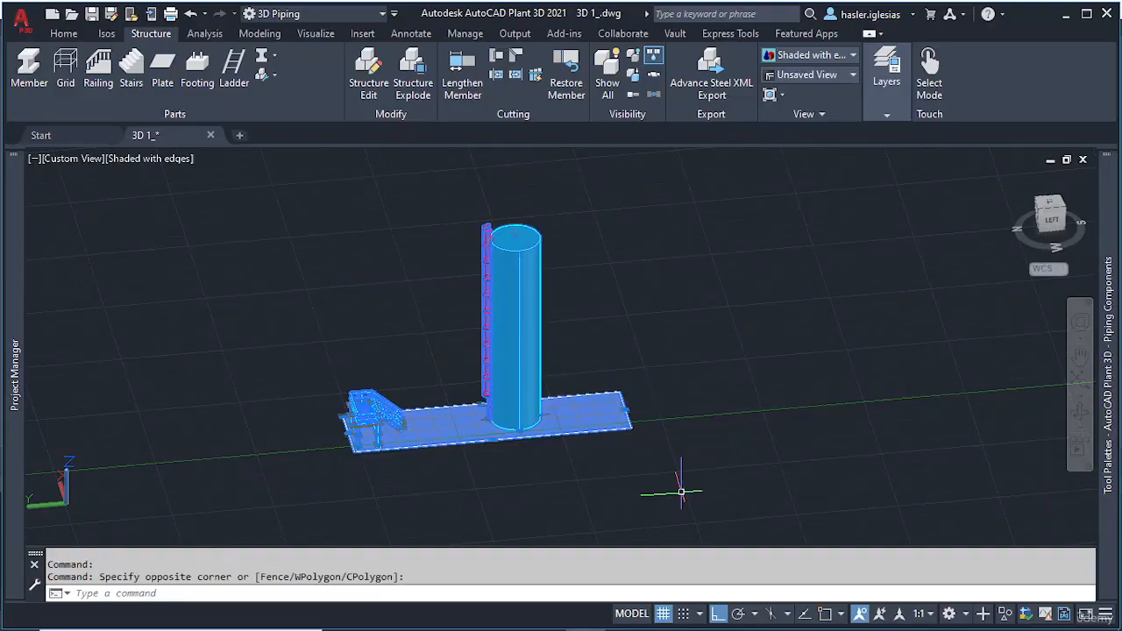
Step: Erase all the selected structural objects from the drawing and start creating new piping equipment
{"action": "key", "text": "Delete"}
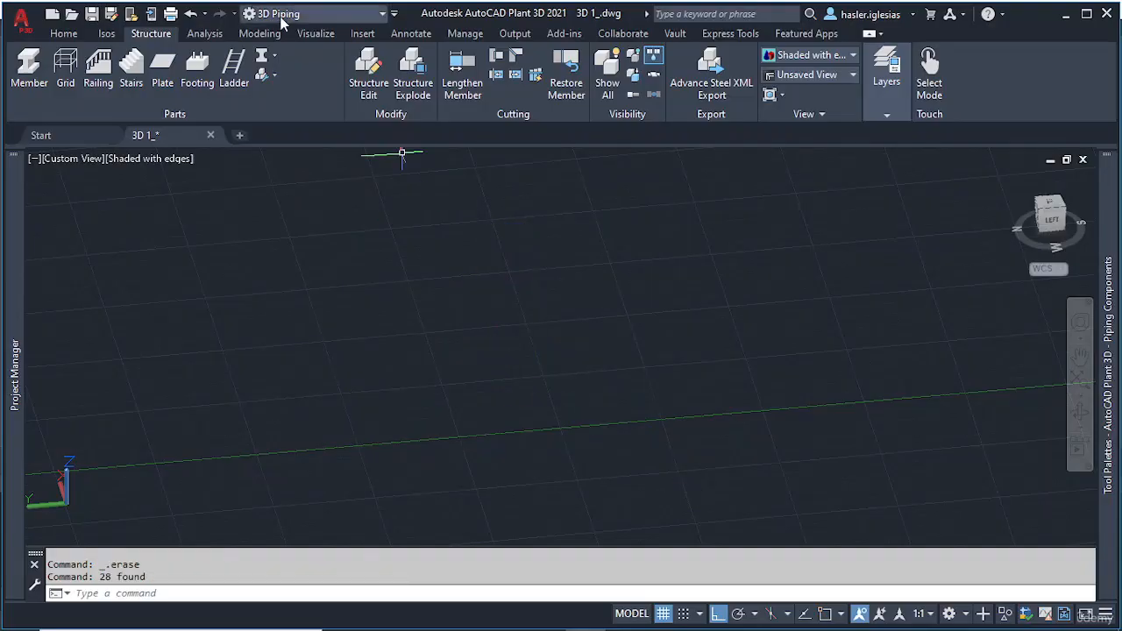
{"action": "left_click", "coordinate": [75, 35]}
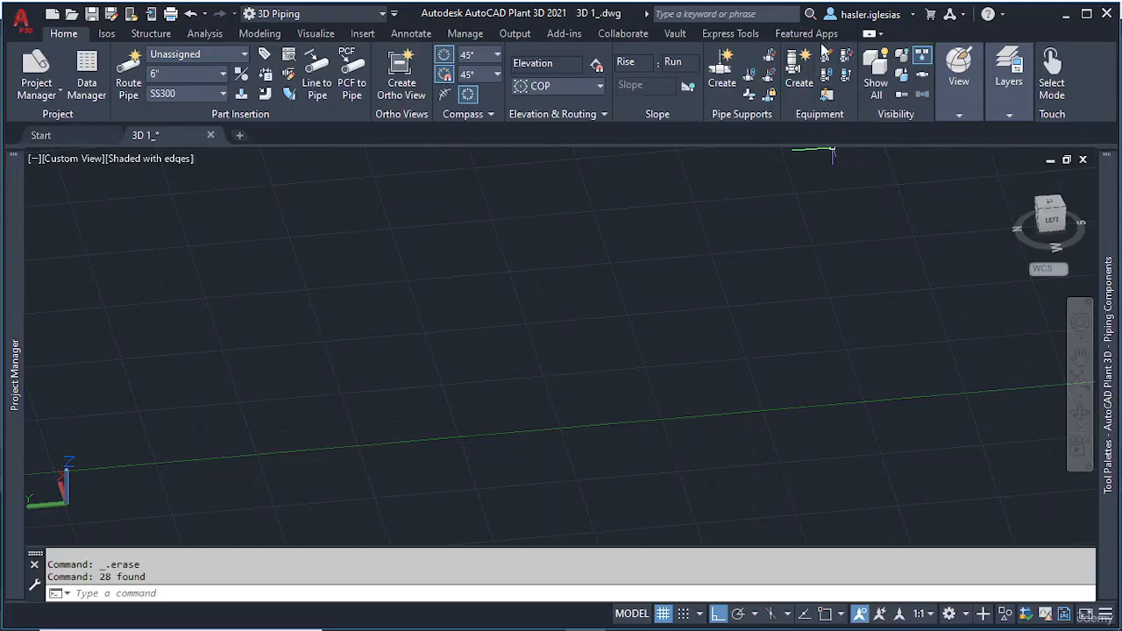
{"action": "left_click", "coordinate": [799, 82]}
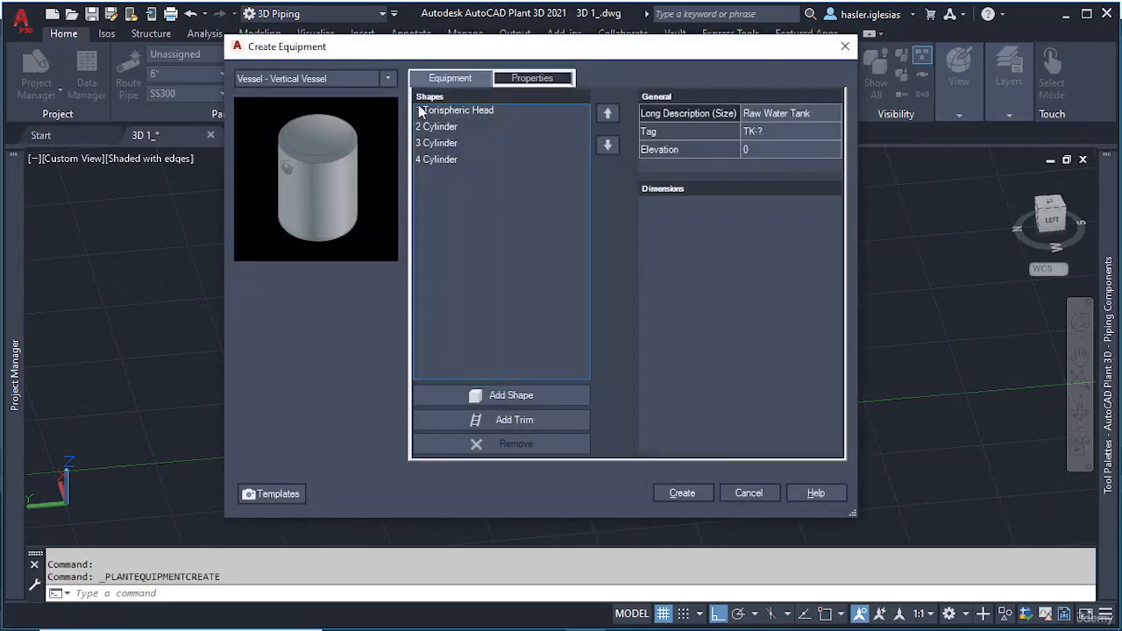
Step: Browse the equipment types from Blower to Heater and examine the Box Type Heater and Cylindric Heater shapes
{"action": "left_click", "coordinate": [388, 78]}
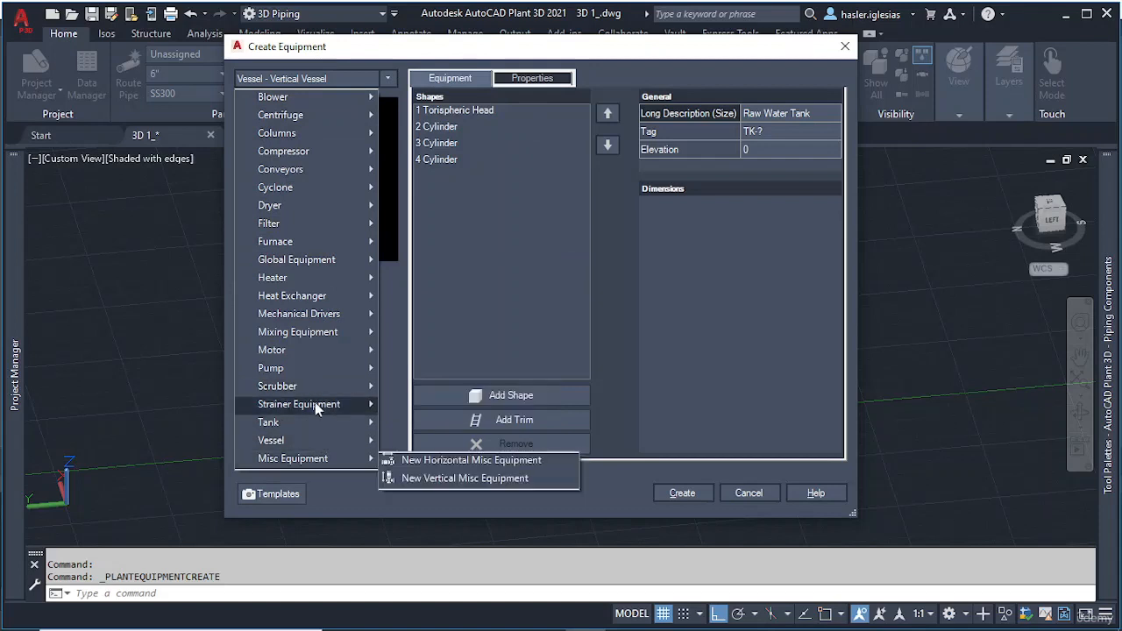
{"action": "mouse_move", "coordinate": [319, 102]}
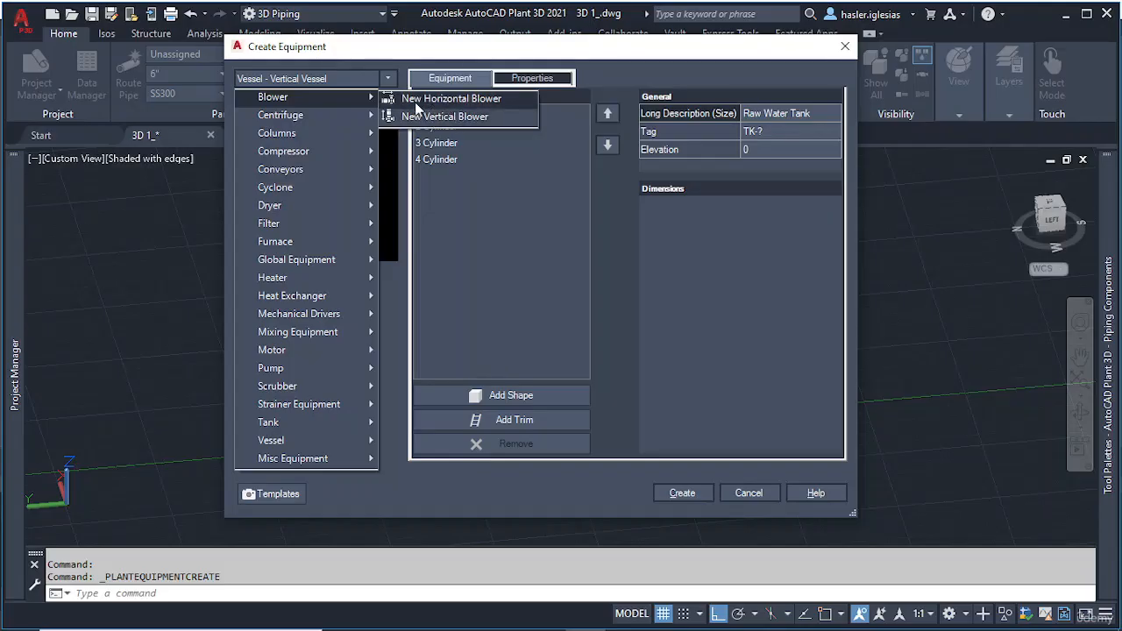
{"action": "mouse_move", "coordinate": [304, 120]}
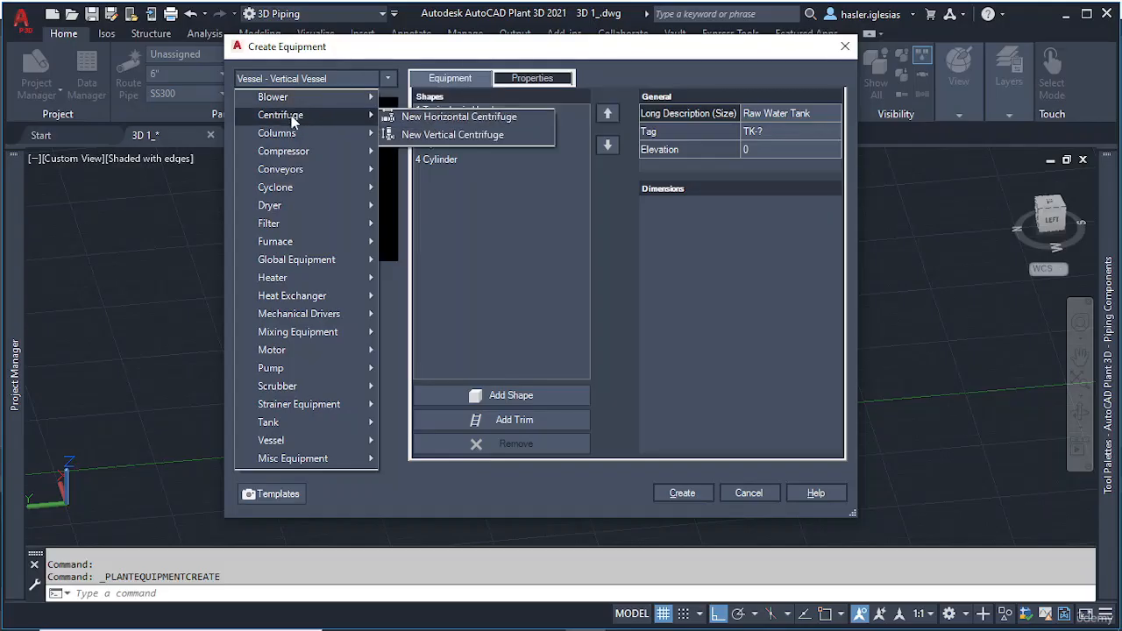
{"action": "mouse_move", "coordinate": [311, 154]}
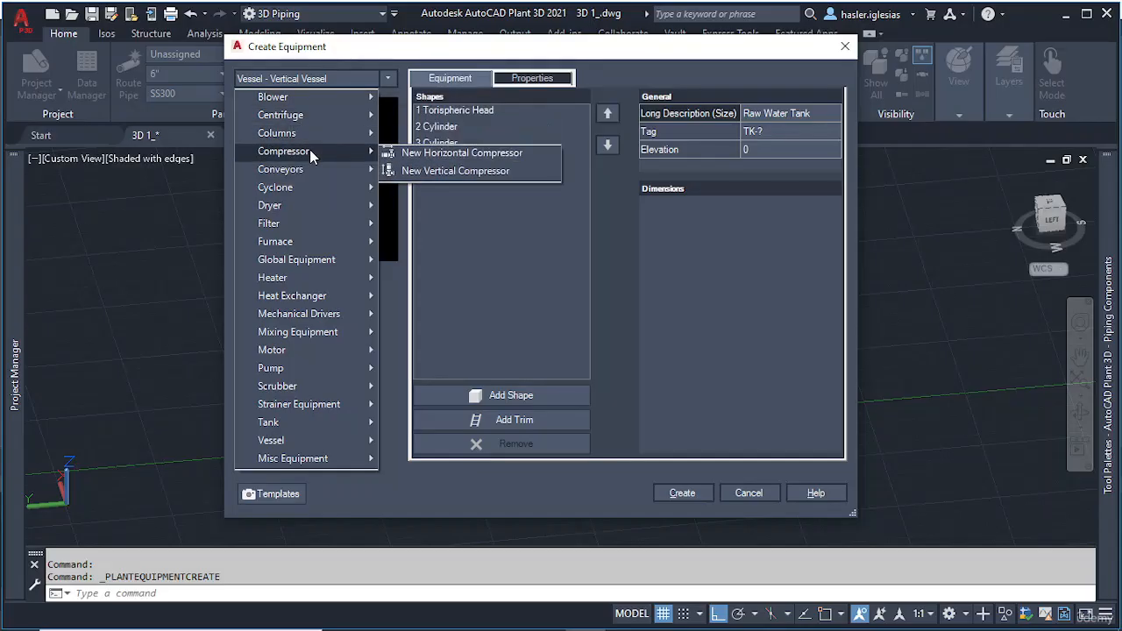
{"action": "mouse_move", "coordinate": [316, 188]}
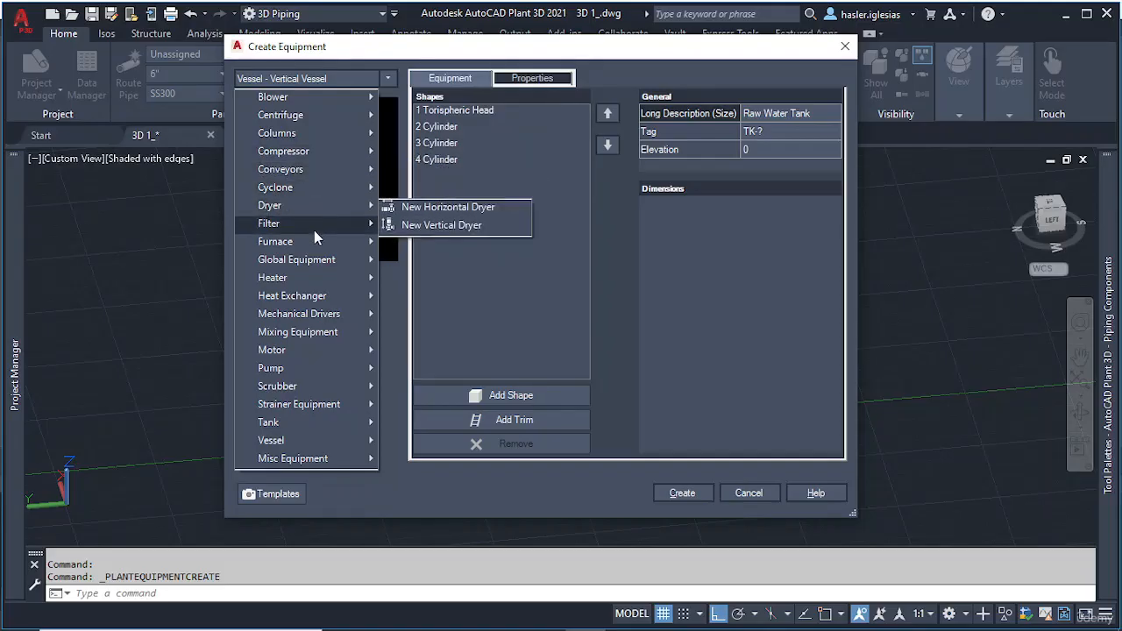
{"action": "mouse_move", "coordinate": [323, 265]}
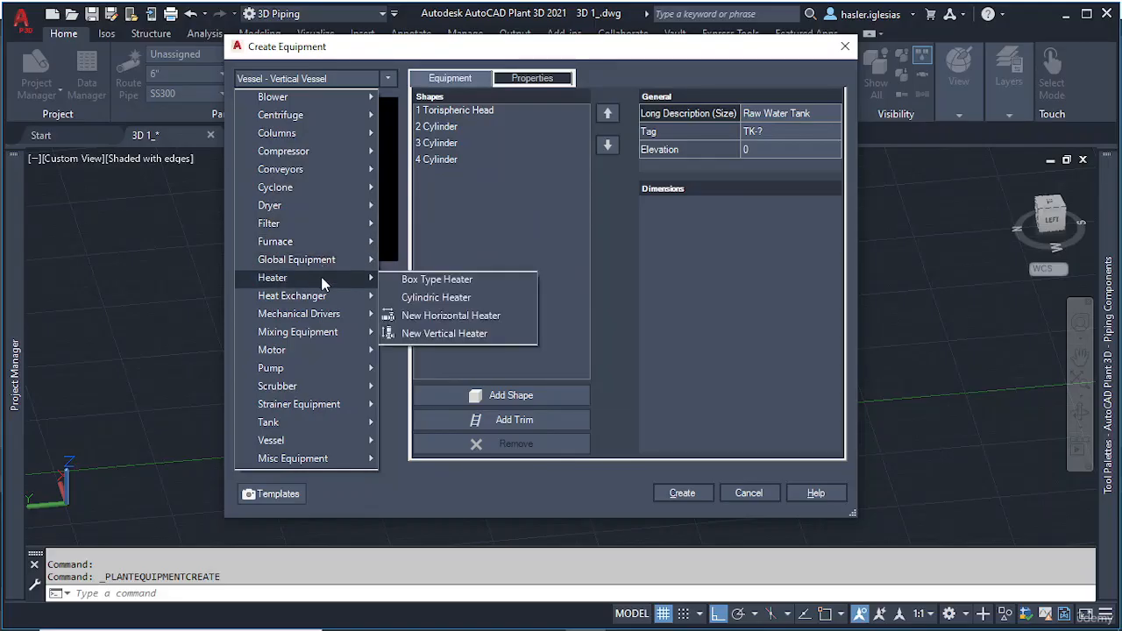
{"action": "left_click", "coordinate": [421, 279]}
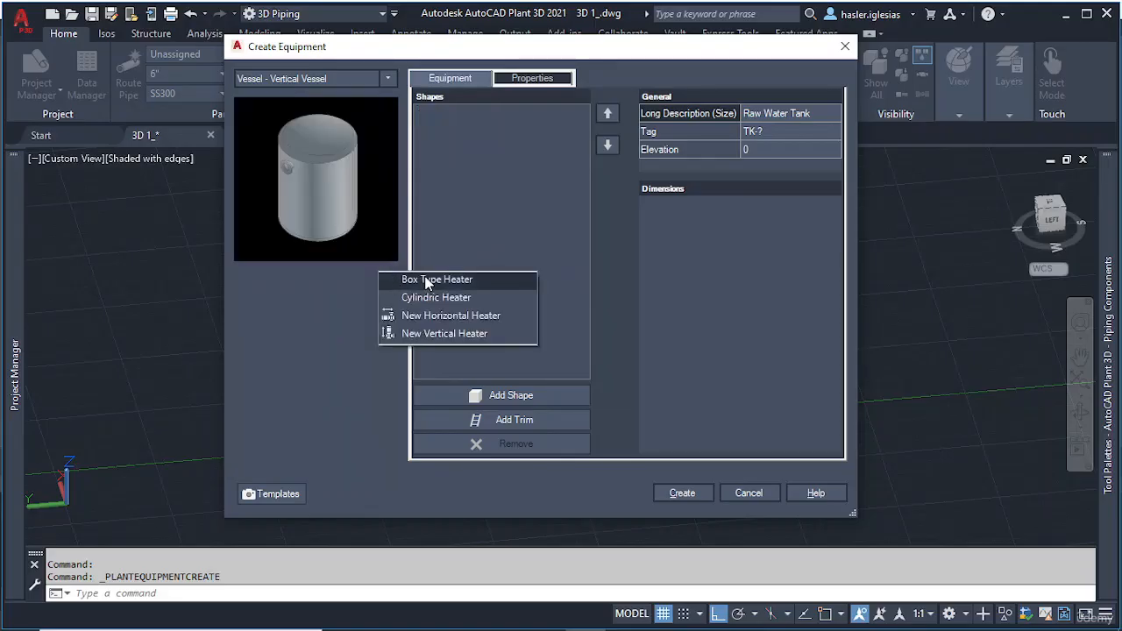
{"action": "left_click", "coordinate": [387, 78]}
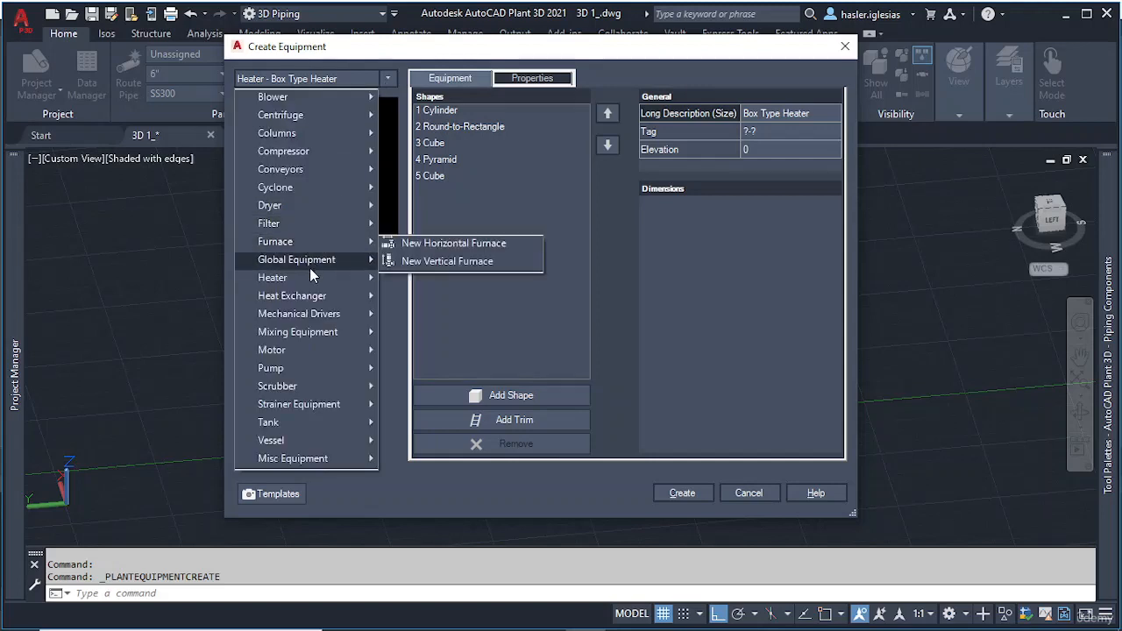
{"action": "mouse_move", "coordinate": [298, 277]}
{"action": "left_click", "coordinate": [443, 296]}
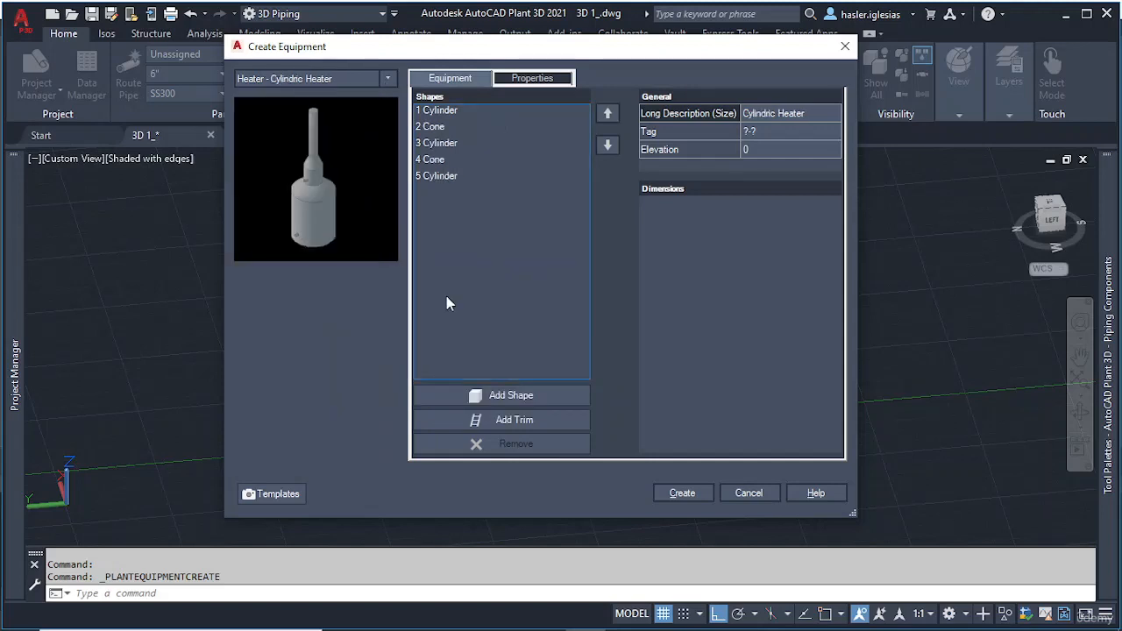
Step: Look through the Heat Exchanger, Mixing Equipment and Pump types and examine the Sump Pump and Hose Pump previews and dimensions
{"action": "left_click", "coordinate": [389, 78]}
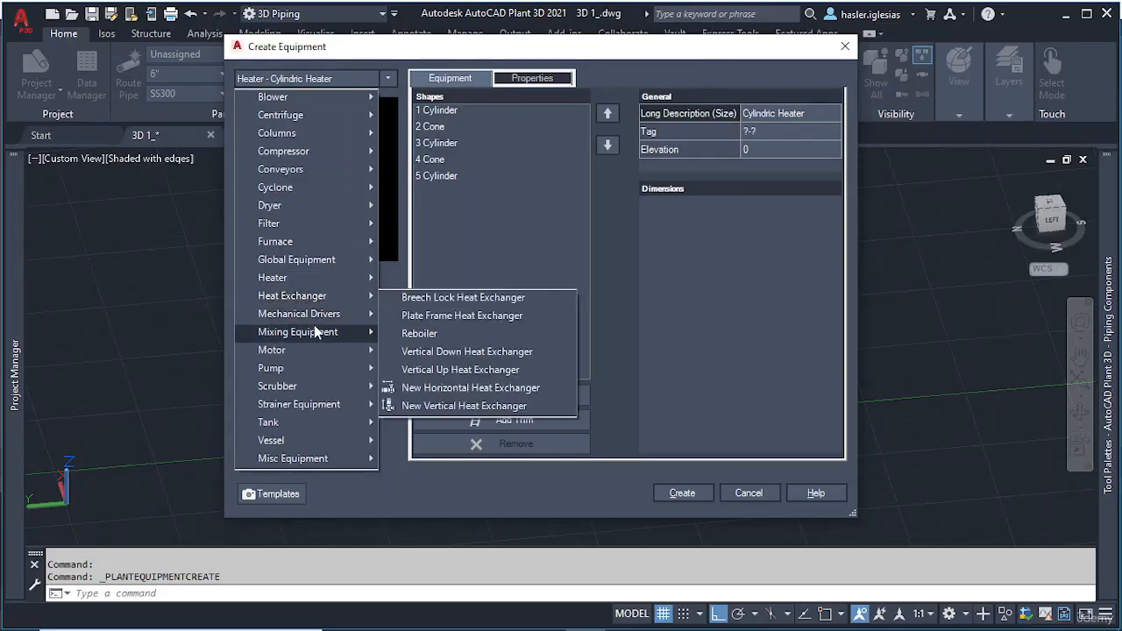
{"action": "mouse_move", "coordinate": [313, 332]}
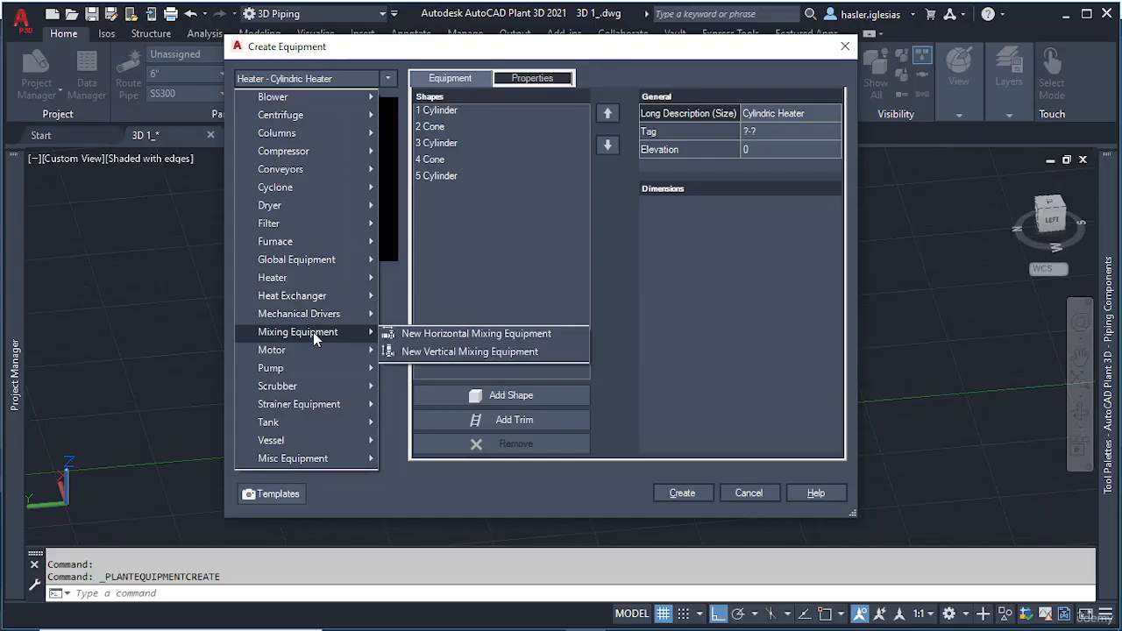
{"action": "mouse_move", "coordinate": [313, 369]}
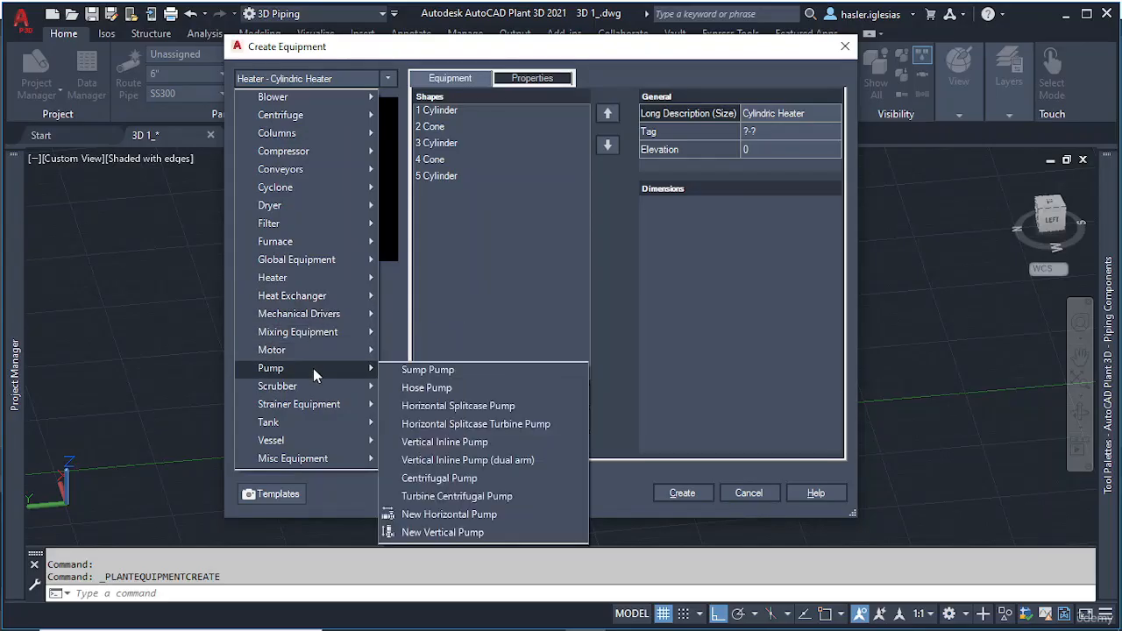
{"action": "left_click", "coordinate": [426, 370]}
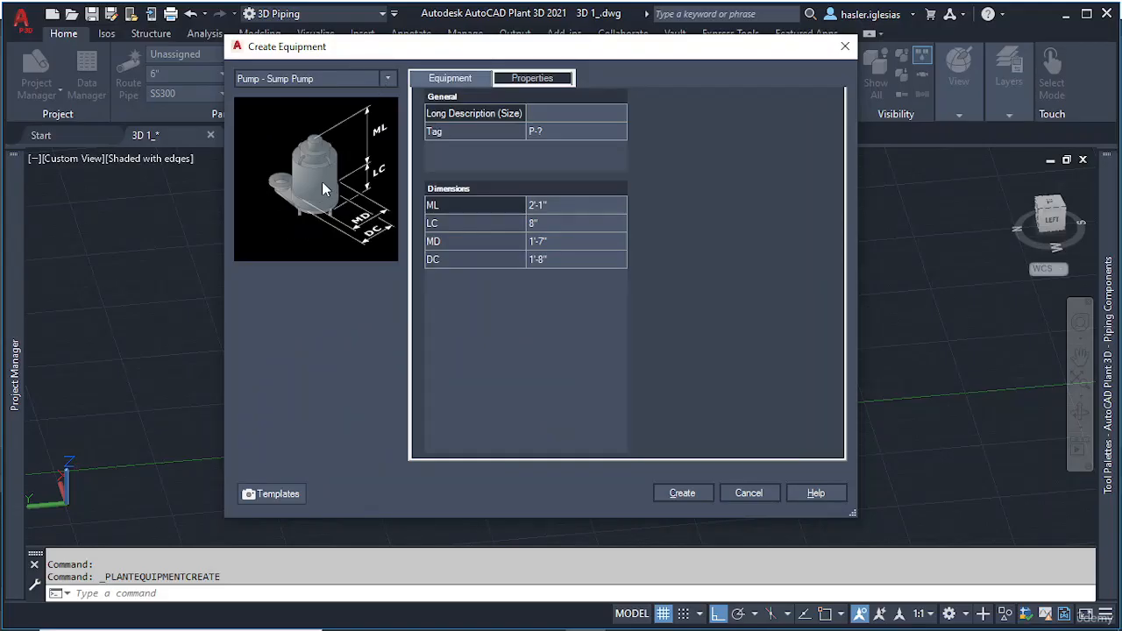
{"action": "left_click", "coordinate": [388, 79]}
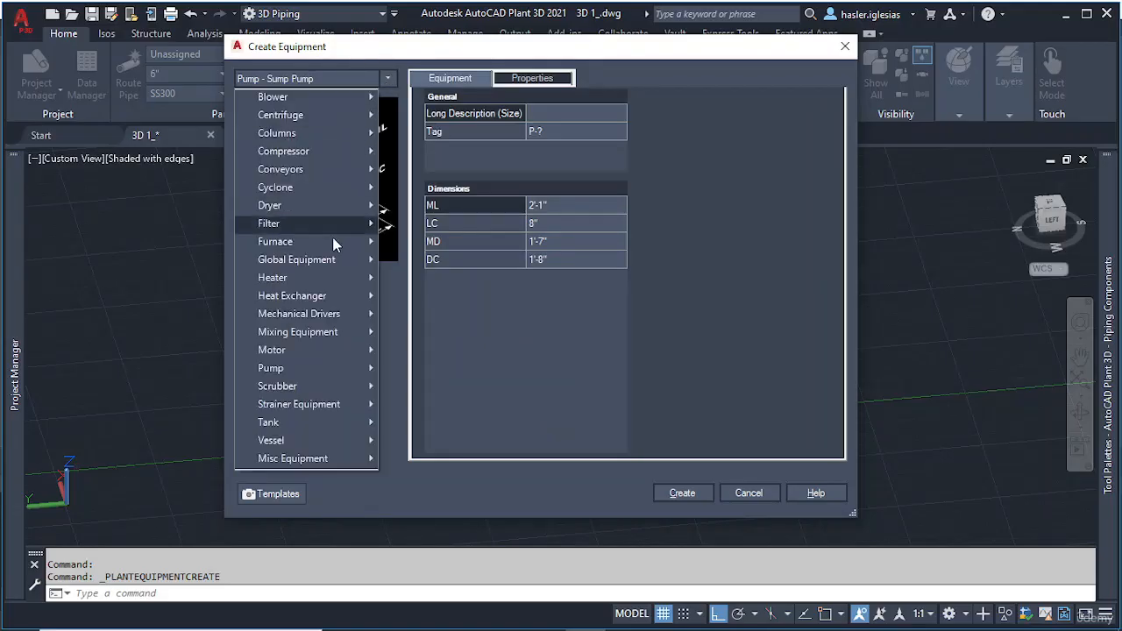
{"action": "mouse_move", "coordinate": [306, 372]}
{"action": "left_click", "coordinate": [423, 388]}
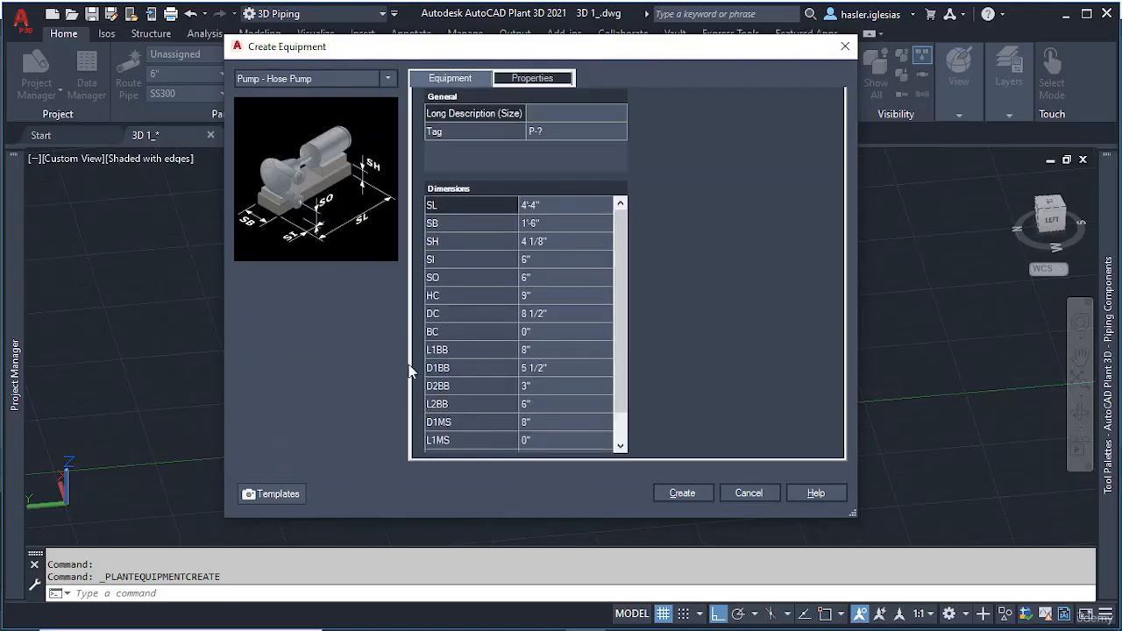
Step: Examine the previews and dimensions of the Horizontal Splitcase Pump and the Vertical Inline Pump
{"action": "left_click", "coordinate": [389, 79]}
{"action": "mouse_move", "coordinate": [304, 370]}
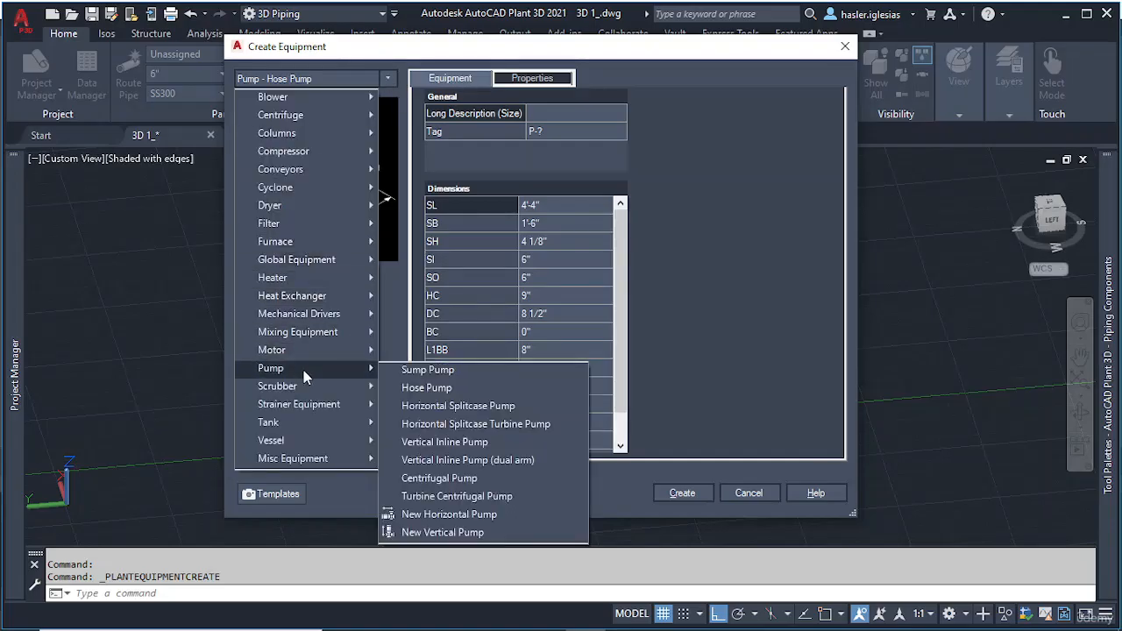
{"action": "left_click", "coordinate": [412, 406]}
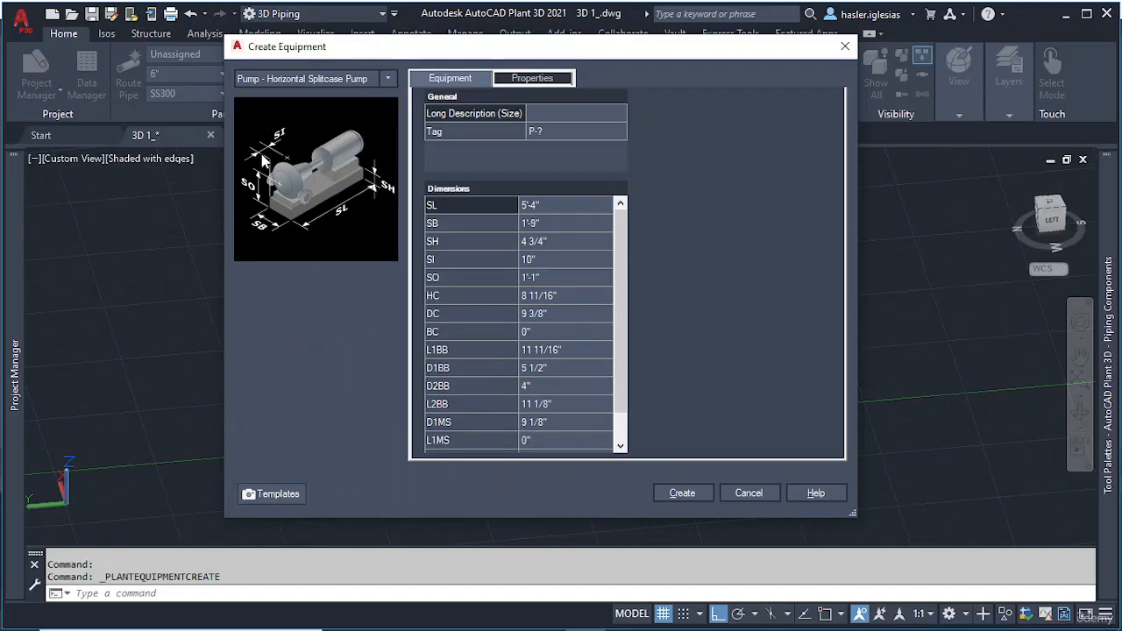
{"action": "left_click", "coordinate": [388, 79]}
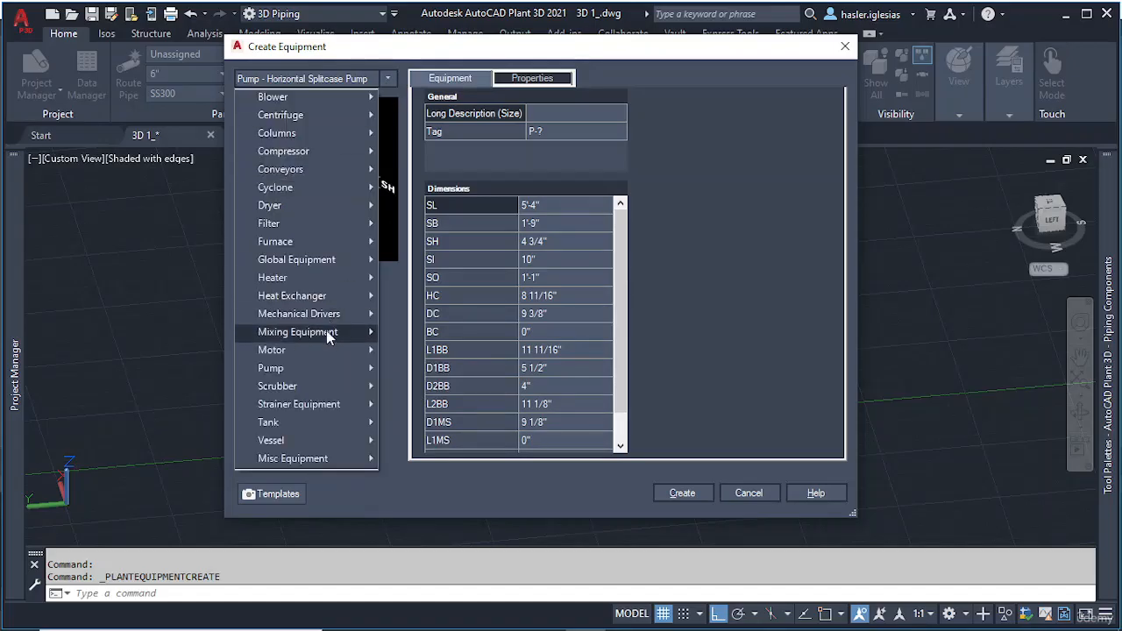
{"action": "mouse_move", "coordinate": [311, 370]}
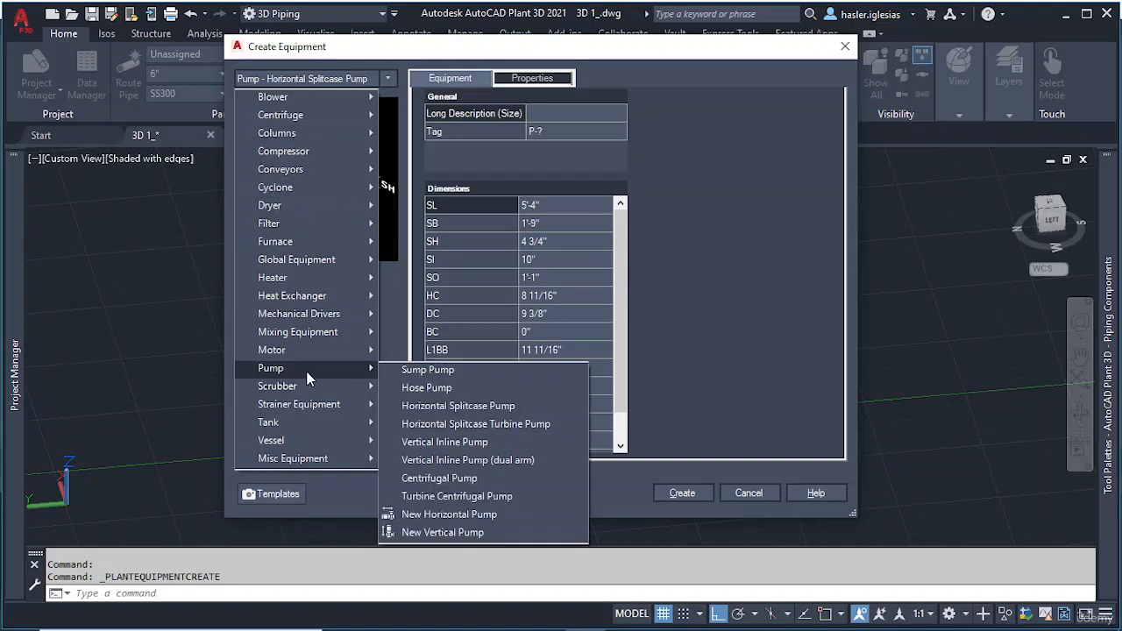
{"action": "left_click", "coordinate": [417, 442]}
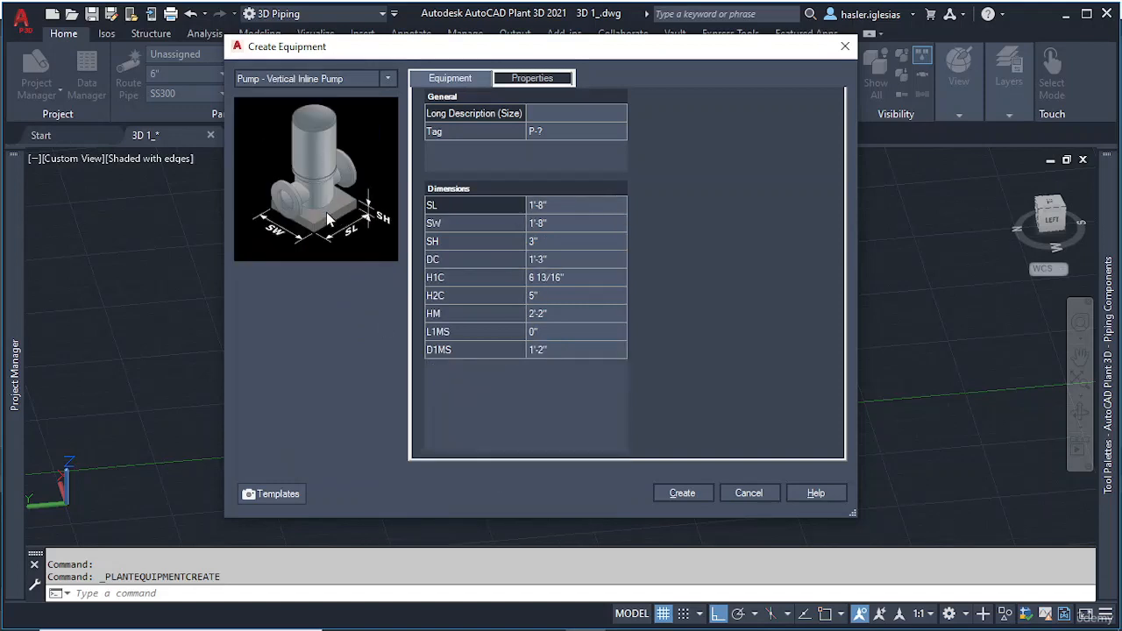
Step: Examine the previews and dimensions of the Vertical Inline Pump (dual arm) and the Centrifugal Pump
{"action": "left_click", "coordinate": [390, 80]}
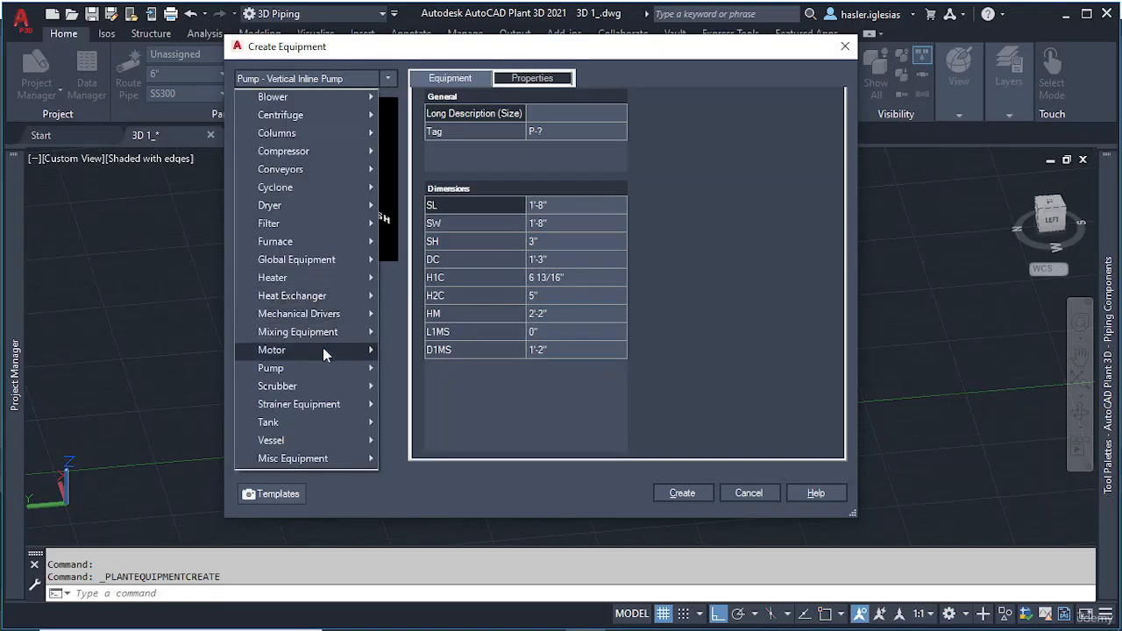
{"action": "mouse_move", "coordinate": [311, 369]}
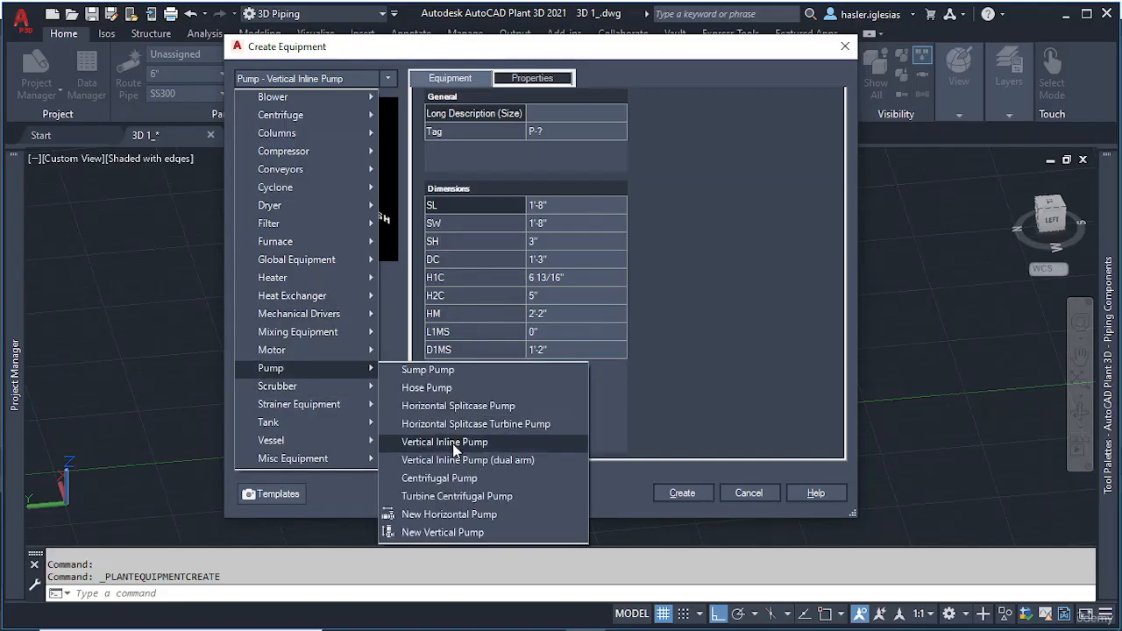
{"action": "left_click", "coordinate": [479, 465]}
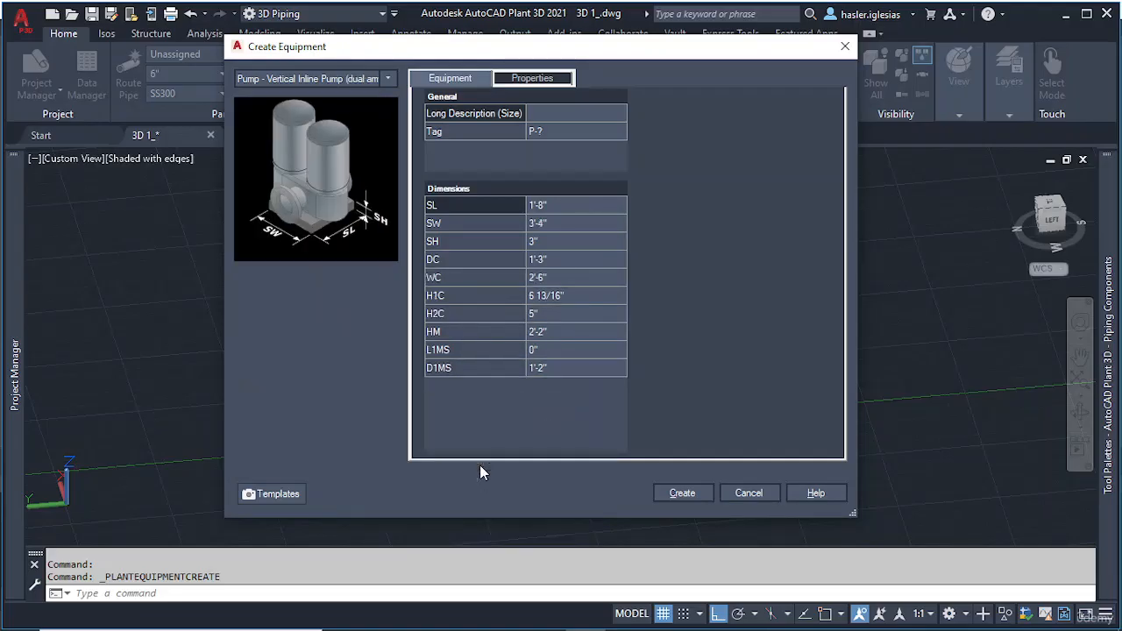
{"action": "left_click", "coordinate": [370, 79]}
{"action": "mouse_move", "coordinate": [355, 369]}
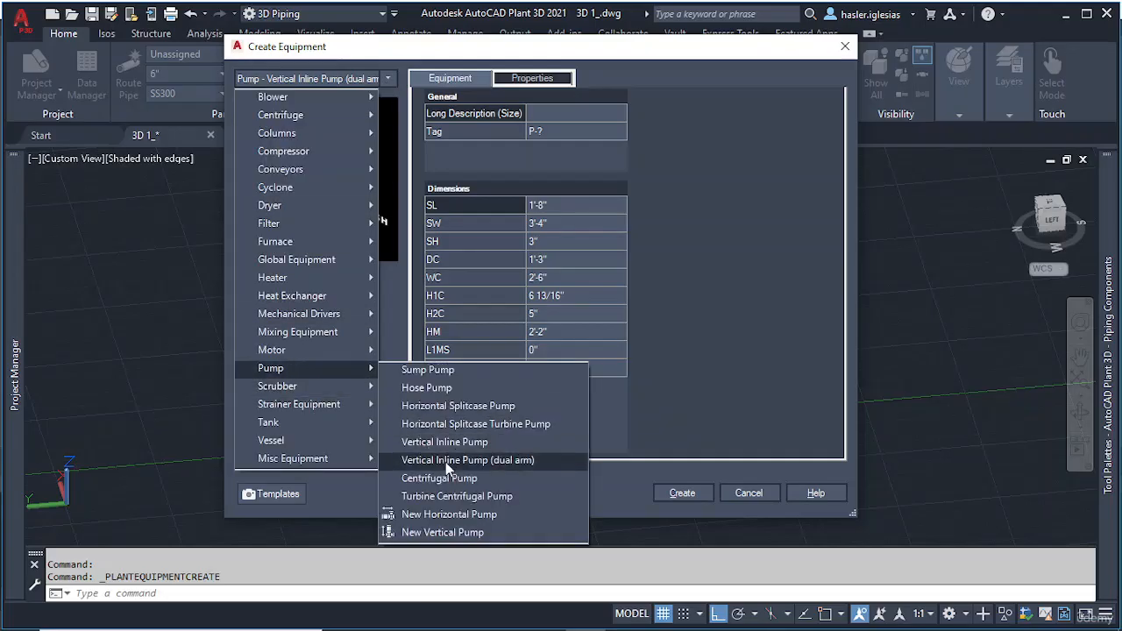
{"action": "left_click", "coordinate": [471, 478]}
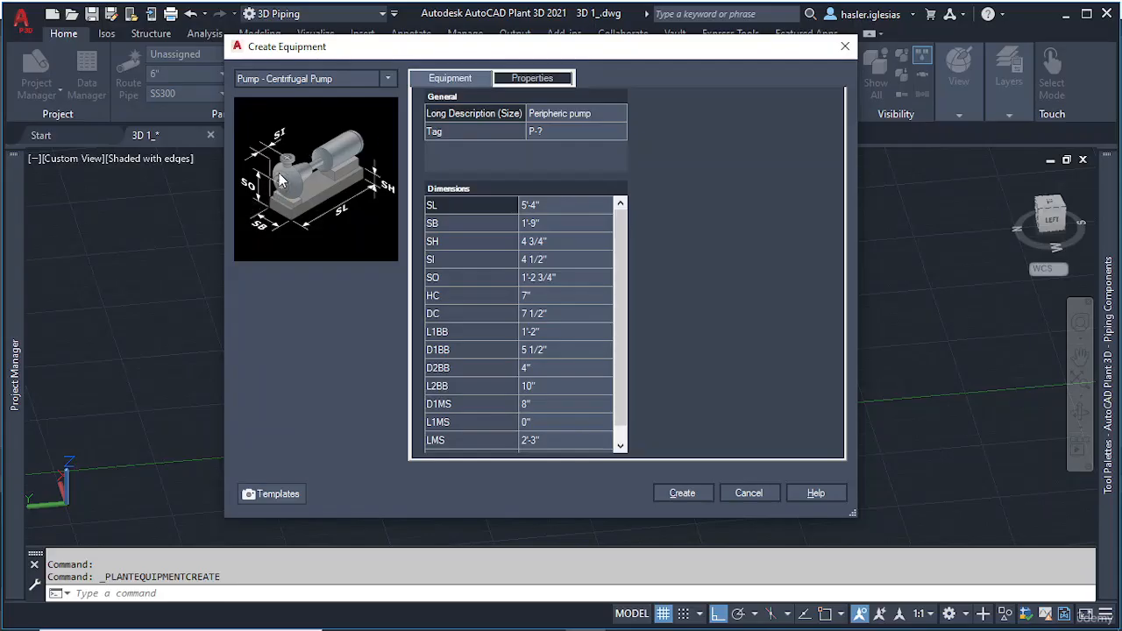
Step: Switch the equipment type to Turbine Centrifugal Pump and examine its preview and dimensions
{"action": "left_click", "coordinate": [390, 80]}
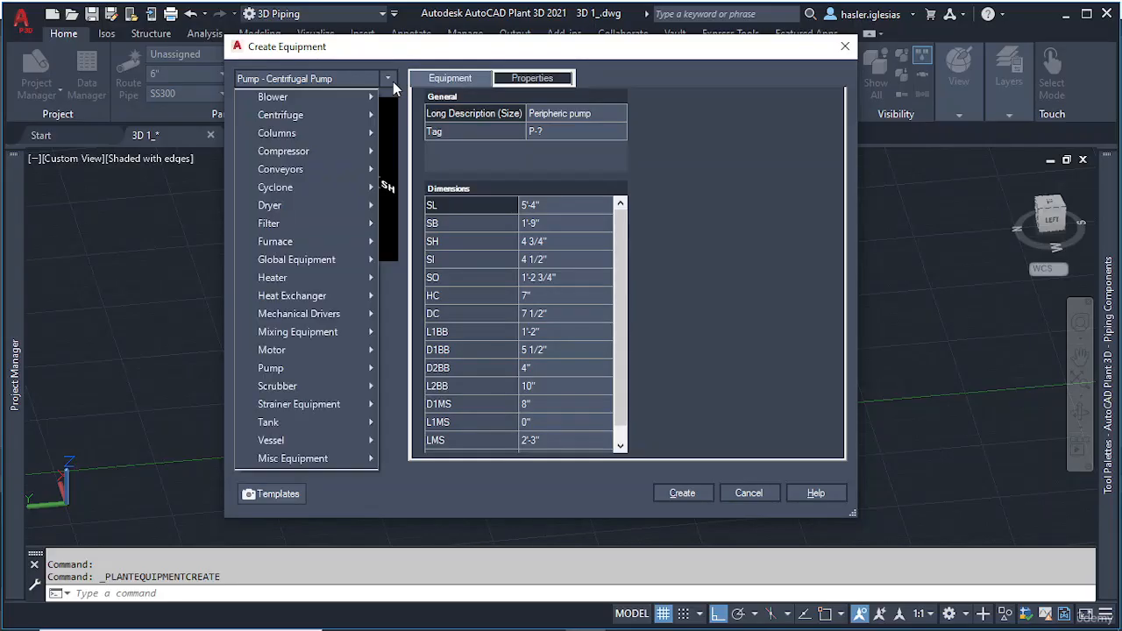
{"action": "mouse_move", "coordinate": [306, 368]}
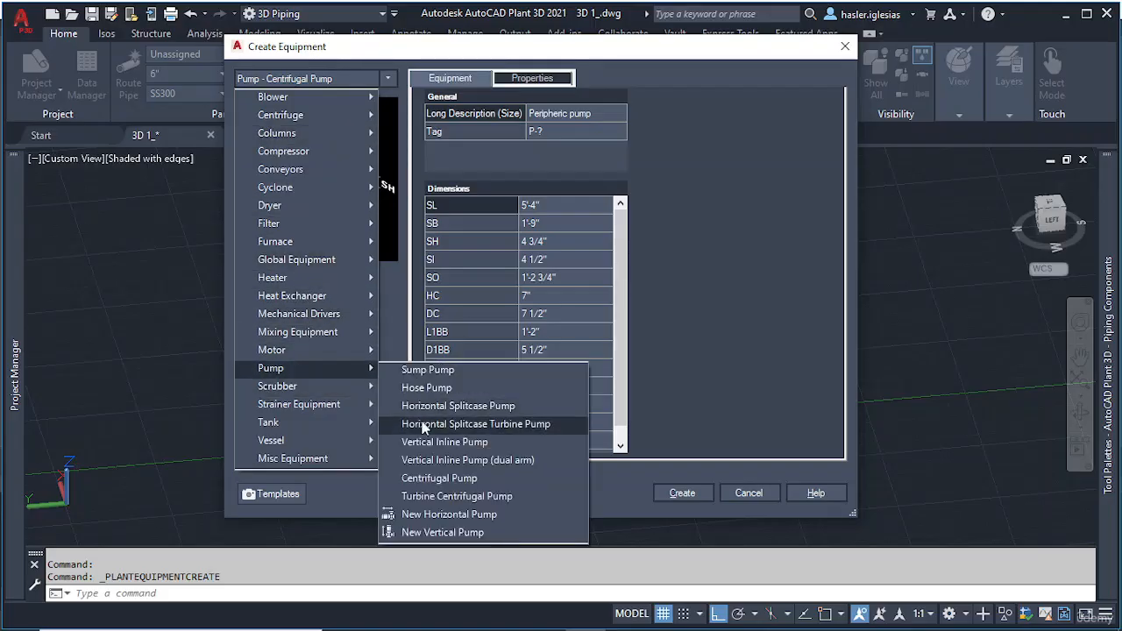
{"action": "left_click", "coordinate": [438, 496]}
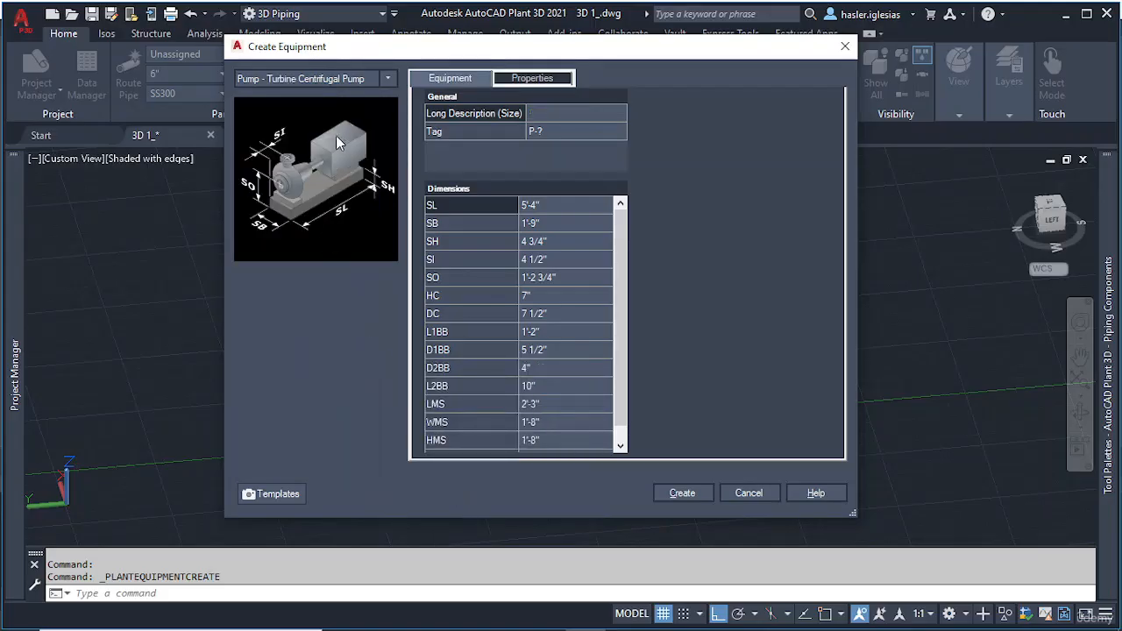
Step: Switch the equipment type to Strainer under Strainer Equipment and examine its preview and dimensions
{"action": "left_click", "coordinate": [388, 79]}
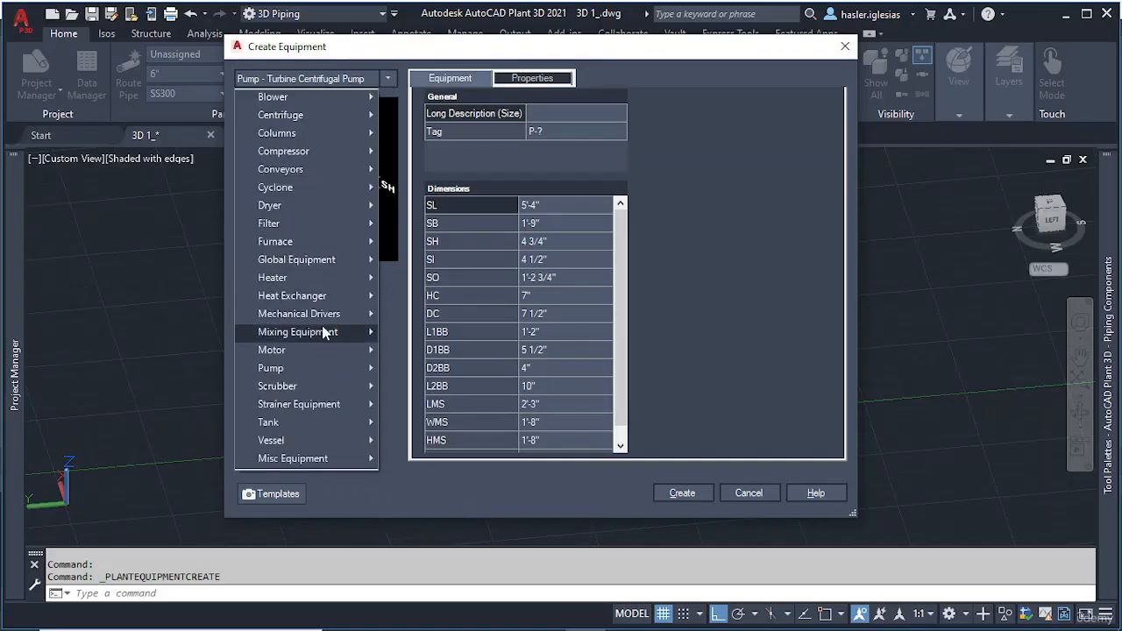
{"action": "left_click", "coordinate": [302, 406]}
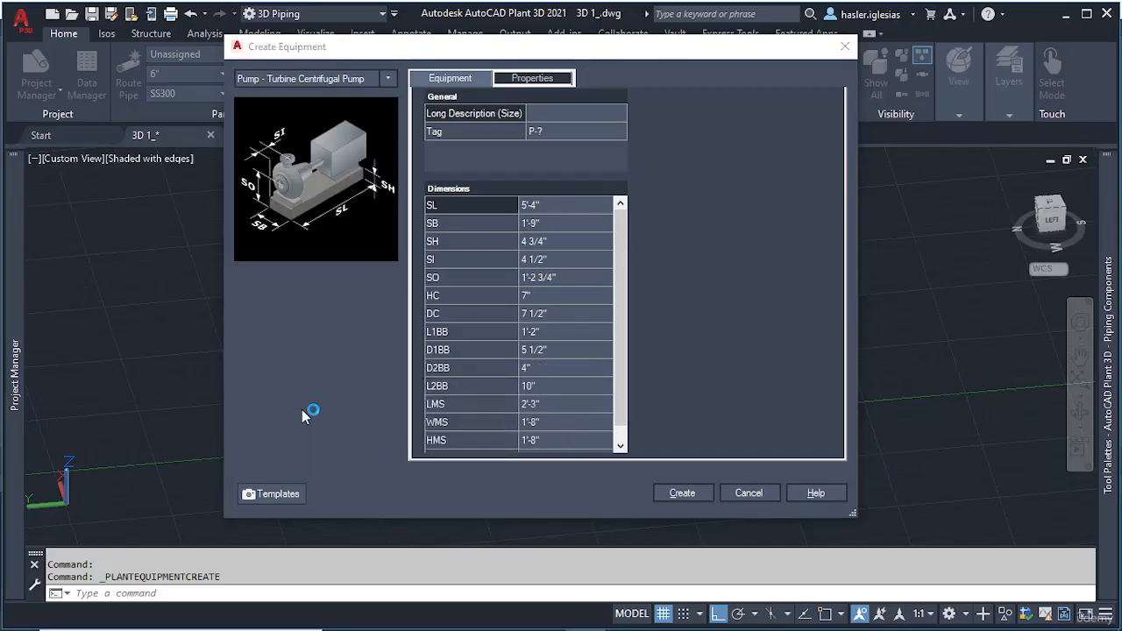
{"action": "left_click", "coordinate": [391, 82]}
{"action": "mouse_move", "coordinate": [280, 406]}
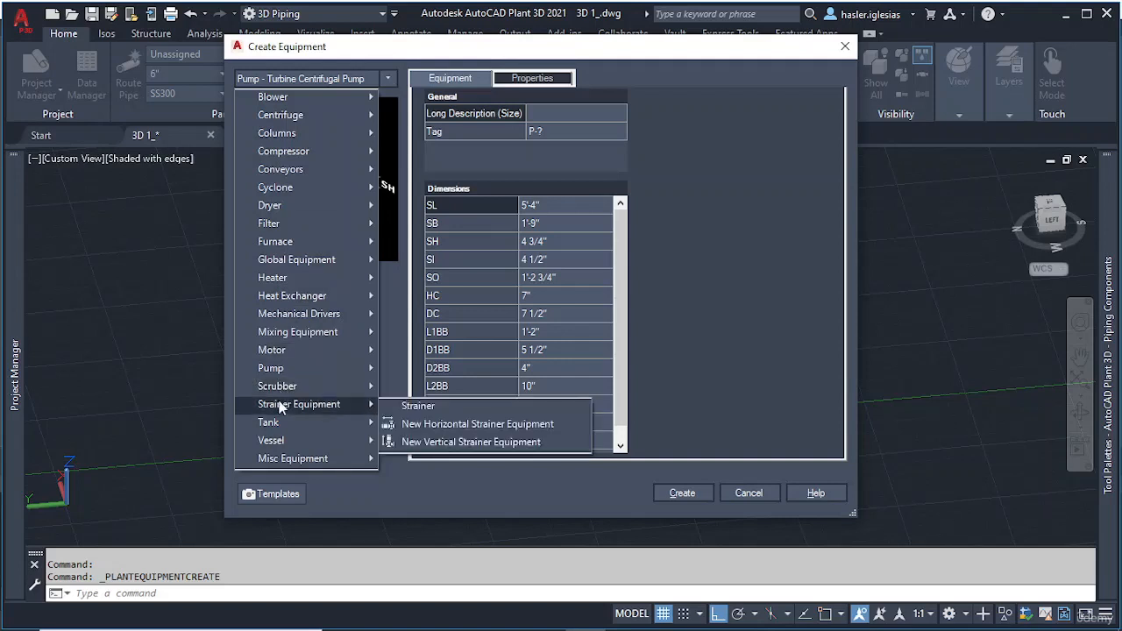
{"action": "left_click", "coordinate": [388, 409]}
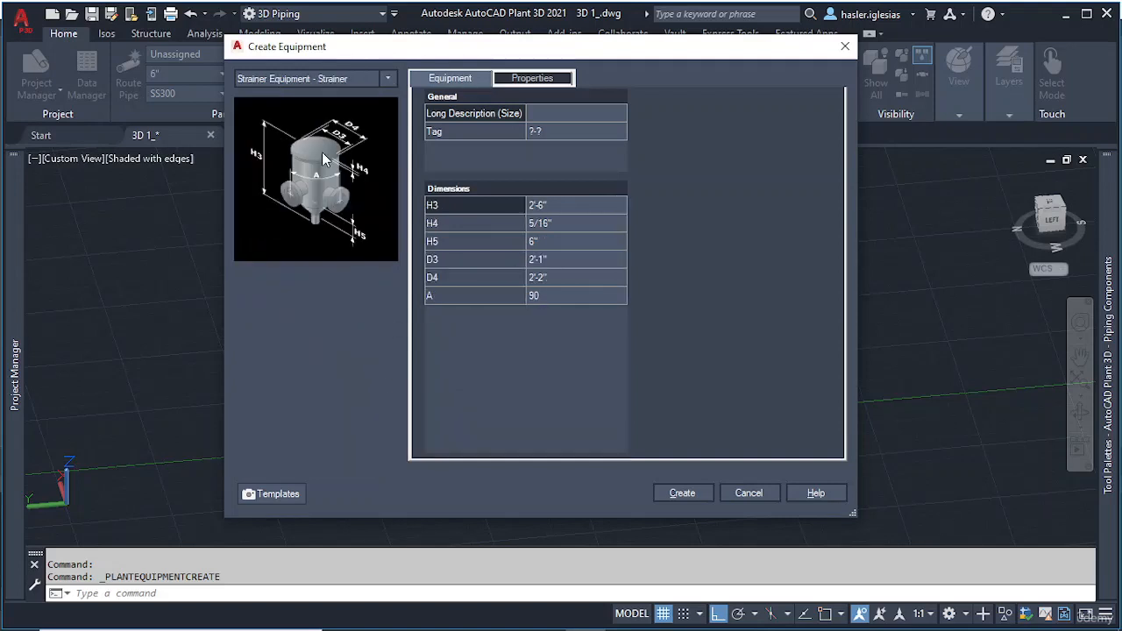
Step: Switch the equipment type to Horizontal Tank and to Vertical Tank, and examine their previews and shapes
{"action": "left_click", "coordinate": [388, 80]}
{"action": "mouse_move", "coordinate": [298, 422]}
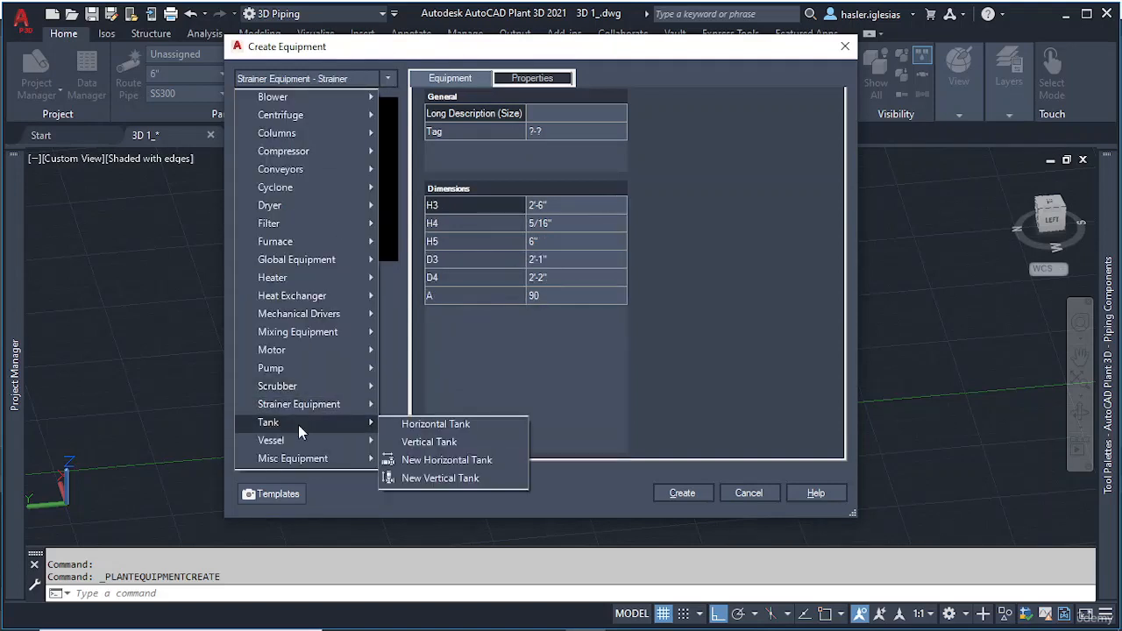
{"action": "left_click", "coordinate": [403, 420]}
{"action": "left_click", "coordinate": [388, 78]}
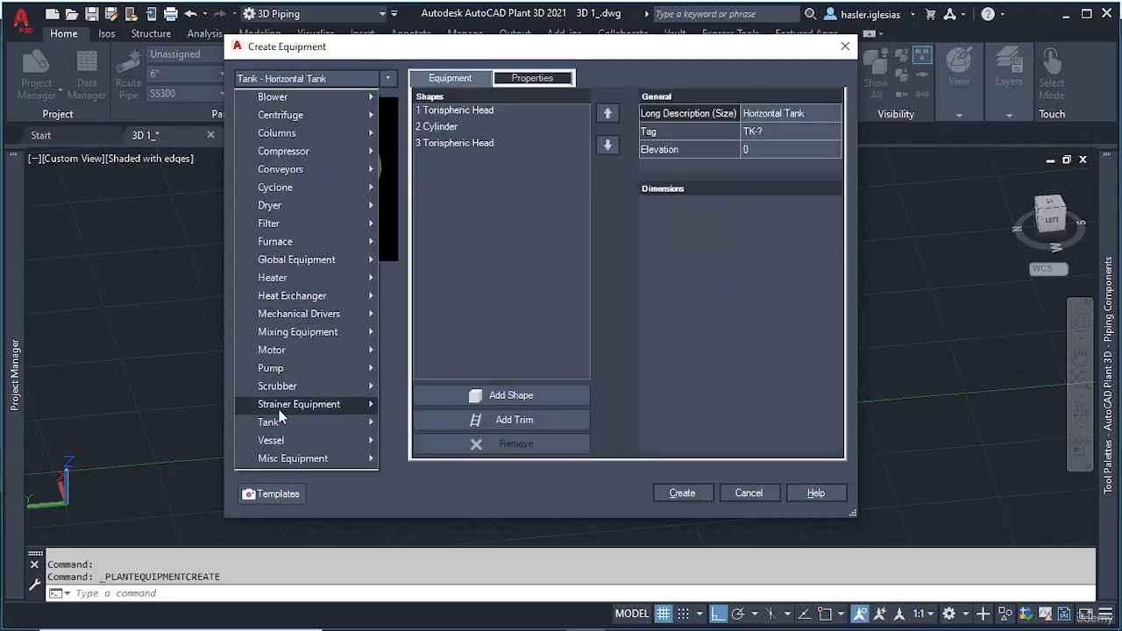
{"action": "mouse_move", "coordinate": [291, 425]}
{"action": "left_click", "coordinate": [428, 442]}
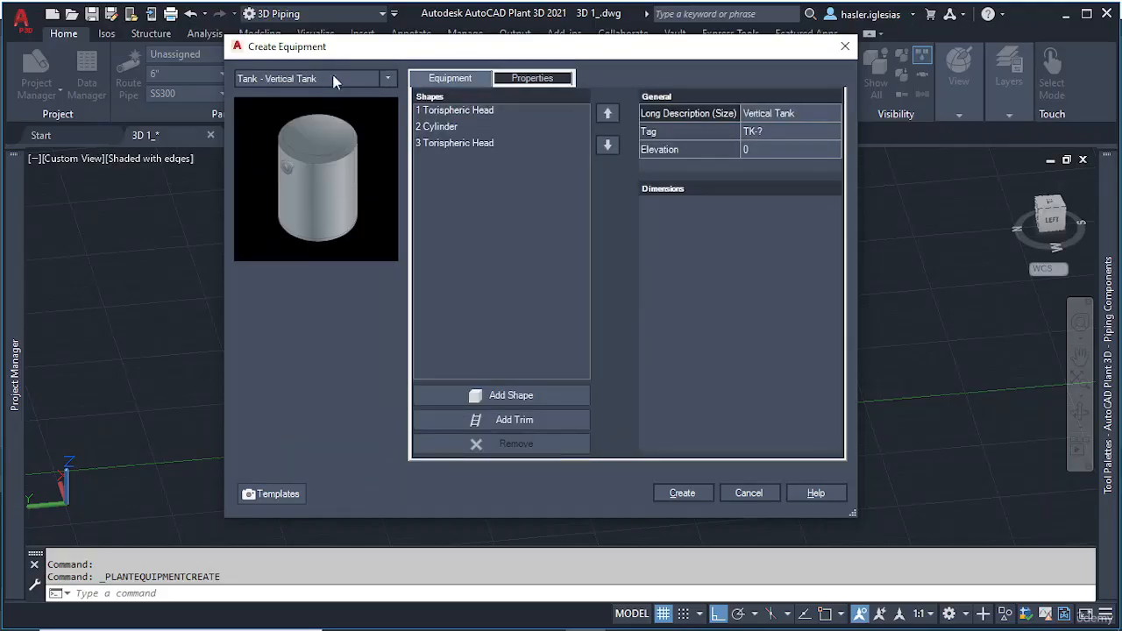
Step: Switch the equipment type to Horizontal Vessel under Vessel and examine its preview and shapes
{"action": "left_click", "coordinate": [389, 78]}
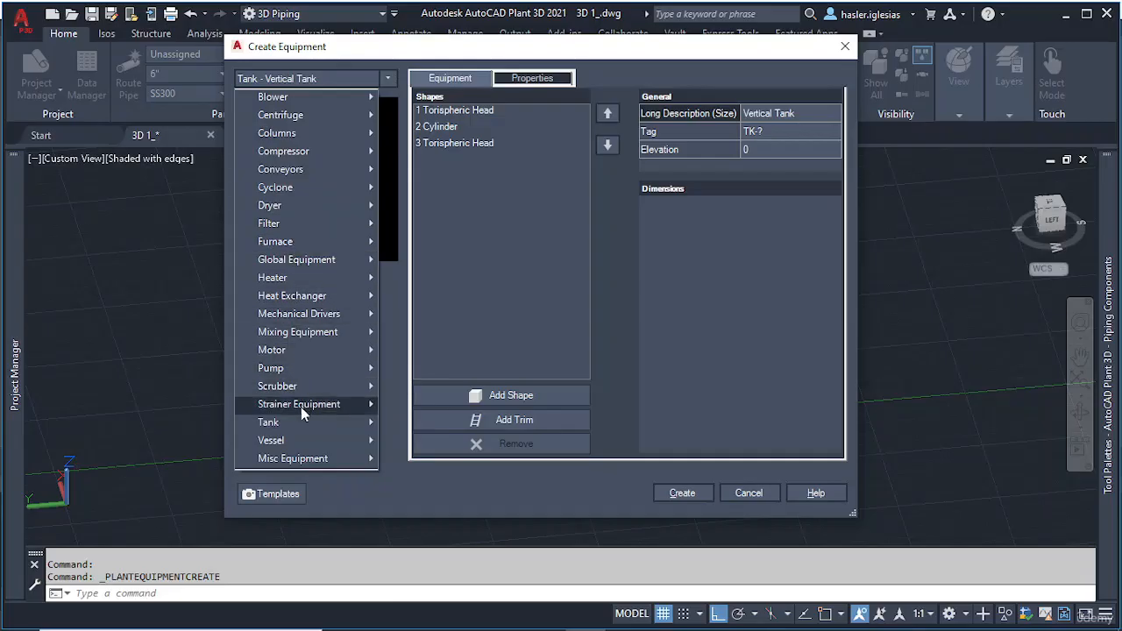
{"action": "mouse_move", "coordinate": [307, 443]}
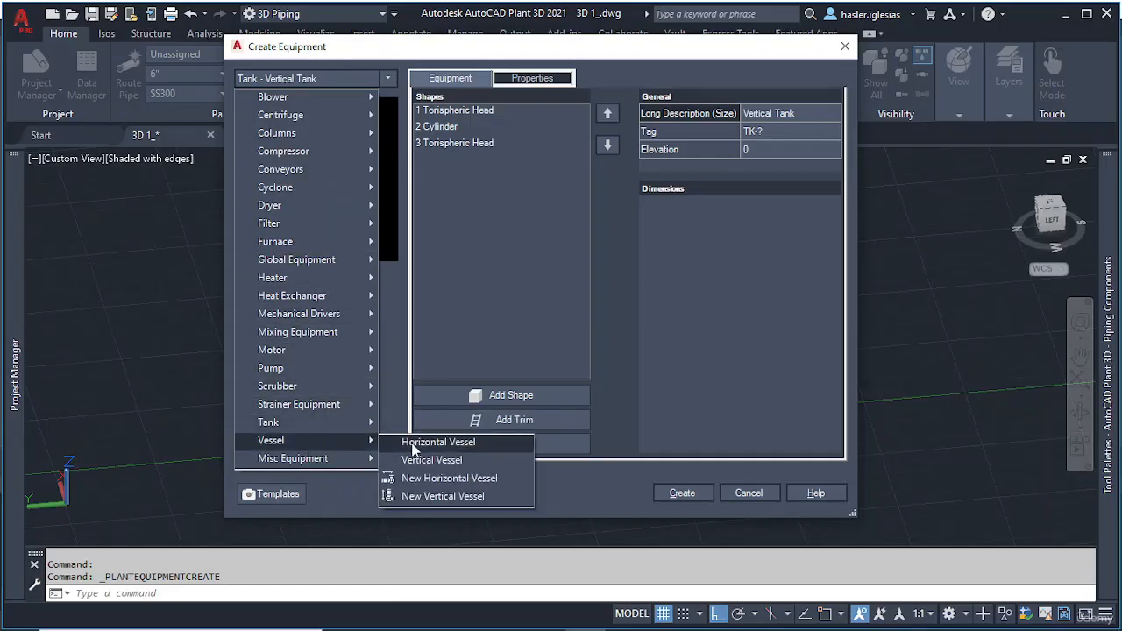
{"action": "left_click", "coordinate": [414, 445]}
{"action": "left_click", "coordinate": [390, 78]}
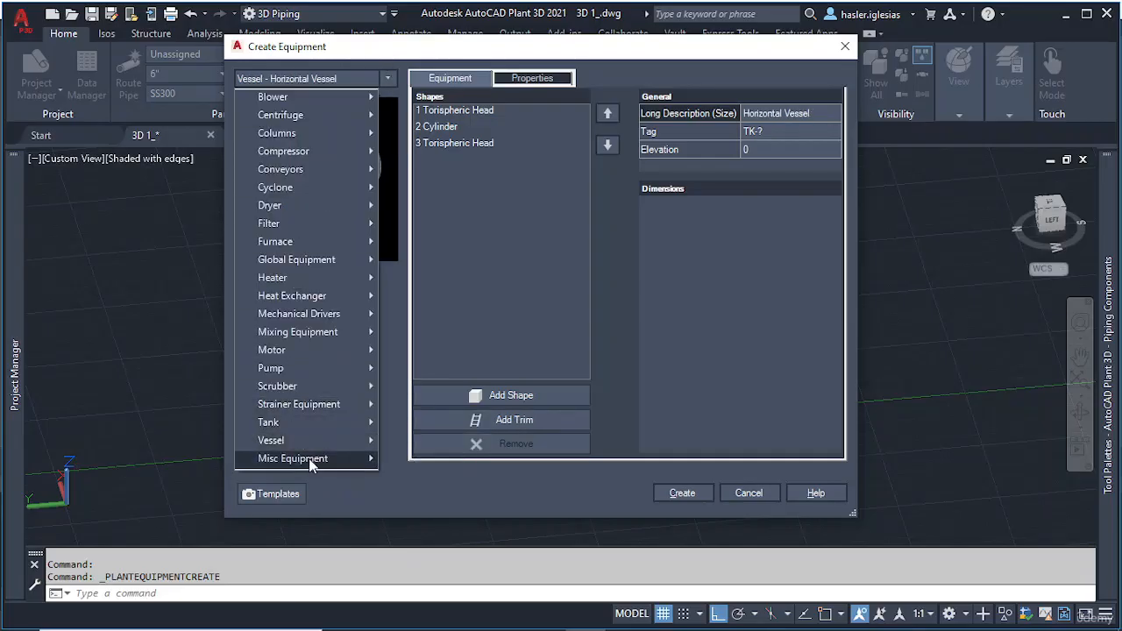
{"action": "left_click", "coordinate": [388, 335]}
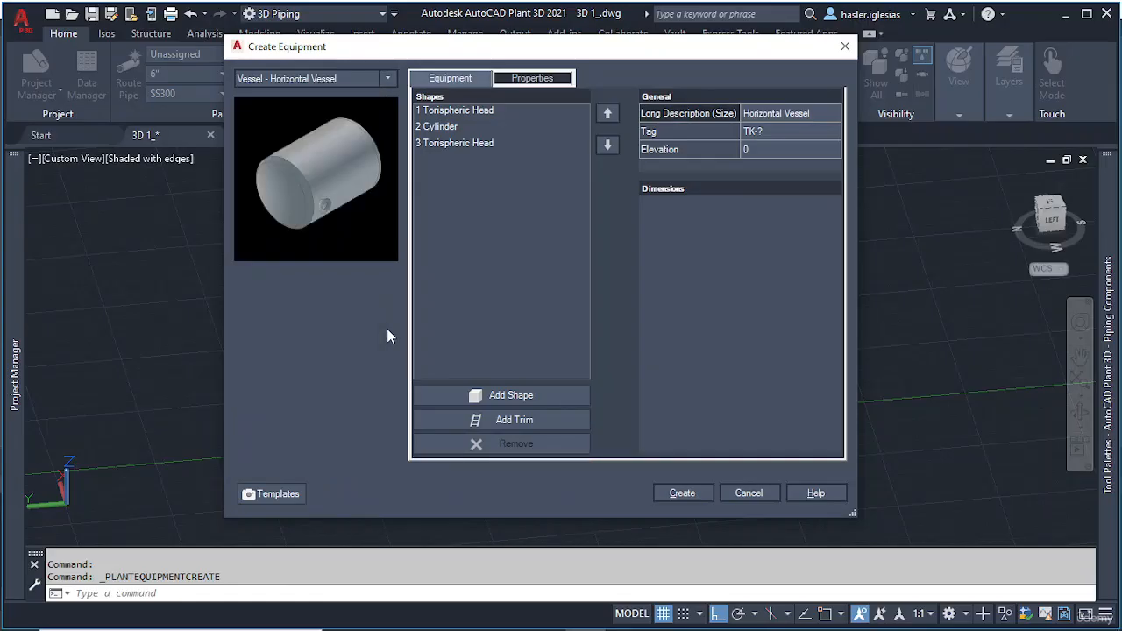
Step: Browse the Freelance folder's Curso AutoCAD Plant 3D subfolder on Google Drive for *.peqs templates, and leave equipment creation without loading any
{"action": "left_click", "coordinate": [270, 496]}
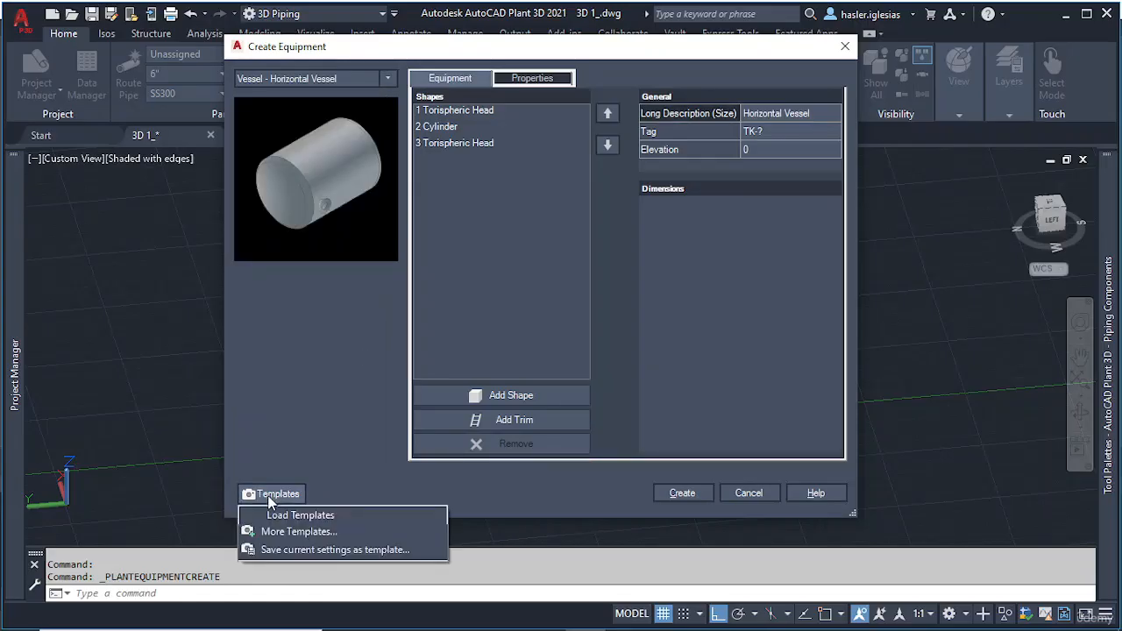
{"action": "left_click", "coordinate": [296, 532]}
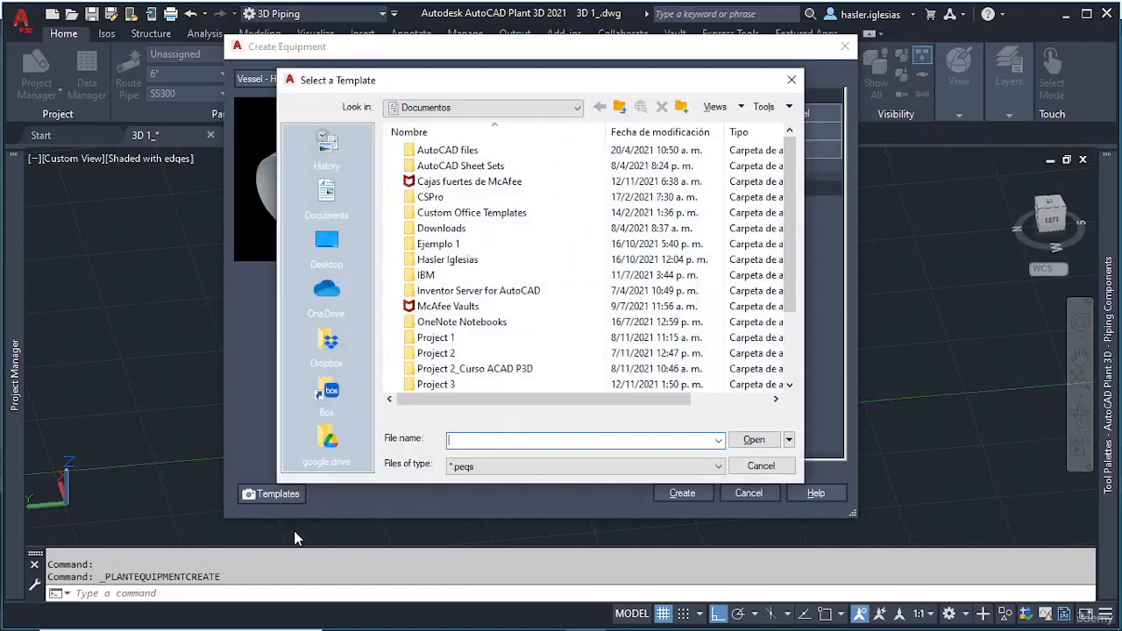
{"action": "scroll", "coordinate": [489, 238], "scroll_direction": "down", "scroll_amount": 2}
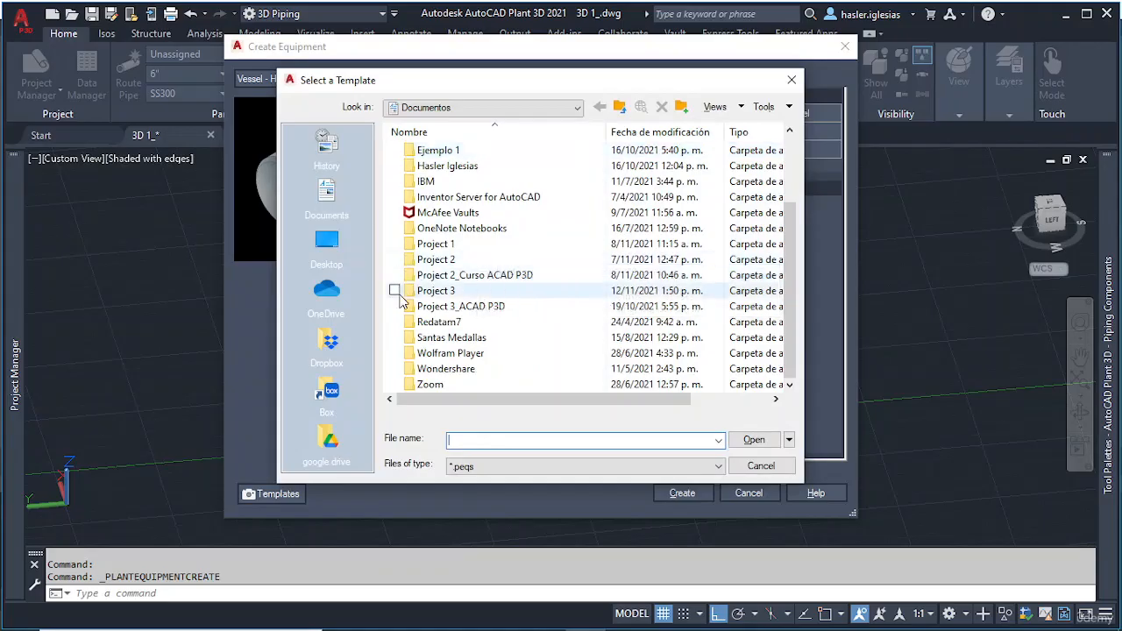
{"action": "left_click", "coordinate": [335, 439]}
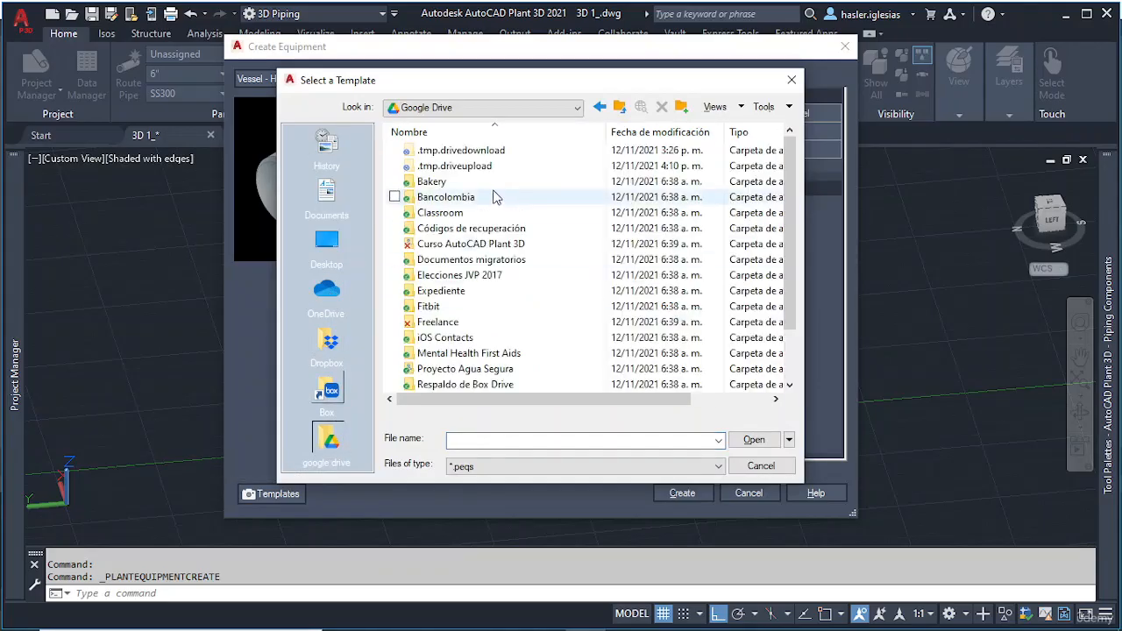
{"action": "double_click", "coordinate": [452, 323]}
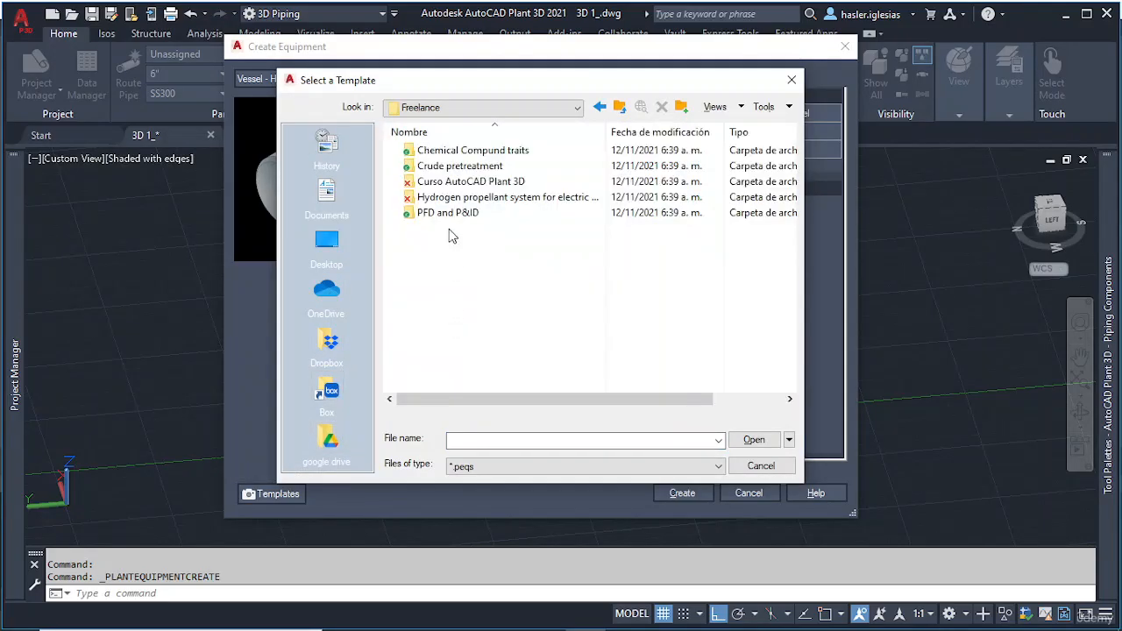
{"action": "double_click", "coordinate": [451, 181]}
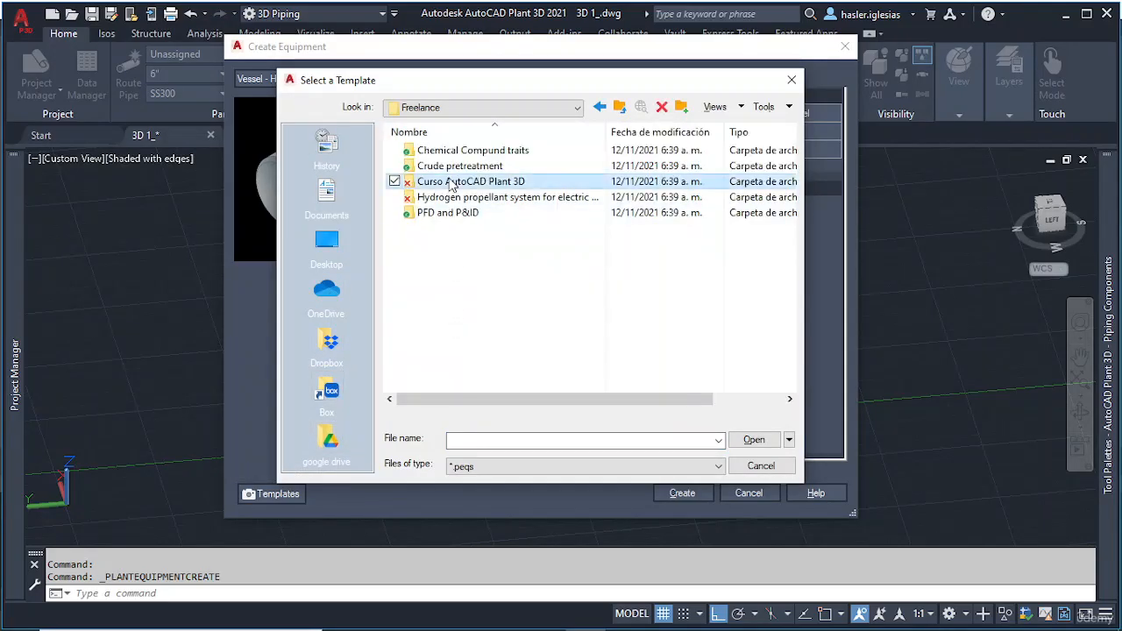
{"action": "left_click", "coordinate": [495, 469]}
{"action": "left_click", "coordinate": [495, 469]}
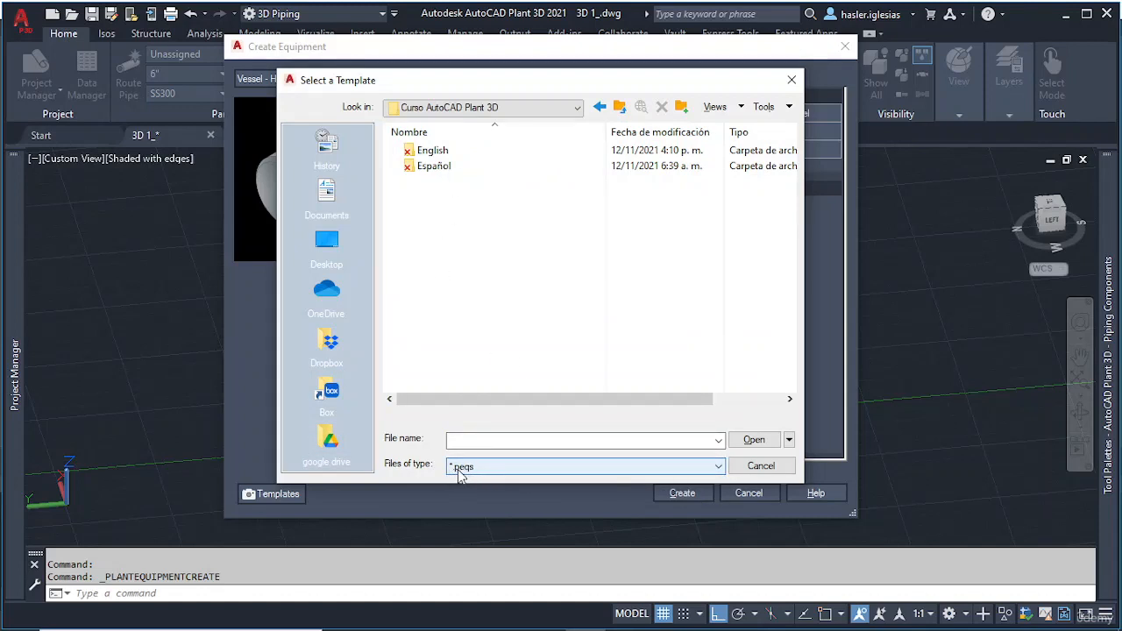
{"action": "left_click", "coordinate": [760, 466]}
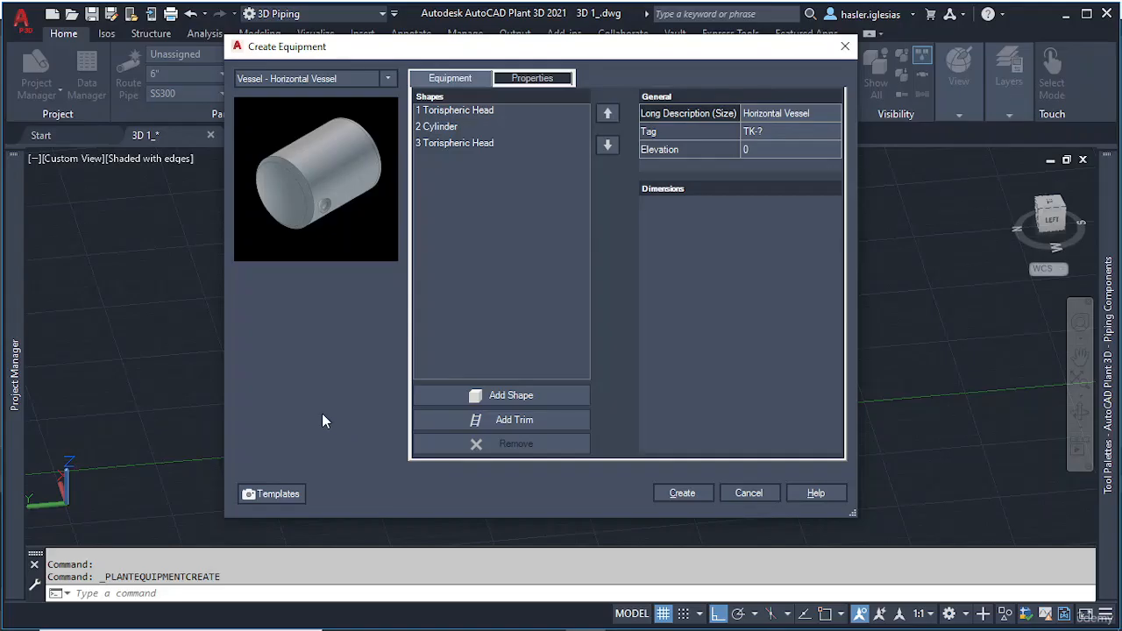
{"action": "left_click", "coordinate": [745, 494]}
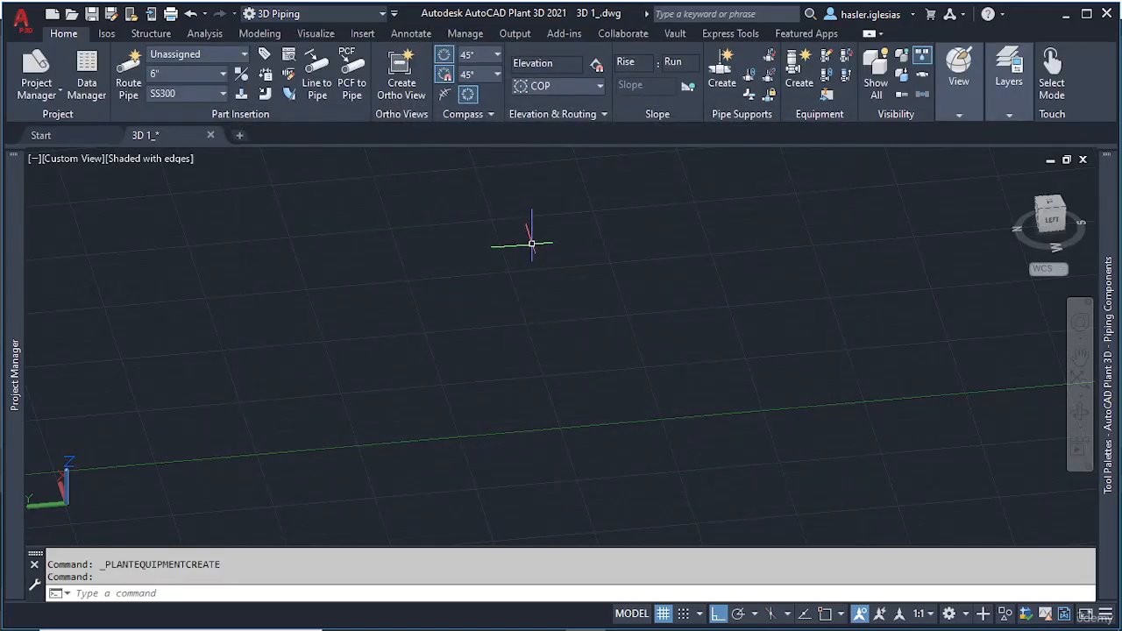
Step: Start creating new equipment in the empty model and set its type to Vertical Tank under Tank
{"action": "scroll", "coordinate": [531, 244], "scroll_direction": "down", "scroll_amount": 3}
{"action": "scroll", "coordinate": [476, 291], "scroll_direction": "down", "scroll_amount": 4}
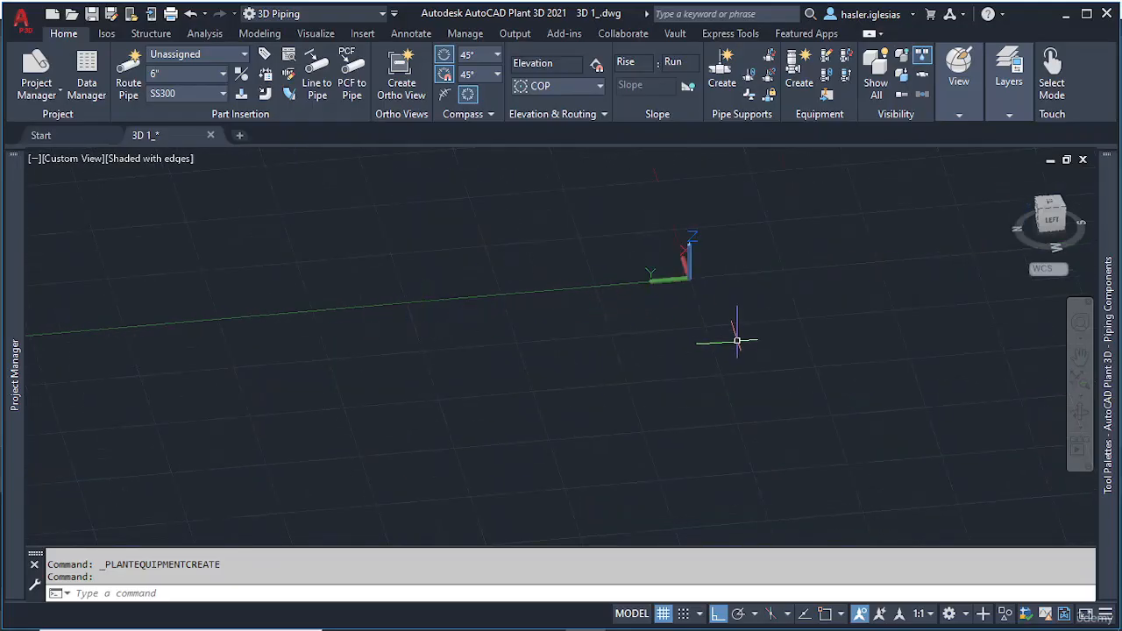
{"action": "middle_click_drag", "start_coordinate": [736, 337], "coordinate": [376, 323], "text": "shift"}
{"action": "middle_click_drag", "start_coordinate": [707, 331], "coordinate": [740, 336], "text": "shift"}
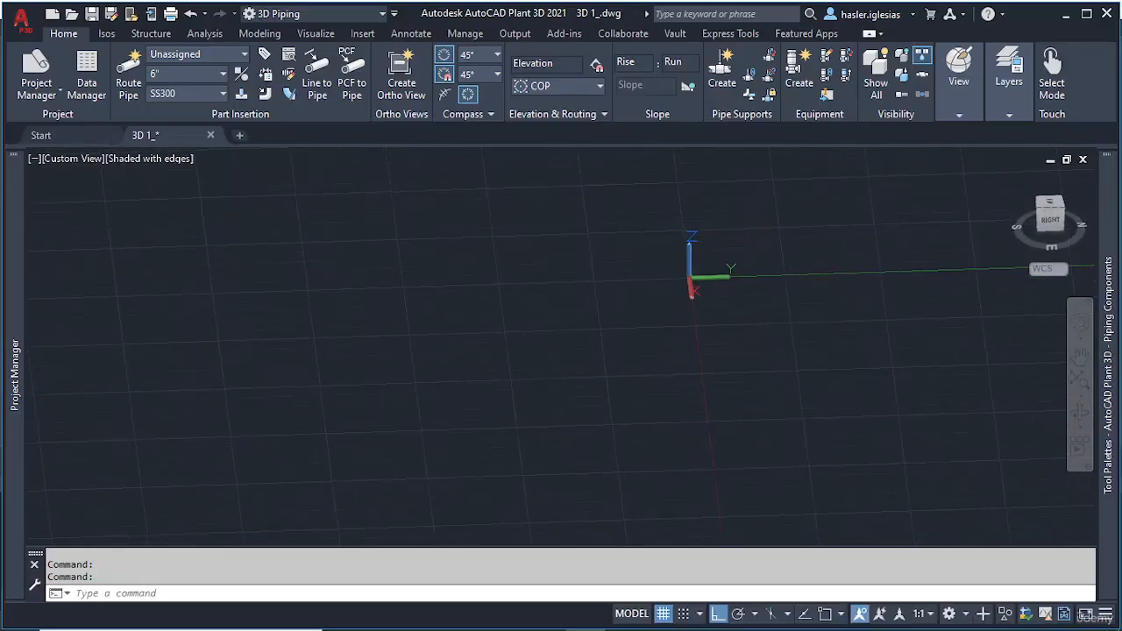
{"action": "middle_click_drag", "start_coordinate": [873, 337], "coordinate": [400, 291]}
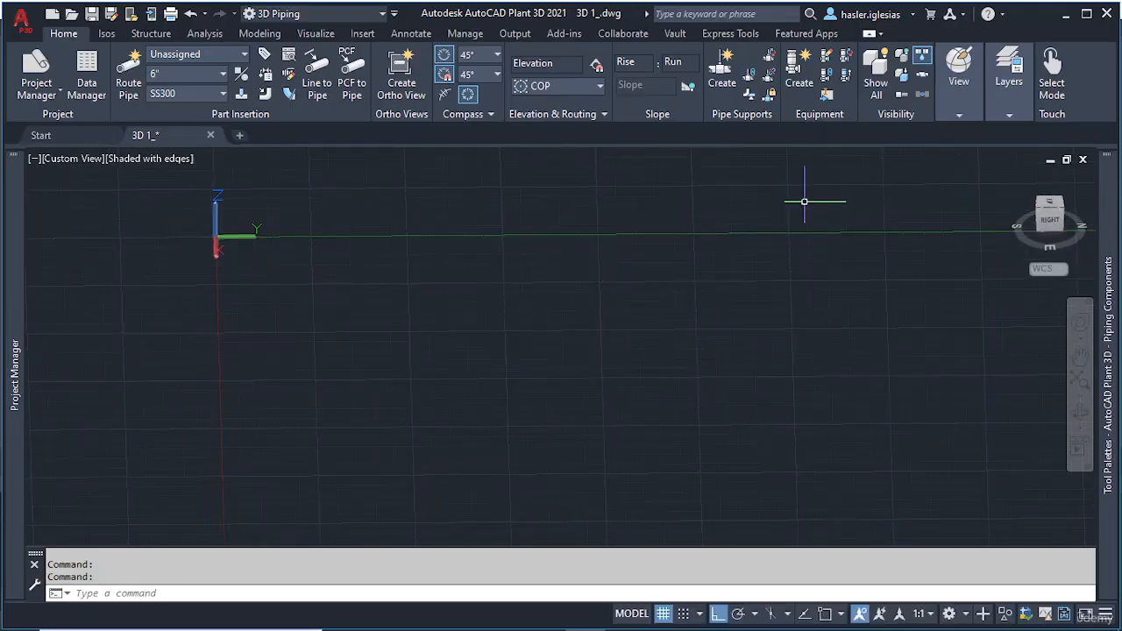
{"action": "left_click", "coordinate": [800, 79]}
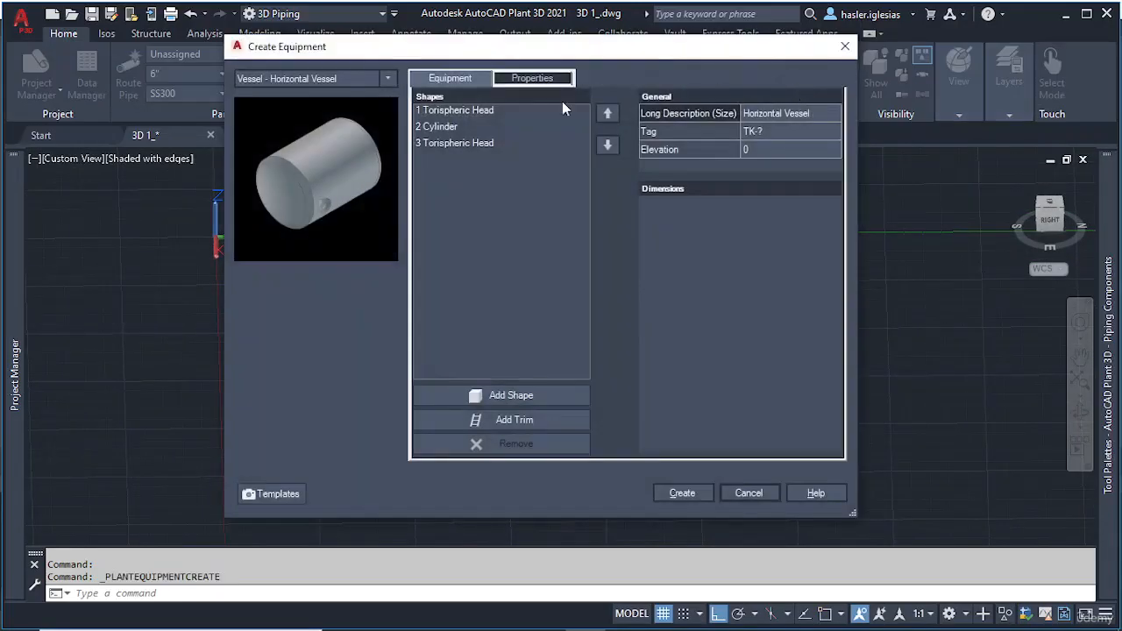
{"action": "left_click", "coordinate": [393, 81]}
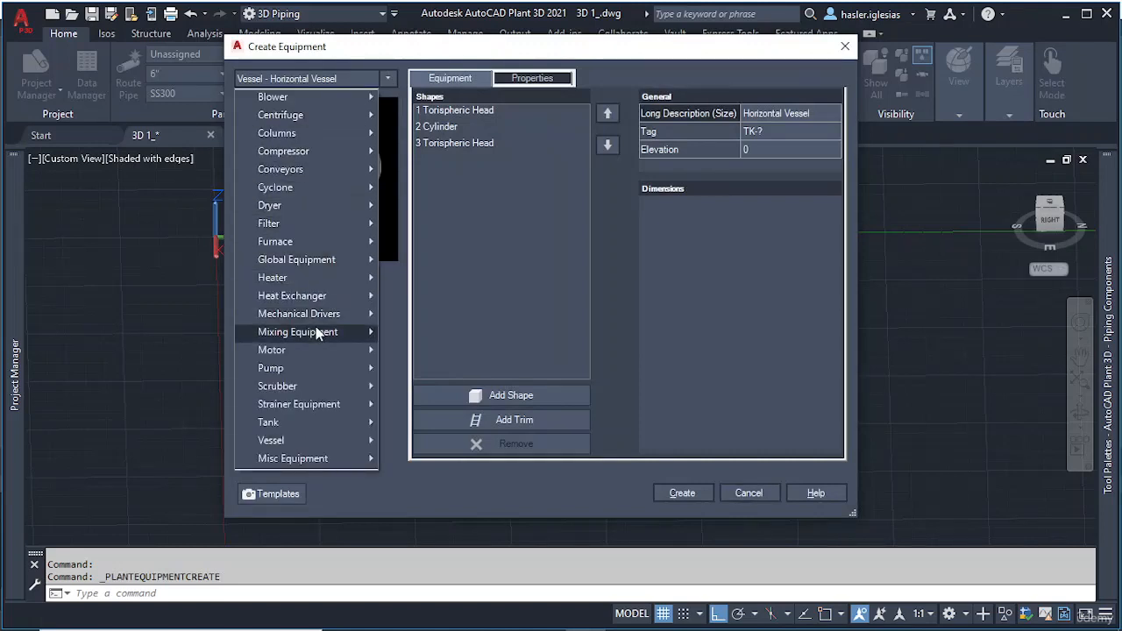
{"action": "mouse_move", "coordinate": [316, 333]}
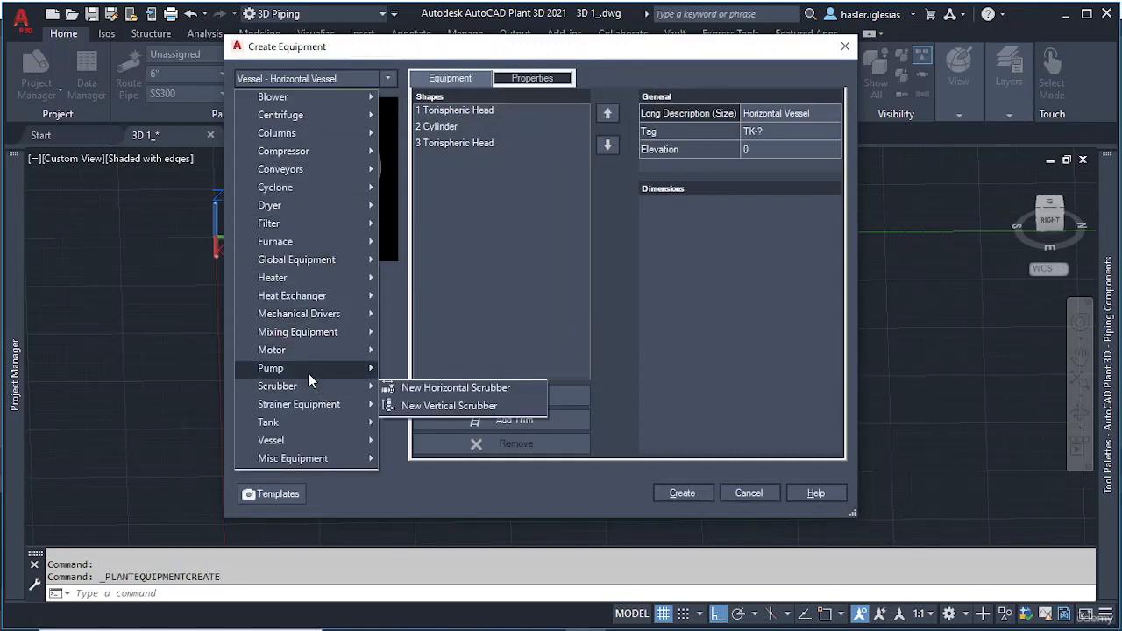
{"action": "mouse_move", "coordinate": [307, 374]}
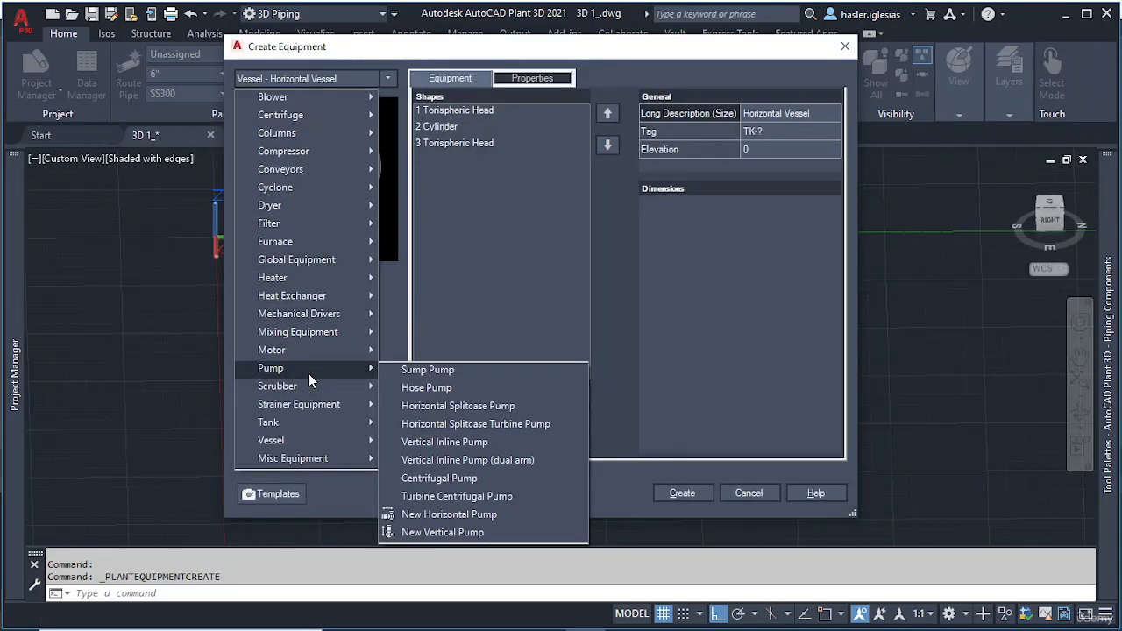
{"action": "mouse_move", "coordinate": [302, 422]}
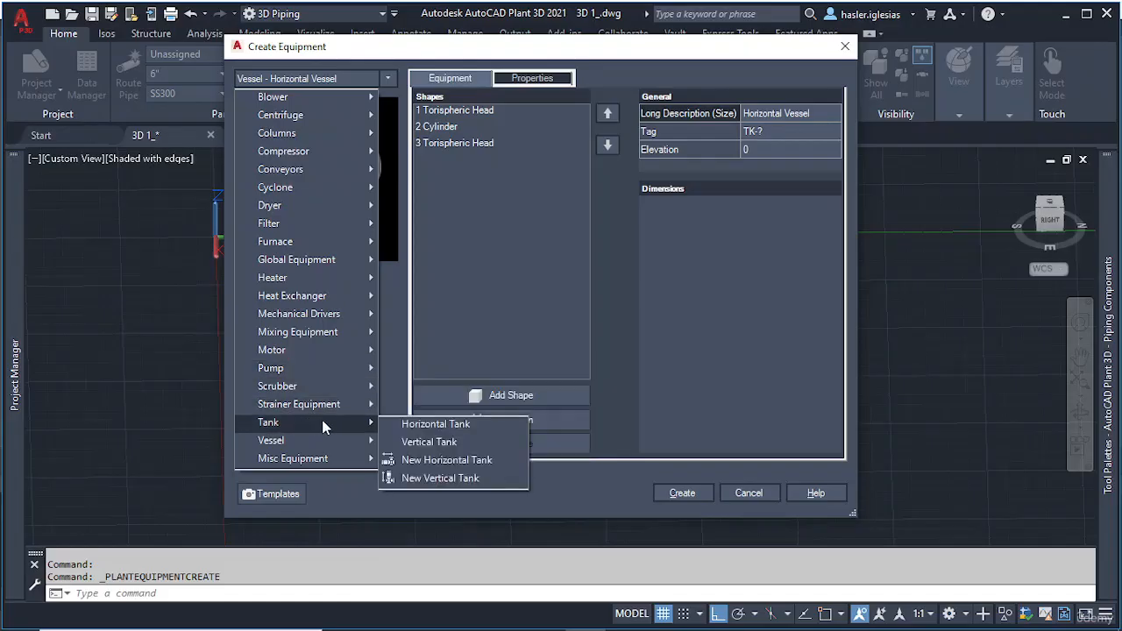
{"action": "left_click", "coordinate": [448, 439]}
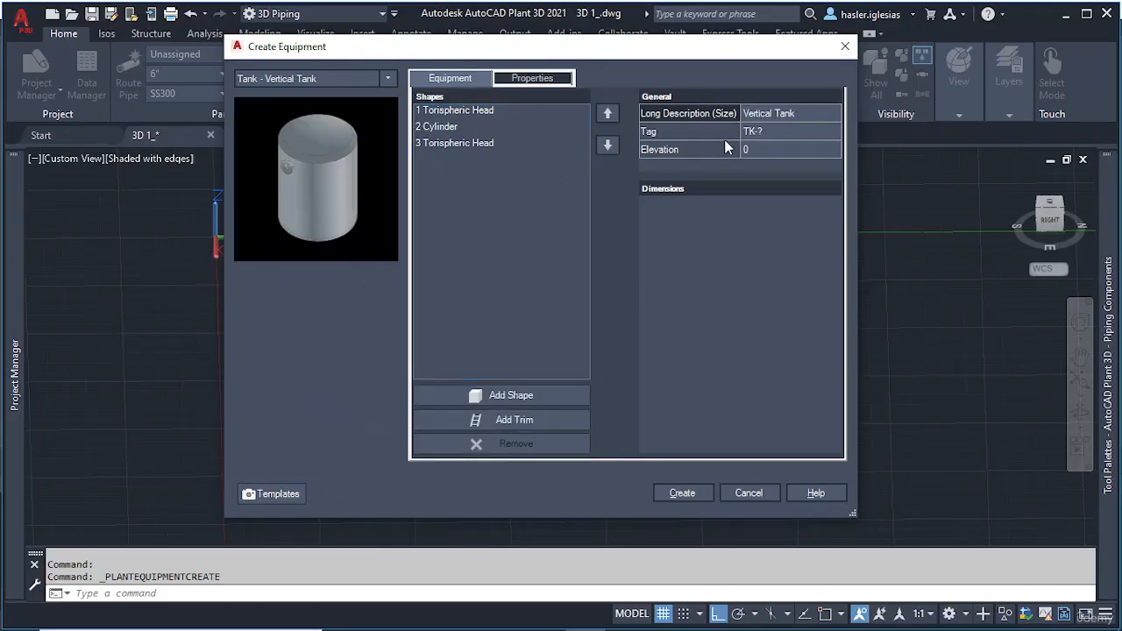
Step: Assign the tag TK-001 to the vertical tank, using type TK and number 001
{"action": "left_click", "coordinate": [772, 131]}
{"action": "left_click", "coordinate": [776, 132]}
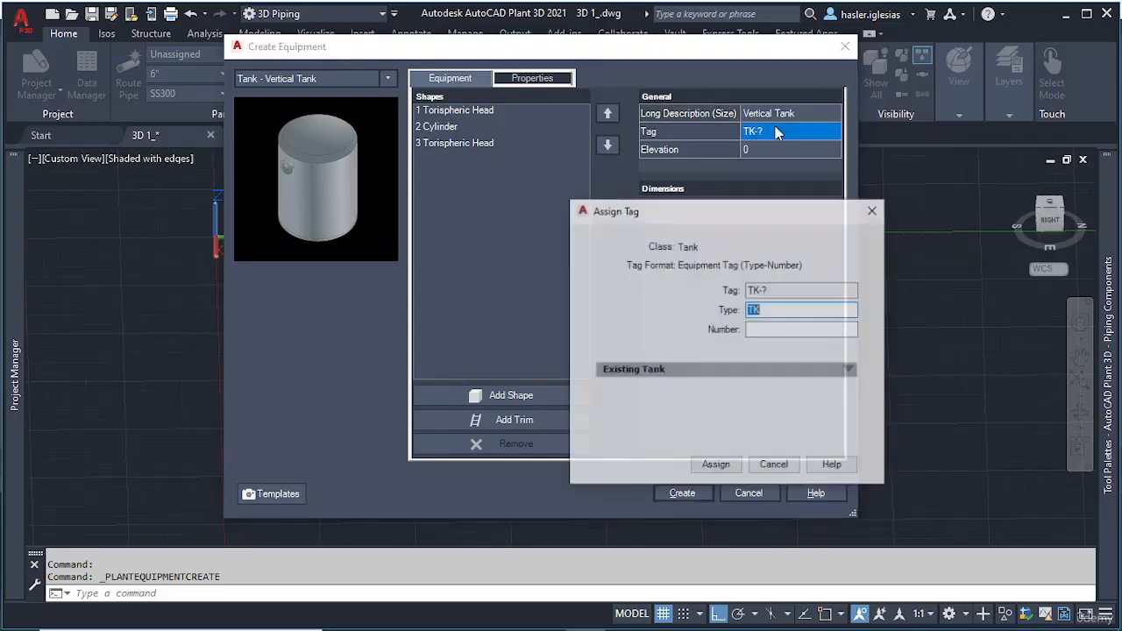
{"action": "left_click", "coordinate": [777, 329]}
{"action": "type", "text": "001"}
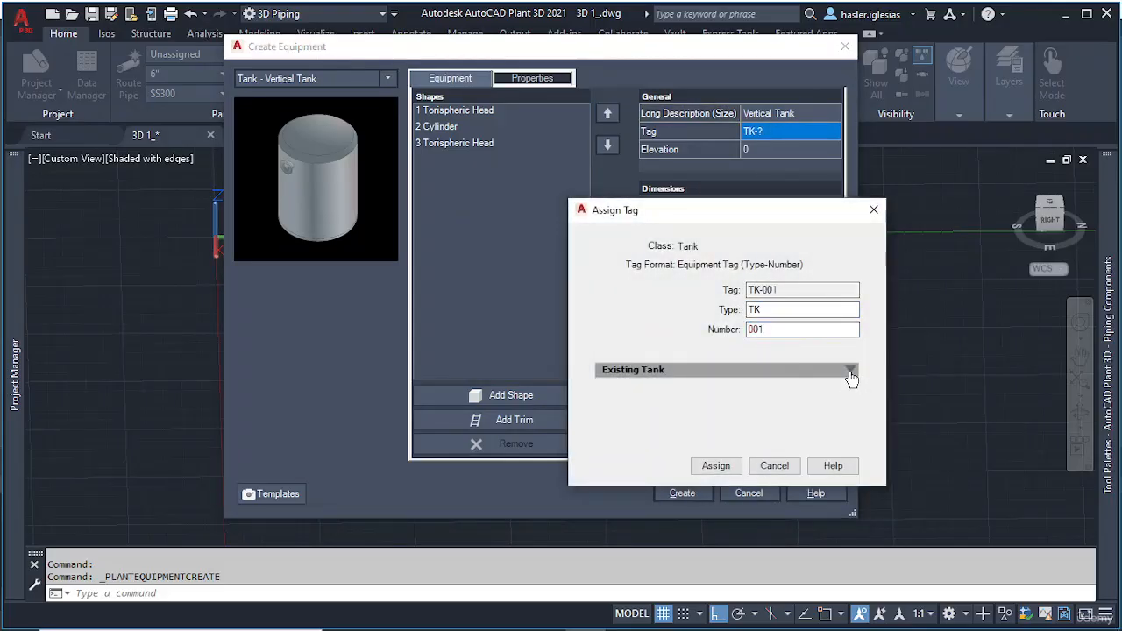
{"action": "left_click", "coordinate": [851, 371]}
{"action": "left_click", "coordinate": [850, 371]}
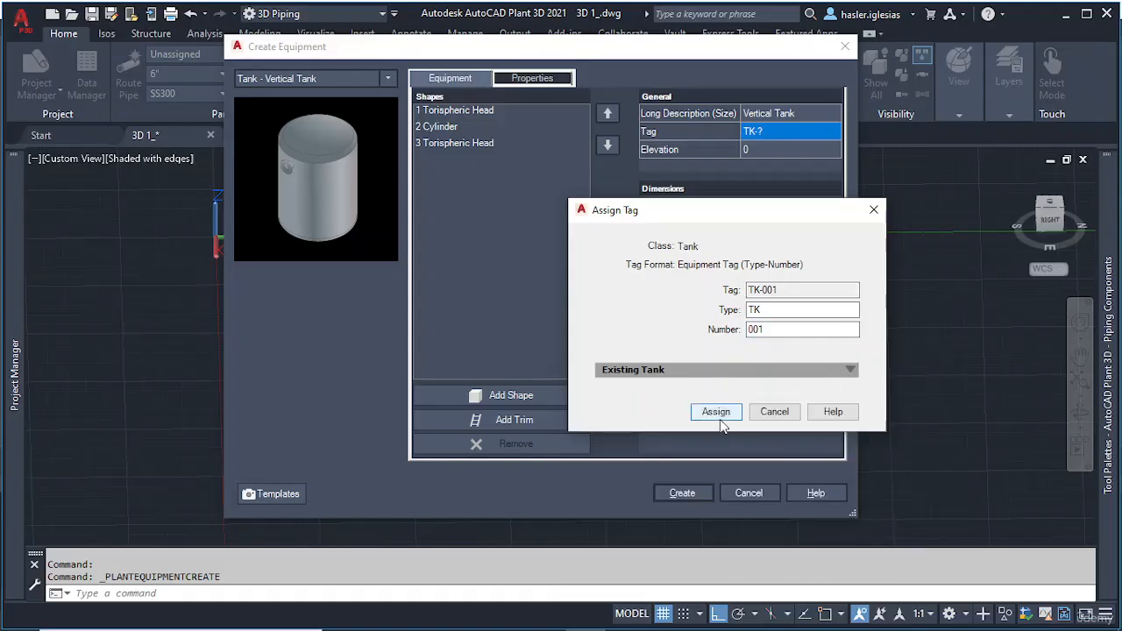
{"action": "left_click", "coordinate": [717, 410]}
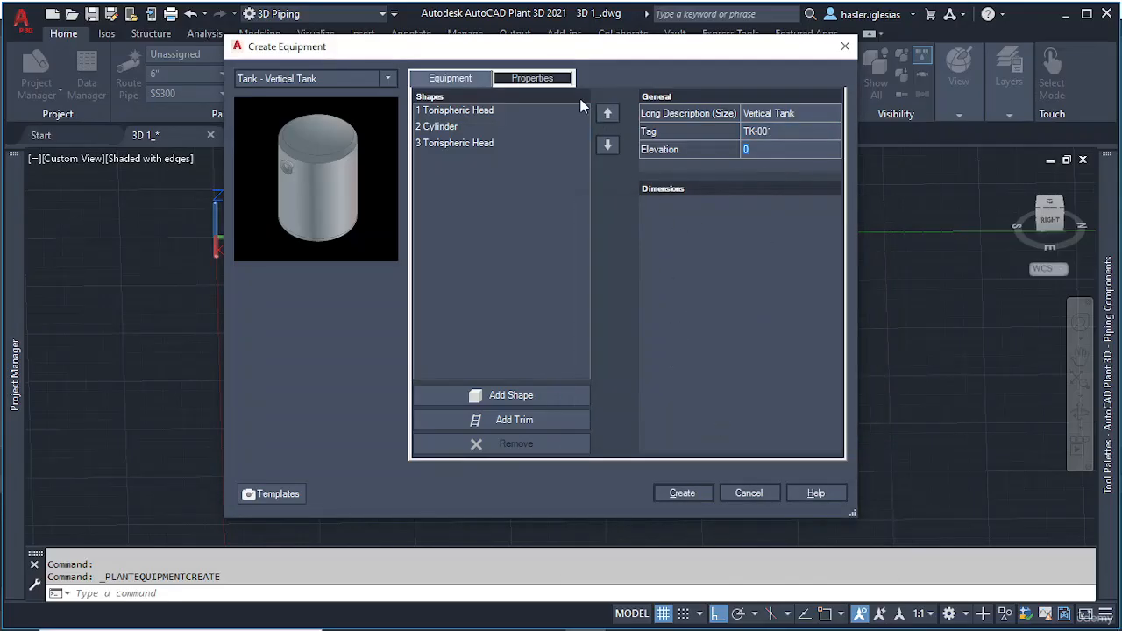
Step: Examine the vertical tank's Nozzle 1 size, pressure class and description, and its general data properties
{"action": "left_click", "coordinate": [539, 79]}
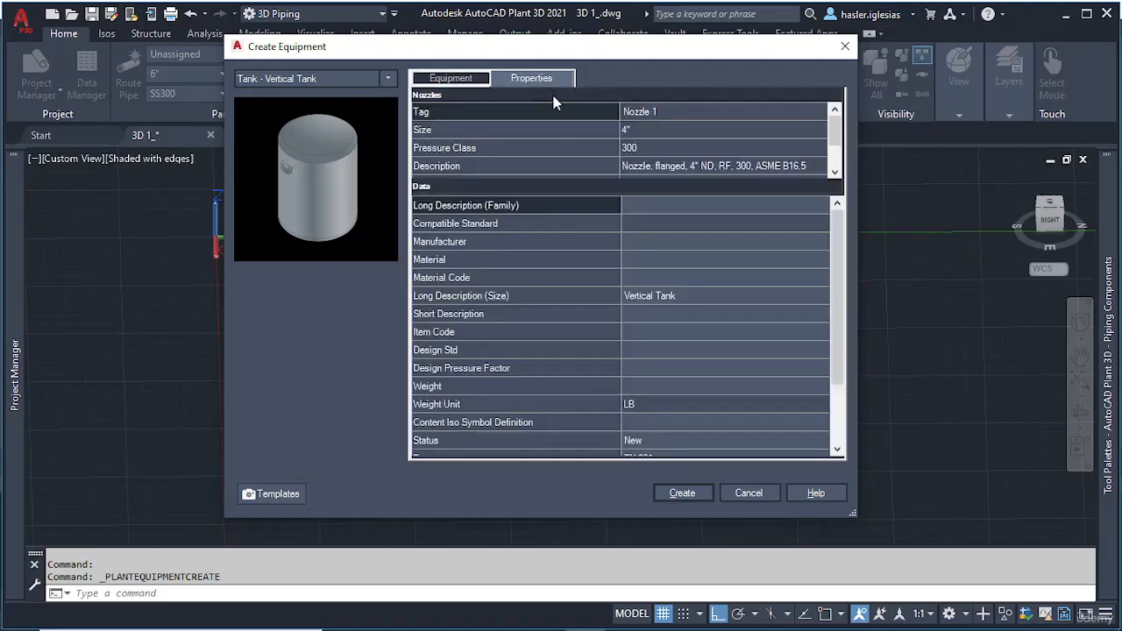
{"action": "left_click", "coordinate": [633, 131]}
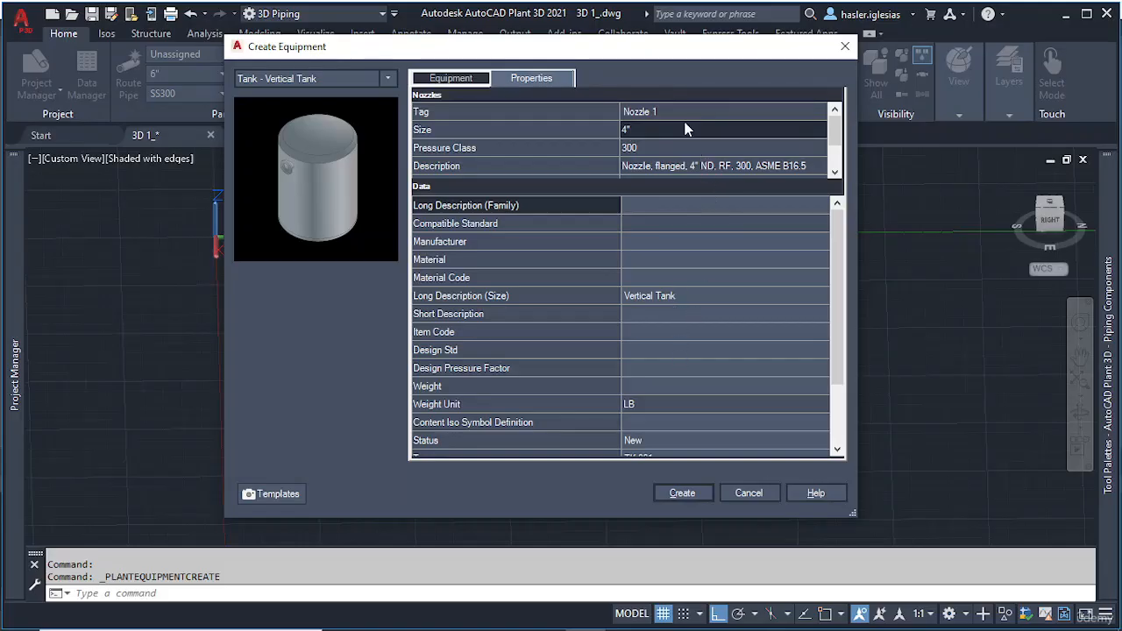
{"action": "left_click", "coordinate": [636, 130]}
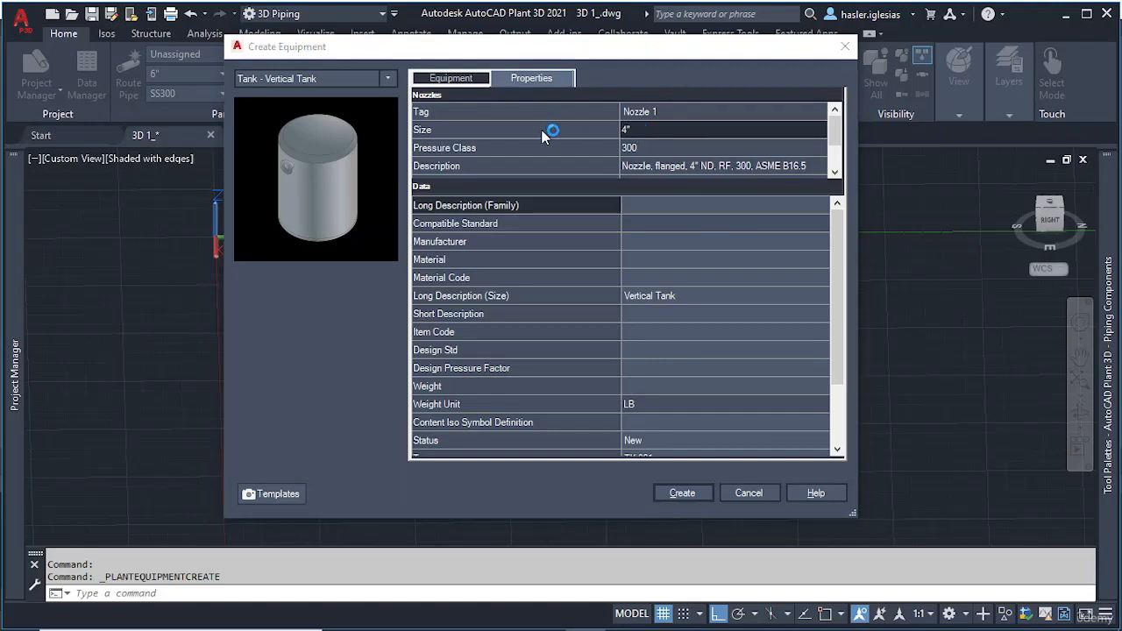
{"action": "left_click", "coordinate": [654, 148]}
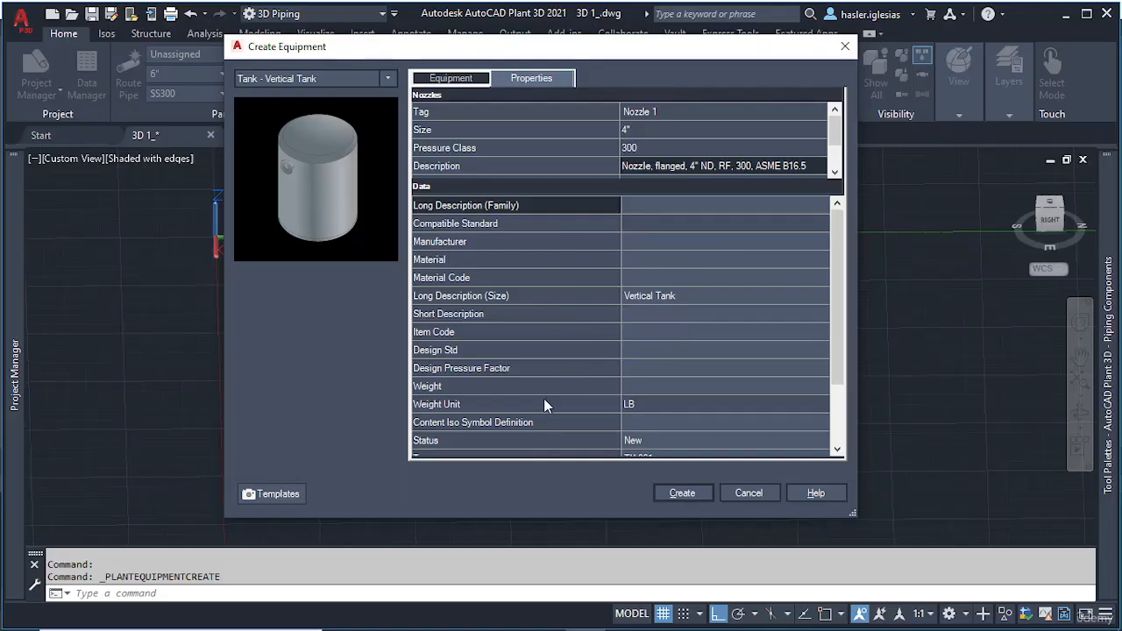
{"action": "scroll", "coordinate": [671, 378], "scroll_direction": "down", "scroll_amount": 2}
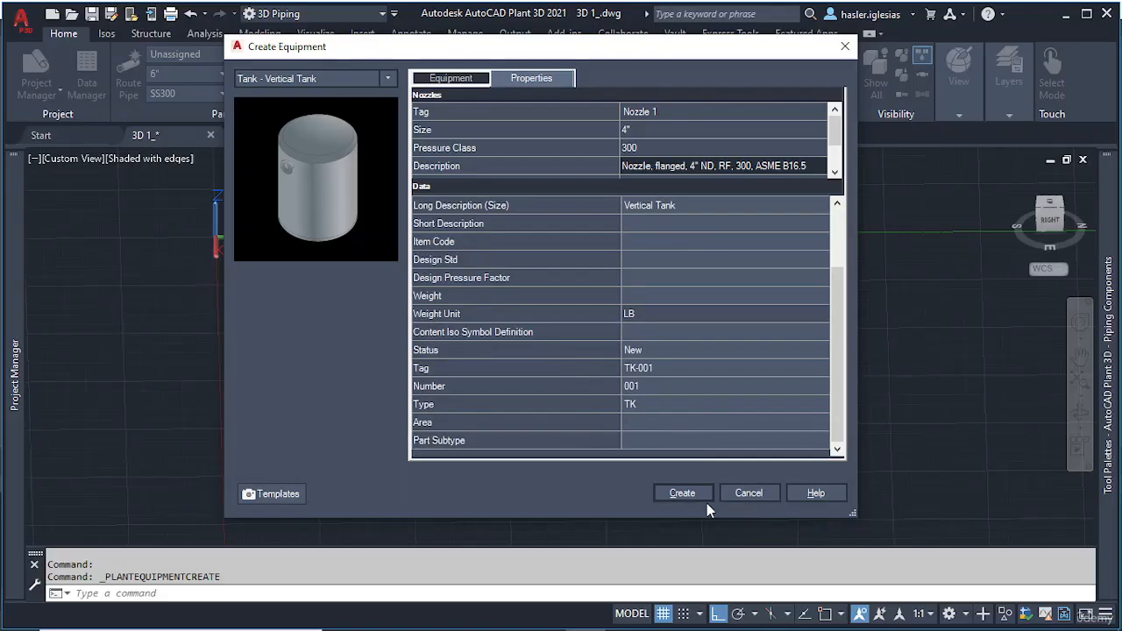
Step: Create the vertical tank and place it near the origin, offset towards positive Y, rotated so its nozzle faces the positive Y direction
{"action": "left_click", "coordinate": [683, 493]}
{"action": "scroll", "coordinate": [391, 268], "scroll_direction": "up", "scroll_amount": 5}
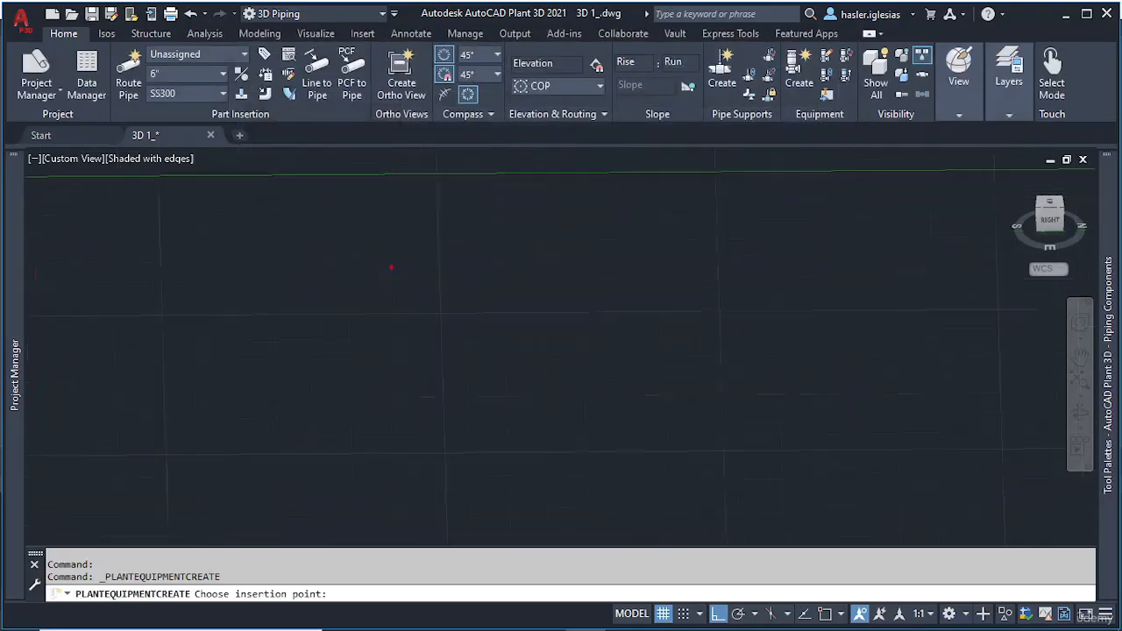
{"action": "middle_click_drag", "start_coordinate": [345, 235], "coordinate": [541, 383]}
{"action": "middle_click_drag", "start_coordinate": [386, 232], "coordinate": [535, 324]}
{"action": "scroll", "coordinate": [496, 343], "scroll_direction": "up", "scroll_amount": 6}
{"action": "middle_click_drag", "start_coordinate": [347, 295], "coordinate": [587, 367]}
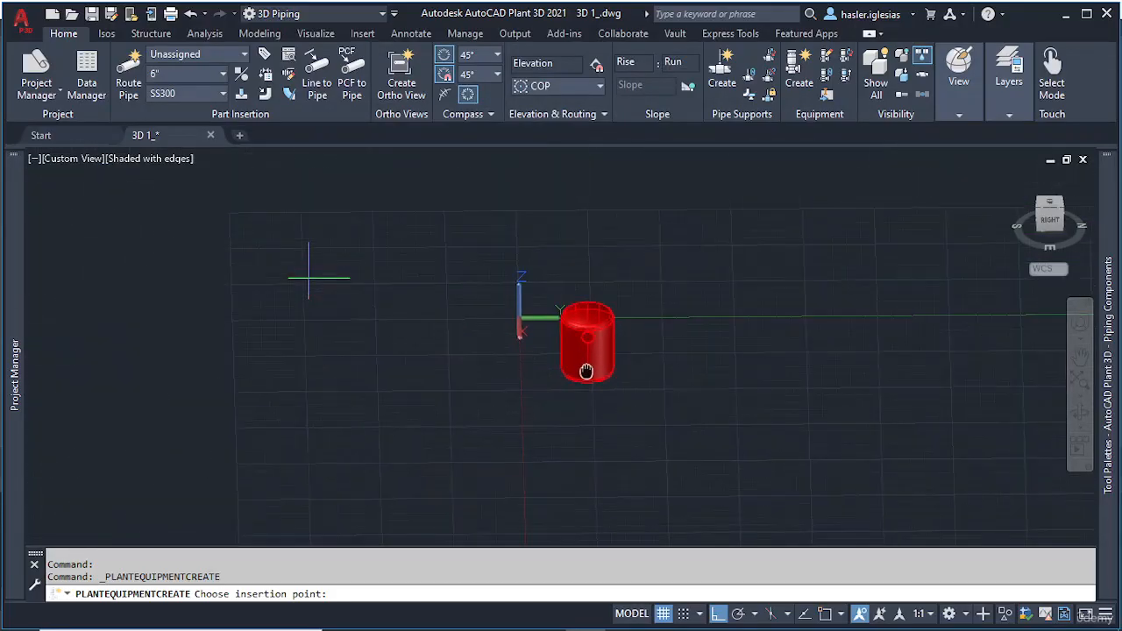
{"action": "scroll", "coordinate": [588, 366], "scroll_direction": "up", "scroll_amount": 5}
{"action": "left_click", "coordinate": [677, 353]}
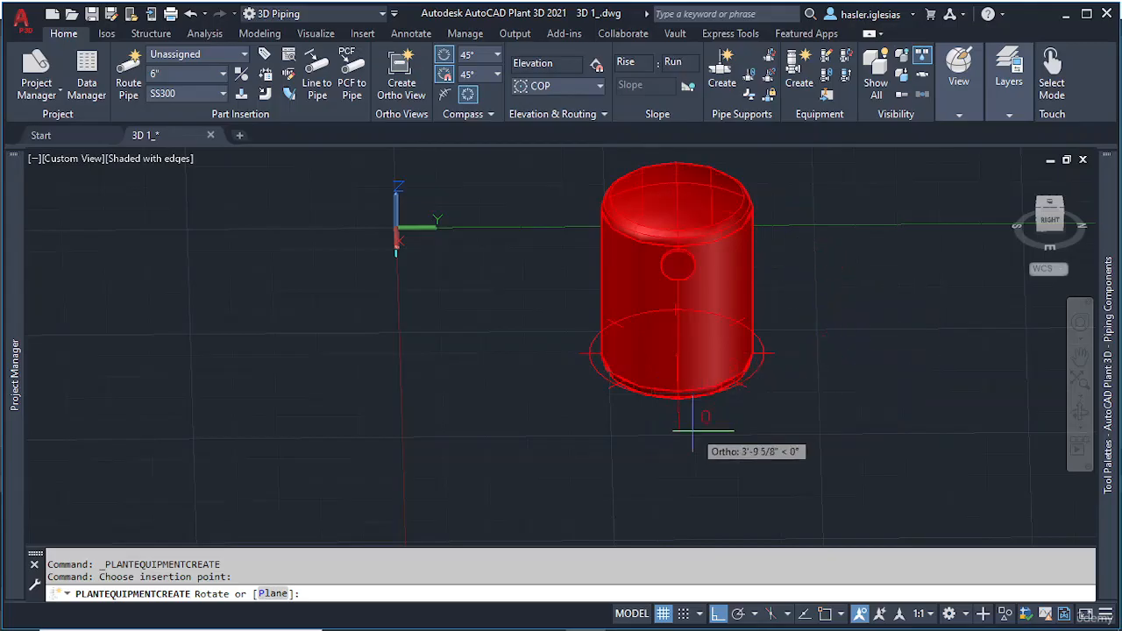
{"action": "left_click", "coordinate": [832, 387]}
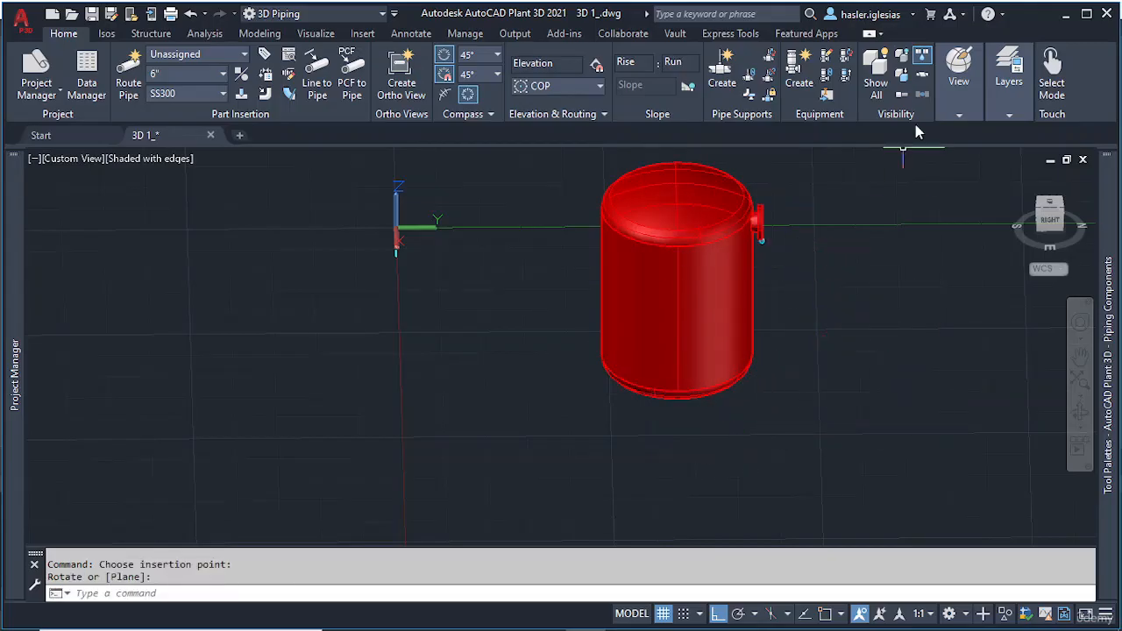
Step: Make layer 0 the current layer in the Layer Properties Manager and close the manager
{"action": "mouse_move", "coordinate": [959, 104]}
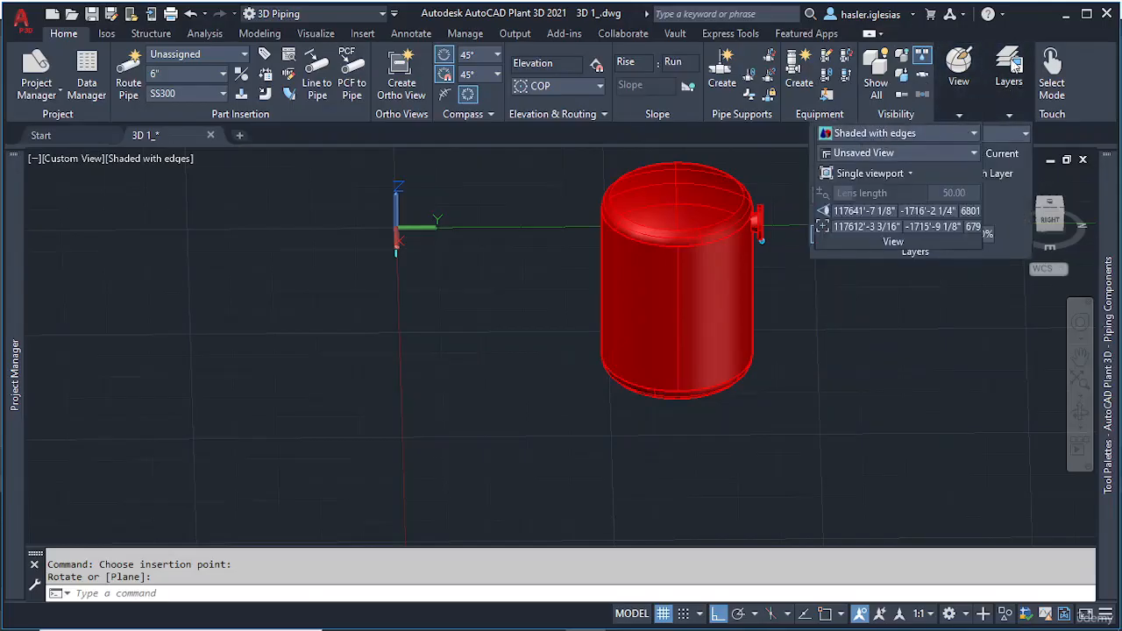
{"action": "mouse_move", "coordinate": [1020, 63]}
{"action": "left_click", "coordinate": [833, 158]}
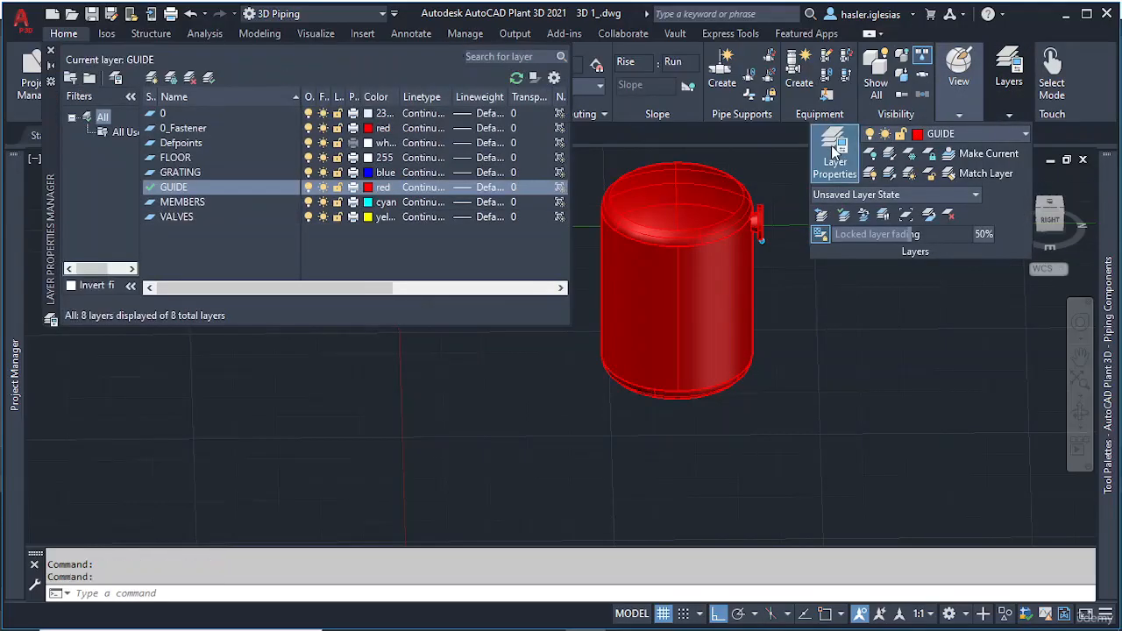
{"action": "double_click", "coordinate": [174, 114]}
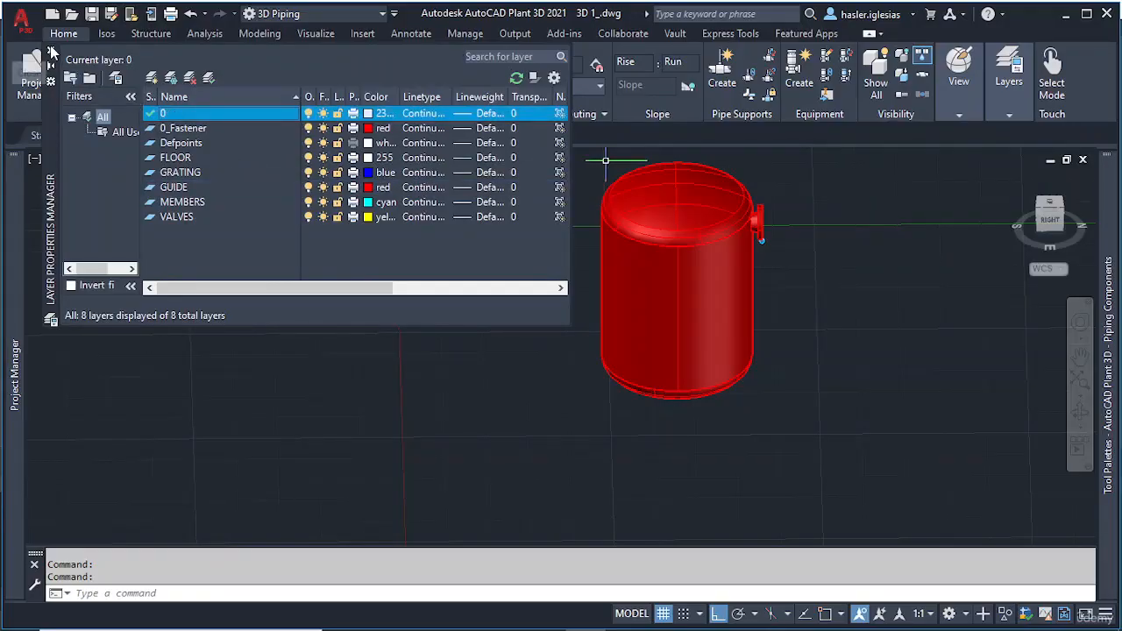
{"action": "left_click", "coordinate": [50, 51]}
Step: Move the vertical tank to layer 0 through its properties and deselect it
{"action": "double_click", "coordinate": [619, 281]}
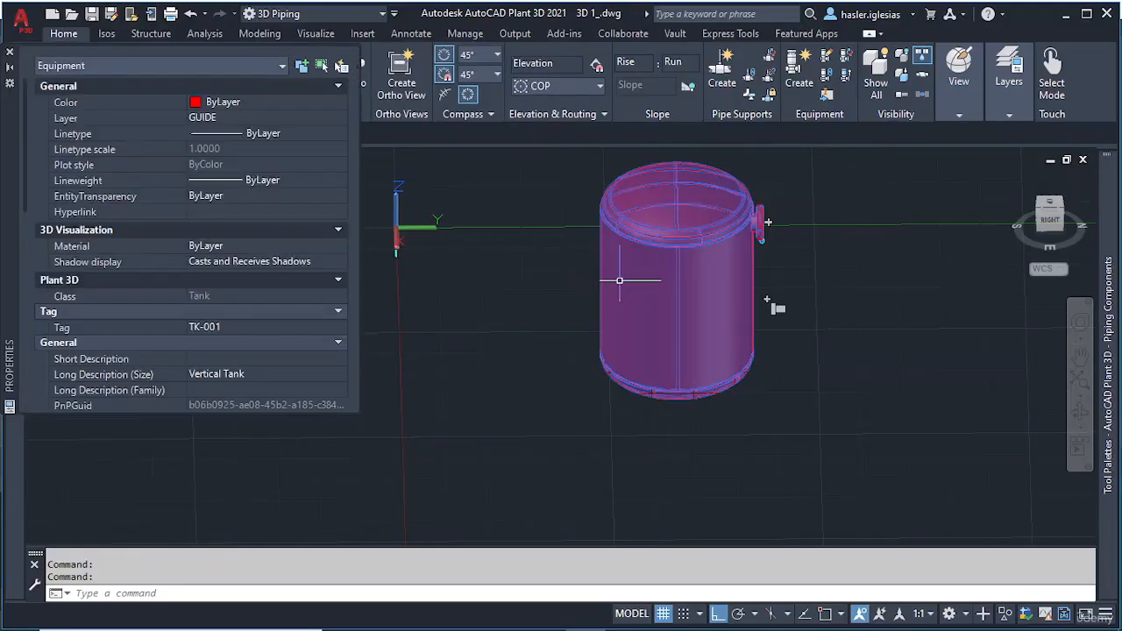
{"action": "left_click", "coordinate": [257, 115]}
{"action": "left_click", "coordinate": [245, 133]}
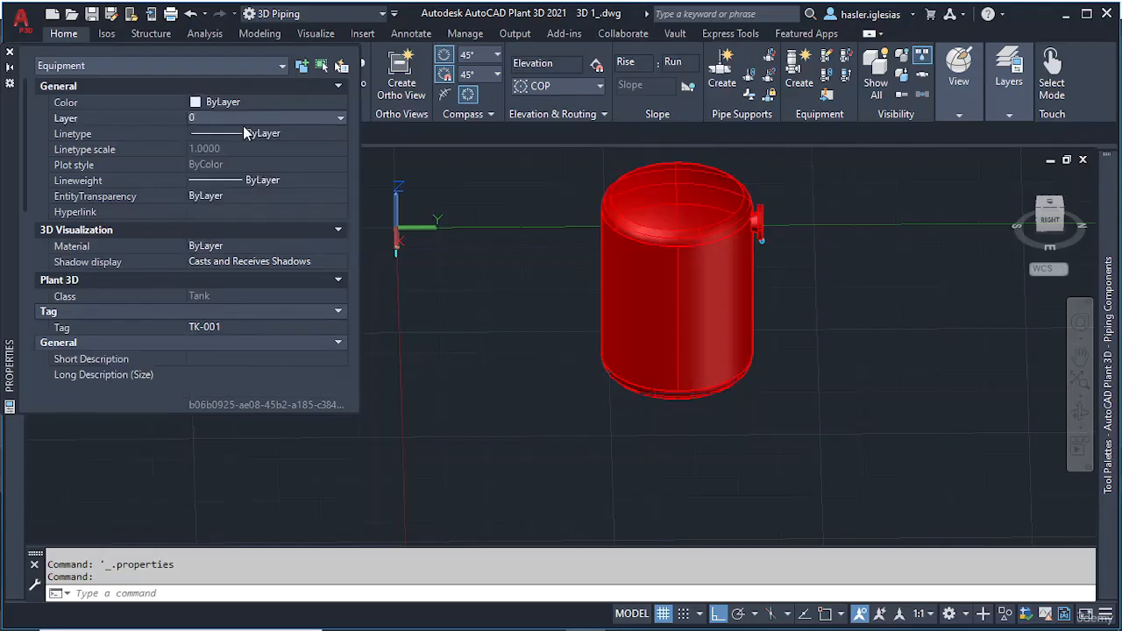
{"action": "left_click", "coordinate": [10, 52]}
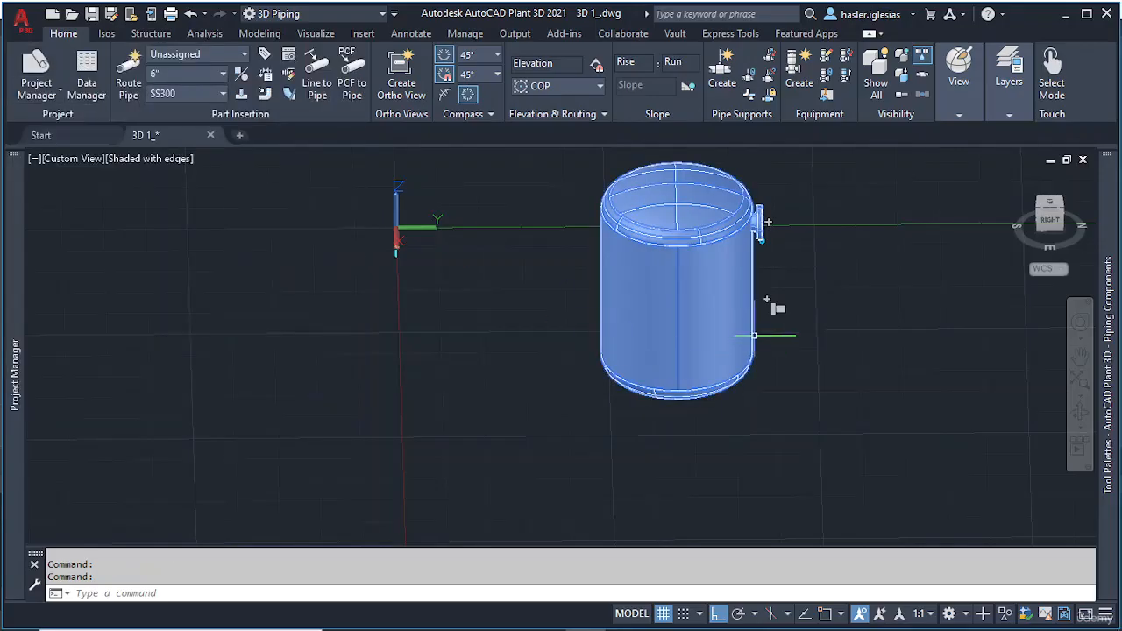
{"action": "key", "text": "Escape"}
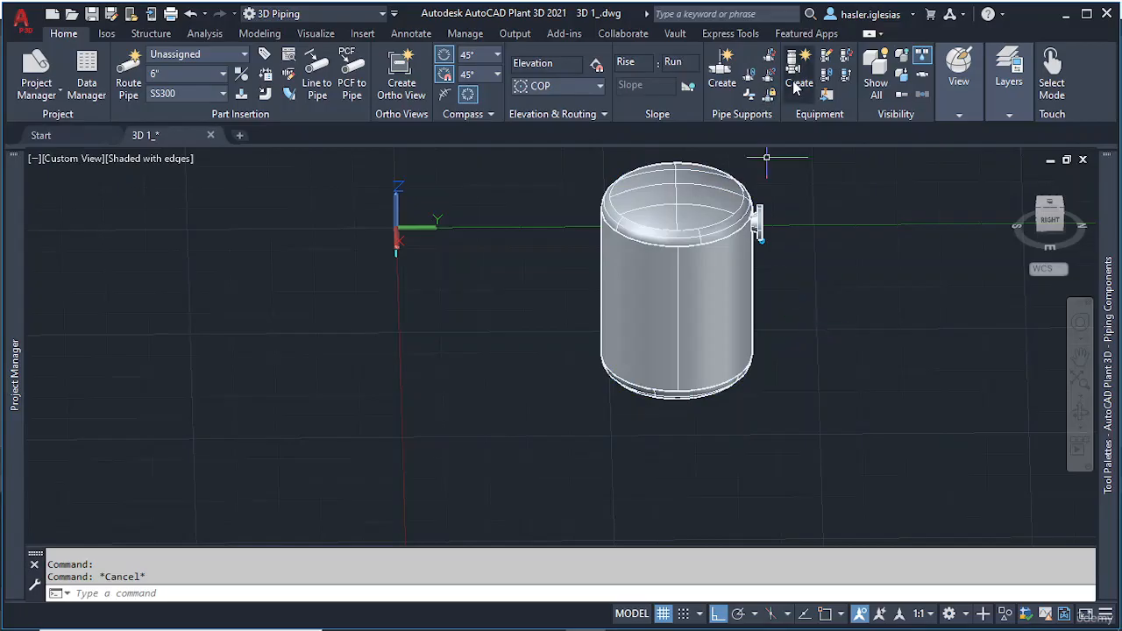
Step: Make GUIDE the current layer, with the tank viewed from above
{"action": "middle_click_drag", "start_coordinate": [799, 283], "coordinate": [851, 170], "text": "shift"}
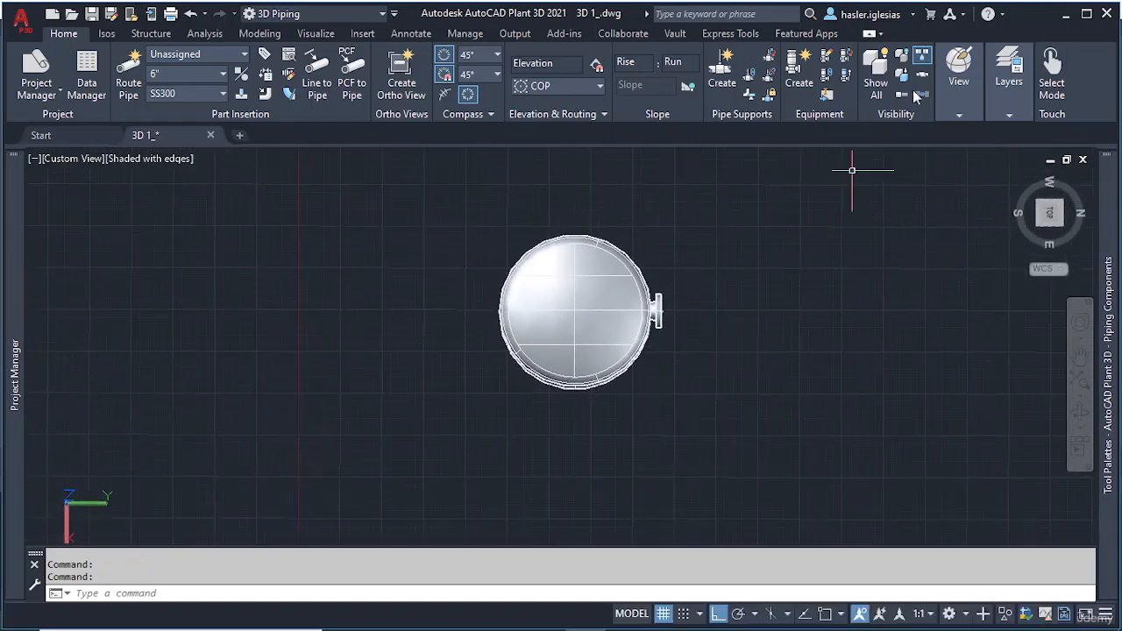
{"action": "left_click", "coordinate": [1010, 117]}
{"action": "left_click", "coordinate": [960, 136]}
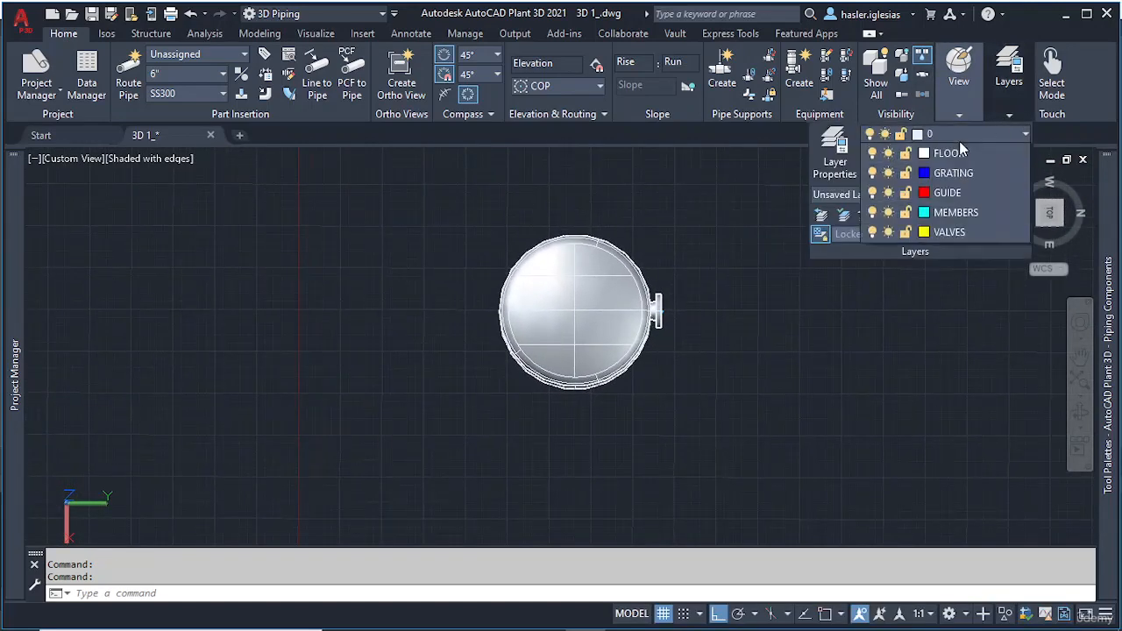
{"action": "scroll", "coordinate": [938, 230], "scroll_direction": "up", "scroll_amount": 1}
{"action": "left_click", "coordinate": [939, 254]}
{"action": "left_click", "coordinate": [852, 317]}
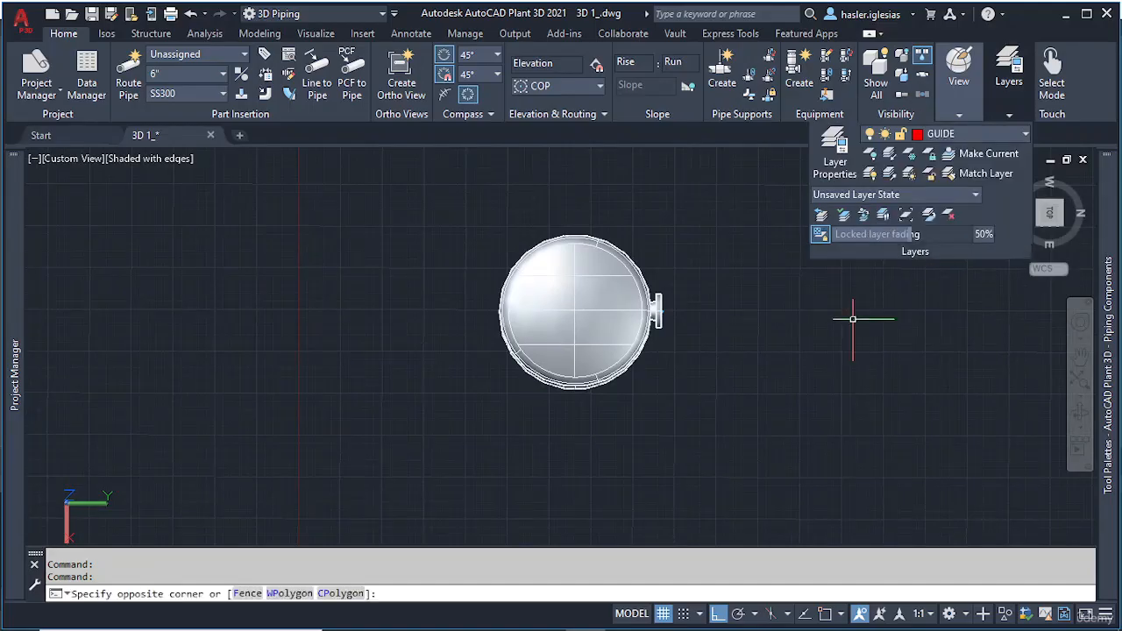
{"action": "key", "text": "Escape"}
Step: Turn on object snap and draw a straight guide line from the centre of the tank's nozzle face outward along positive Y
{"action": "key", "text": "Return"}
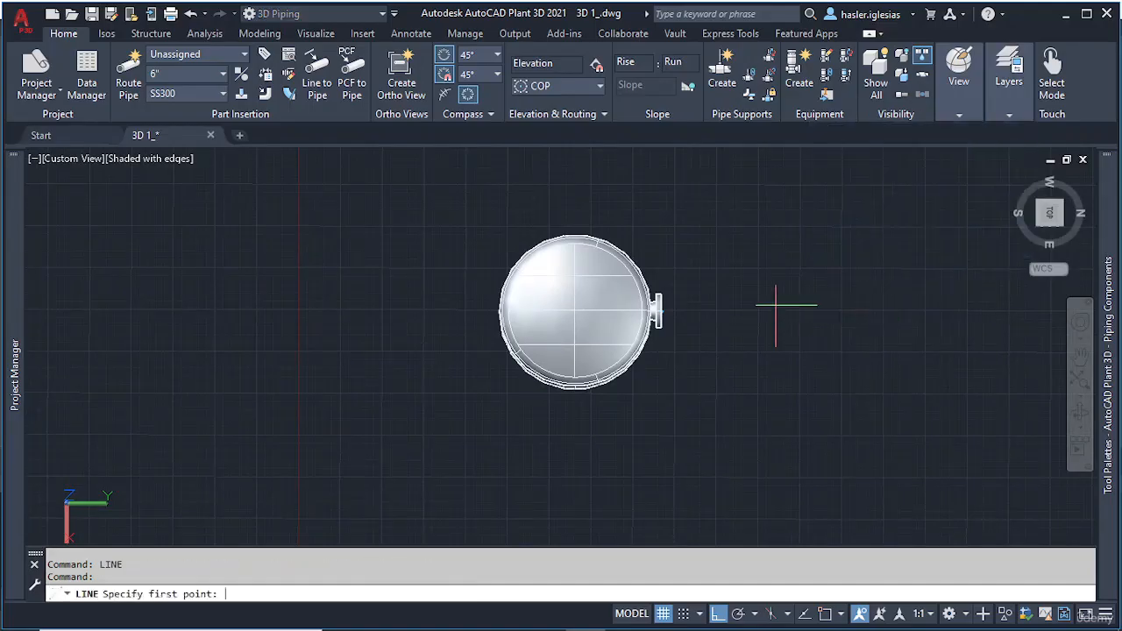
{"action": "middle_click_drag", "start_coordinate": [689, 318], "coordinate": [552, 247], "text": "shift"}
{"action": "scroll", "coordinate": [551, 248], "scroll_direction": "up", "scroll_amount": 5}
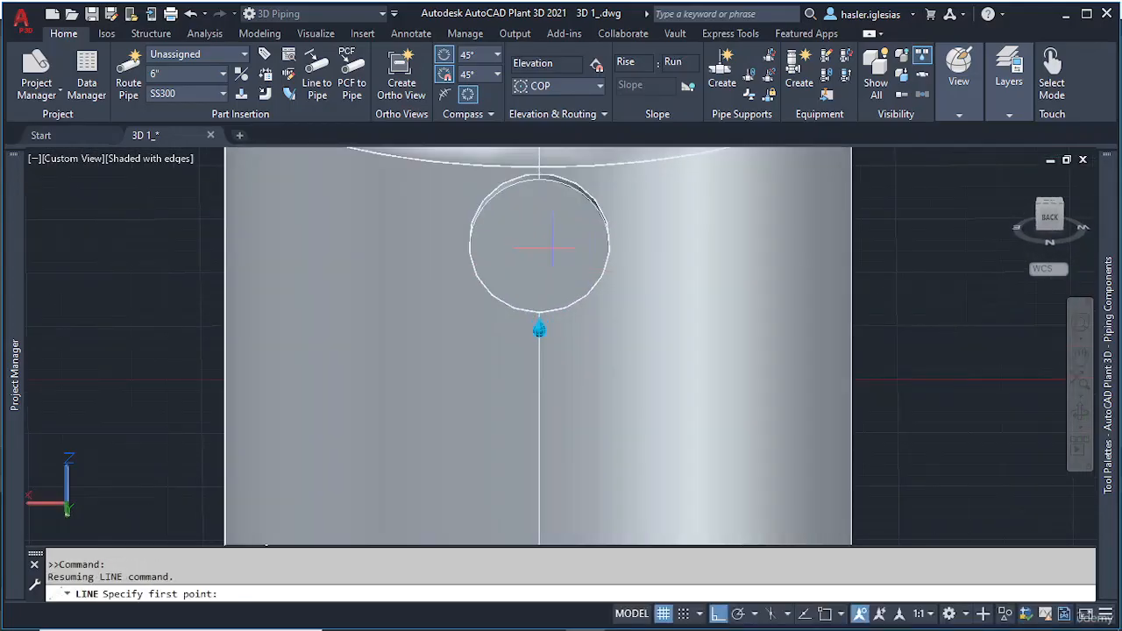
{"action": "left_click", "coordinate": [824, 614]}
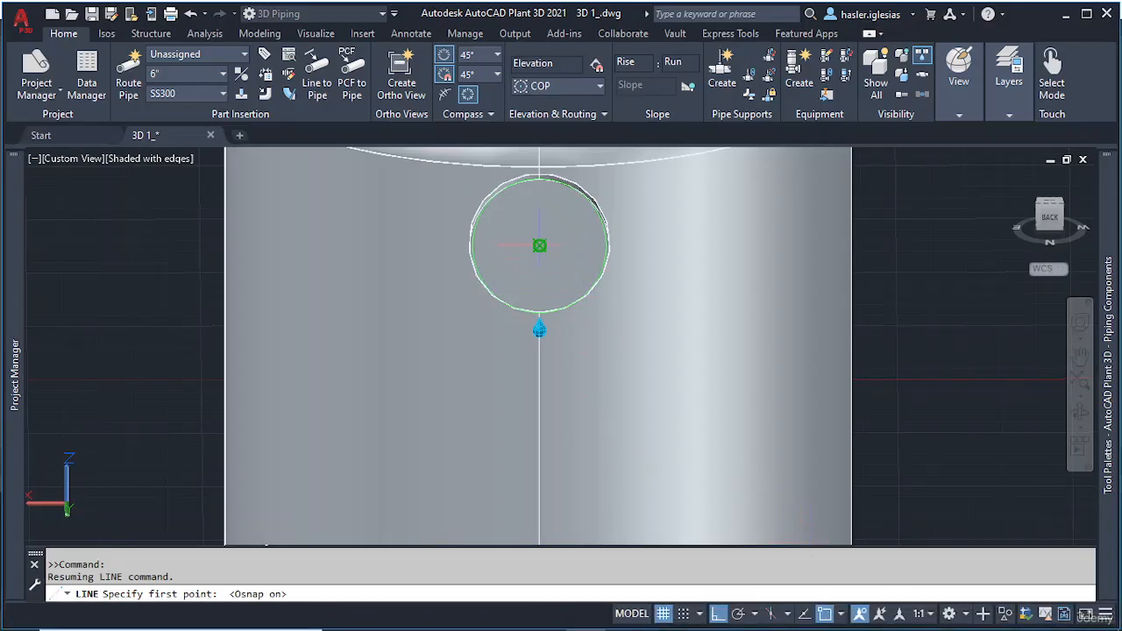
{"action": "left_click", "coordinate": [539, 245]}
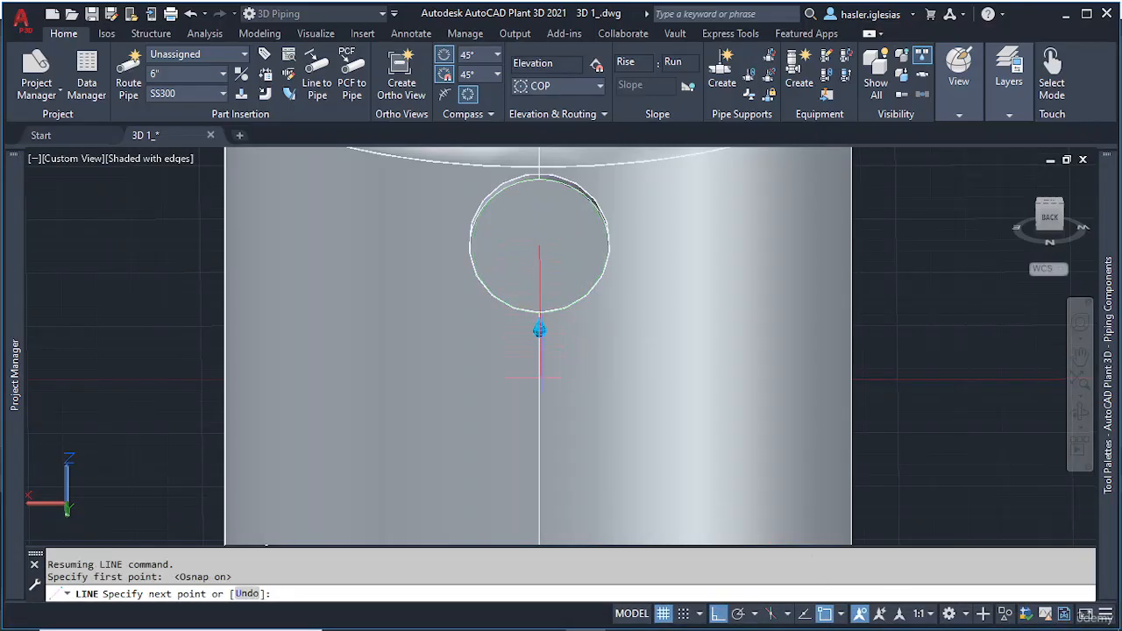
{"action": "middle_click_drag", "start_coordinate": [540, 377], "coordinate": [639, 377], "text": "shift"}
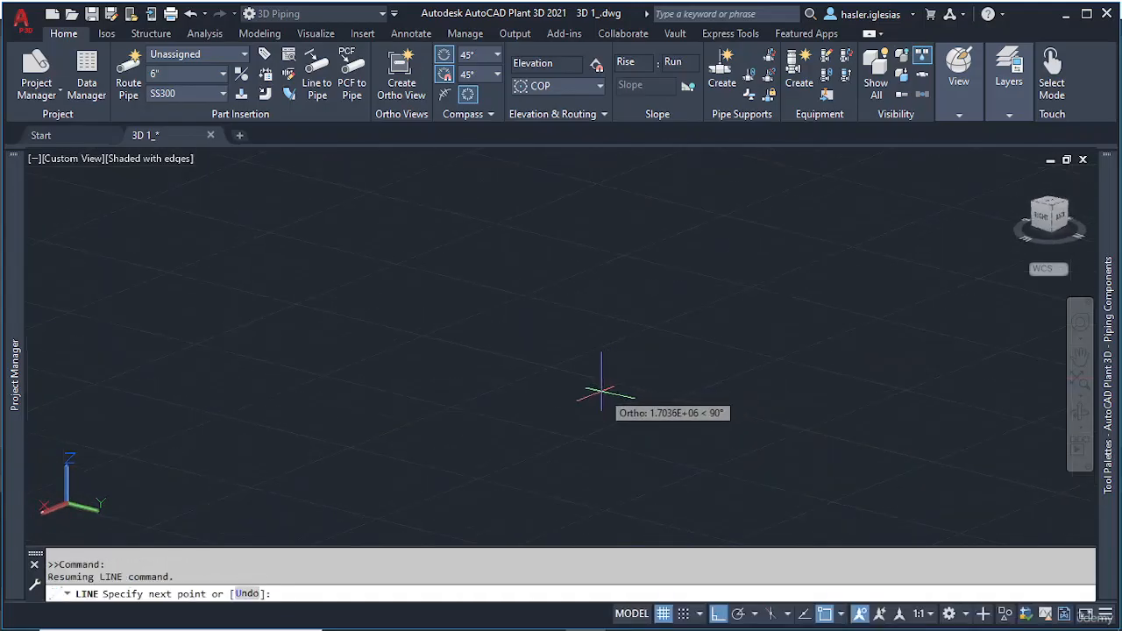
{"action": "scroll", "coordinate": [593, 400], "scroll_direction": "down", "scroll_amount": 3}
{"action": "scroll", "coordinate": [333, 371], "scroll_direction": "up", "scroll_amount": 1}
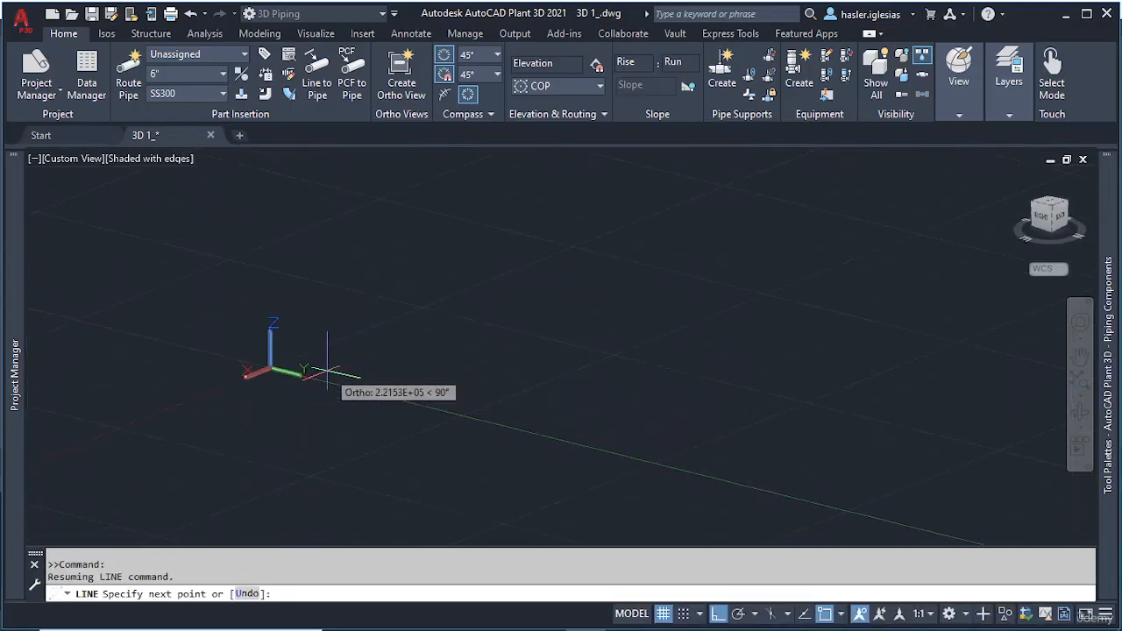
{"action": "scroll", "coordinate": [326, 371], "scroll_direction": "up", "scroll_amount": 8}
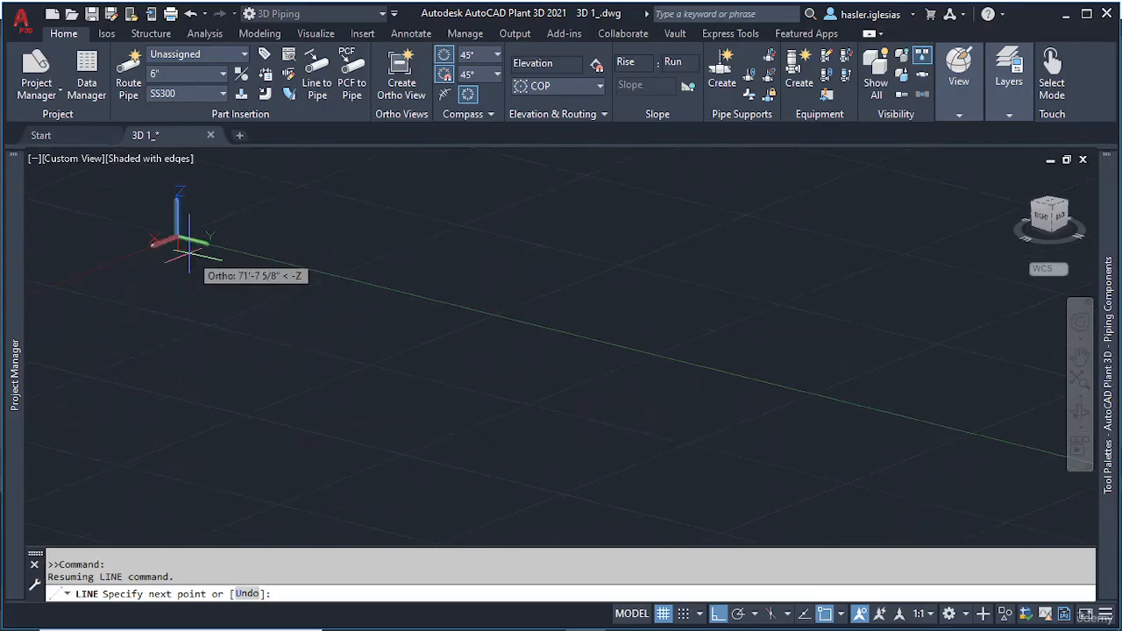
{"action": "middle_click_drag", "start_coordinate": [189, 252], "coordinate": [289, 333]}
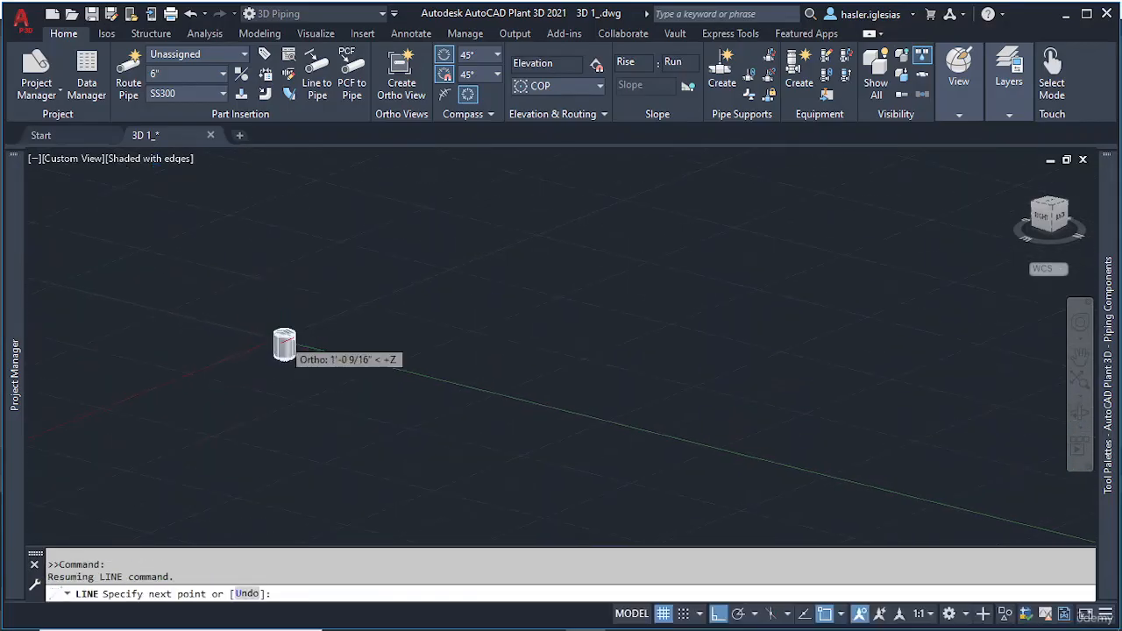
{"action": "scroll", "coordinate": [282, 342], "scroll_direction": "up", "scroll_amount": 7}
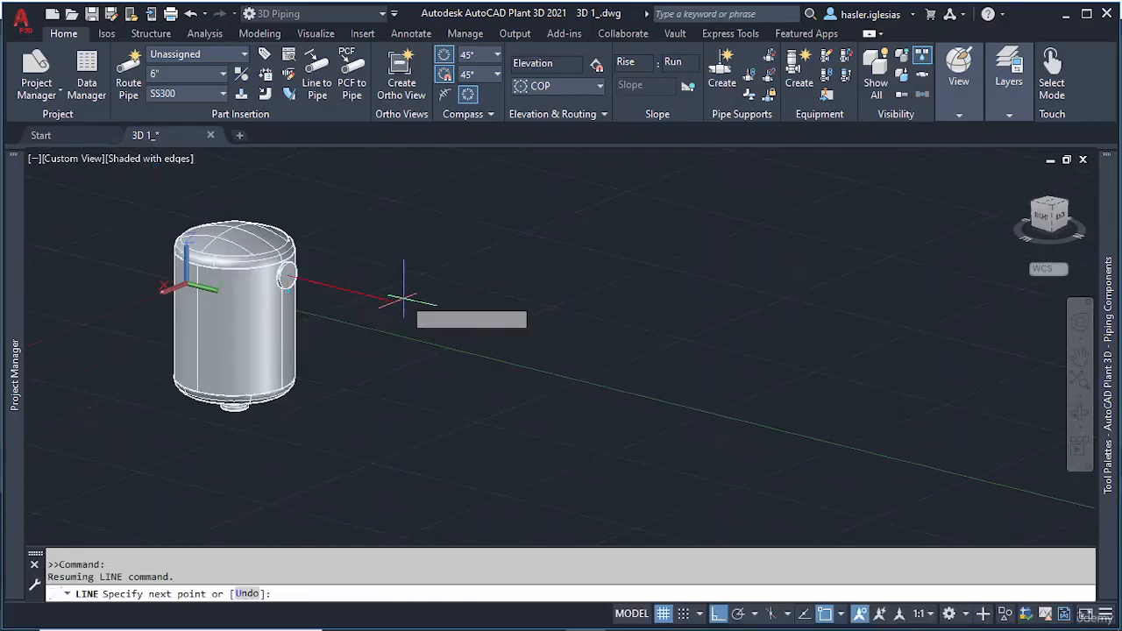
{"action": "middle_click_drag", "start_coordinate": [408, 312], "coordinate": [484, 451], "text": "shift"}
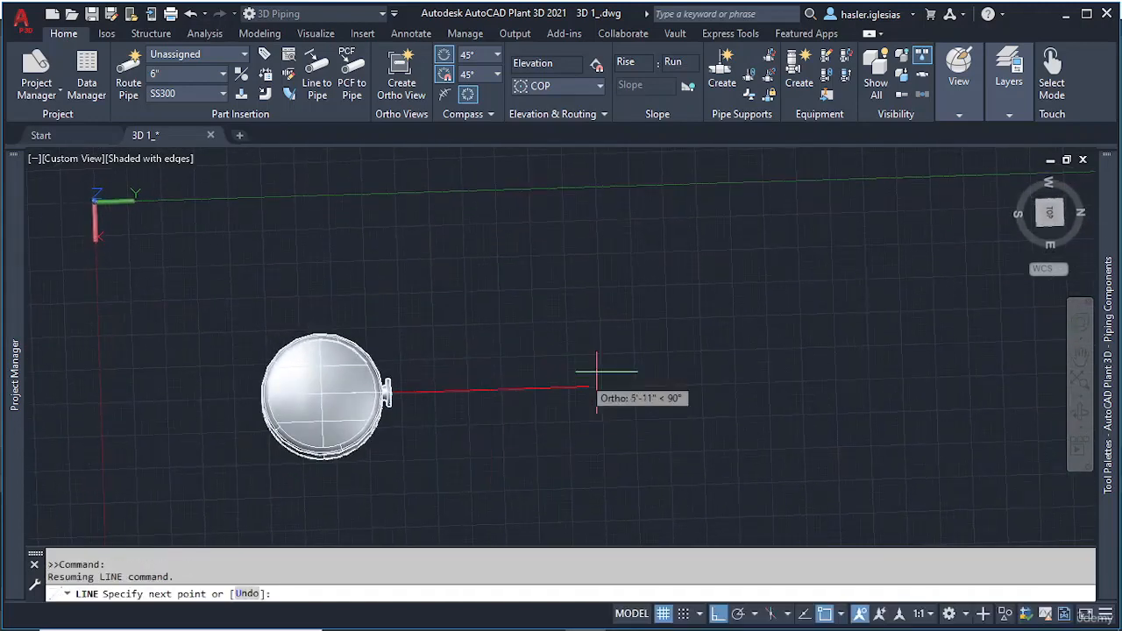
{"action": "left_click", "coordinate": [948, 377]}
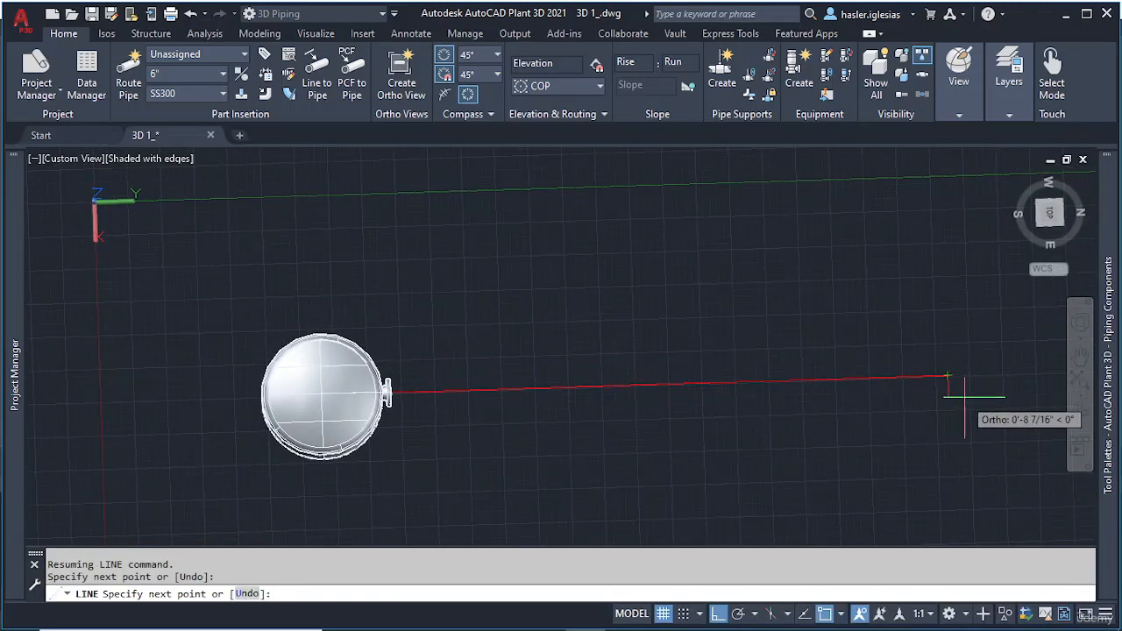
{"action": "key", "text": "Escape"}
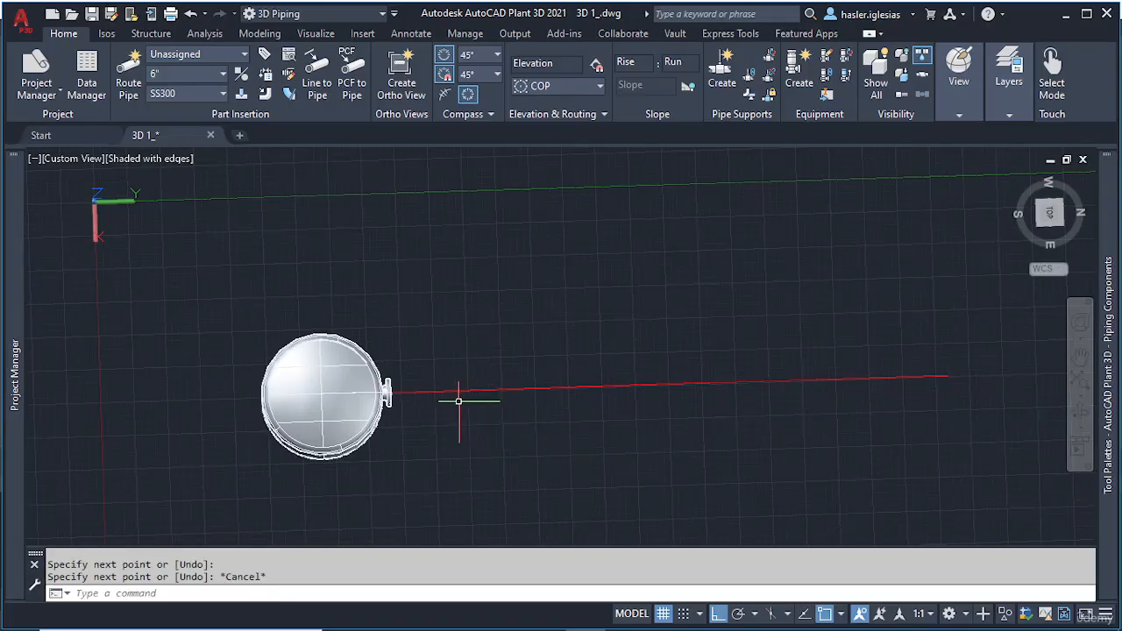
Step: Set the new equipment's type to Centrifugal Pump under Pump, cancel its placement and reopen equipment creation
{"action": "scroll", "coordinate": [438, 394], "scroll_direction": "up", "scroll_amount": 5}
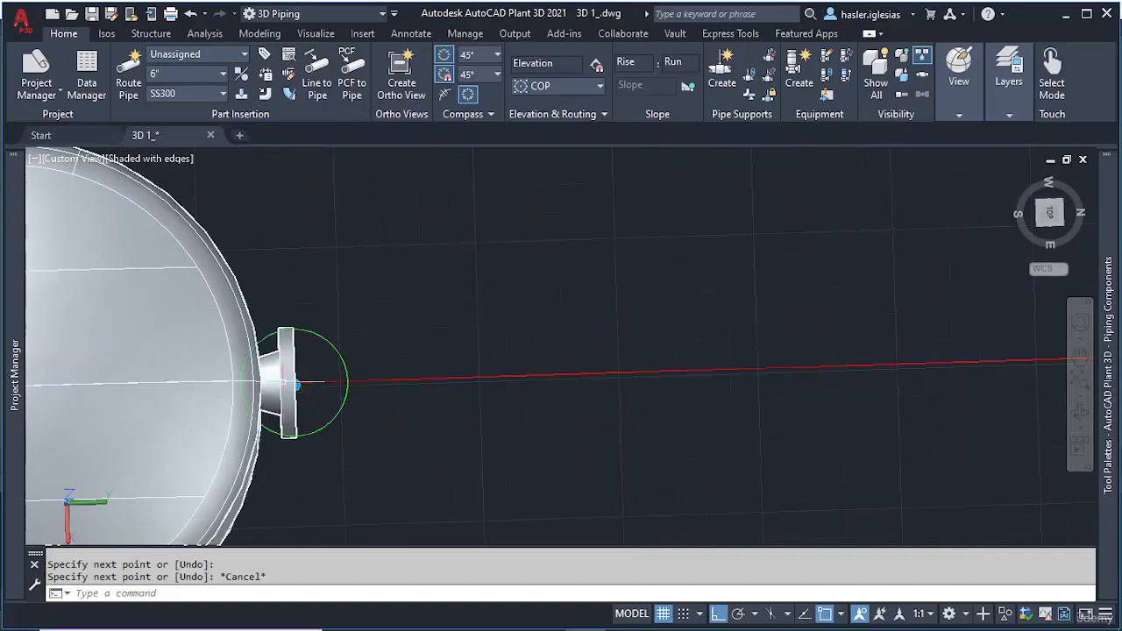
{"action": "scroll", "coordinate": [831, 358], "scroll_direction": "down", "scroll_amount": 4}
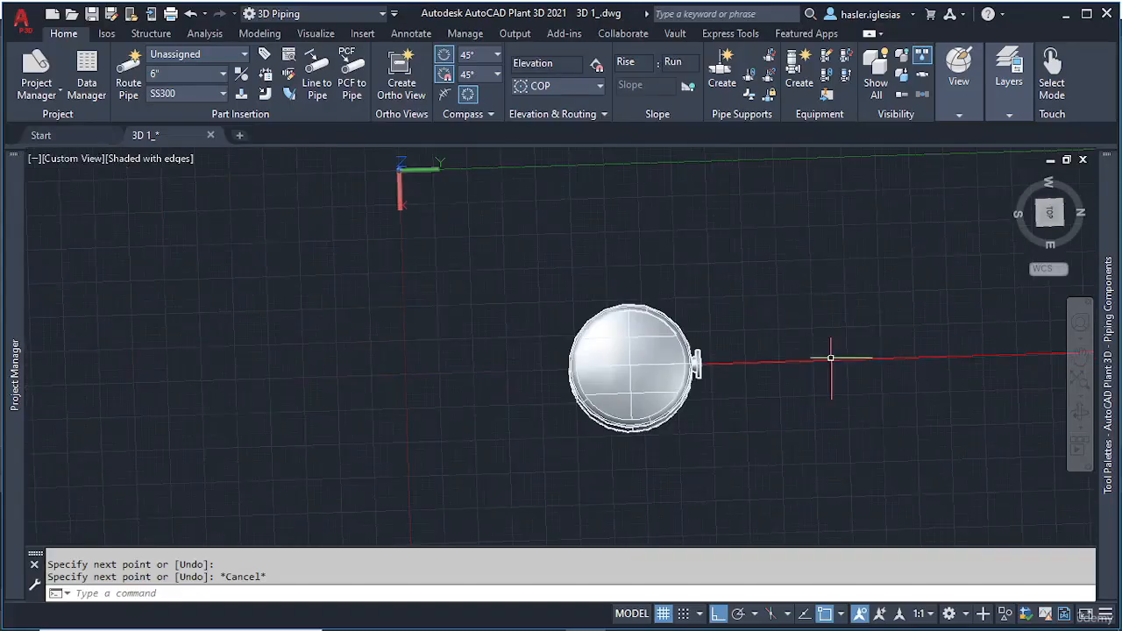
{"action": "middle_click_drag", "start_coordinate": [851, 338], "coordinate": [606, 321]}
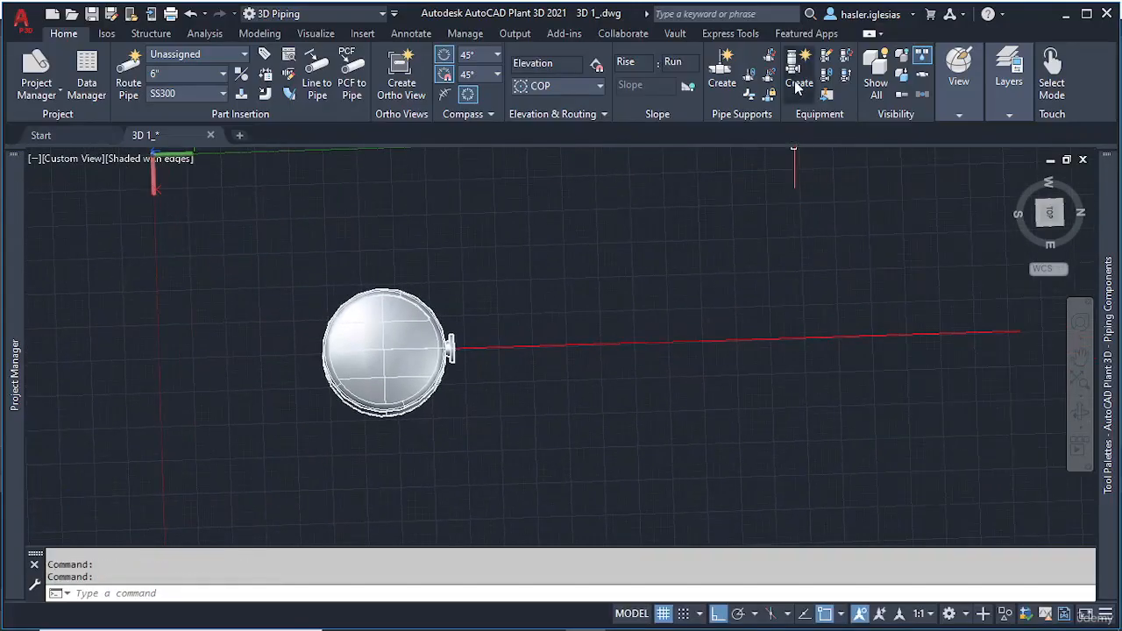
{"action": "left_click", "coordinate": [797, 81]}
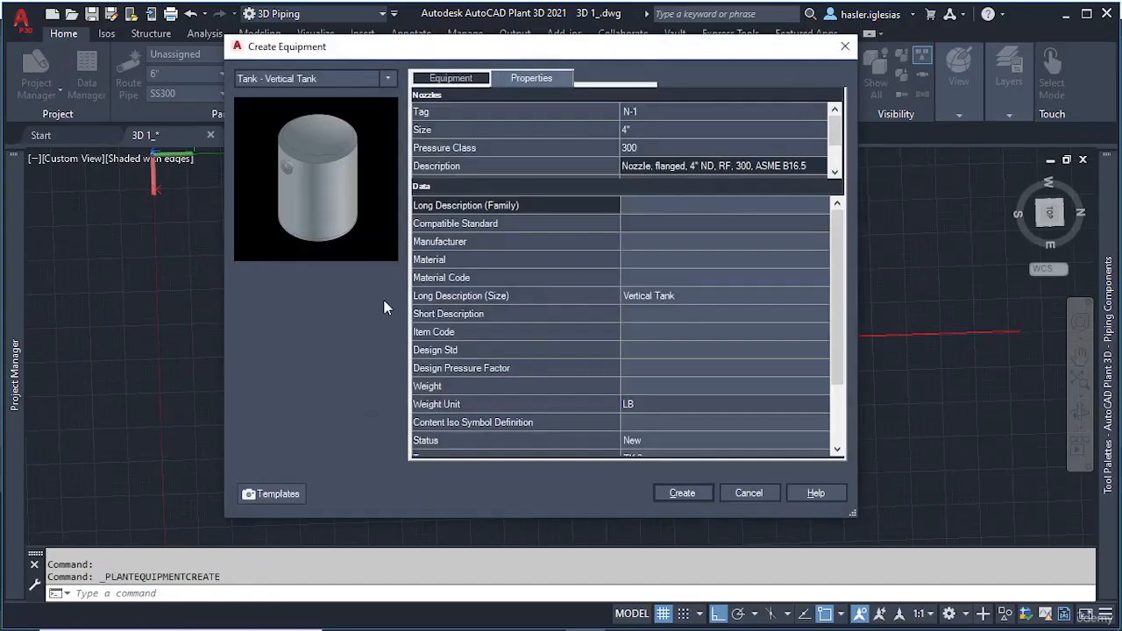
{"action": "left_click", "coordinate": [388, 78]}
{"action": "mouse_move", "coordinate": [315, 372]}
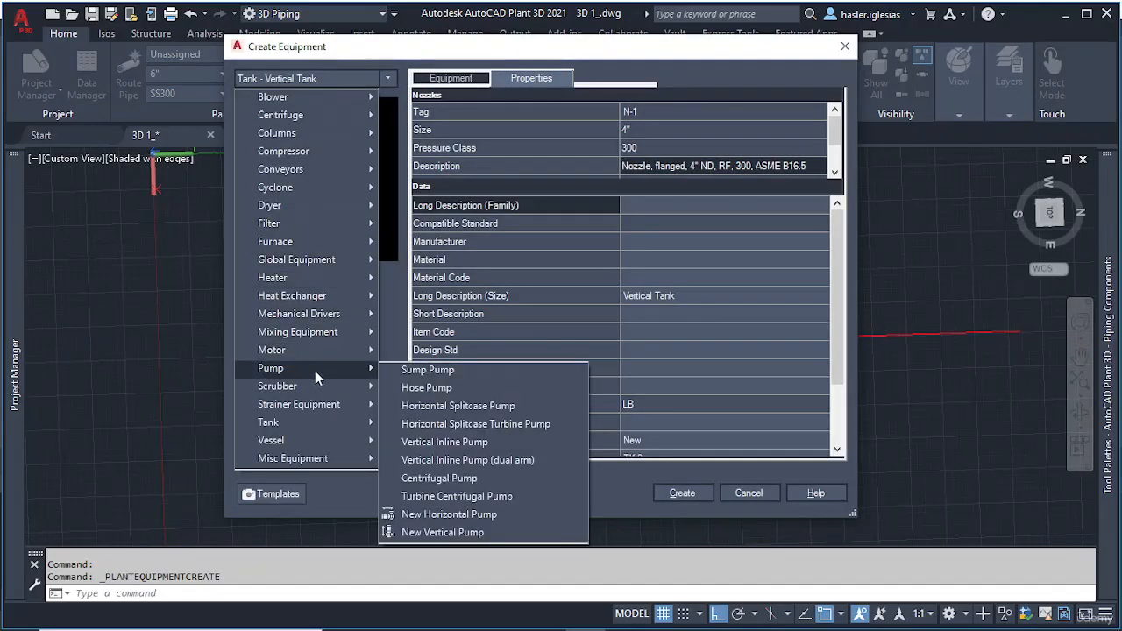
{"action": "left_click", "coordinate": [467, 481]}
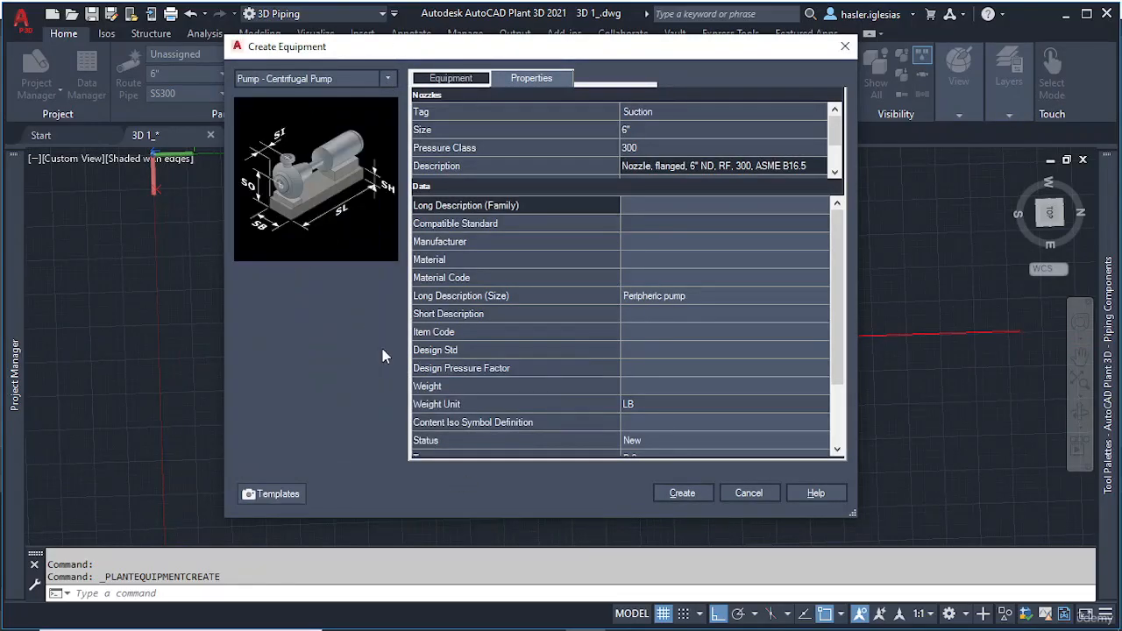
{"action": "left_click", "coordinate": [683, 493]}
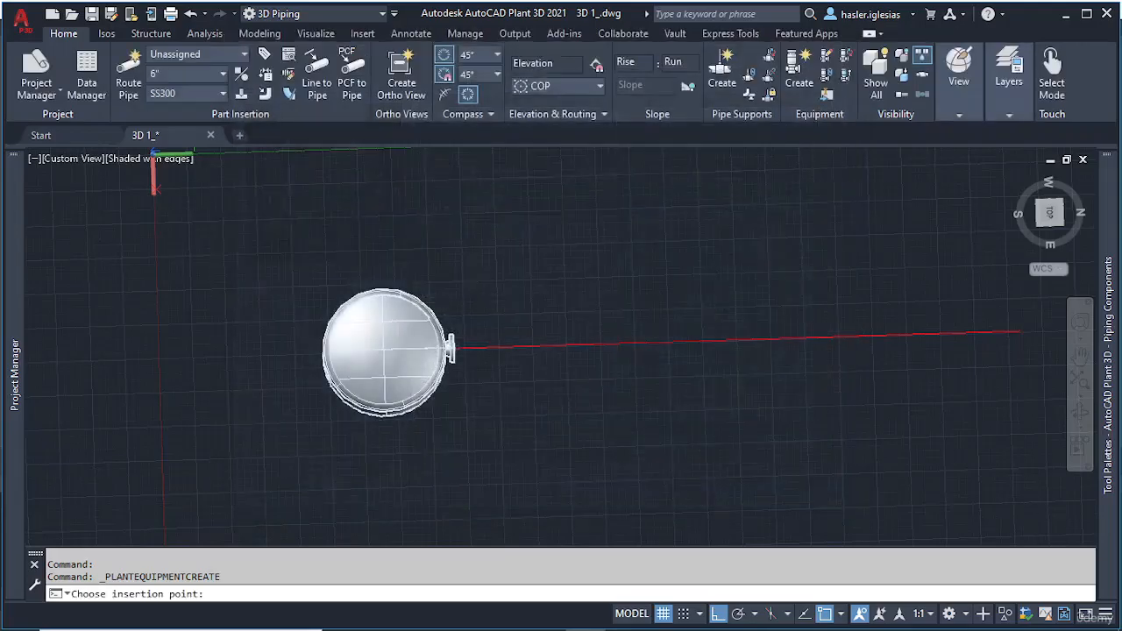
{"action": "key", "text": "Escape"}
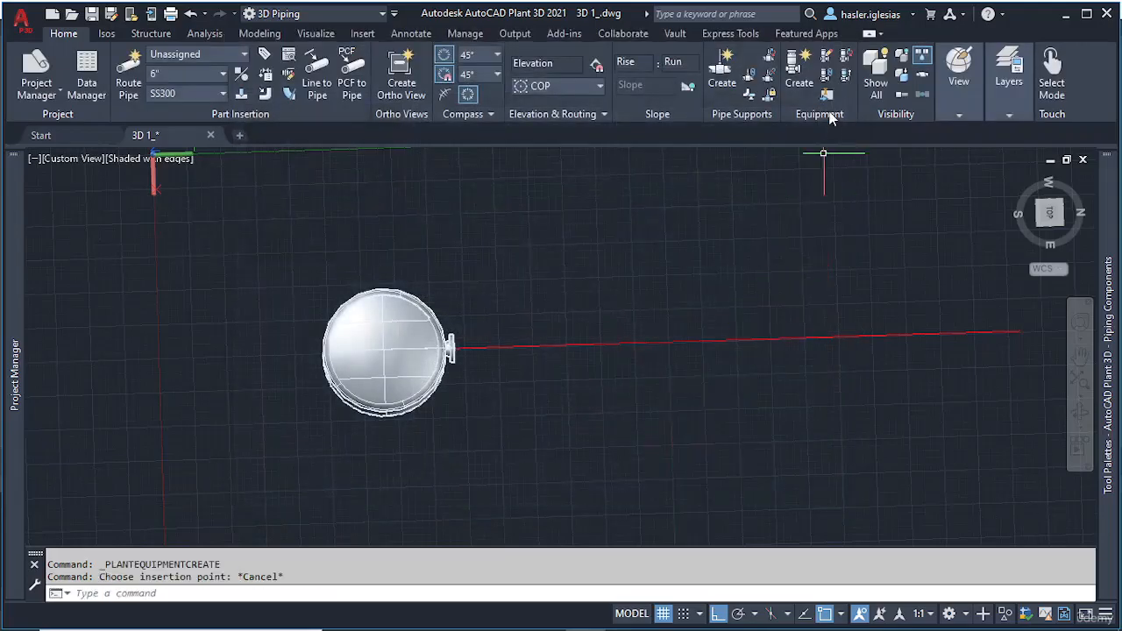
{"action": "left_click", "coordinate": [800, 70]}
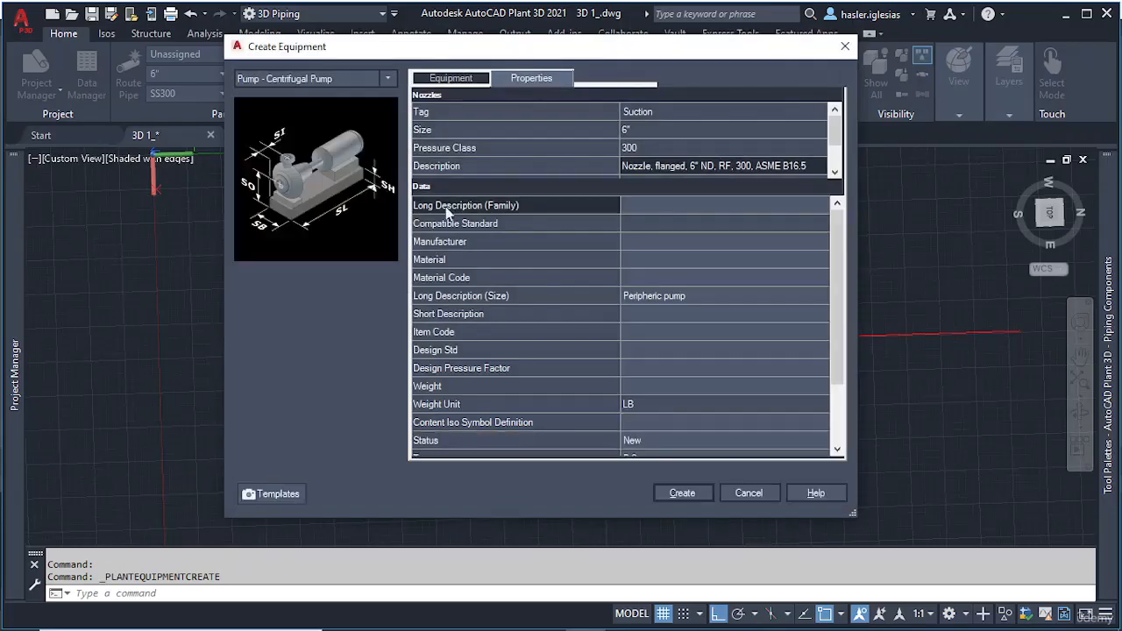
Step: Assign tag P-001 to the new centrifugal pump and review its dimensions, nozzles and data properties
{"action": "left_click", "coordinate": [443, 79]}
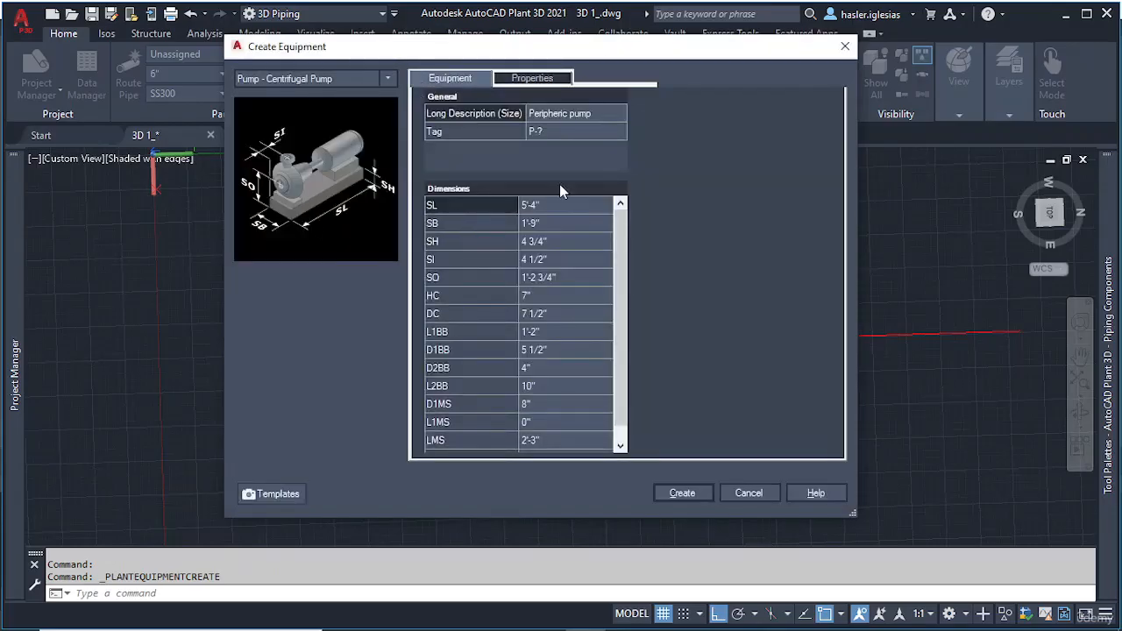
{"action": "left_click", "coordinate": [562, 131]}
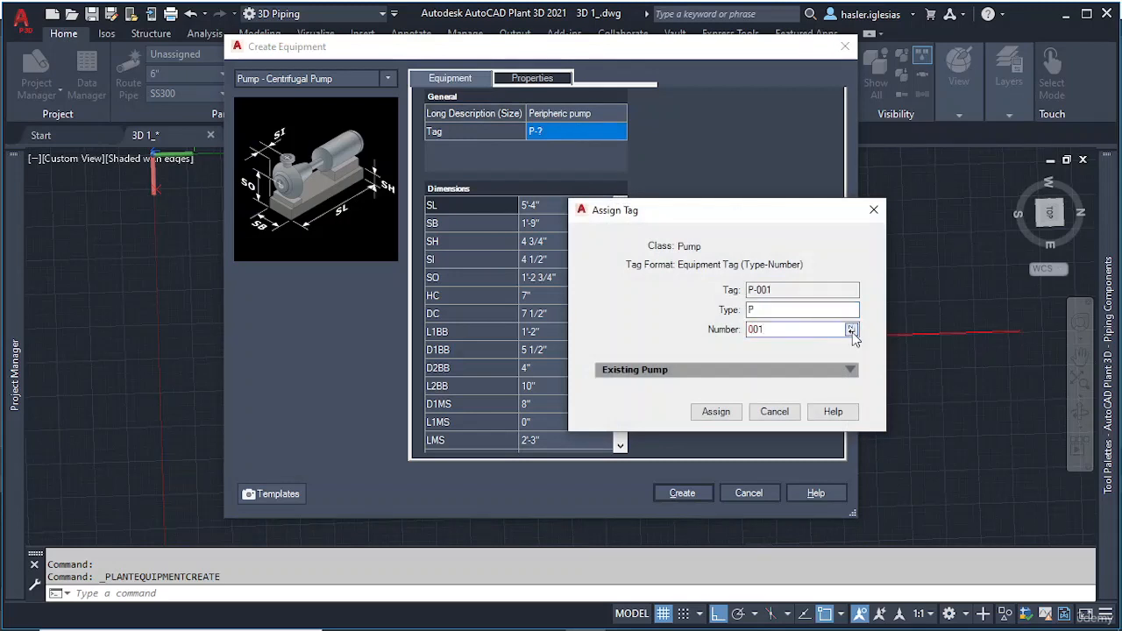
{"action": "left_click", "coordinate": [729, 415]}
{"action": "scroll", "coordinate": [536, 263], "scroll_direction": "down", "scroll_amount": 1}
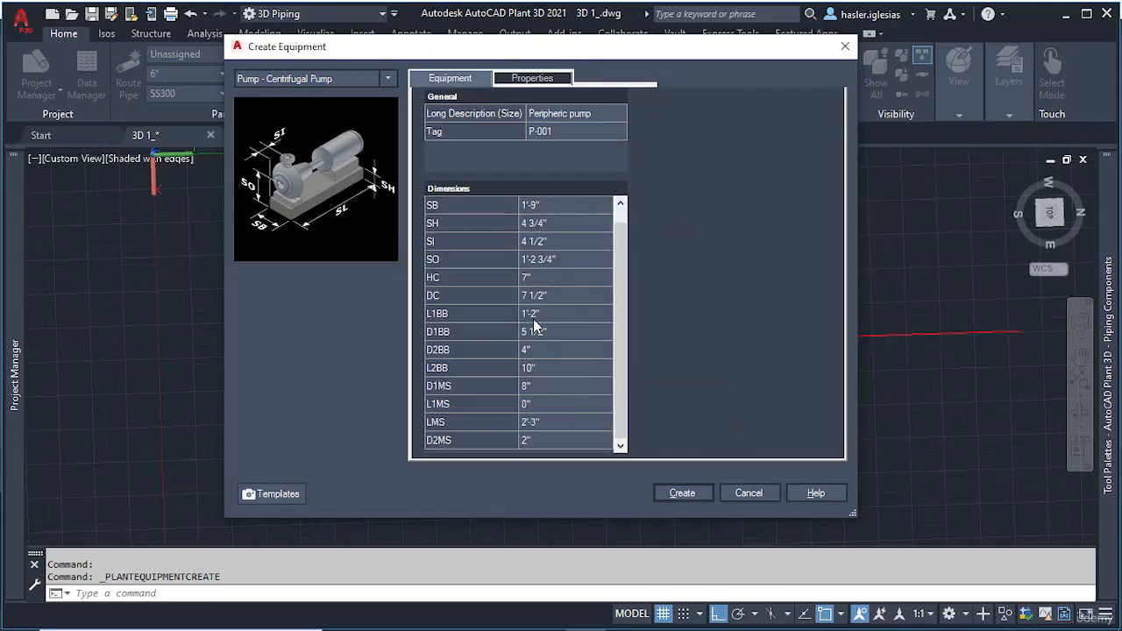
{"action": "scroll", "coordinate": [537, 406], "scroll_direction": "up", "scroll_amount": 1}
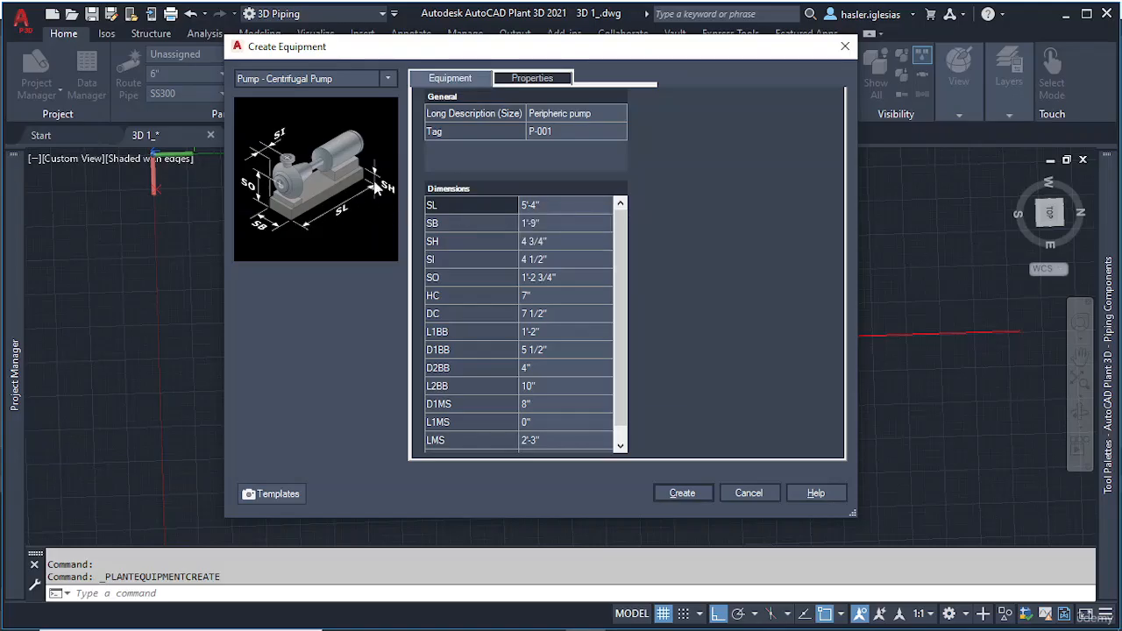
{"action": "left_click", "coordinate": [540, 79]}
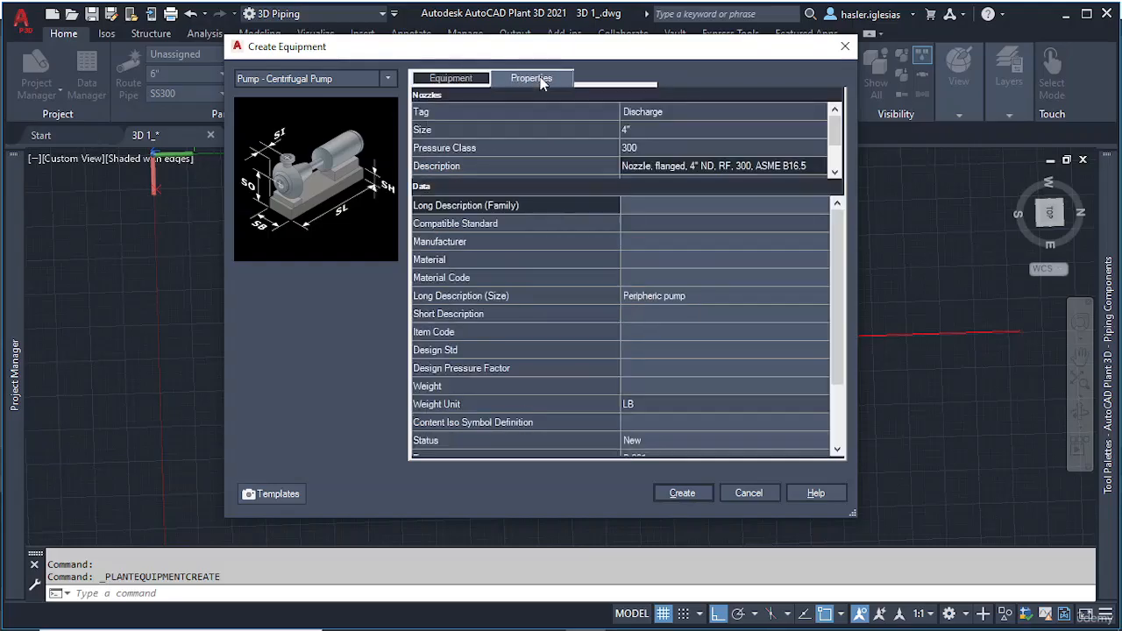
{"action": "scroll", "coordinate": [612, 376], "scroll_direction": "down", "scroll_amount": 2}
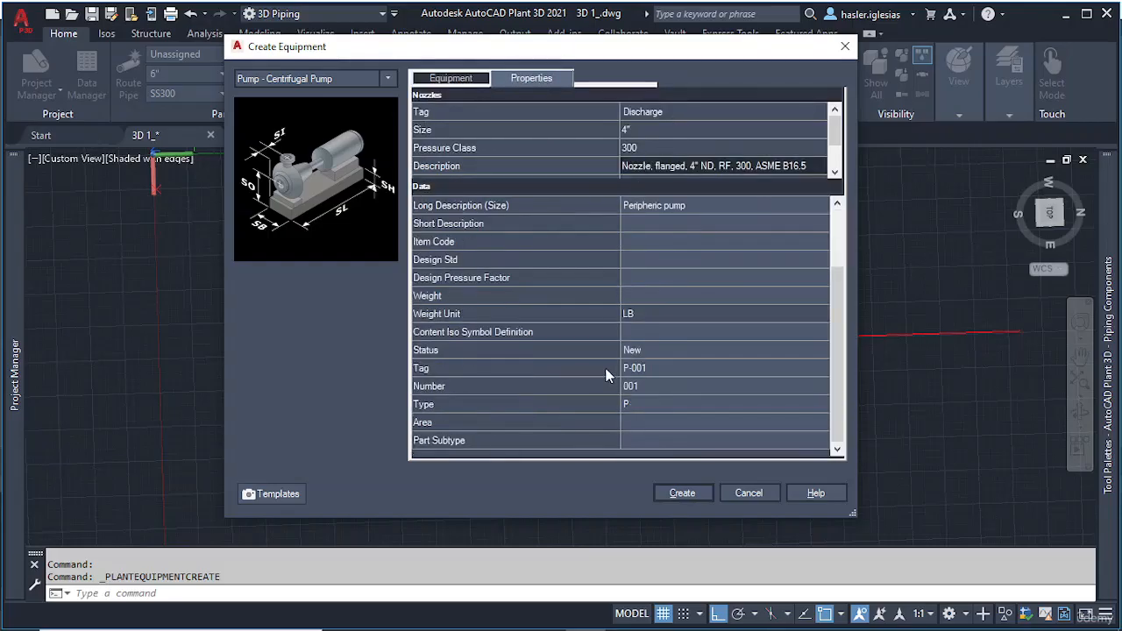
Step: Create the pump, place it on the guide line beyond the tank's nozzle and rotate it so its suction nozzle faces the tank
{"action": "left_click", "coordinate": [682, 493]}
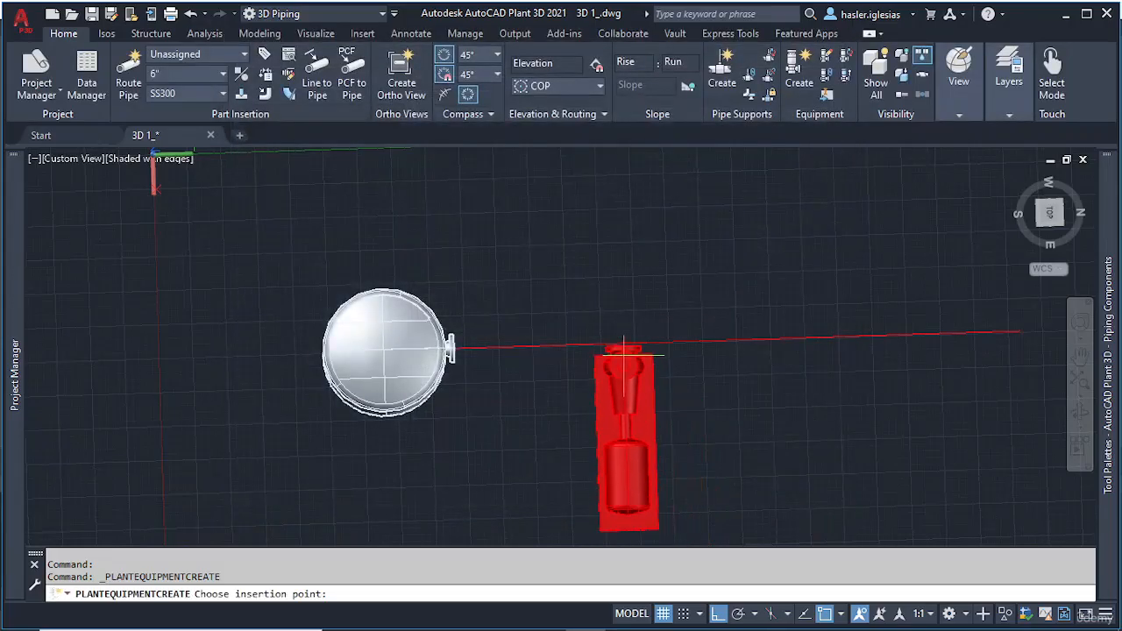
{"action": "scroll", "coordinate": [613, 342], "scroll_direction": "up", "scroll_amount": 4}
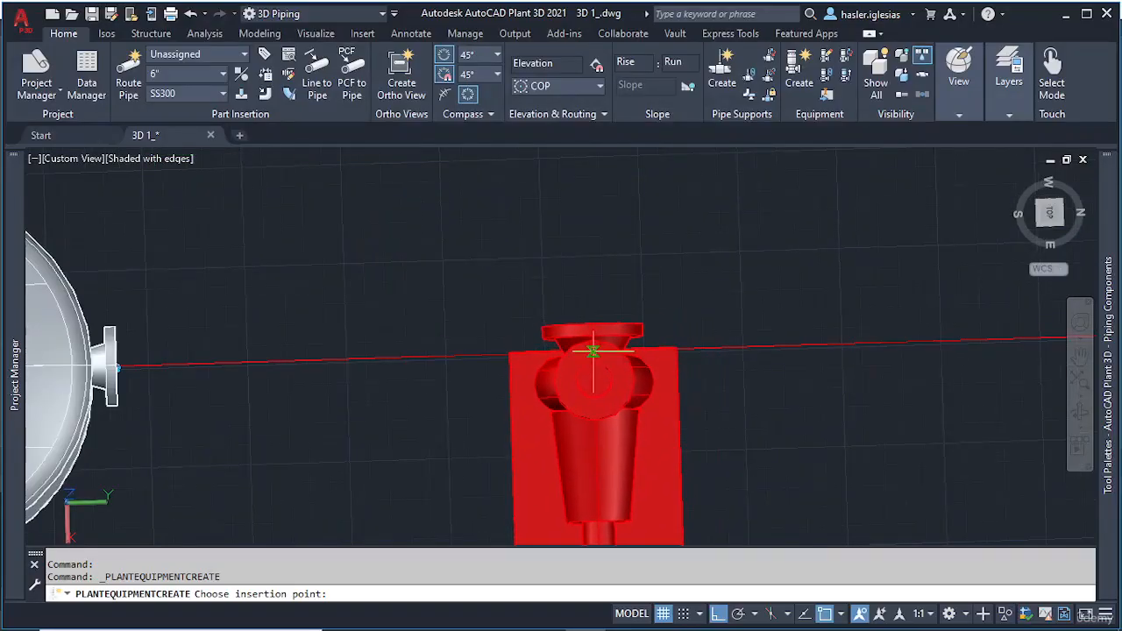
{"action": "left_click", "coordinate": [593, 351]}
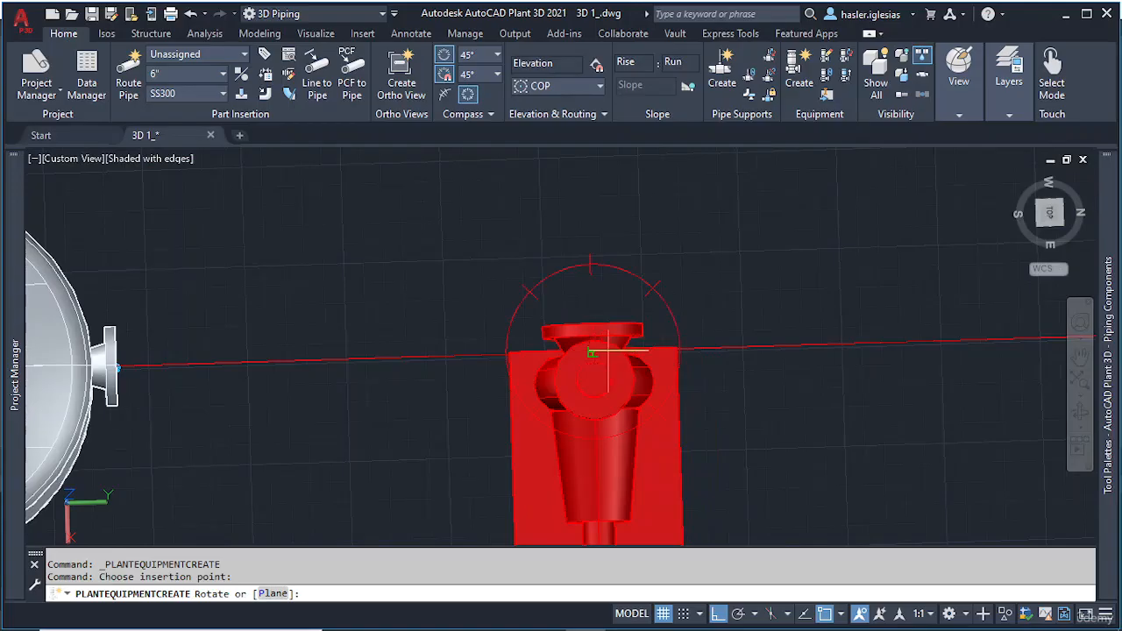
{"action": "left_click", "coordinate": [775, 346]}
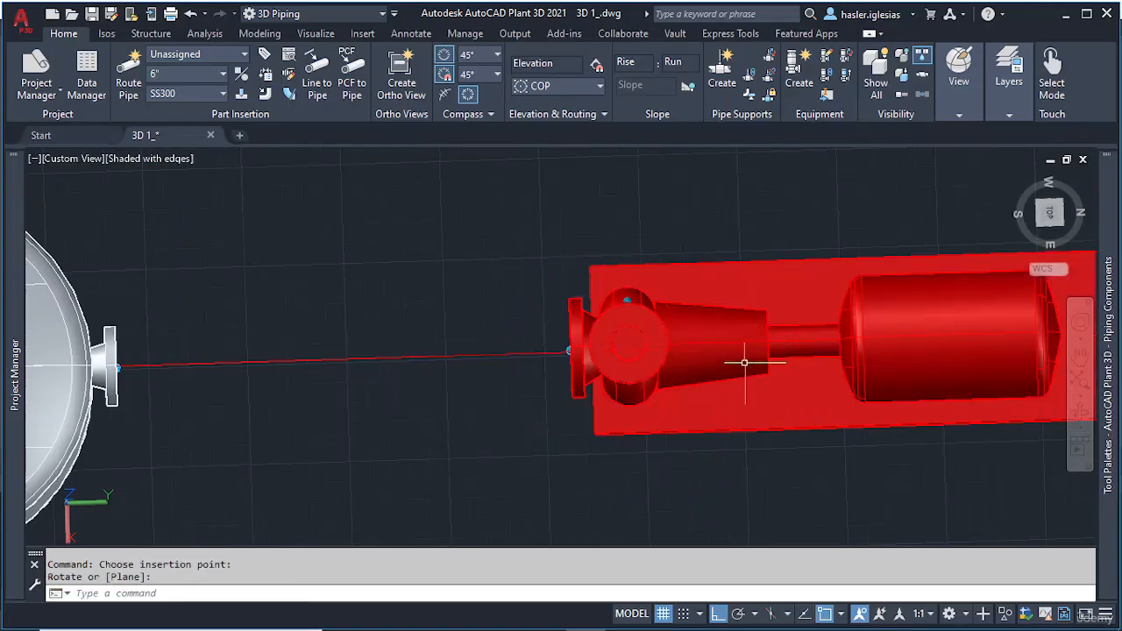
Step: Examine the pump's elevation relative to the tank and guide line from the side
{"action": "middle_click_drag", "start_coordinate": [737, 345], "coordinate": [716, 343], "text": "shift"}
{"action": "scroll", "coordinate": [716, 343], "scroll_direction": "down", "scroll_amount": 4}
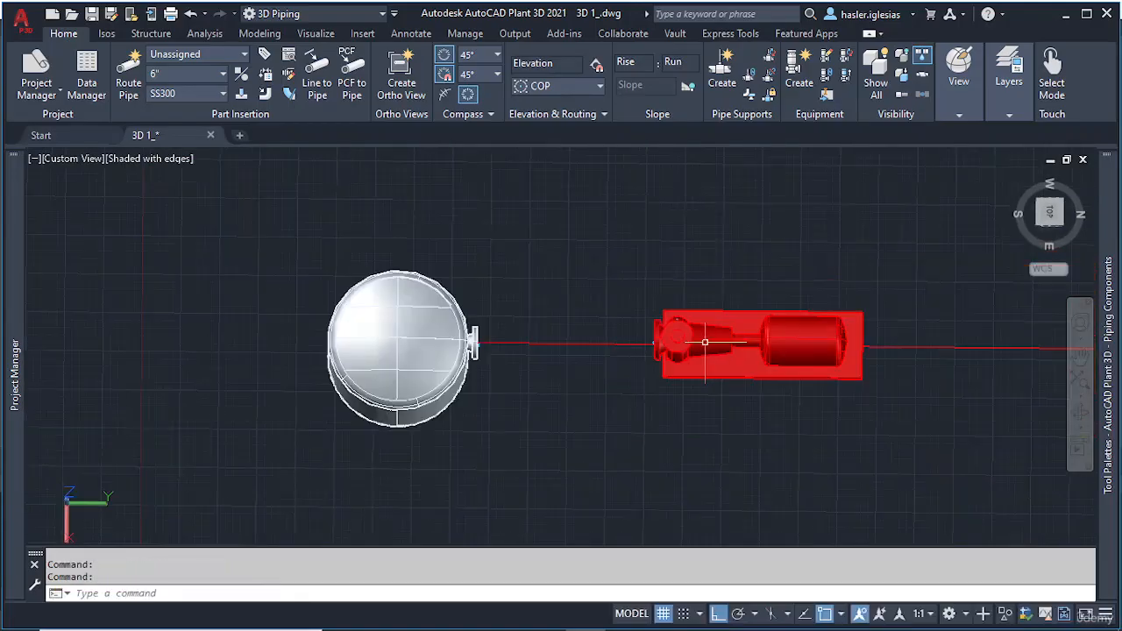
{"action": "middle_click_drag", "start_coordinate": [631, 372], "coordinate": [626, 220], "text": "shift"}
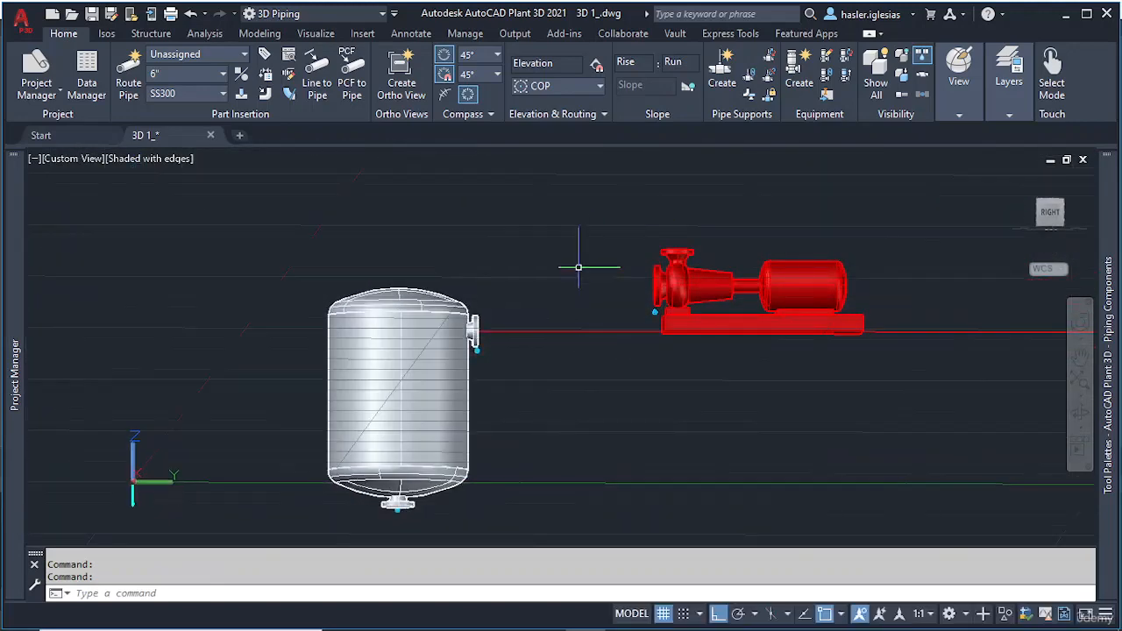
{"action": "scroll", "coordinate": [531, 325], "scroll_direction": "down", "scroll_amount": 3}
{"action": "scroll", "coordinate": [529, 328], "scroll_direction": "up", "scroll_amount": 2}
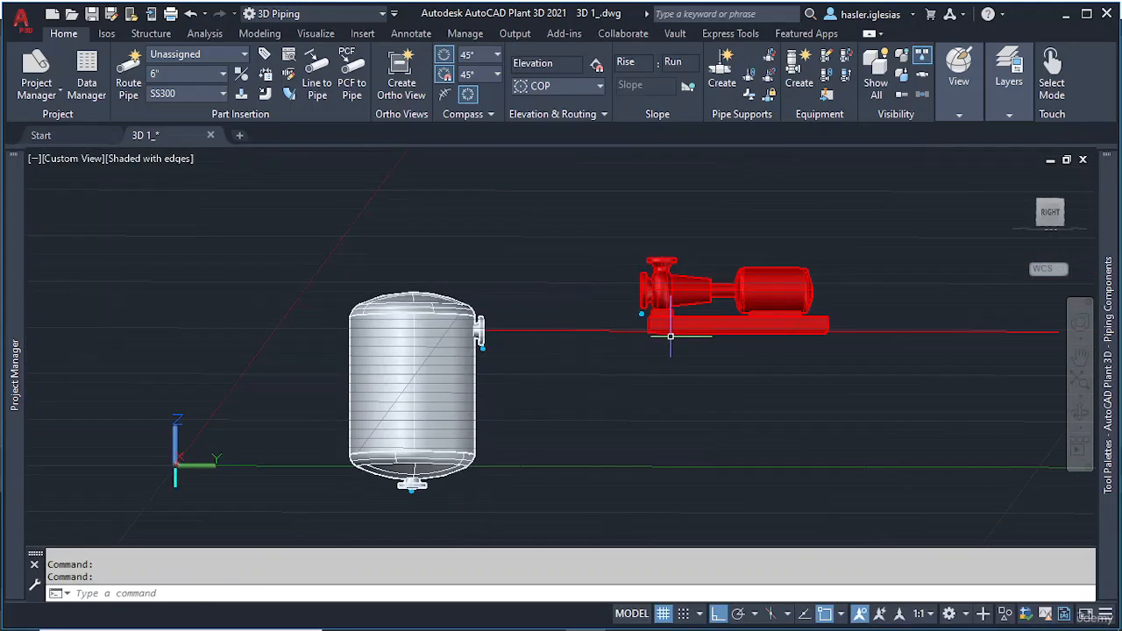
{"action": "scroll", "coordinate": [414, 330], "scroll_direction": "down", "scroll_amount": 2}
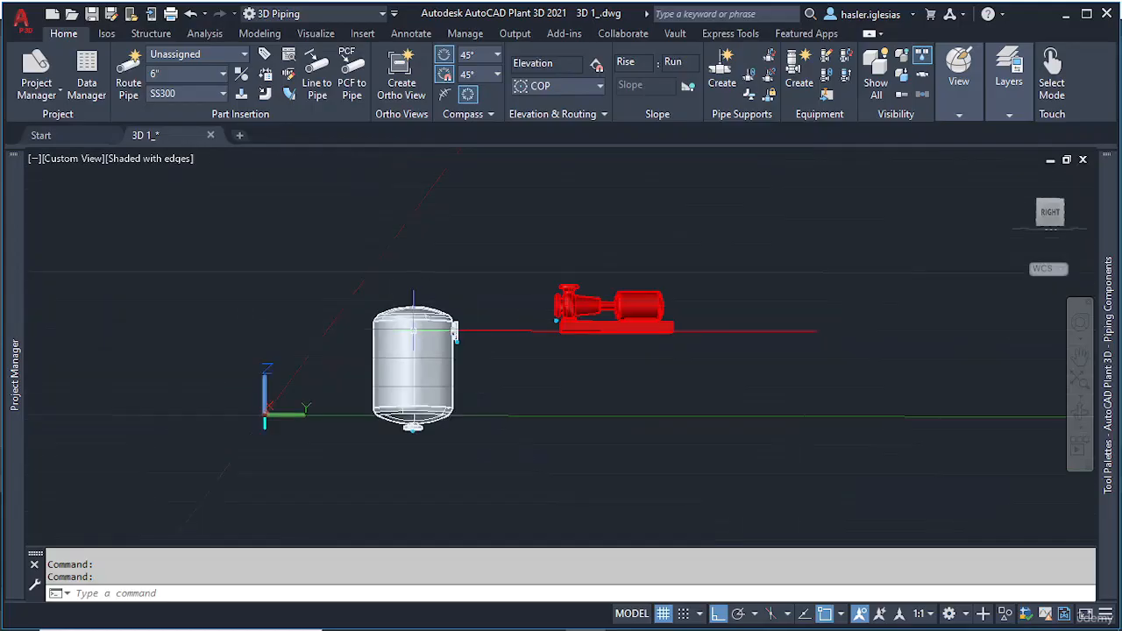
{"action": "scroll", "coordinate": [423, 383], "scroll_direction": "up", "scroll_amount": 2}
{"action": "middle_click_drag", "start_coordinate": [420, 410], "coordinate": [422, 473], "text": "shift"}
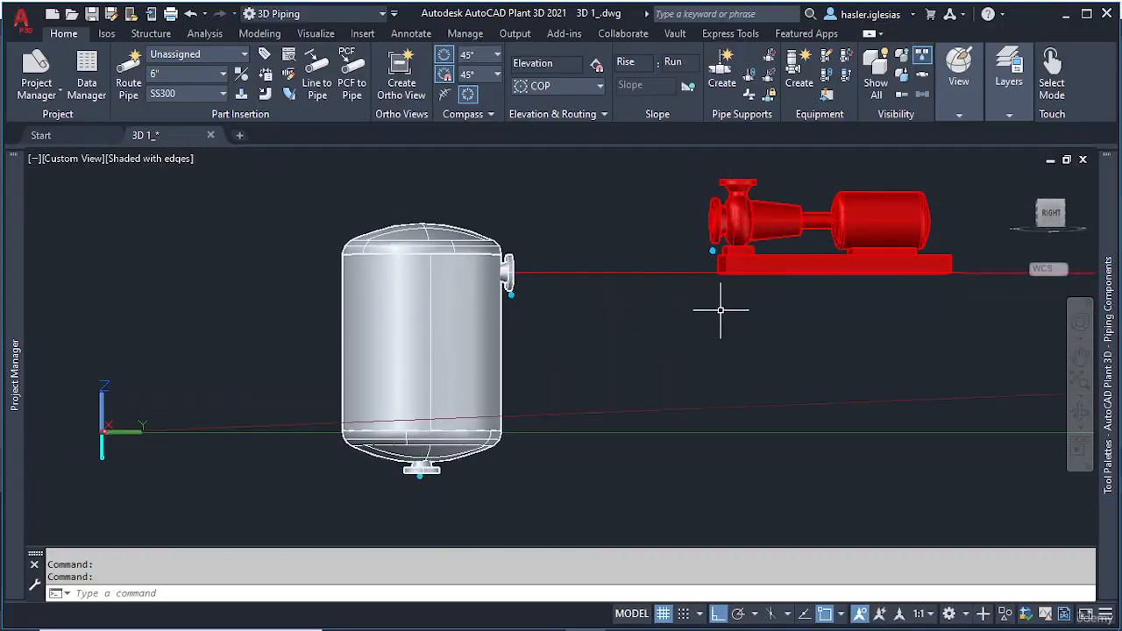
Step: Move the pump straight down along negative Z from the guide line to about the level of the tank's bottom
{"action": "middle_click_drag", "start_coordinate": [547, 351], "coordinate": [561, 386], "text": "shift"}
{"action": "left_click", "coordinate": [754, 298]}
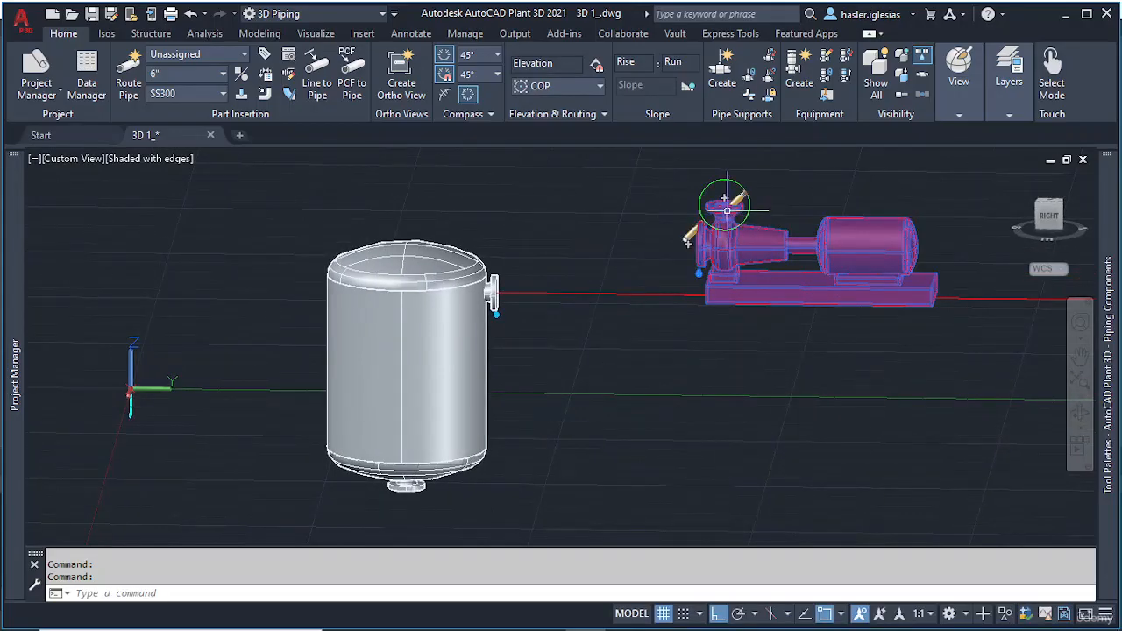
{"action": "type", "text": "move"}
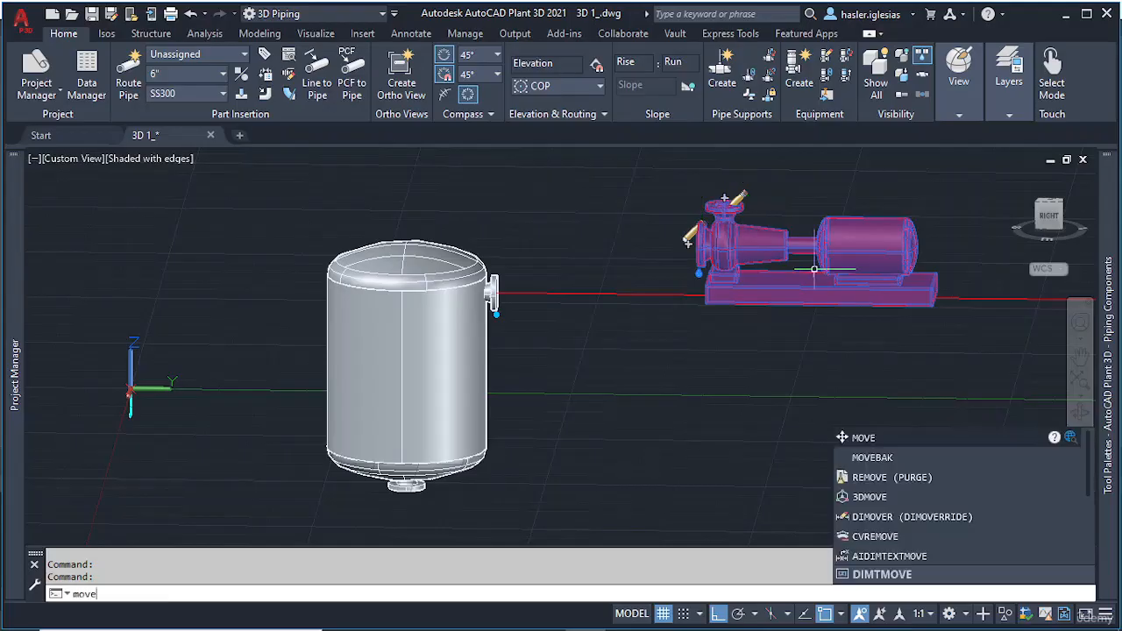
{"action": "key", "text": "Return"}
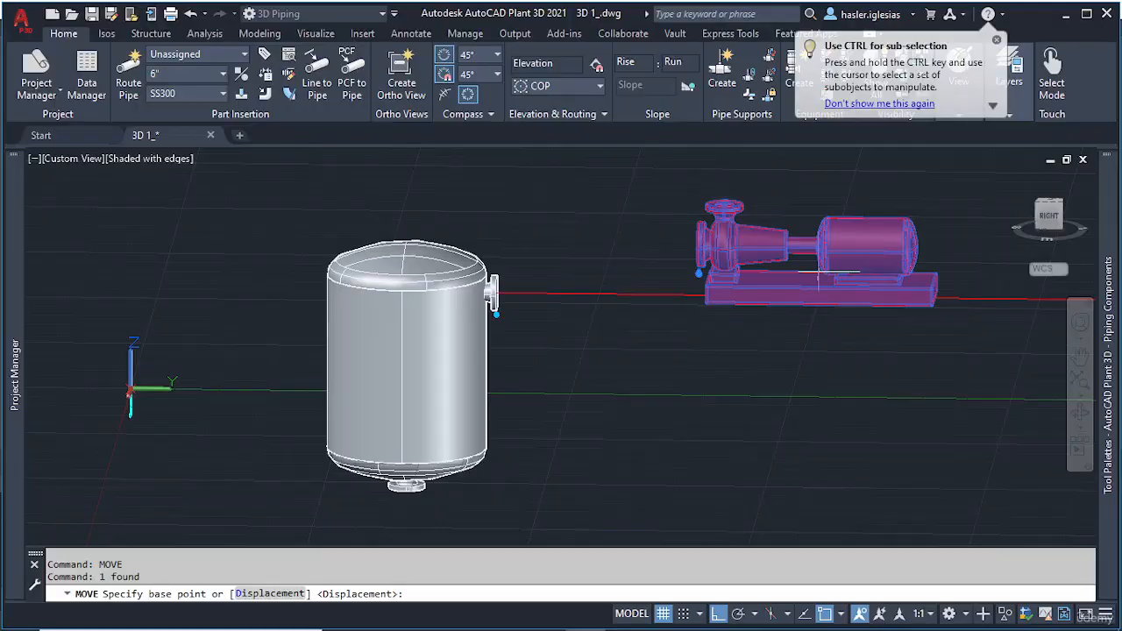
{"action": "left_click", "coordinate": [829, 253]}
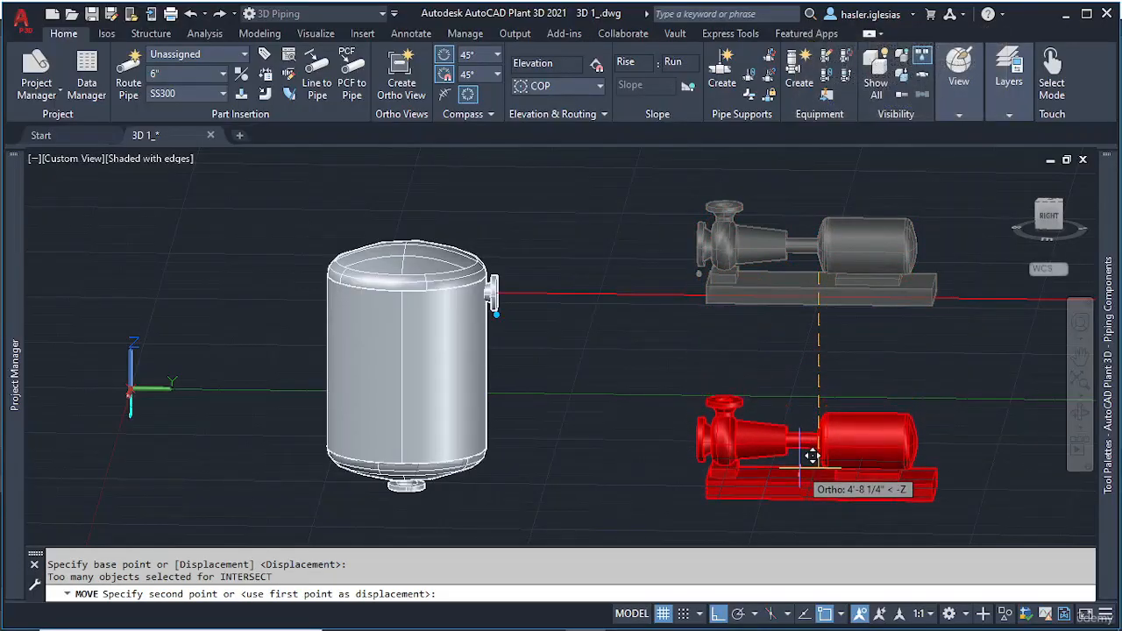
{"action": "scroll", "coordinate": [812, 474], "scroll_direction": "down", "scroll_amount": 2}
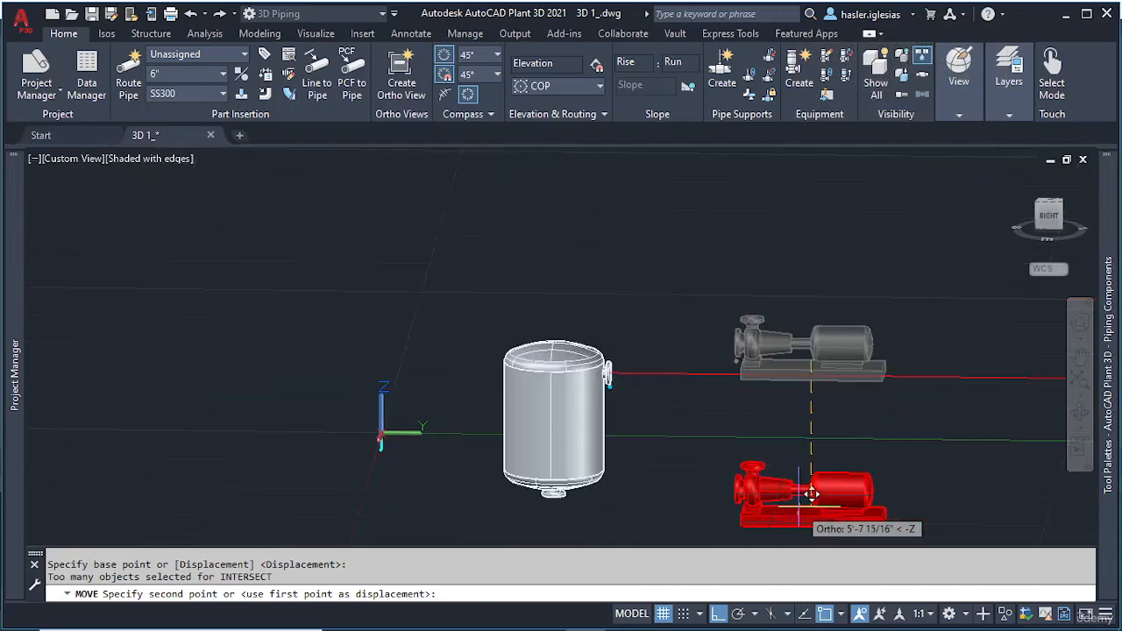
{"action": "middle_click_drag", "start_coordinate": [812, 495], "coordinate": [804, 418]}
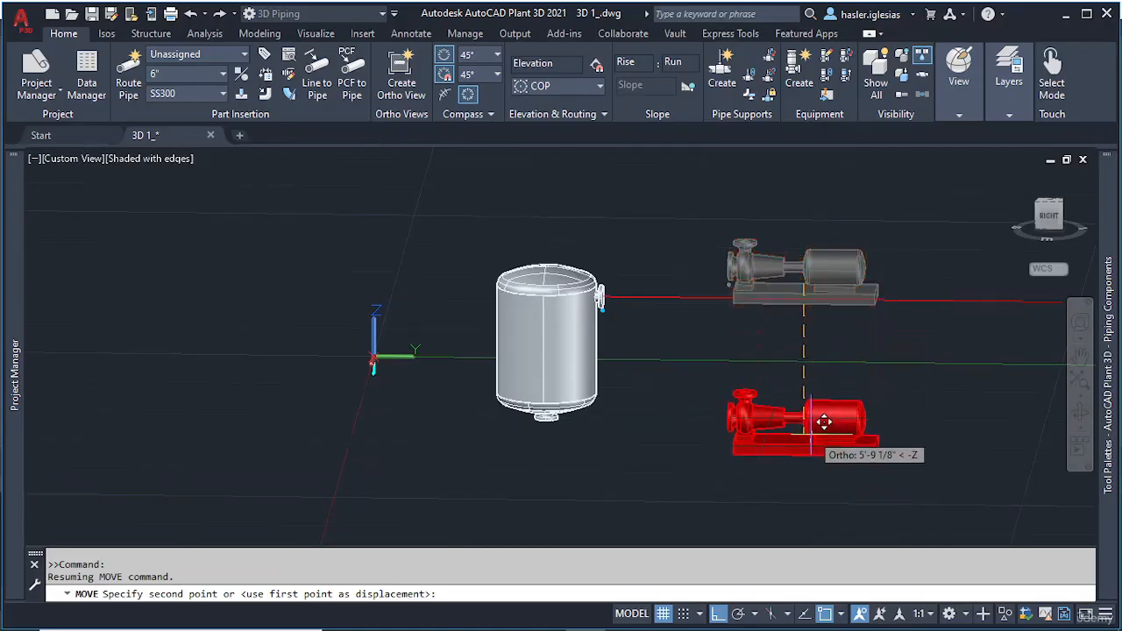
{"action": "left_click", "coordinate": [789, 404]}
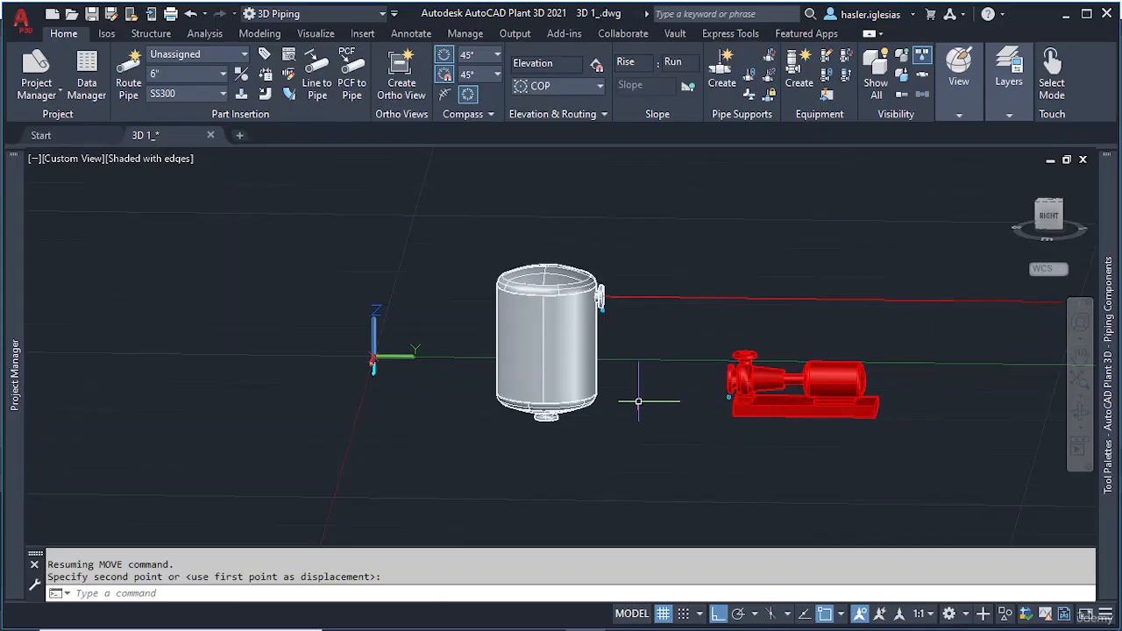
{"action": "middle_click_drag", "start_coordinate": [638, 402], "coordinate": [692, 420], "text": "shift"}
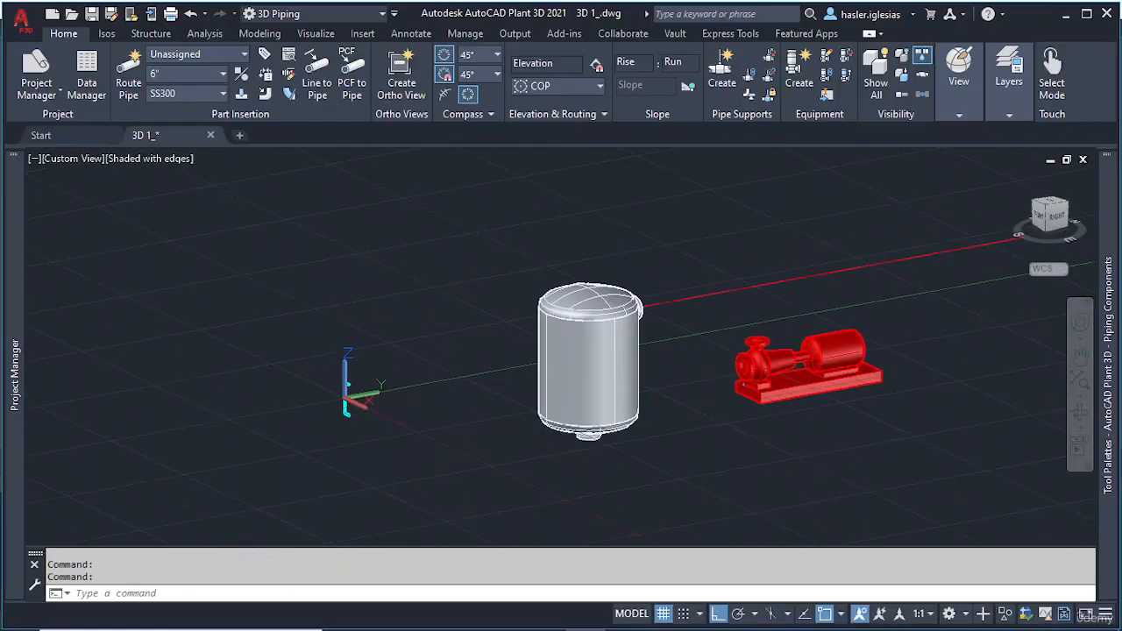
{"action": "type", "text": "b"}
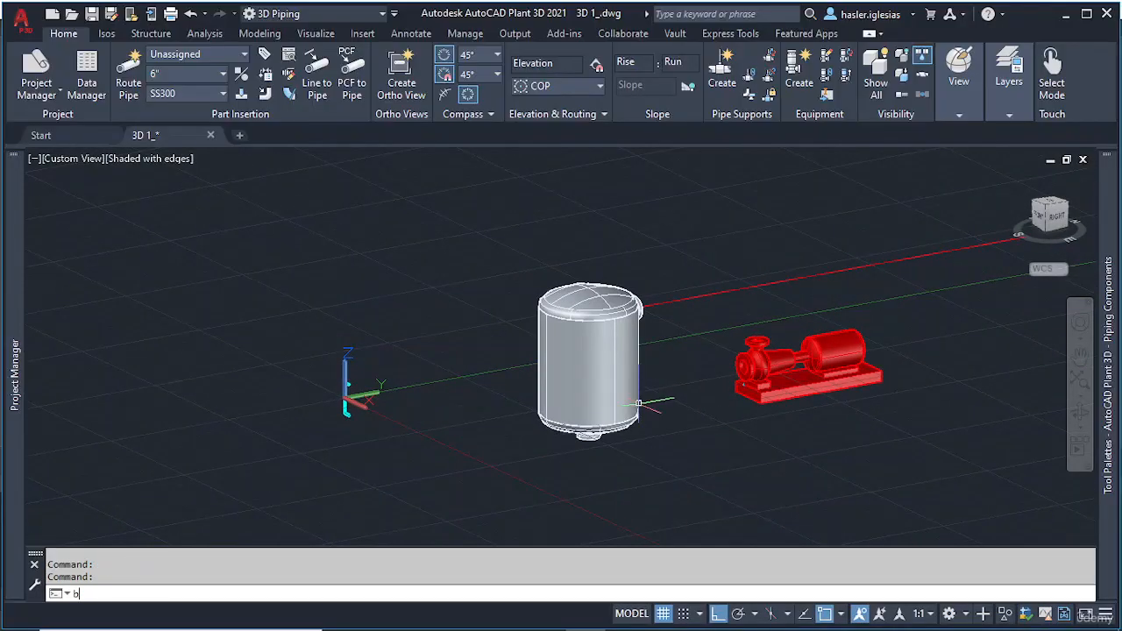
{"action": "type", "text": "ox"}
{"action": "key", "text": "Return"}
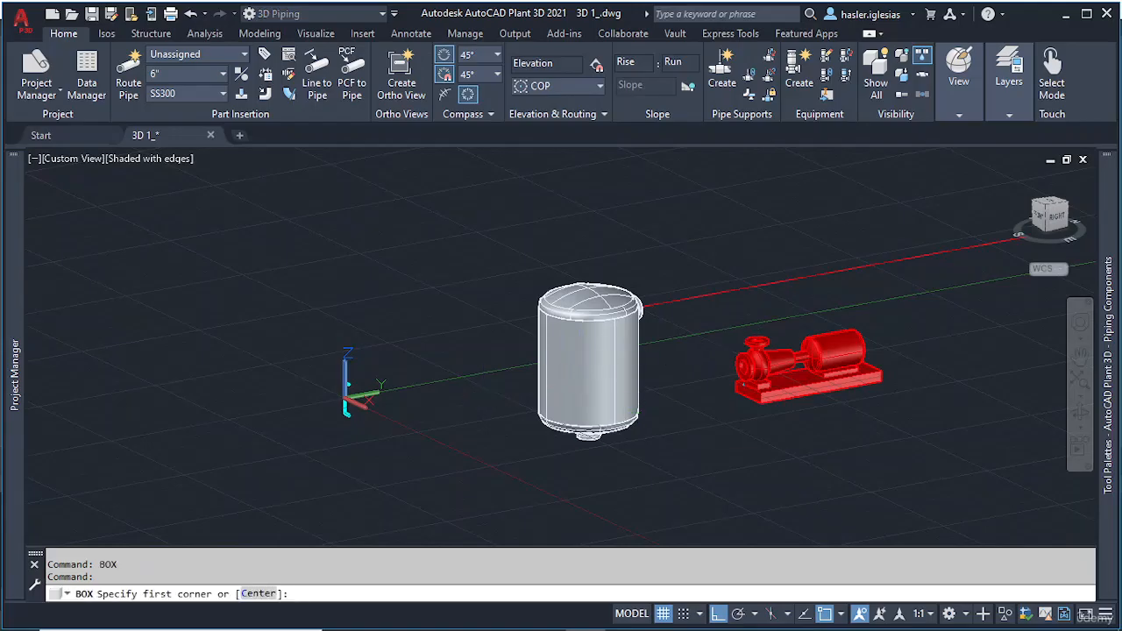
{"action": "middle_click_drag", "start_coordinate": [534, 385], "coordinate": [468, 459], "text": "shift"}
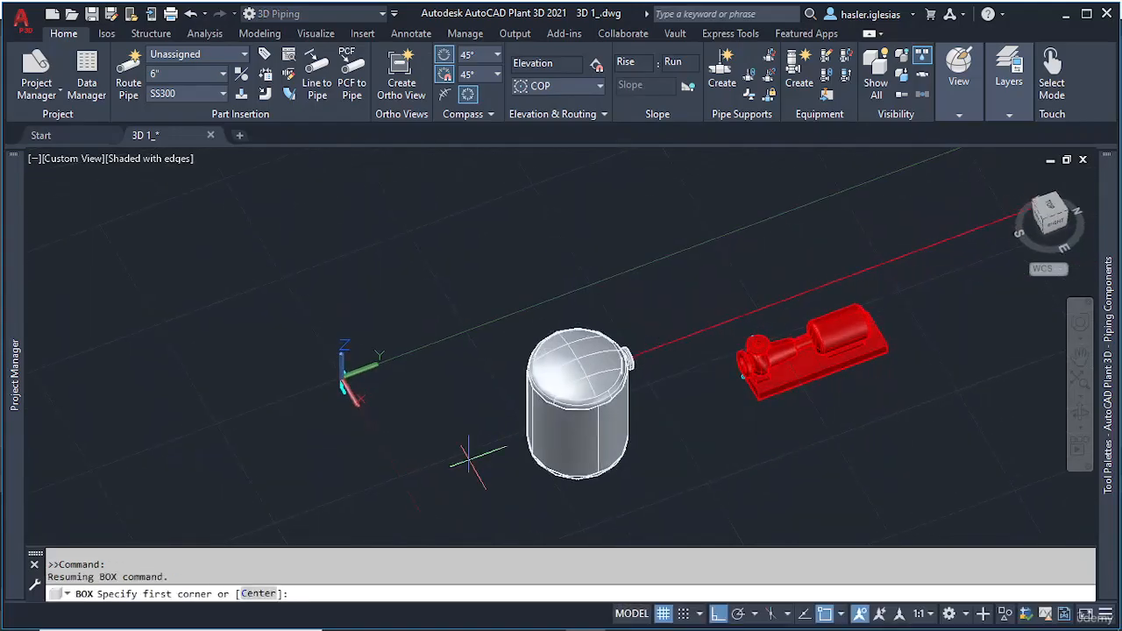
{"action": "left_click", "coordinate": [401, 375]}
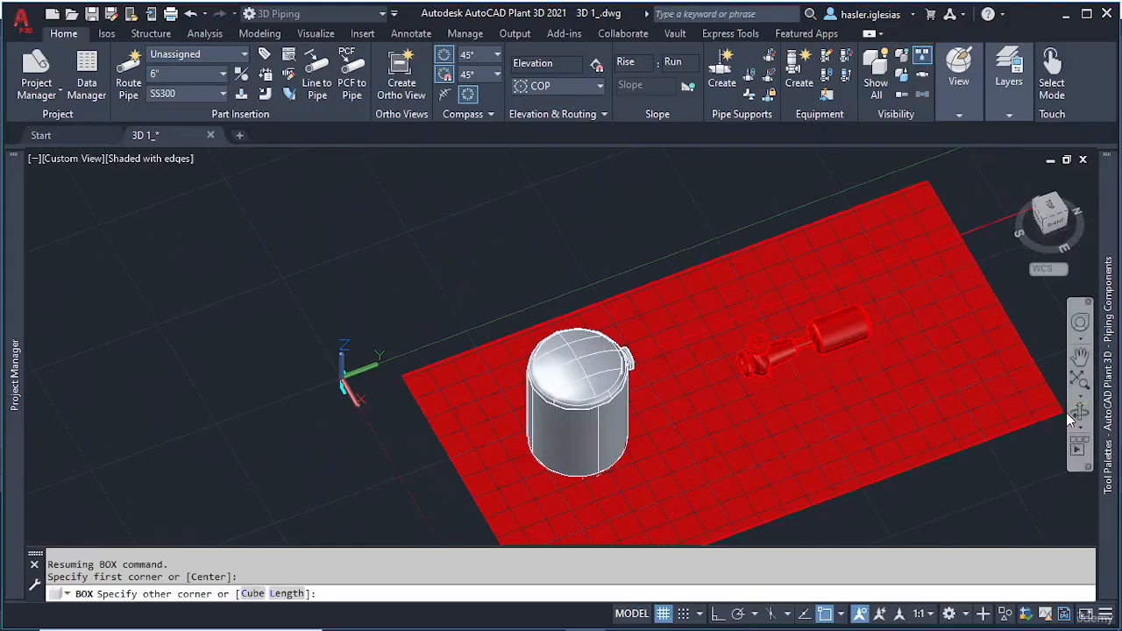
{"action": "scroll", "coordinate": [1034, 407], "scroll_direction": "down", "scroll_amount": 3}
{"action": "middle_click_drag", "start_coordinate": [1031, 409], "coordinate": [927, 409], "text": "shift"}
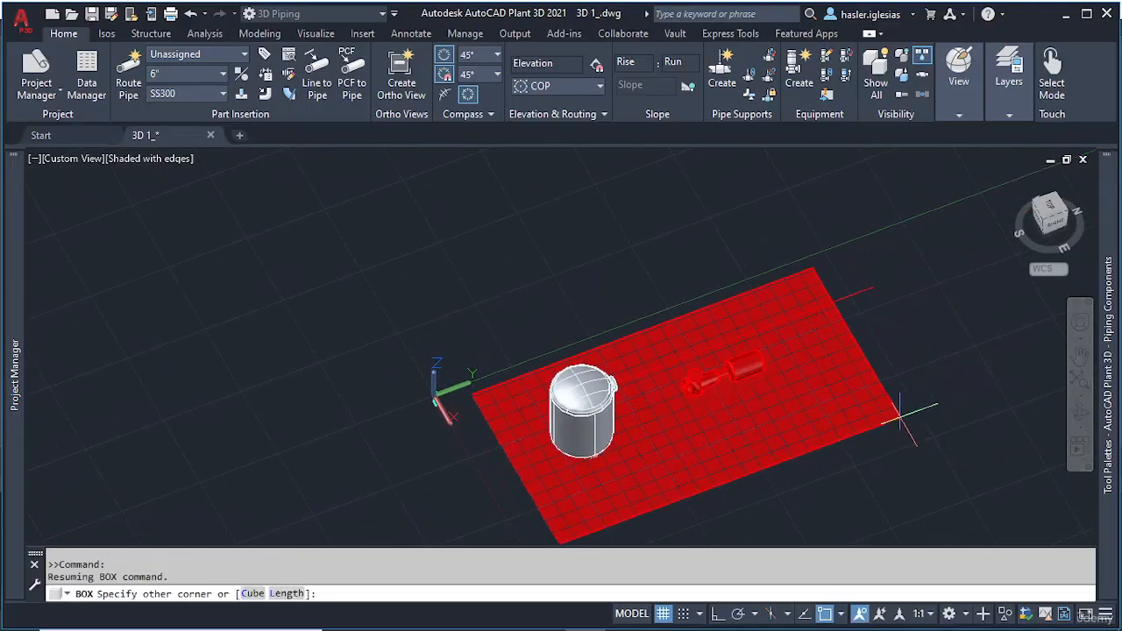
{"action": "left_click", "coordinate": [912, 409]}
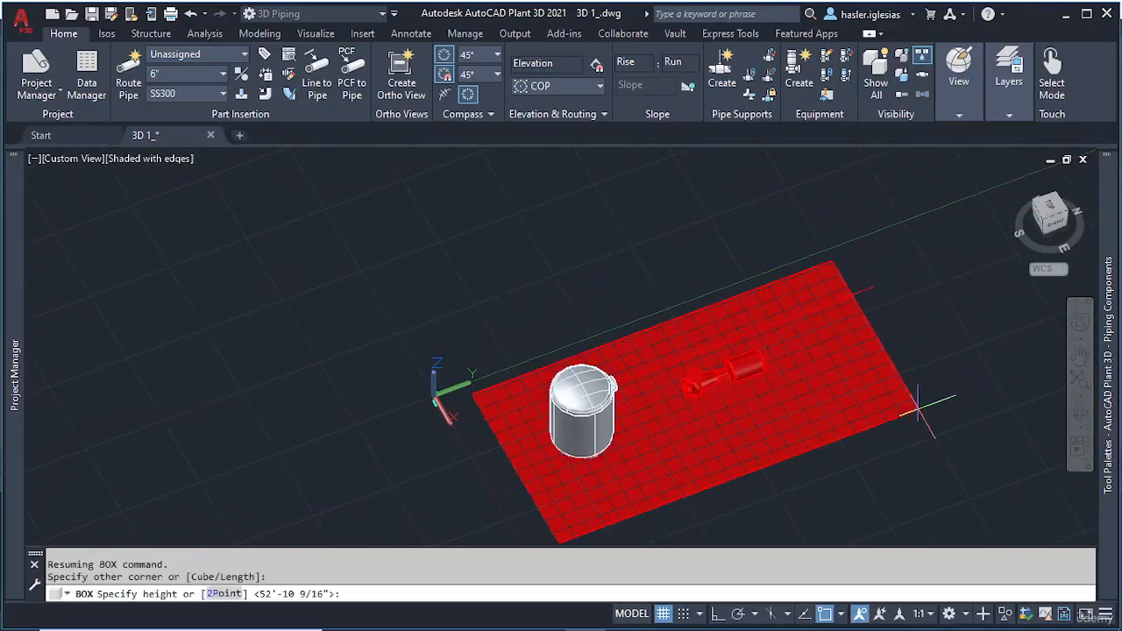
{"action": "key", "text": "Escape"}
{"action": "key", "text": "F8"}
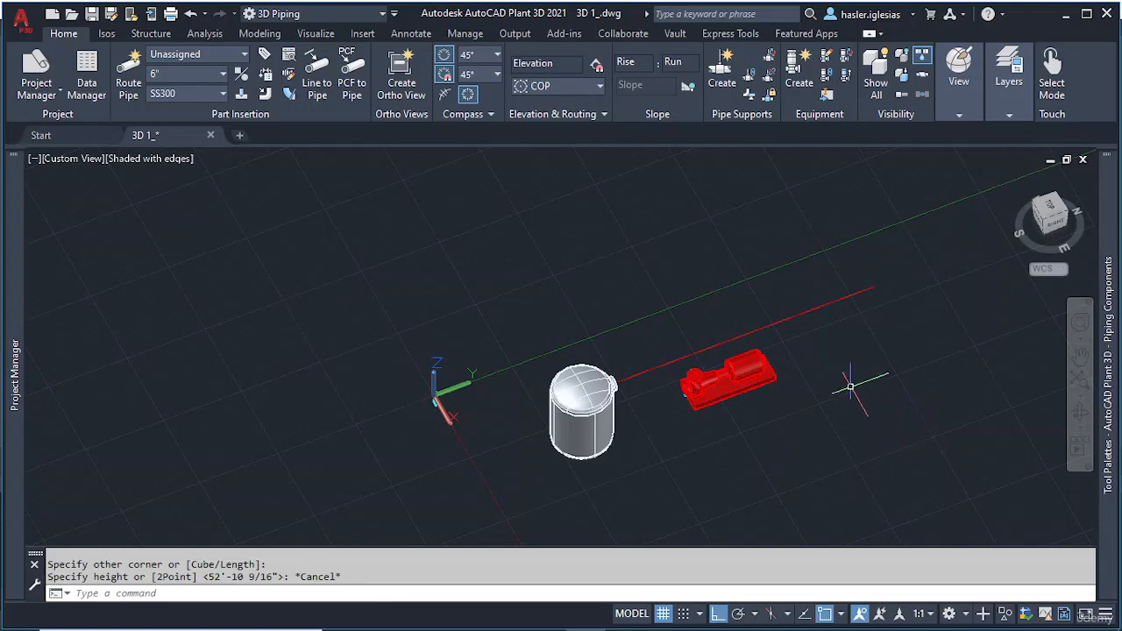
Step: Move the pump to layer 0 through its properties and deselect it
{"action": "double_click", "coordinate": [745, 375]}
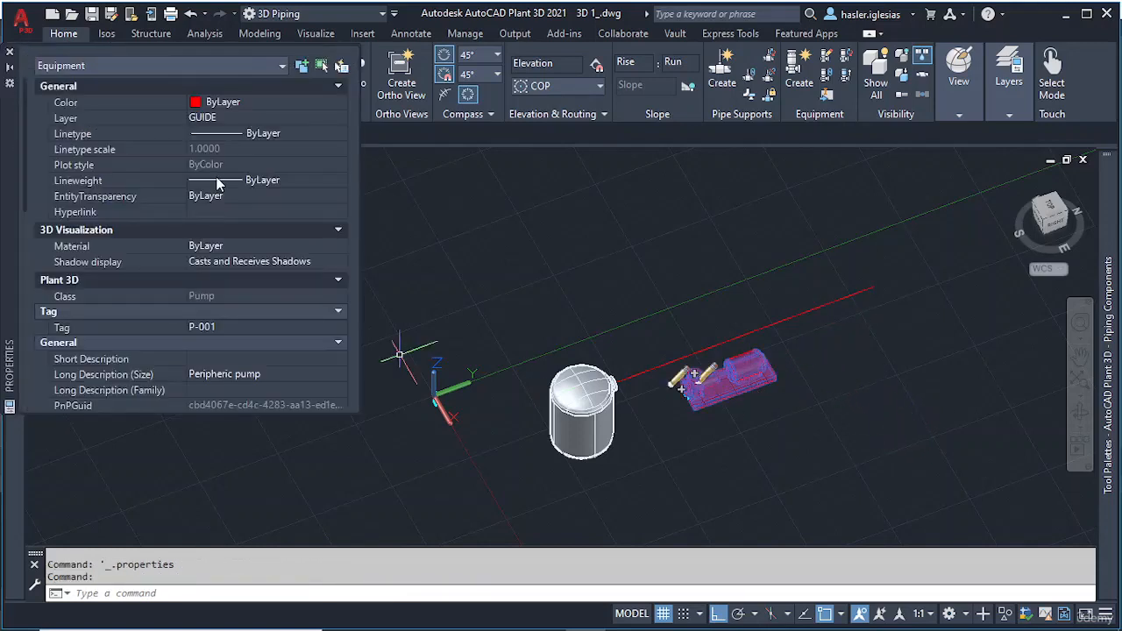
{"action": "left_click", "coordinate": [239, 118]}
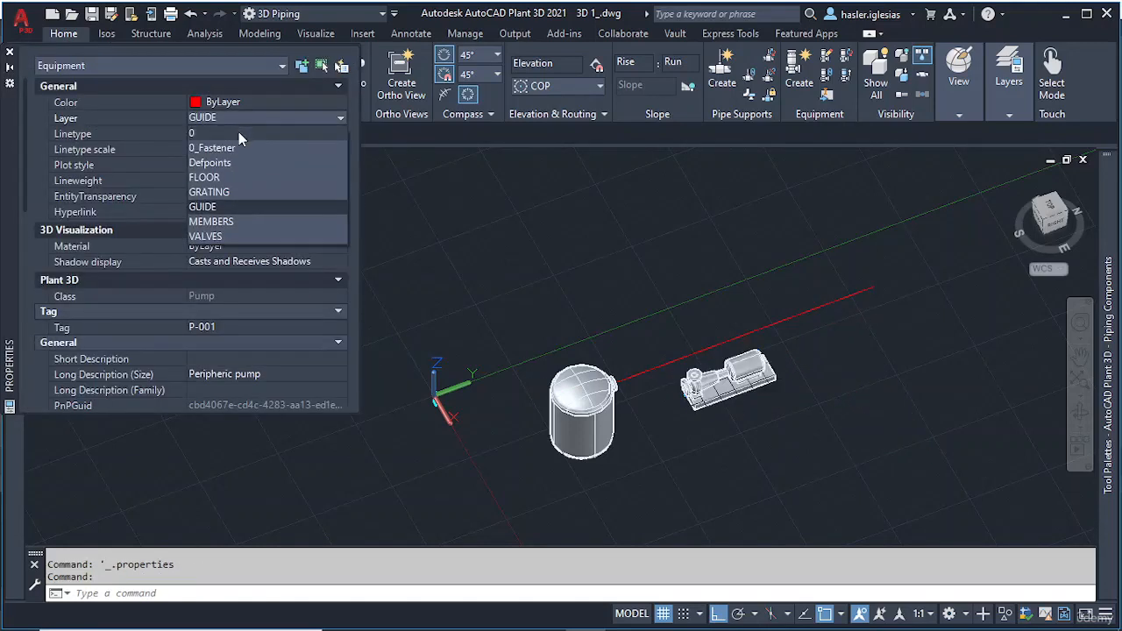
{"action": "left_click", "coordinate": [239, 133]}
{"action": "left_click", "coordinate": [10, 52]}
{"action": "key", "text": "Escape"}
{"action": "key", "text": "Escape"}
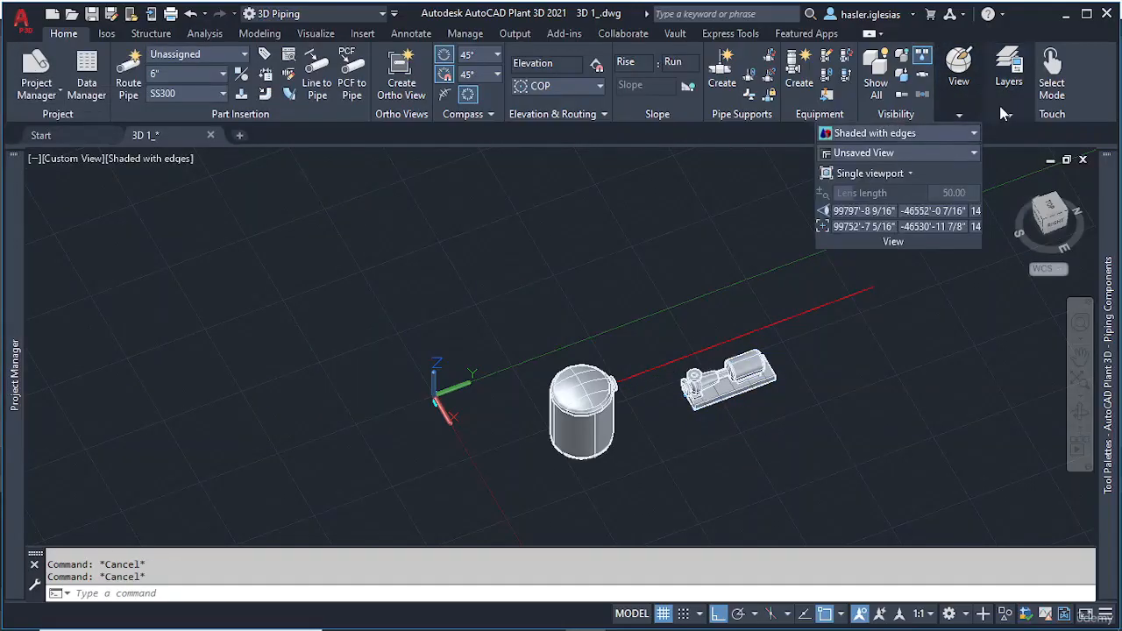
Step: Make layer 0 the current layer
{"action": "mouse_move", "coordinate": [1013, 97]}
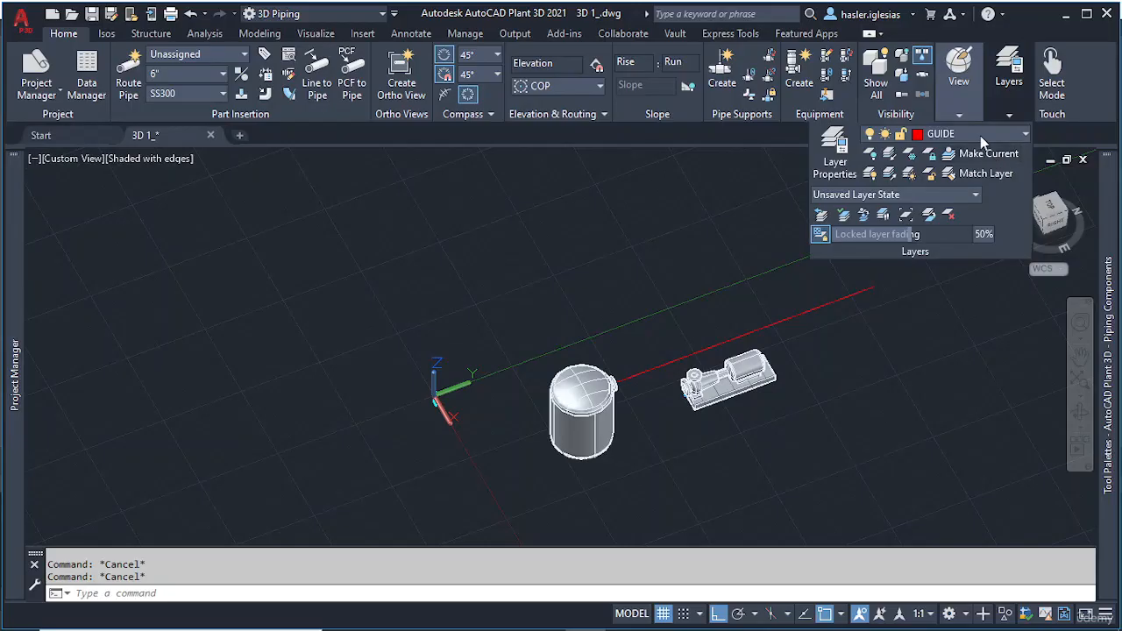
{"action": "left_click", "coordinate": [973, 134]}
{"action": "left_click", "coordinate": [946, 156]}
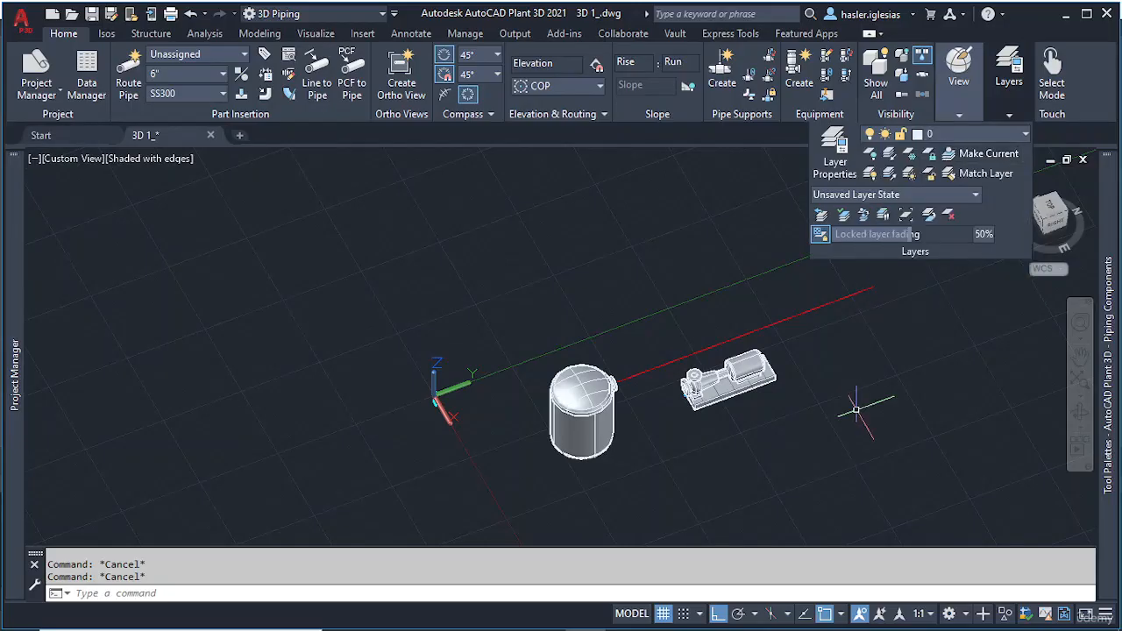
Step: Draw a thin rectangular box as a floor slab under the tank and the pump
{"action": "left_click", "coordinate": [991, 154]}
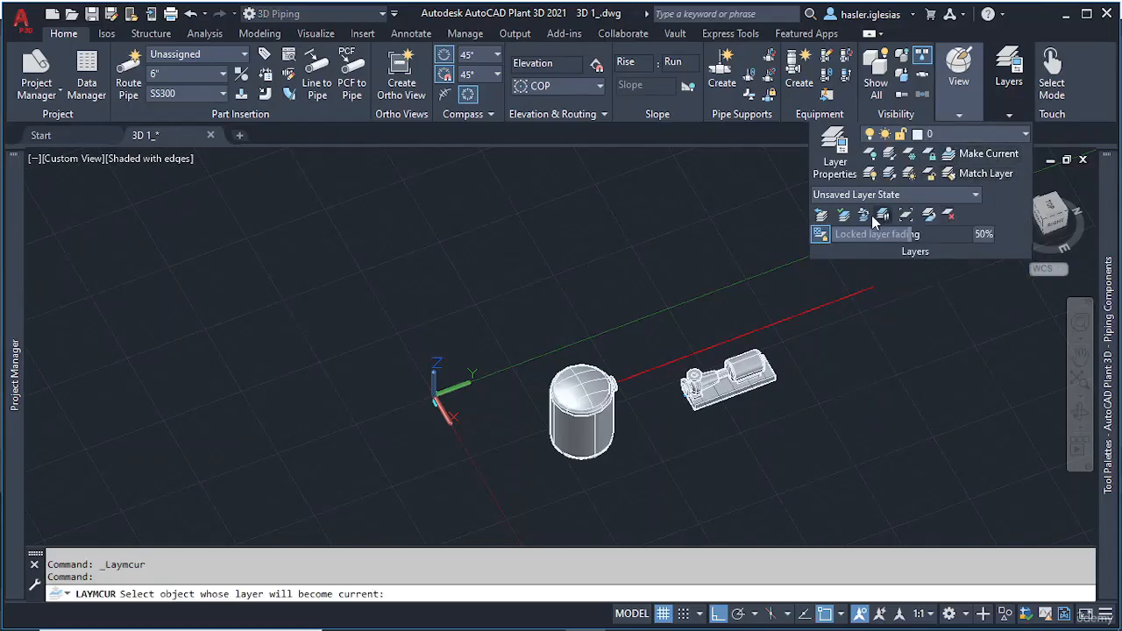
{"action": "key", "text": "Escape"}
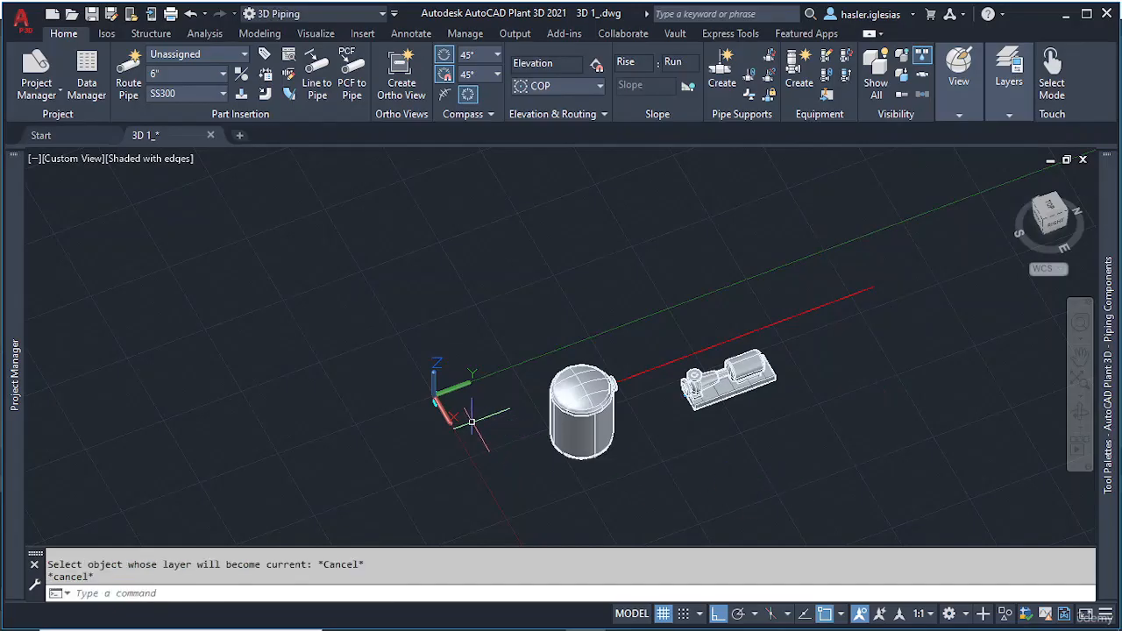
{"action": "type", "text": "box"}
{"action": "key", "text": "Return"}
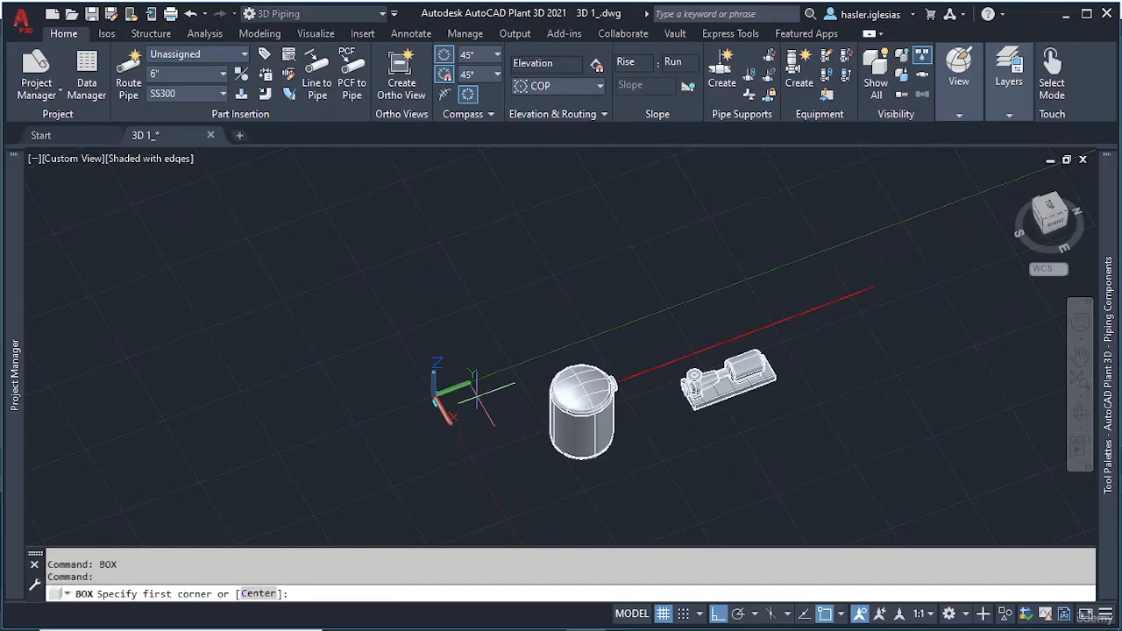
{"action": "left_click", "coordinate": [480, 400]}
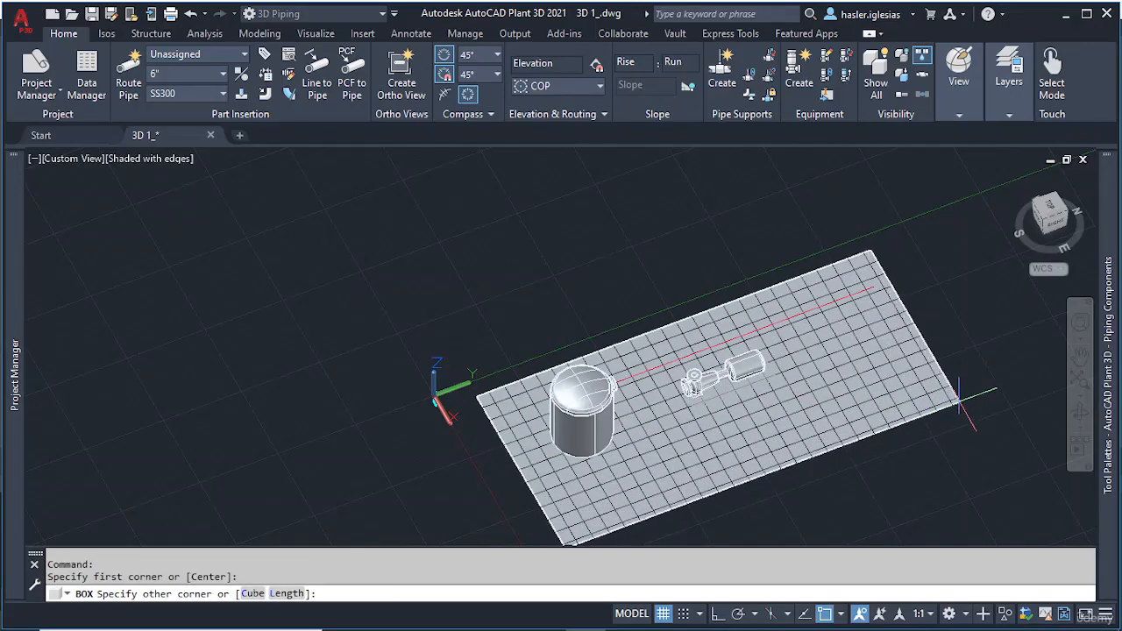
{"action": "left_click", "coordinate": [963, 397]}
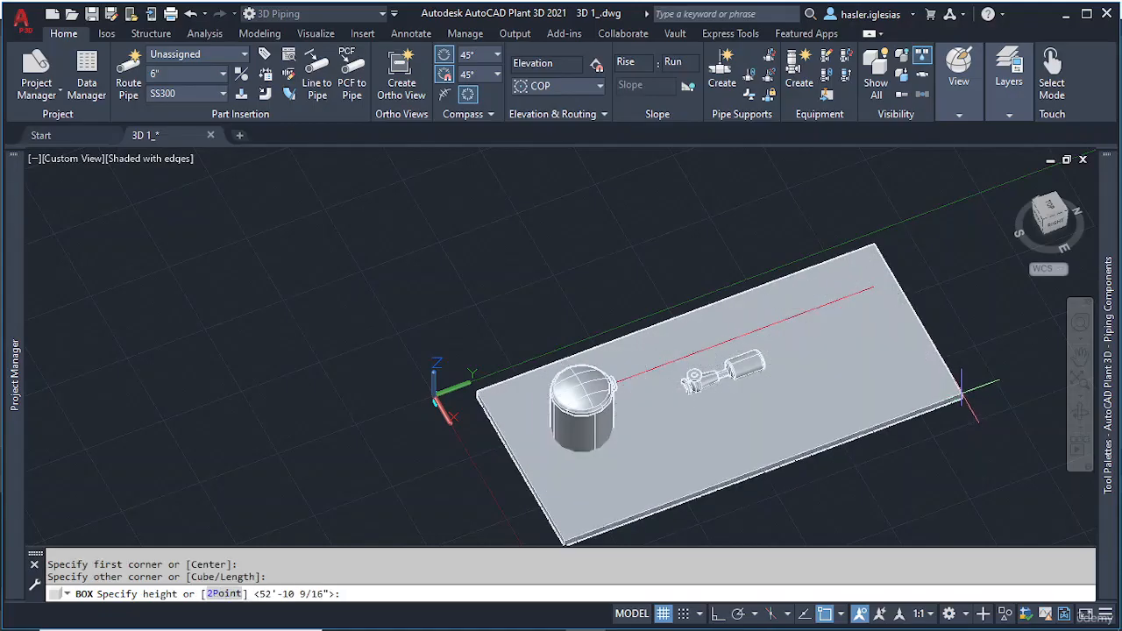
{"action": "middle_click_drag", "start_coordinate": [963, 397], "coordinate": [933, 330], "text": "shift"}
{"action": "scroll", "coordinate": [938, 422], "scroll_direction": "up", "scroll_amount": 6}
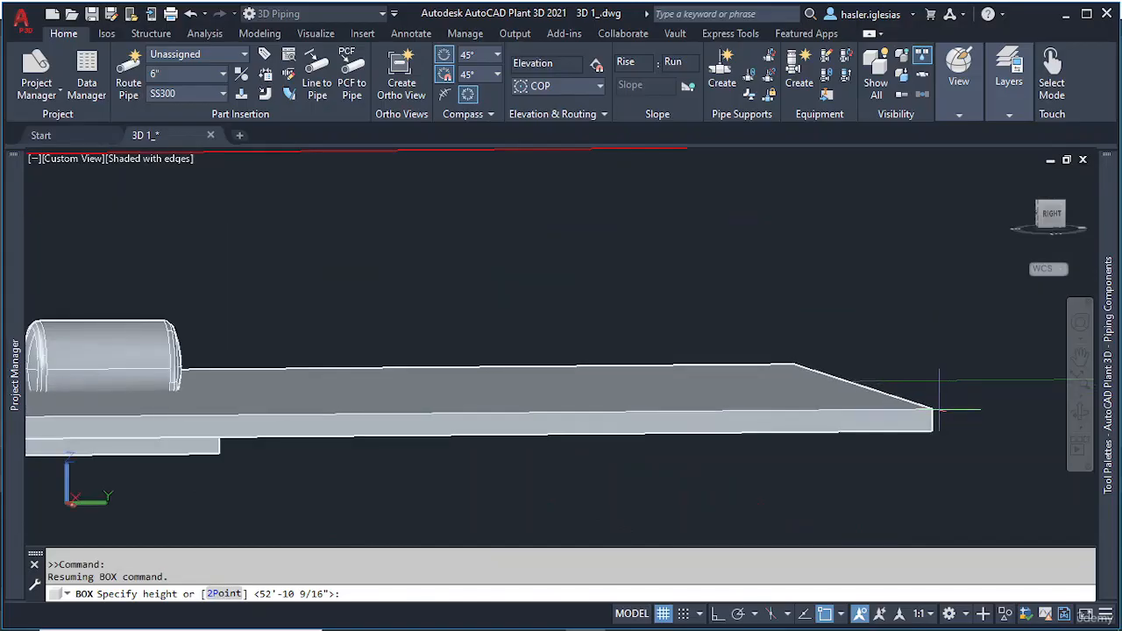
{"action": "left_click", "coordinate": [938, 422]}
Step: Move the tank straight up along positive Z, with object snap off, until its bottom nozzle clears the slab
{"action": "middle_click_drag", "start_coordinate": [405, 402], "coordinate": [871, 375]}
{"action": "scroll", "coordinate": [411, 362], "scroll_direction": "down", "scroll_amount": 3}
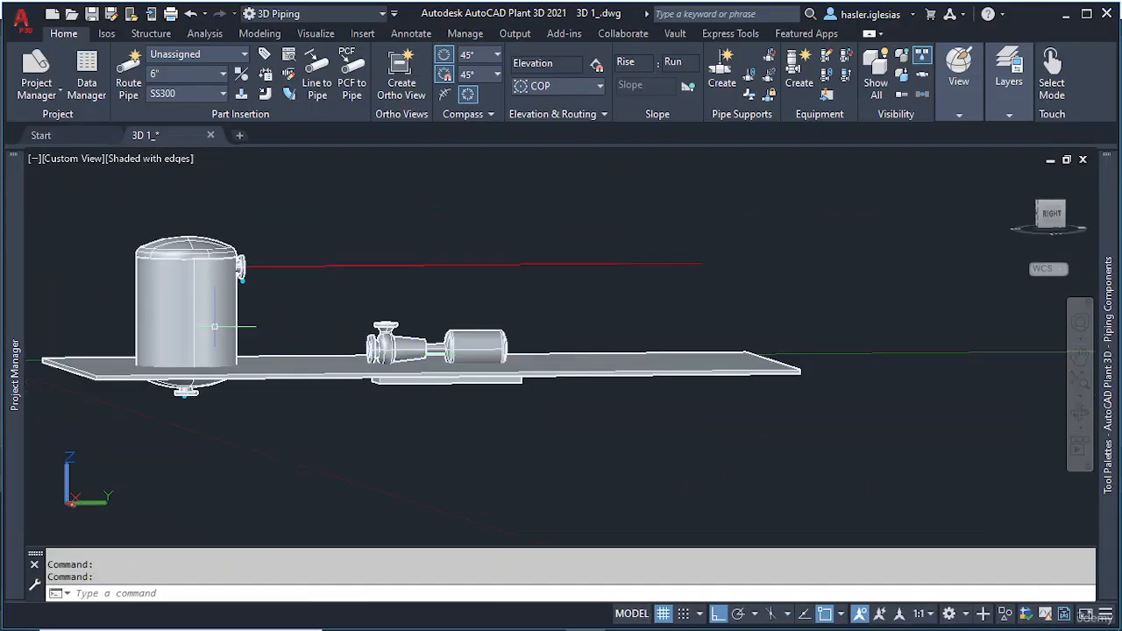
{"action": "left_click", "coordinate": [246, 297]}
{"action": "type", "text": "move"}
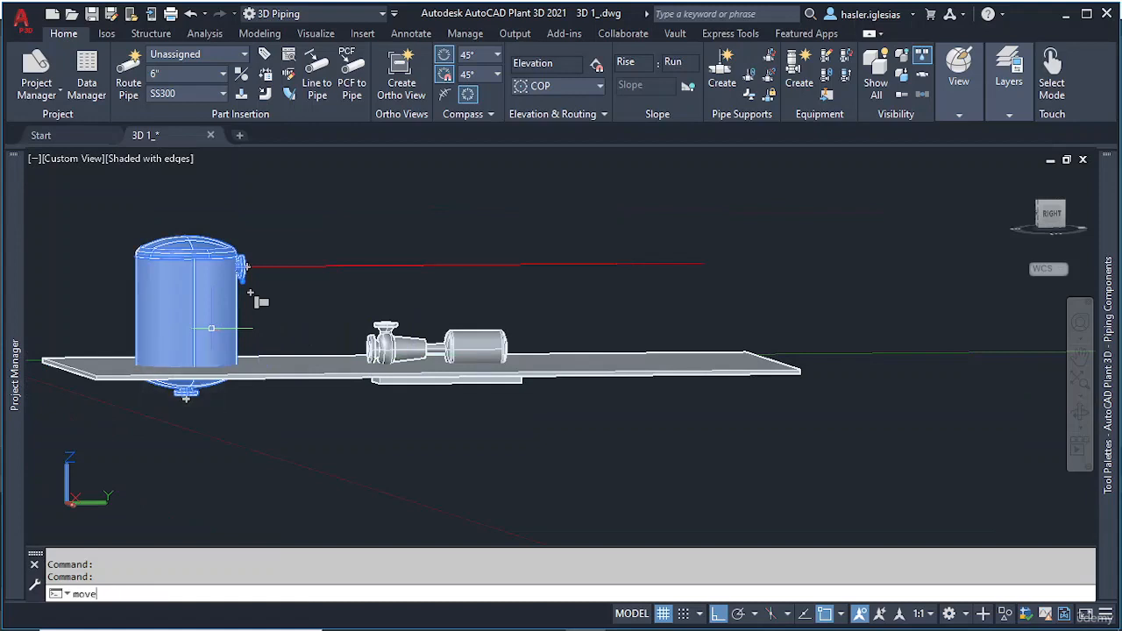
{"action": "key", "text": "Return"}
{"action": "left_click", "coordinate": [241, 266]}
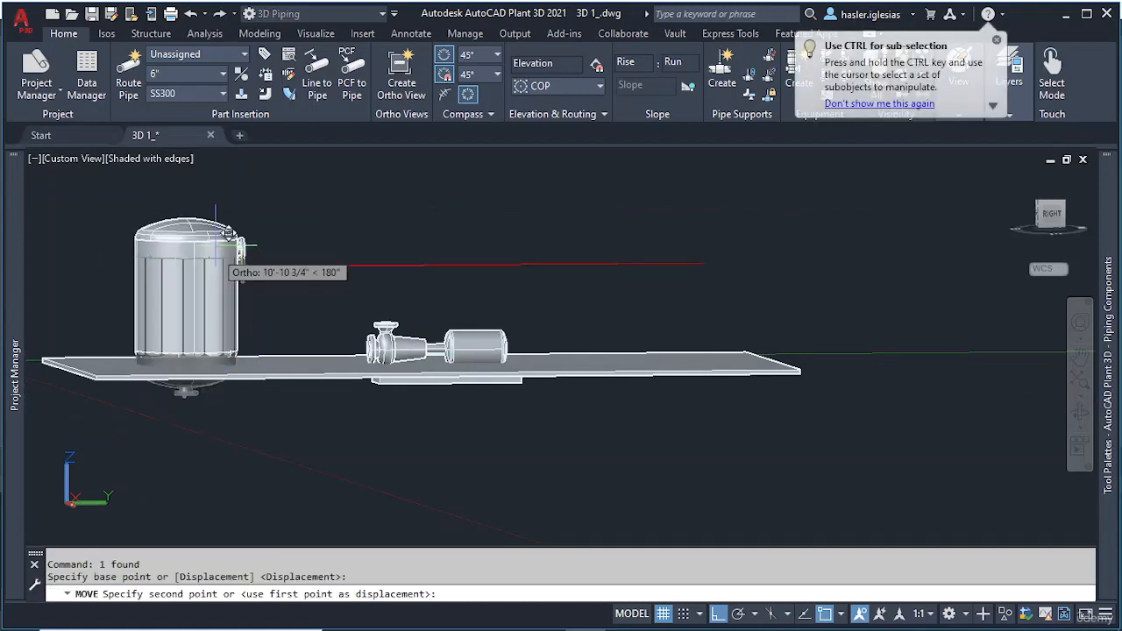
{"action": "left_click", "coordinate": [825, 613]}
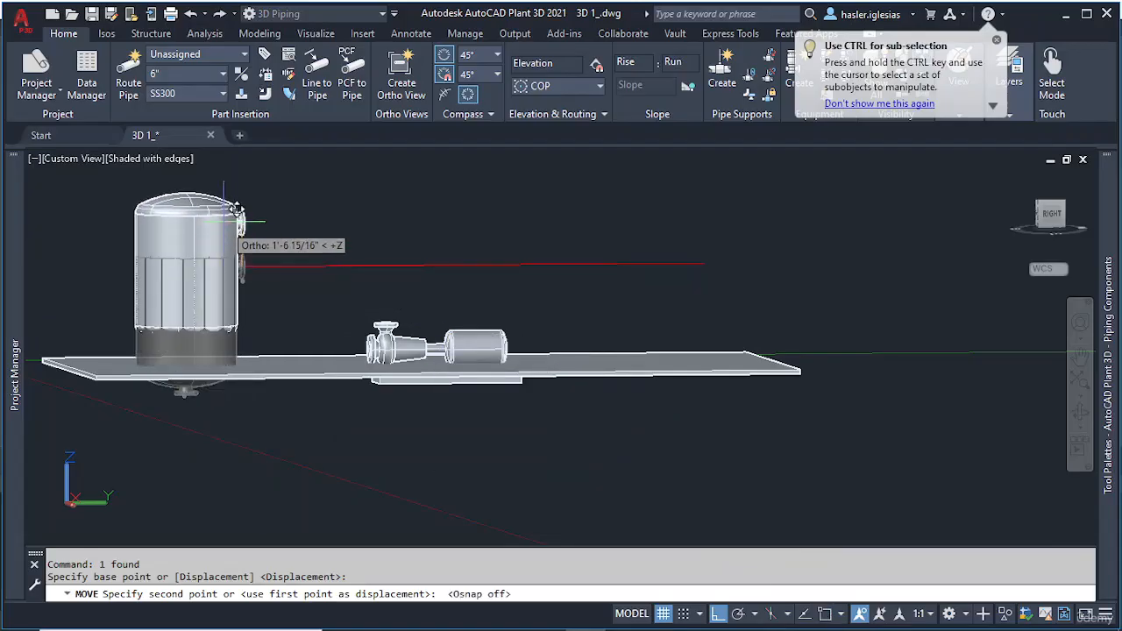
{"action": "left_click", "coordinate": [239, 213]}
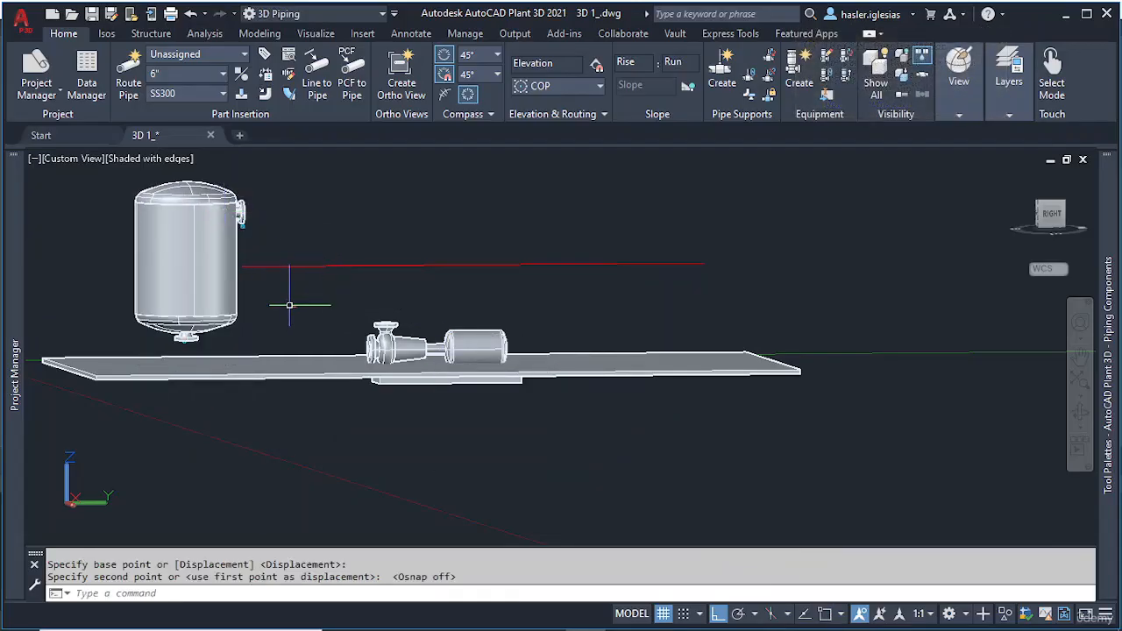
Step: Move the pump straight up along Z so its base plate rests on the slab
{"action": "left_click", "coordinate": [366, 346]}
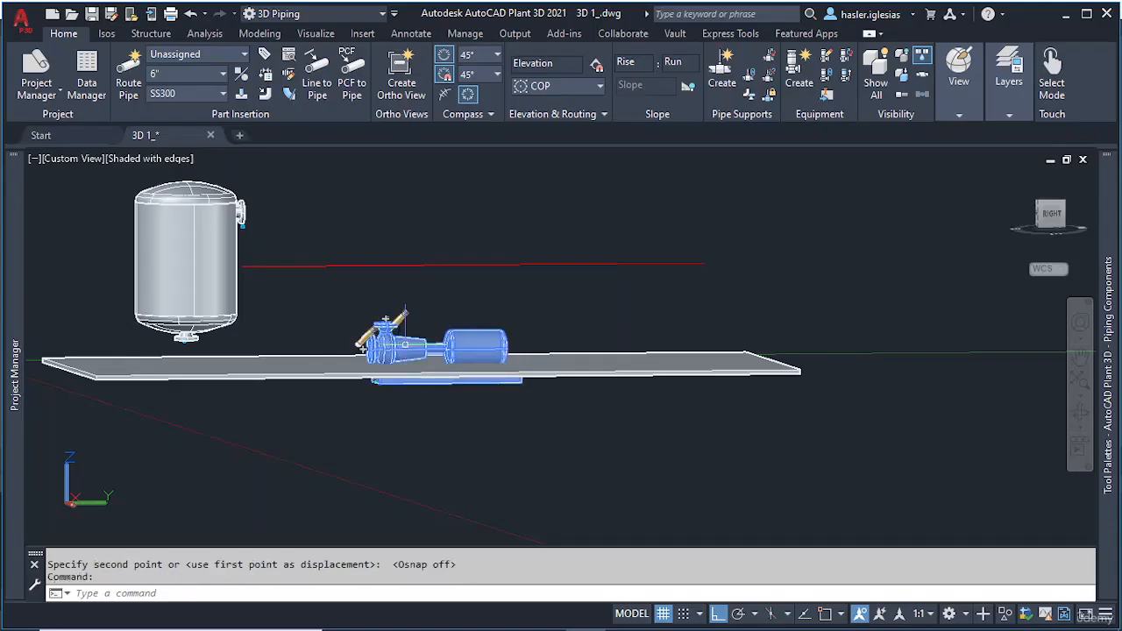
{"action": "type", "text": "move"}
{"action": "key", "text": "Return"}
{"action": "left_click", "coordinate": [407, 344]}
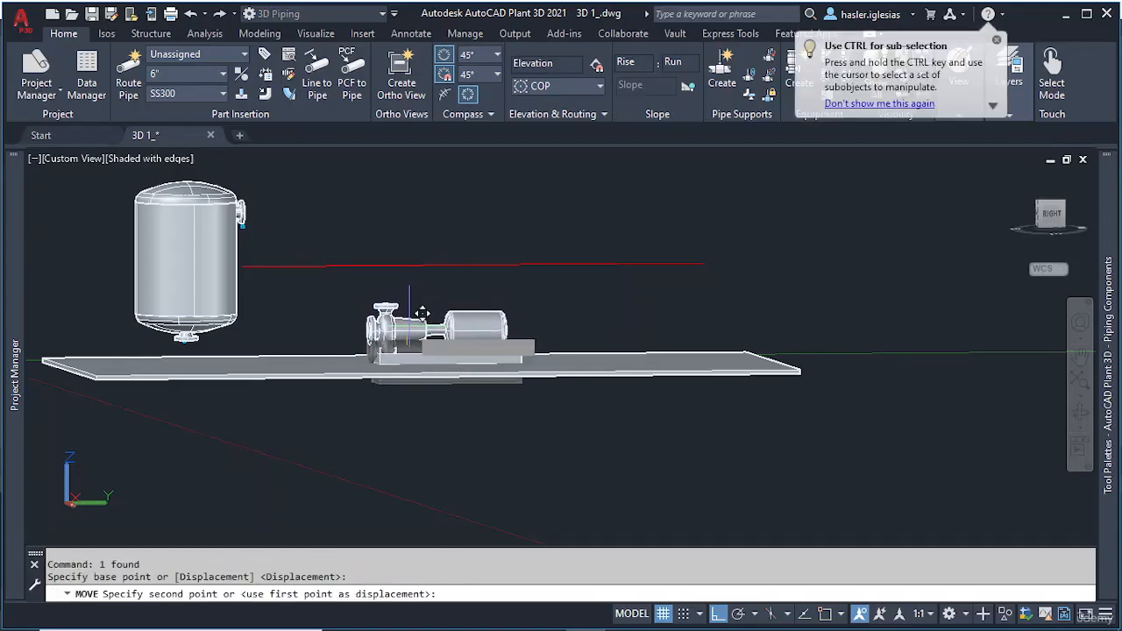
{"action": "key", "text": "Escape"}
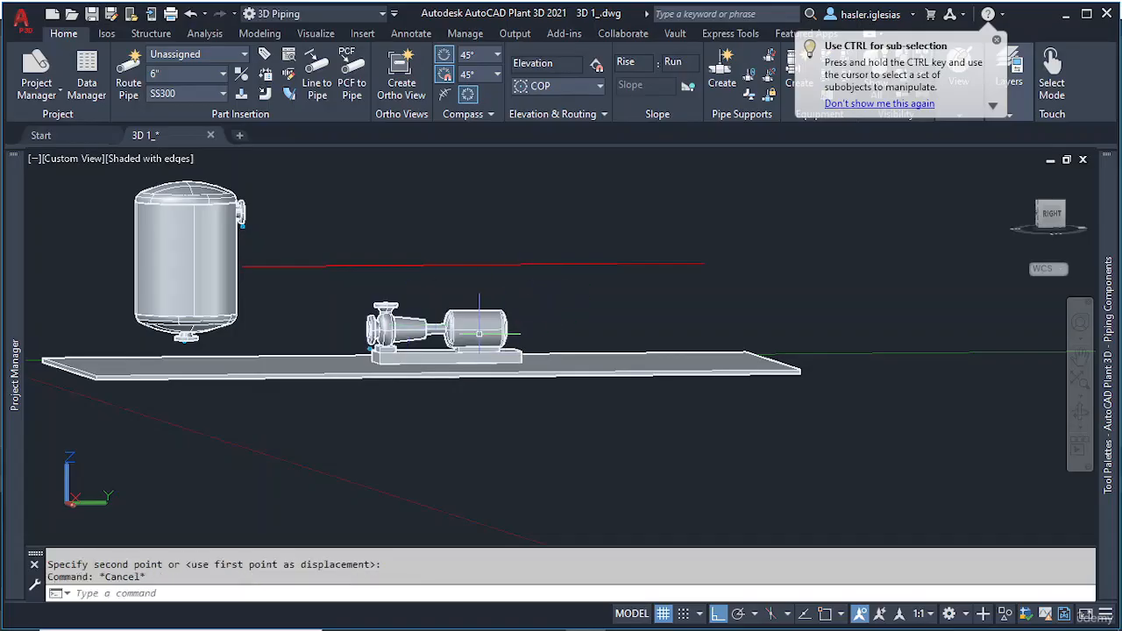
Step: Open the vertical tank for modification with the Modify Equipment command
{"action": "mouse_move", "coordinate": [479, 331]}
{"action": "middle_mouse_down", "text": "shift"}
{"action": "mouse_move", "coordinate": [476, 383]}
{"action": "mouse_move", "coordinate": [478, 337]}
{"action": "middle_mouse_up", "text": "shift"}
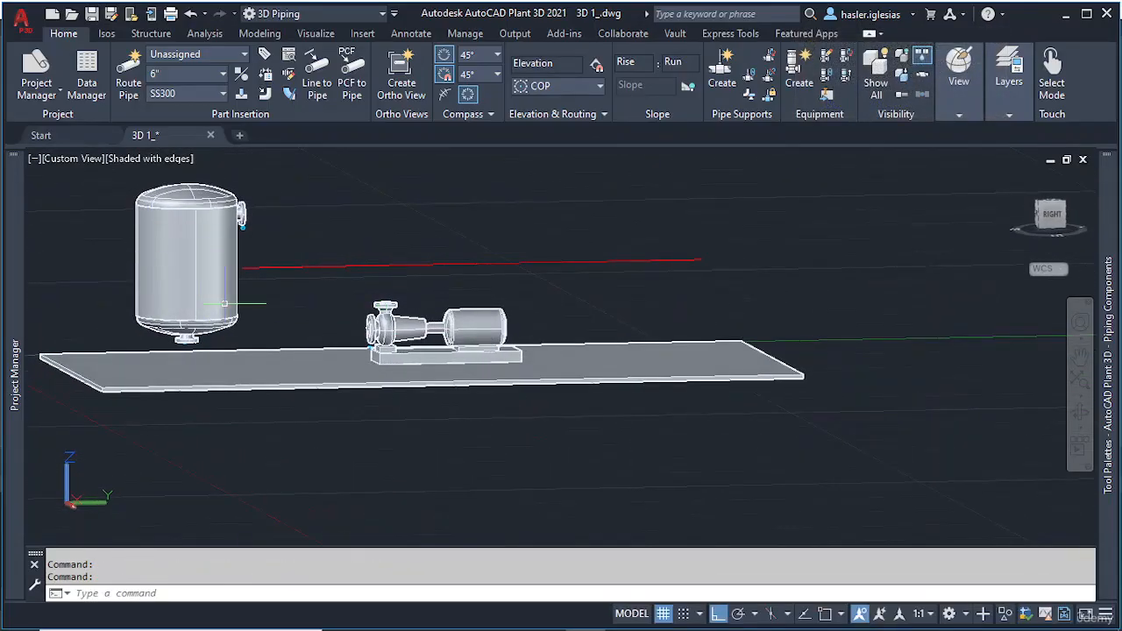
{"action": "middle_click_drag", "start_coordinate": [224, 304], "coordinate": [208, 311], "text": "shift"}
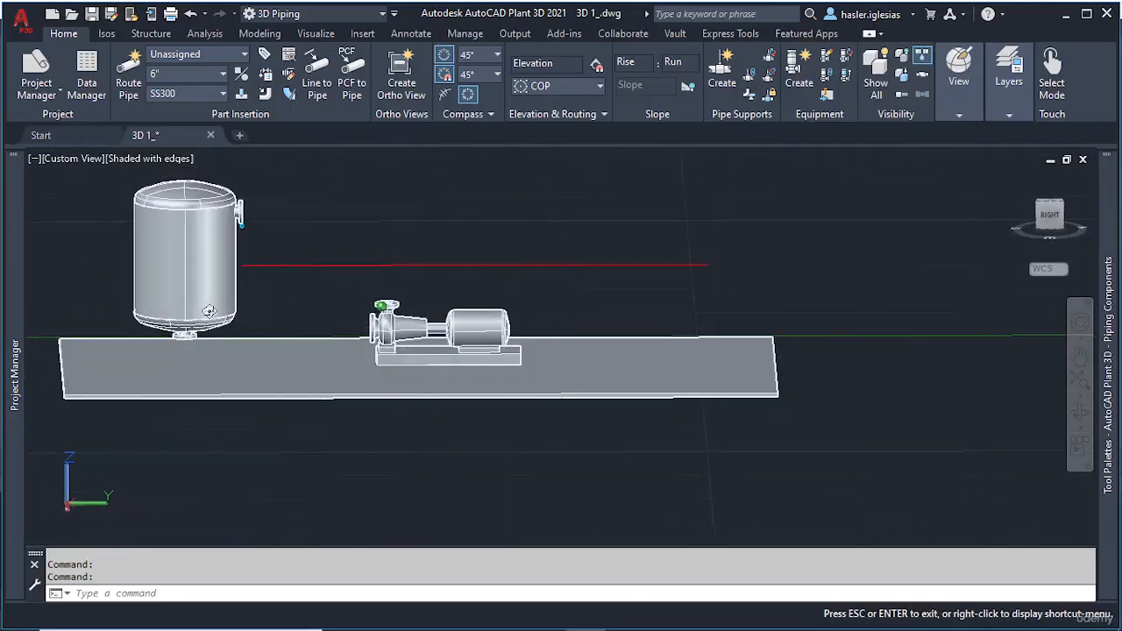
{"action": "left_click", "coordinate": [208, 311]}
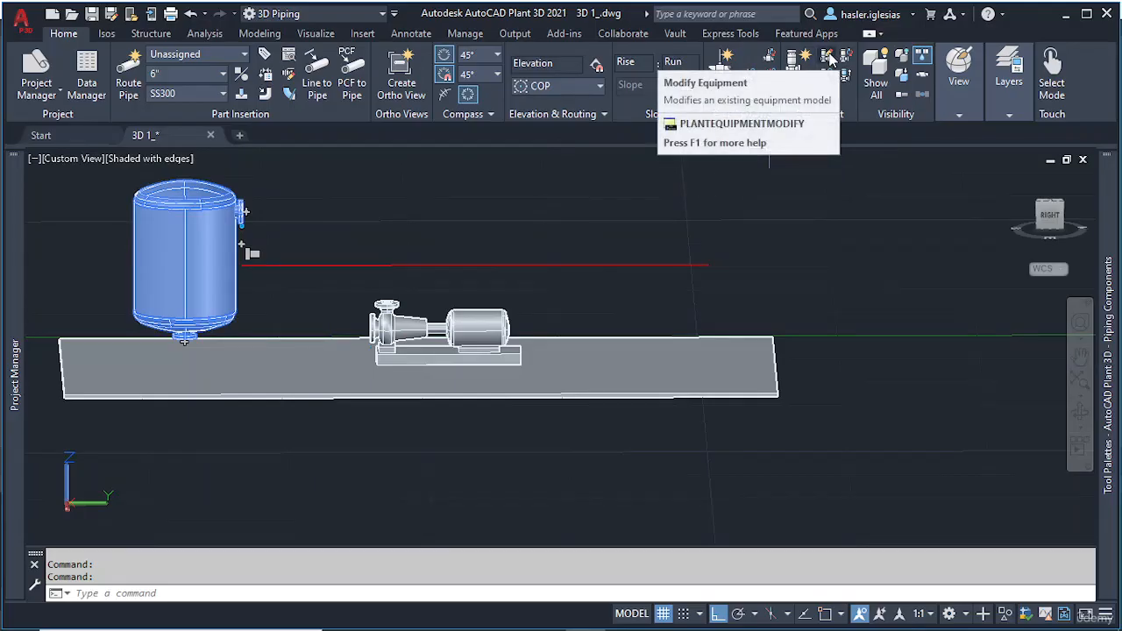
{"action": "left_click", "coordinate": [829, 56]}
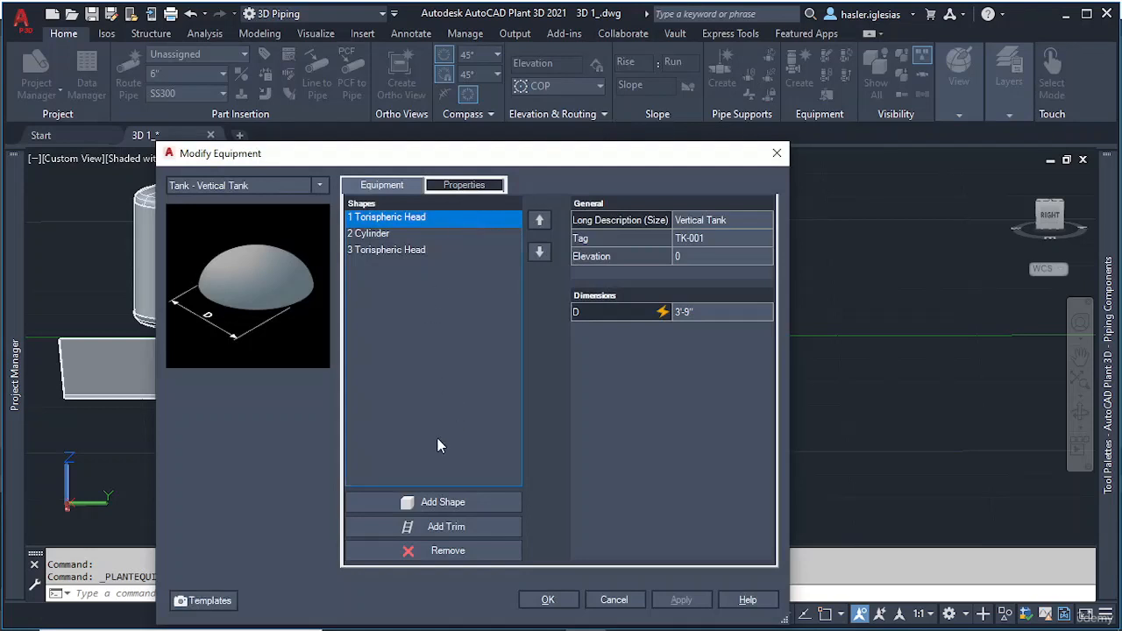
{"action": "left_click", "coordinate": [441, 530]}
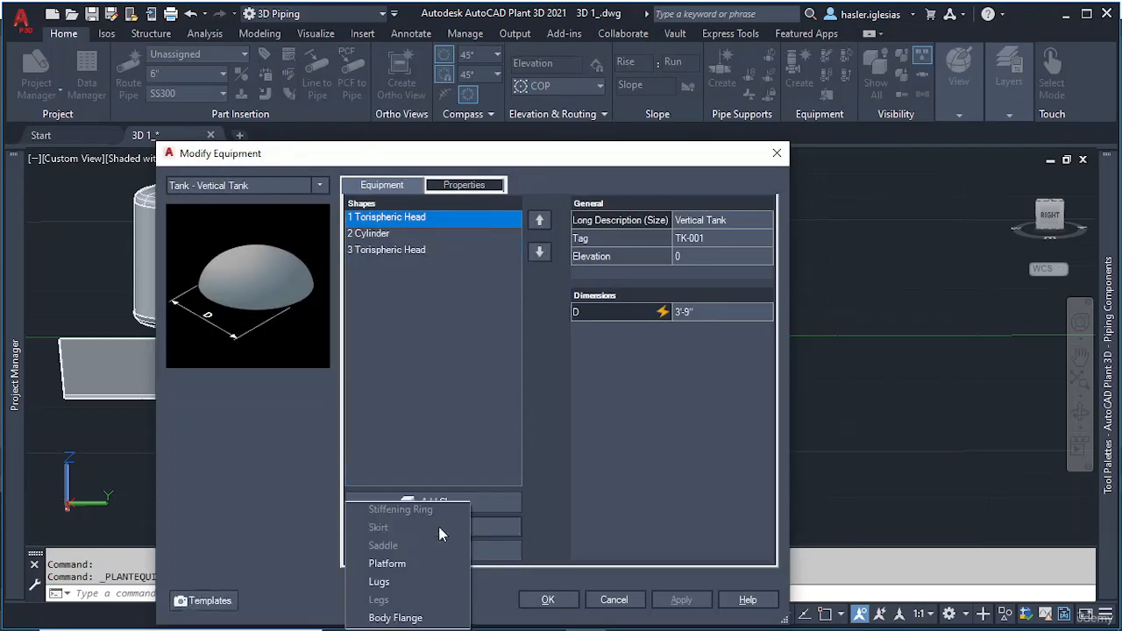
{"action": "left_click", "coordinate": [404, 566]}
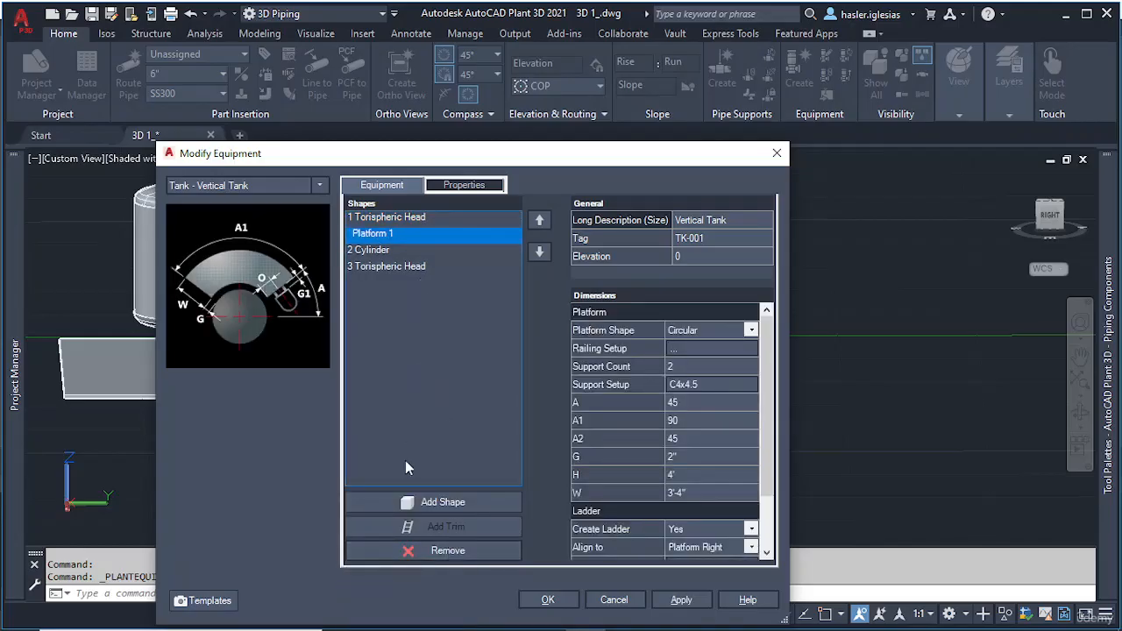
{"action": "left_click", "coordinate": [426, 551]}
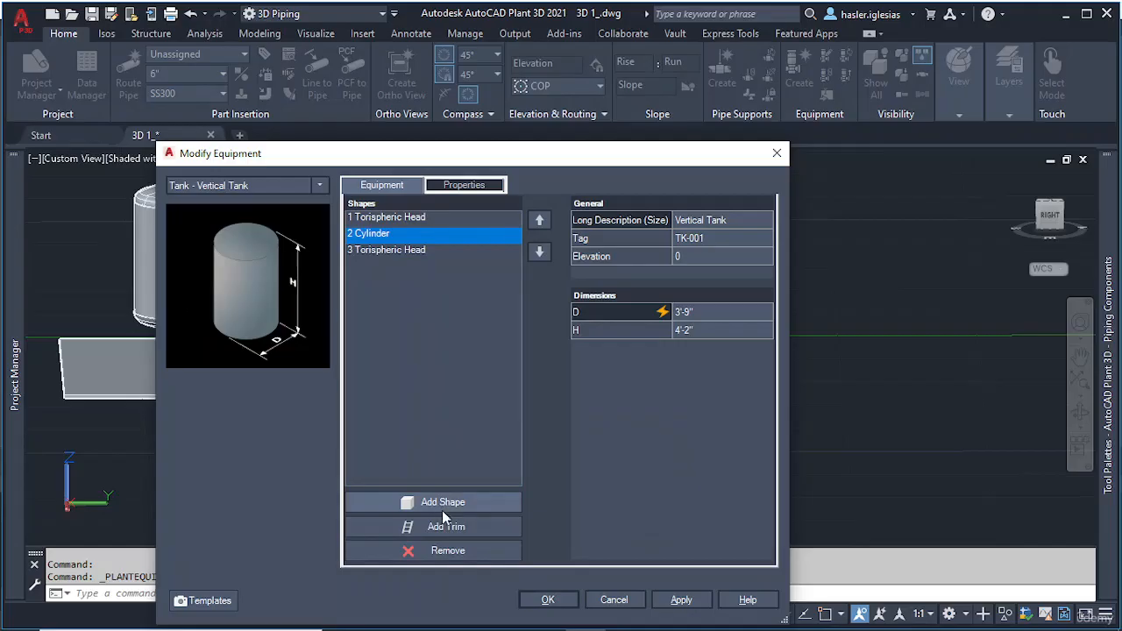
Step: Add a Legs trim to the tank's cylinder and accept the equipment changes
{"action": "left_click", "coordinate": [442, 526]}
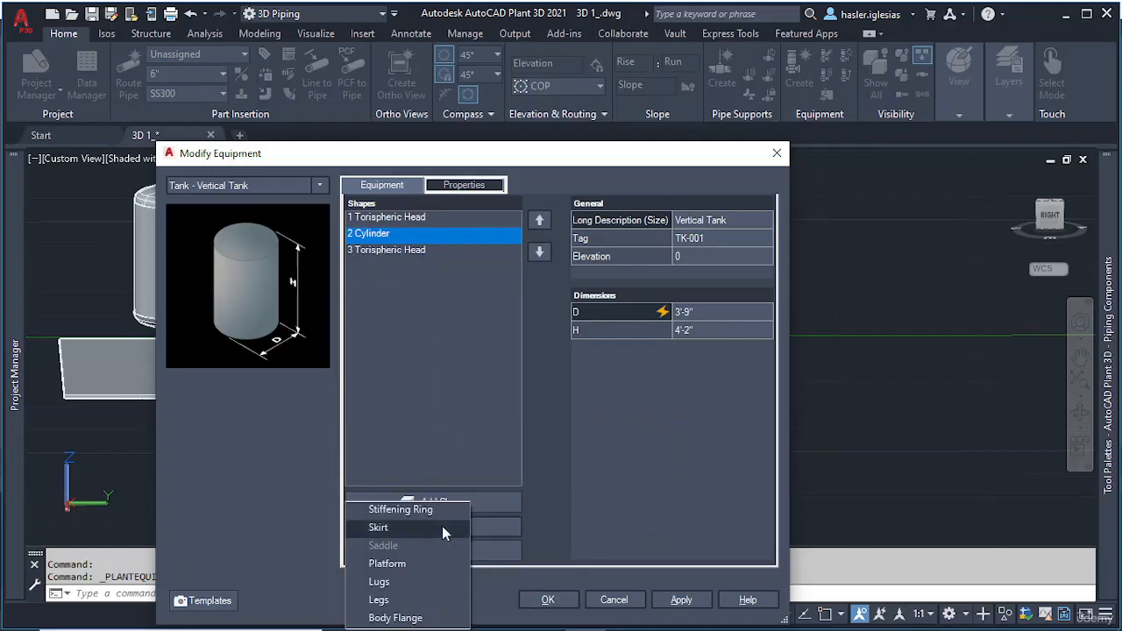
{"action": "left_click", "coordinate": [397, 599]}
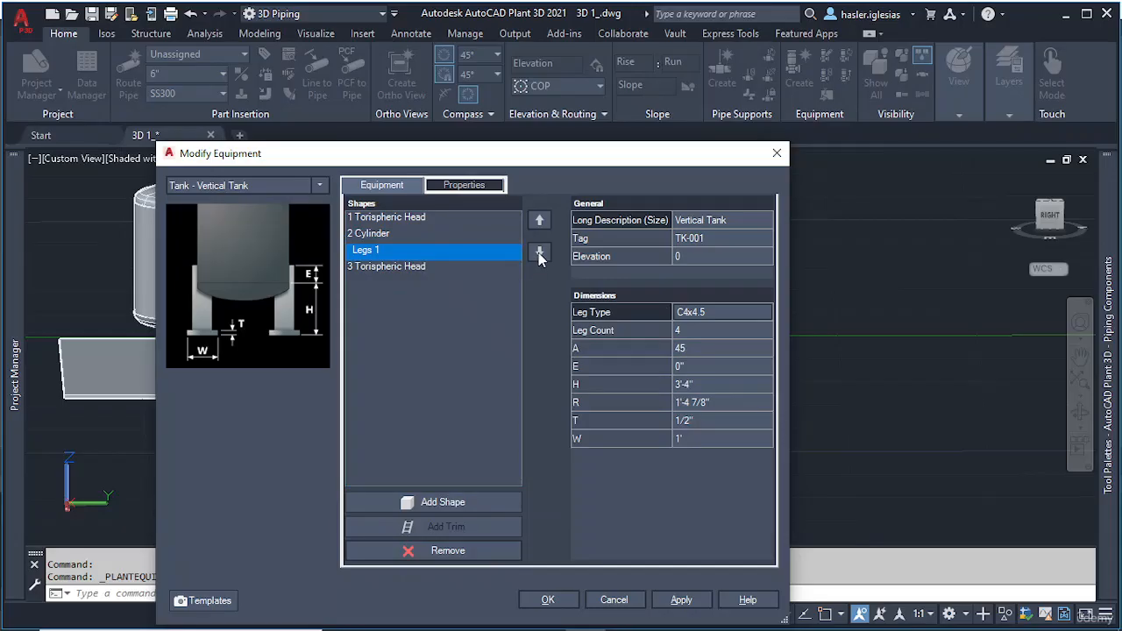
{"action": "left_click", "coordinate": [449, 251]}
{"action": "left_click", "coordinate": [547, 601]}
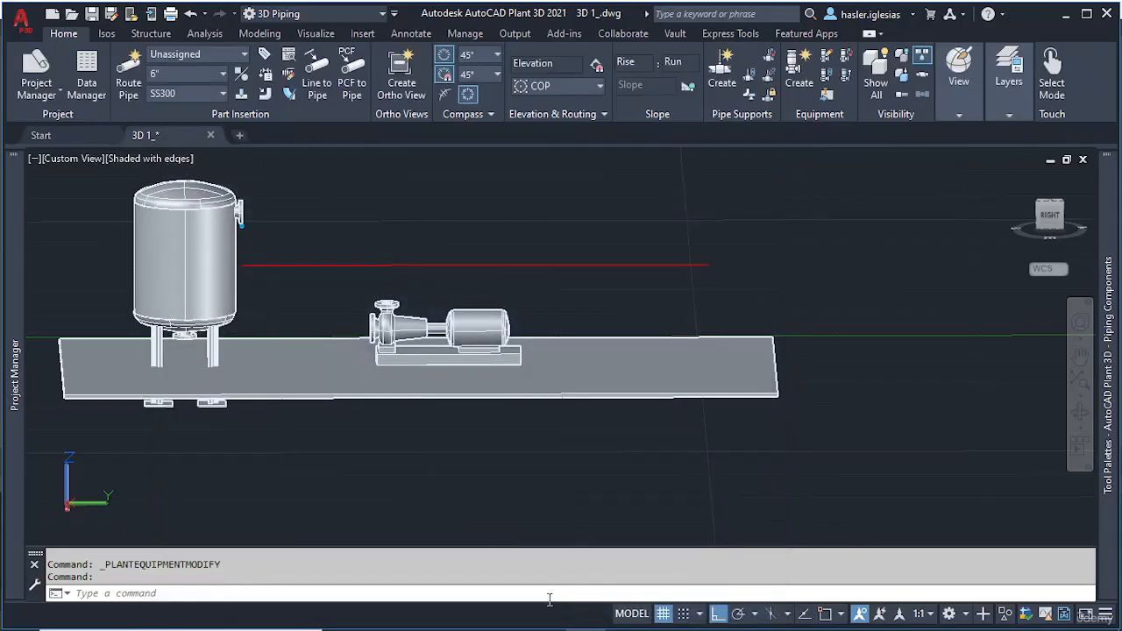
Step: Reopen the vertical tank for modification and bring up the dimensions of its Legs 1 trim
{"action": "scroll", "coordinate": [204, 371], "scroll_direction": "up", "scroll_amount": 5}
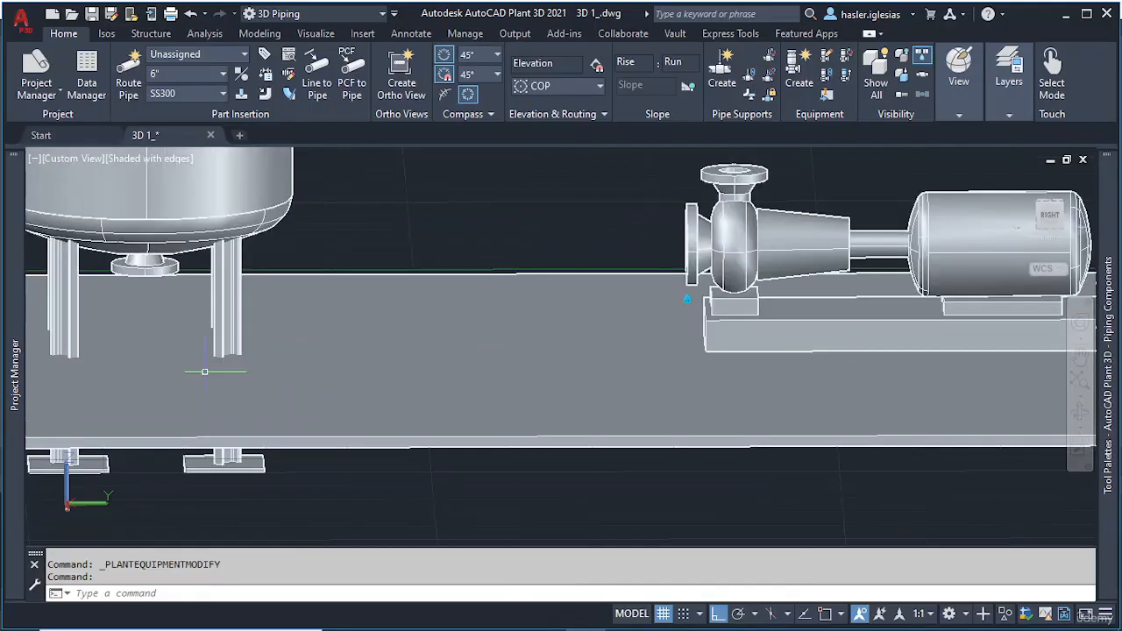
{"action": "scroll", "coordinate": [204, 371], "scroll_direction": "down", "scroll_amount": 4}
{"action": "middle_click_drag", "start_coordinate": [184, 359], "coordinate": [211, 348], "text": "shift"}
{"action": "left_click", "coordinate": [263, 255]}
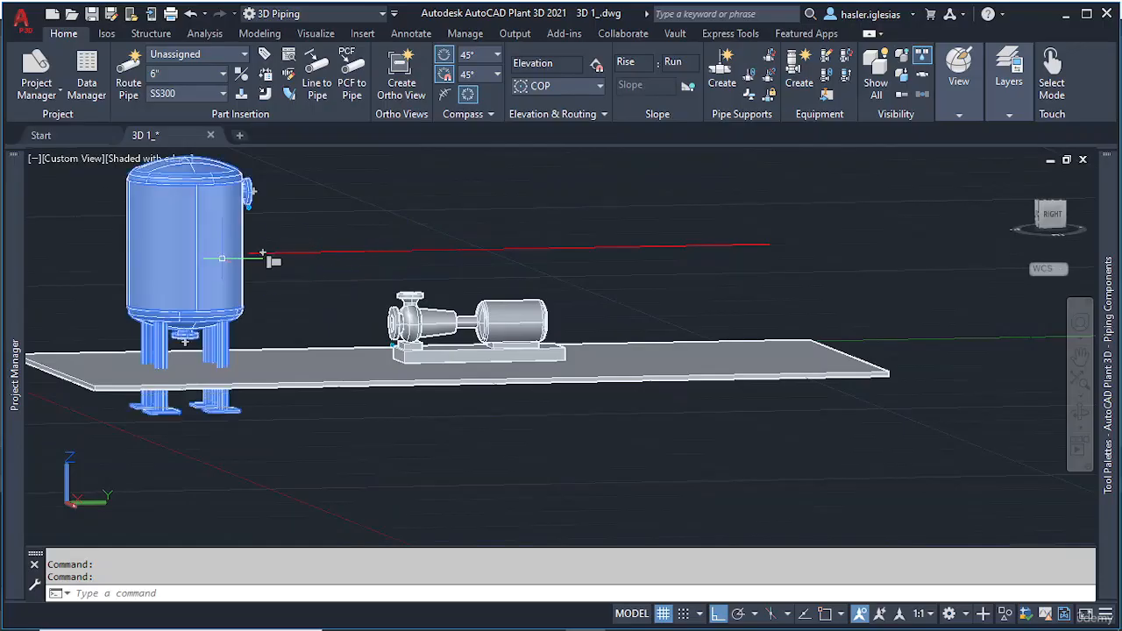
{"action": "left_click", "coordinate": [823, 63]}
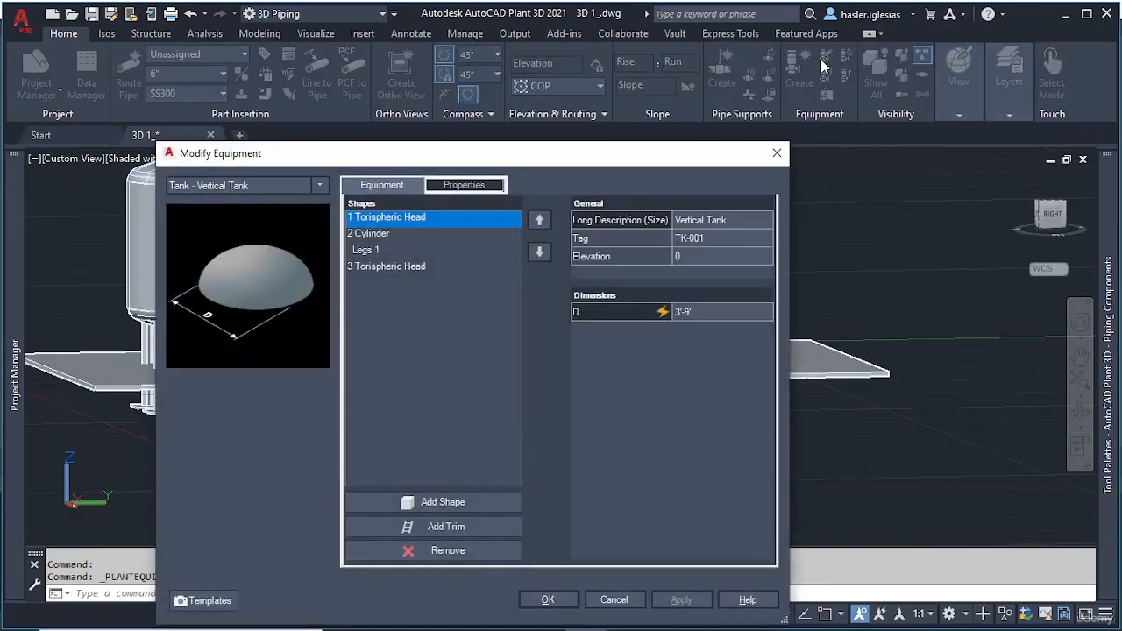
{"action": "left_click_drag", "start_coordinate": [528, 164], "coordinate": [717, 67]}
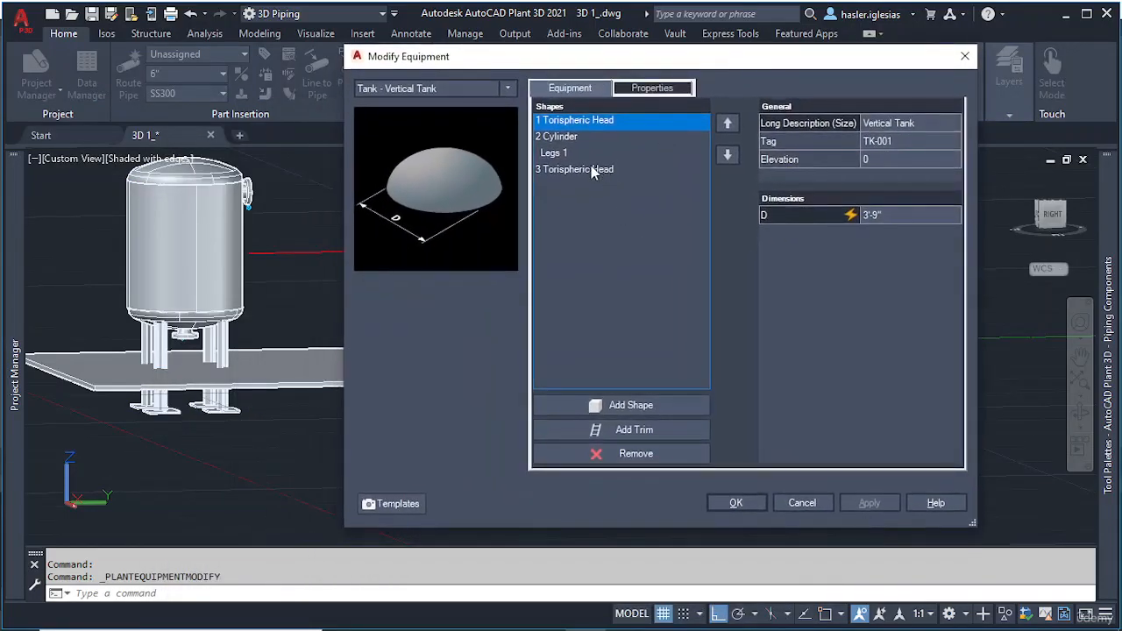
{"action": "left_click", "coordinate": [561, 153]}
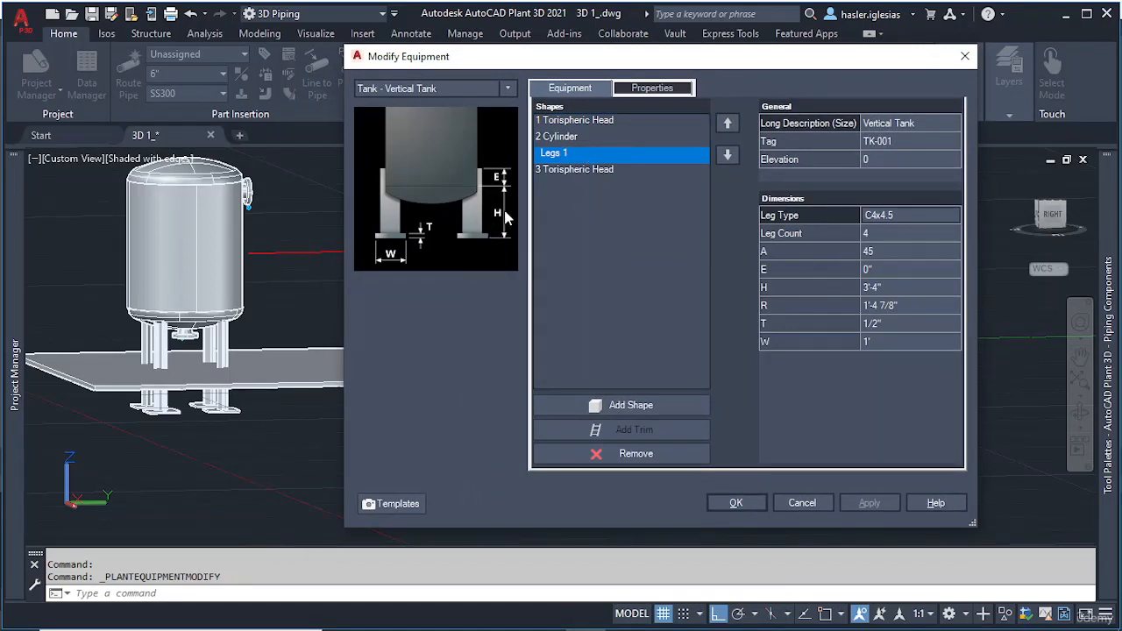
Step: Try to set the leg height H to 2'-4" and apply it
{"action": "left_click", "coordinate": [892, 290]}
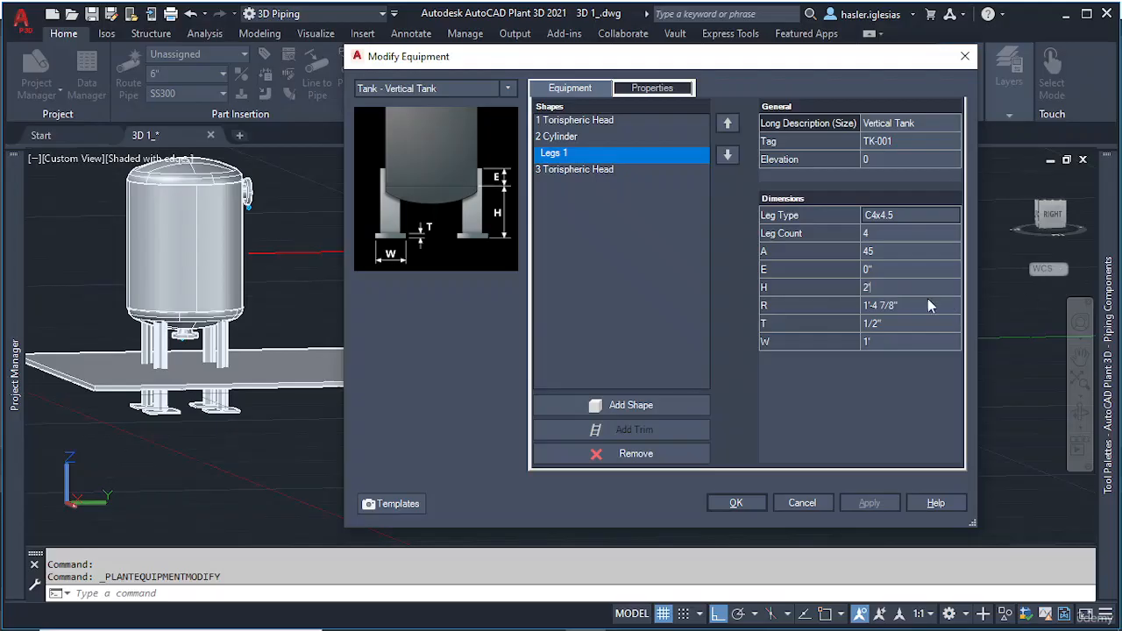
{"action": "type", "text": "-4"}
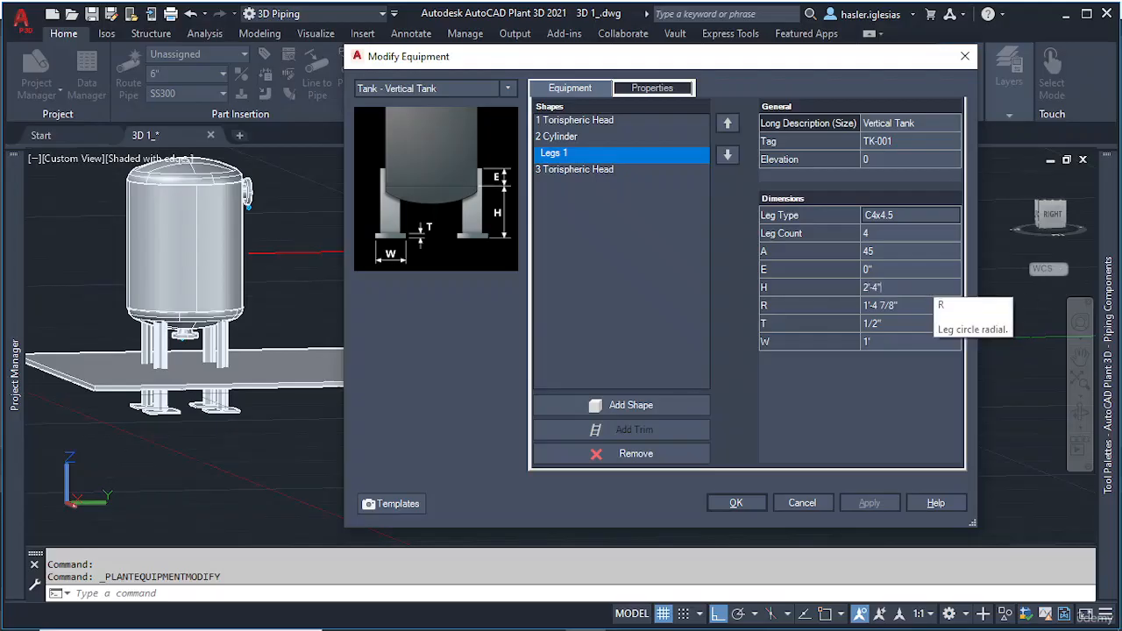
{"action": "left_click", "coordinate": [926, 299]}
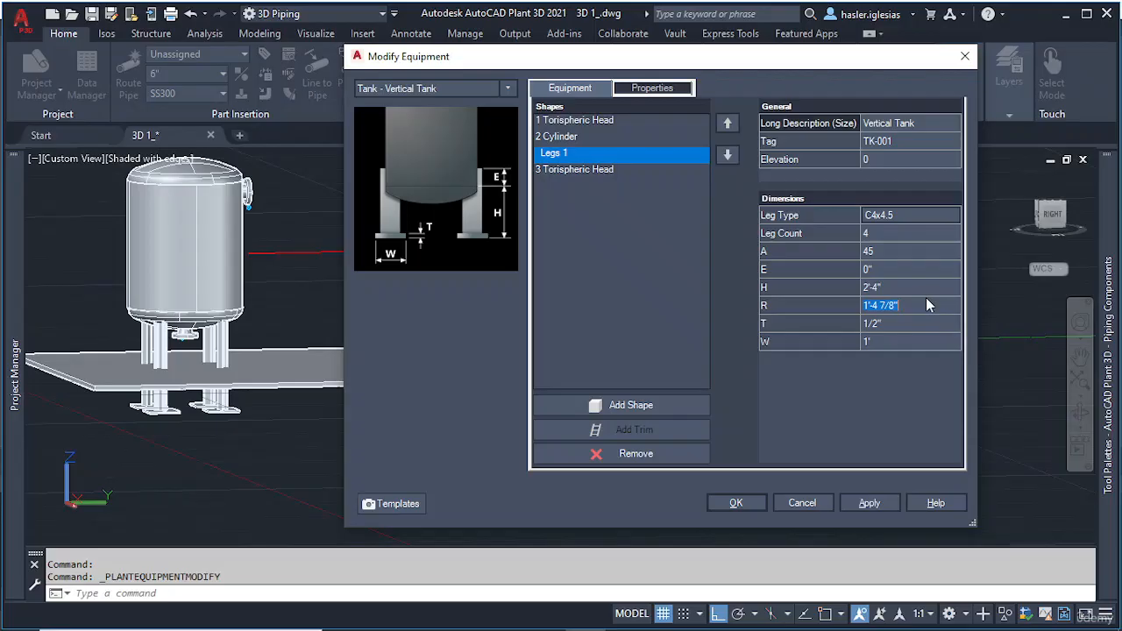
{"action": "left_click", "coordinate": [869, 504]}
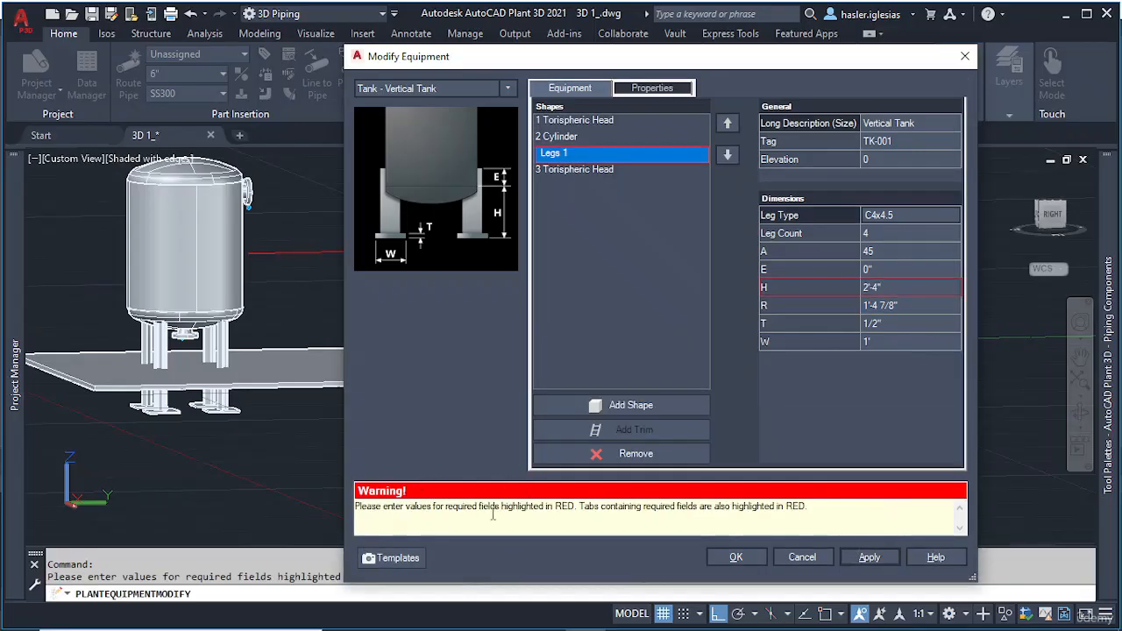
Step: Set the leg height H of the tank's legs to 100
{"action": "left_click", "coordinate": [897, 287]}
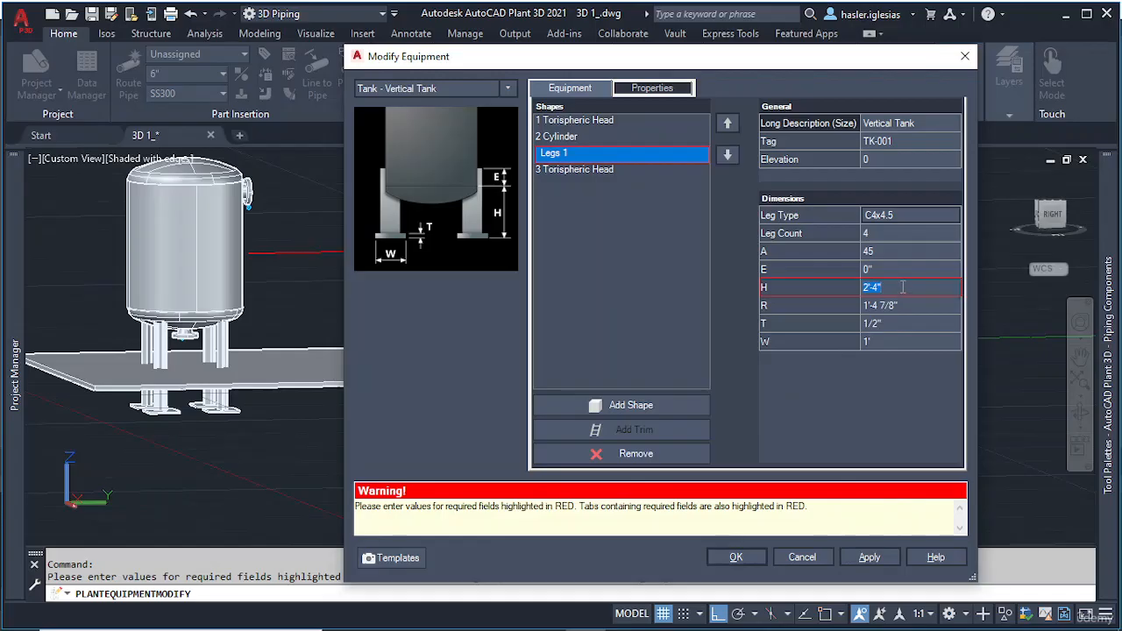
{"action": "type", "text": "100"}
{"action": "key", "text": "Tab"}
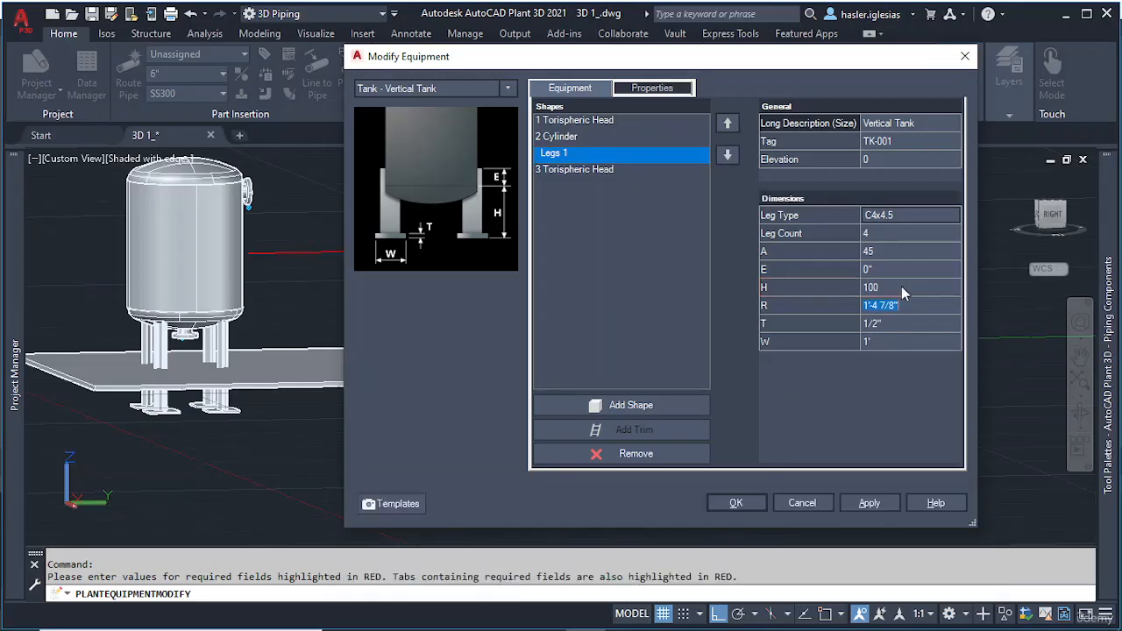
Step: Apply the entered leg height, and try H values of 10 and 40 for the tank's legs
{"action": "left_click", "coordinate": [866, 506]}
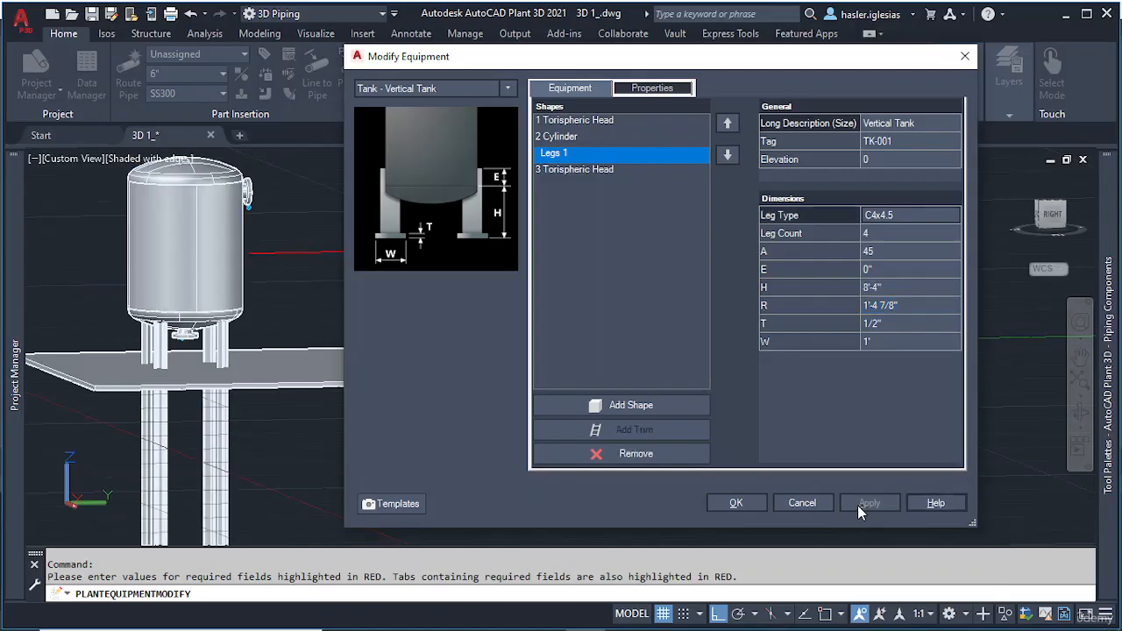
{"action": "left_click", "coordinate": [887, 289]}
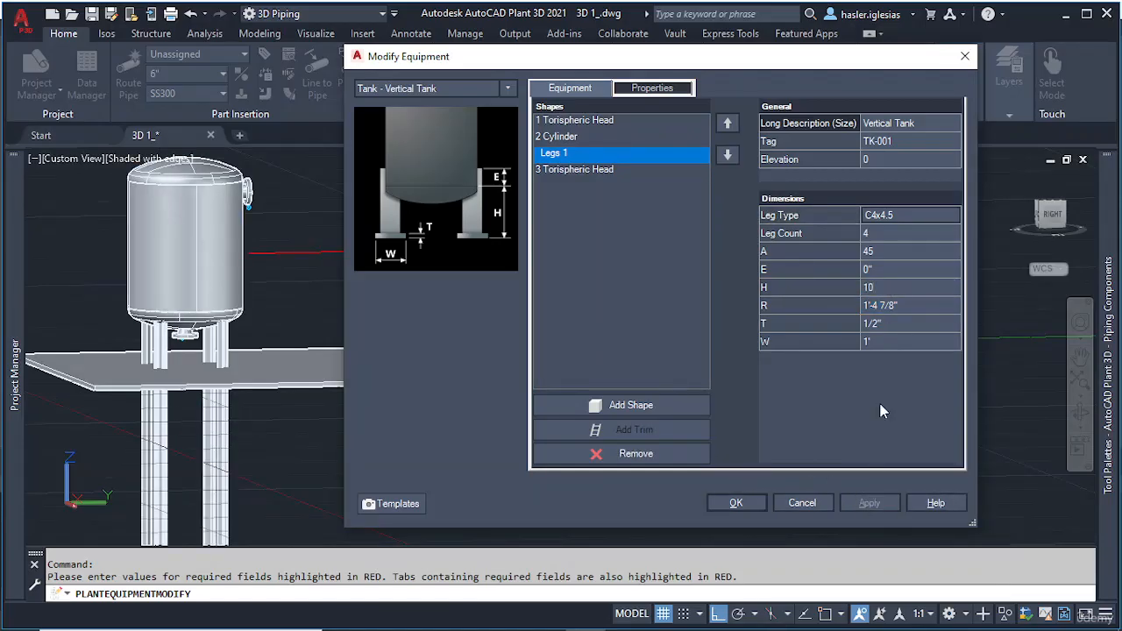
{"action": "left_click", "coordinate": [872, 504]}
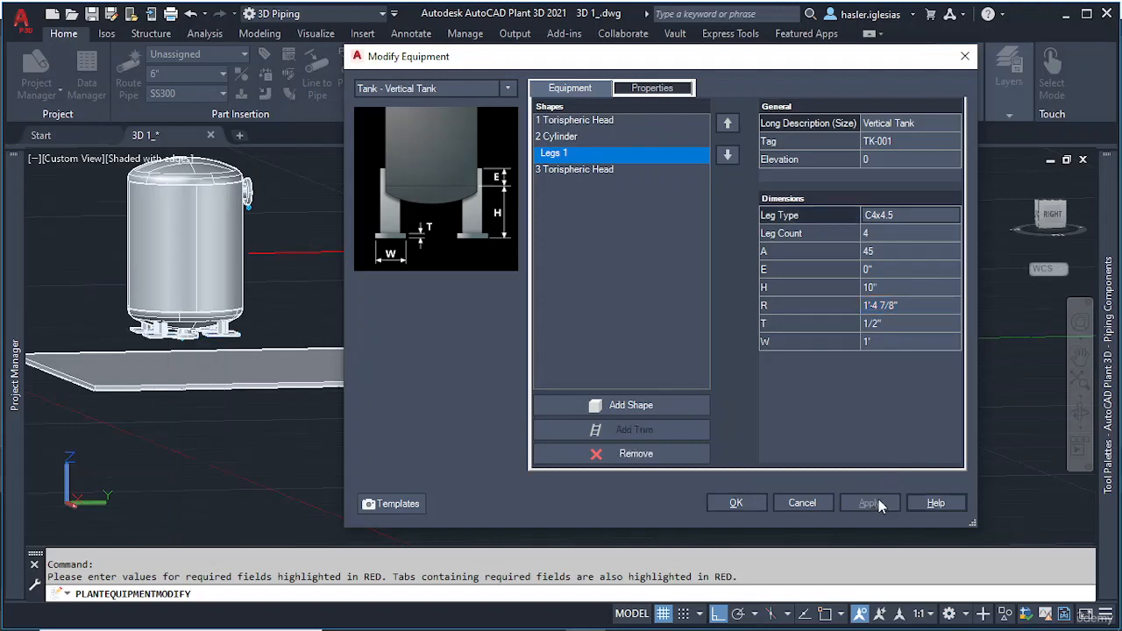
{"action": "left_click", "coordinate": [908, 286]}
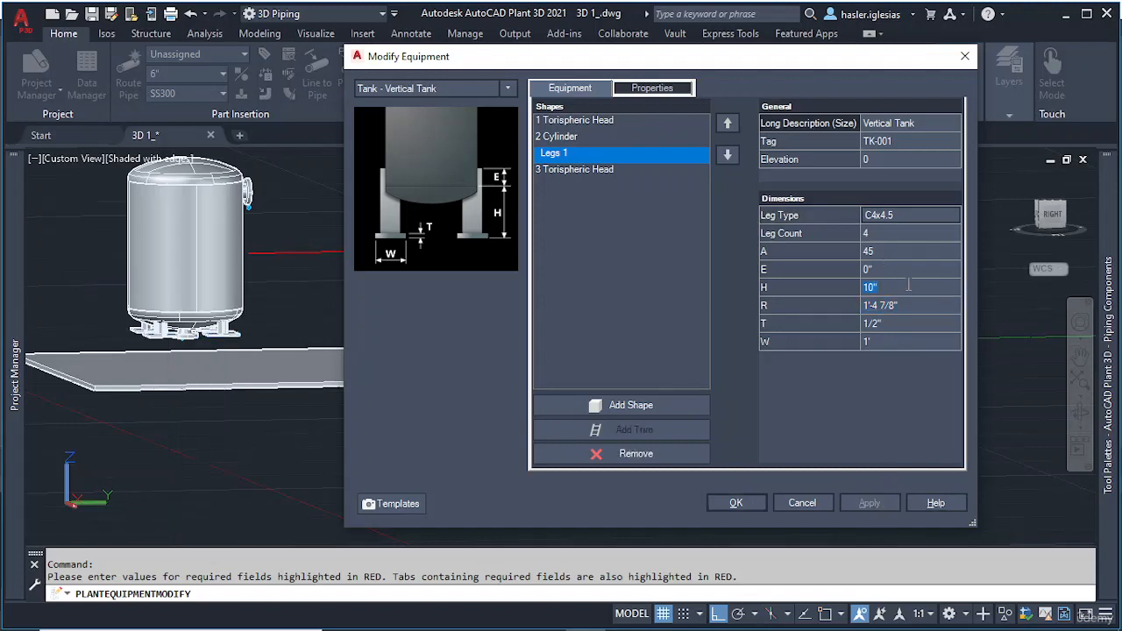
{"action": "key", "text": "Tab"}
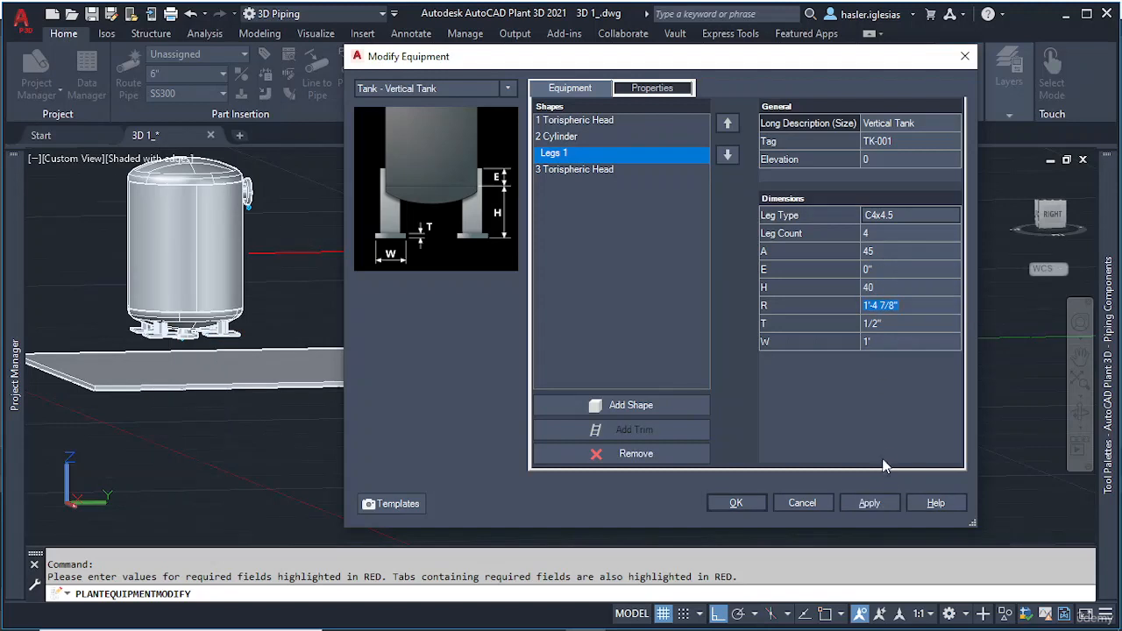
{"action": "left_click", "coordinate": [885, 503]}
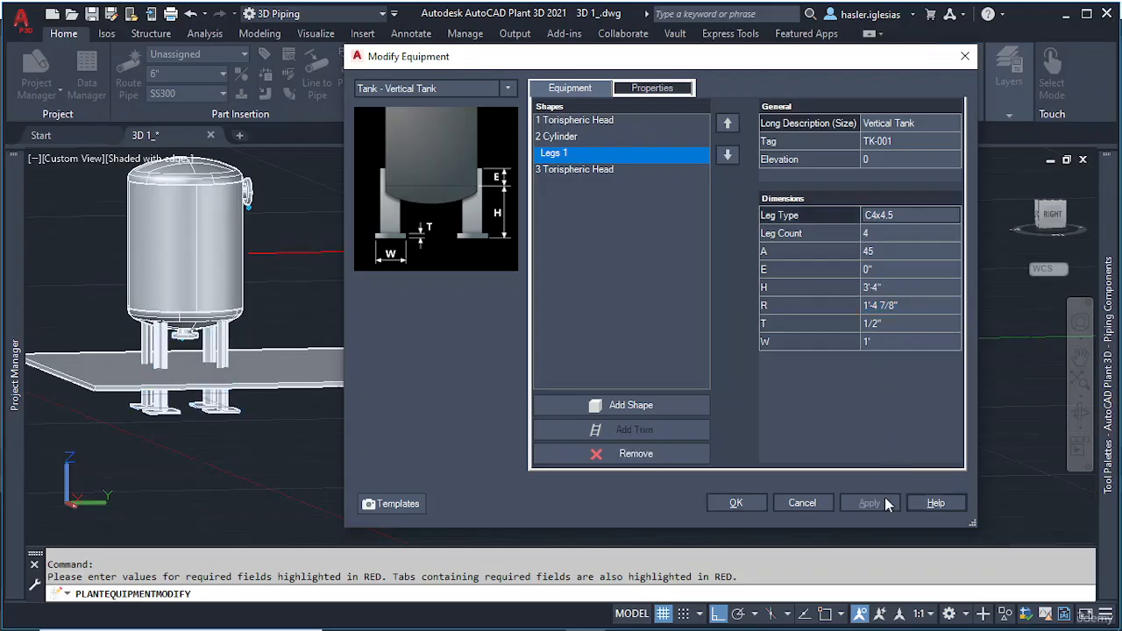
Step: Try leg height H values of 30 and 26 for the tank's legs
{"action": "left_click", "coordinate": [889, 287]}
{"action": "type", "text": "30"}
{"action": "key", "text": "Tab"}
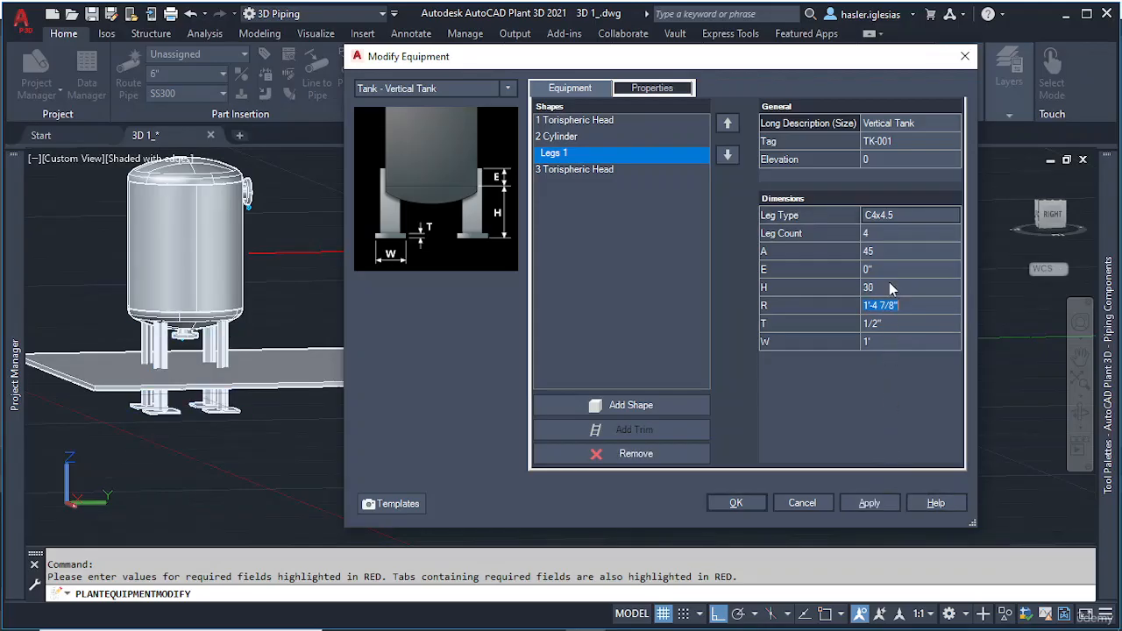
{"action": "left_click", "coordinate": [879, 501]}
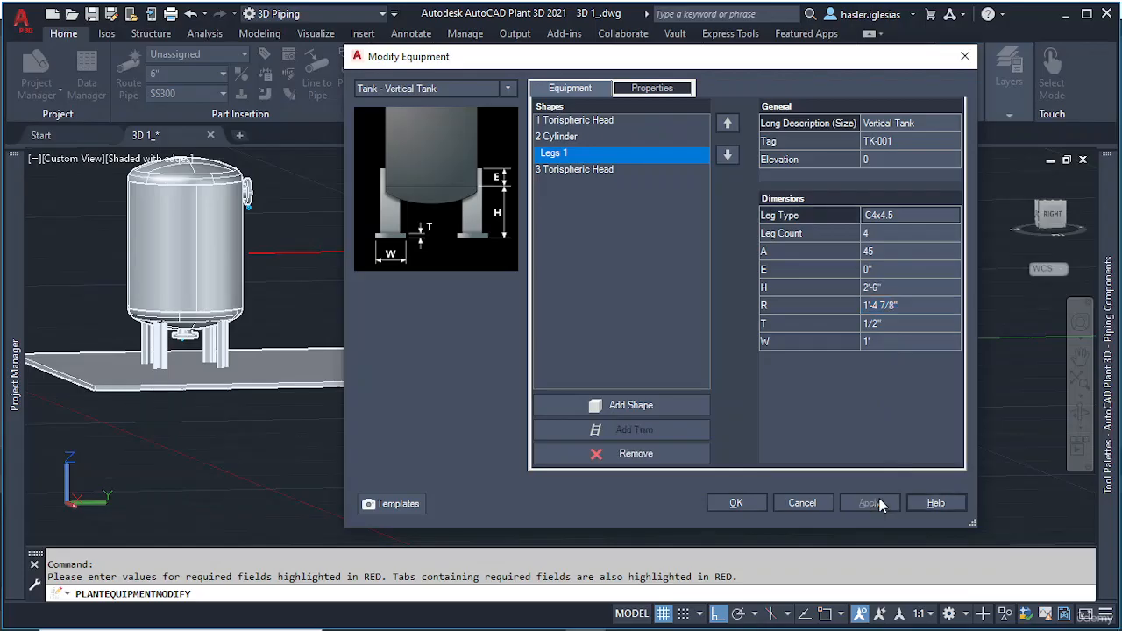
{"action": "left_click", "coordinate": [905, 290]}
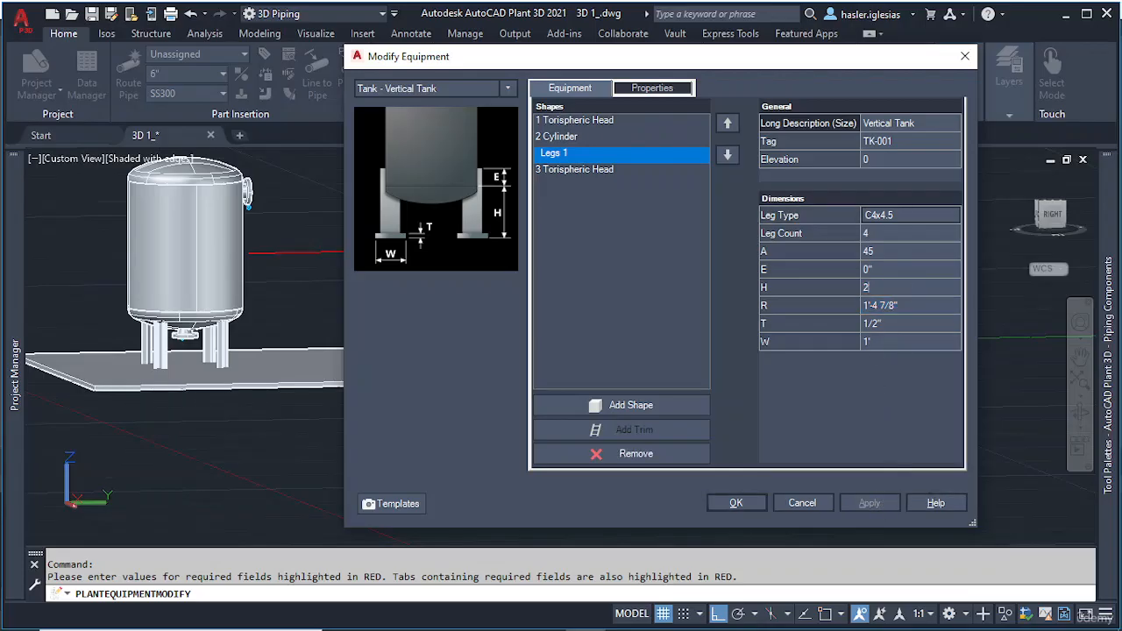
{"action": "left_click", "coordinate": [884, 506]}
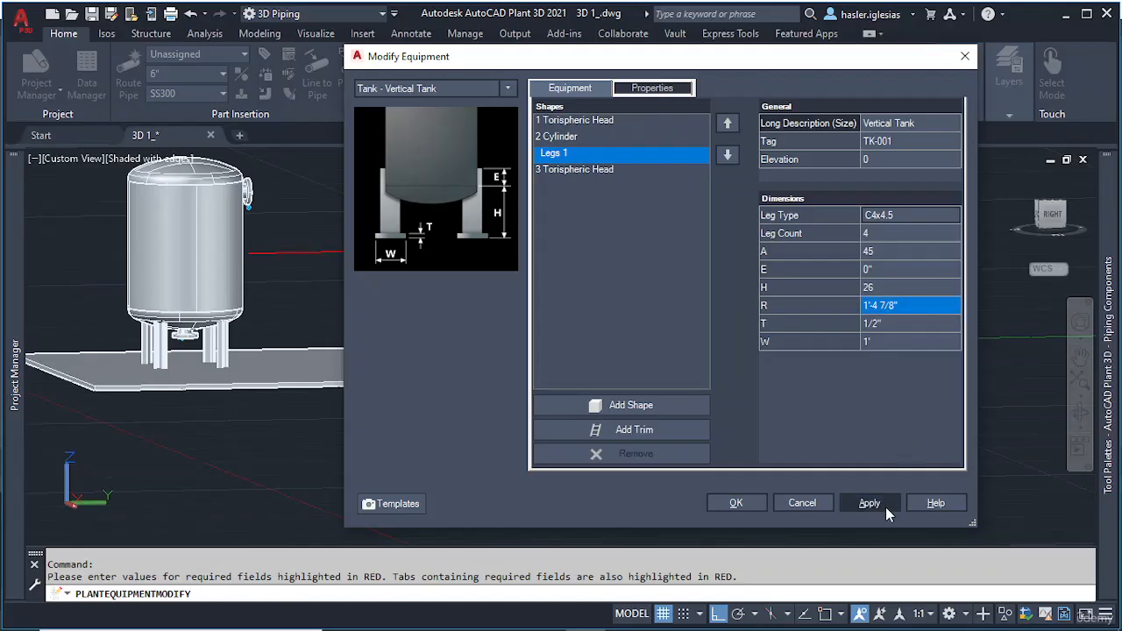
Step: Set the height H of the tank's legs to 22, trying 21 in between, and accept the equipment changes
{"action": "left_click", "coordinate": [888, 286]}
{"action": "type", "text": "22"}
{"action": "key", "text": "Tab"}
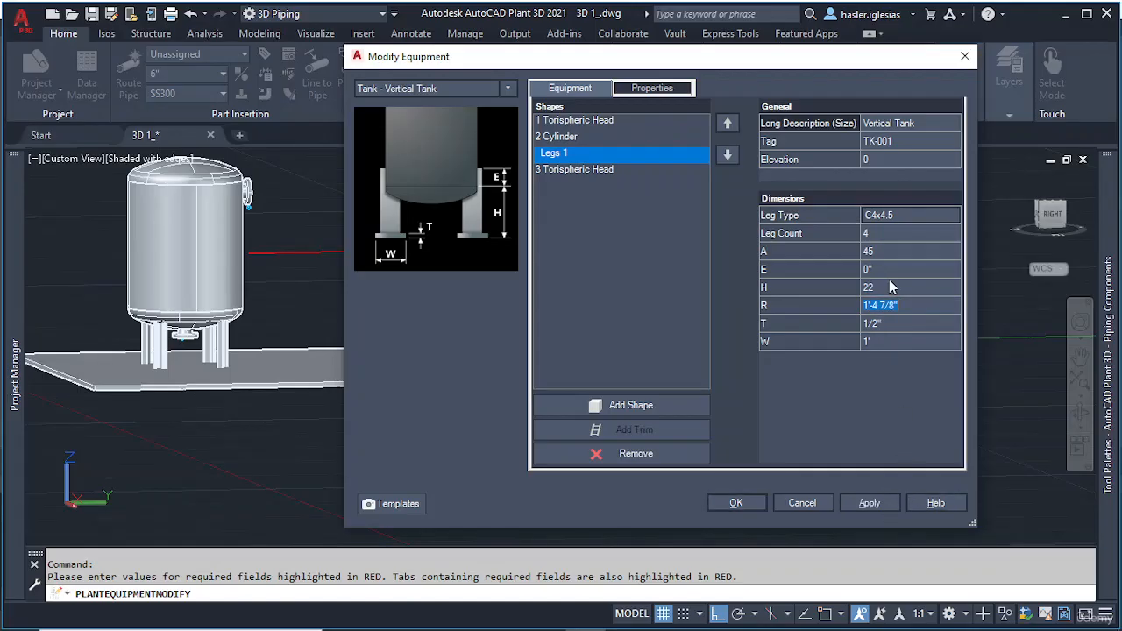
{"action": "left_click", "coordinate": [890, 503]}
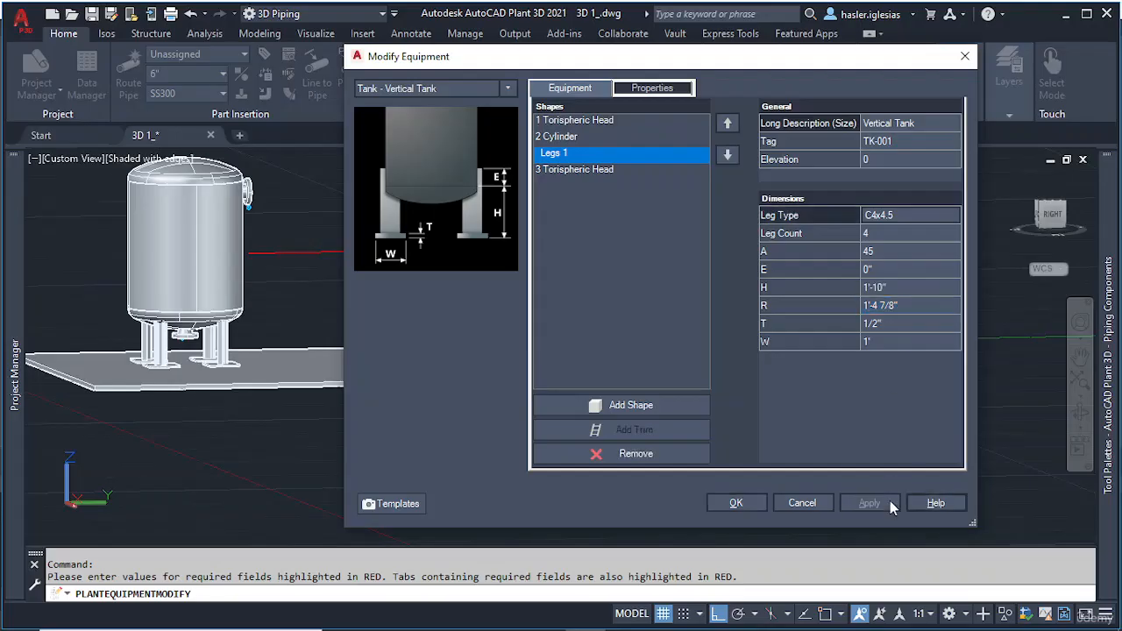
{"action": "left_click", "coordinate": [894, 287]}
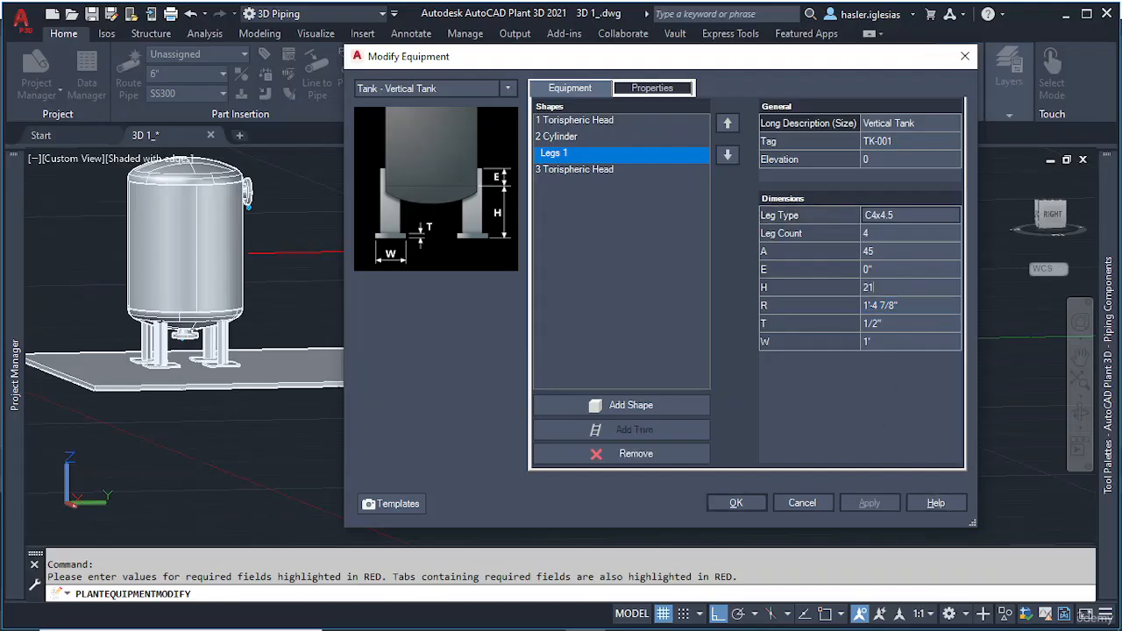
{"action": "left_click", "coordinate": [870, 504]}
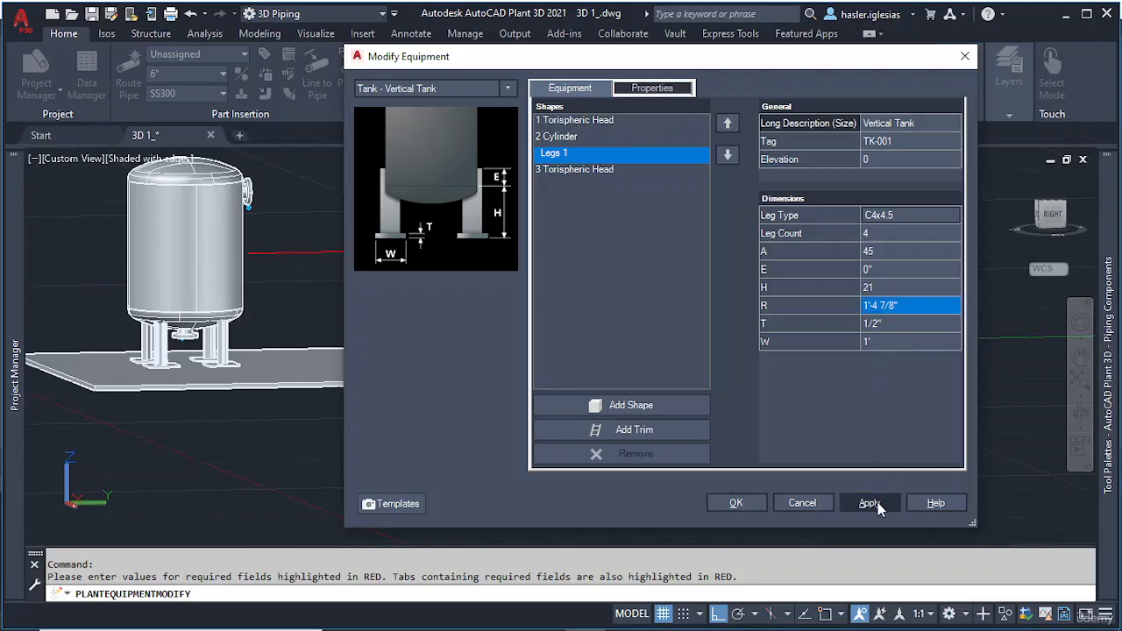
{"action": "left_click", "coordinate": [895, 288]}
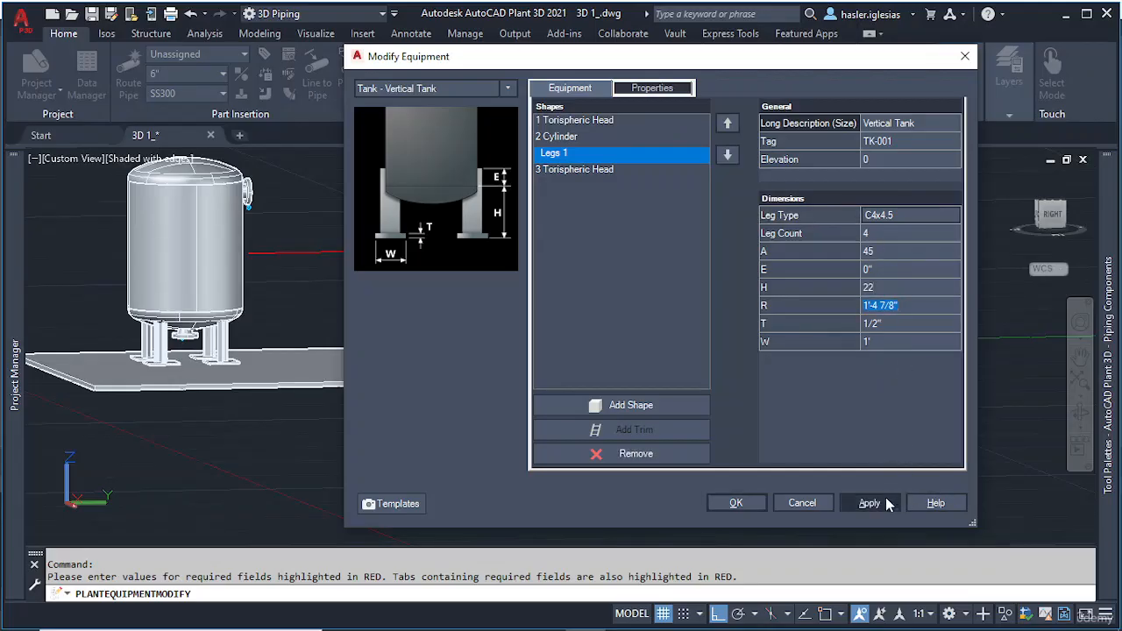
{"action": "left_click", "coordinate": [886, 503]}
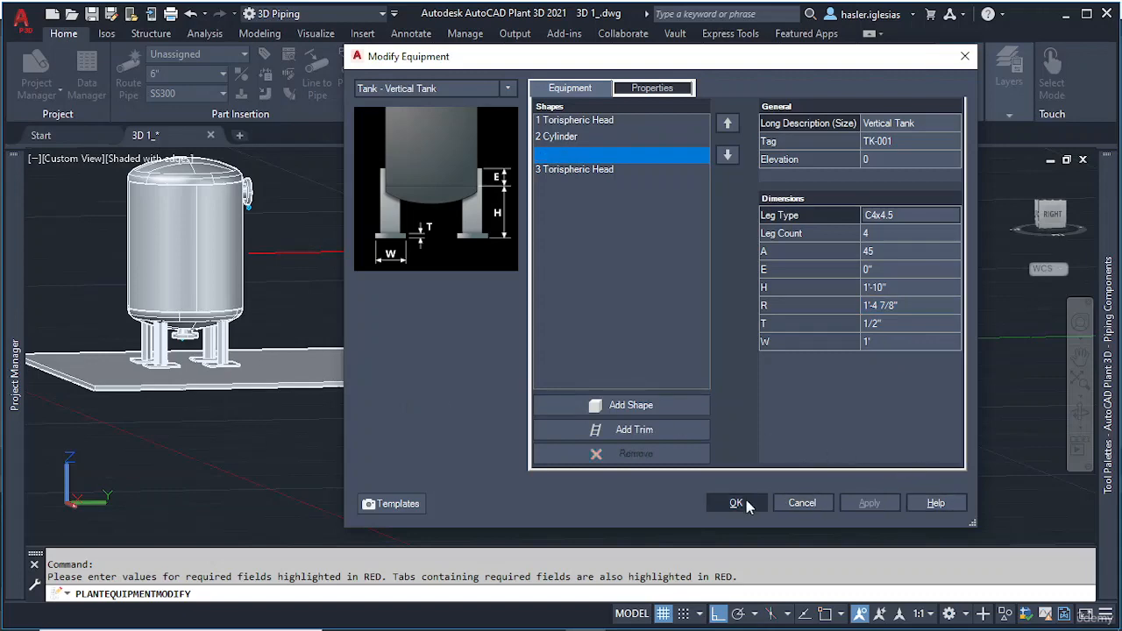
{"action": "left_click", "coordinate": [736, 503]}
{"action": "middle_click_drag", "start_coordinate": [168, 348], "coordinate": [295, 348]}
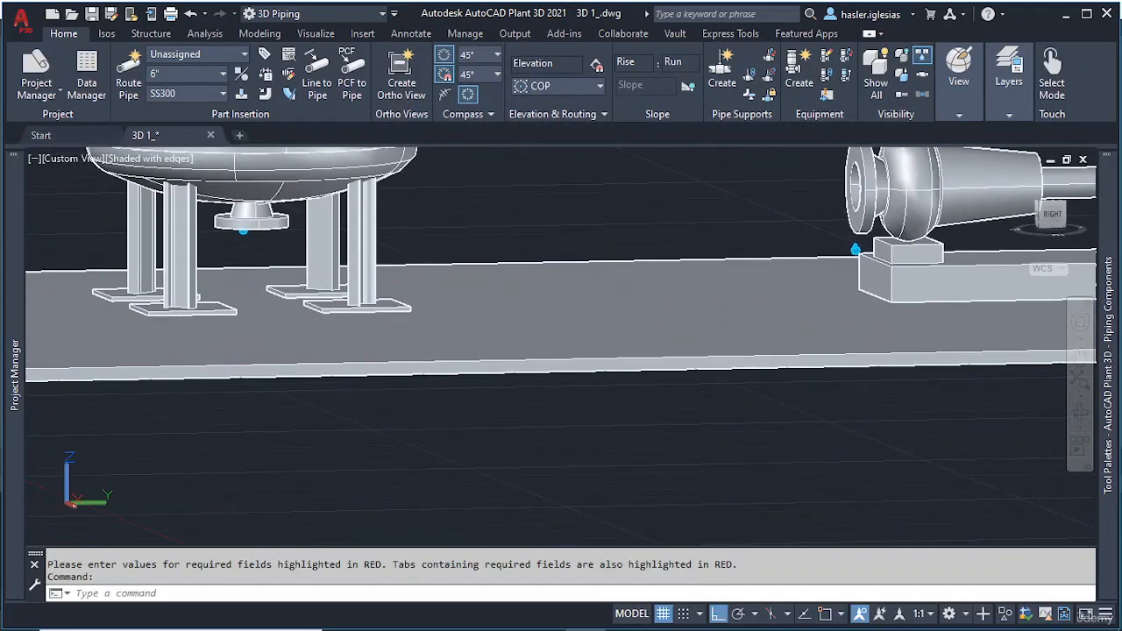
{"action": "mouse_move", "coordinate": [14, 219]}
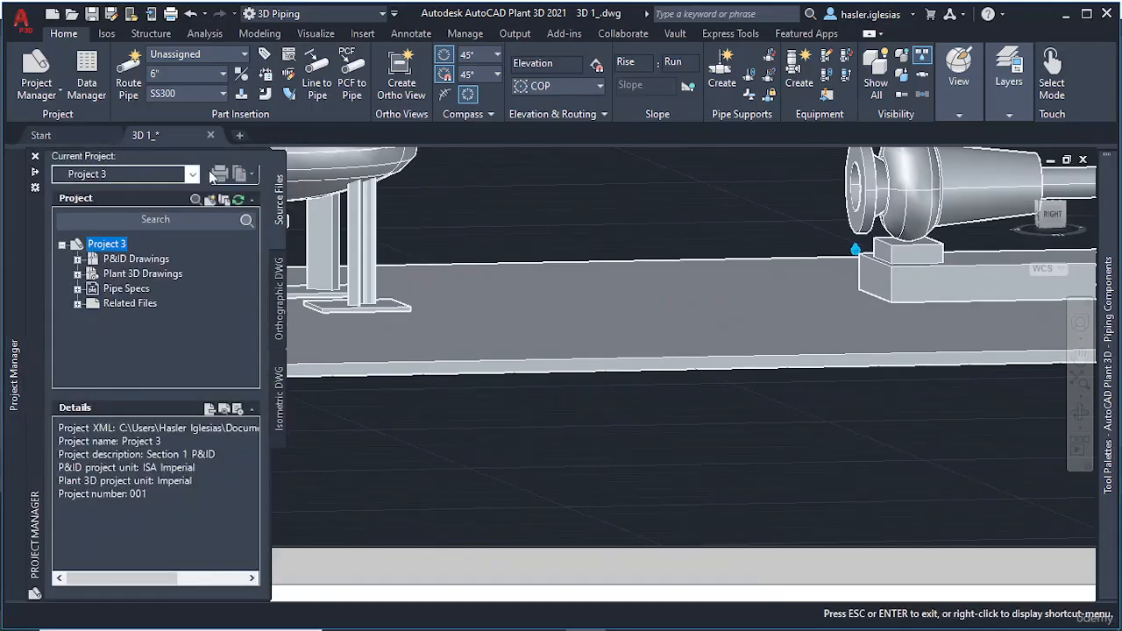
{"action": "left_click", "coordinate": [35, 174]}
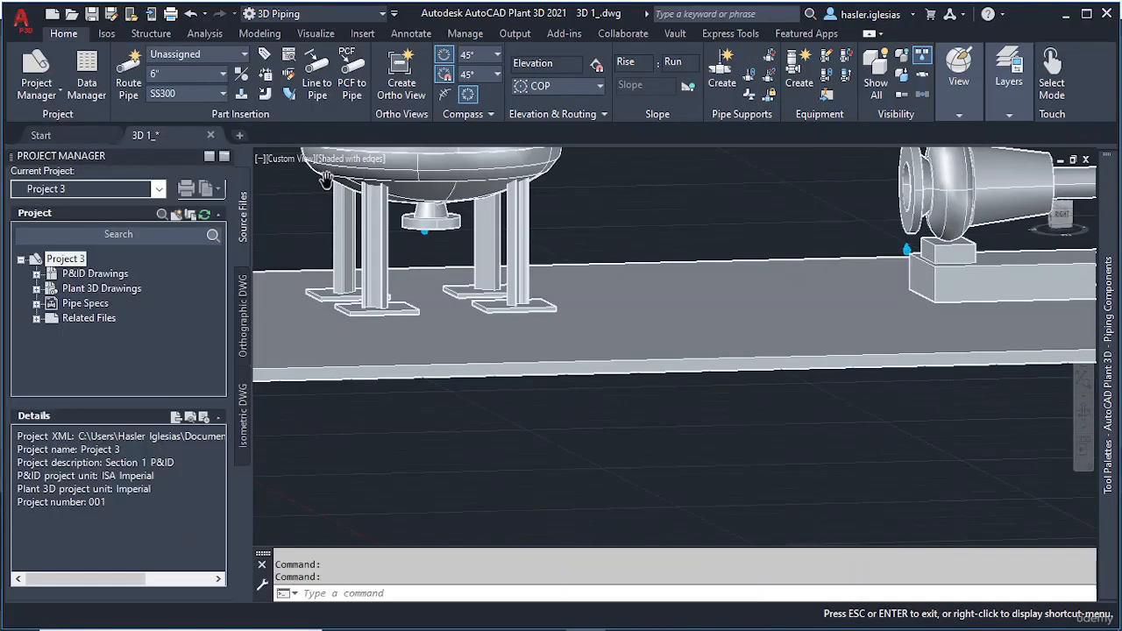
{"action": "left_click", "coordinate": [207, 159]}
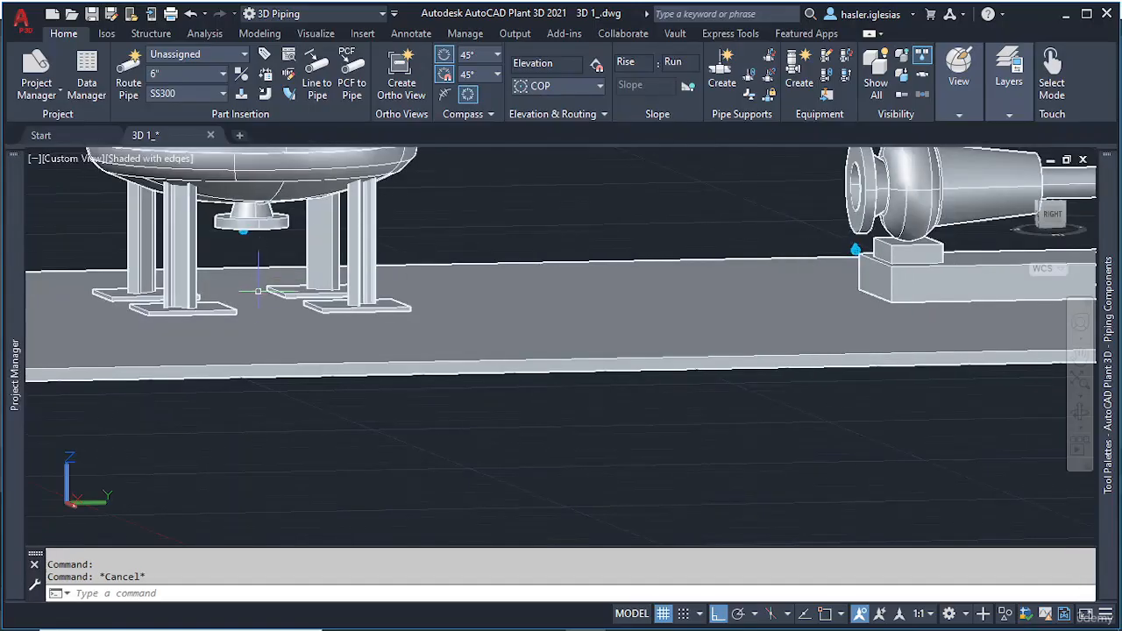
Step: Lengthen the floor slab by stretching its short edge beside the tank outward, away from the pump
{"action": "mouse_move", "coordinate": [252, 309]}
{"action": "middle_mouse_down", "text": "shift"}
{"action": "mouse_move", "coordinate": [233, 326]}
{"action": "mouse_move", "coordinate": [243, 308]}
{"action": "mouse_move", "coordinate": [249, 319]}
{"action": "middle_mouse_up", "text": "shift"}
{"action": "scroll", "coordinate": [256, 316], "scroll_direction": "down", "scroll_amount": 2}
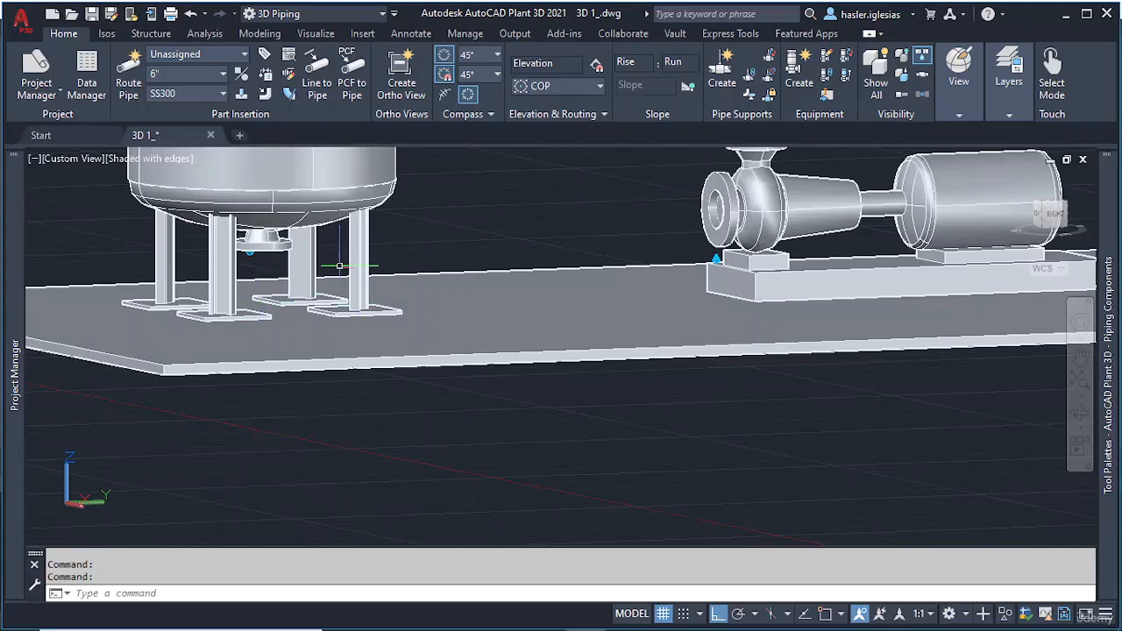
{"action": "scroll", "coordinate": [339, 265], "scroll_direction": "down", "scroll_amount": 2}
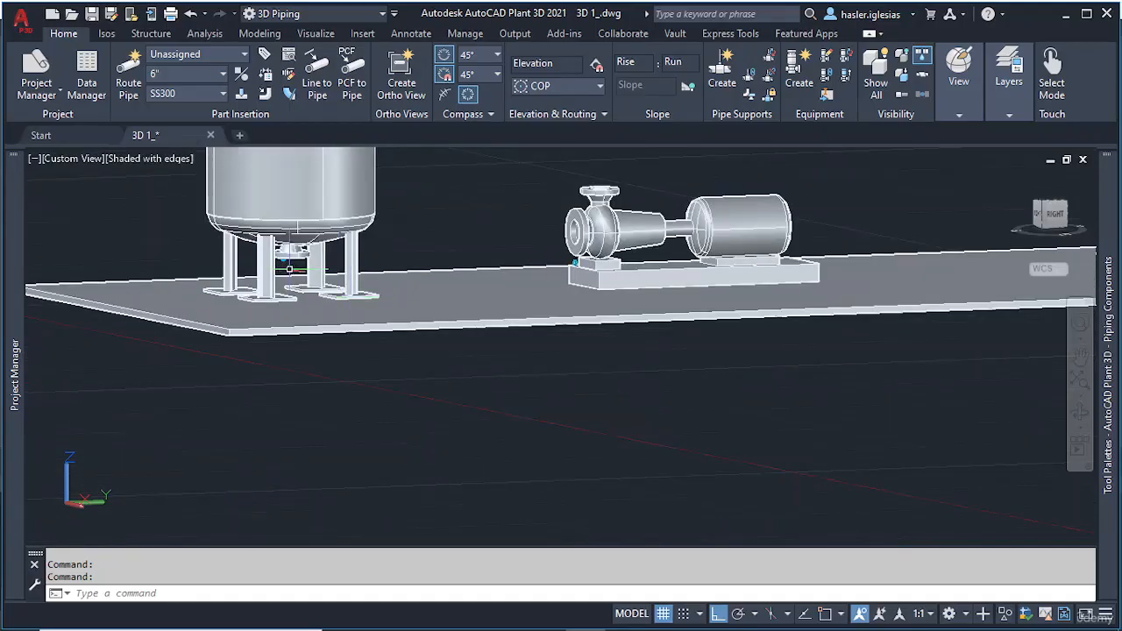
{"action": "middle_click_drag", "start_coordinate": [289, 252], "coordinate": [282, 316], "text": "shift"}
{"action": "scroll", "coordinate": [280, 315], "scroll_direction": "down", "scroll_amount": 3}
{"action": "left_click", "coordinate": [251, 334]}
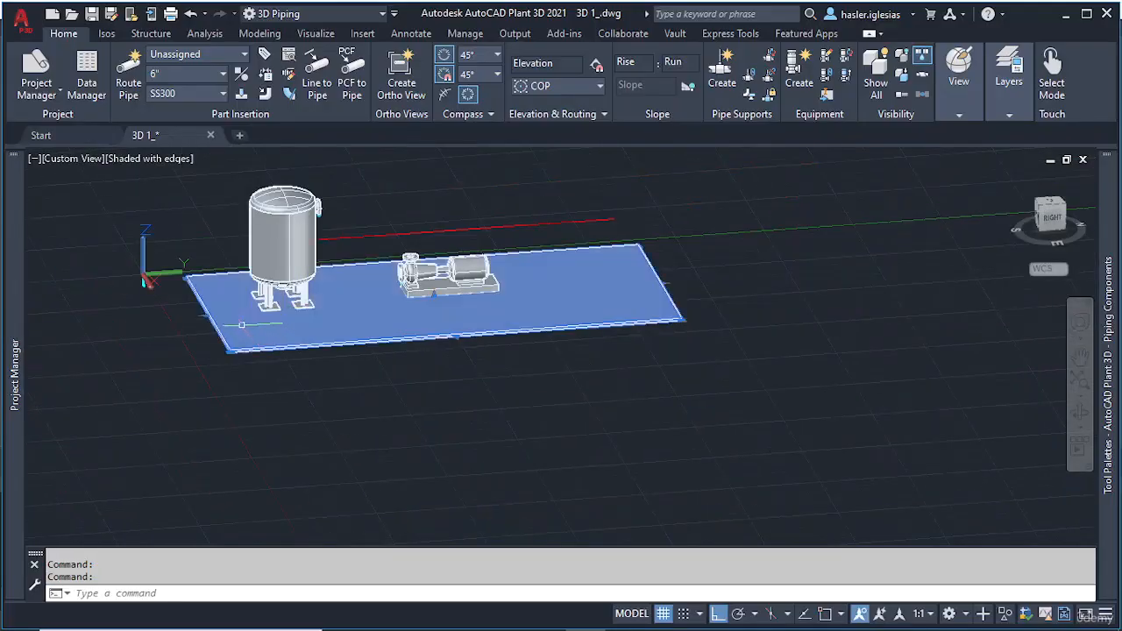
{"action": "left_click", "coordinate": [207, 314]}
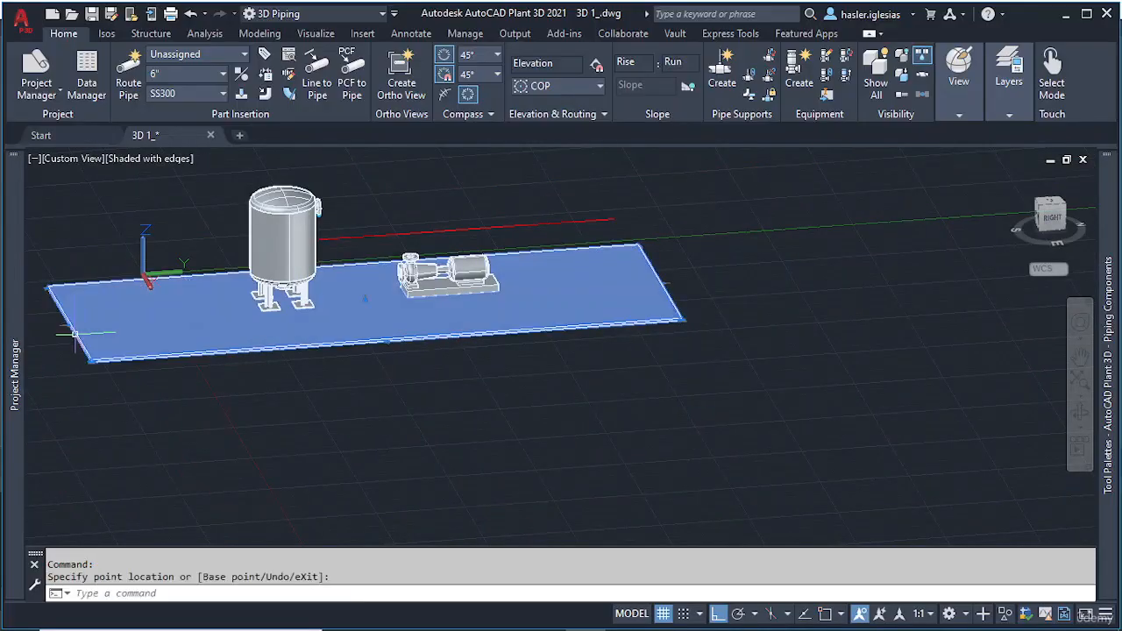
{"action": "key", "text": "Escape"}
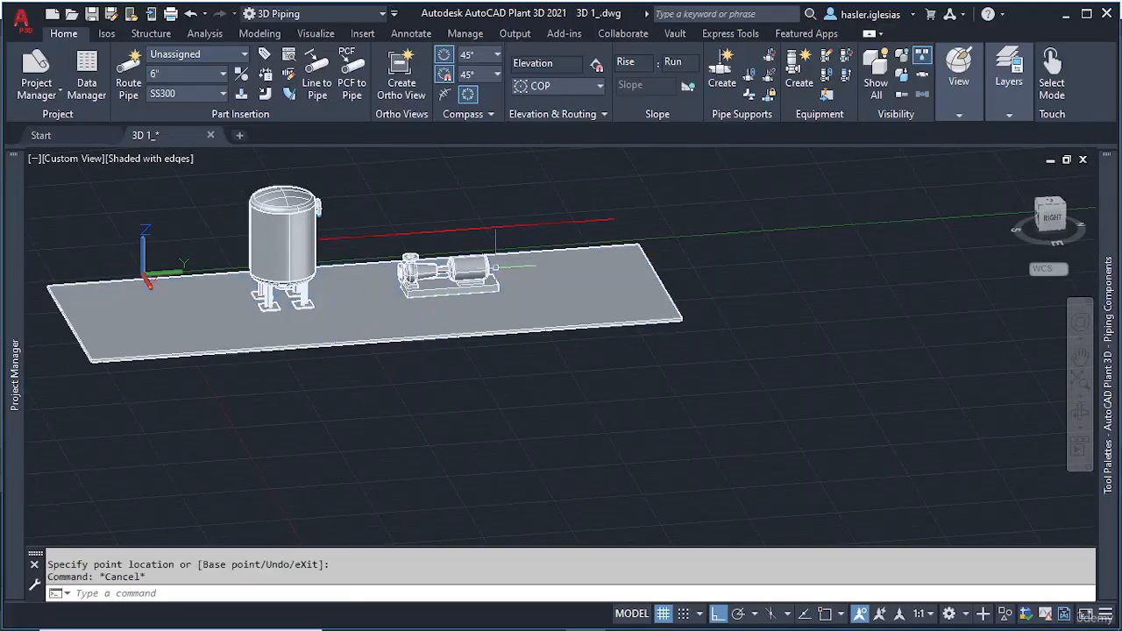
Step: Start a new piece of equipment and choose Box Type Heater as its type
{"action": "left_click", "coordinate": [794, 77]}
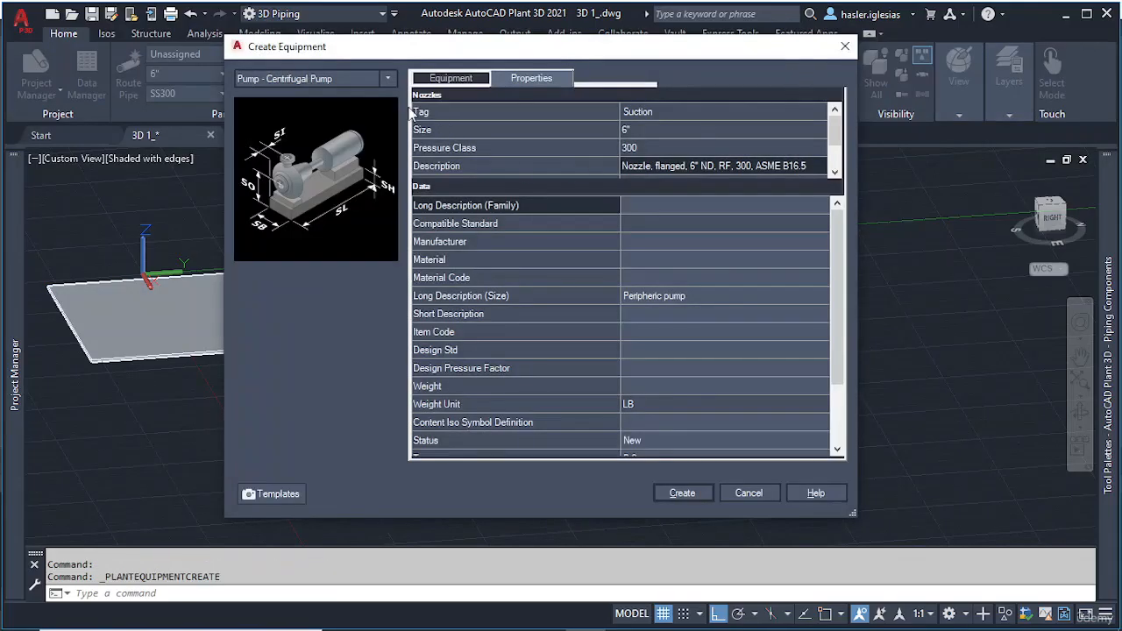
{"action": "left_click", "coordinate": [388, 80]}
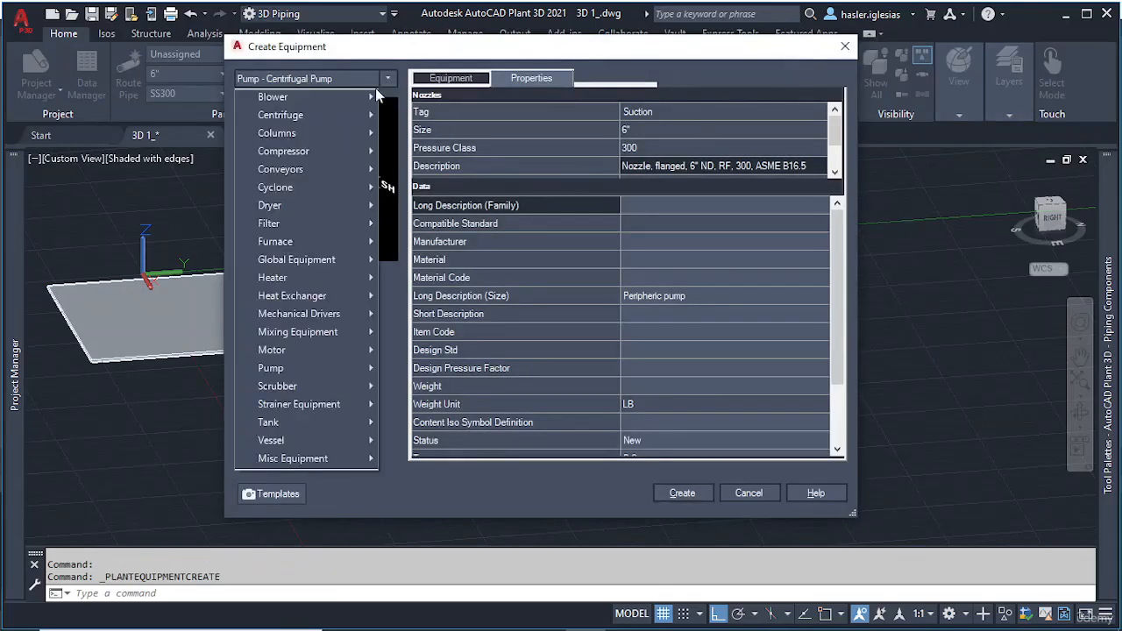
{"action": "mouse_move", "coordinate": [298, 409]}
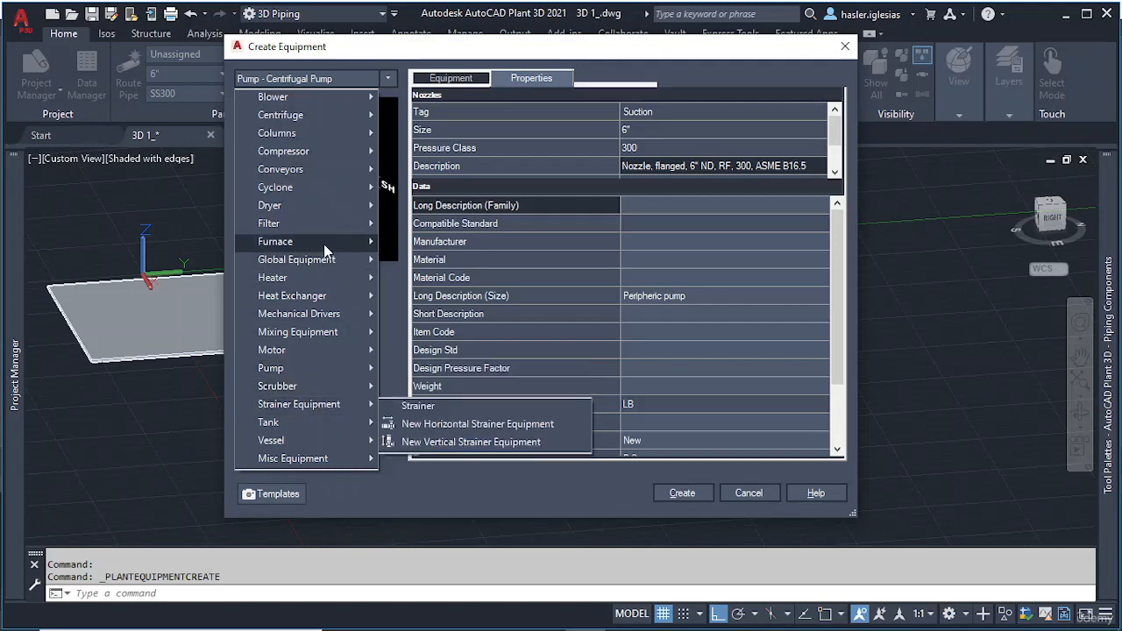
{"action": "mouse_move", "coordinate": [307, 281]}
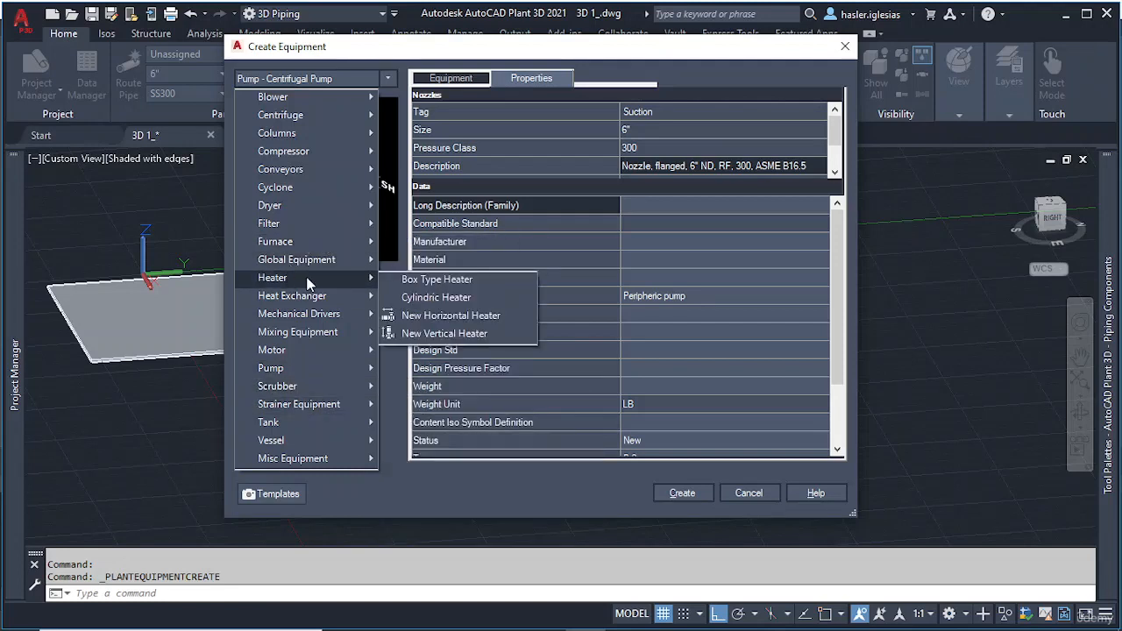
{"action": "left_click", "coordinate": [422, 280]}
Step: Assign the tag F-001 to the heater, with type F and number 001
{"action": "left_click", "coordinate": [451, 78]}
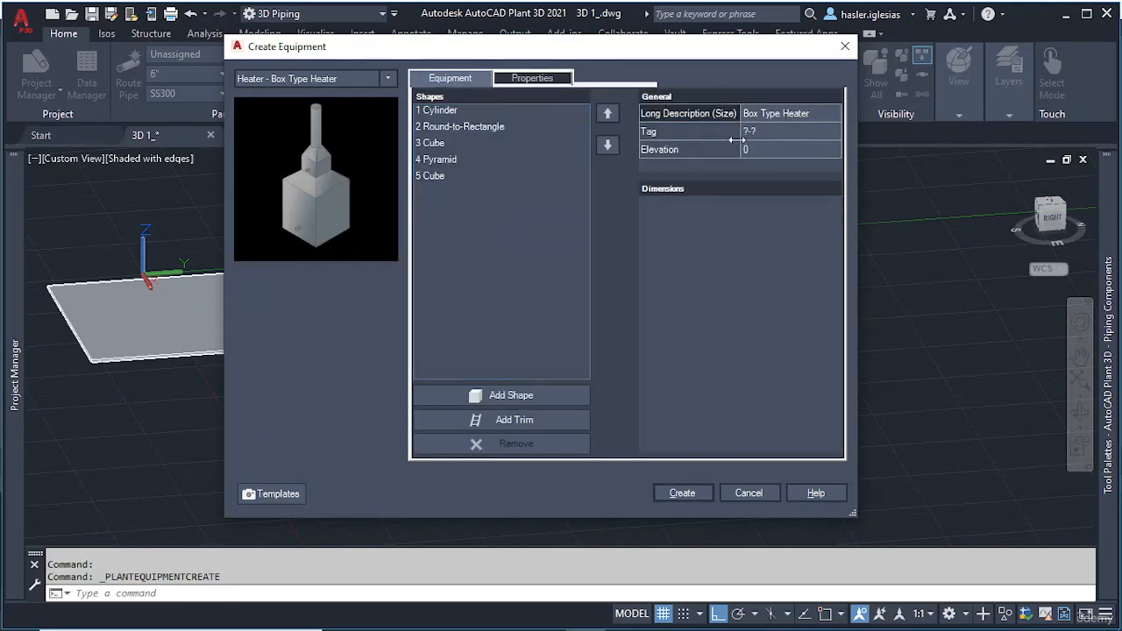
{"action": "left_click", "coordinate": [781, 132]}
{"action": "left_click", "coordinate": [765, 311]}
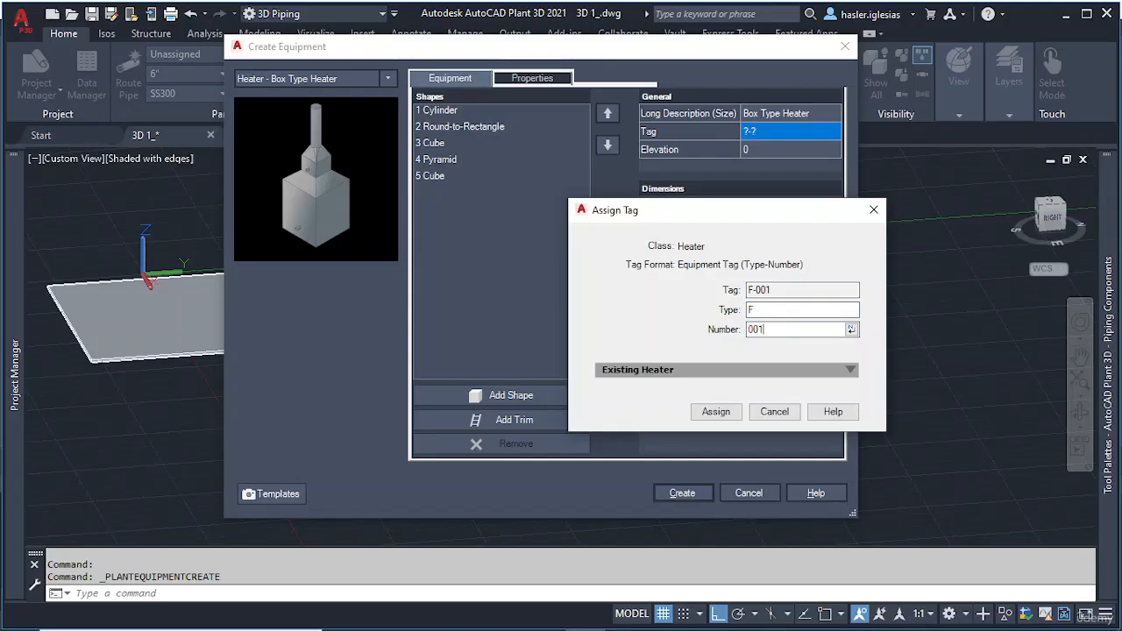
{"action": "left_click", "coordinate": [715, 411]}
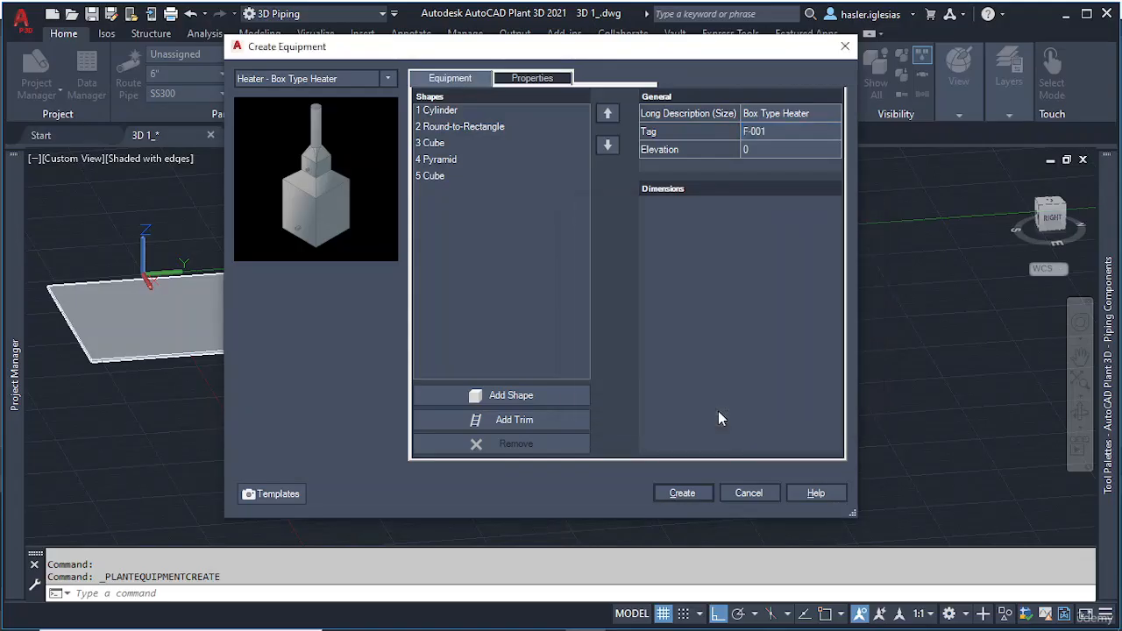
{"action": "left_click", "coordinate": [518, 80]}
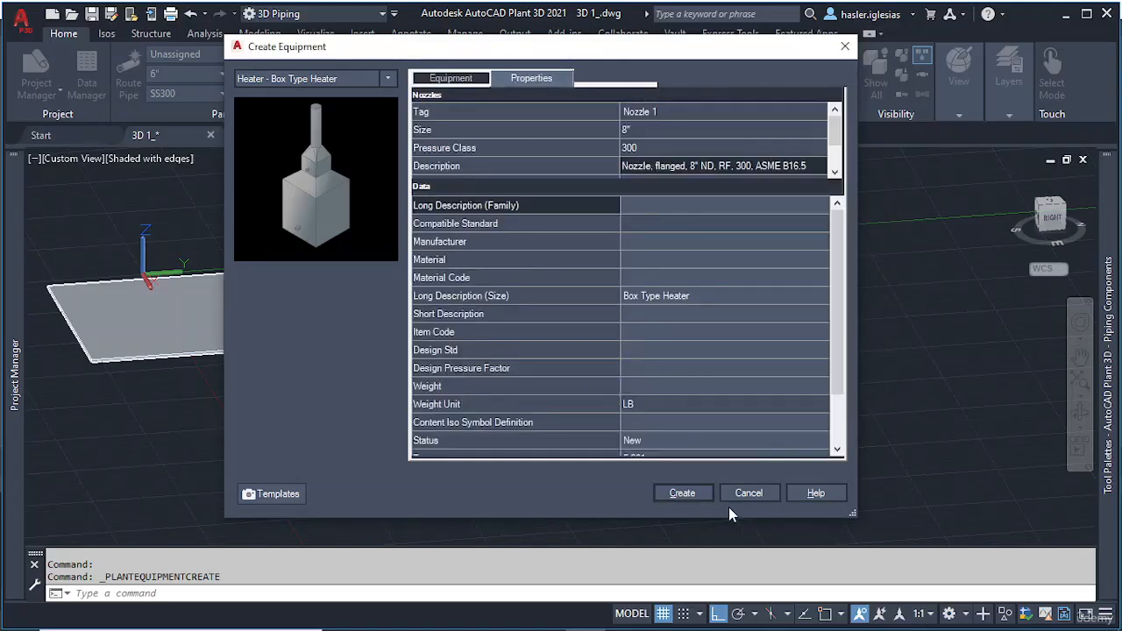
{"action": "left_click", "coordinate": [692, 496]}
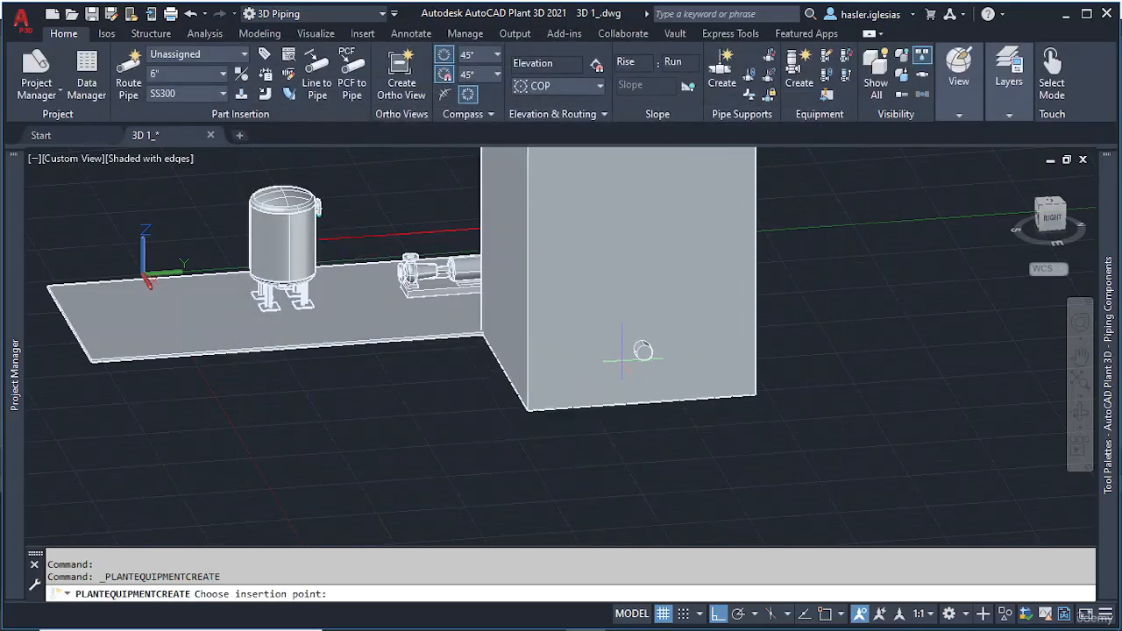
{"action": "scroll", "coordinate": [643, 351], "scroll_direction": "down", "scroll_amount": 4}
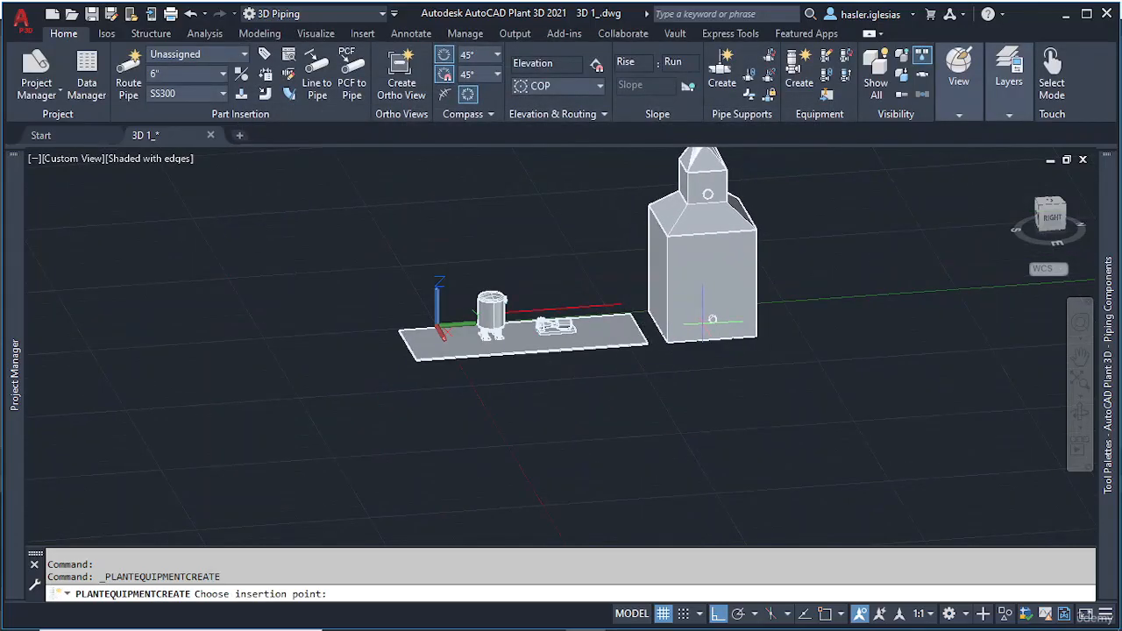
{"action": "scroll", "coordinate": [687, 324], "scroll_direction": "down", "scroll_amount": 3}
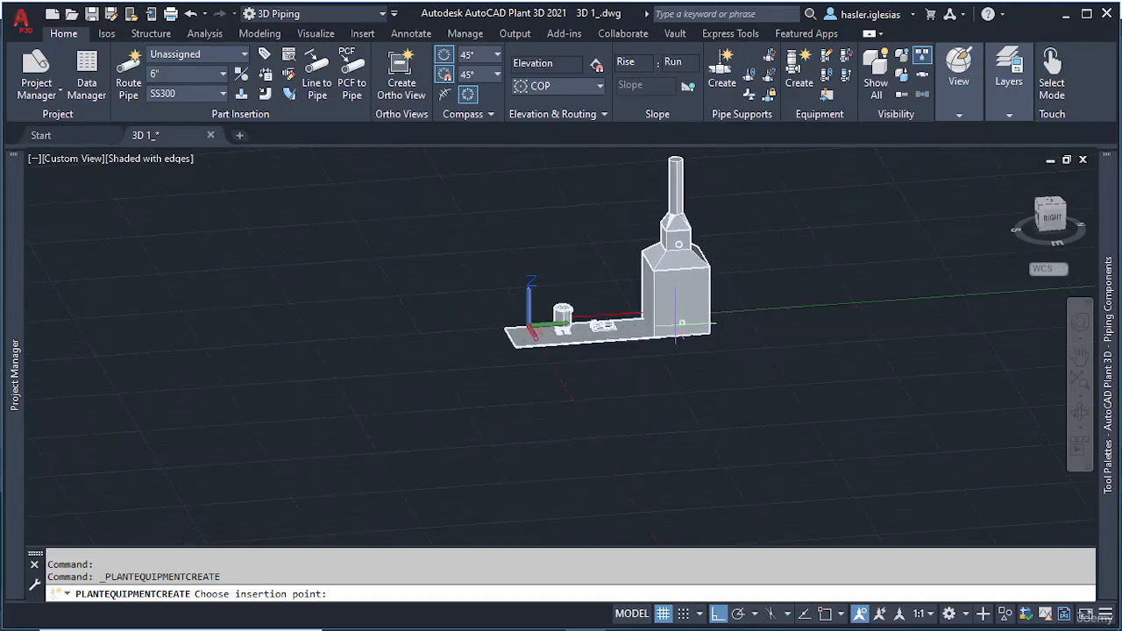
{"action": "scroll", "coordinate": [682, 325], "scroll_direction": "up", "scroll_amount": 4}
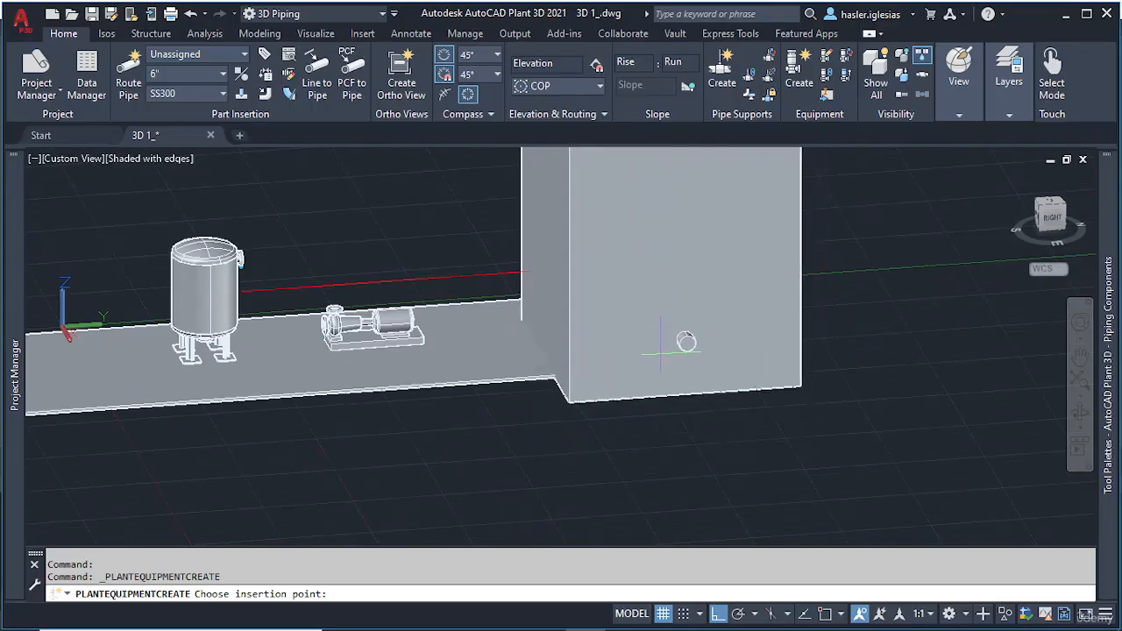
{"action": "left_click", "coordinate": [640, 319]}
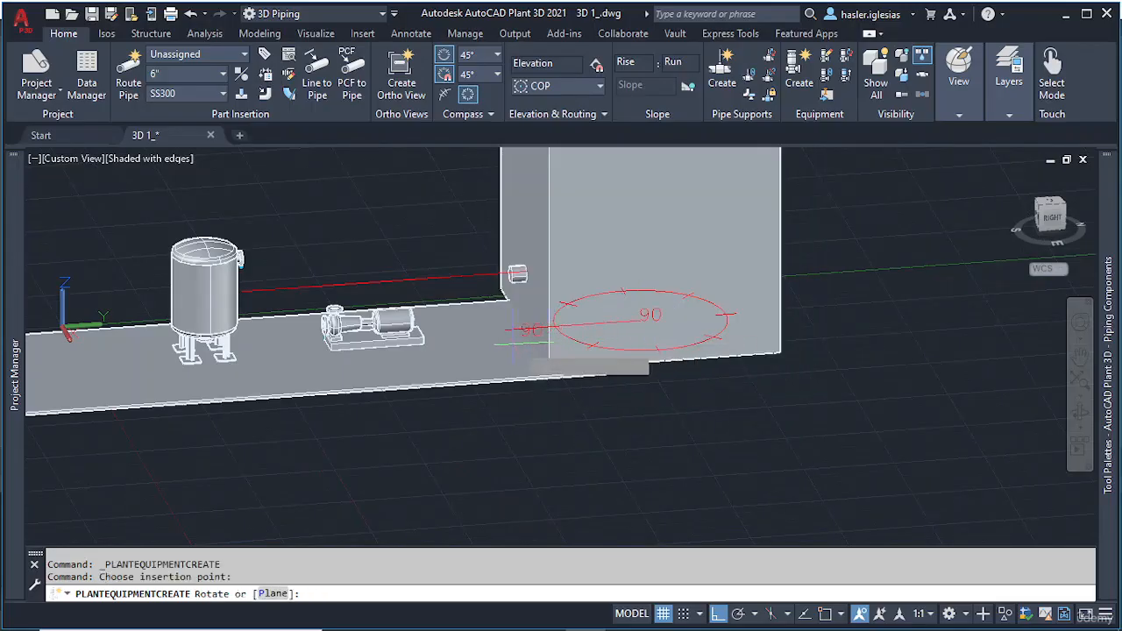
{"action": "scroll", "coordinate": [519, 314], "scroll_direction": "down", "scroll_amount": 4}
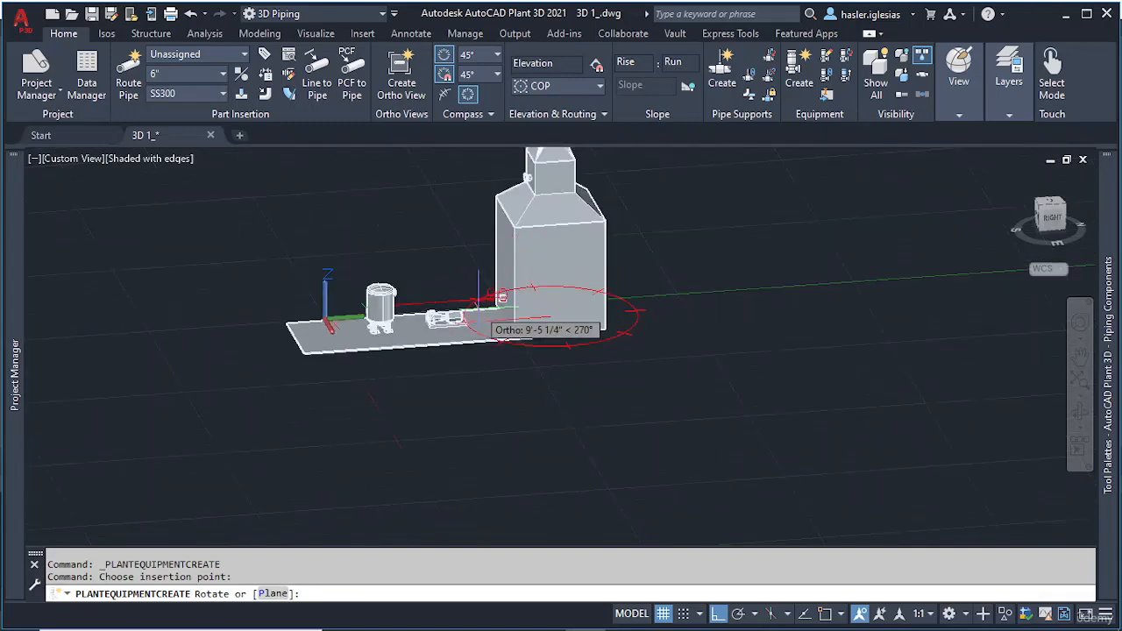
{"action": "key", "text": "Escape"}
Step: Extend the red guide line from the tank by stretching its free end well beyond the slab's short edge past the pump
{"action": "middle_click_drag", "start_coordinate": [550, 309], "coordinate": [556, 415], "text": "shift"}
{"action": "scroll", "coordinate": [525, 306], "scroll_direction": "up", "scroll_amount": 4}
{"action": "scroll", "coordinate": [526, 300], "scroll_direction": "up", "scroll_amount": 2}
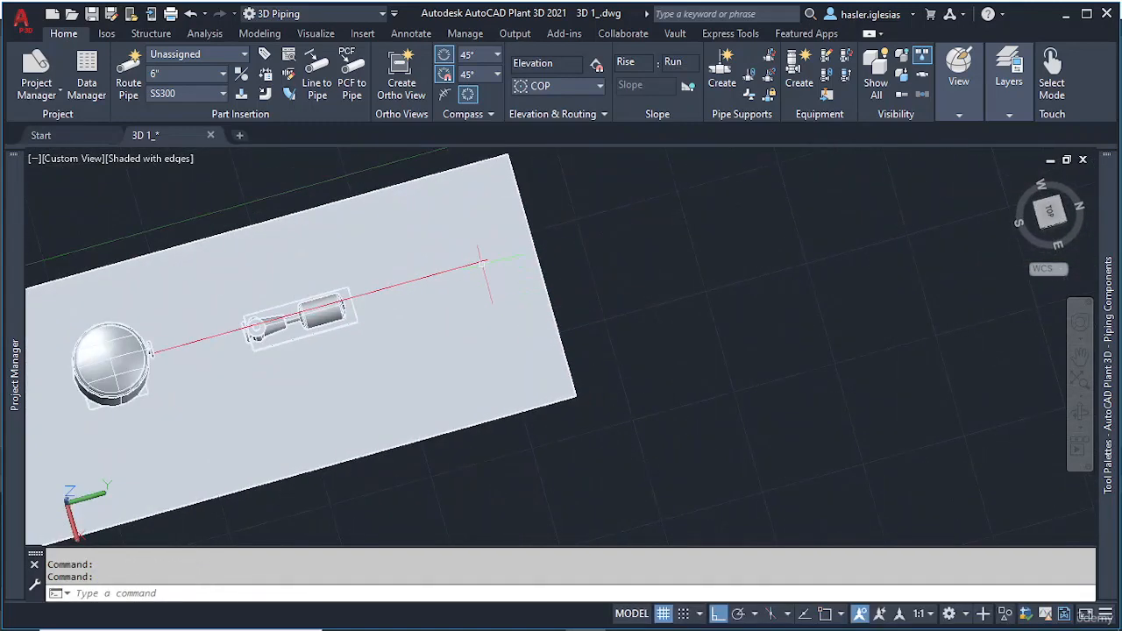
{"action": "left_click", "coordinate": [482, 263]}
{"action": "left_click", "coordinate": [489, 258]}
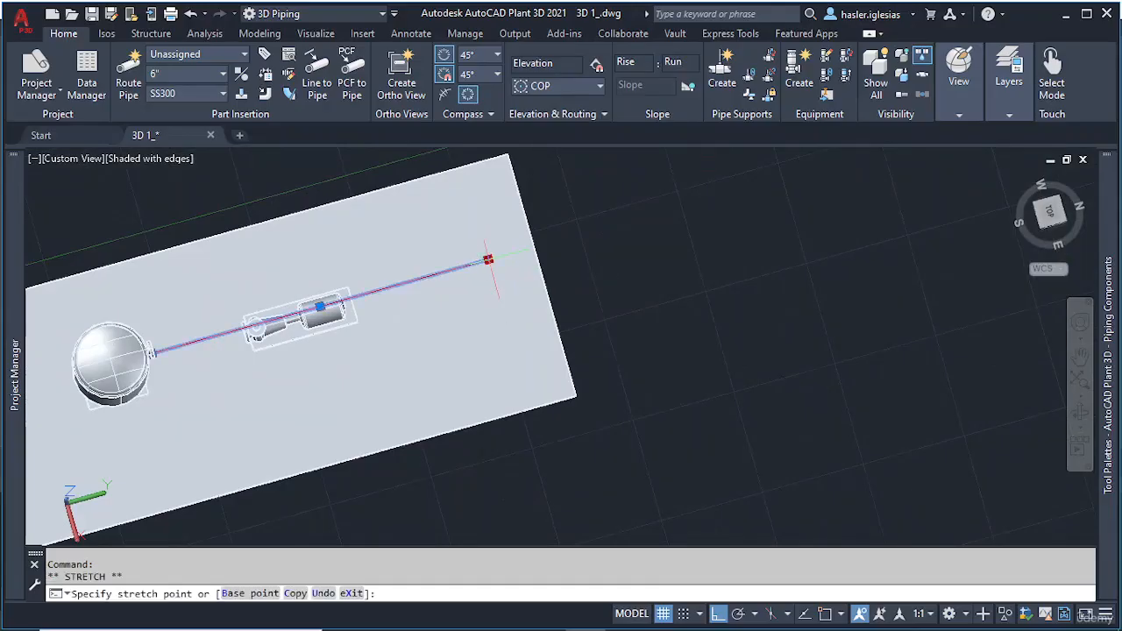
{"action": "left_click", "coordinate": [784, 177]}
{"action": "key", "text": "Escape"}
Step: Lengthen the floor slab by stretching its short edge on the pump side outward past the end of the red guide line
{"action": "left_click", "coordinate": [552, 283]}
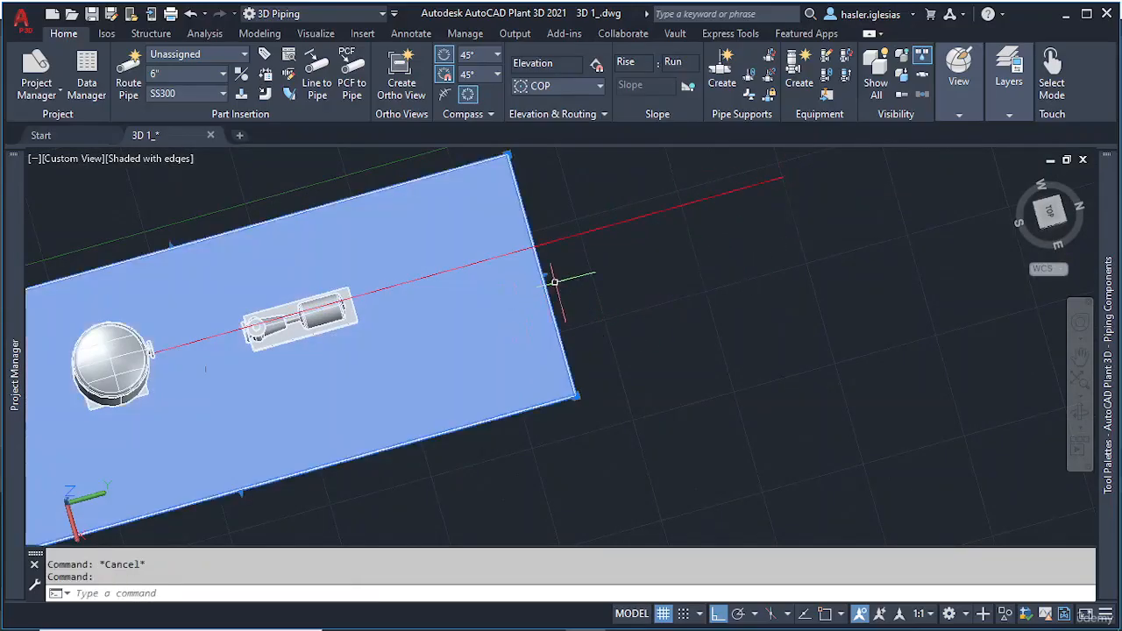
{"action": "left_click", "coordinate": [543, 274]}
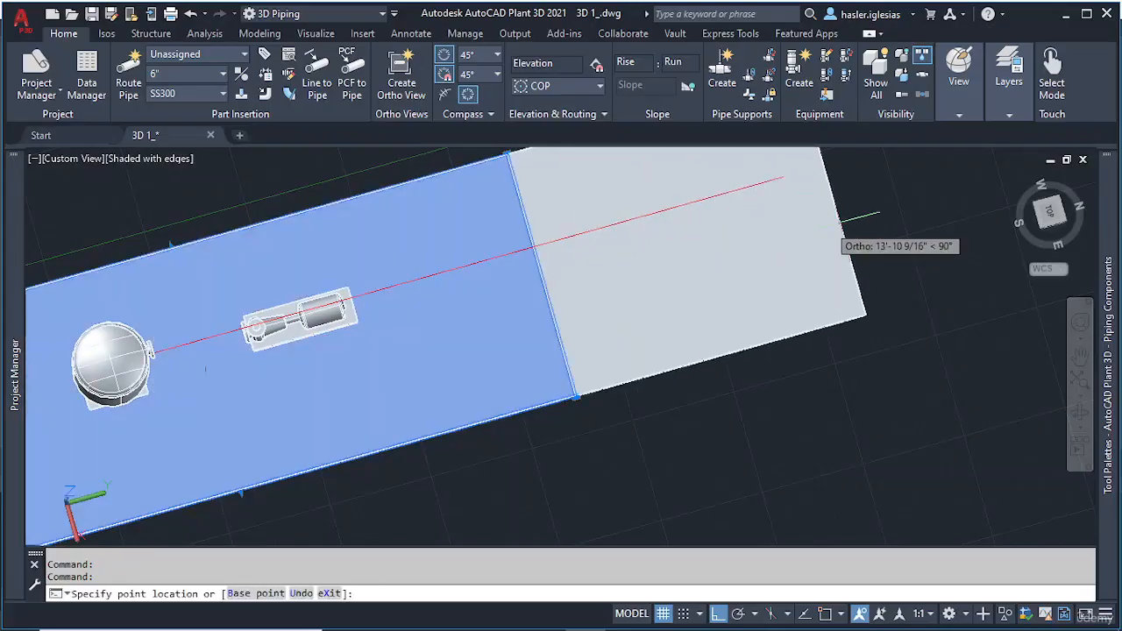
{"action": "scroll", "coordinate": [472, 428], "scroll_direction": "down", "scroll_amount": 4}
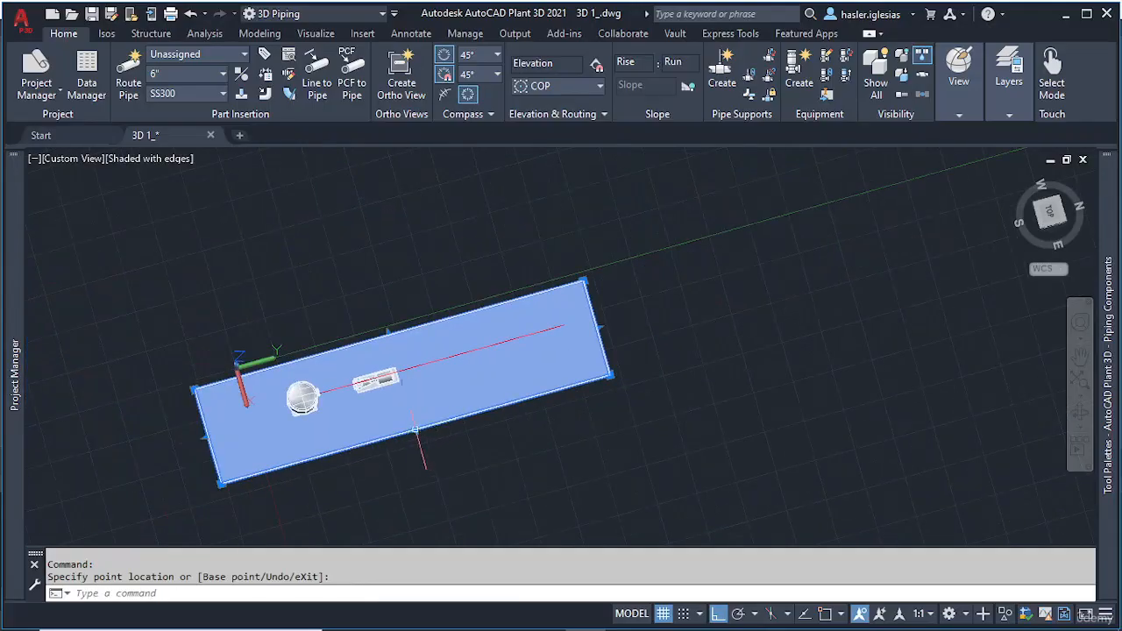
Step: Widen the floor slab by stretching both of its long edges outward
{"action": "left_click", "coordinate": [442, 513]}
{"action": "key", "text": "Escape"}
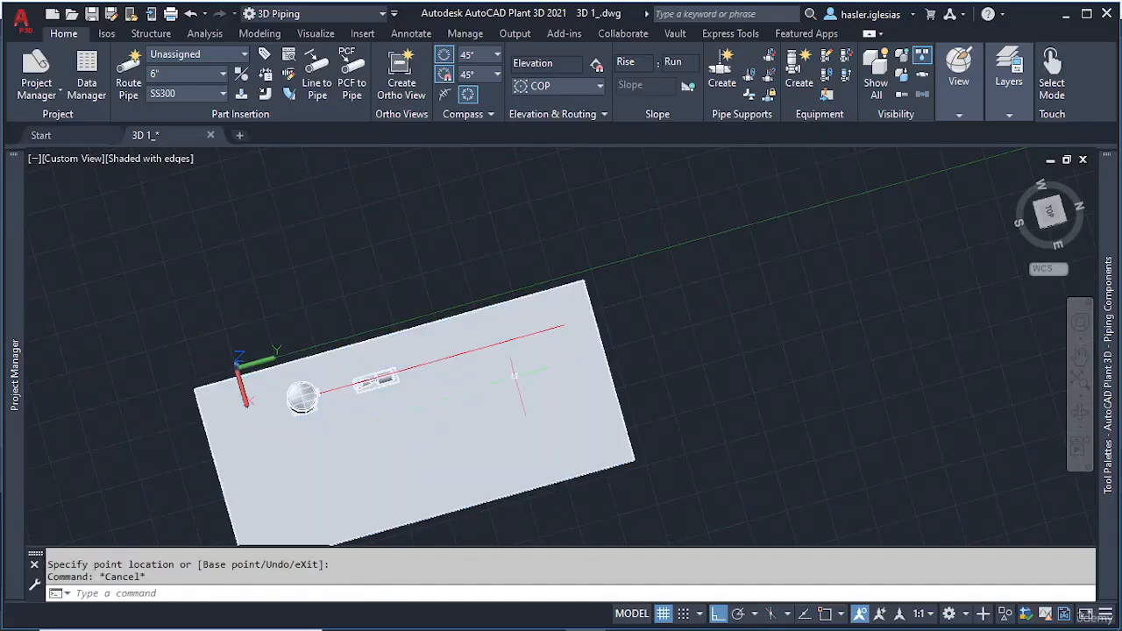
{"action": "left_click", "coordinate": [430, 337]}
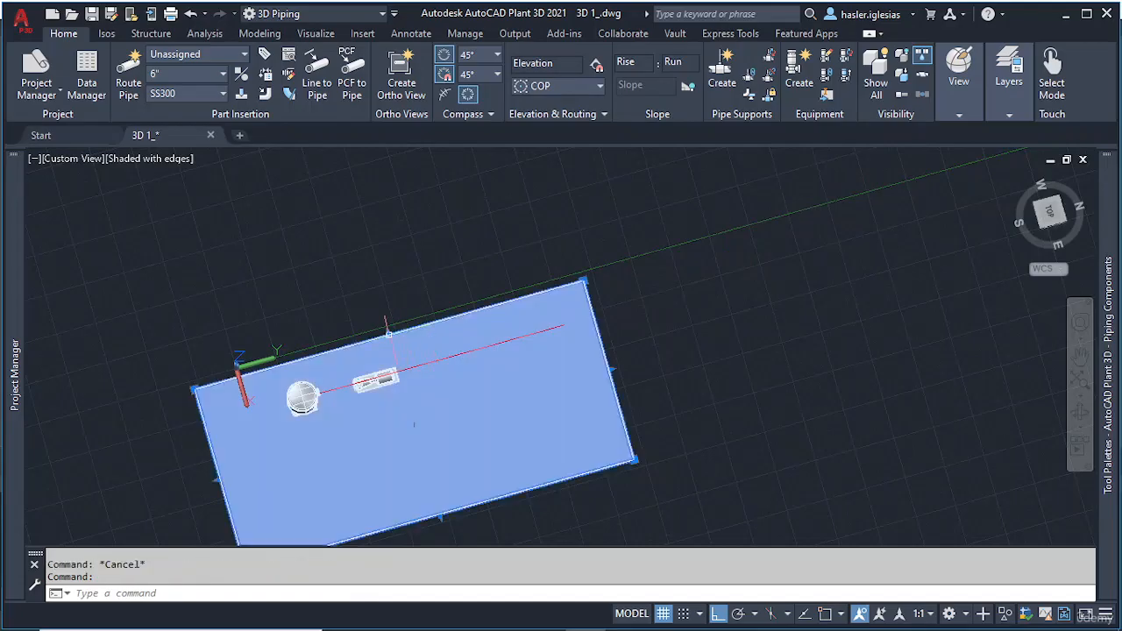
{"action": "left_click", "coordinate": [388, 333]}
{"action": "left_click", "coordinate": [377, 261]}
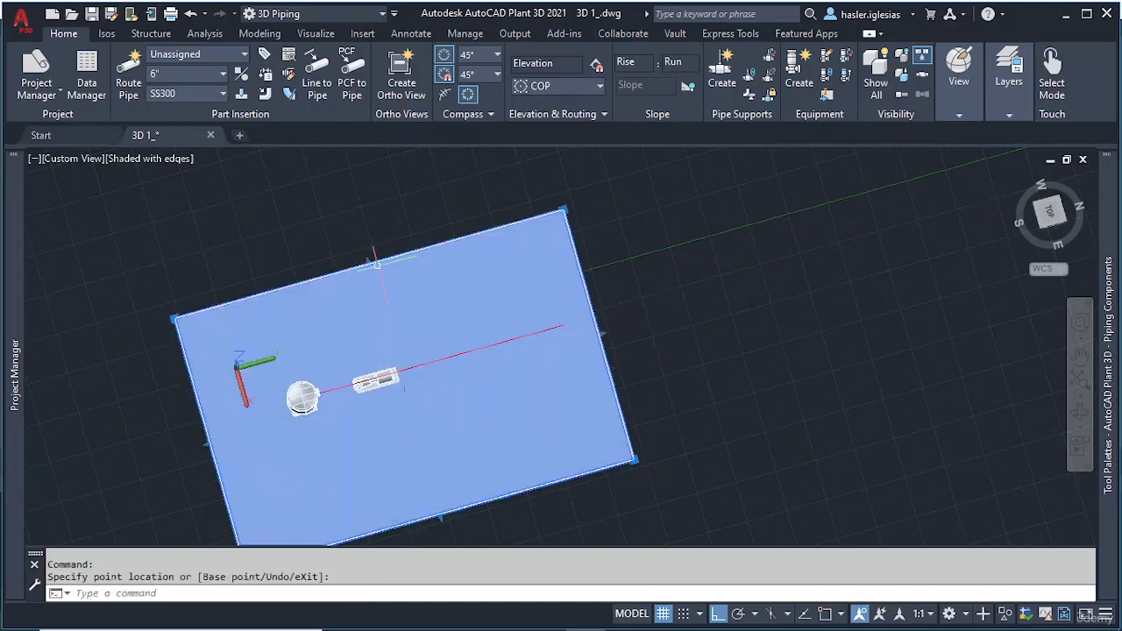
{"action": "key", "text": "Escape"}
Step: Start a new Box Type Heater and assign it the tag F-001, with type F and number 001
{"action": "left_click", "coordinate": [794, 84]}
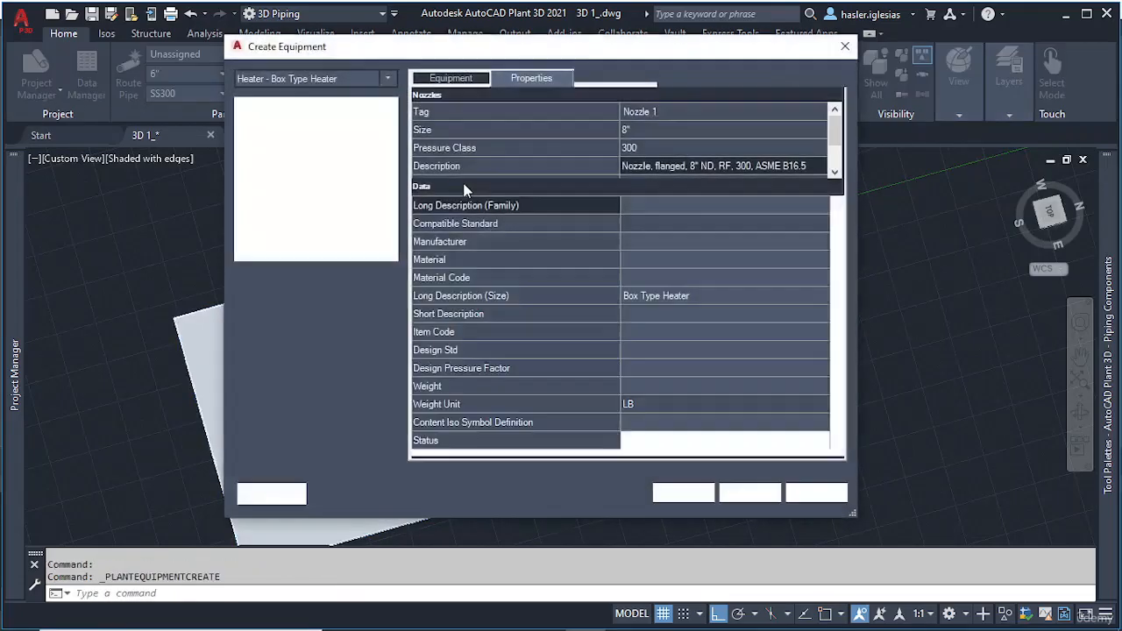
{"action": "left_click", "coordinate": [450, 79]}
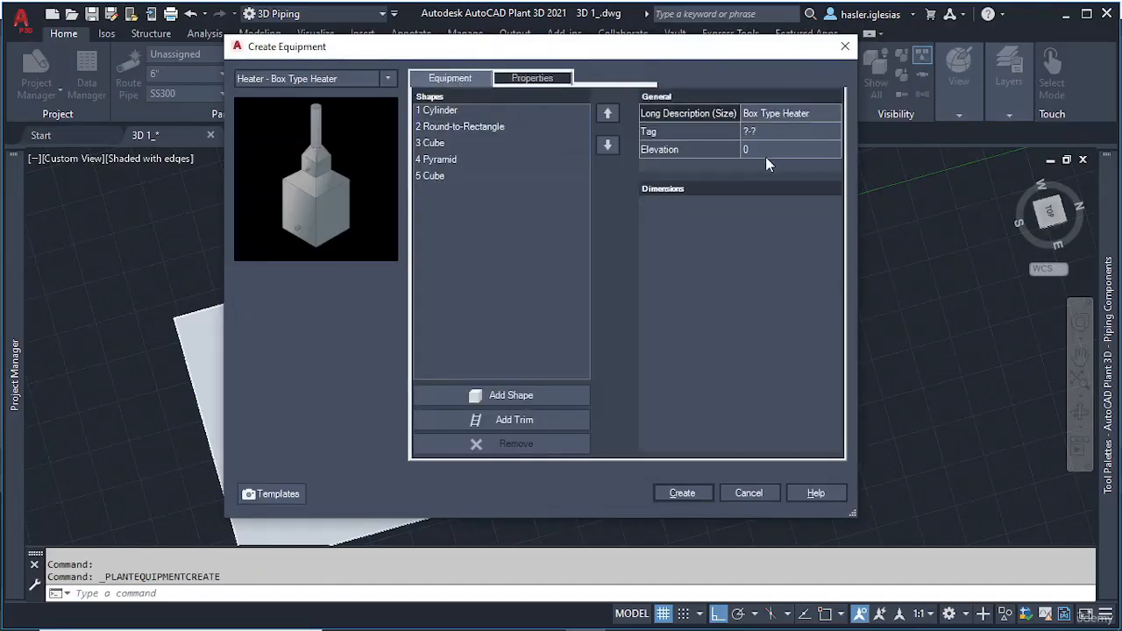
{"action": "left_click", "coordinate": [759, 132]}
{"action": "type", "text": "F"}
{"action": "left_click", "coordinate": [770, 328]}
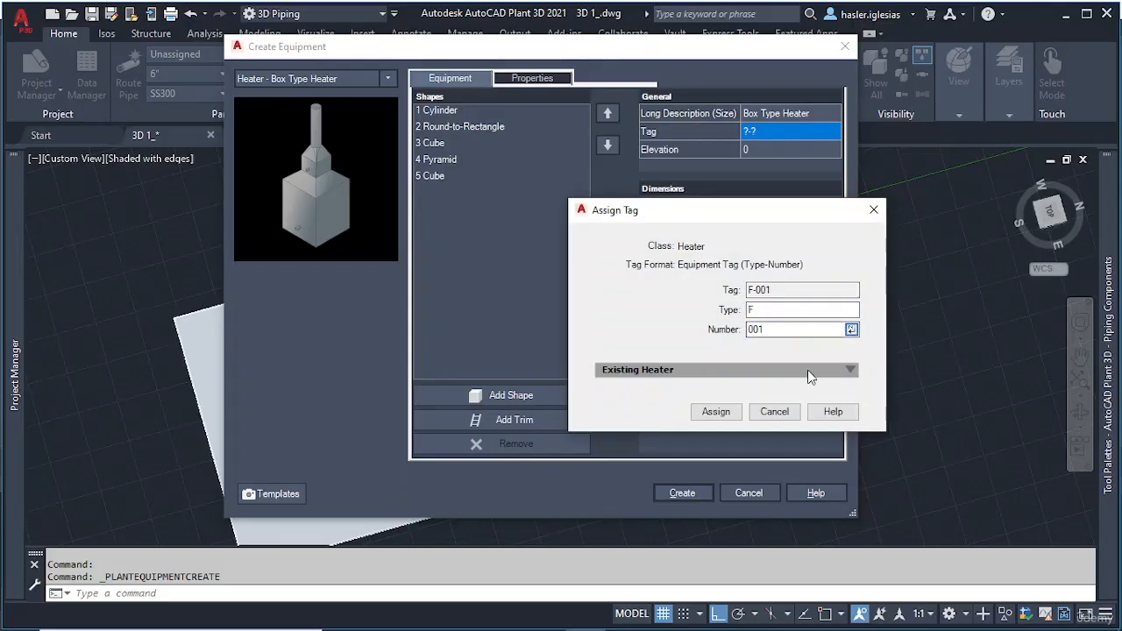
{"action": "left_click", "coordinate": [715, 411]}
Step: Place the heater on the red guide line beyond the pump with object snap on, rotated to 270° so its nozzles face the pump
{"action": "left_click", "coordinate": [682, 494]}
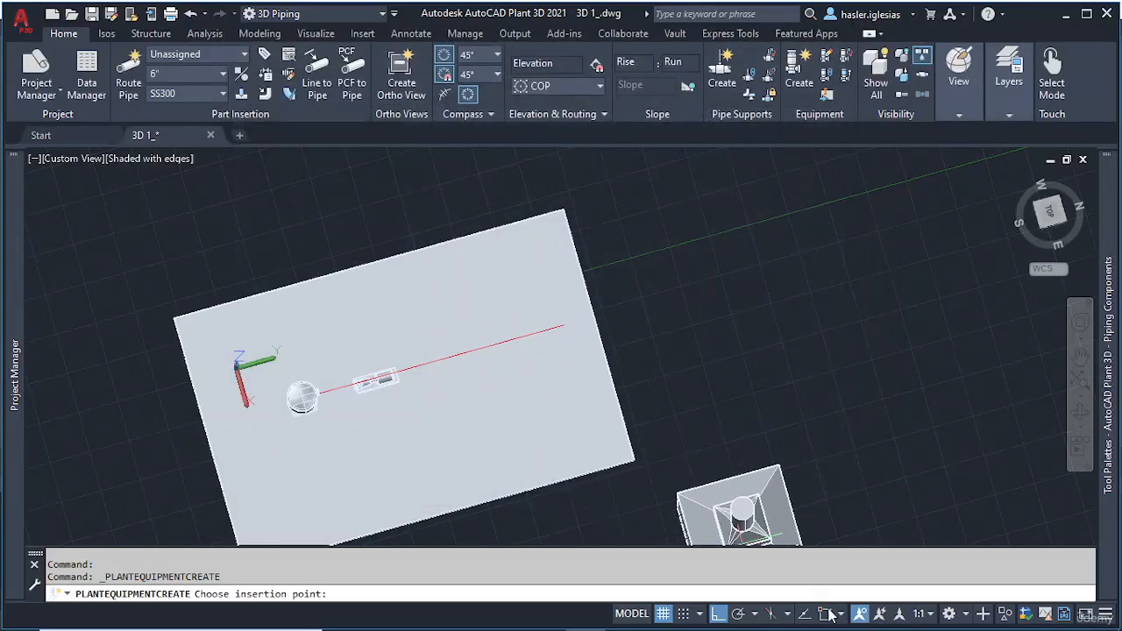
{"action": "scroll", "coordinate": [503, 332], "scroll_direction": "up", "scroll_amount": 4}
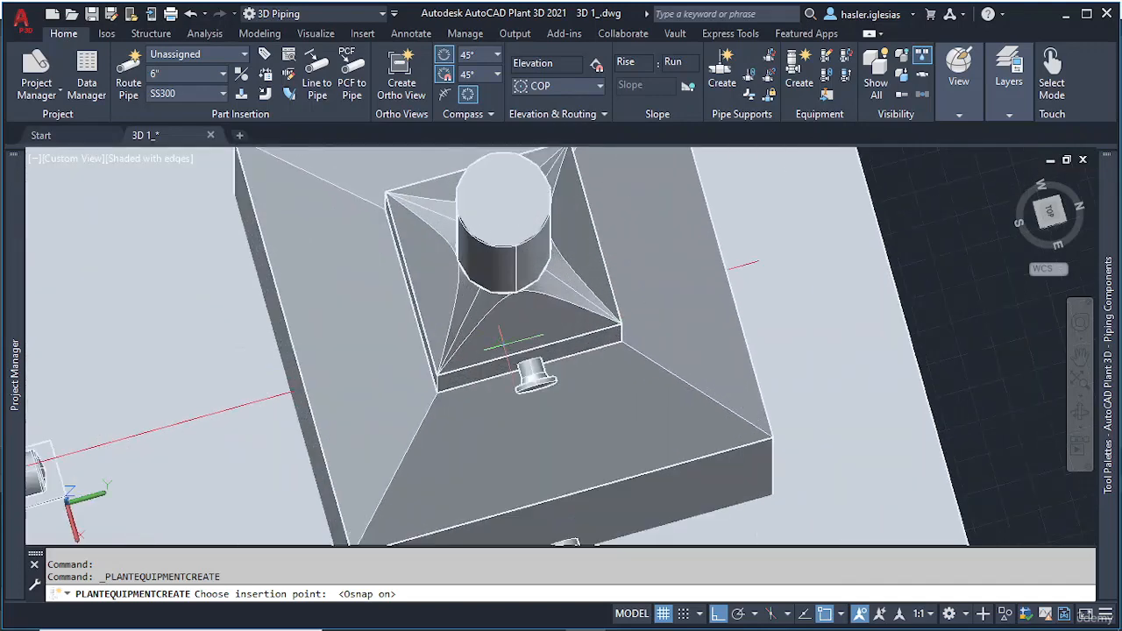
{"action": "middle_click_drag", "start_coordinate": [502, 332], "coordinate": [467, 340]}
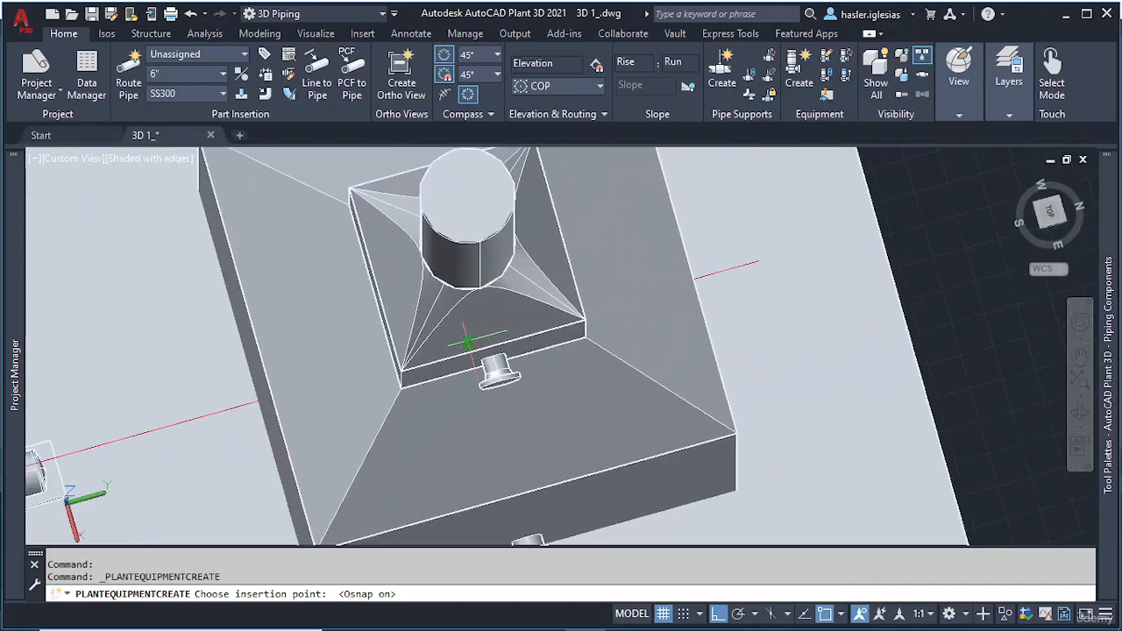
{"action": "left_click", "coordinate": [467, 342]}
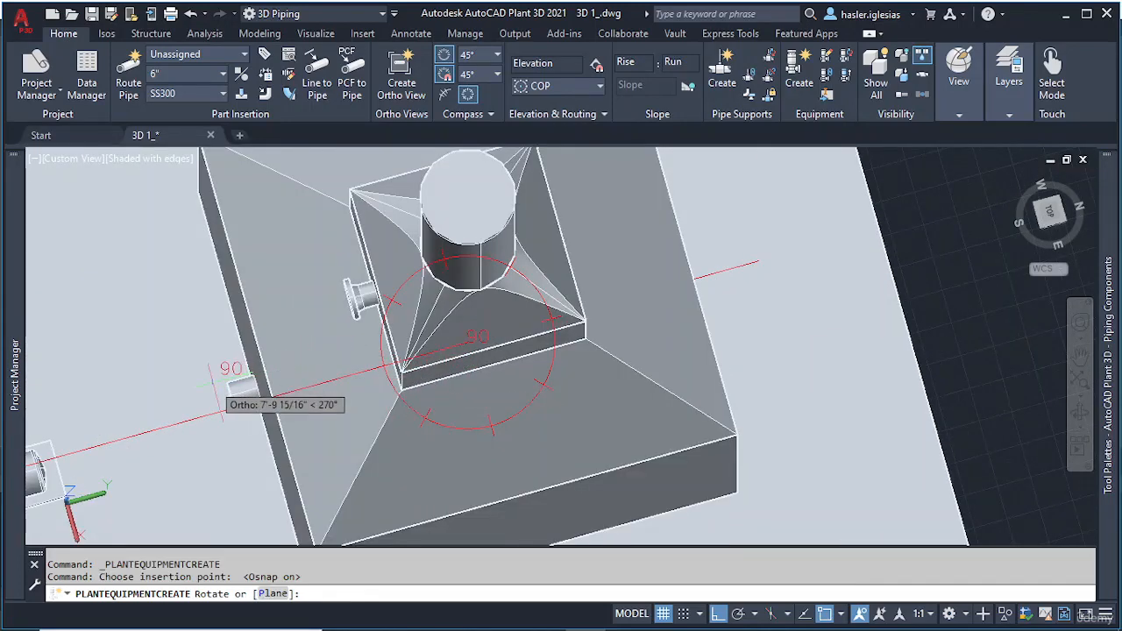
{"action": "left_click", "coordinate": [250, 394]}
{"action": "key", "text": "Escape"}
Step: Move the heater straight down onto the floor slab with object snap off
{"action": "scroll", "coordinate": [350, 368], "scroll_direction": "down", "scroll_amount": 6}
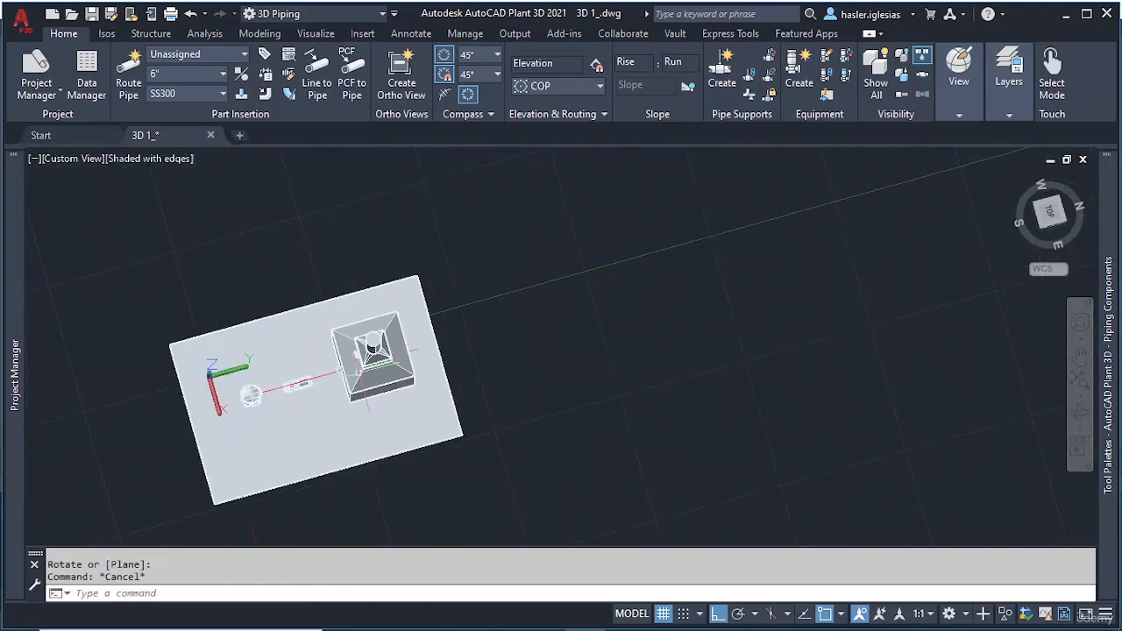
{"action": "middle_click_drag", "start_coordinate": [337, 392], "coordinate": [335, 299], "text": "shift"}
{"action": "scroll", "coordinate": [360, 388], "scroll_direction": "up", "scroll_amount": 5}
{"action": "middle_click_drag", "start_coordinate": [355, 372], "coordinate": [326, 376], "text": "shift"}
{"action": "left_click", "coordinate": [373, 323]}
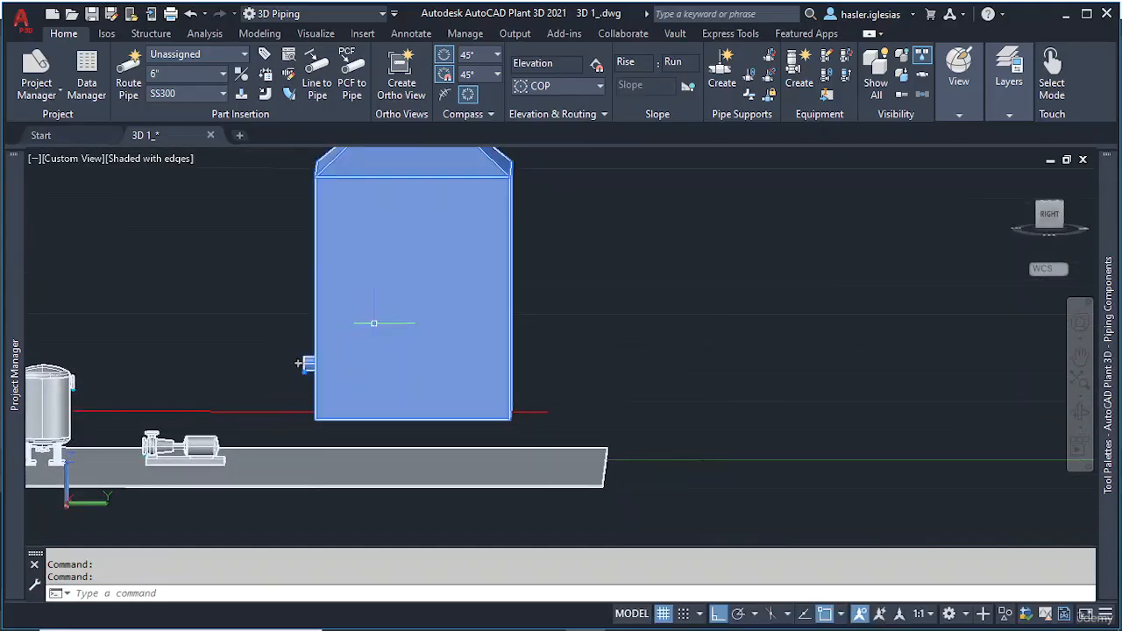
{"action": "type", "text": "MOVE"}
{"action": "key", "text": "Return"}
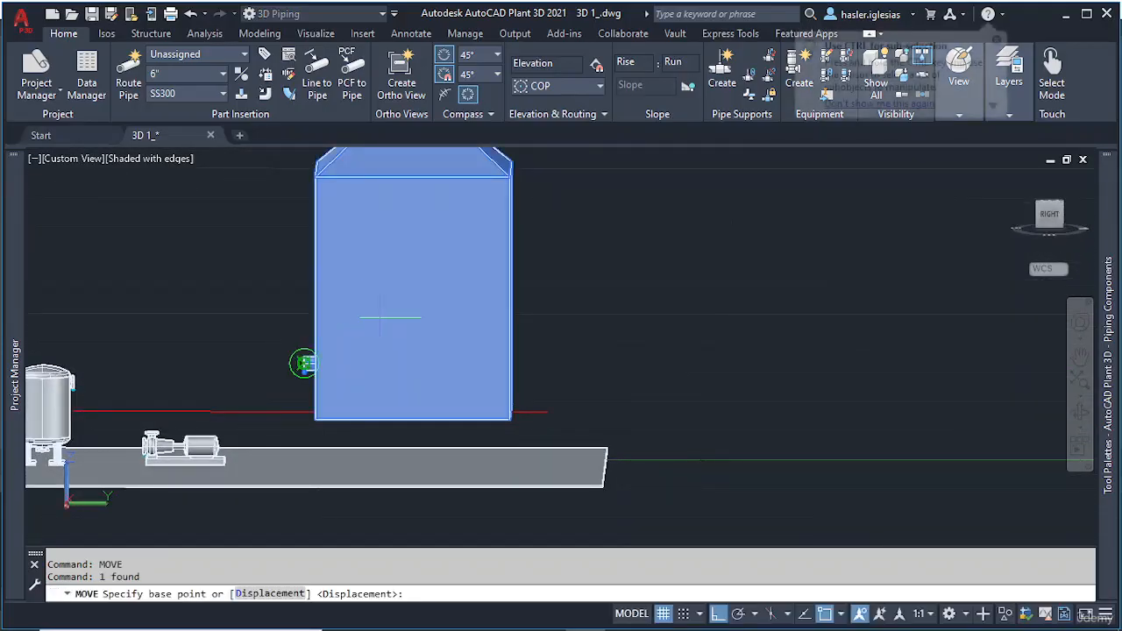
{"action": "left_click", "coordinate": [384, 316]}
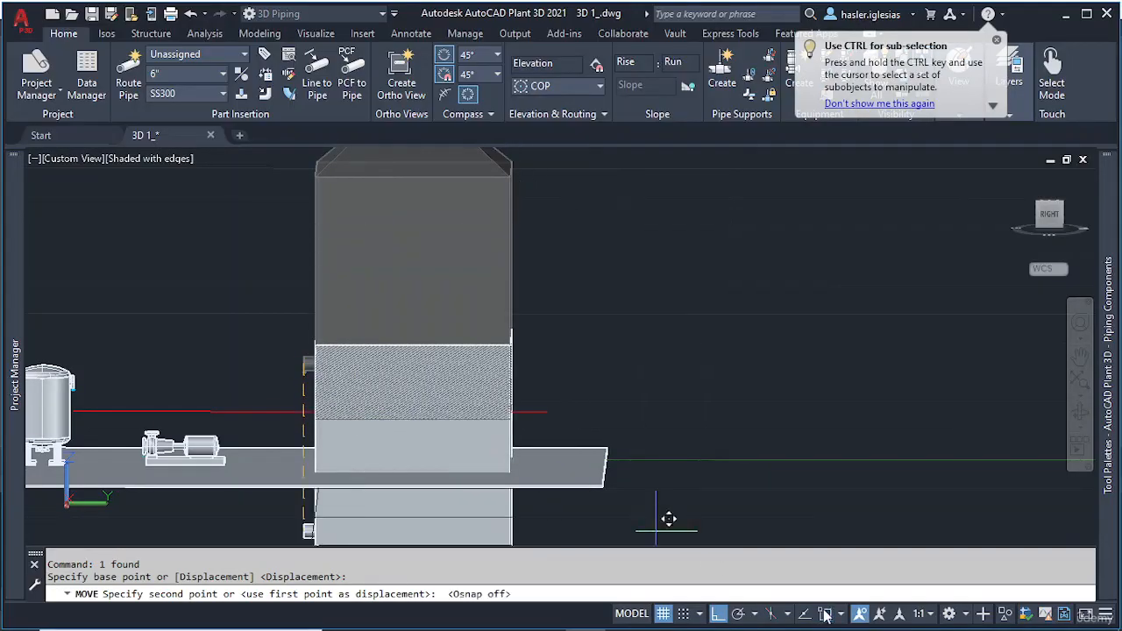
{"action": "left_click", "coordinate": [431, 416]}
{"action": "key", "text": "Escape"}
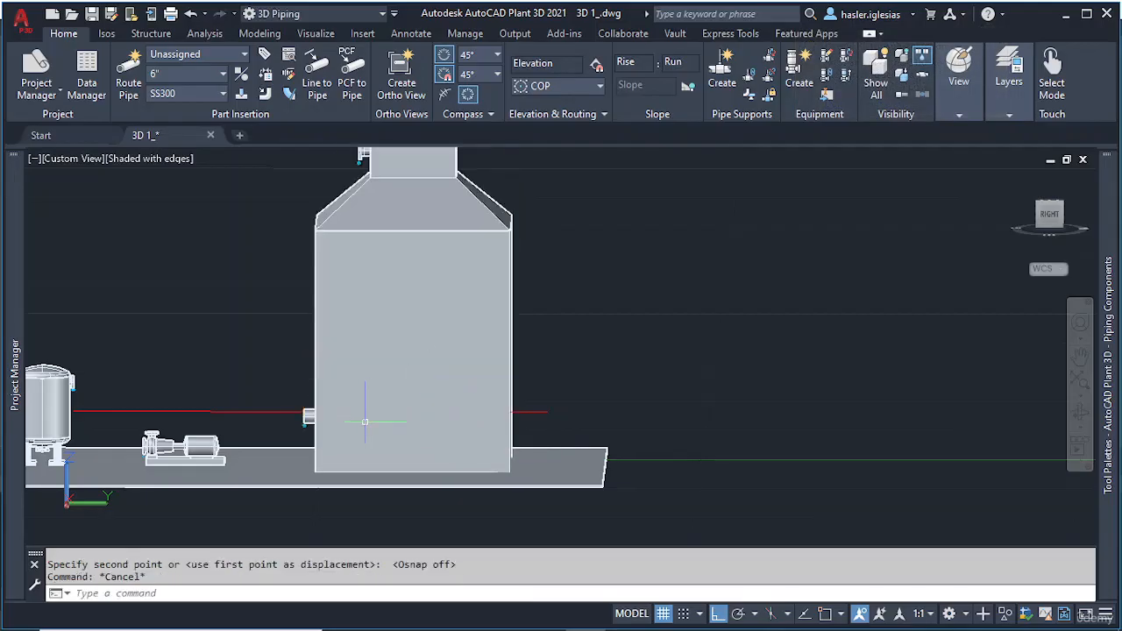
Step: Examine the heater's nozzle and its alignment with the pump and tank along the guide line from several sides
{"action": "middle_click_drag", "start_coordinate": [411, 392], "coordinate": [587, 409], "text": "shift"}
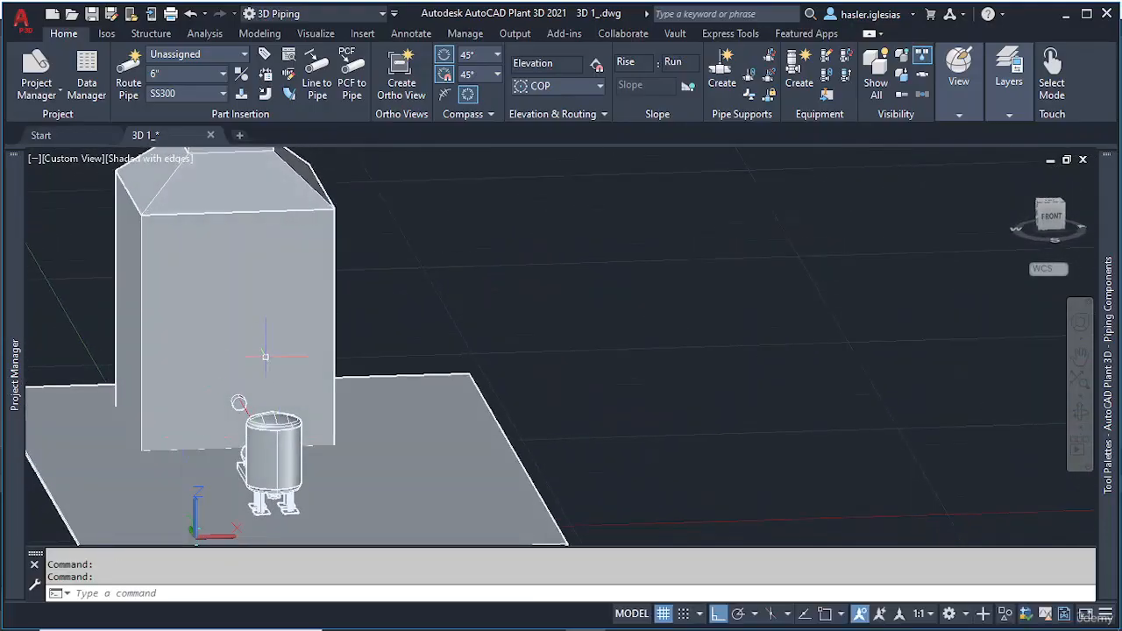
{"action": "scroll", "coordinate": [264, 356], "scroll_direction": "up", "scroll_amount": 5}
{"action": "mouse_move", "coordinate": [220, 426]}
{"action": "middle_mouse_down", "text": "shift"}
{"action": "mouse_move", "coordinate": [170, 508]}
{"action": "mouse_move", "coordinate": [187, 426]}
{"action": "mouse_move", "coordinate": [204, 412]}
{"action": "middle_mouse_up", "text": "shift"}
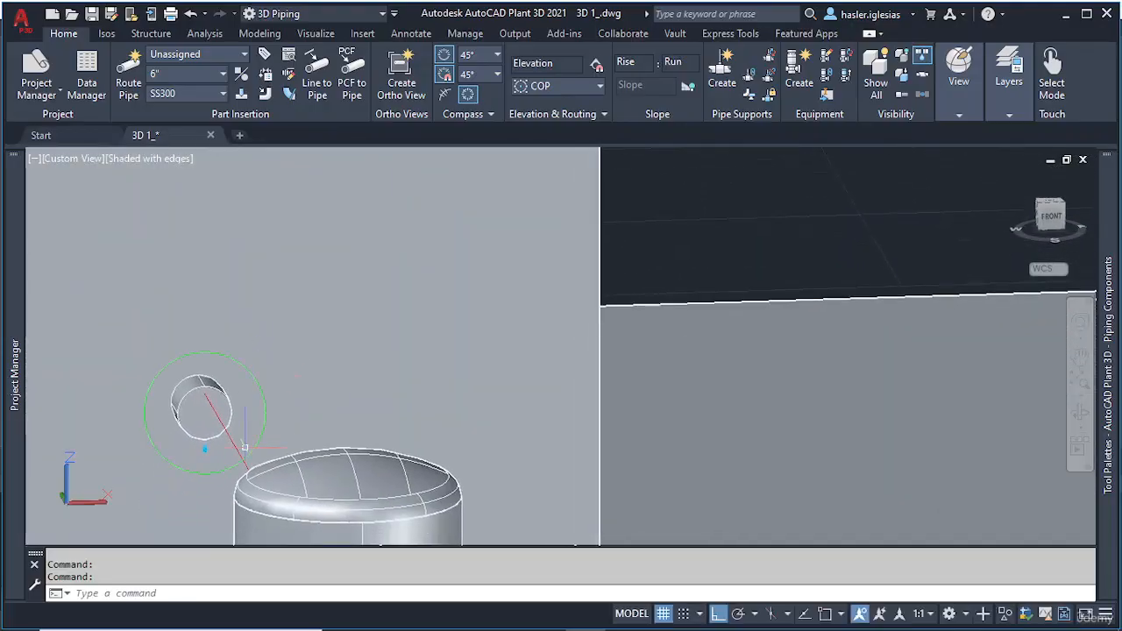
{"action": "middle_click_drag", "start_coordinate": [243, 448], "coordinate": [596, 377], "text": "shift"}
{"action": "scroll", "coordinate": [450, 371], "scroll_direction": "down", "scroll_amount": 2}
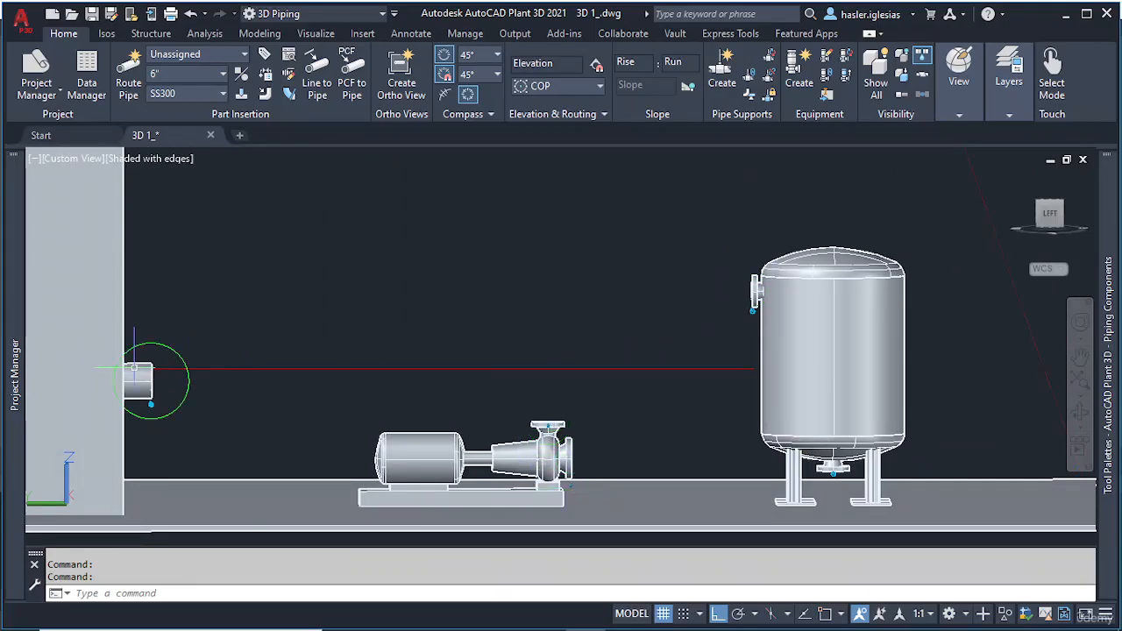
{"action": "scroll", "coordinate": [152, 377], "scroll_direction": "down", "scroll_amount": 3}
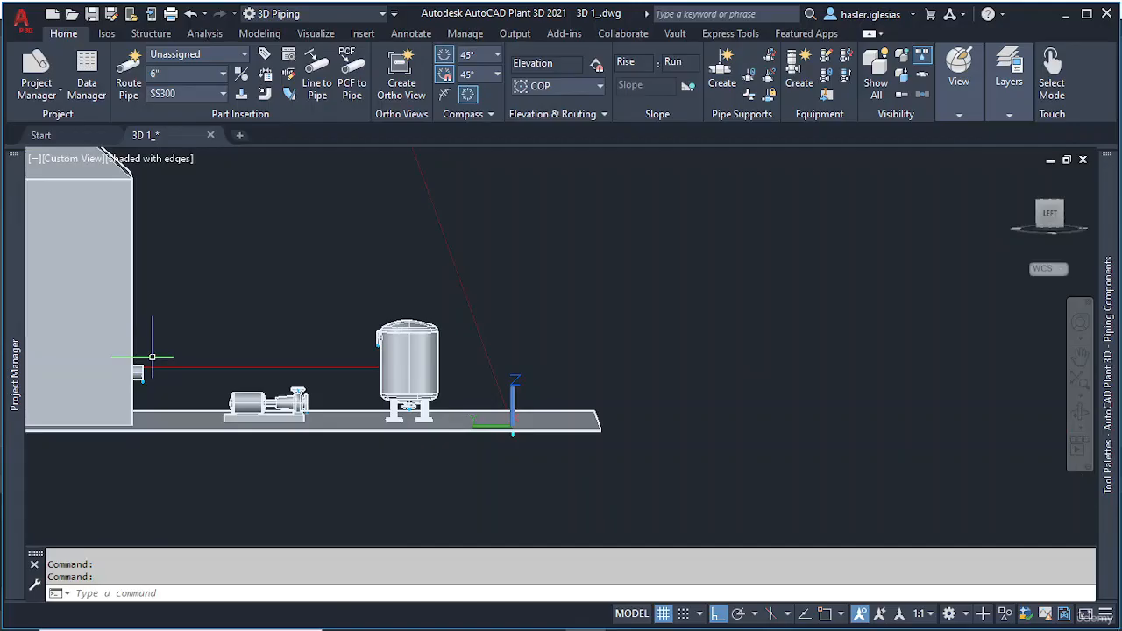
{"action": "middle_click_drag", "start_coordinate": [152, 358], "coordinate": [408, 358]}
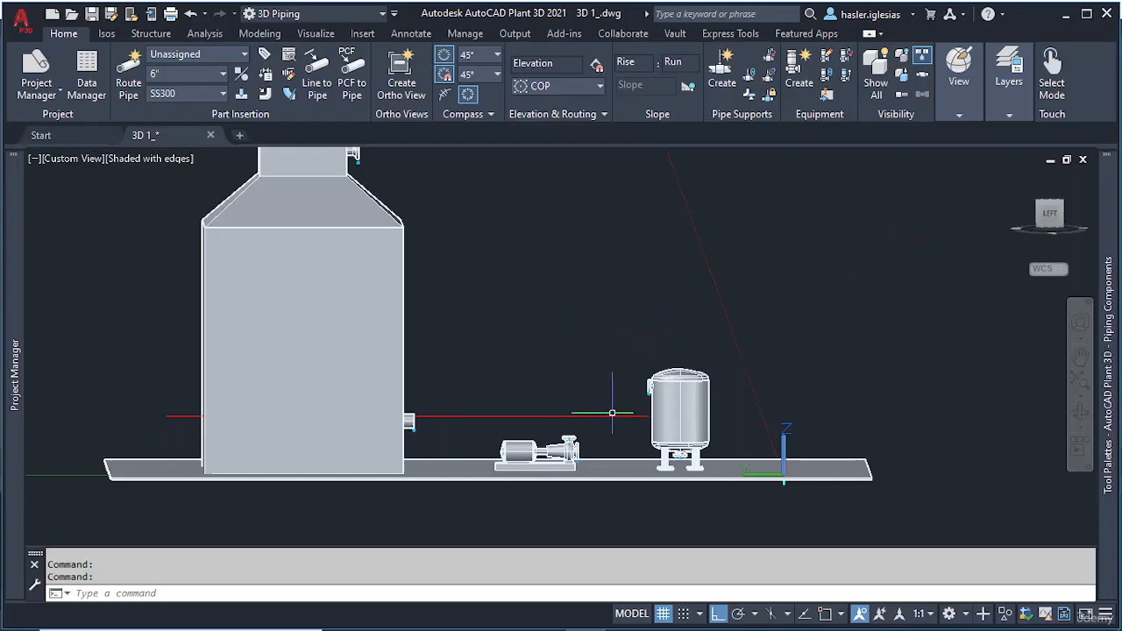
{"action": "middle_click_drag", "start_coordinate": [612, 413], "coordinate": [281, 445], "text": "shift"}
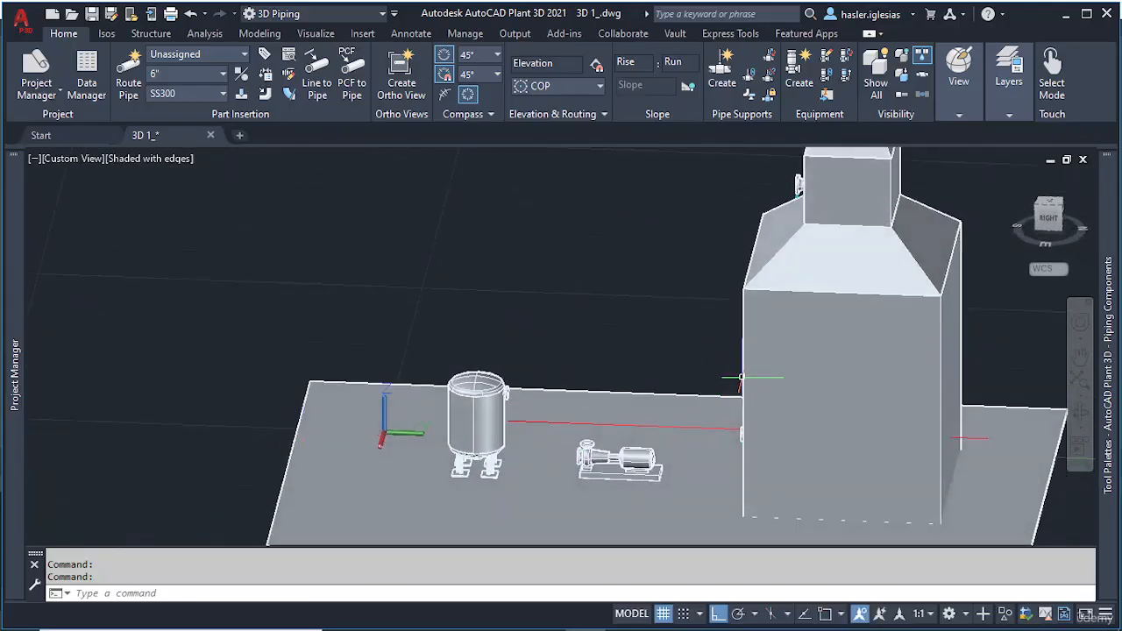
{"action": "middle_click_drag", "start_coordinate": [664, 396], "coordinate": [684, 362], "text": "shift"}
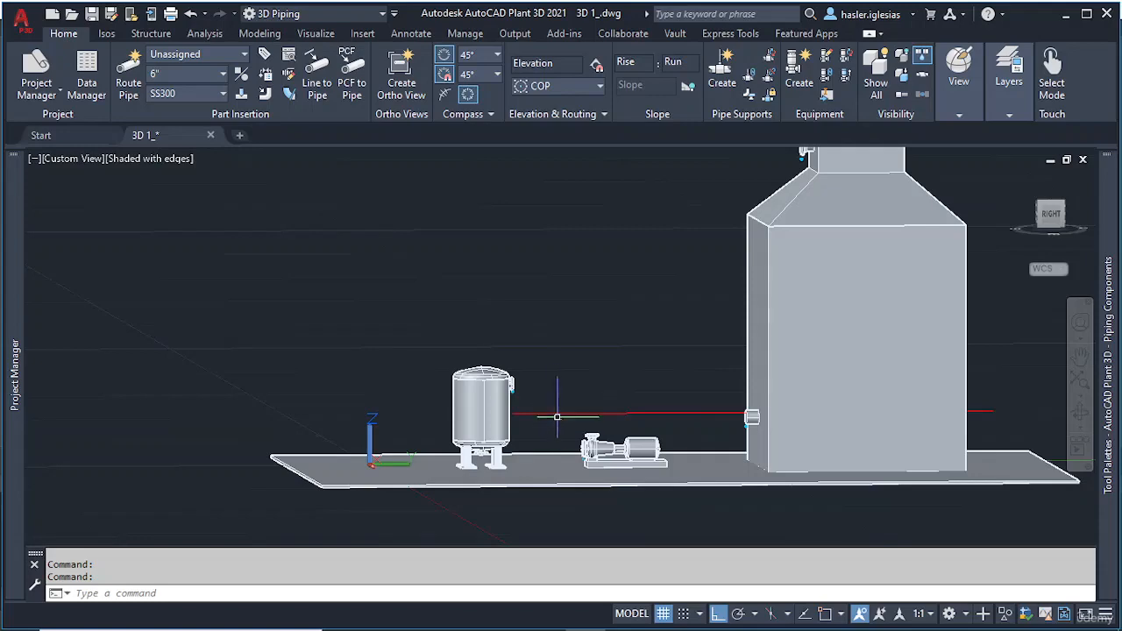
{"action": "scroll", "coordinate": [557, 418], "scroll_direction": "up", "scroll_amount": 3}
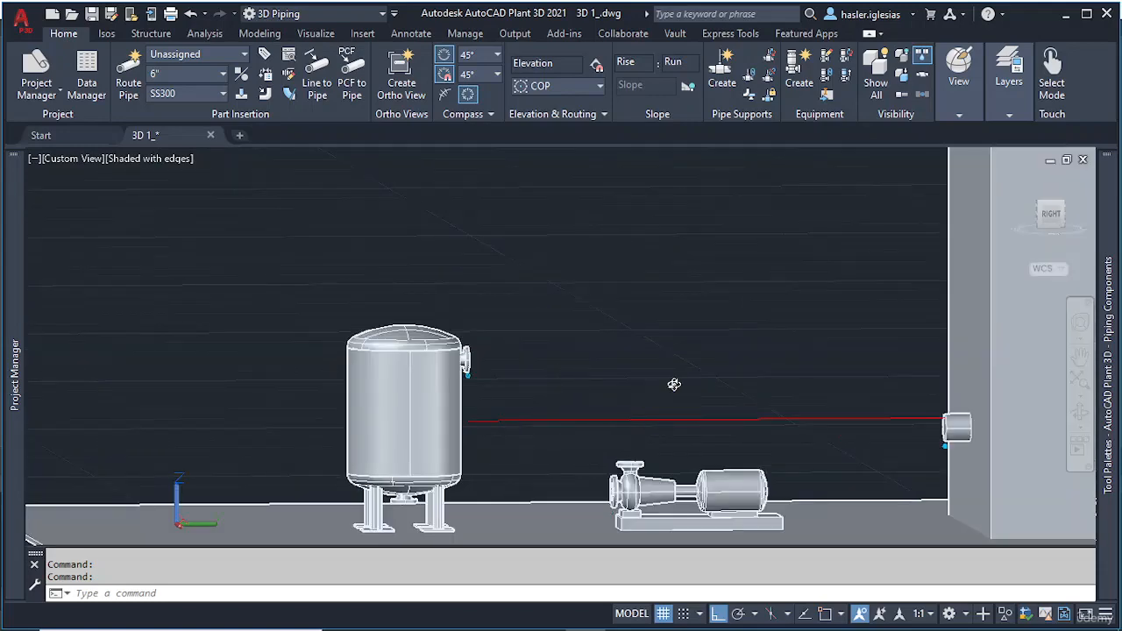
Step: Scale heater F-001 by a factor of 0.5 from a base point picked on its body
{"action": "middle_click_drag", "start_coordinate": [671, 384], "coordinate": [660, 461], "text": "shift"}
{"action": "middle_click_drag", "start_coordinate": [706, 410], "coordinate": [711, 329], "text": "shift"}
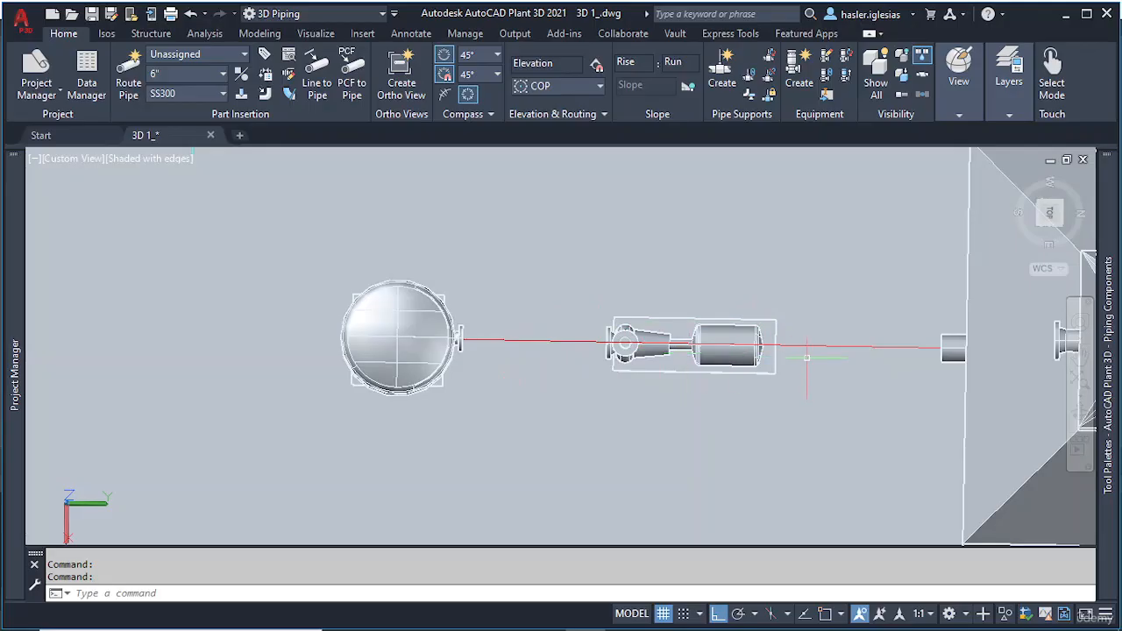
{"action": "middle_click_drag", "start_coordinate": [806, 358], "coordinate": [817, 220], "text": "shift"}
{"action": "scroll", "coordinate": [808, 261], "scroll_direction": "down", "scroll_amount": 2}
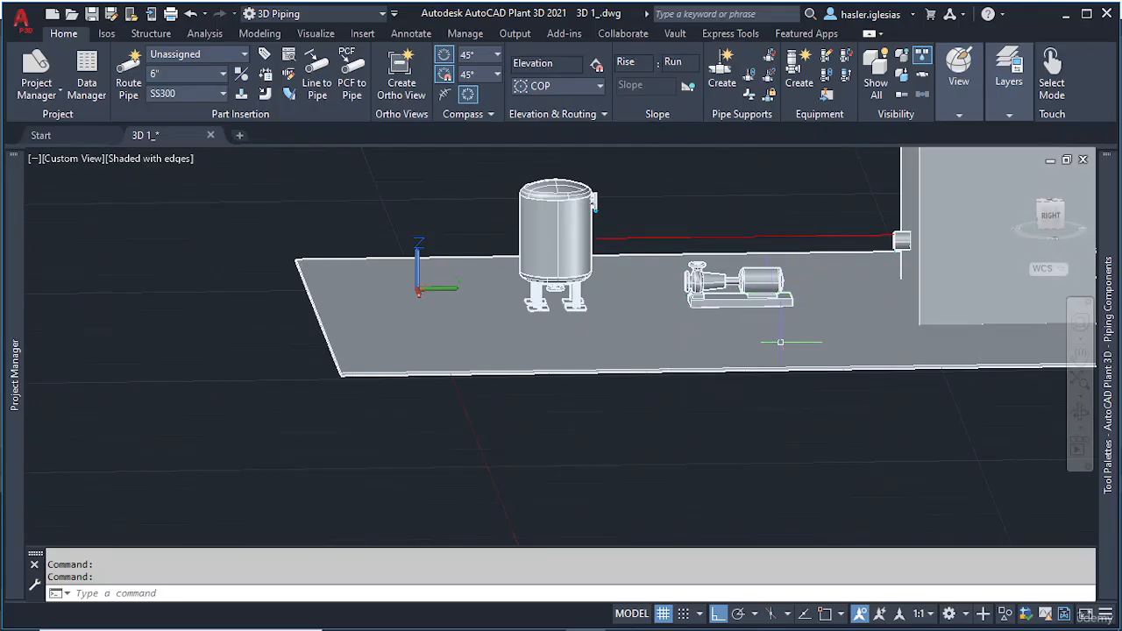
{"action": "scroll", "coordinate": [790, 223], "scroll_direction": "down", "scroll_amount": 2}
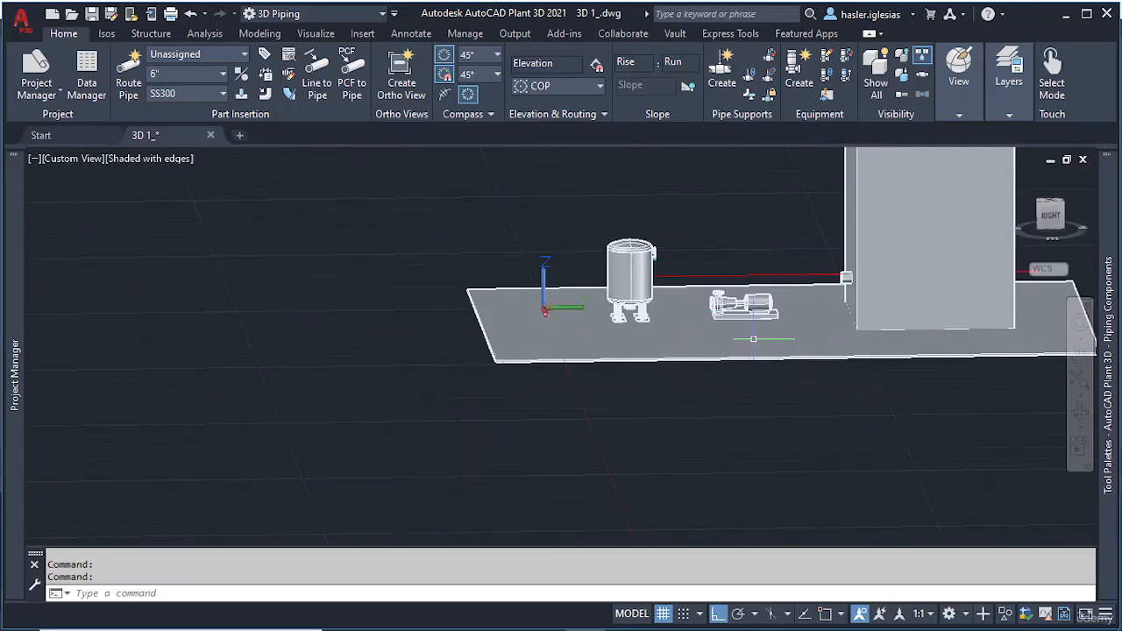
{"action": "scroll", "coordinate": [750, 303], "scroll_direction": "down", "scroll_amount": 2}
{"action": "middle_click_drag", "start_coordinate": [749, 304], "coordinate": [558, 383], "text": "shift"}
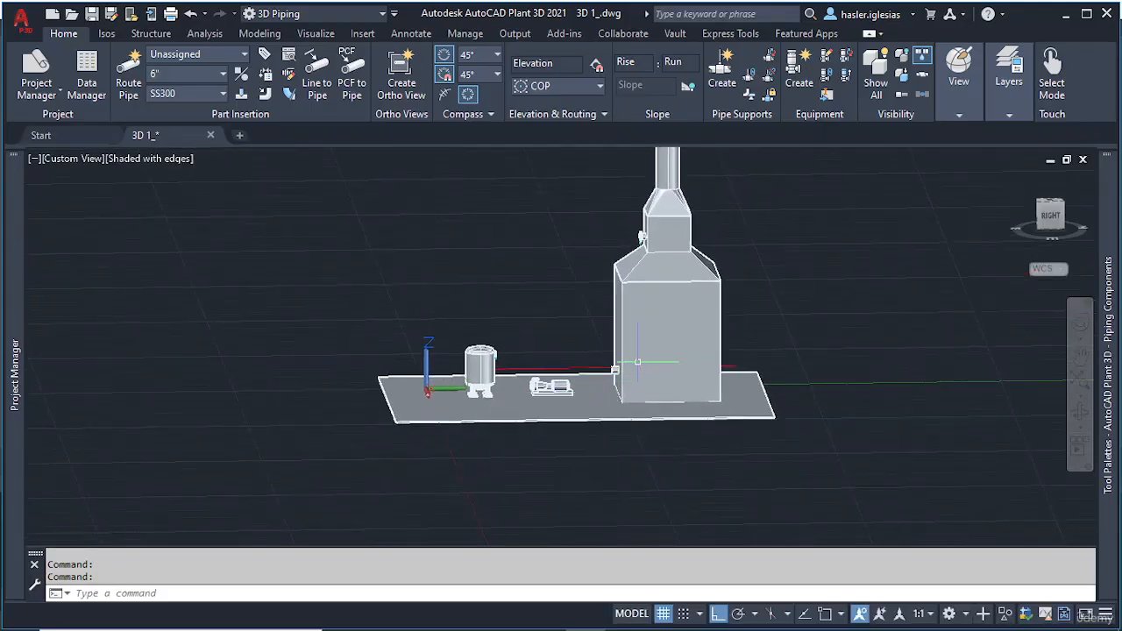
{"action": "left_click", "coordinate": [663, 319]}
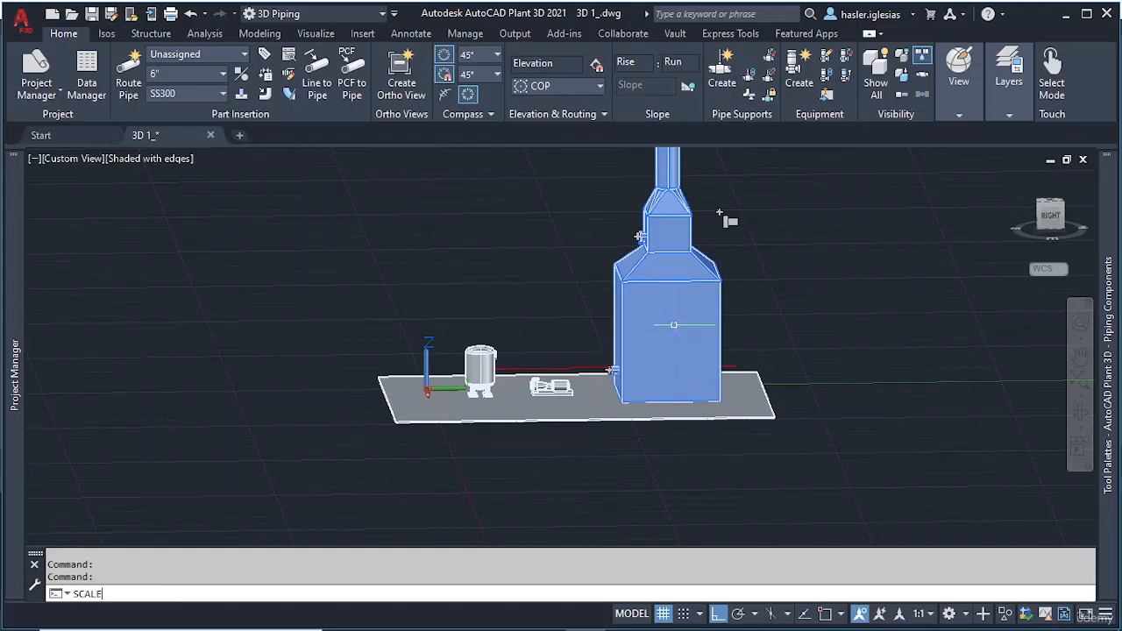
{"action": "key", "text": "Return"}
{"action": "left_click", "coordinate": [673, 325]}
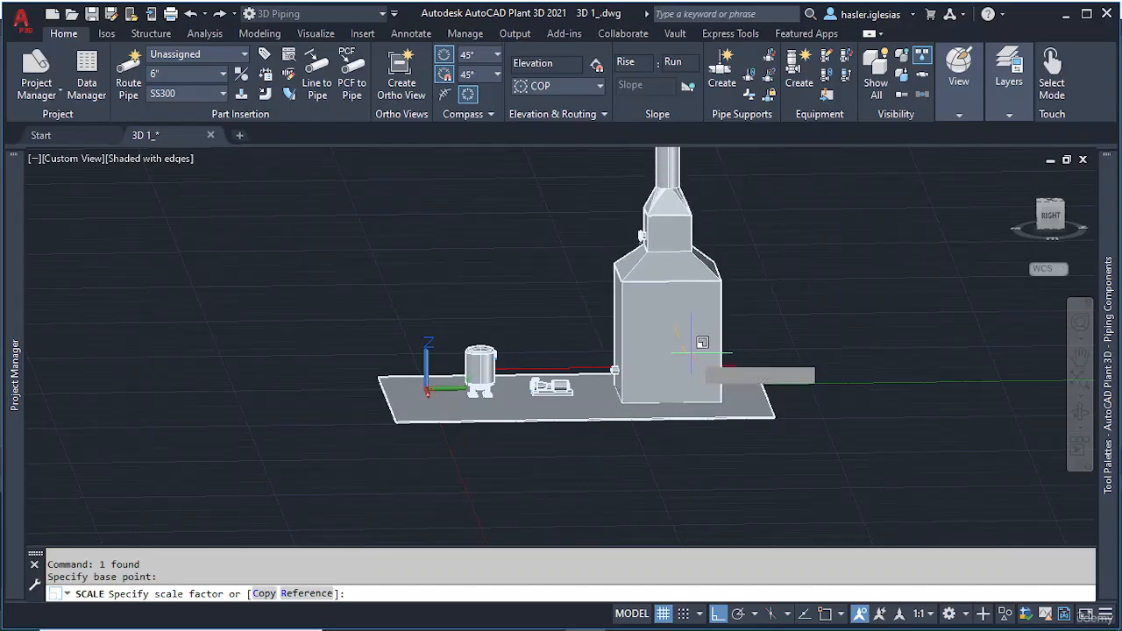
{"action": "key", "text": "Return"}
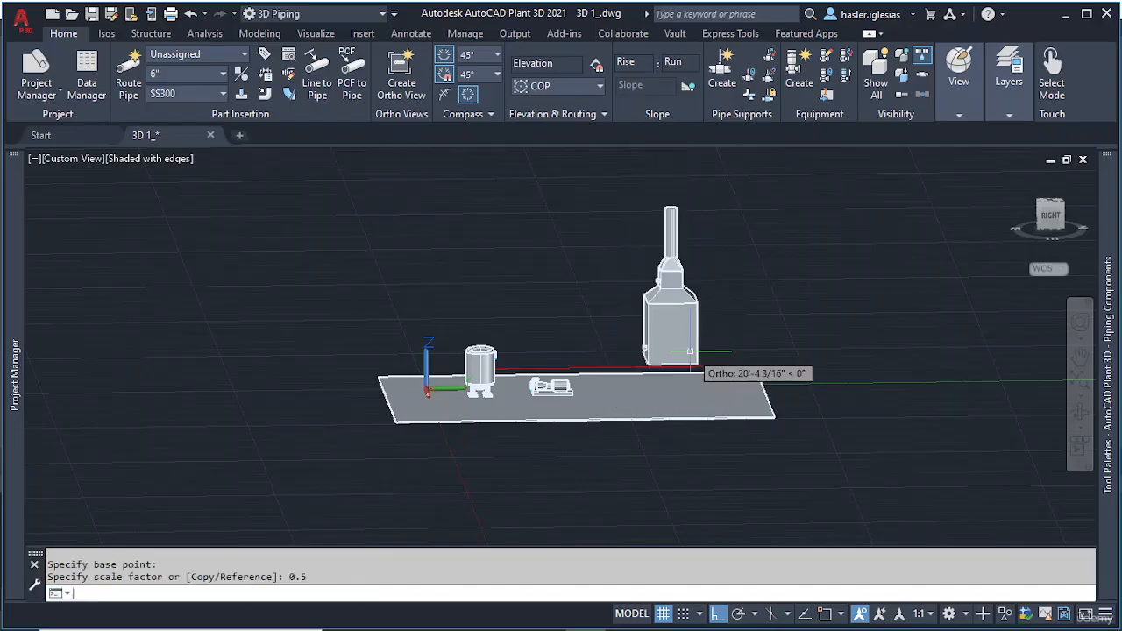
Step: Scale the heater once more by a factor of 0.8 from a base point on its body
{"action": "left_click", "coordinate": [690, 263]}
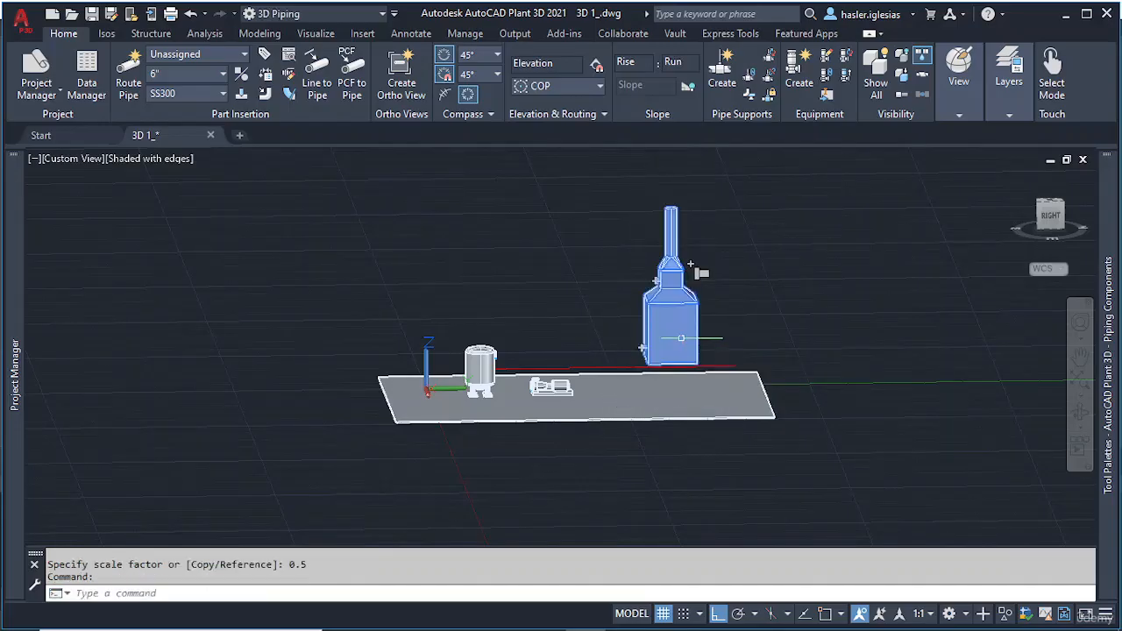
{"action": "type", "text": "SCALE"}
{"action": "key", "text": "Return"}
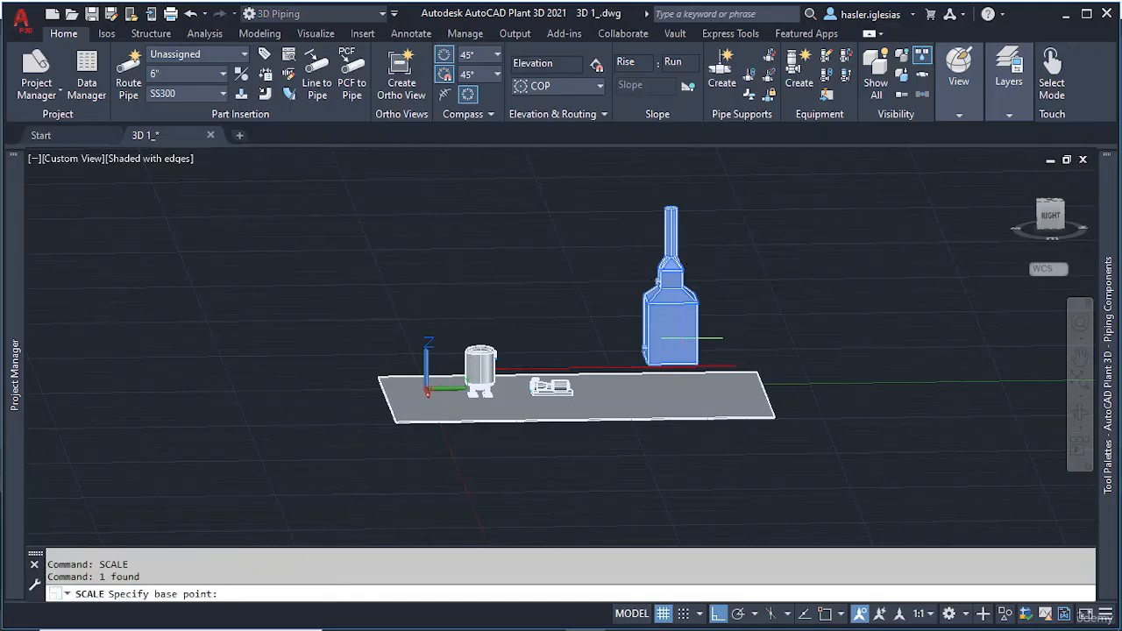
{"action": "left_click", "coordinate": [694, 321]}
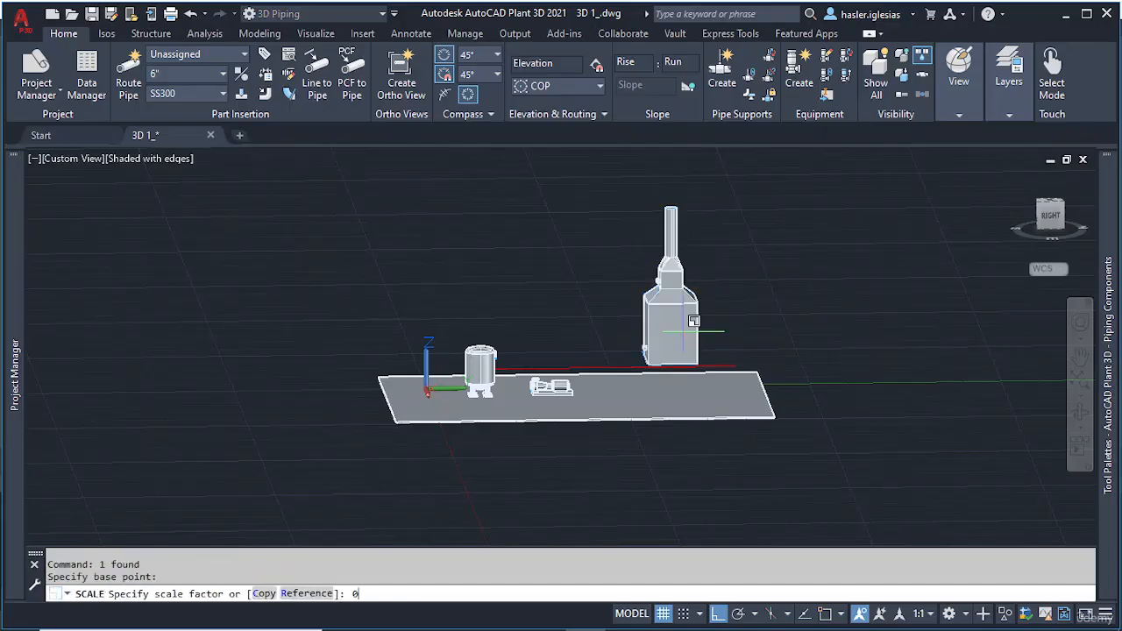
{"action": "type", "text": "0.8"}
{"action": "key", "text": "Return"}
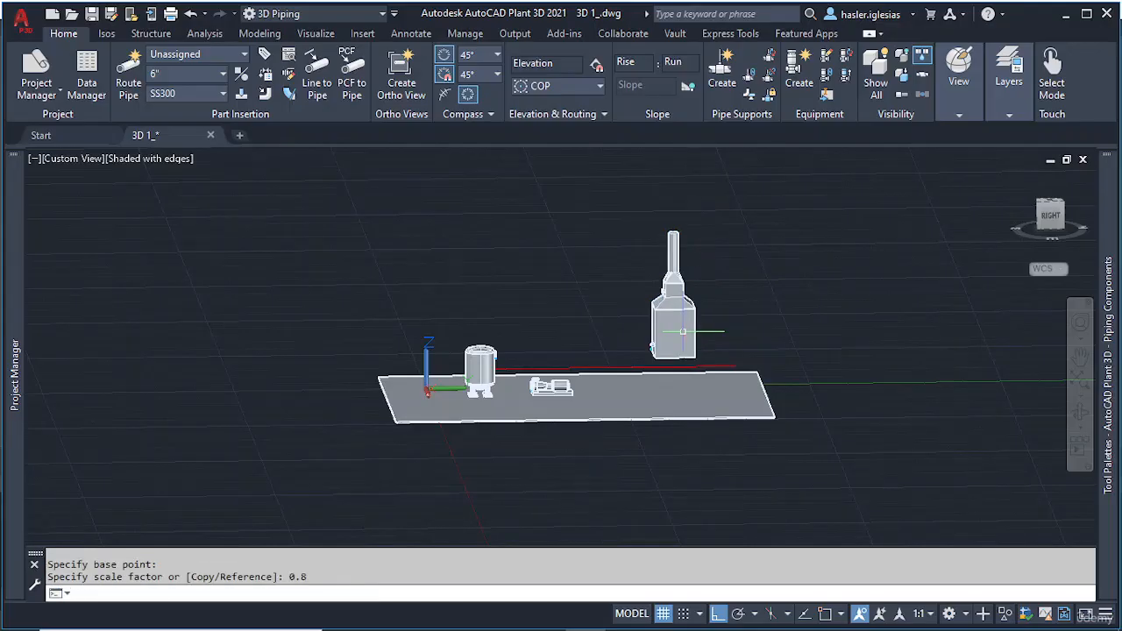
Step: Move the heater by its upper nozzle's face onto the slab near the red guide line beyond the pump, with object snap on
{"action": "scroll", "coordinate": [682, 331], "scroll_direction": "up", "scroll_amount": 4}
{"action": "middle_click_drag", "start_coordinate": [675, 333], "coordinate": [676, 378], "text": "shift"}
{"action": "scroll", "coordinate": [674, 316], "scroll_direction": "down", "scroll_amount": 6}
{"action": "middle_click_drag", "start_coordinate": [677, 308], "coordinate": [681, 399], "text": "shift"}
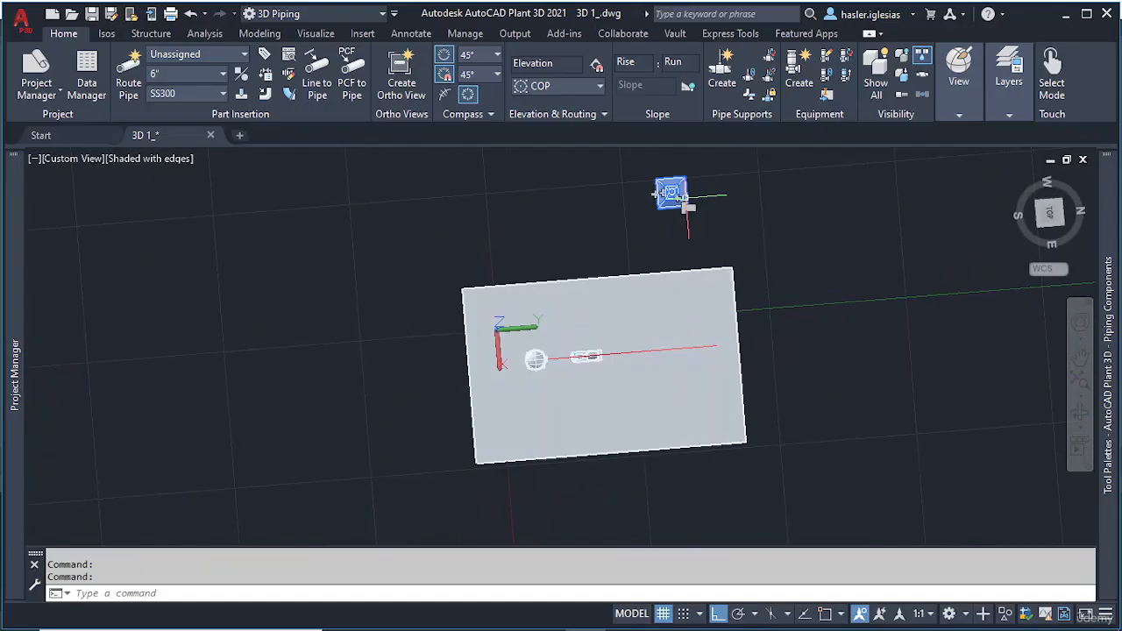
{"action": "type", "text": "move"}
{"action": "key", "text": "Return"}
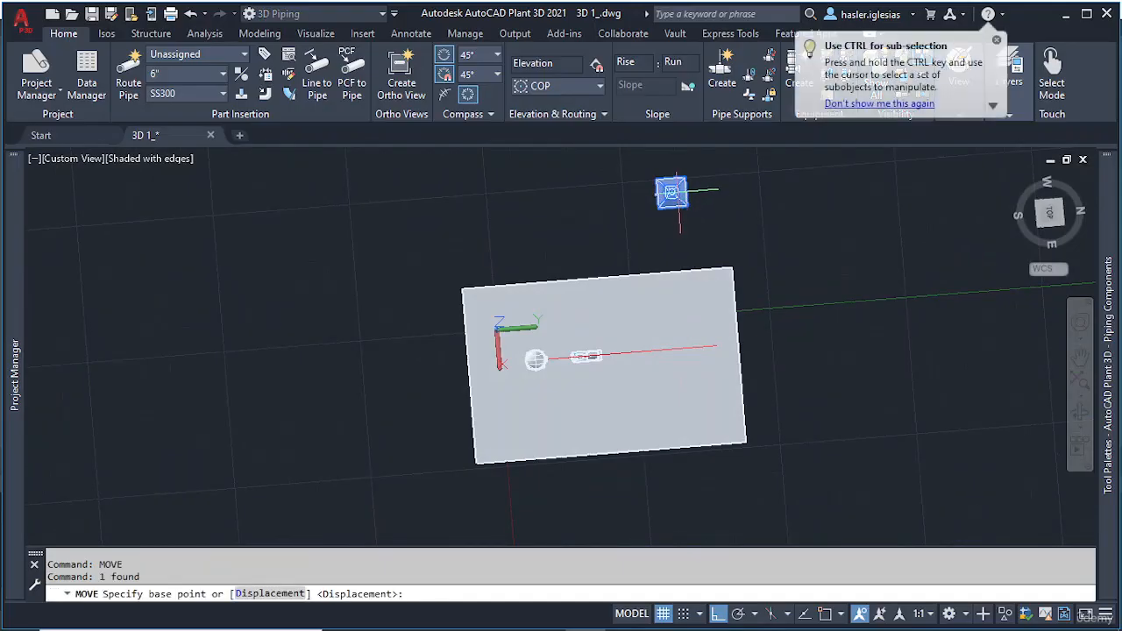
{"action": "scroll", "coordinate": [675, 192], "scroll_direction": "up", "scroll_amount": 6}
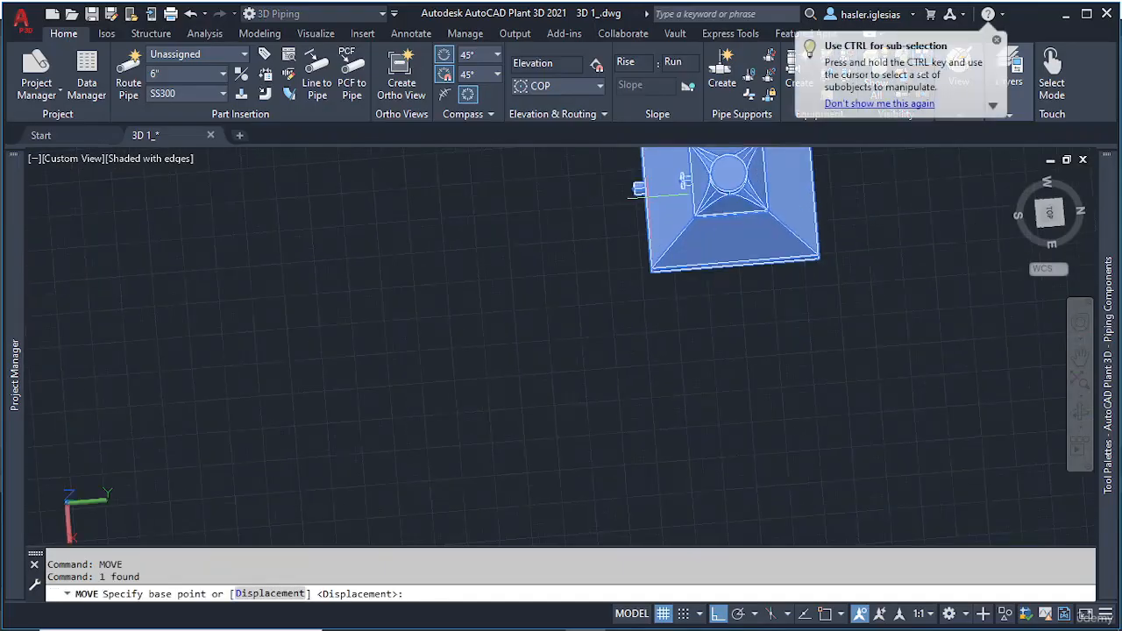
{"action": "left_click", "coordinate": [824, 614]}
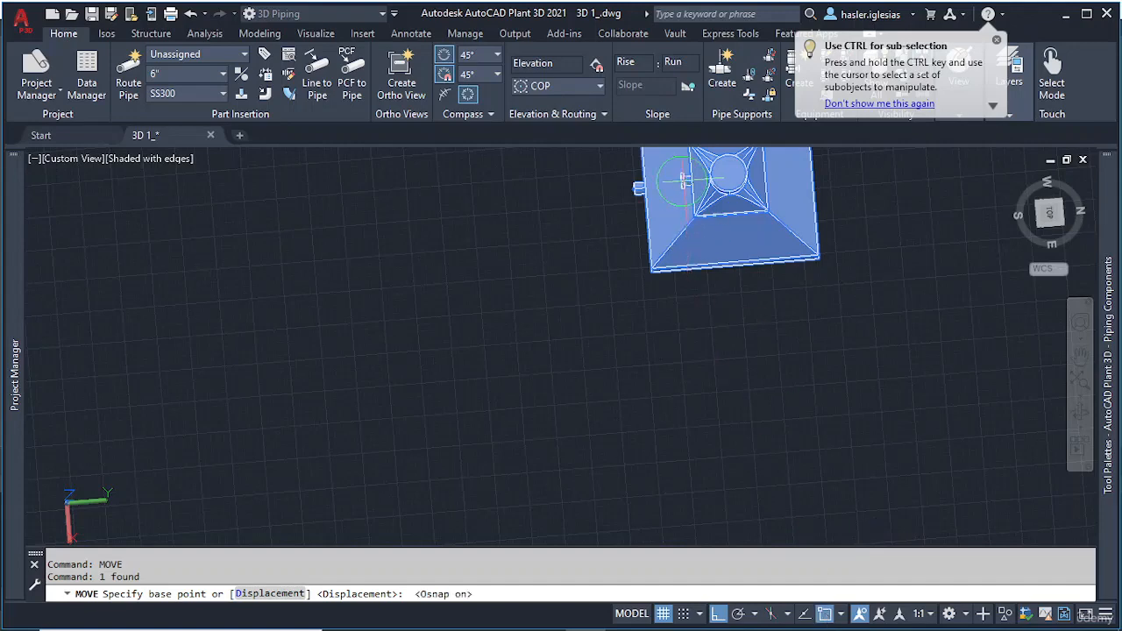
{"action": "scroll", "coordinate": [685, 180], "scroll_direction": "up", "scroll_amount": 4}
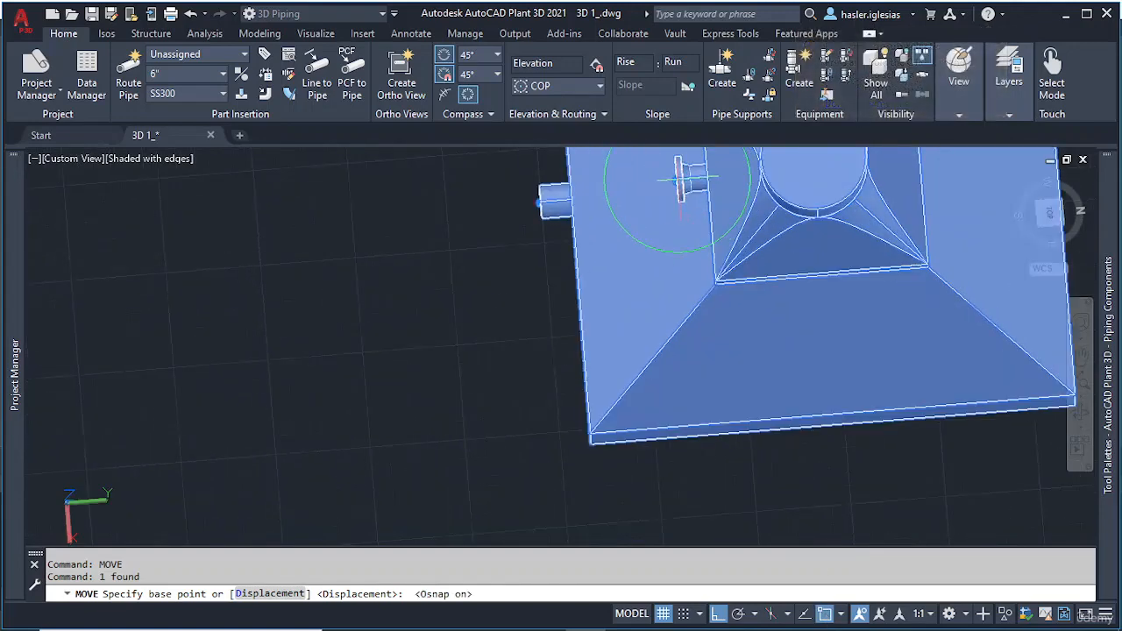
{"action": "scroll", "coordinate": [672, 187], "scroll_direction": "up", "scroll_amount": 2}
{"action": "middle_click_drag", "start_coordinate": [672, 187], "coordinate": [779, 157], "text": "shift"}
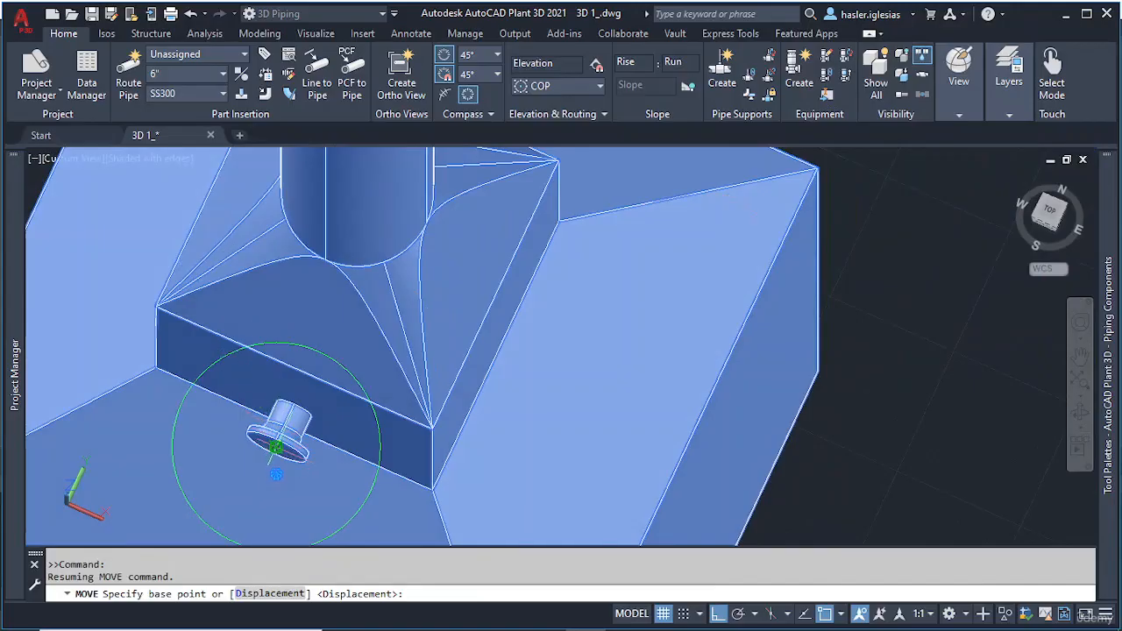
{"action": "left_click", "coordinate": [285, 437]}
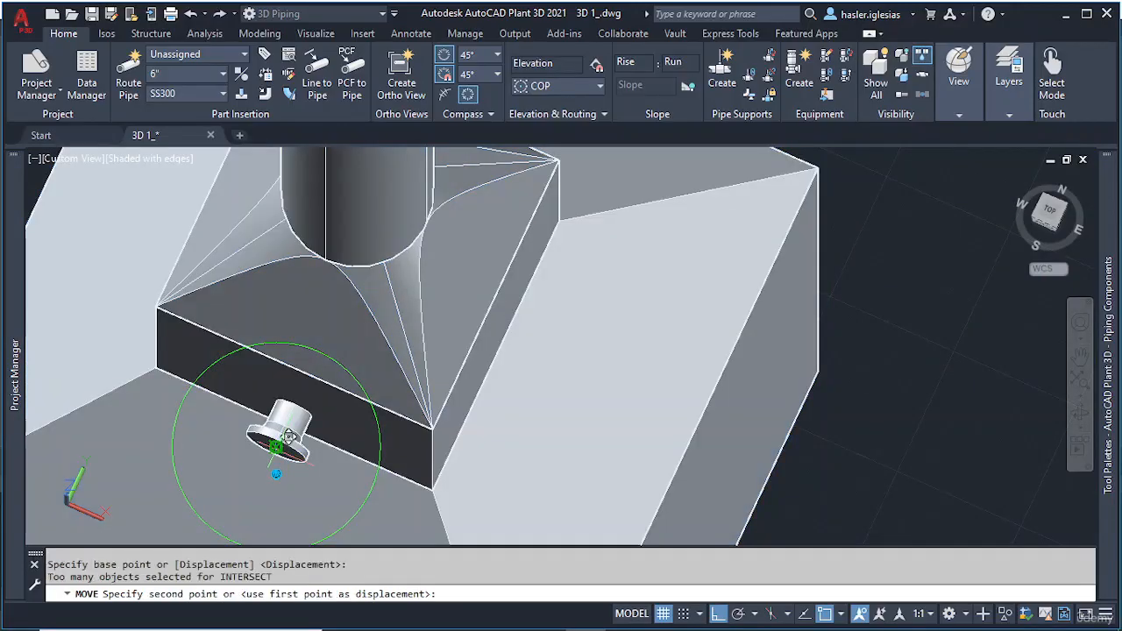
{"action": "scroll", "coordinate": [285, 436], "scroll_direction": "down", "scroll_amount": 8}
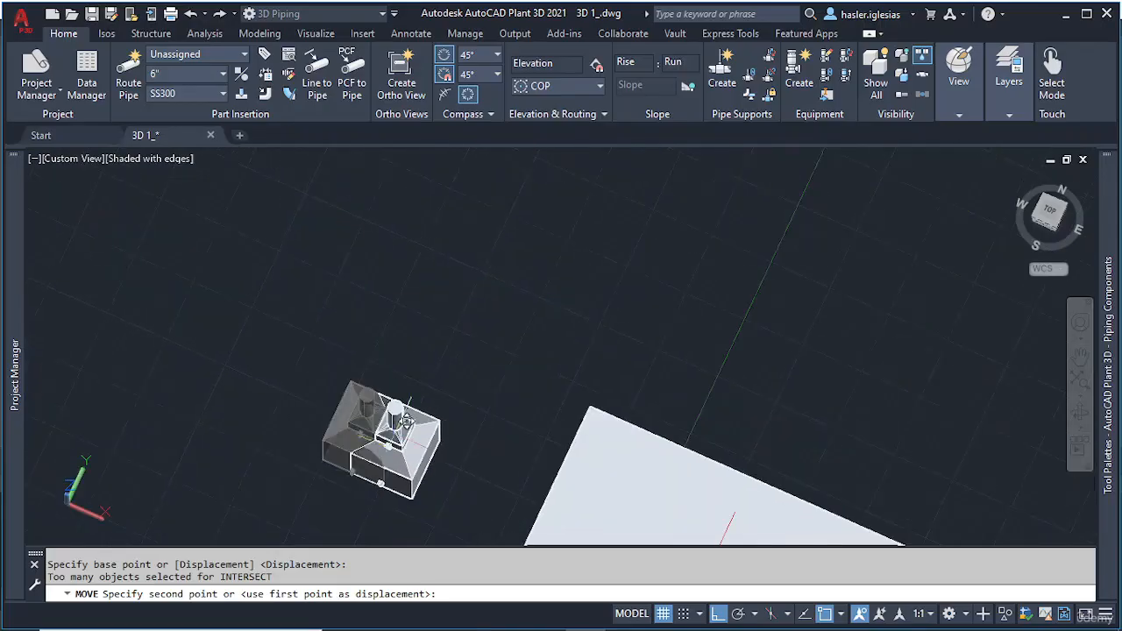
{"action": "middle_click_drag", "start_coordinate": [453, 447], "coordinate": [582, 230], "text": "shift"}
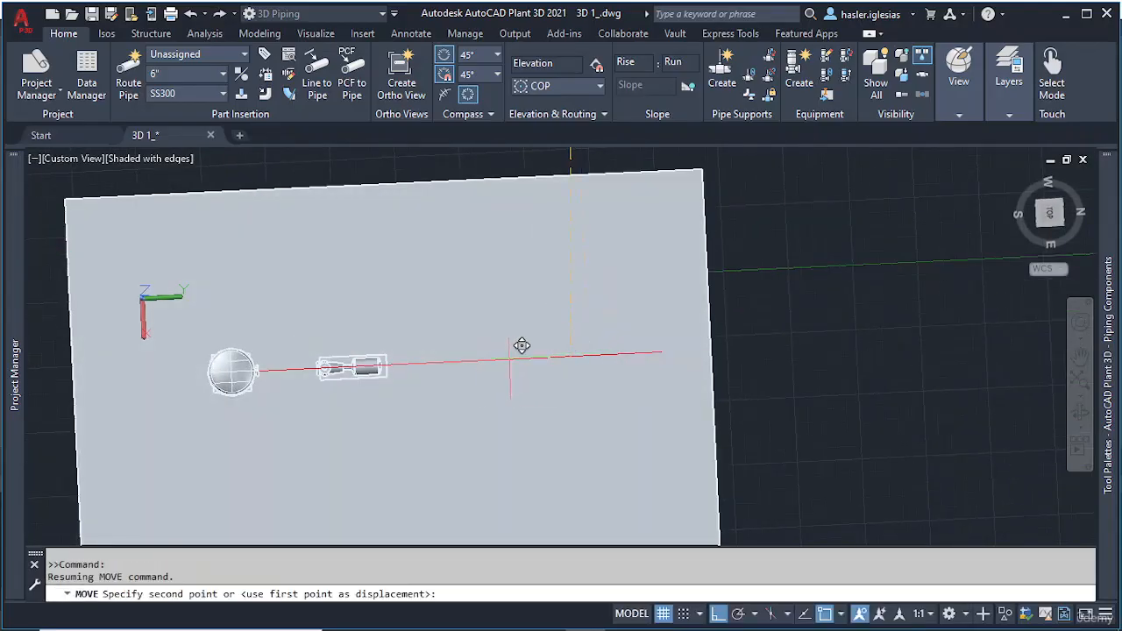
{"action": "left_click", "coordinate": [482, 359]}
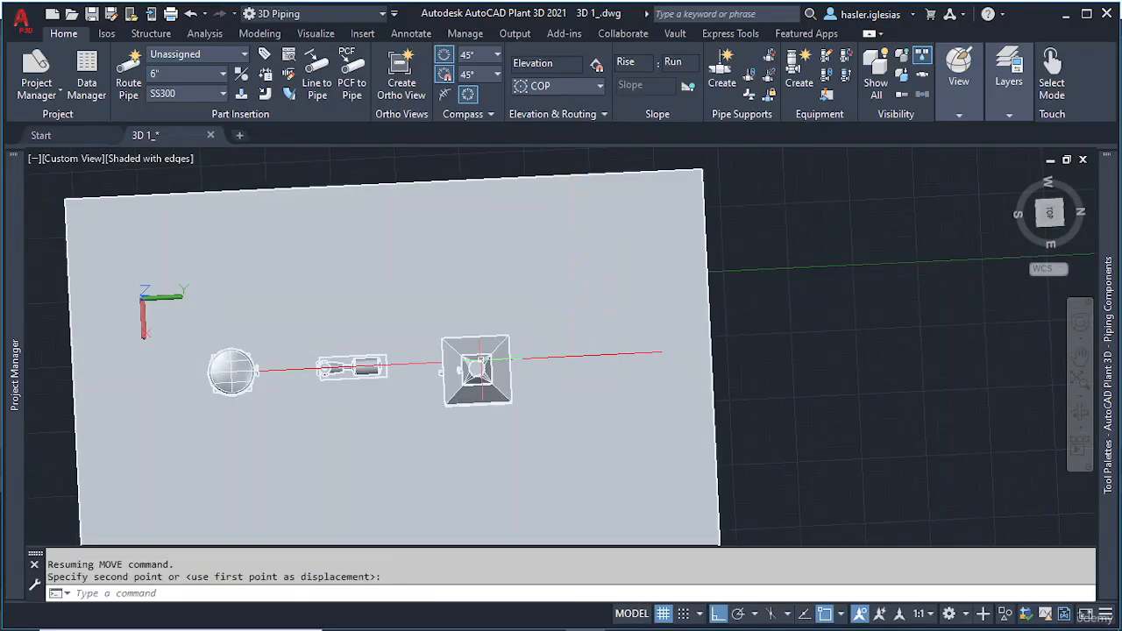
Step: Move the heater sideways from its upper nozzle so that the nozzle's centre lies on the red guide line
{"action": "scroll", "coordinate": [490, 336], "scroll_direction": "up", "scroll_amount": 5}
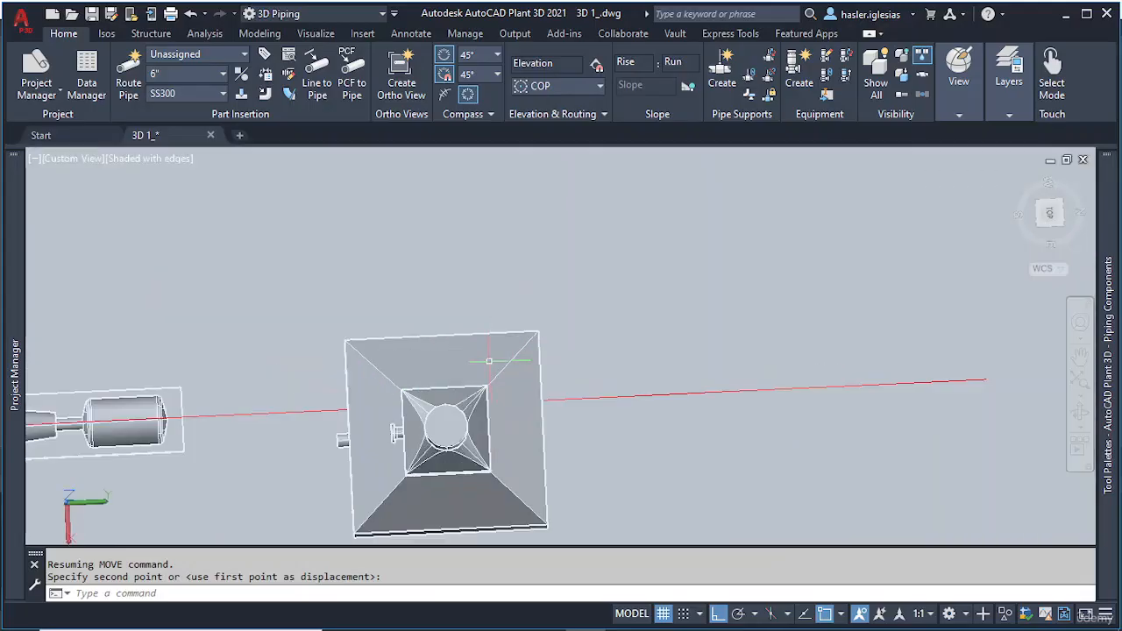
{"action": "left_click", "coordinate": [464, 464]}
{"action": "type", "text": "move"}
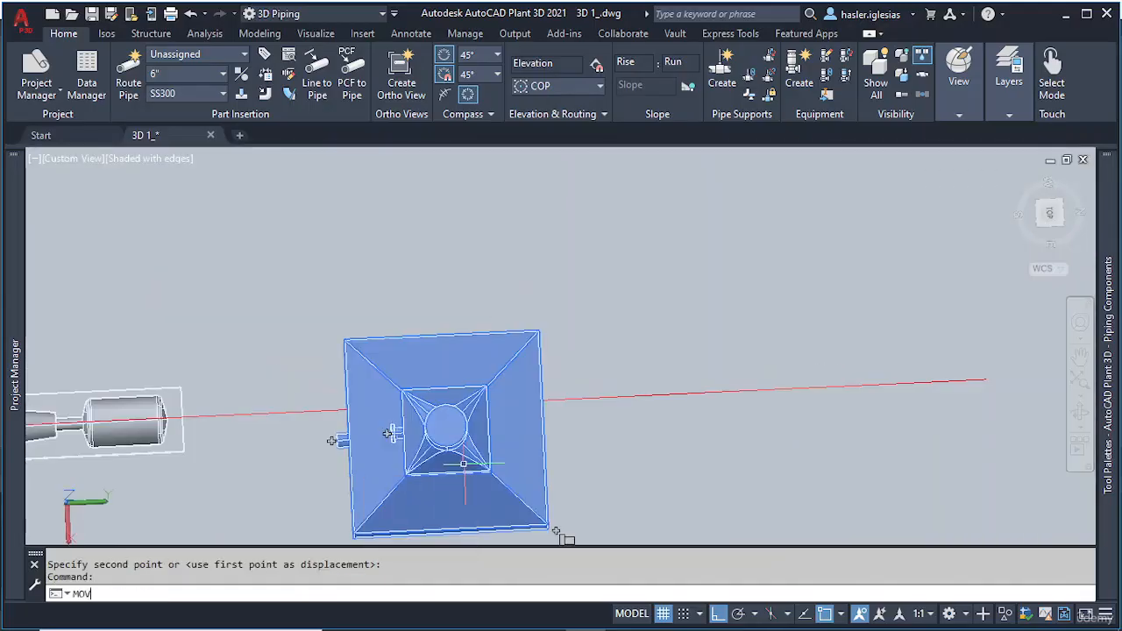
{"action": "key", "text": "Return"}
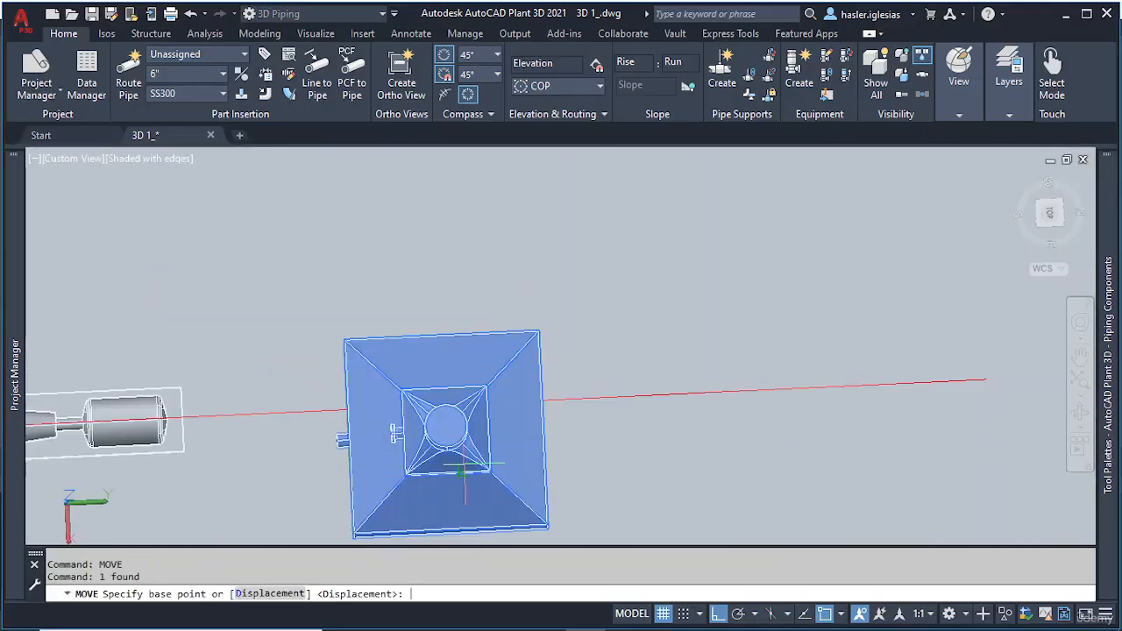
{"action": "left_click", "coordinate": [393, 432]}
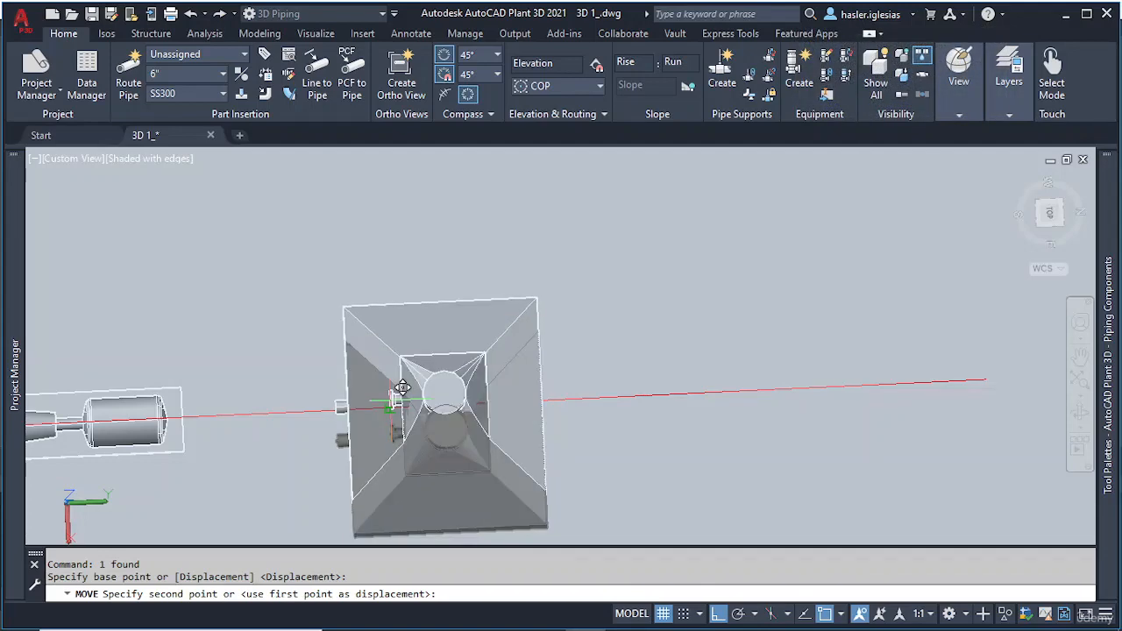
{"action": "left_click", "coordinate": [394, 404]}
{"action": "scroll", "coordinate": [416, 410], "scroll_direction": "up", "scroll_amount": 3}
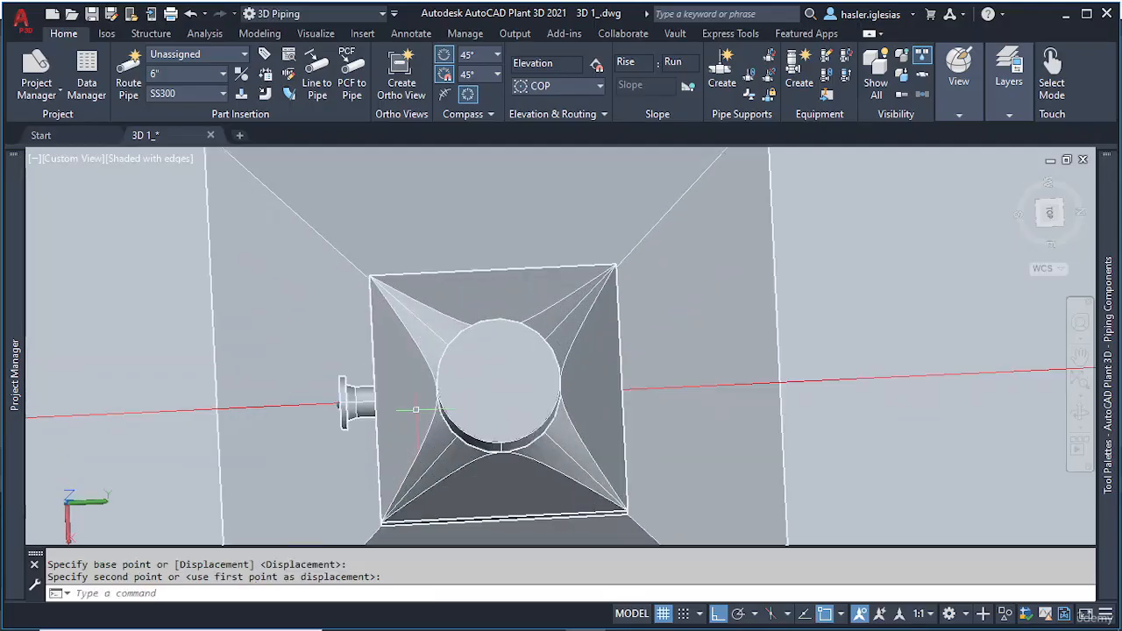
{"action": "scroll", "coordinate": [366, 414], "scroll_direction": "up", "scroll_amount": 5}
{"action": "scroll", "coordinate": [238, 351], "scroll_direction": "down", "scroll_amount": 8}
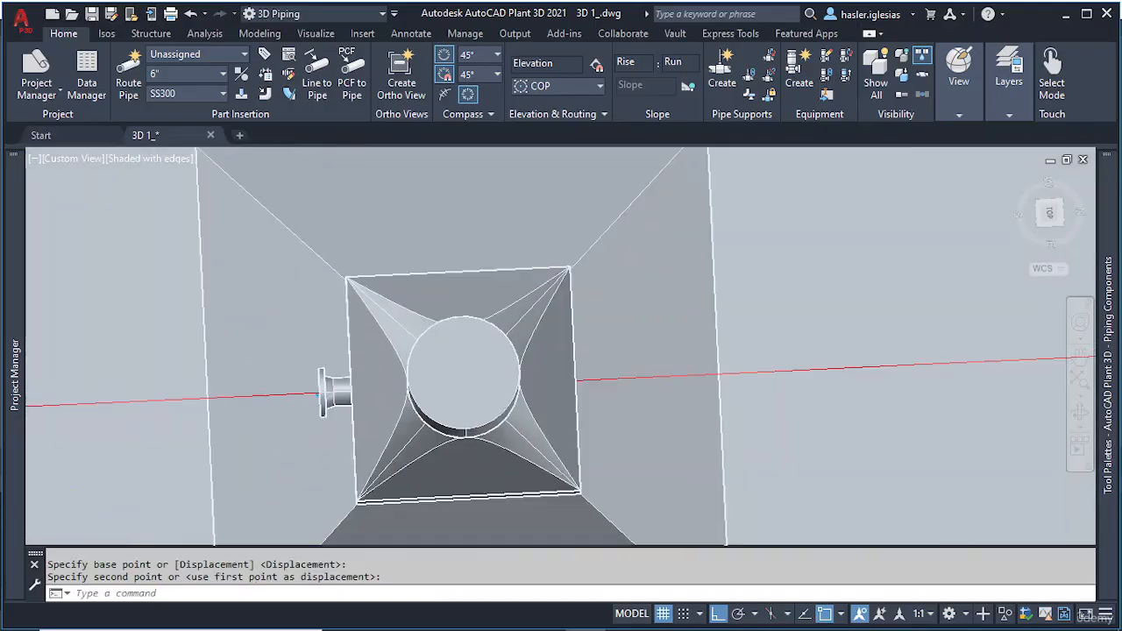
Step: Raise the heater straight up by about 5'-1" with object snap off so its base rests on the floor slab
{"action": "scroll", "coordinate": [430, 403], "scroll_direction": "down", "scroll_amount": 3}
{"action": "middle_click_drag", "start_coordinate": [428, 423], "coordinate": [434, 267], "text": "shift"}
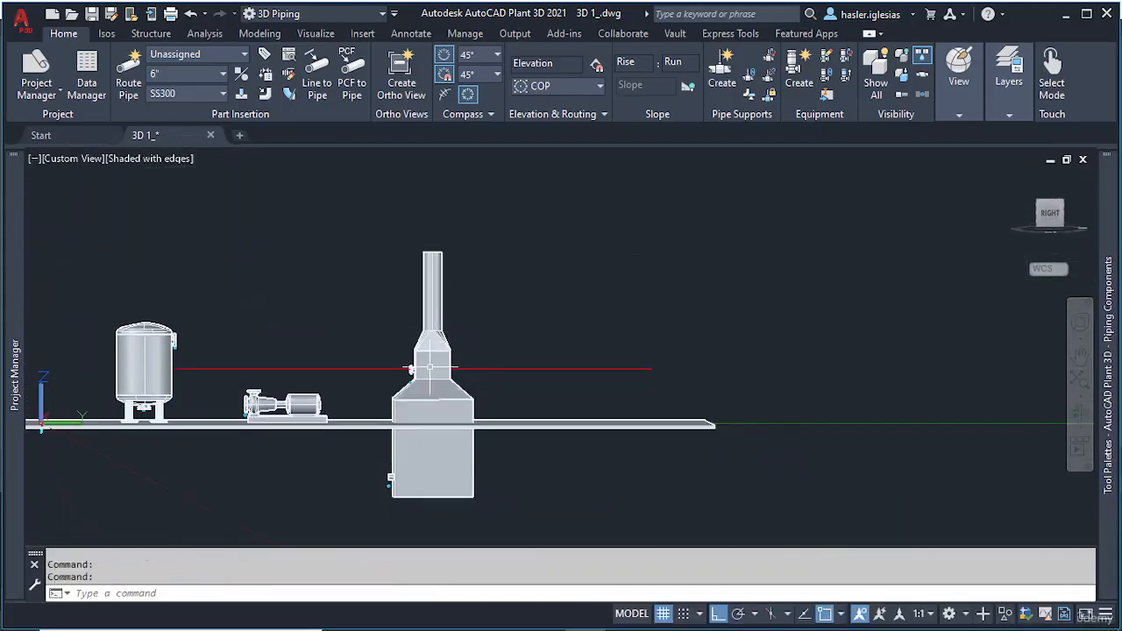
{"action": "left_click", "coordinate": [441, 412]}
{"action": "type", "text": "m"}
{"action": "key", "text": "Return"}
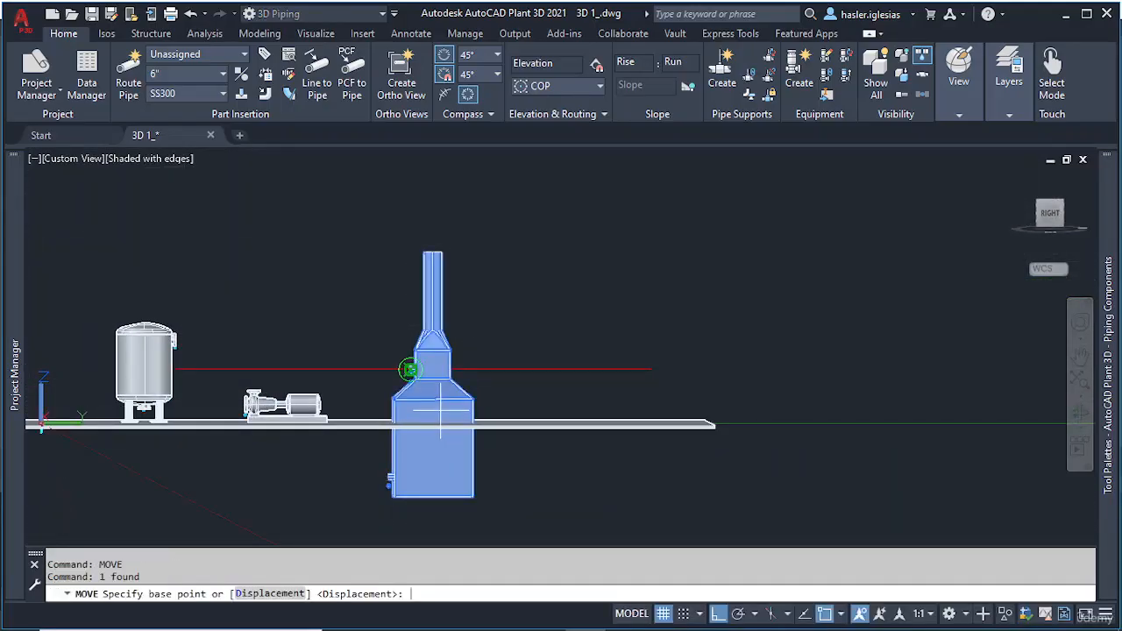
{"action": "left_click", "coordinate": [824, 614]}
{"action": "left_click", "coordinate": [432, 399]}
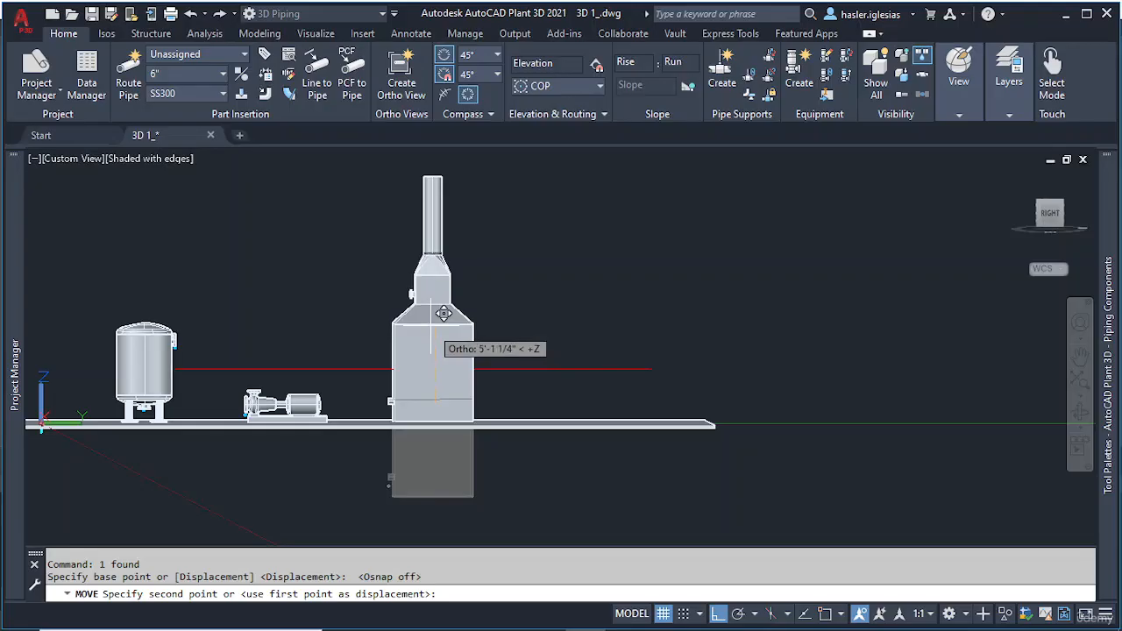
{"action": "key", "text": "Escape"}
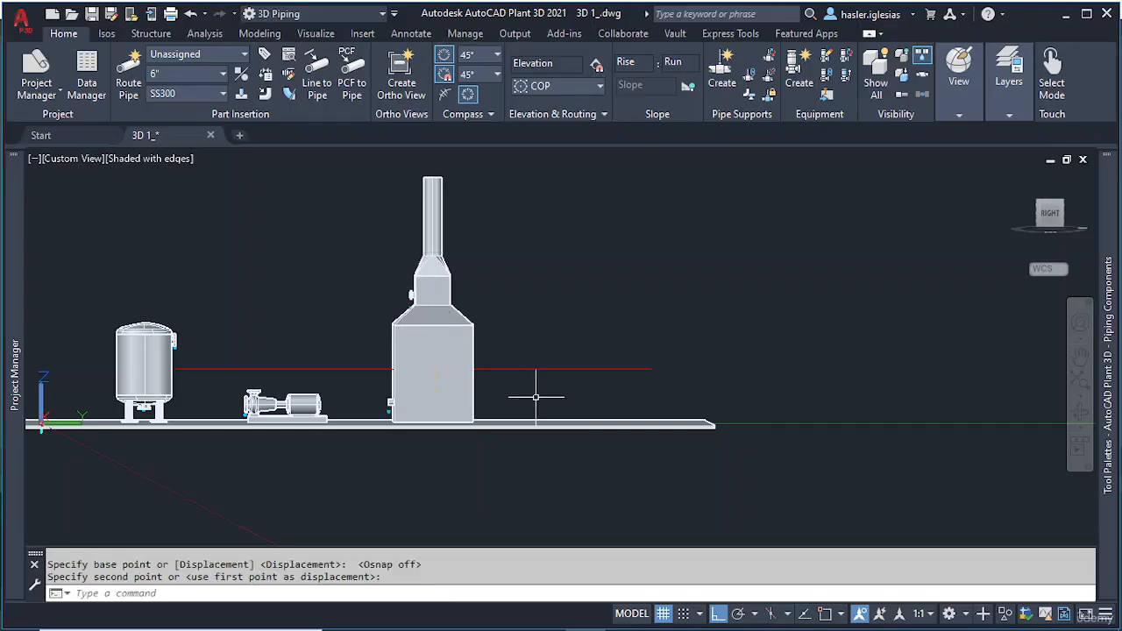
{"action": "middle_click_drag", "start_coordinate": [453, 377], "coordinate": [521, 433], "text": "shift"}
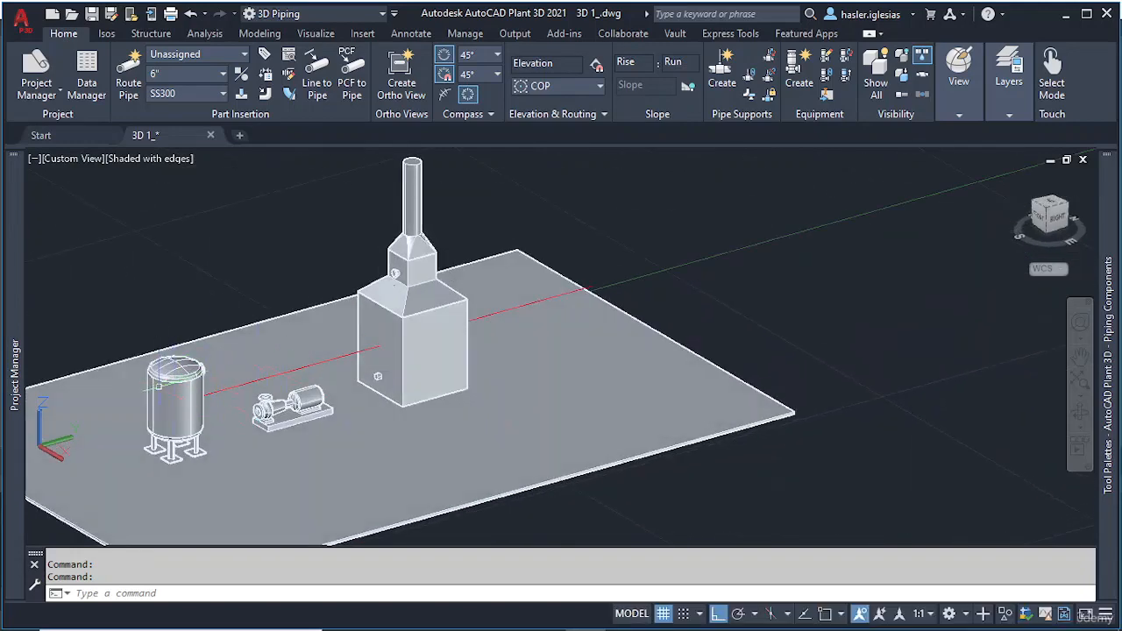
{"action": "left_click", "coordinate": [210, 391]}
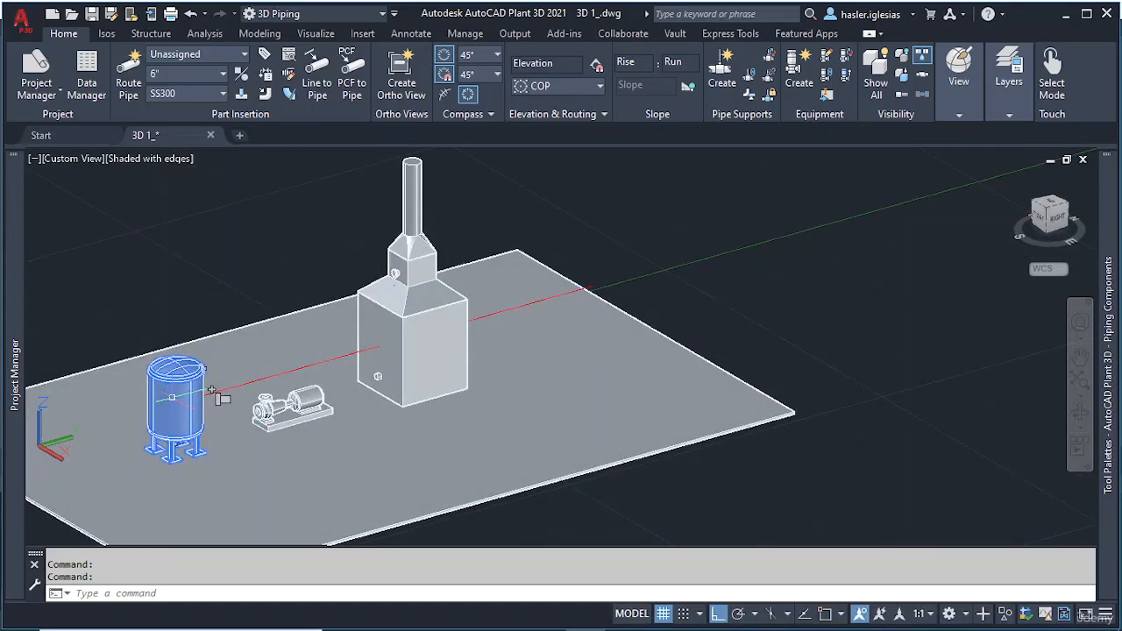
{"action": "key", "text": "Escape"}
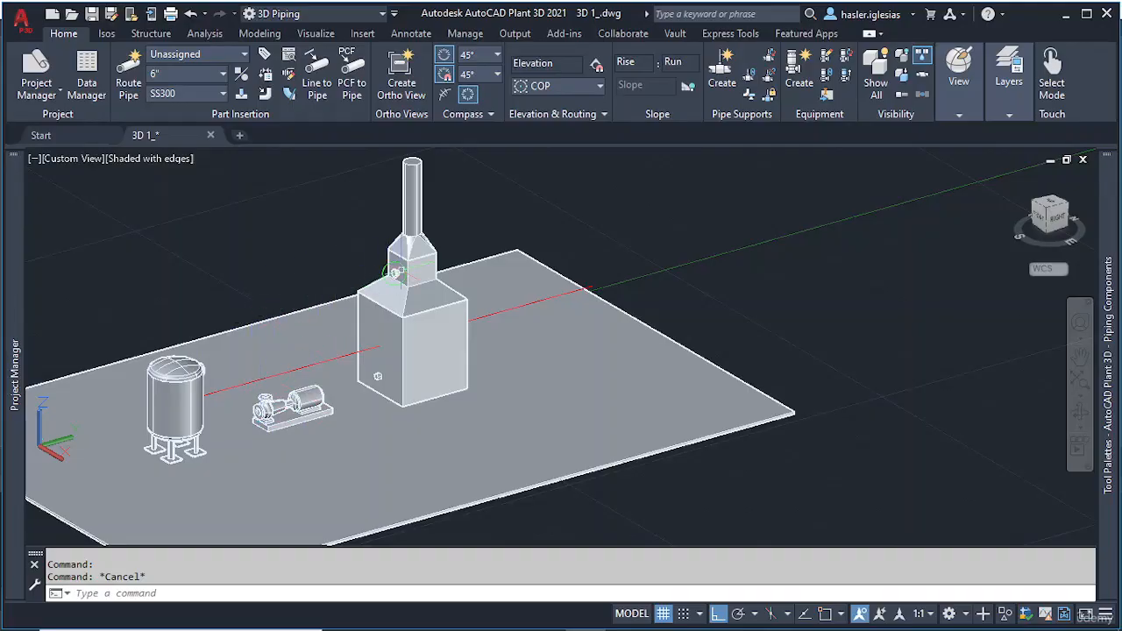
{"action": "mouse_move", "coordinate": [419, 278]}
{"action": "middle_mouse_down", "text": "shift"}
{"action": "mouse_move", "coordinate": [324, 289]}
{"action": "mouse_move", "coordinate": [428, 281]}
{"action": "middle_mouse_up", "text": "shift"}
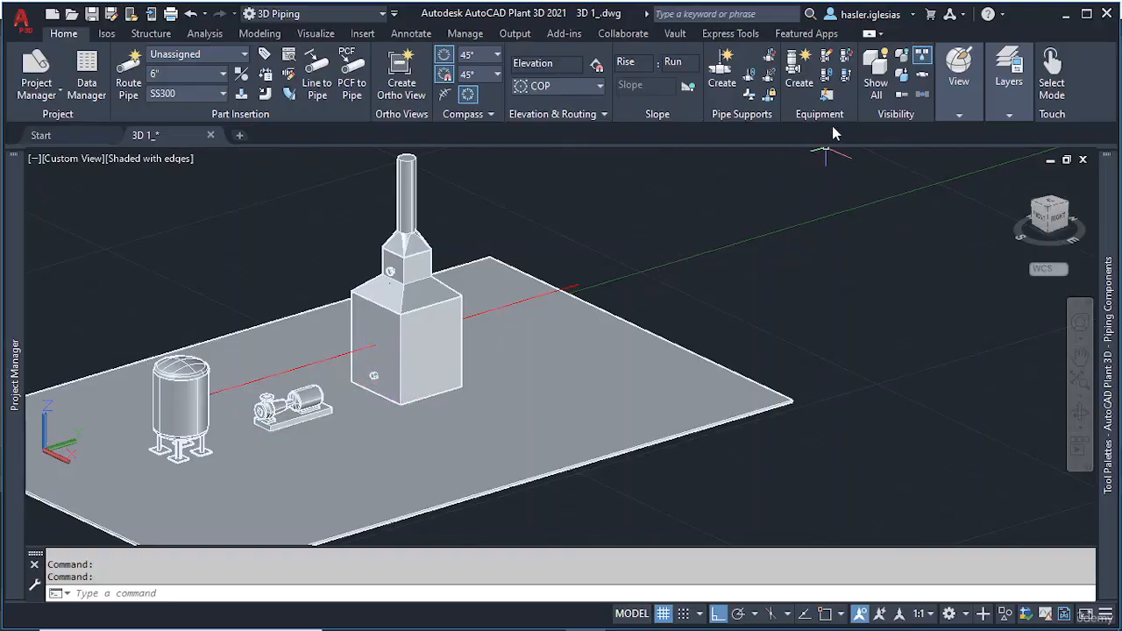
Step: Preview the Breech Lock, Plate Frame, Reboiler, Vertical Down and Vertical Up heat exchanger templates for new equipment
{"action": "left_click", "coordinate": [799, 84]}
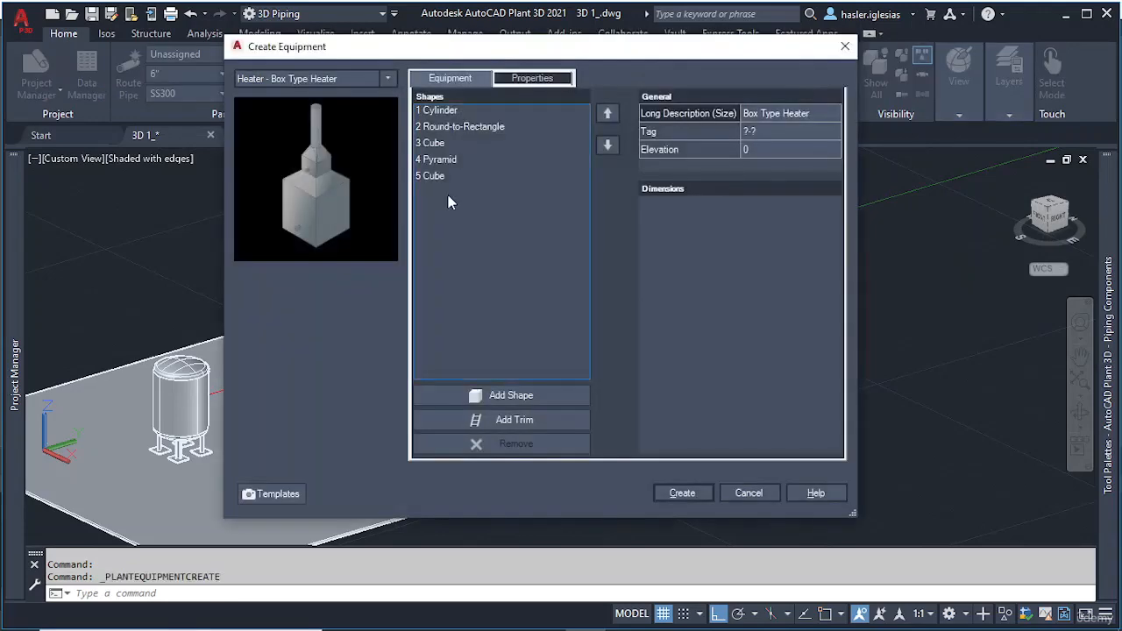
{"action": "left_click", "coordinate": [393, 79]}
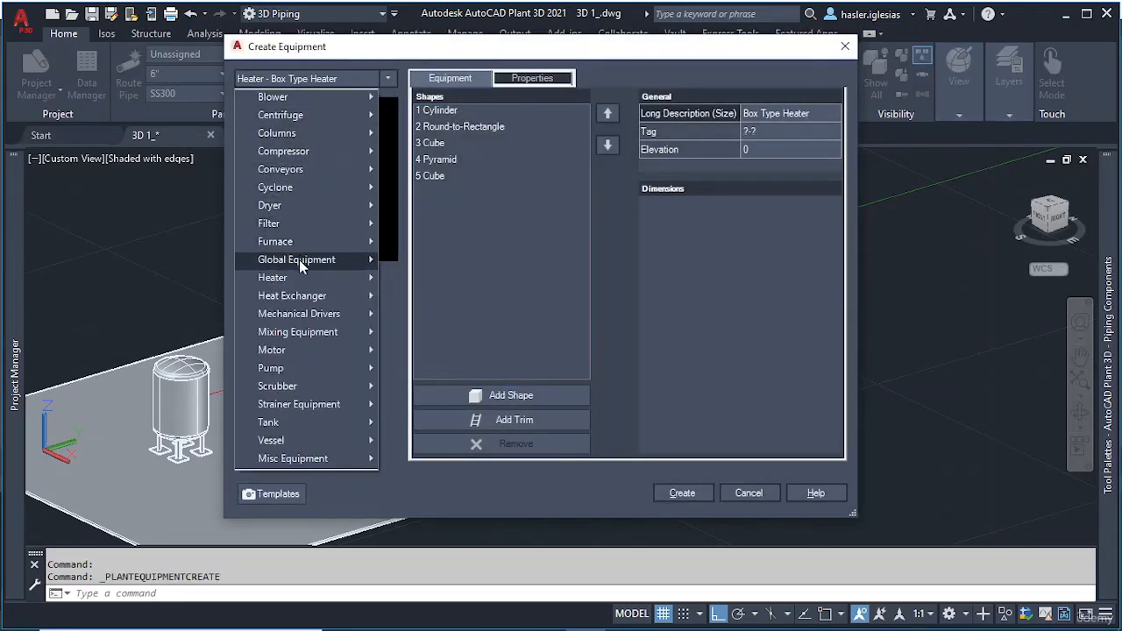
{"action": "mouse_move", "coordinate": [307, 300]}
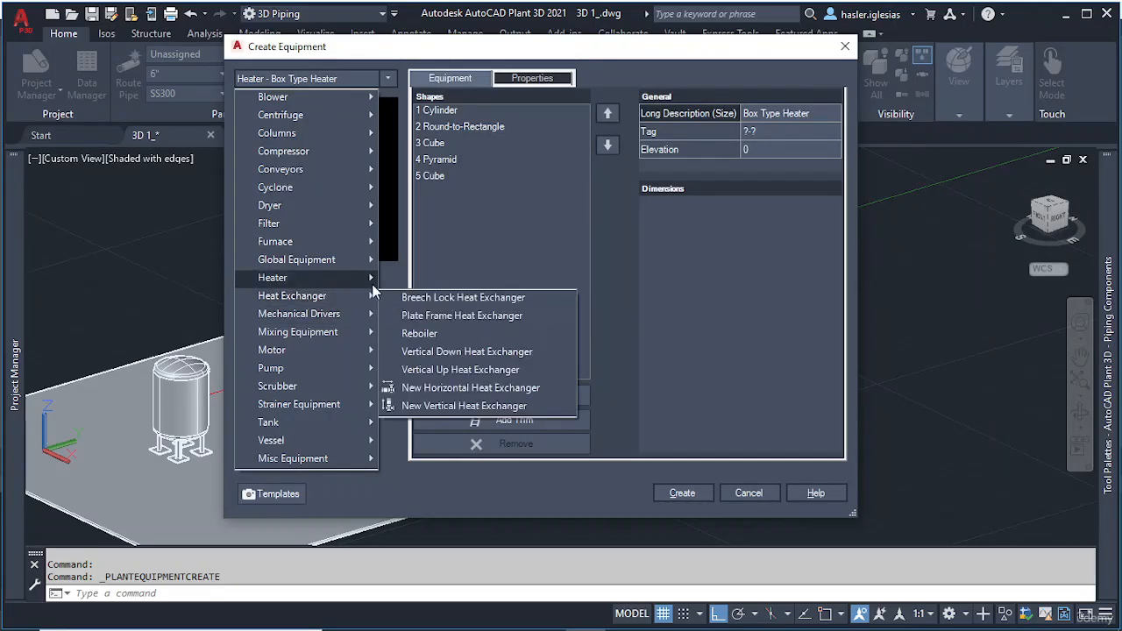
{"action": "left_click", "coordinate": [454, 299]}
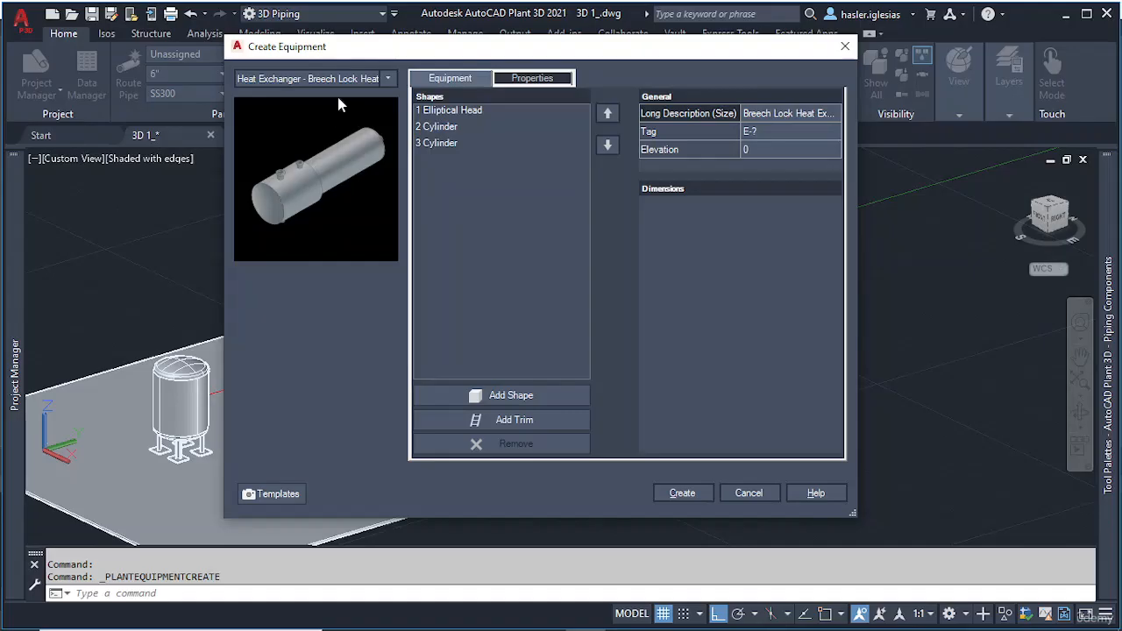
{"action": "left_click", "coordinate": [386, 79]}
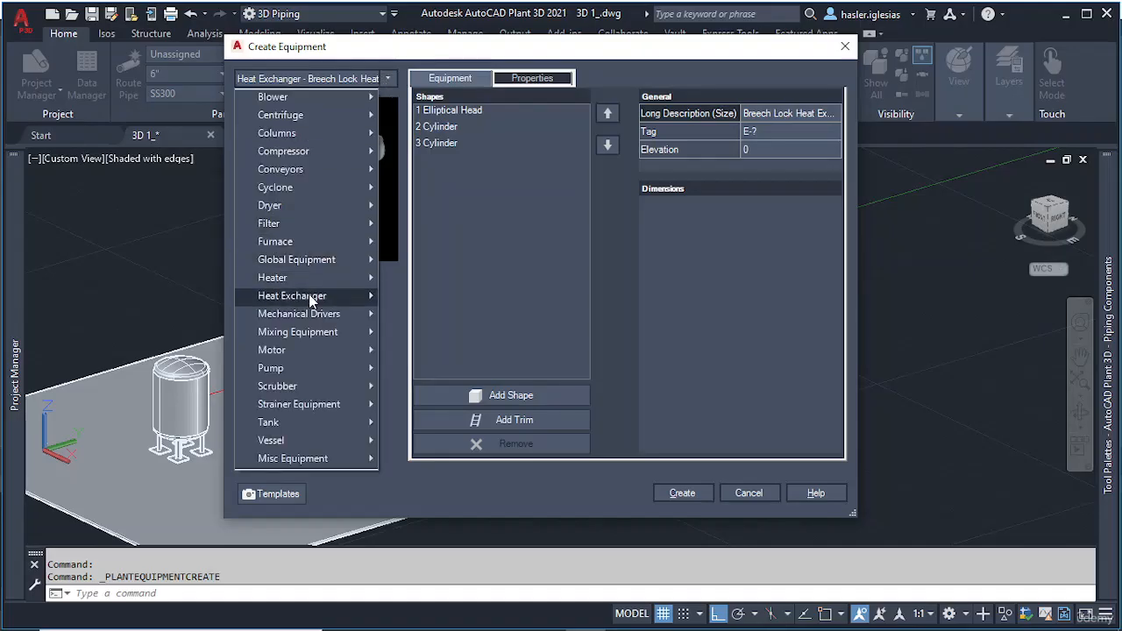
{"action": "mouse_move", "coordinate": [303, 298]}
{"action": "left_click", "coordinate": [448, 315]}
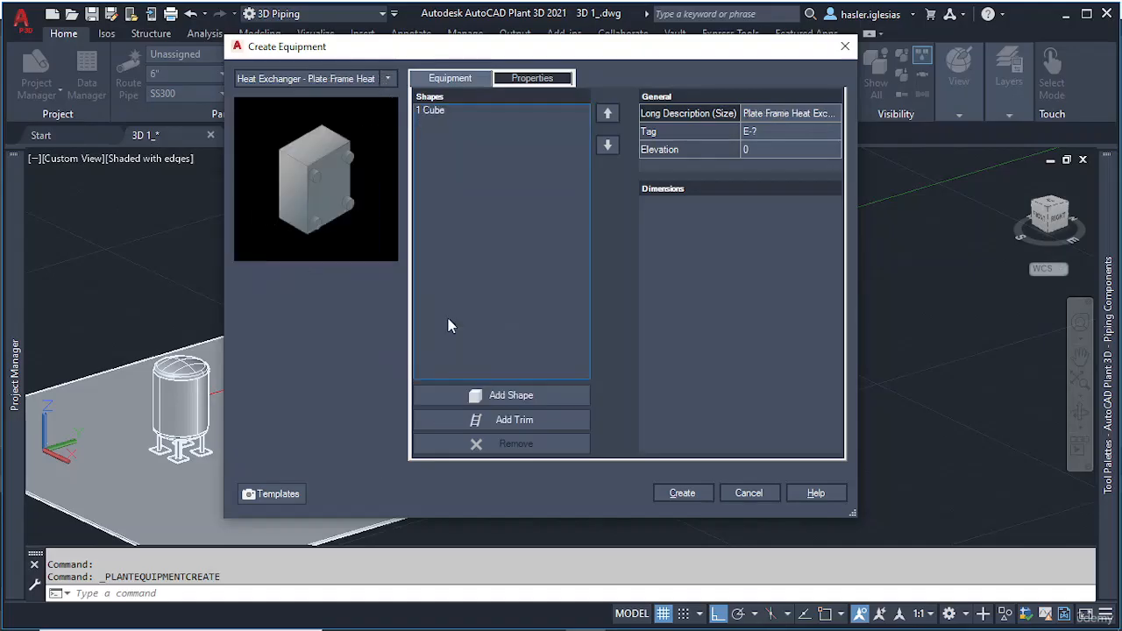
{"action": "left_click", "coordinate": [388, 78]}
{"action": "mouse_move", "coordinate": [309, 297]}
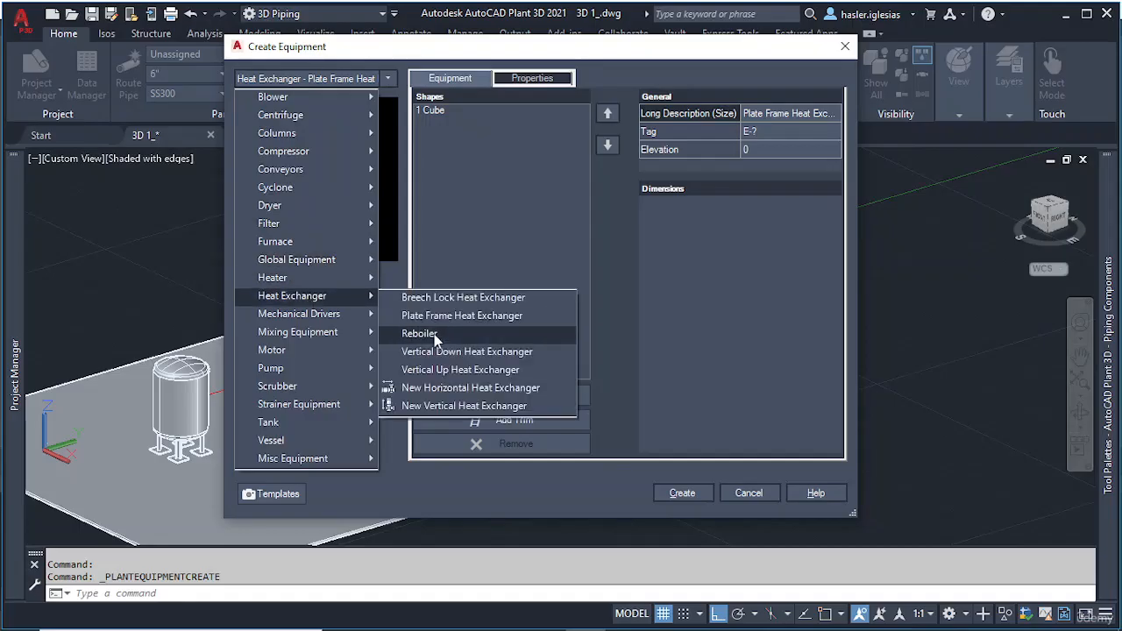
{"action": "left_click", "coordinate": [421, 334]}
{"action": "left_click", "coordinate": [386, 79]}
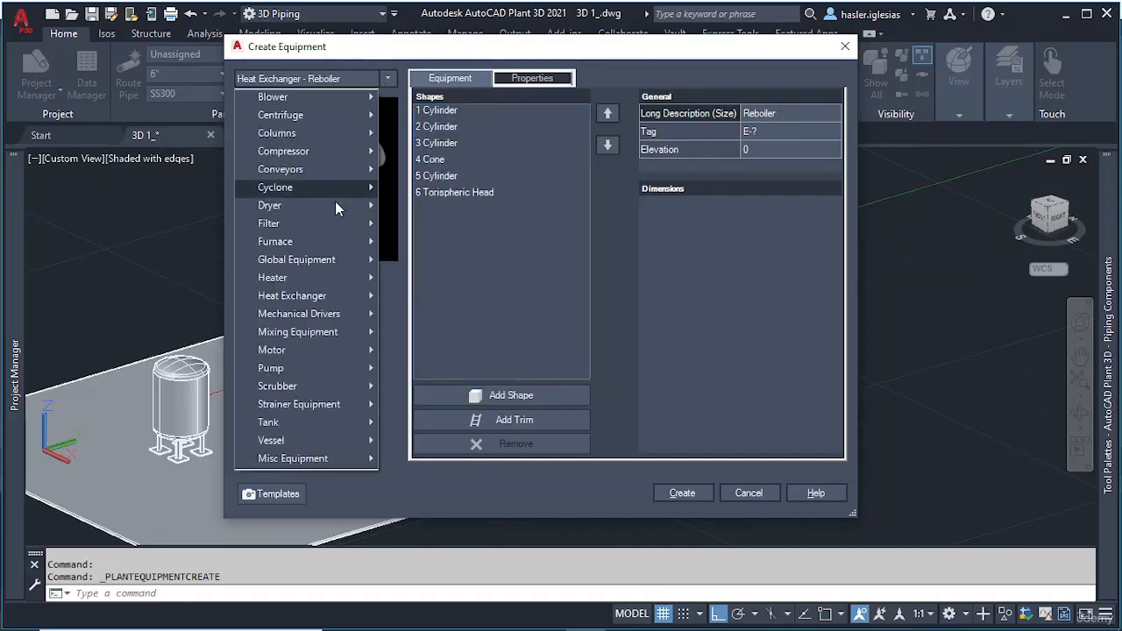
{"action": "mouse_move", "coordinate": [312, 297]}
{"action": "left_click", "coordinate": [465, 351]}
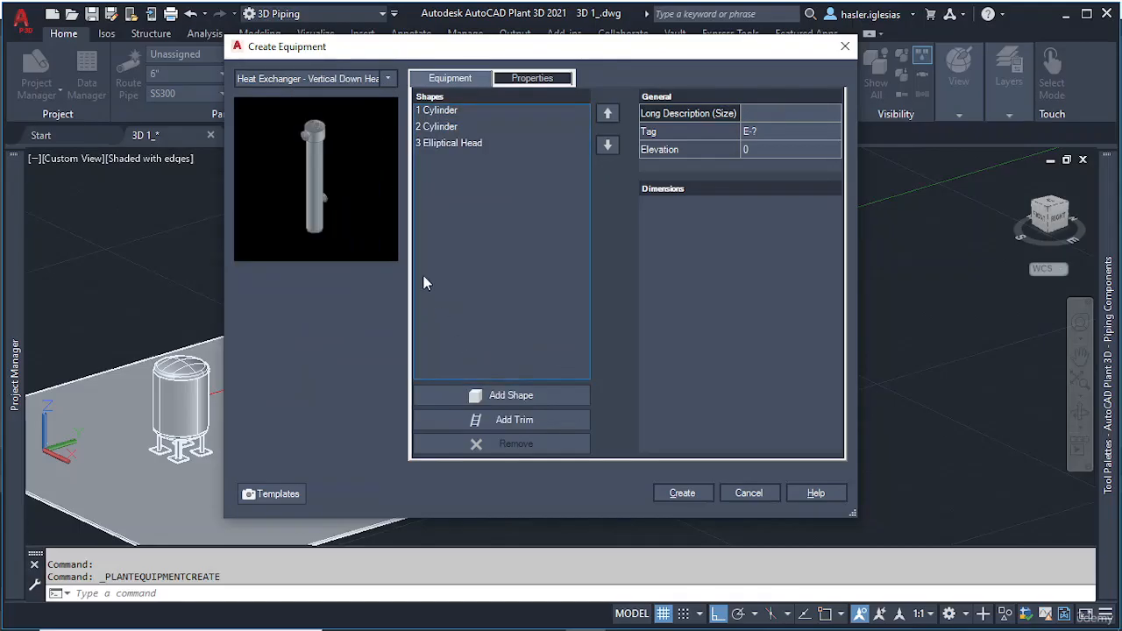
{"action": "left_click", "coordinate": [387, 77]}
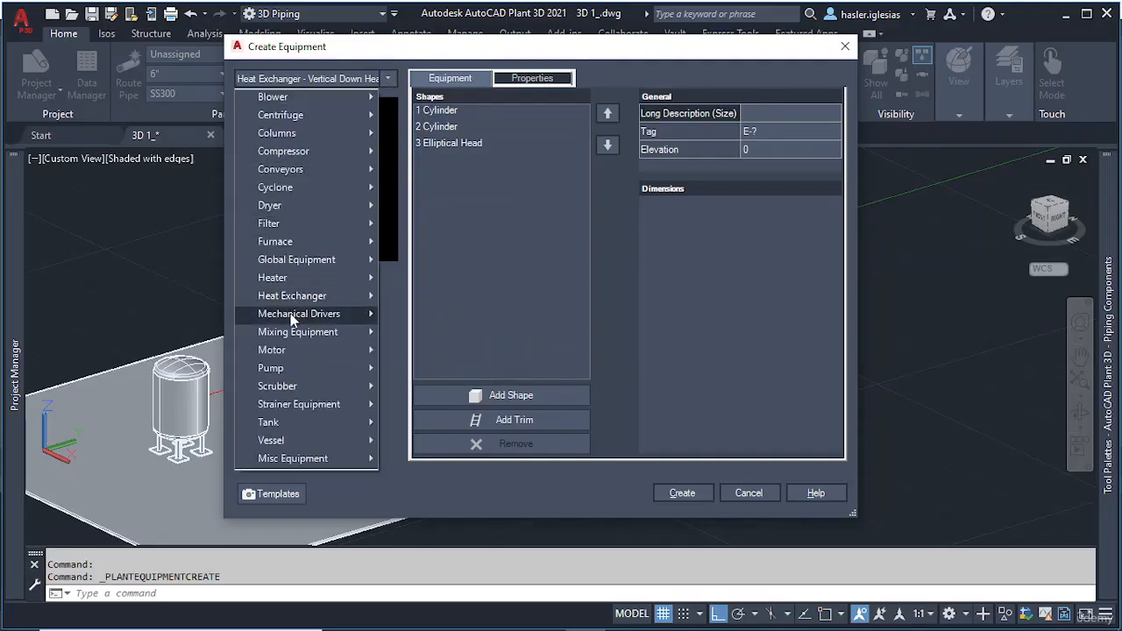
{"action": "mouse_move", "coordinate": [298, 296]}
{"action": "left_click", "coordinate": [469, 369]}
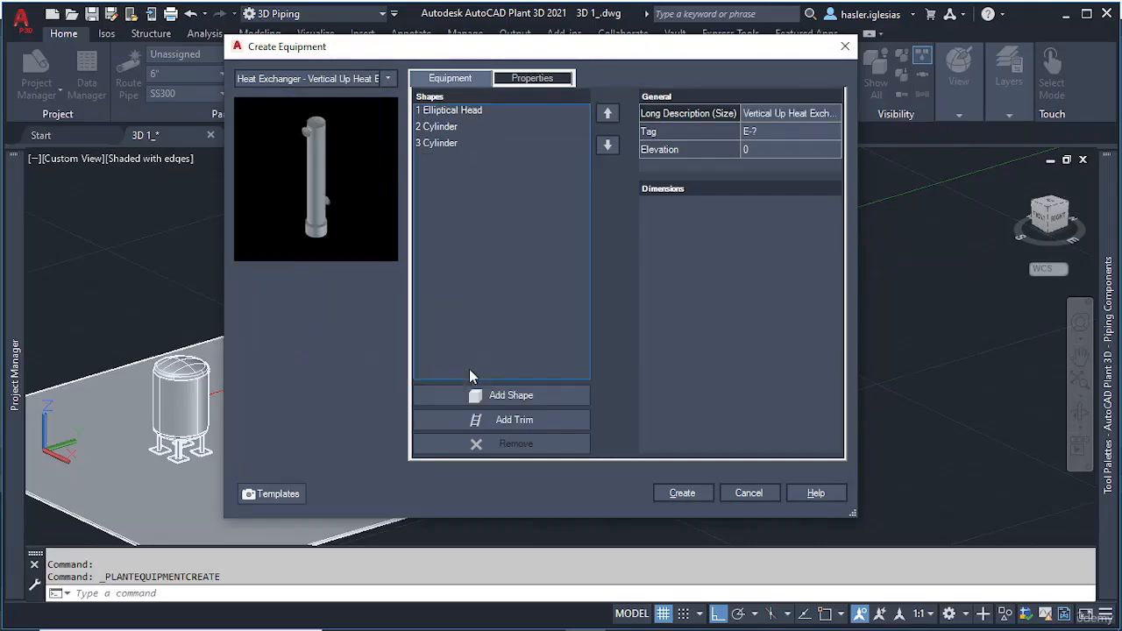
{"action": "left_click", "coordinate": [387, 78]}
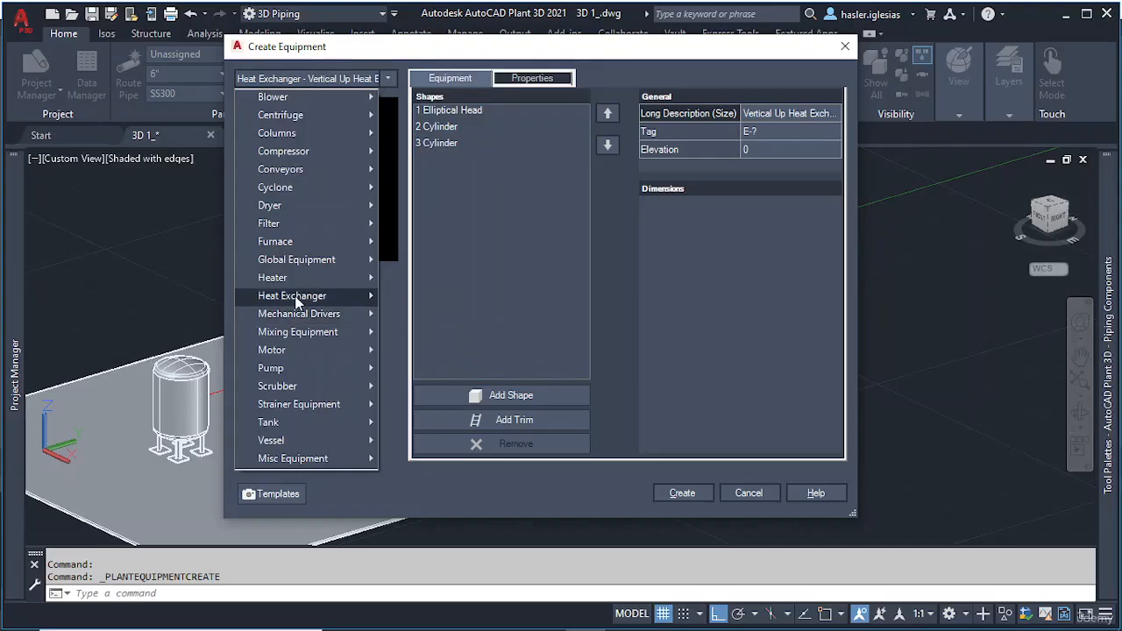
{"action": "mouse_move", "coordinate": [337, 295]}
{"action": "left_click", "coordinate": [418, 295]}
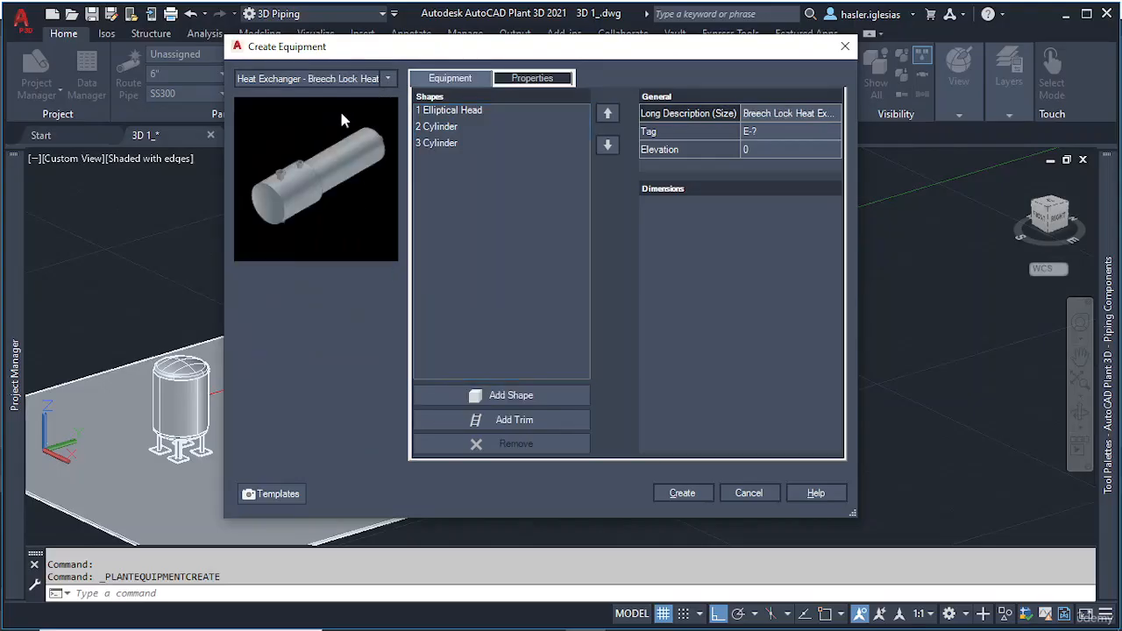
{"action": "left_click", "coordinate": [767, 150]}
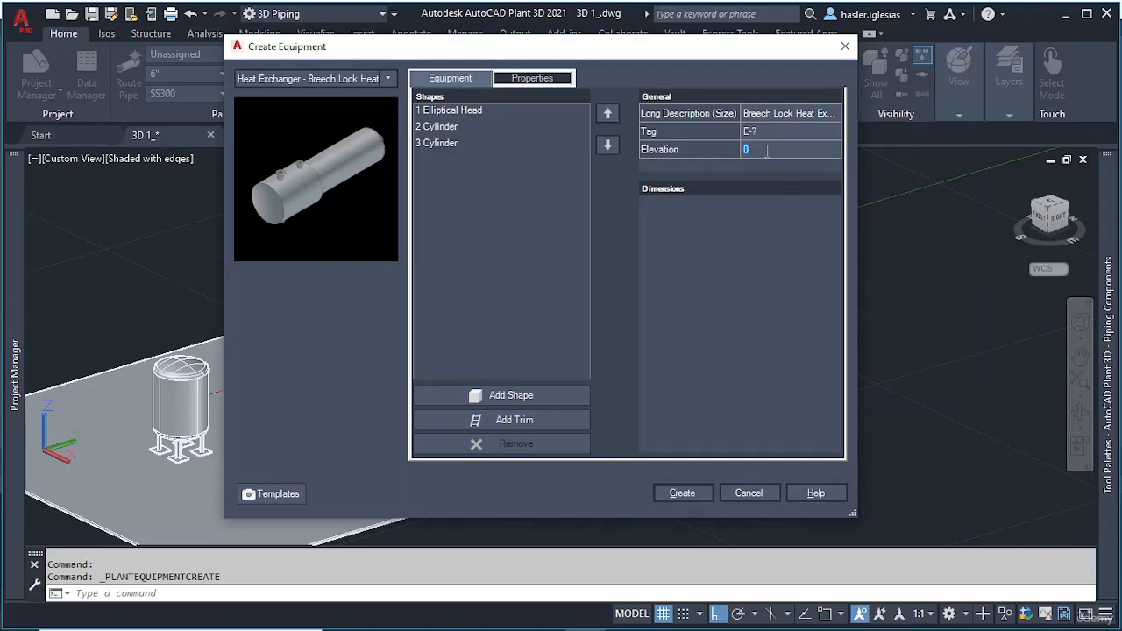
{"action": "left_click", "coordinate": [684, 496]}
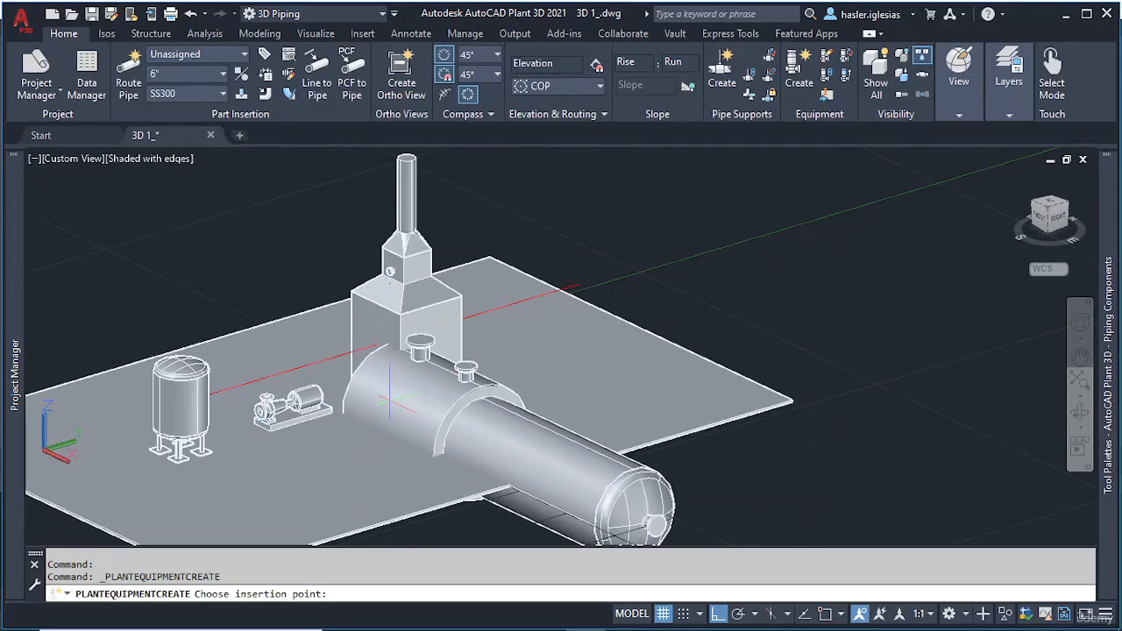
{"action": "scroll", "coordinate": [394, 398], "scroll_direction": "down", "scroll_amount": 5}
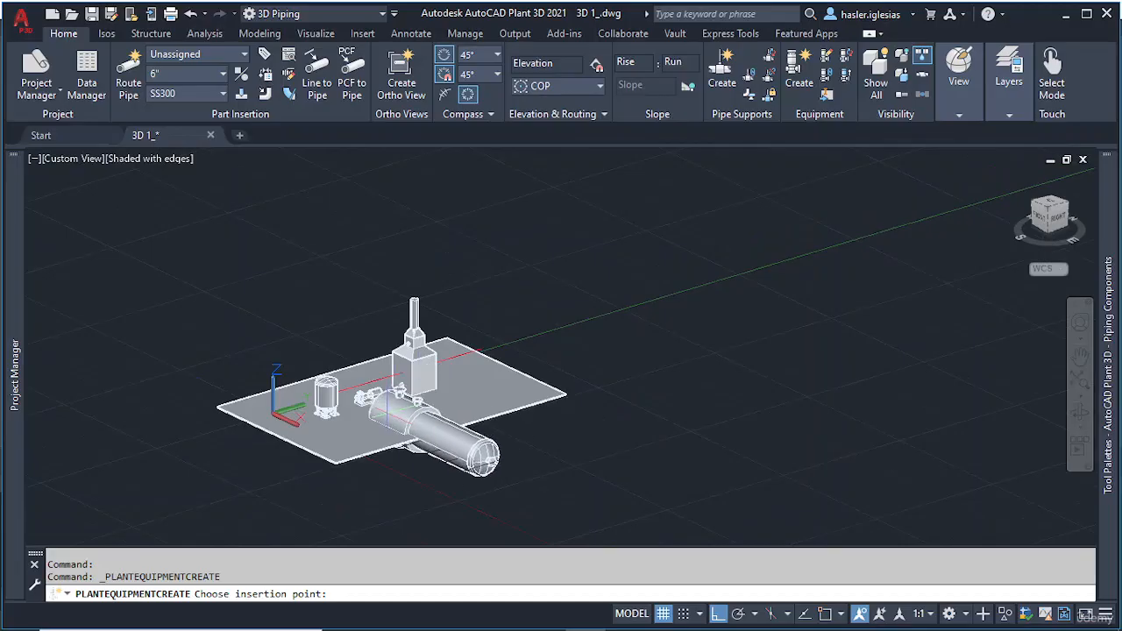
{"action": "scroll", "coordinate": [390, 412], "scroll_direction": "up", "scroll_amount": 4}
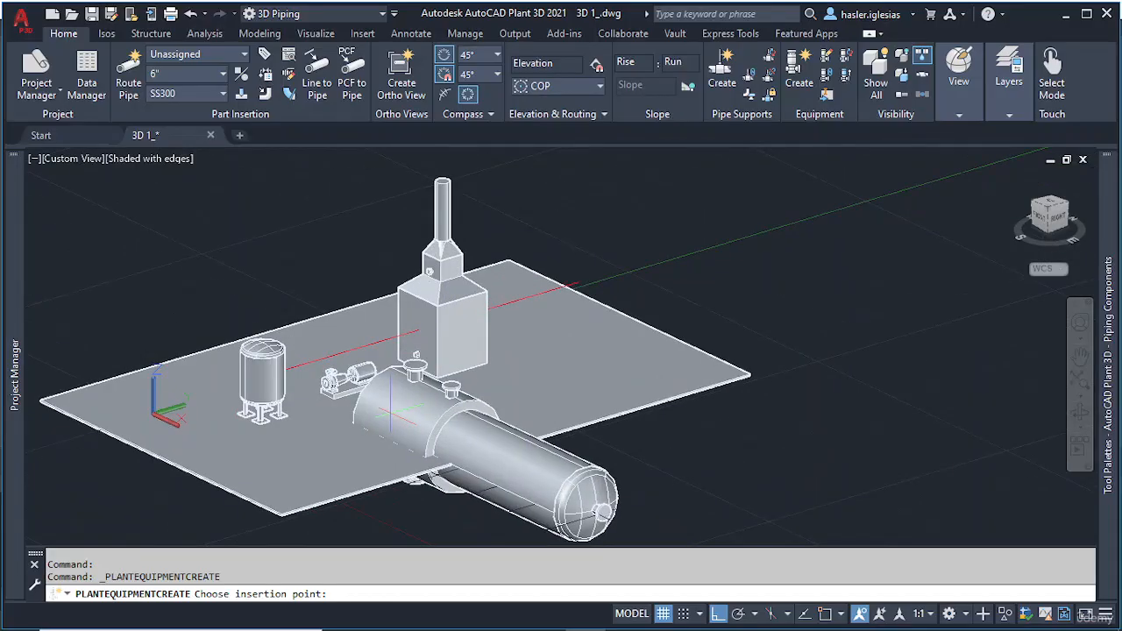
{"action": "key", "text": "Escape"}
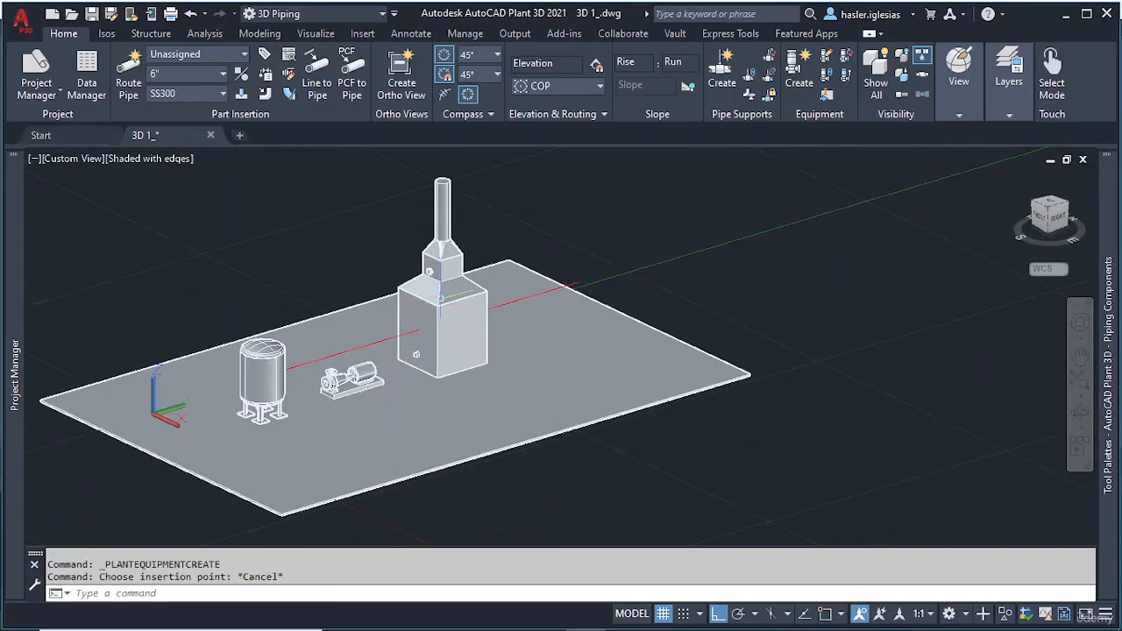
Step: Make GUIDE the current layer
{"action": "mouse_move", "coordinate": [1013, 114]}
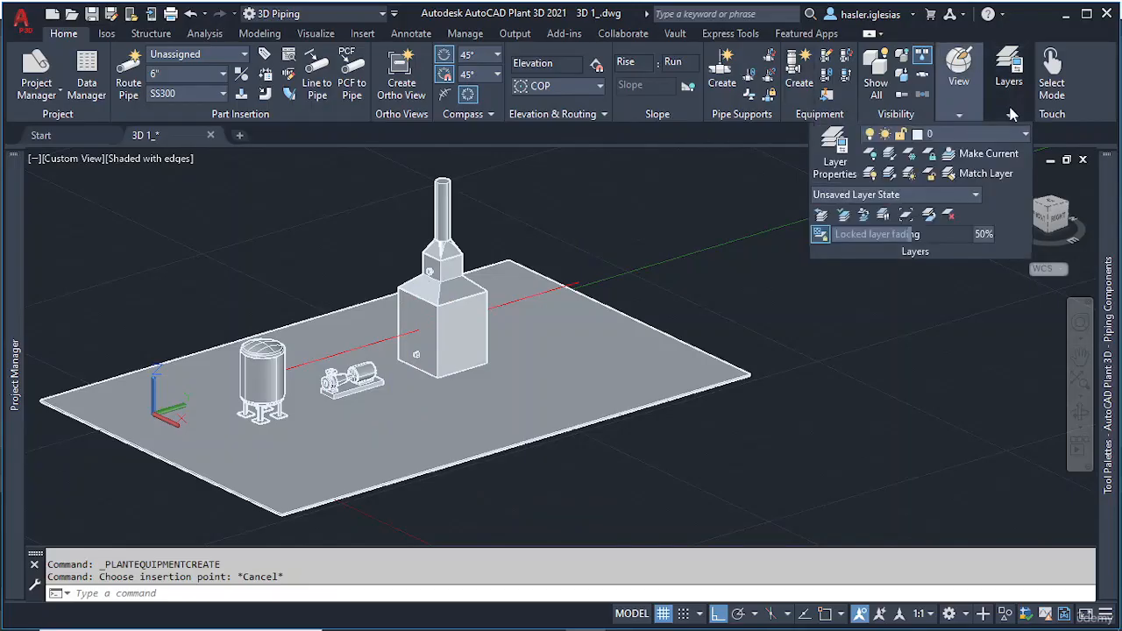
{"action": "left_click", "coordinate": [979, 133]}
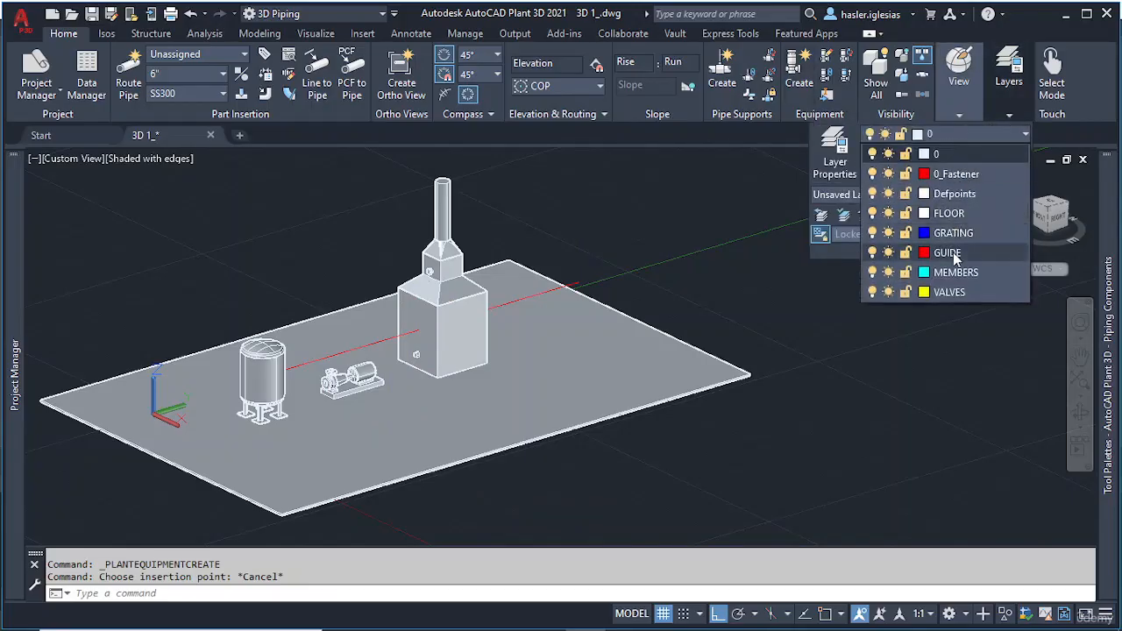
{"action": "left_click", "coordinate": [953, 251]}
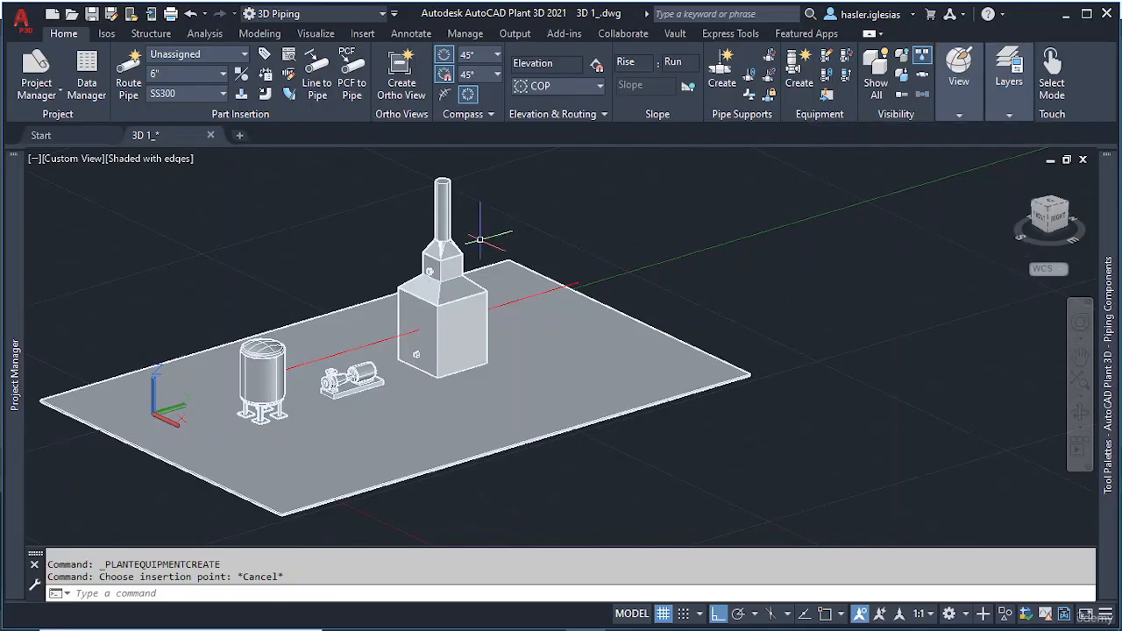
Step: With object snap on, draw a line from the heater's lower nozzle centre a short way toward the pump, then perpendicular across the slab to near its edge
{"action": "type", "text": "LINE"}
{"action": "key", "text": "Return"}
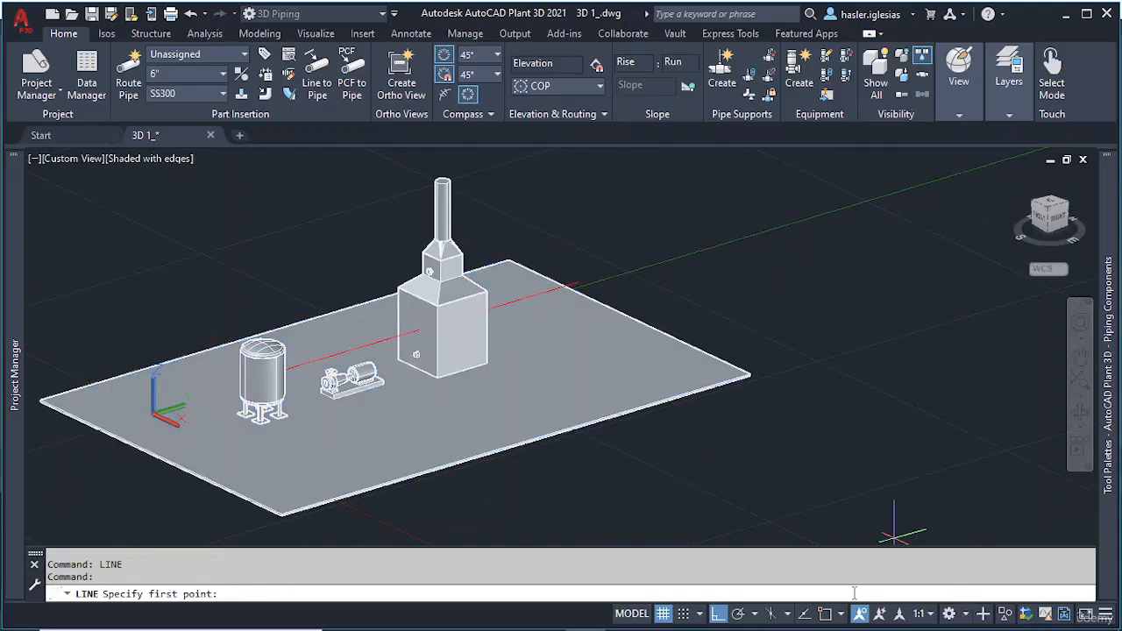
{"action": "left_click", "coordinate": [824, 616]}
{"action": "scroll", "coordinate": [416, 353], "scroll_direction": "up", "scroll_amount": 8}
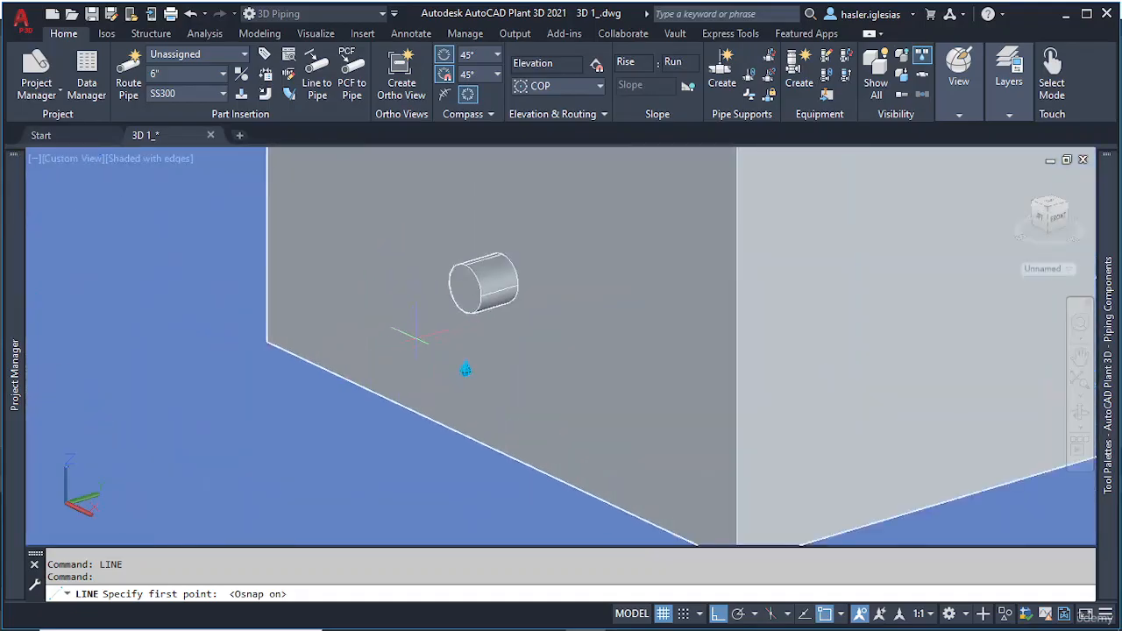
{"action": "scroll", "coordinate": [465, 287], "scroll_direction": "down", "scroll_amount": 3}
{"action": "left_click", "coordinate": [469, 289]}
{"action": "scroll", "coordinate": [383, 324], "scroll_direction": "down", "scroll_amount": 5}
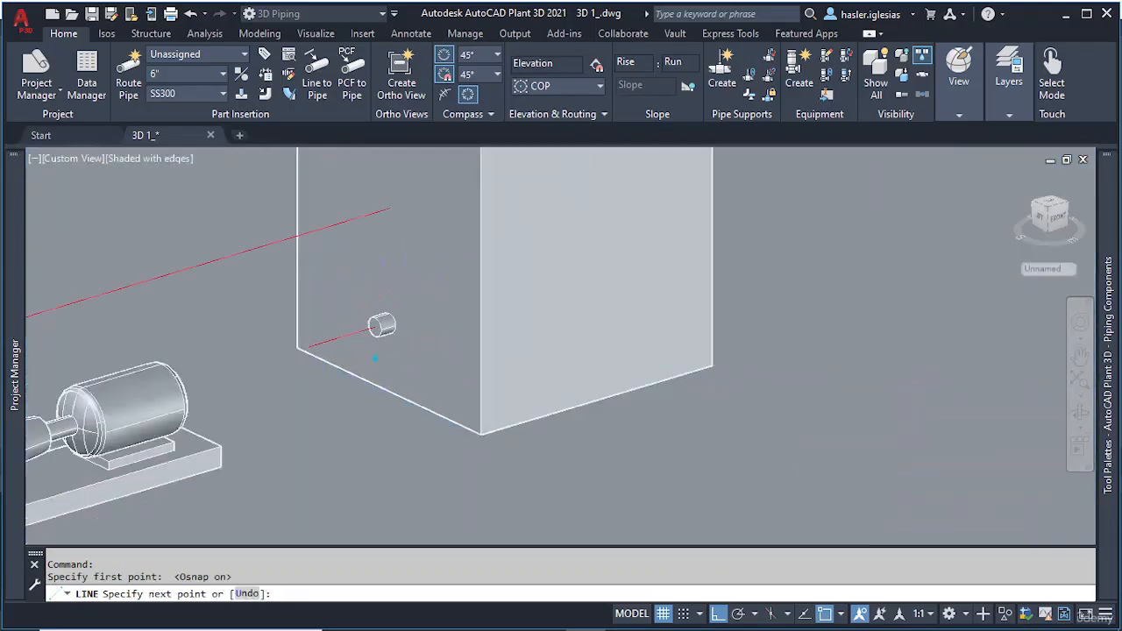
{"action": "mouse_move", "coordinate": [305, 347]}
{"action": "middle_mouse_down", "text": "shift"}
{"action": "mouse_move", "coordinate": [315, 338]}
{"action": "mouse_move", "coordinate": [304, 348]}
{"action": "middle_mouse_up", "text": "shift"}
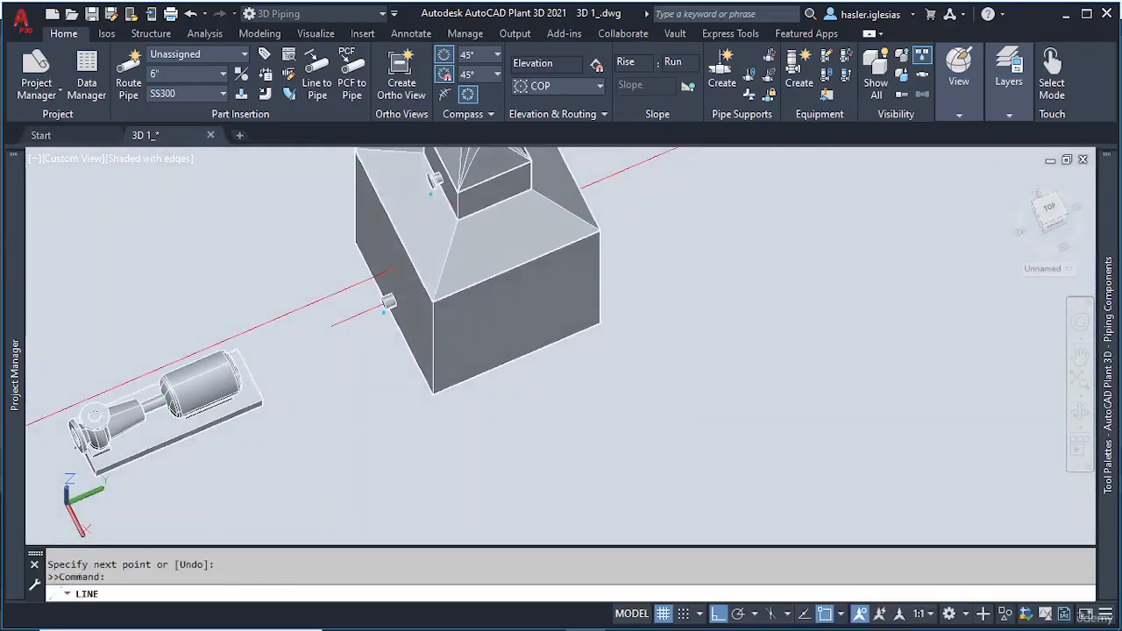
{"action": "left_click", "coordinate": [294, 340]}
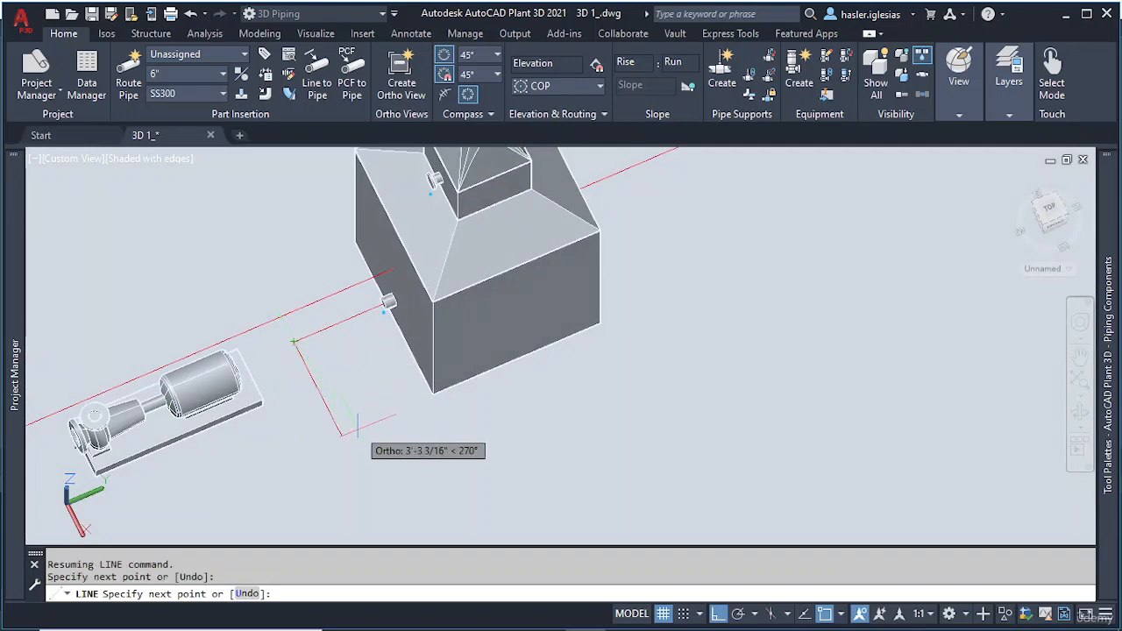
{"action": "scroll", "coordinate": [356, 429], "scroll_direction": "down", "scroll_amount": 4}
{"action": "middle_click_drag", "start_coordinate": [371, 479], "coordinate": [325, 364]}
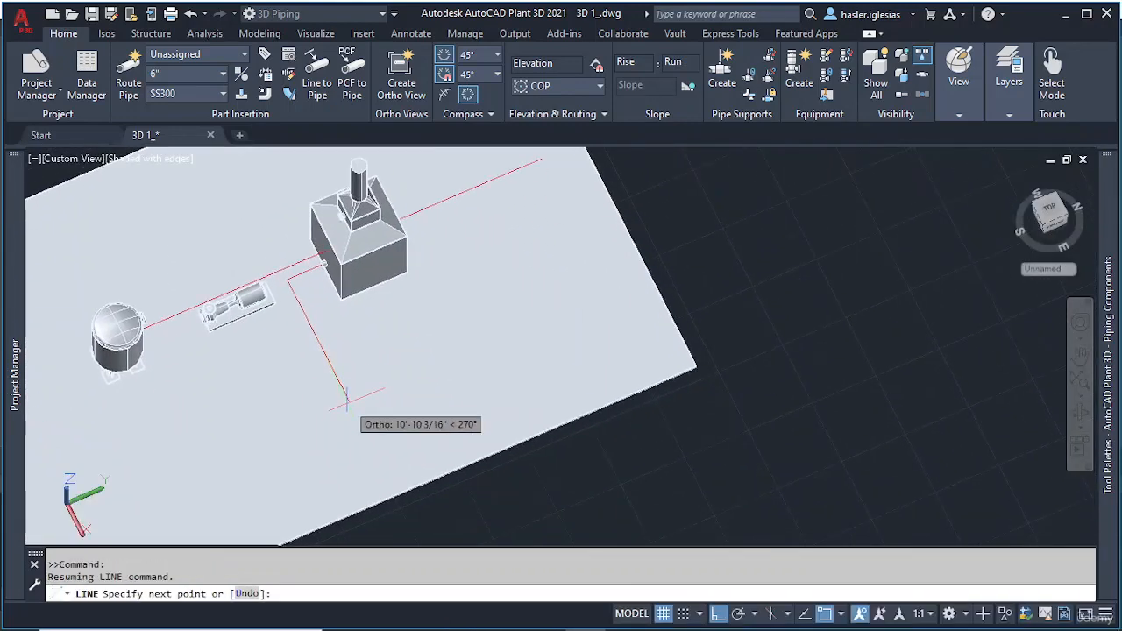
{"action": "left_click", "coordinate": [392, 485]}
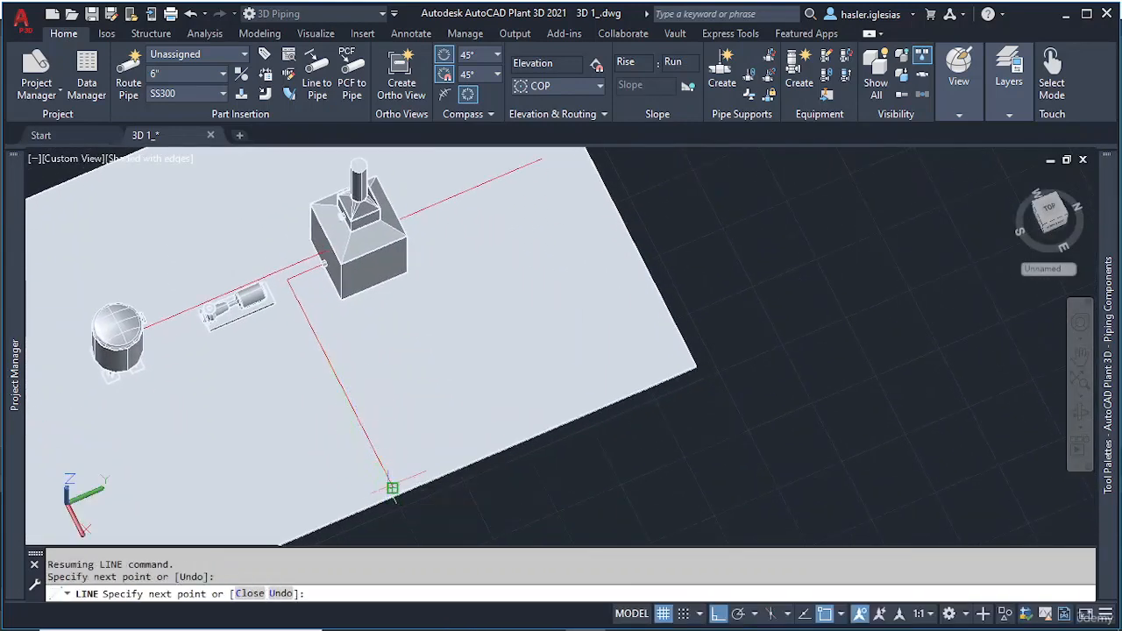
{"action": "key", "text": "Escape"}
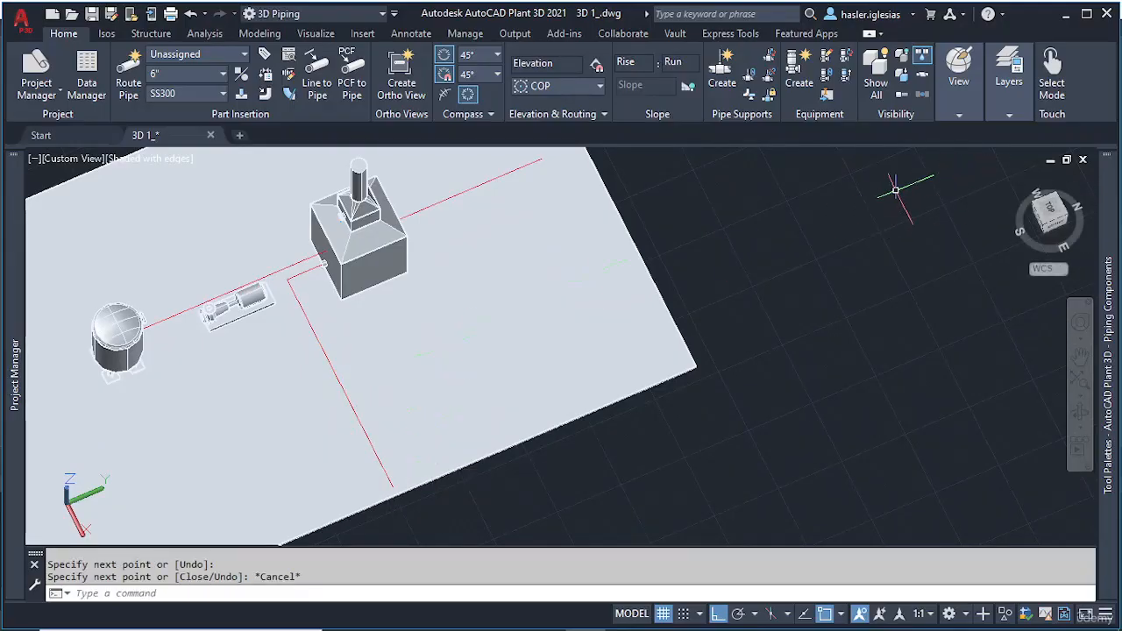
Step: Draw a line from the new perpendicular guide toward the tank-side slab edge, then straight back across it toward the opposite end, parallel to the equipment line
{"action": "type", "text": "l"}
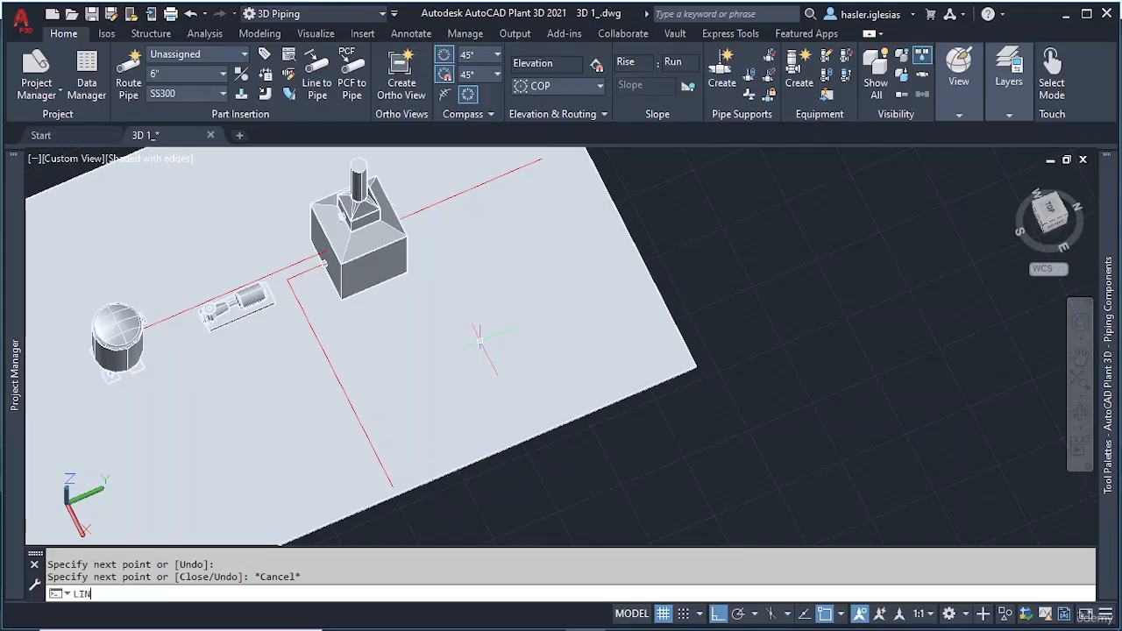
{"action": "key", "text": "Return"}
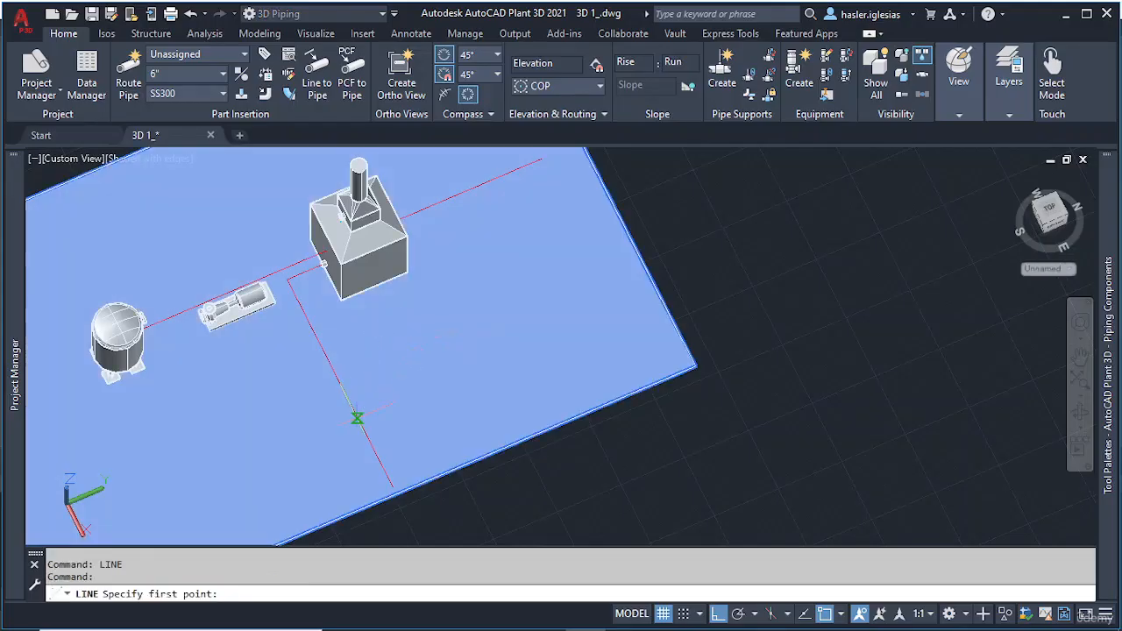
{"action": "left_click", "coordinate": [357, 418]}
{"action": "scroll", "coordinate": [245, 530], "scroll_direction": "down", "scroll_amount": 2}
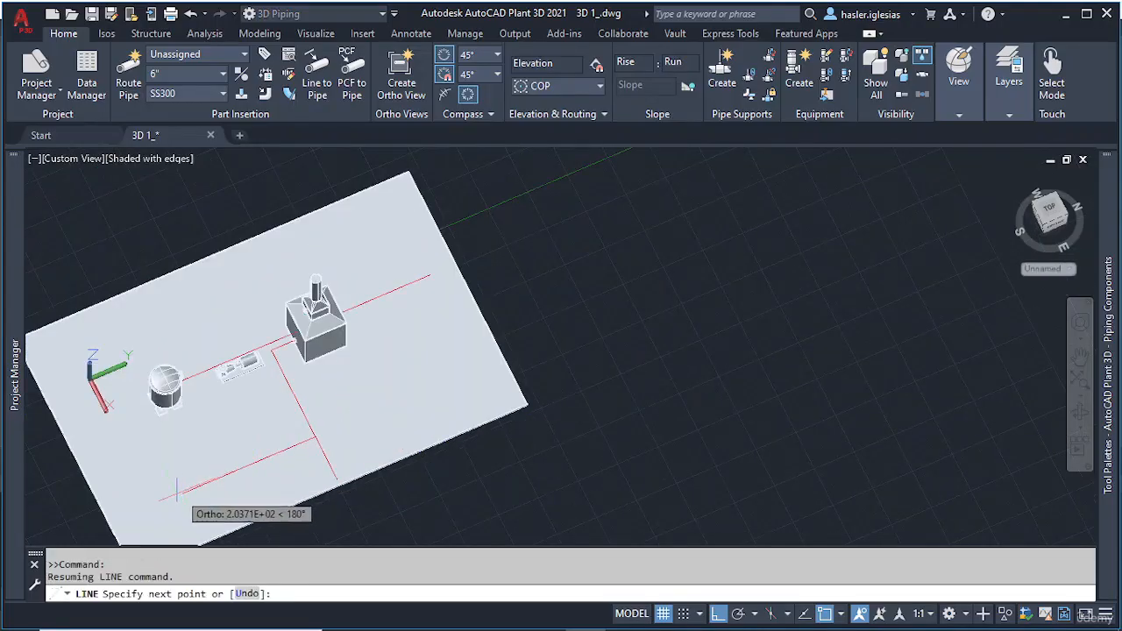
{"action": "left_click", "coordinate": [138, 512]}
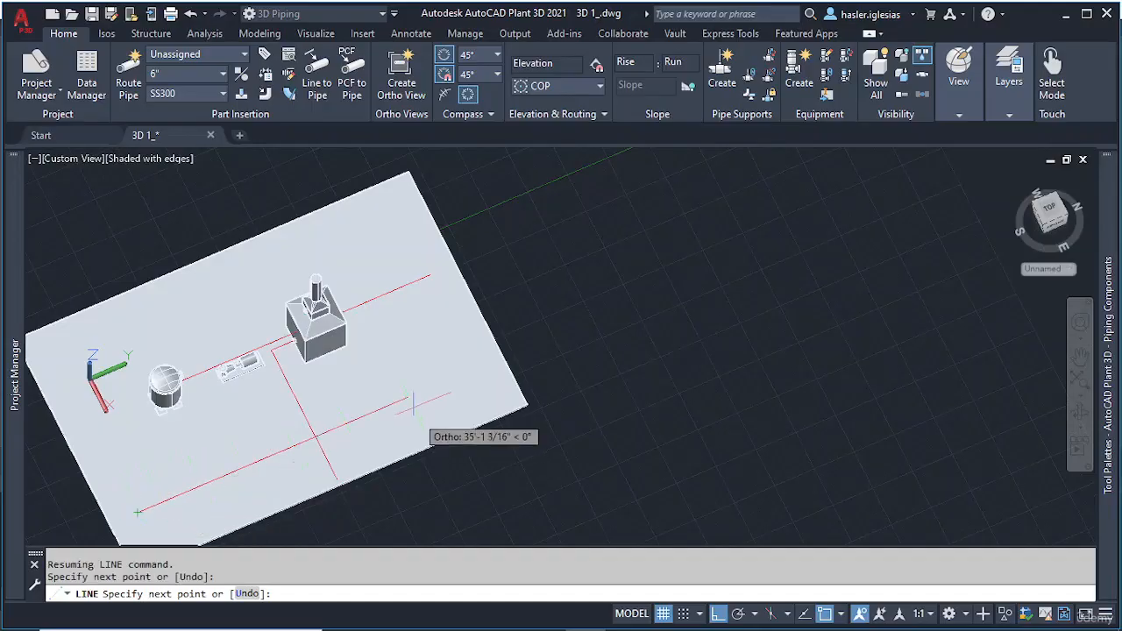
{"action": "left_click", "coordinate": [462, 368]}
{"action": "key", "text": "Escape"}
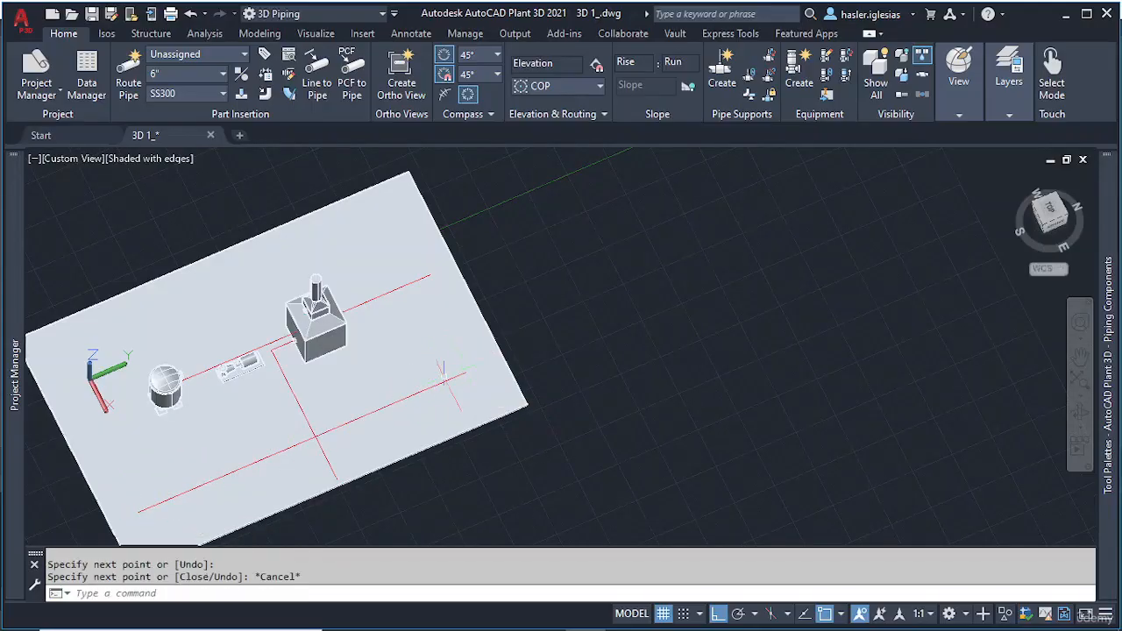
Step: Delete the overlapping tank-side segment of the long guide line that runs parallel to the equipment line
{"action": "left_click", "coordinate": [297, 443]}
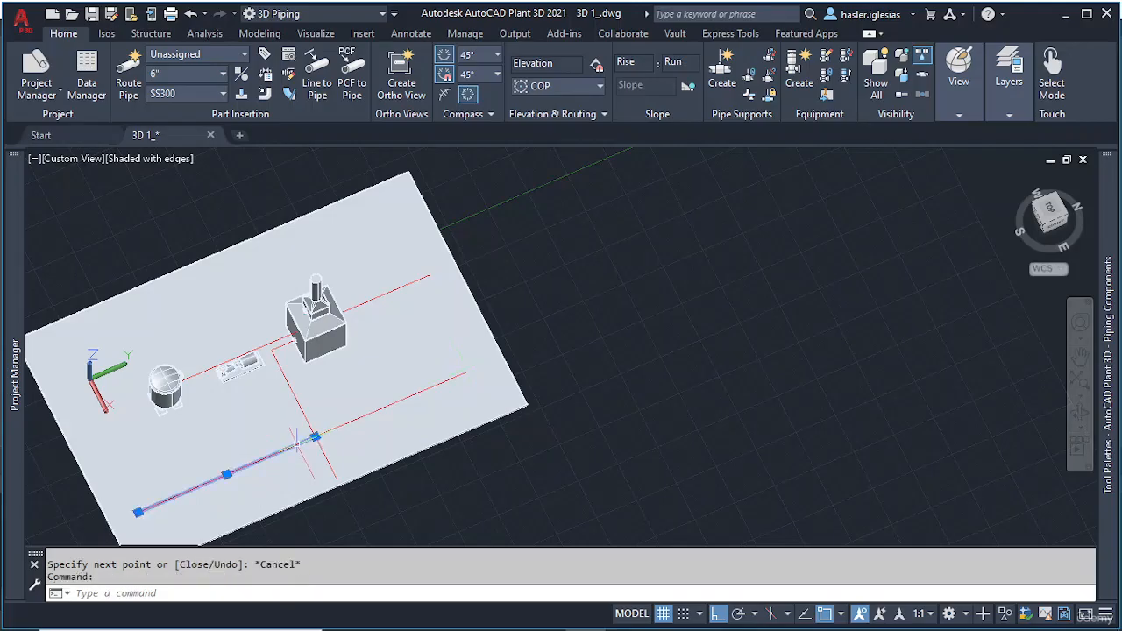
{"action": "key", "text": "Delete"}
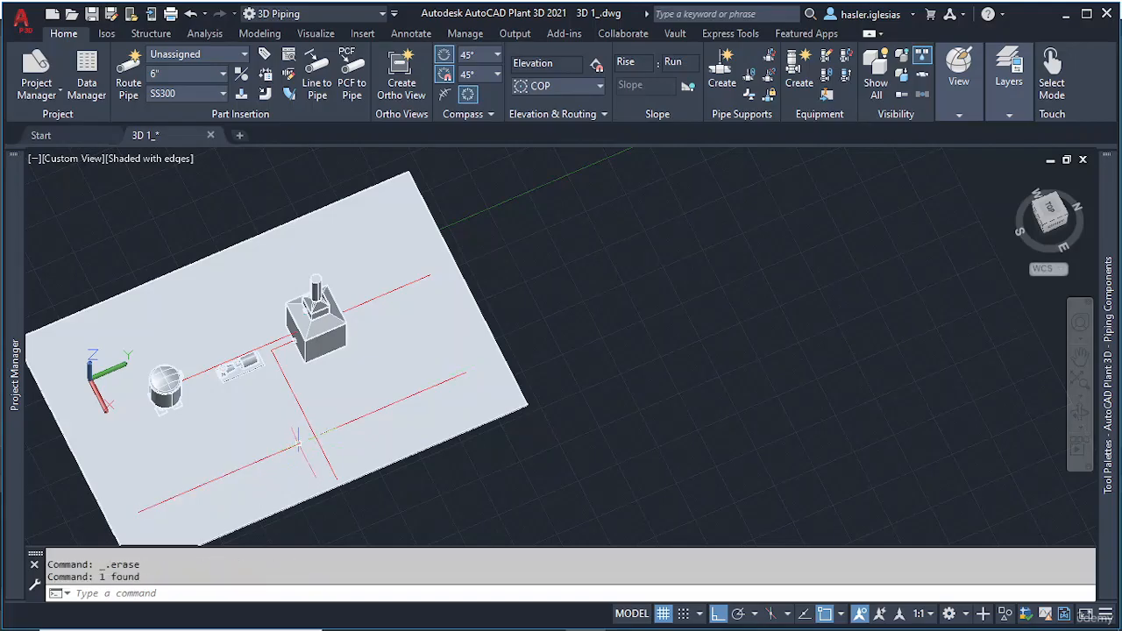
{"action": "left_click", "coordinate": [296, 442]}
{"action": "key", "text": "Escape"}
{"action": "middle_click_drag", "start_coordinate": [346, 414], "coordinate": [352, 366]}
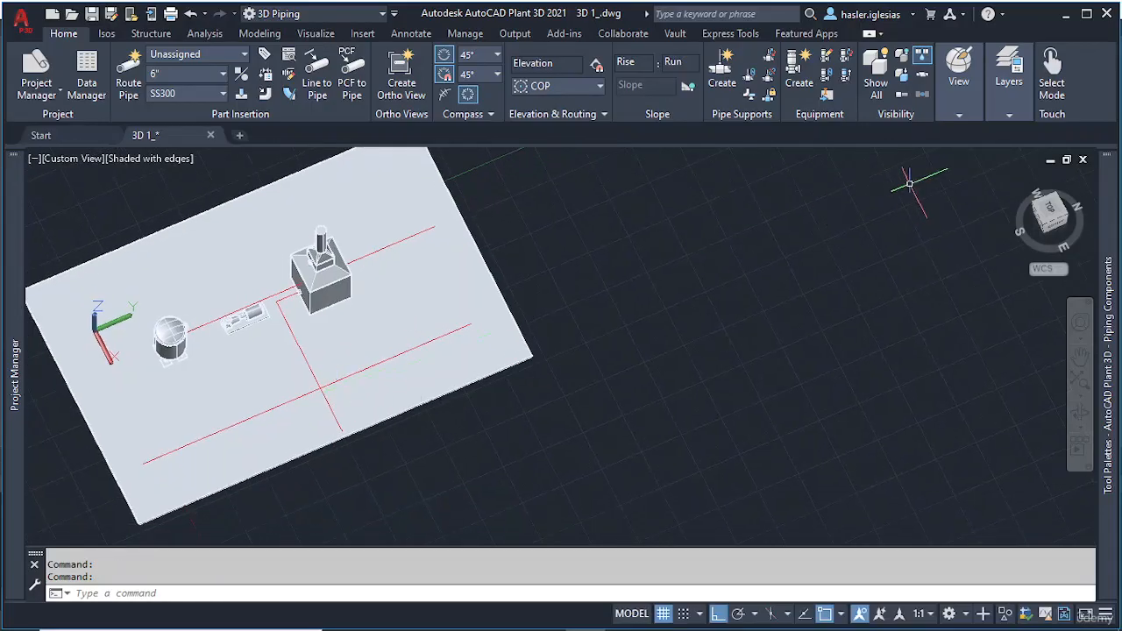
Step: Set up a new Breech Lock heat exchanger with elevation 0 and tag E-001
{"action": "left_click", "coordinate": [799, 79]}
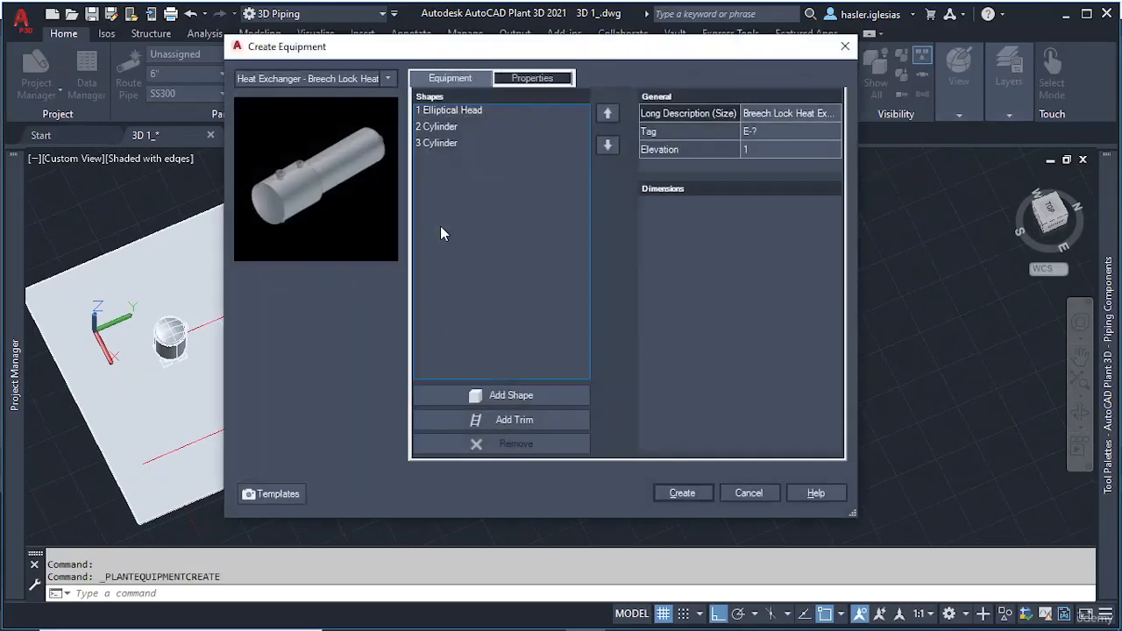
{"action": "left_click", "coordinate": [772, 149]}
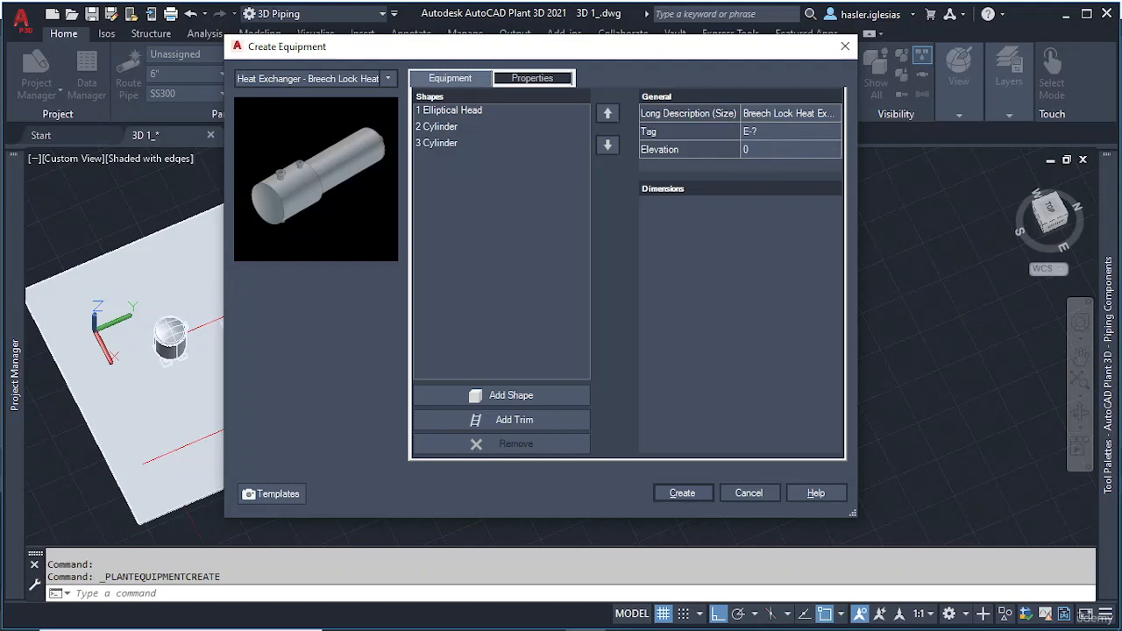
{"action": "left_click", "coordinate": [763, 132]}
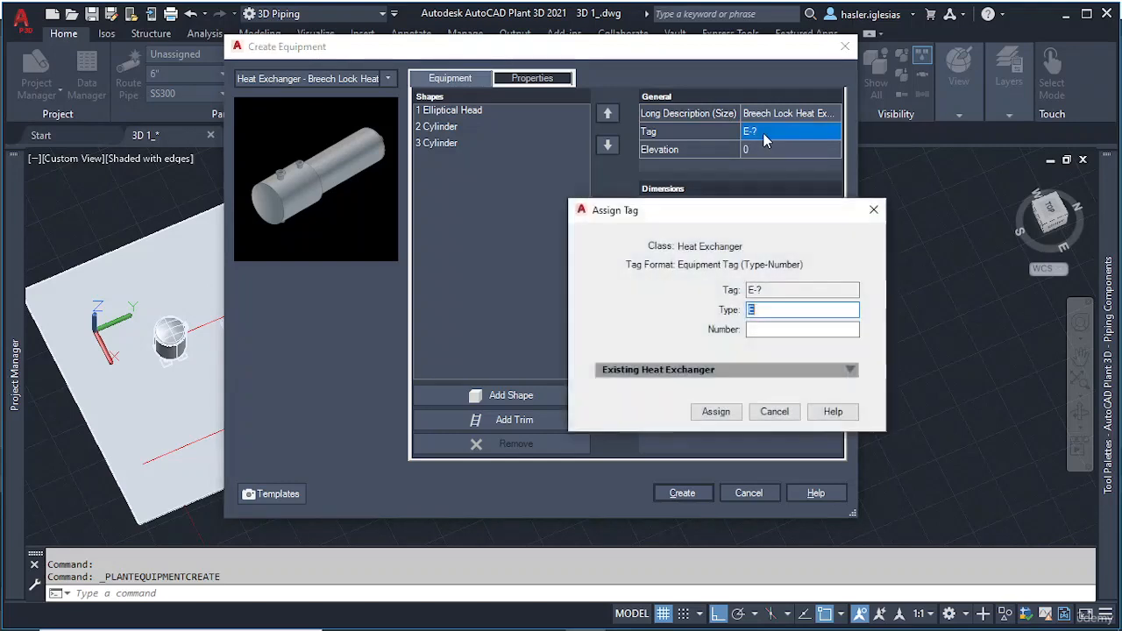
{"action": "left_click", "coordinate": [798, 329]}
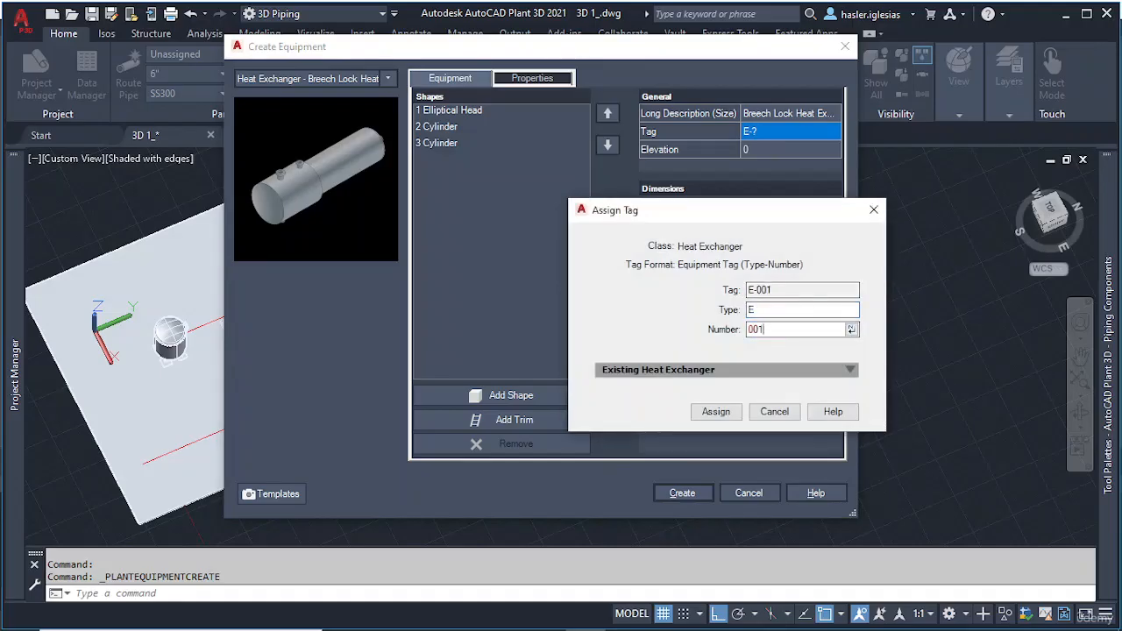
{"action": "left_click", "coordinate": [715, 411]}
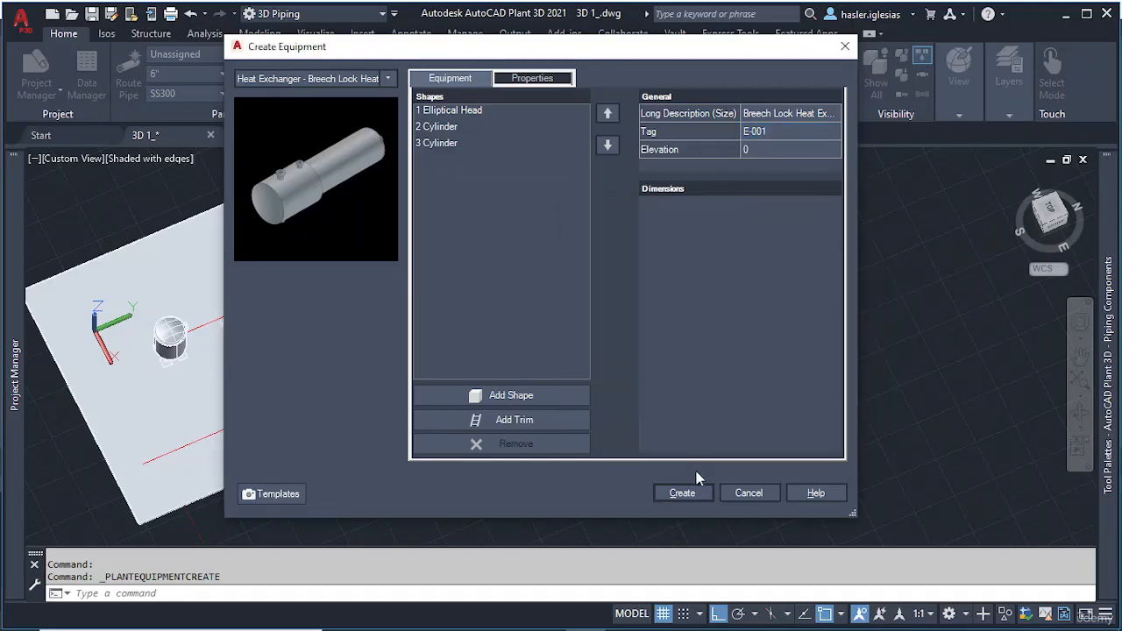
Step: Insert the heat exchanger at the intersection of the guide lines, rotated to 270° so its body points toward the tank side
{"action": "left_click", "coordinate": [682, 492]}
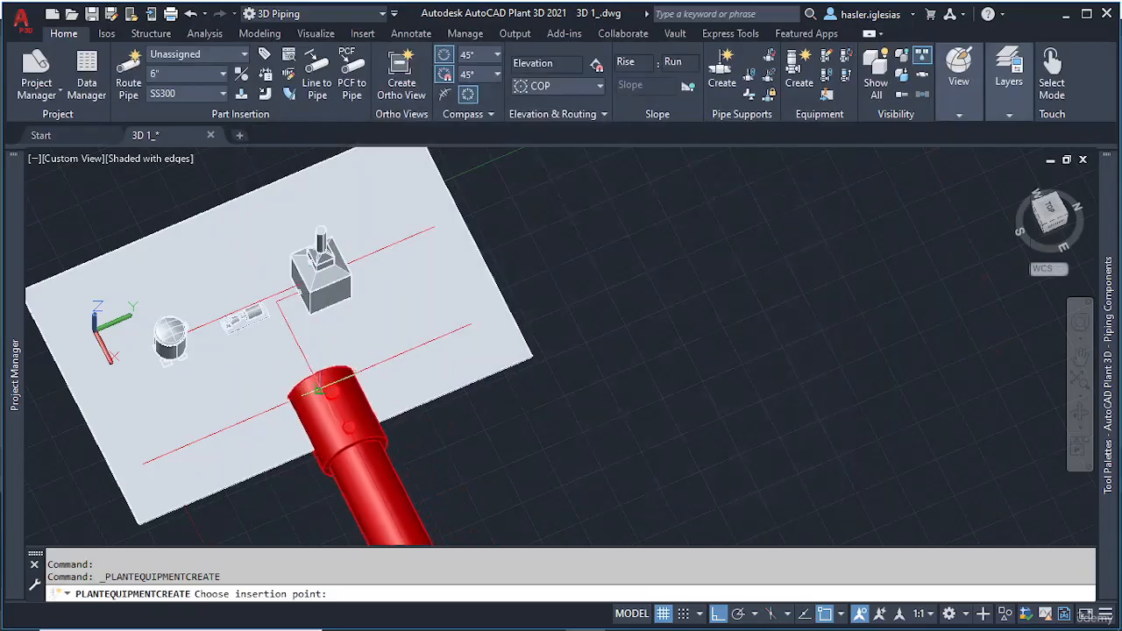
{"action": "scroll", "coordinate": [317, 389], "scroll_direction": "up", "scroll_amount": 4}
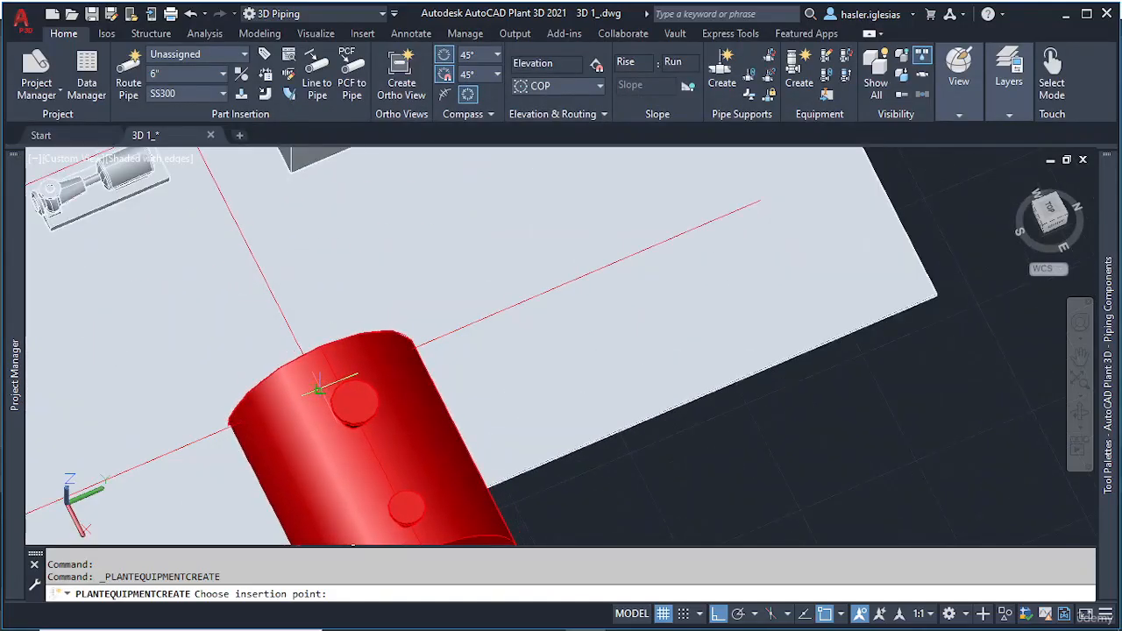
{"action": "left_click", "coordinate": [319, 389]}
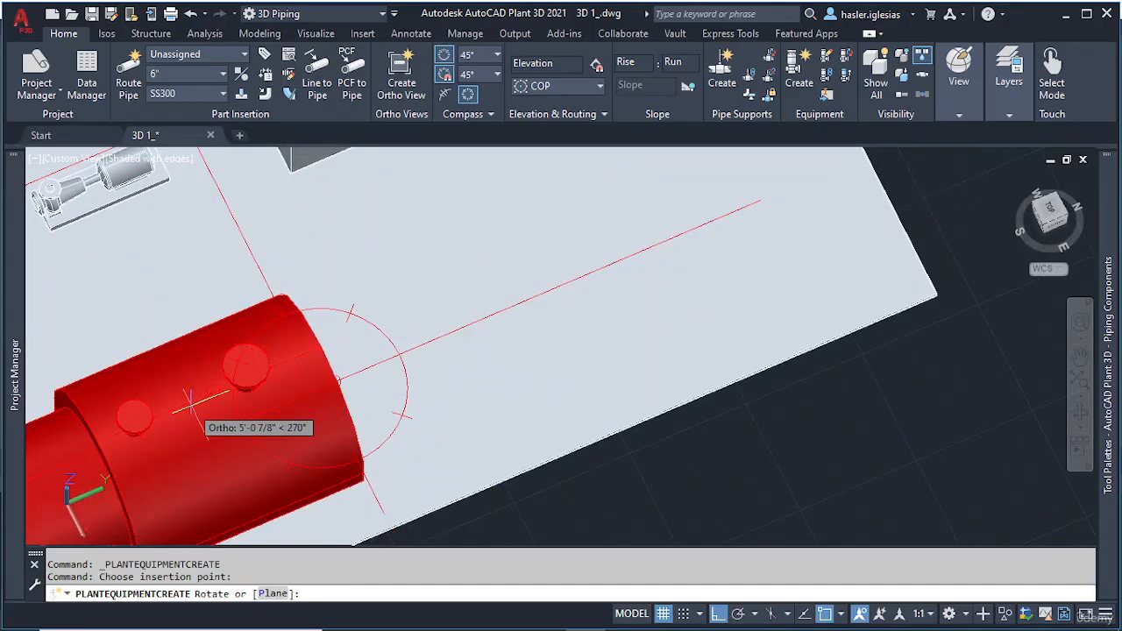
{"action": "key", "text": "Escape"}
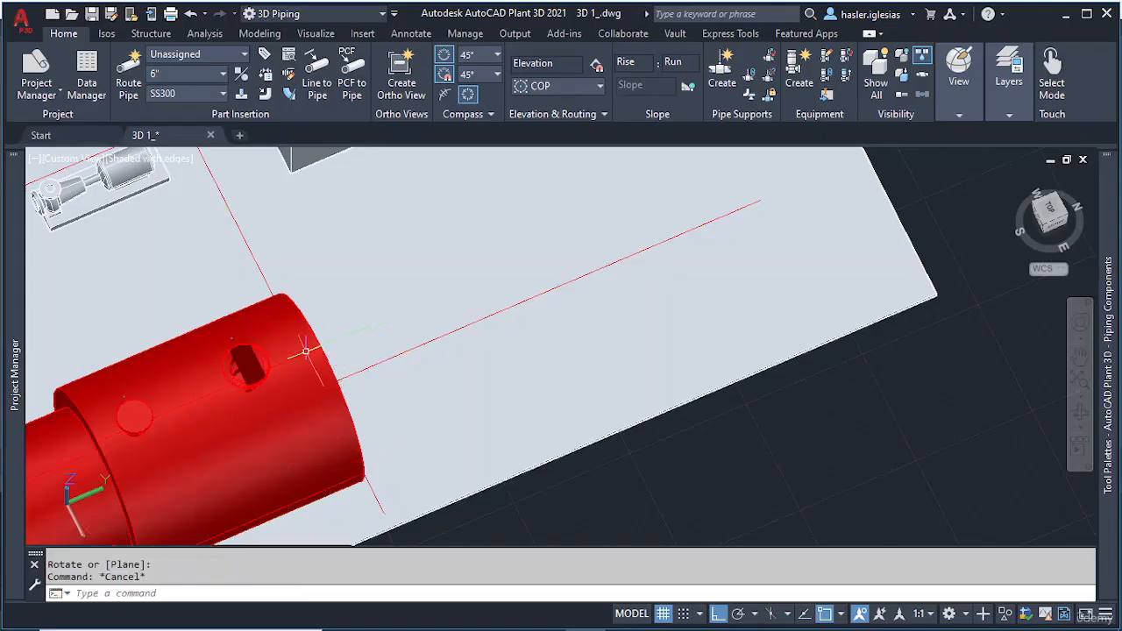
Step: Scale the heat exchanger by a factor of 0.4 about the centre of its larger top nozzle
{"action": "middle_click_drag", "start_coordinate": [295, 359], "coordinate": [295, 281], "text": "shift"}
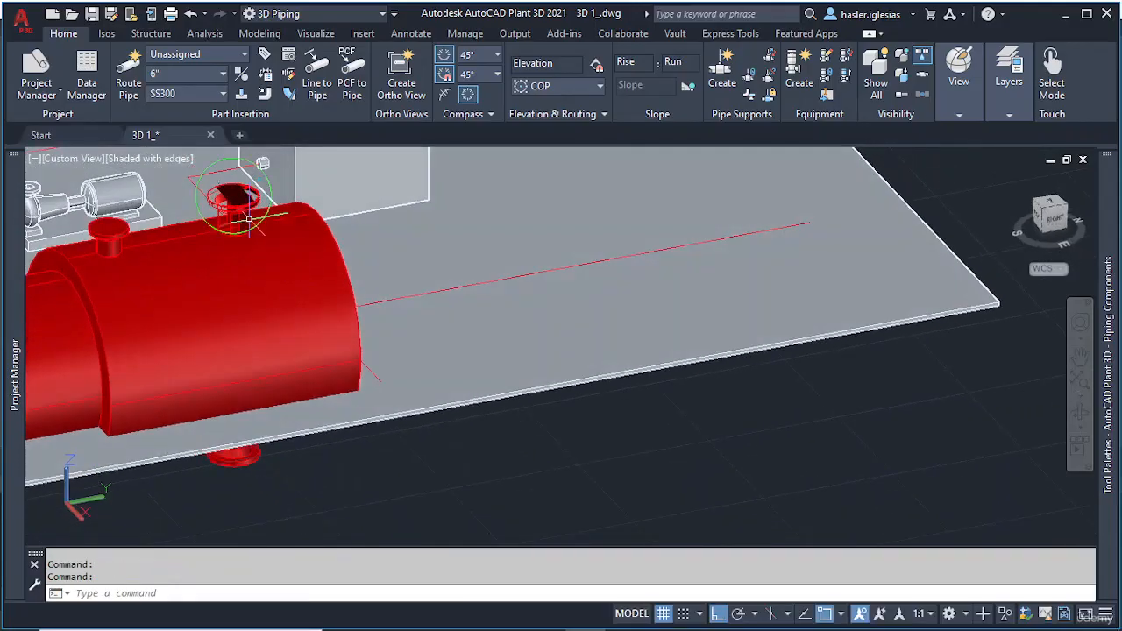
{"action": "middle_click_drag", "start_coordinate": [249, 219], "coordinate": [260, 279], "text": "shift"}
{"action": "left_click", "coordinate": [237, 308]}
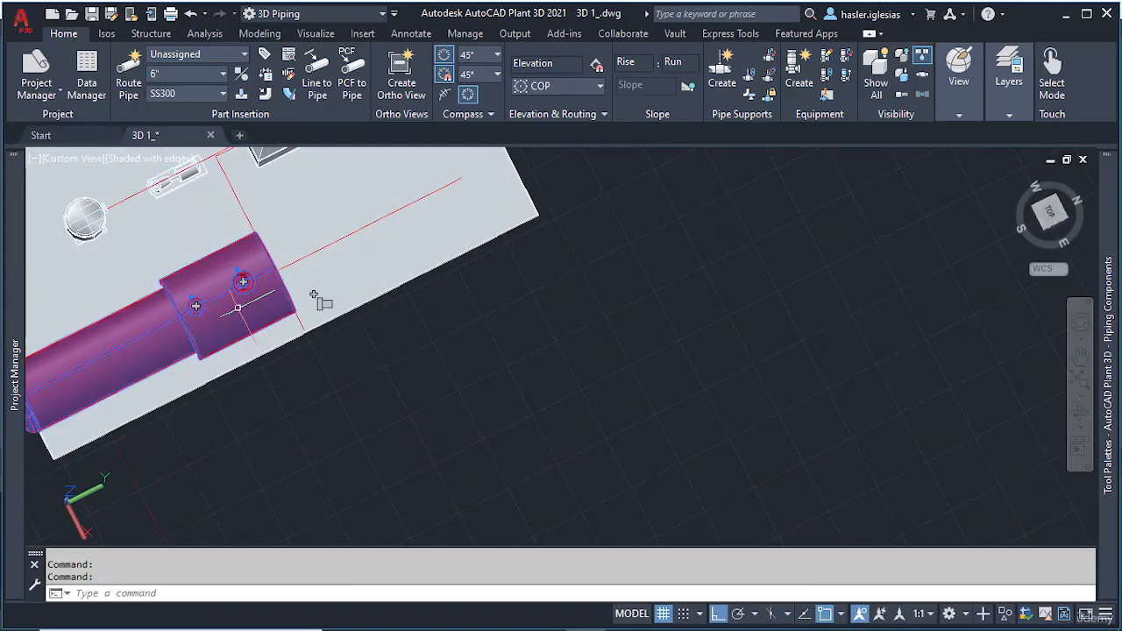
{"action": "type", "text": "SCALE"}
{"action": "key", "text": "Return"}
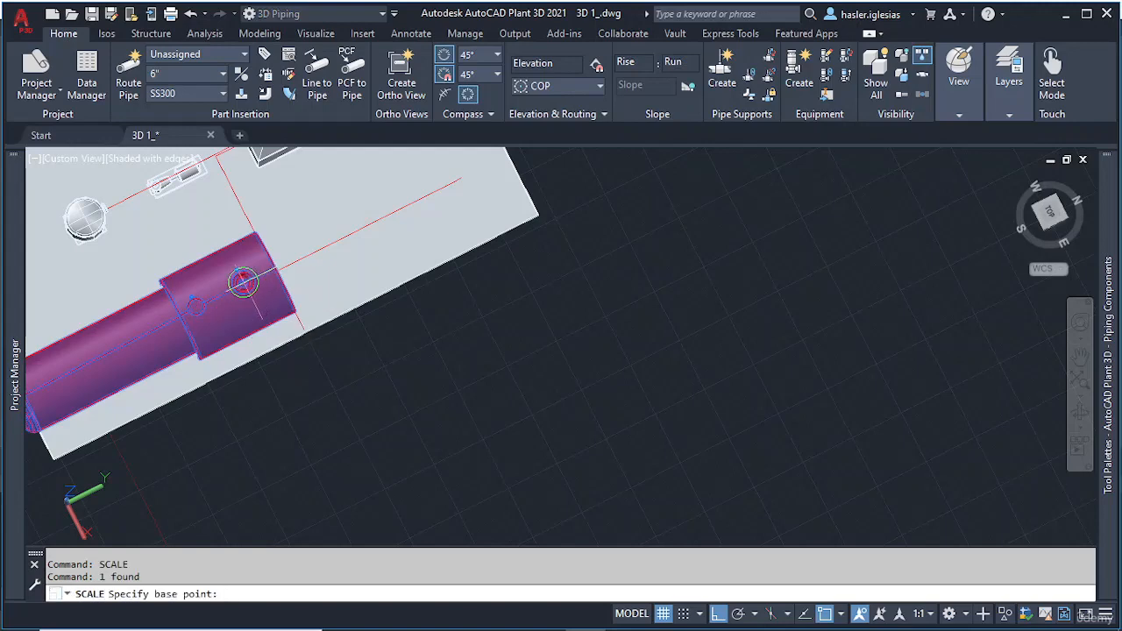
{"action": "scroll", "coordinate": [243, 281], "scroll_direction": "up", "scroll_amount": 3}
{"action": "left_click", "coordinate": [243, 281]}
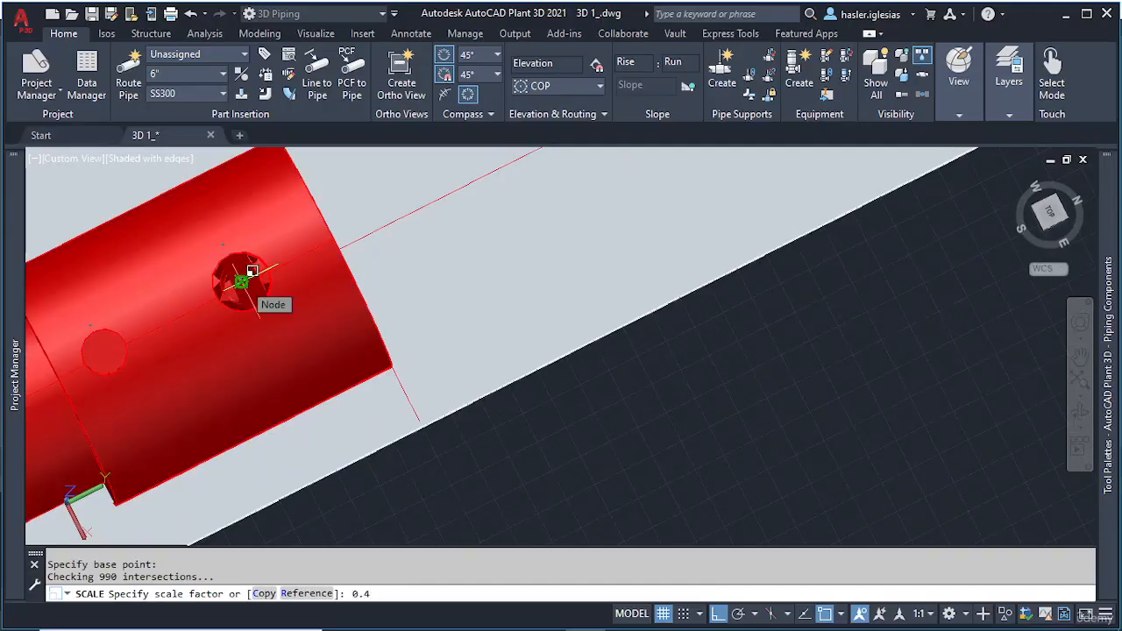
{"action": "type", "text": "0.4"}
{"action": "key", "text": "Return"}
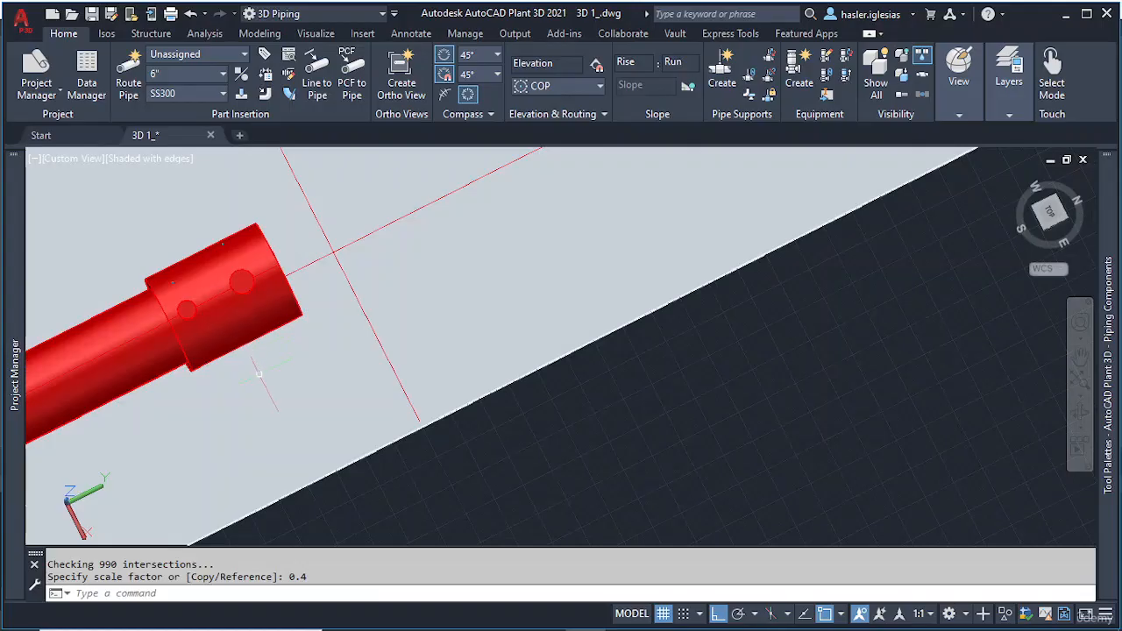
Step: Change the heat exchanger's layer from GUIDE to 0 and make layer 0 current
{"action": "scroll", "coordinate": [259, 374], "scroll_direction": "down", "scroll_amount": 5}
{"action": "middle_click_drag", "start_coordinate": [259, 375], "coordinate": [284, 310], "text": "shift"}
{"action": "left_click", "coordinate": [272, 303]}
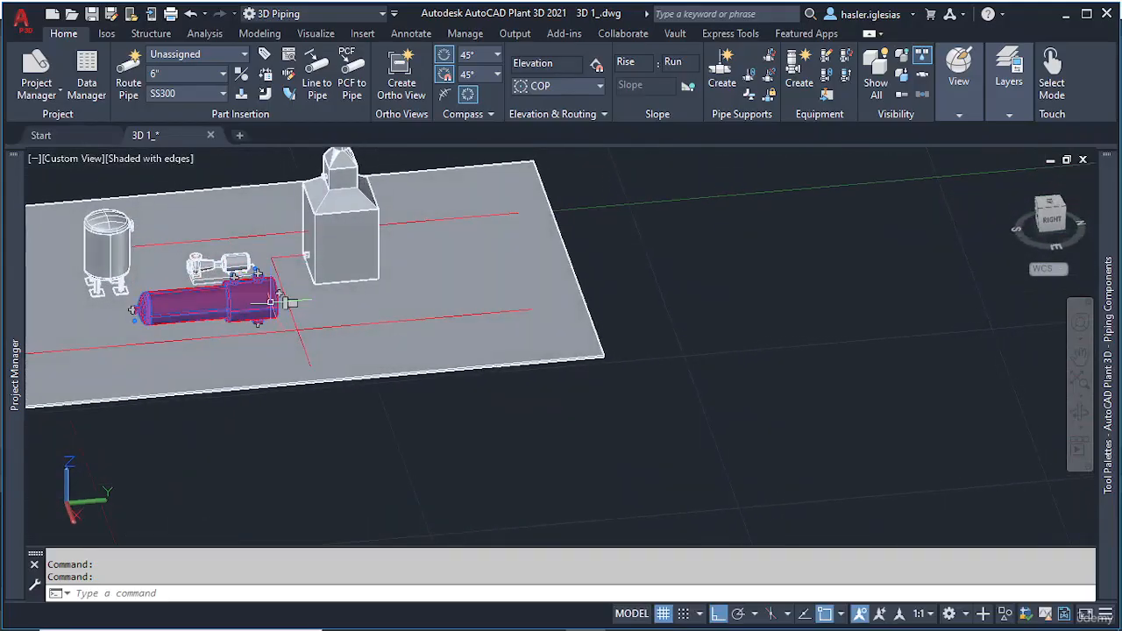
{"action": "key", "text": "ctrl+1"}
{"action": "left_click", "coordinate": [250, 117]}
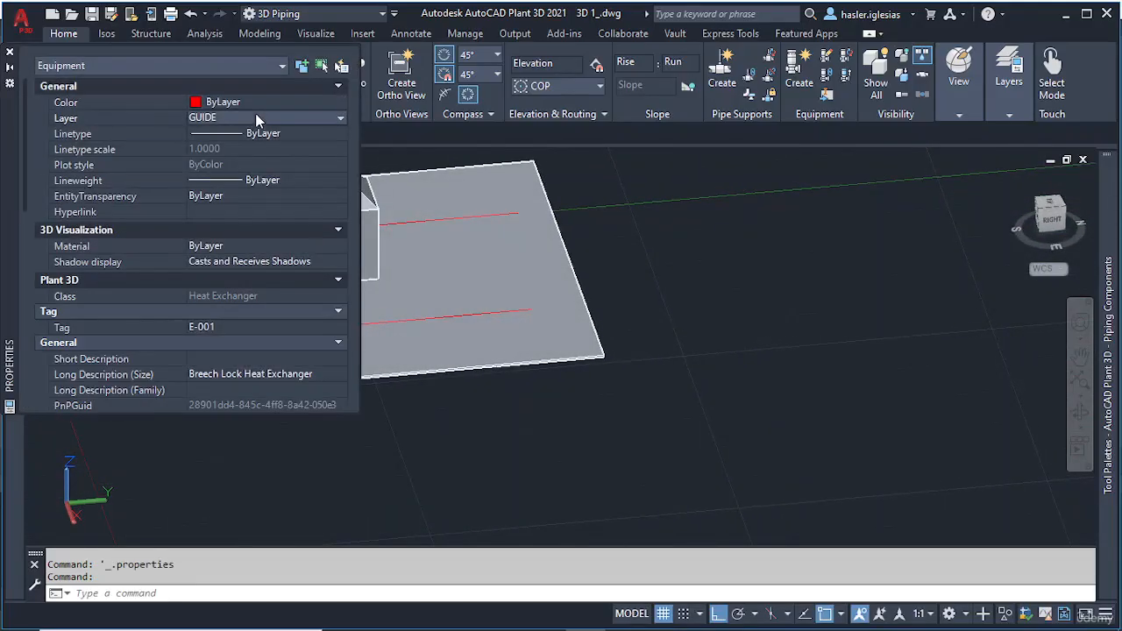
{"action": "left_click", "coordinate": [266, 117]}
{"action": "left_click", "coordinate": [246, 136]}
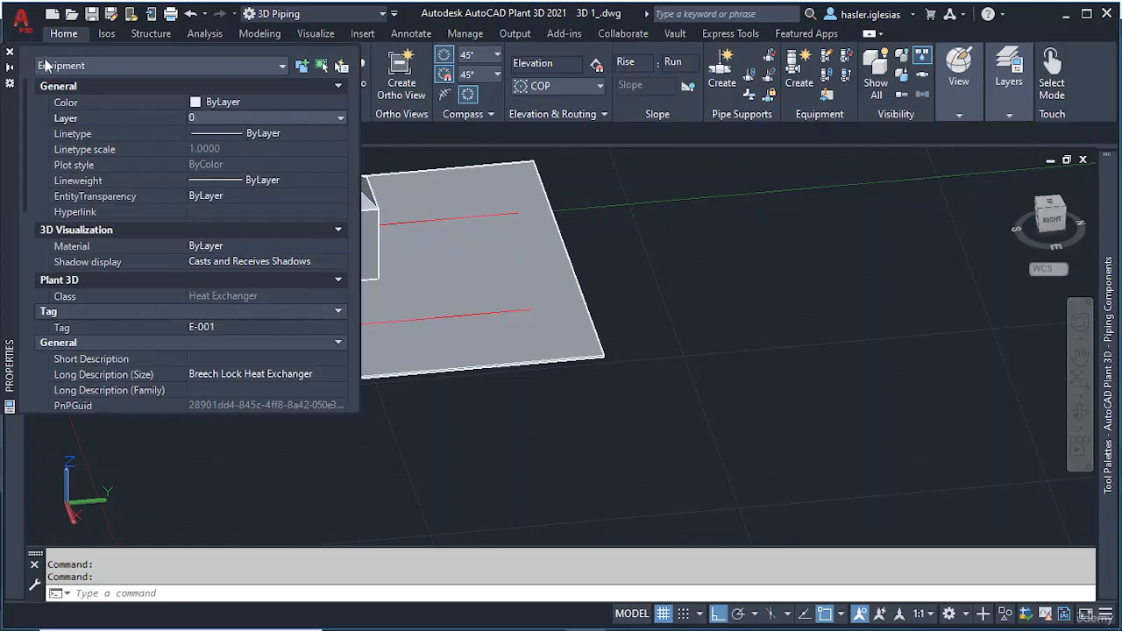
{"action": "left_click", "coordinate": [10, 54]}
{"action": "left_click", "coordinate": [1008, 75]}
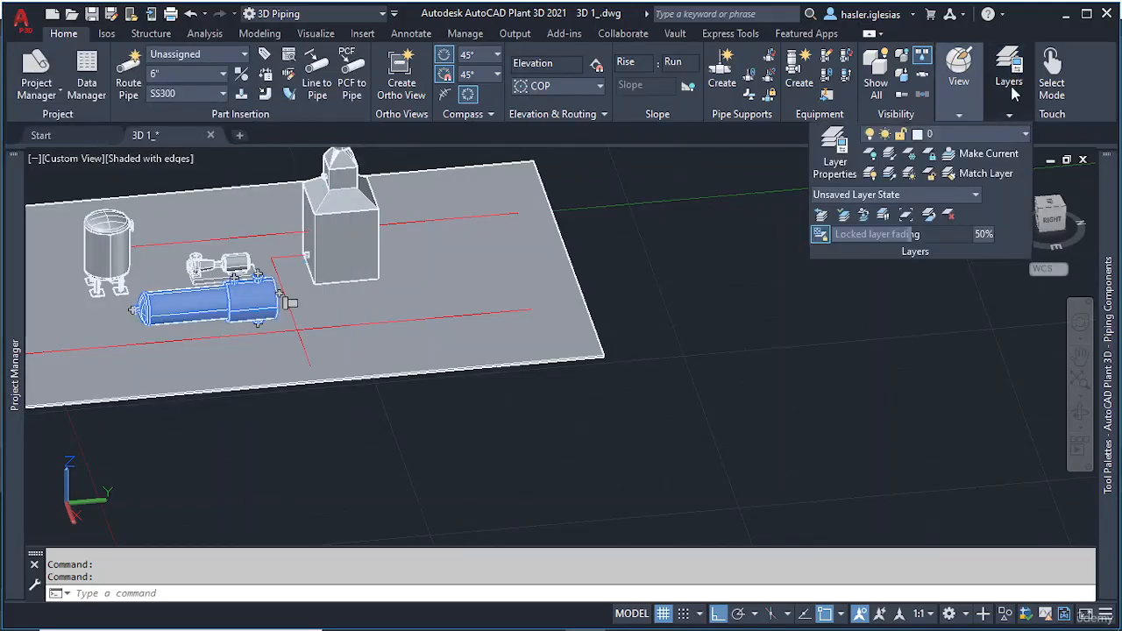
{"action": "left_click", "coordinate": [989, 155]}
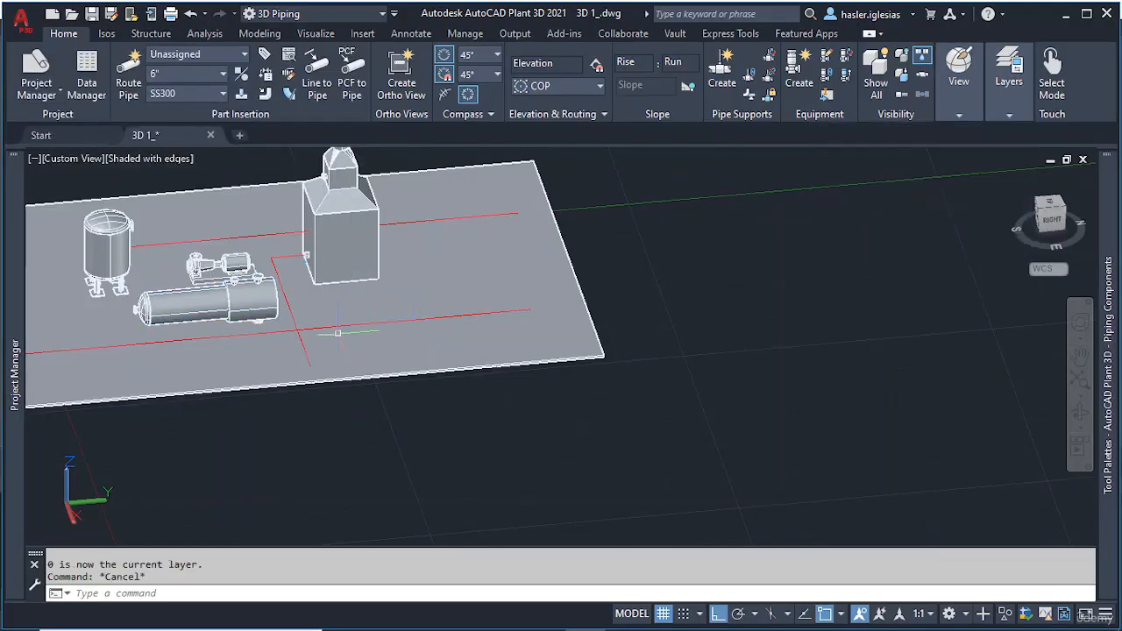
Step: Move the heat exchanger from the centre of its larger top nozzle to the intersection of the guide lines
{"action": "middle_click_drag", "start_coordinate": [262, 347], "coordinate": [377, 429], "text": "shift"}
{"action": "middle_click_drag", "start_coordinate": [381, 355], "coordinate": [389, 388], "text": "shift"}
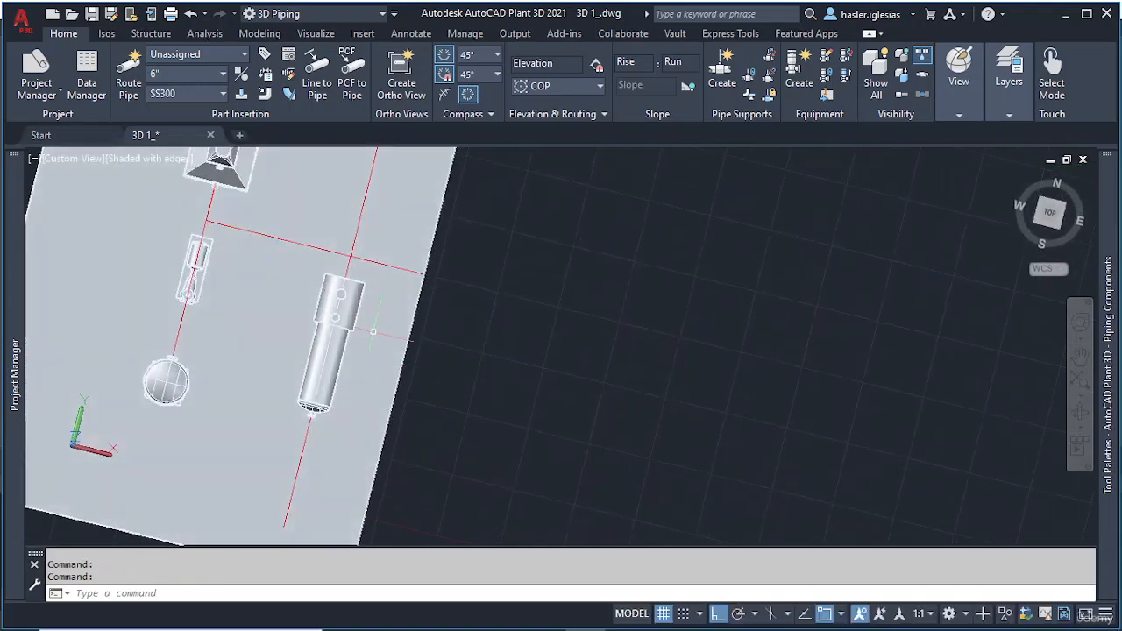
{"action": "scroll", "coordinate": [348, 302], "scroll_direction": "up", "scroll_amount": 4}
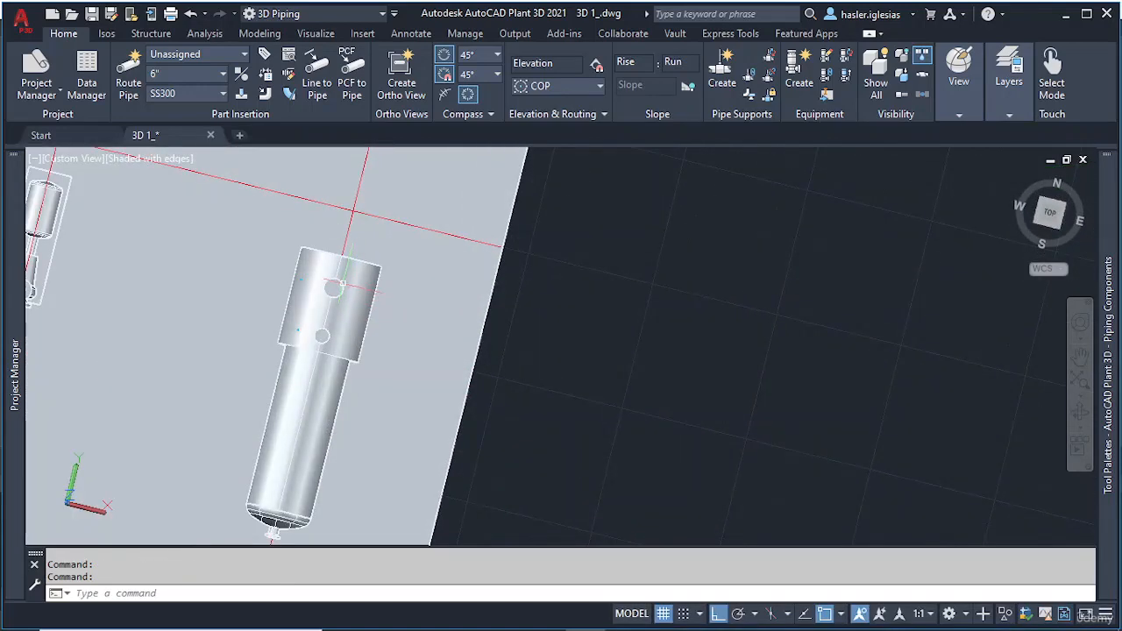
{"action": "left_click", "coordinate": [333, 290]}
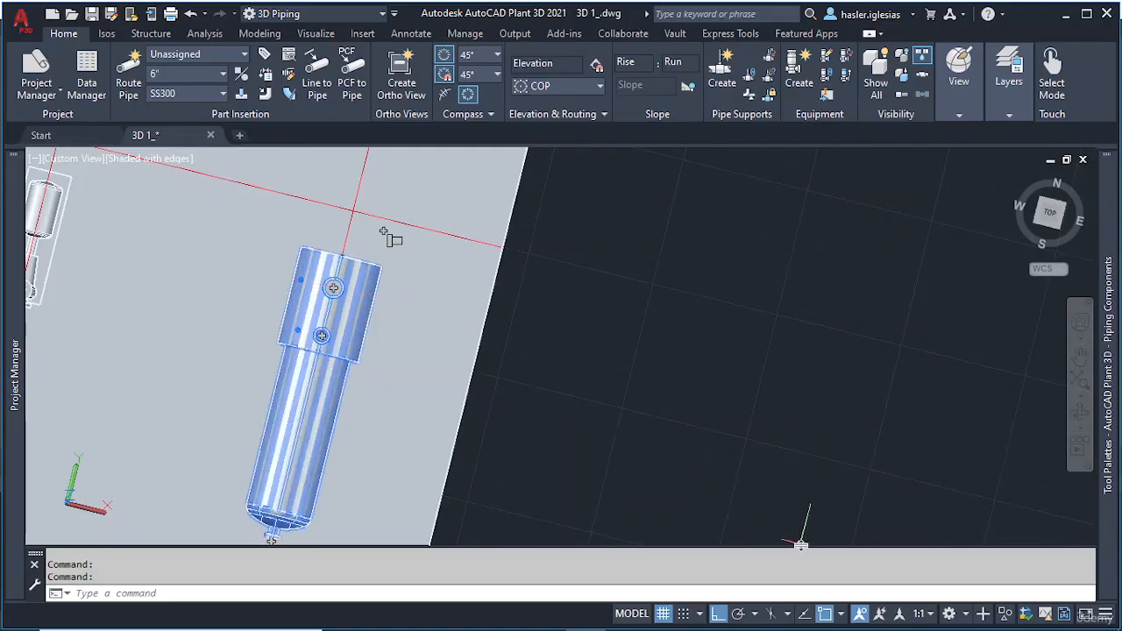
{"action": "type", "text": "move"}
{"action": "key", "text": "Return"}
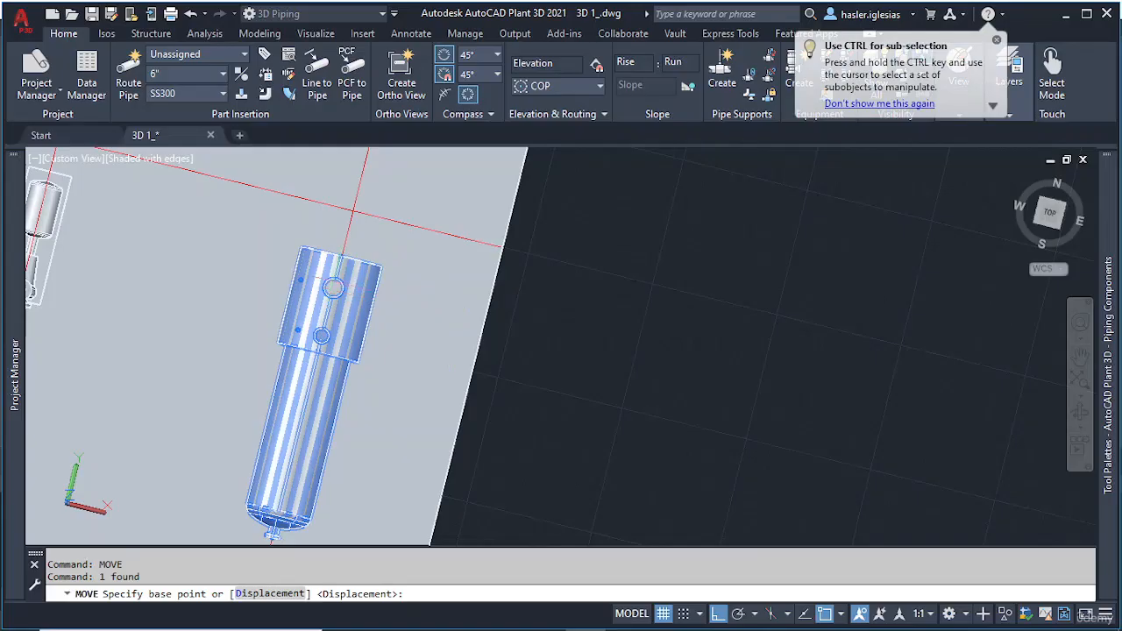
{"action": "scroll", "coordinate": [342, 289], "scroll_direction": "up", "scroll_amount": 10}
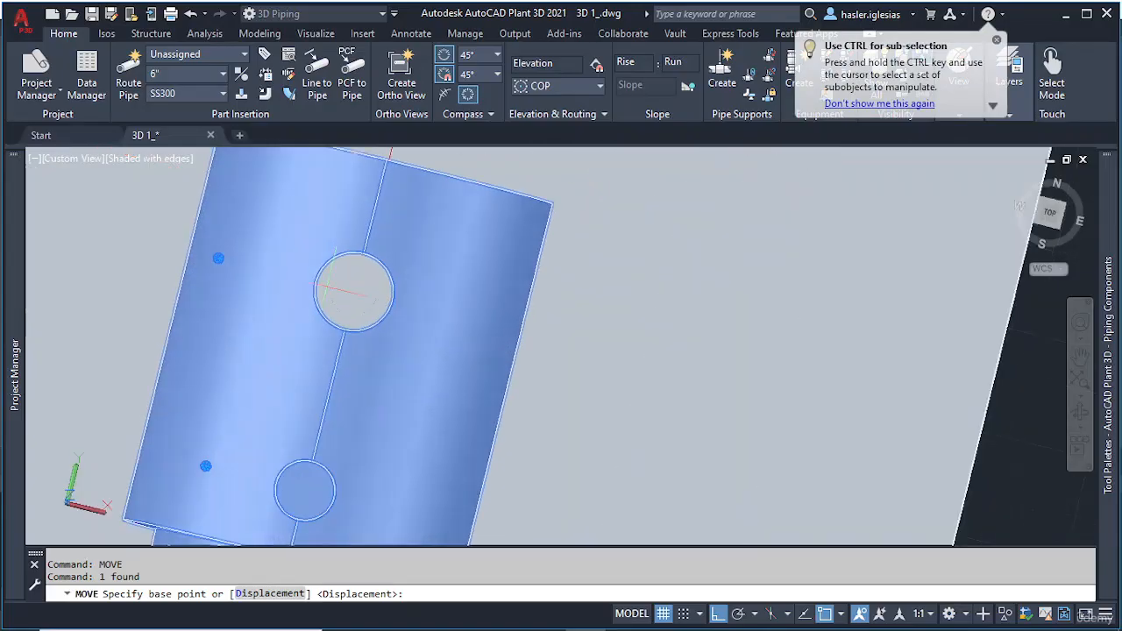
{"action": "left_click", "coordinate": [381, 297]}
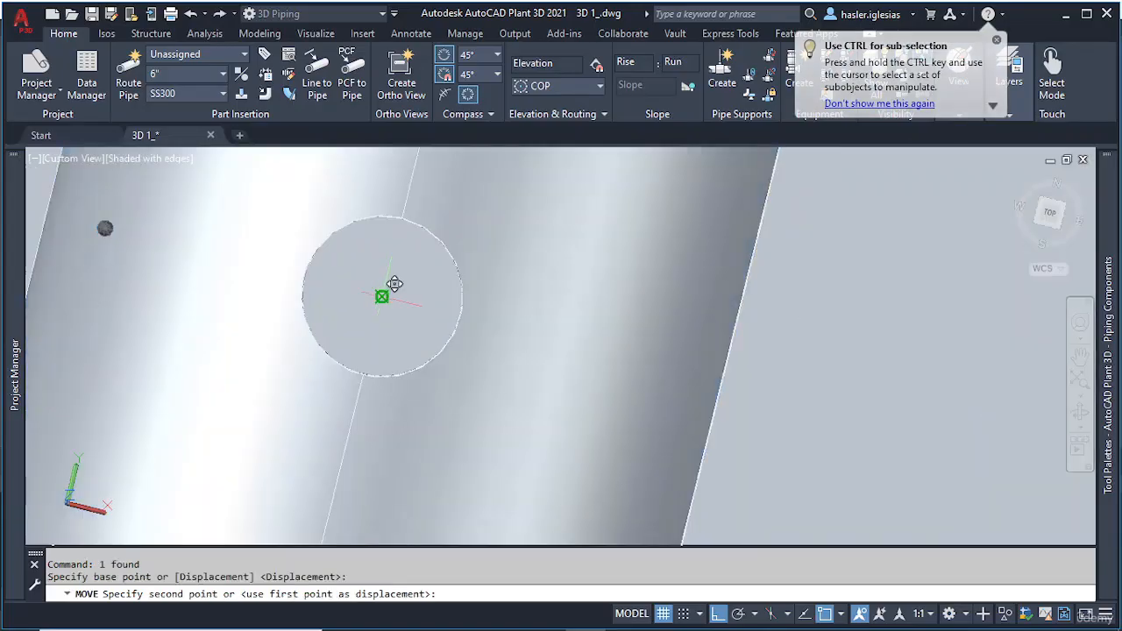
{"action": "left_click", "coordinate": [406, 242]}
{"action": "scroll", "coordinate": [378, 324], "scroll_direction": "down", "scroll_amount": 5}
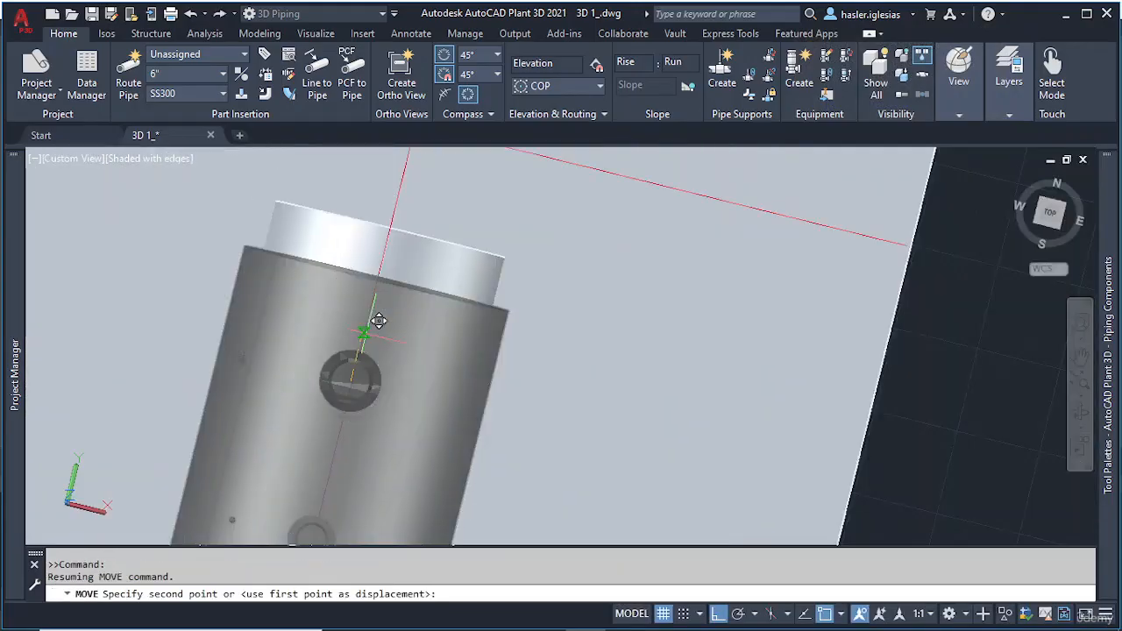
{"action": "middle_click_drag", "start_coordinate": [375, 280], "coordinate": [354, 401]}
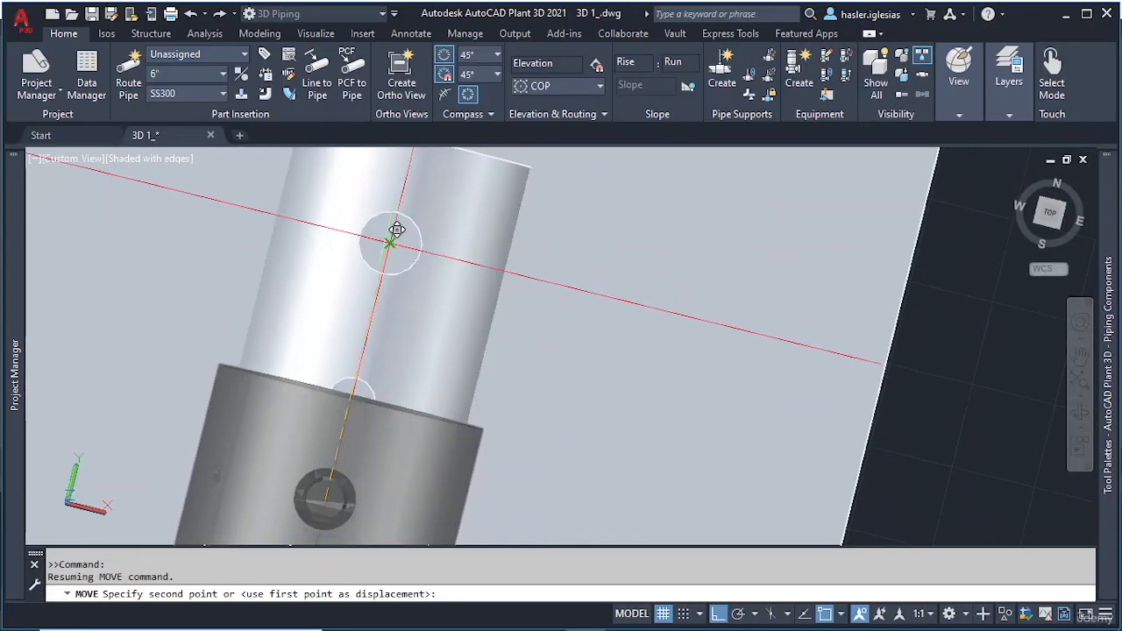
{"action": "left_click", "coordinate": [390, 240]}
{"action": "key", "text": "Escape"}
{"action": "scroll", "coordinate": [399, 289], "scroll_direction": "down", "scroll_amount": 5}
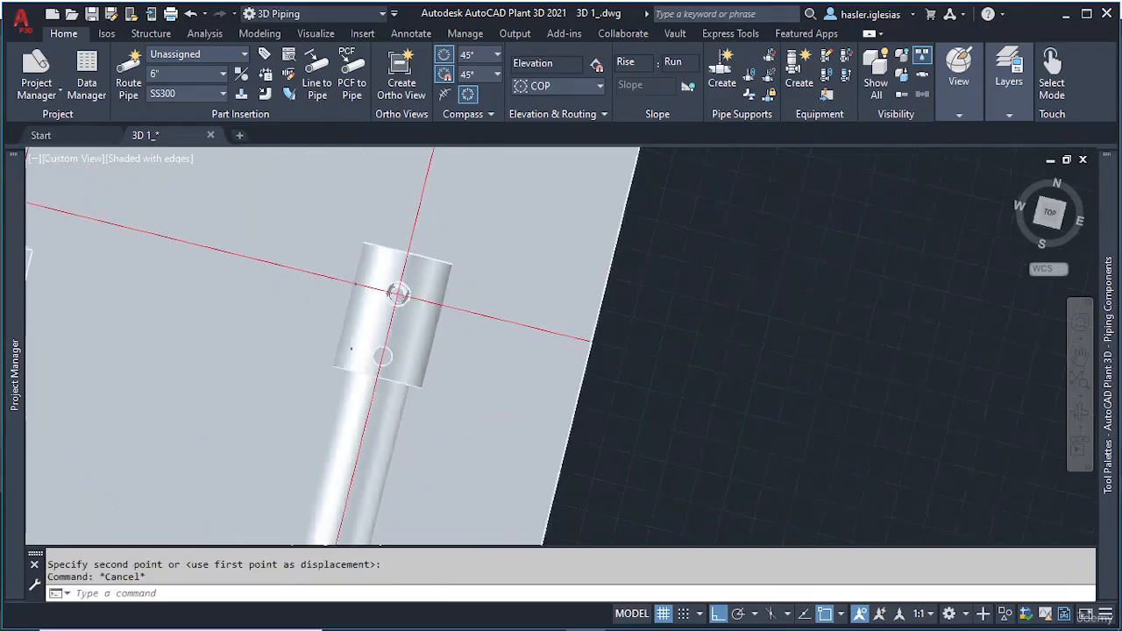
Step: With object snap off, move the heat exchanger straight up about 4'-3 9/16" so it sits above the floor slab
{"action": "middle_click_drag", "start_coordinate": [396, 285], "coordinate": [369, 323]}
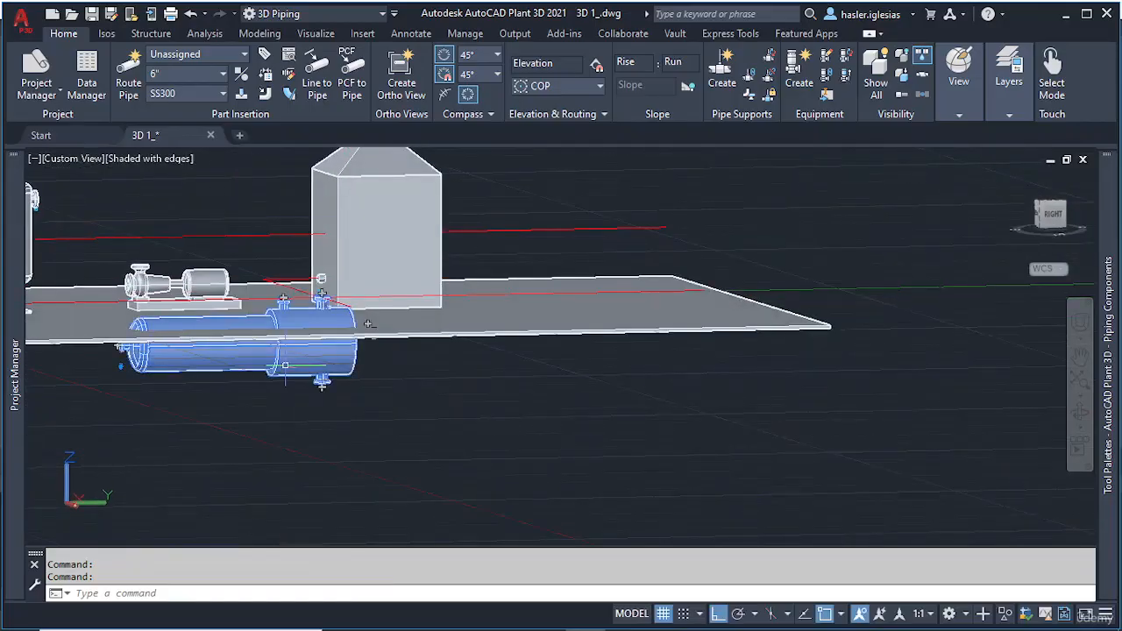
{"action": "type", "text": "m"}
{"action": "key", "text": "Return"}
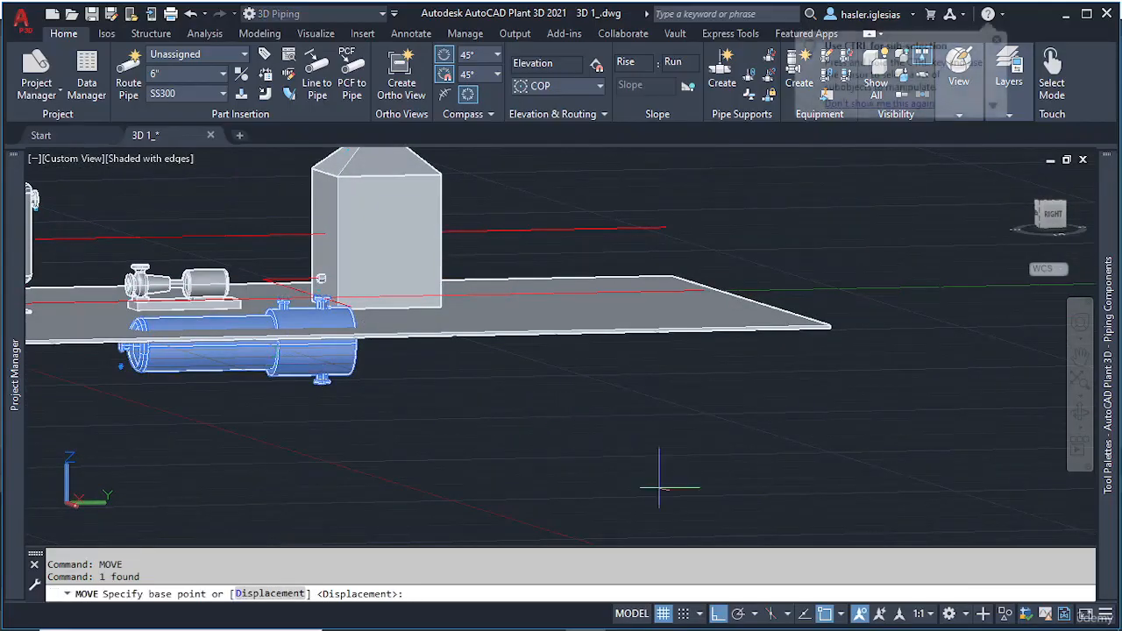
{"action": "left_click", "coordinate": [828, 612]}
{"action": "left_click", "coordinate": [285, 355]}
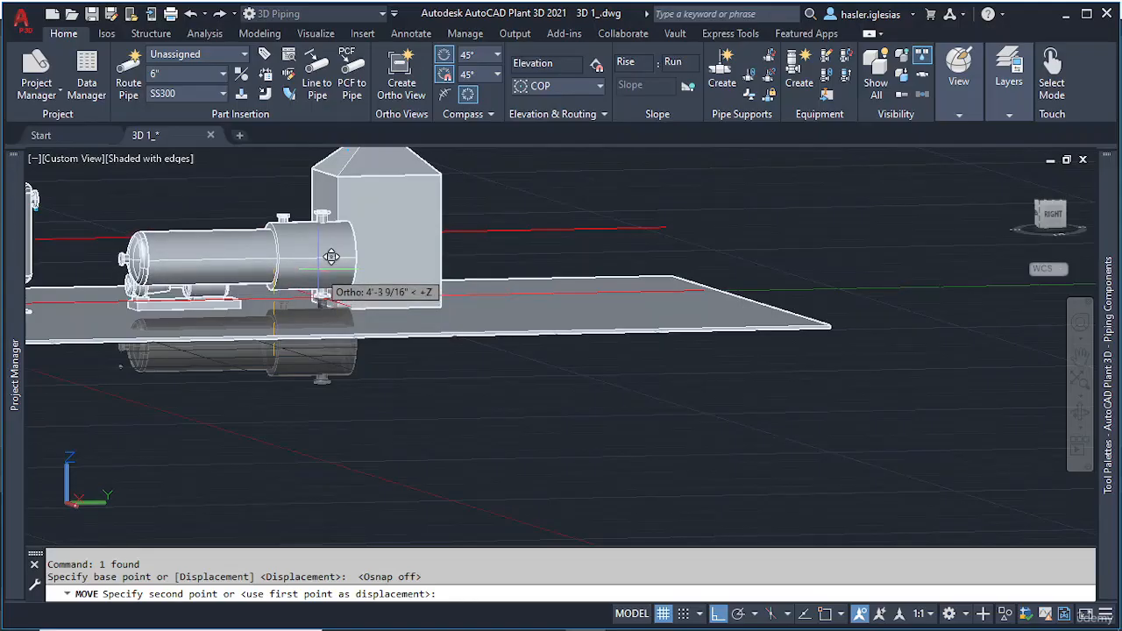
{"action": "left_click", "coordinate": [331, 257]}
{"action": "key", "text": "Escape"}
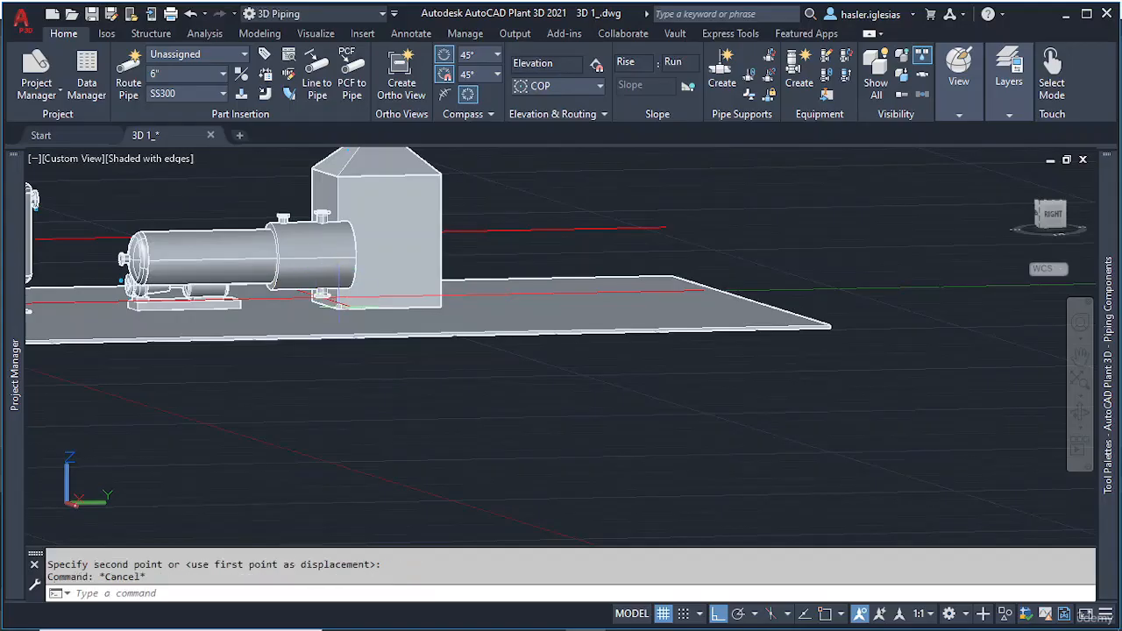
Step: Move the heat exchanger straight up about 0'-10 15/16" to raise it further above the floor slab
{"action": "mouse_move", "coordinate": [307, 334]}
{"action": "middle_mouse_down", "text": "shift"}
{"action": "mouse_move", "coordinate": [371, 321]}
{"action": "mouse_move", "coordinate": [370, 376]}
{"action": "mouse_move", "coordinate": [333, 395]}
{"action": "mouse_move", "coordinate": [303, 311]}
{"action": "mouse_move", "coordinate": [303, 340]}
{"action": "mouse_move", "coordinate": [300, 313]}
{"action": "mouse_move", "coordinate": [293, 328]}
{"action": "middle_mouse_up", "text": "shift"}
{"action": "left_click", "coordinate": [342, 252]}
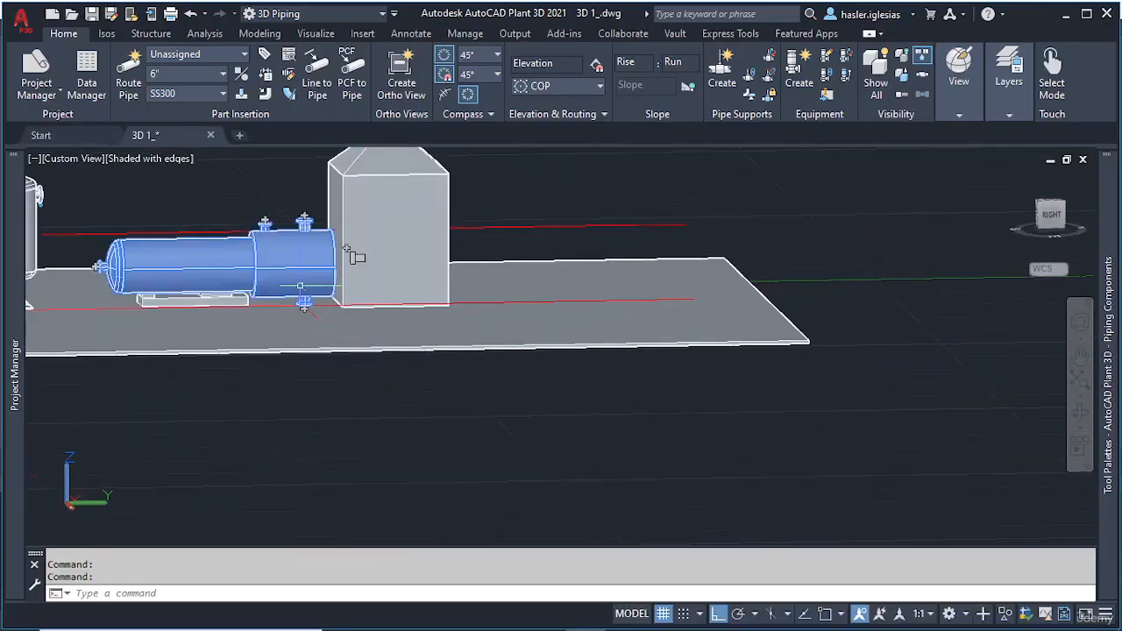
{"action": "type", "text": "m"}
{"action": "key", "text": "Return"}
{"action": "left_click", "coordinate": [313, 274]}
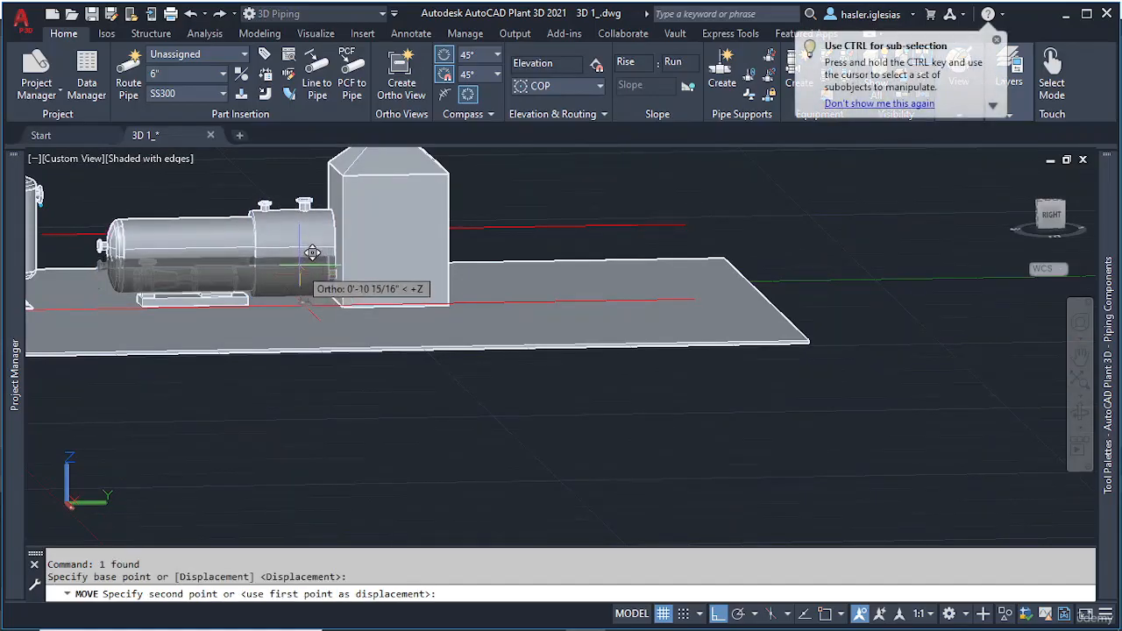
{"action": "key", "text": "Escape"}
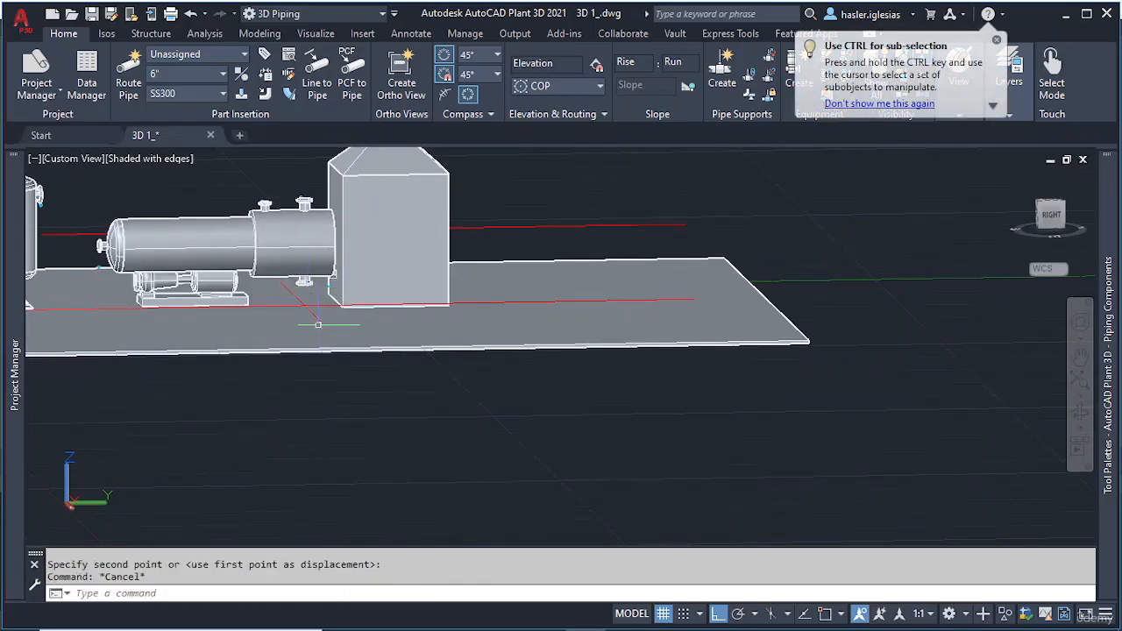
Step: Open heat exchanger E-001 for equipment modification
{"action": "middle_click_drag", "start_coordinate": [319, 324], "coordinate": [501, 267], "text": "shift"}
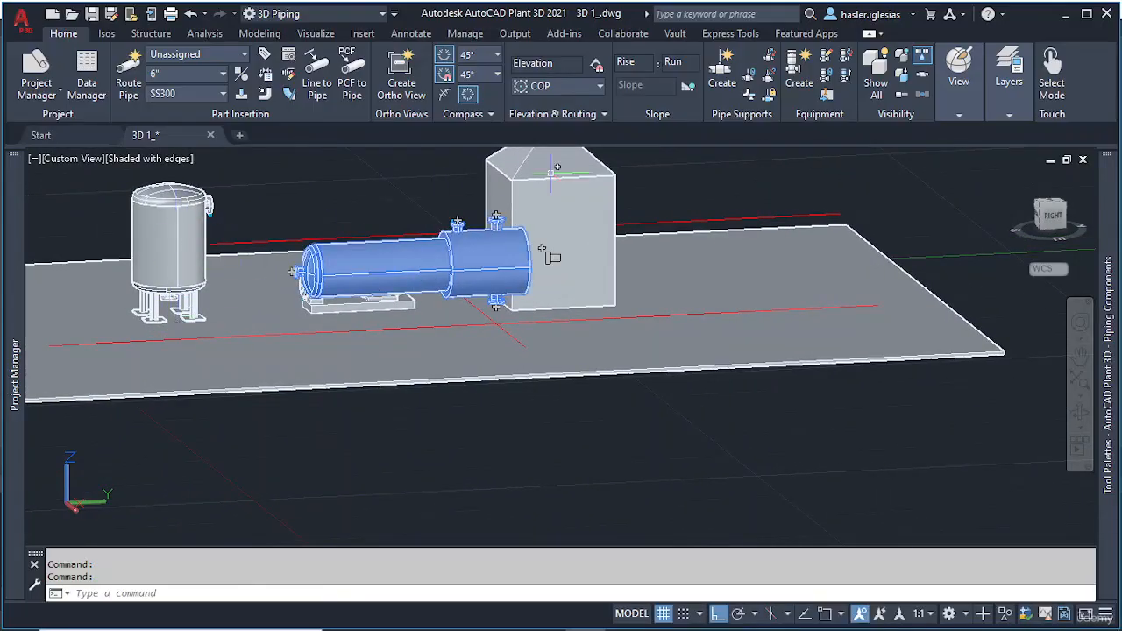
{"action": "double_click", "coordinate": [498, 241]}
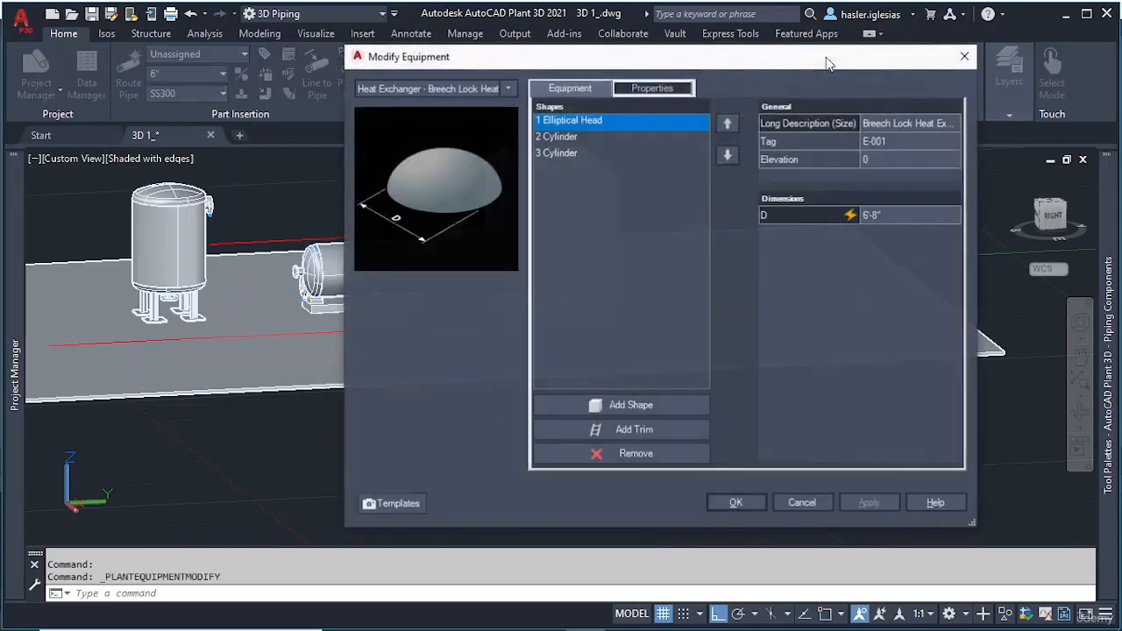
Step: Try a Saddle trim on the heat exchanger's elliptical head and remove it again
{"action": "left_click", "coordinate": [632, 429]}
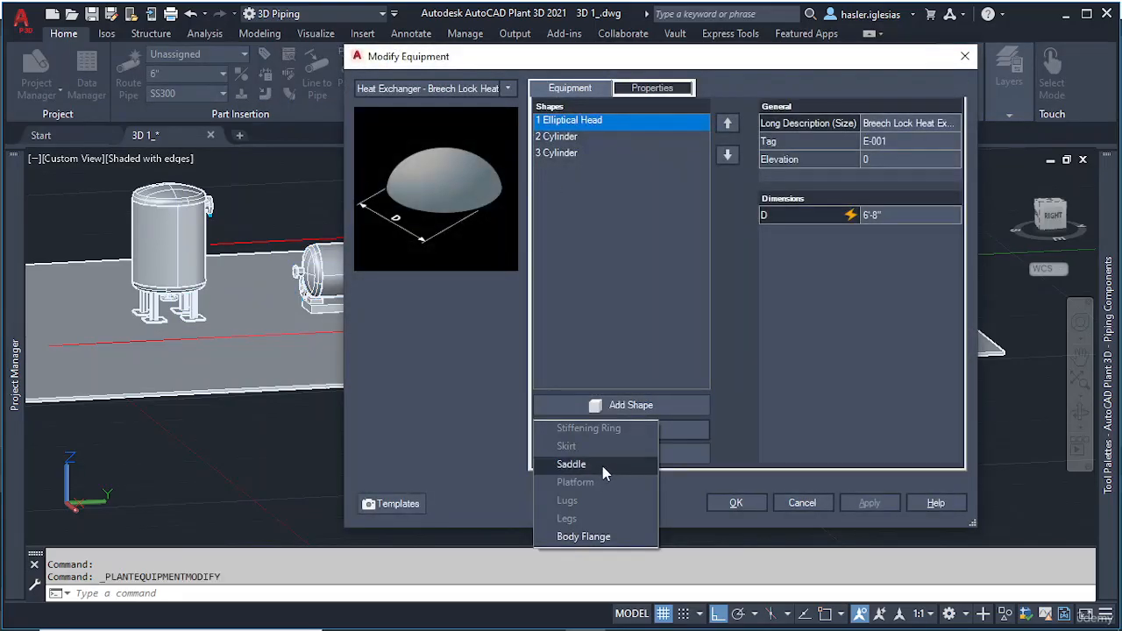
{"action": "left_click", "coordinate": [572, 464]}
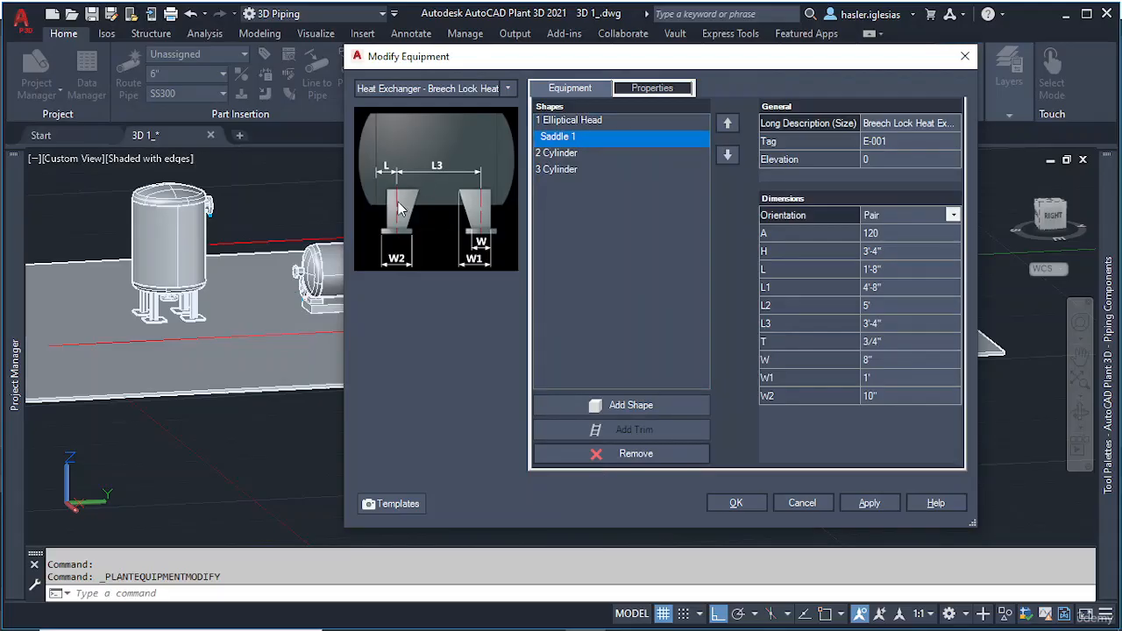
{"action": "left_click", "coordinate": [637, 453]}
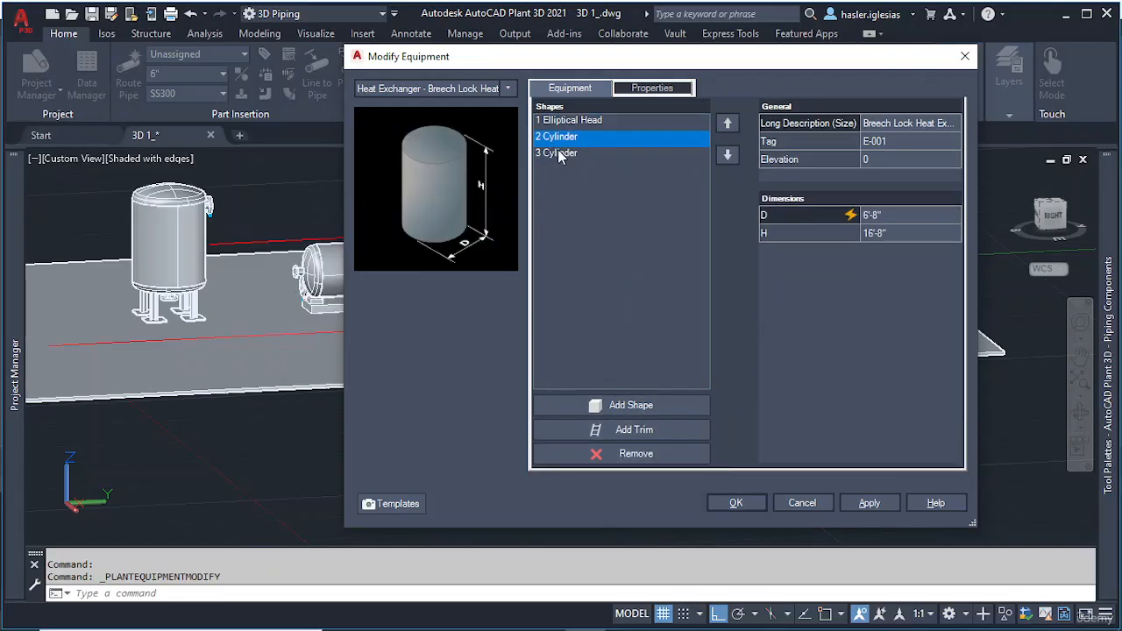
Step: Try a Body Flange and a Stiffening Ring trim on the heat exchanger's shape 3 Cylinder, removing each one
{"action": "left_click", "coordinate": [561, 154]}
{"action": "left_click", "coordinate": [638, 433]}
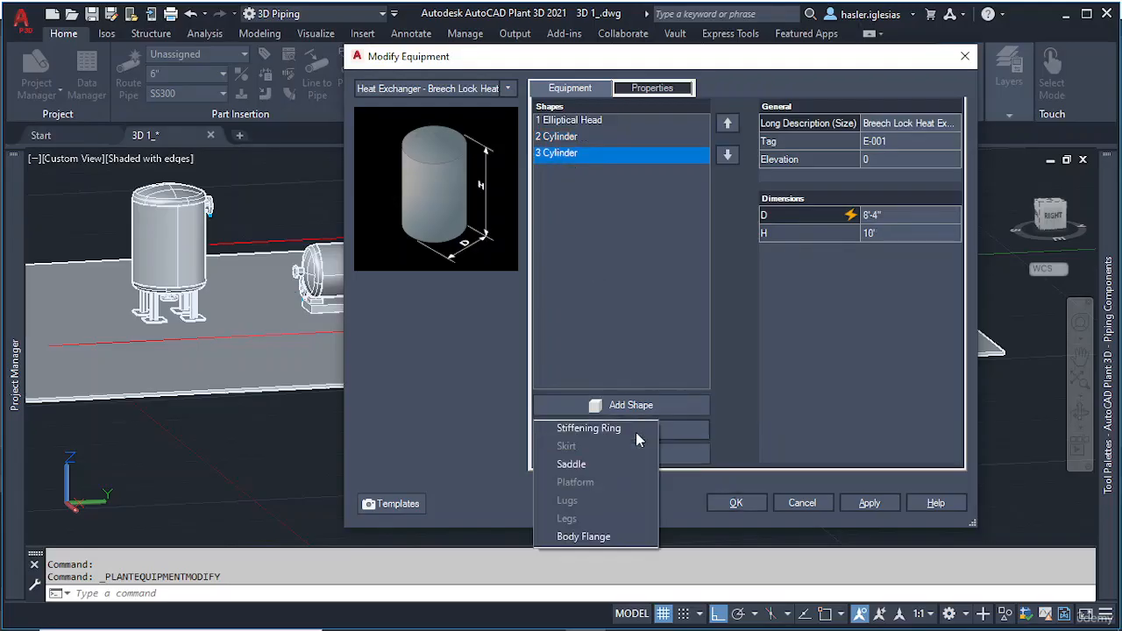
{"action": "left_click", "coordinate": [583, 537]}
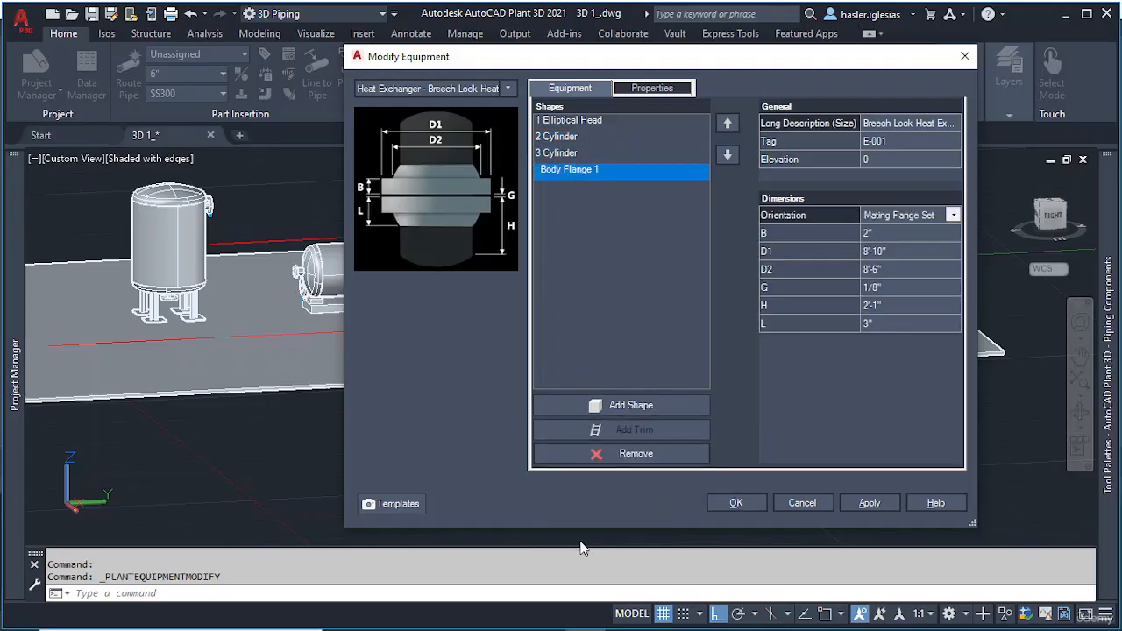
{"action": "left_click", "coordinate": [621, 454]}
{"action": "left_click", "coordinate": [622, 430]}
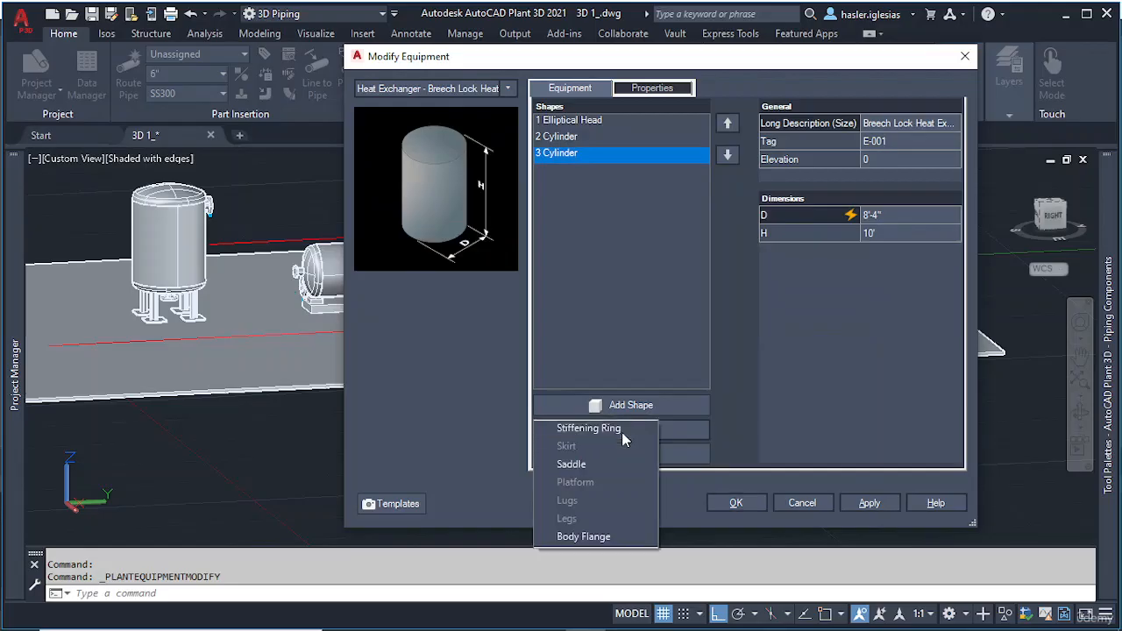
{"action": "left_click", "coordinate": [603, 429]}
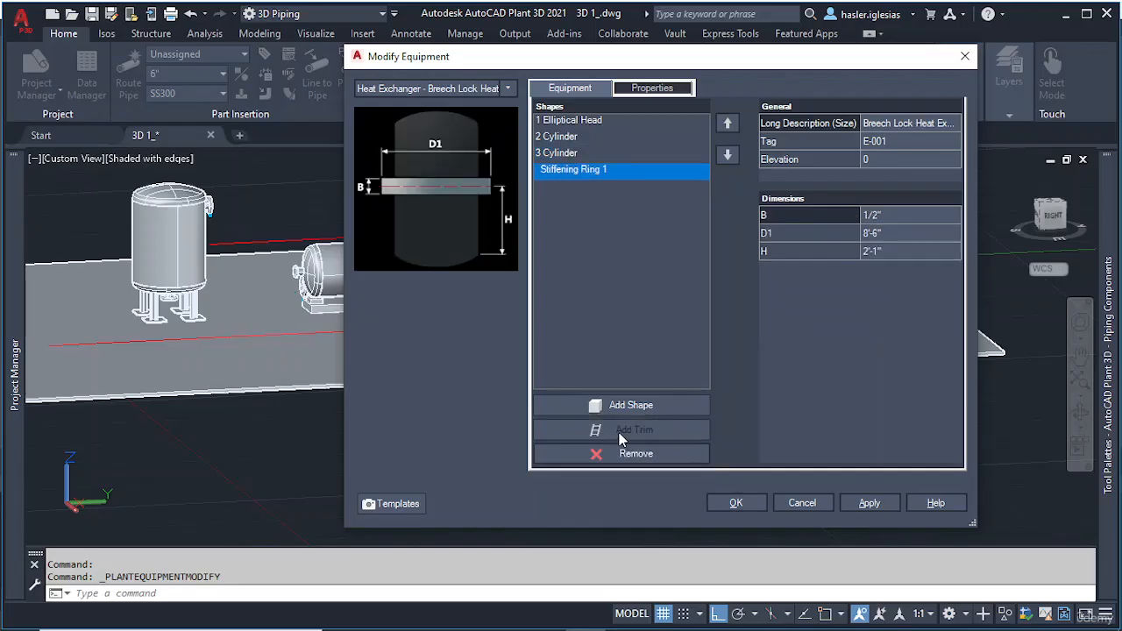
{"action": "left_click", "coordinate": [638, 454]}
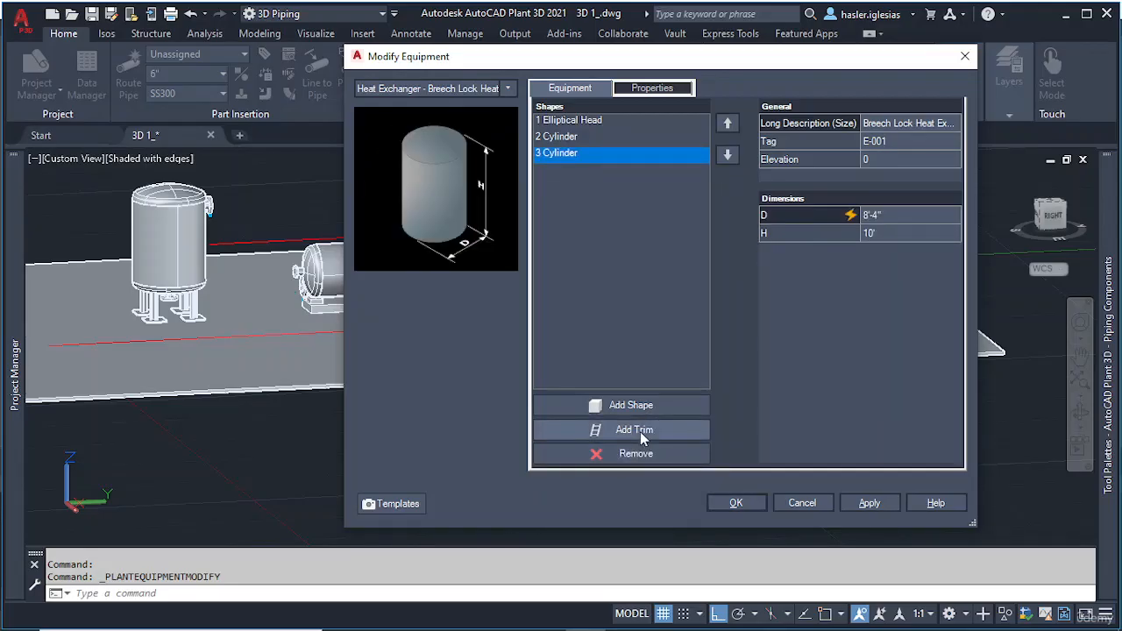
Step: Add a Saddle trim with Pair orientation to the heat exchanger's shape 3 Cylinder and accept the equipment changes
{"action": "left_click", "coordinate": [641, 438]}
{"action": "left_click", "coordinate": [582, 470]}
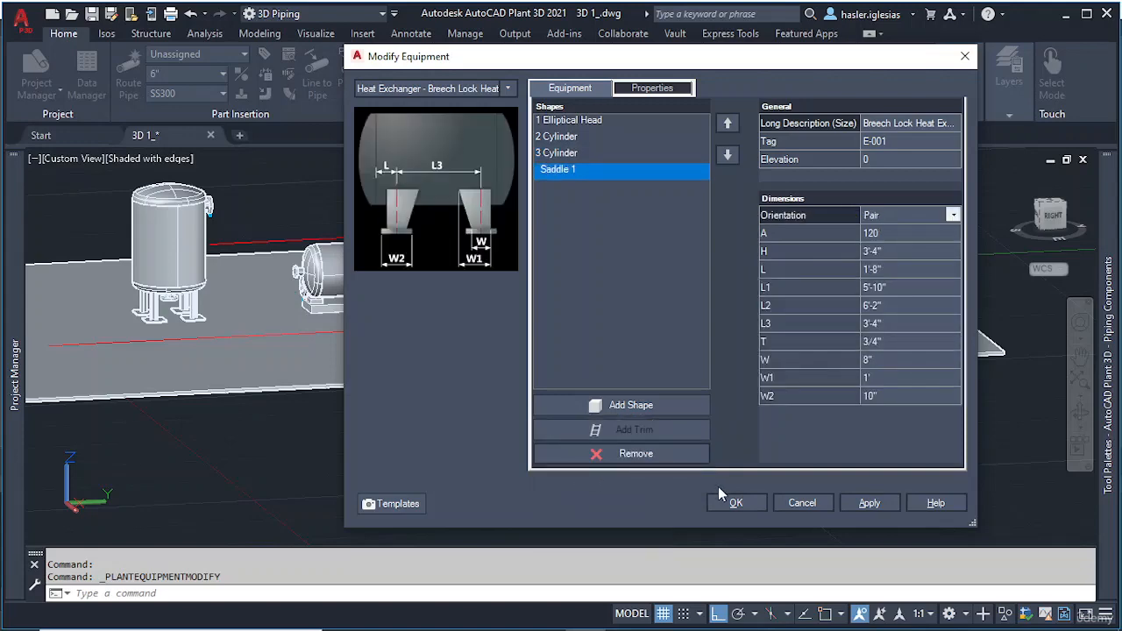
{"action": "left_click", "coordinate": [864, 502]}
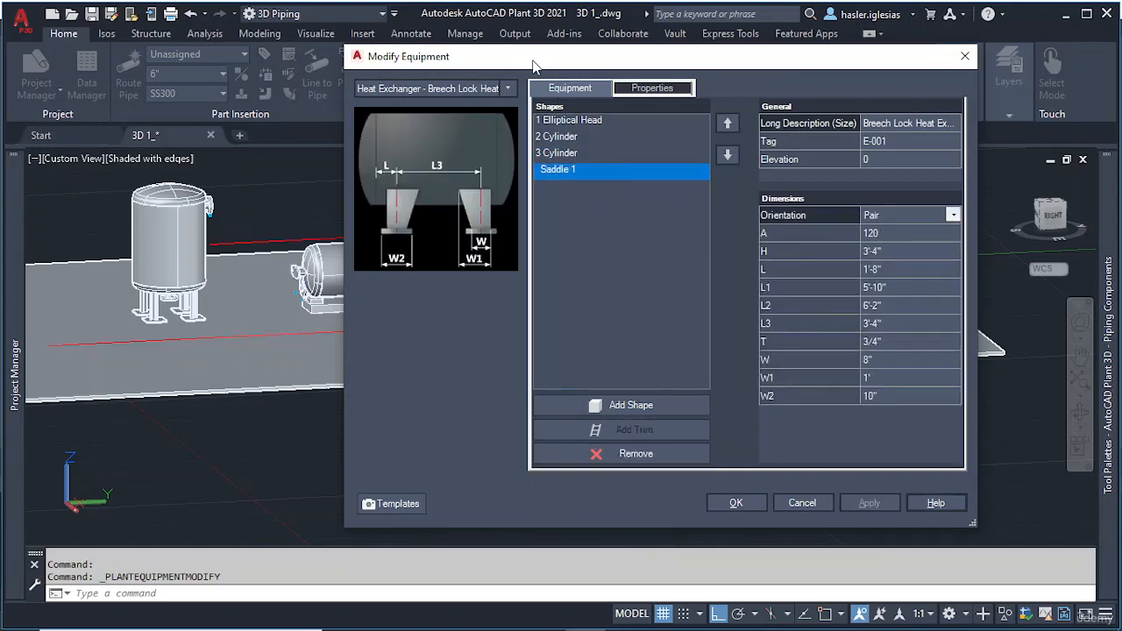
{"action": "left_click_drag", "start_coordinate": [533, 67], "coordinate": [753, 63]}
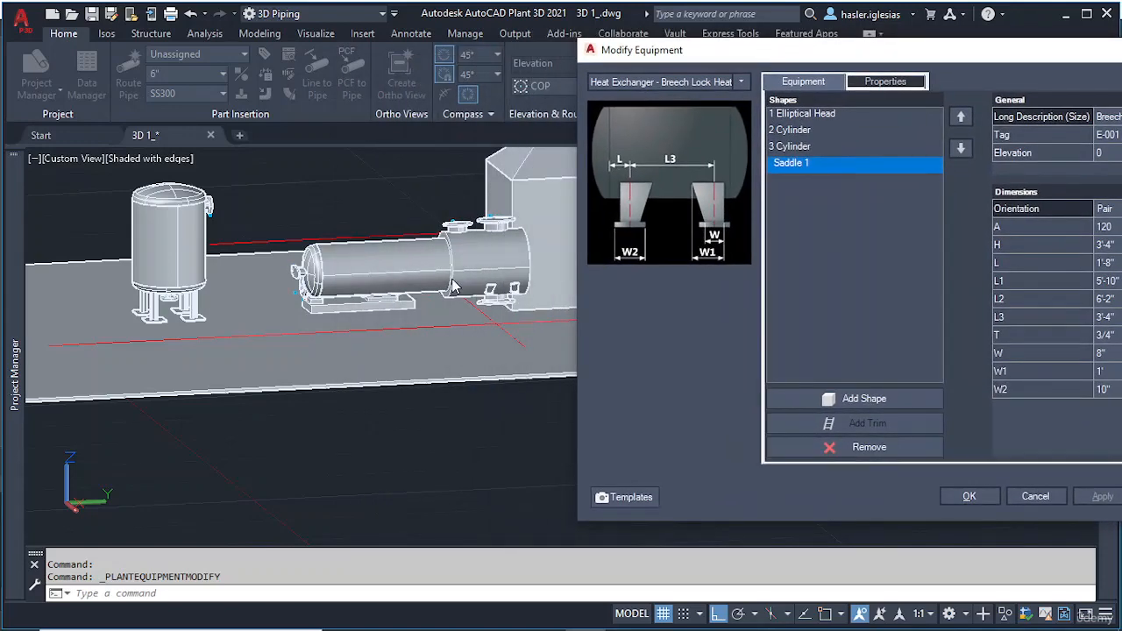
{"action": "left_click", "coordinate": [969, 496]}
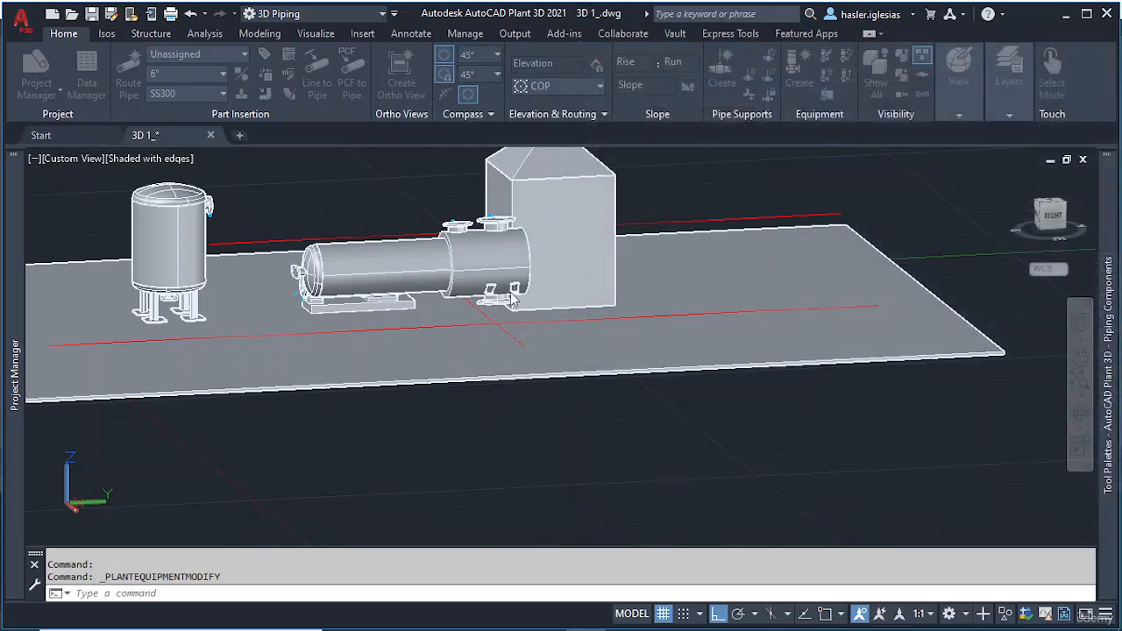
Step: Inspect the new saddles up close, reopen heat exchanger E-001 for modification and select its Saddle 1 trim
{"action": "scroll", "coordinate": [398, 412], "scroll_direction": "up", "scroll_amount": 5}
{"action": "scroll", "coordinate": [399, 412], "scroll_direction": "down", "scroll_amount": 2}
{"action": "middle_click_drag", "start_coordinate": [399, 412], "coordinate": [359, 390], "text": "shift"}
{"action": "scroll", "coordinate": [357, 388], "scroll_direction": "up", "scroll_amount": 6}
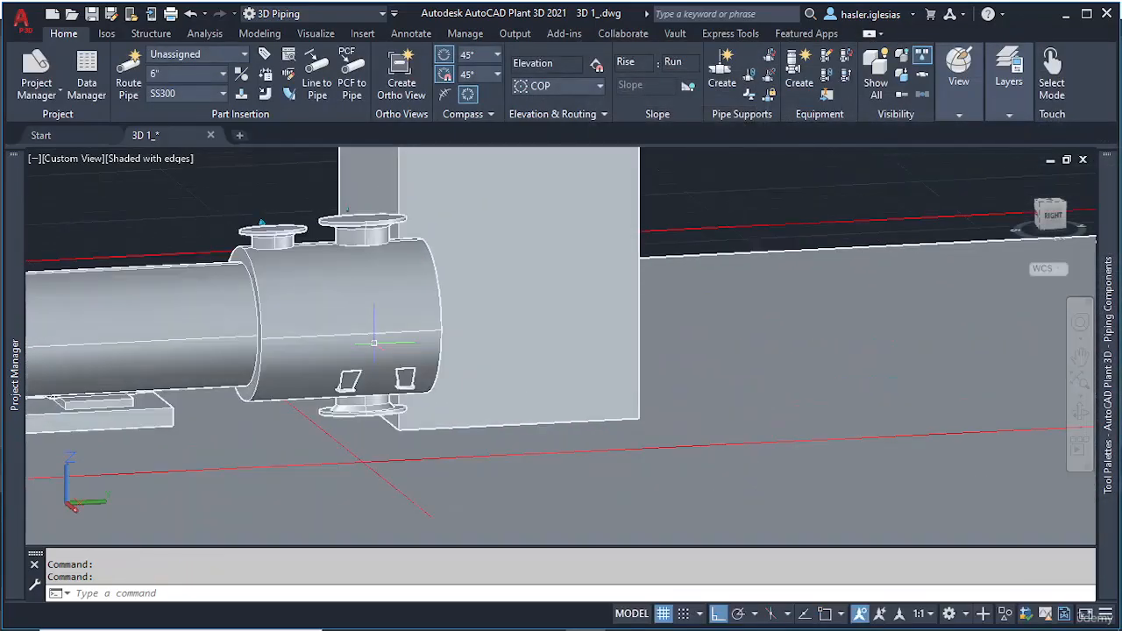
{"action": "scroll", "coordinate": [320, 390], "scroll_direction": "up", "scroll_amount": 2}
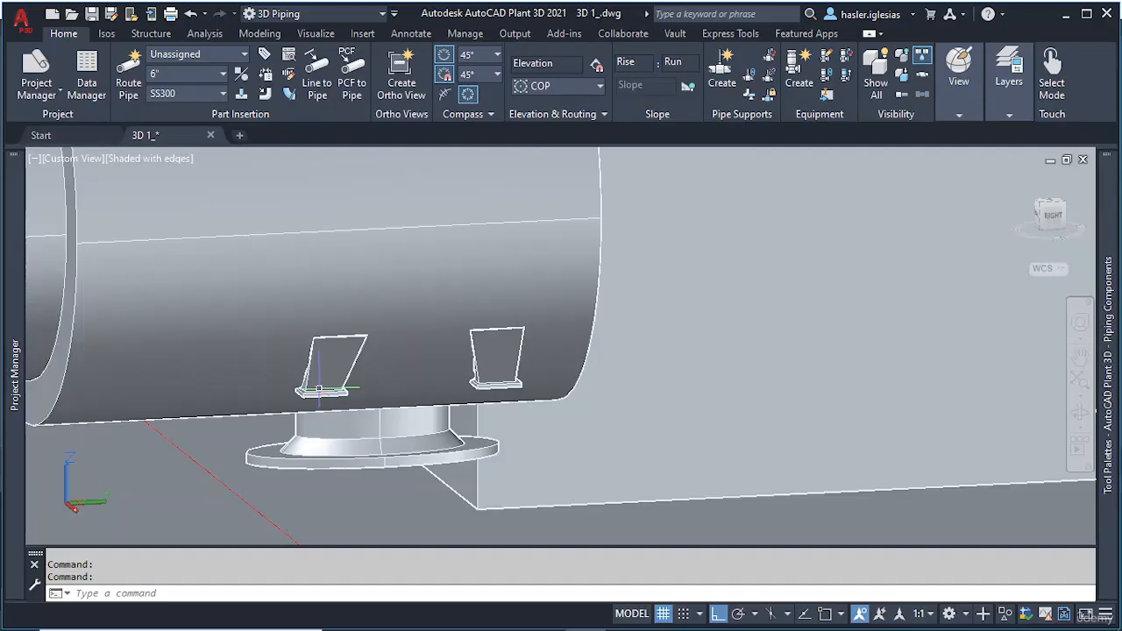
{"action": "scroll", "coordinate": [320, 390], "scroll_direction": "down", "scroll_amount": 5}
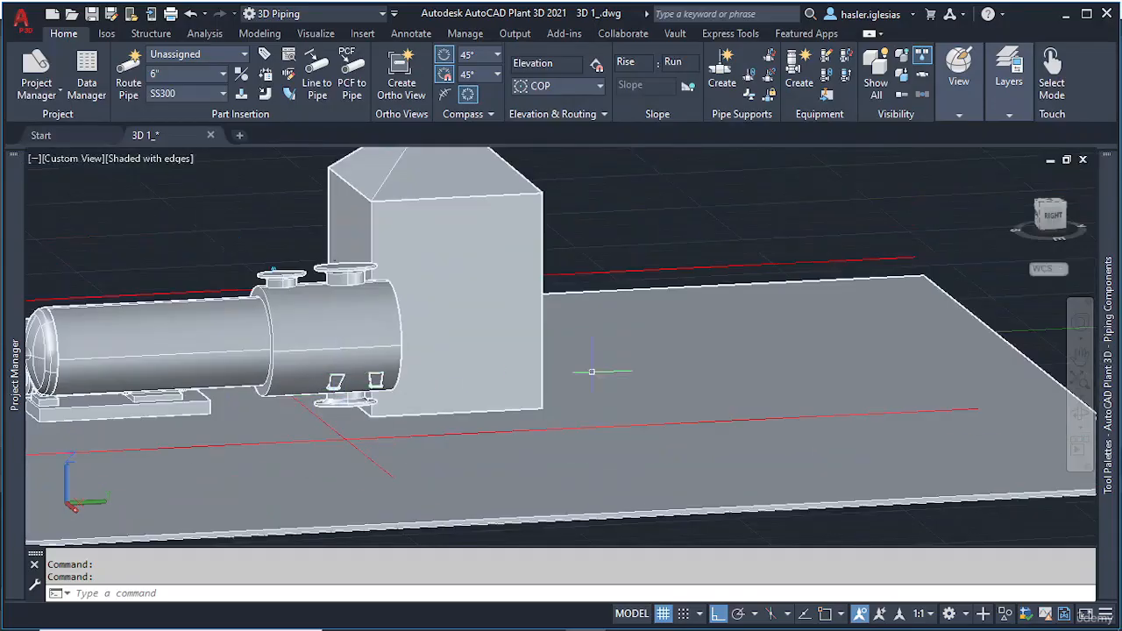
{"action": "left_click", "coordinate": [316, 331]}
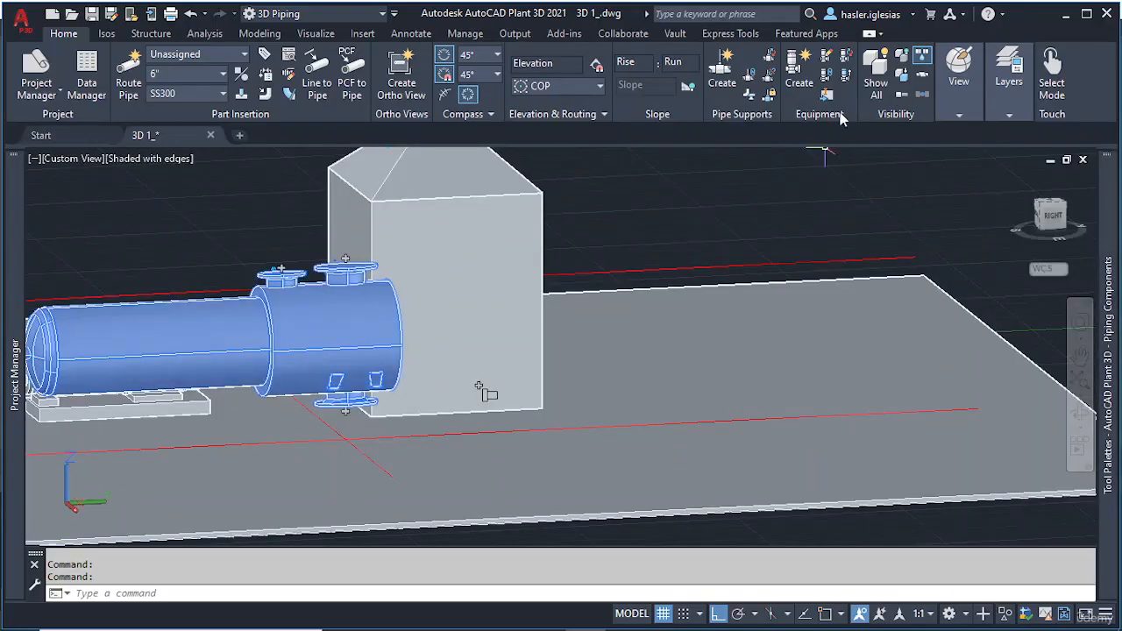
{"action": "left_click", "coordinate": [826, 58]}
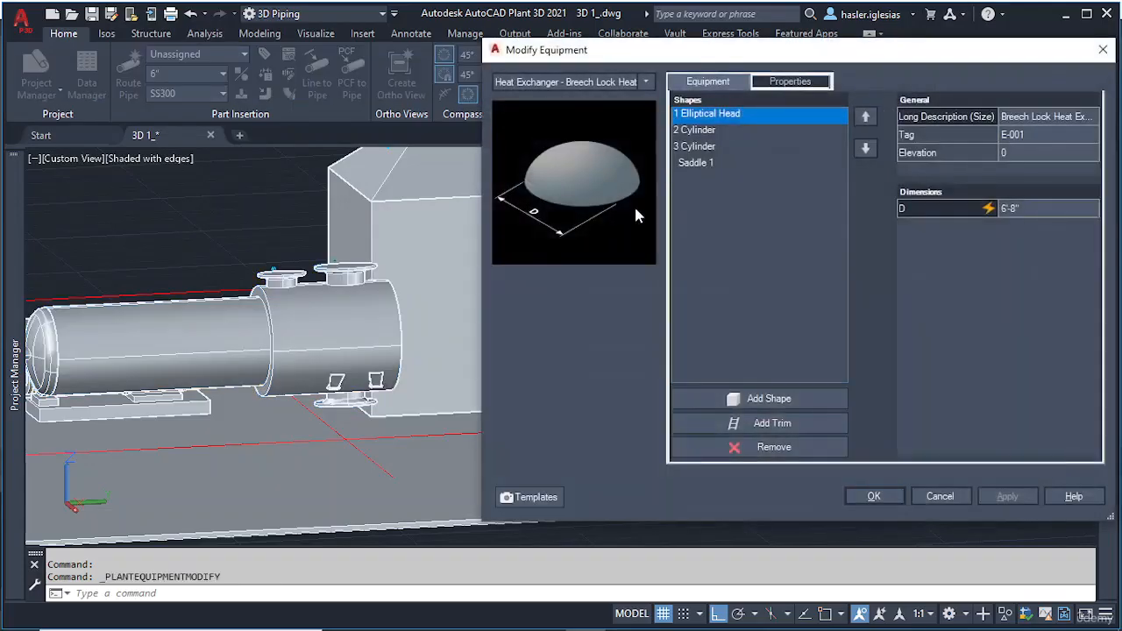
{"action": "left_click", "coordinate": [701, 163]}
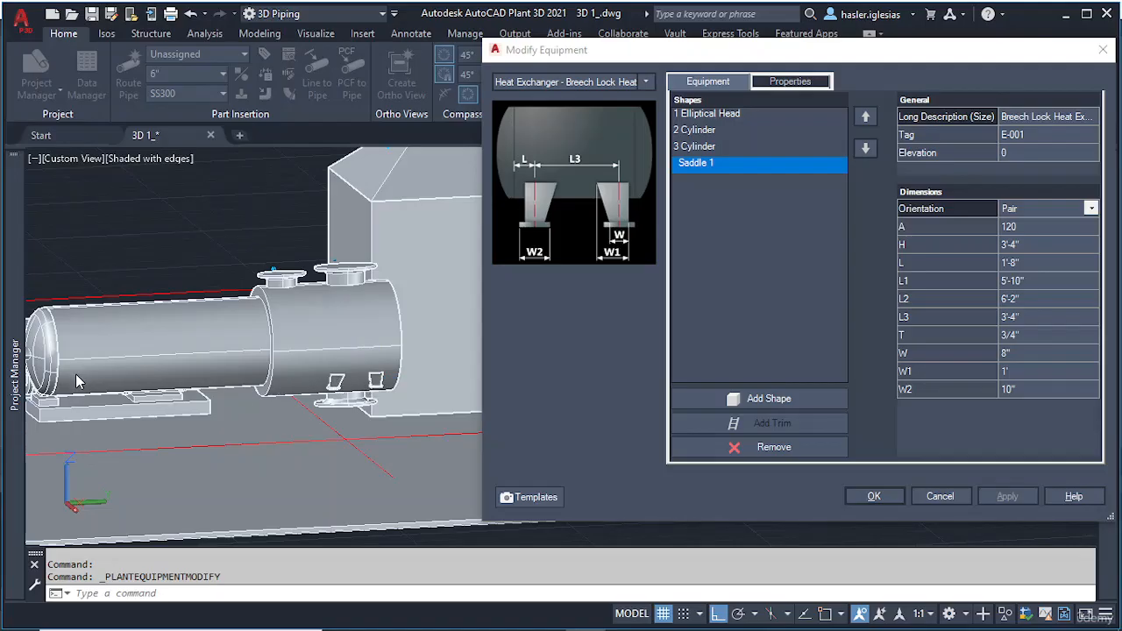
Step: Try saddle spacing L3 values of 500 and 300 on the heat exchanger, applying each one
{"action": "left_click", "coordinate": [999, 317]}
{"action": "type", "text": "500"}
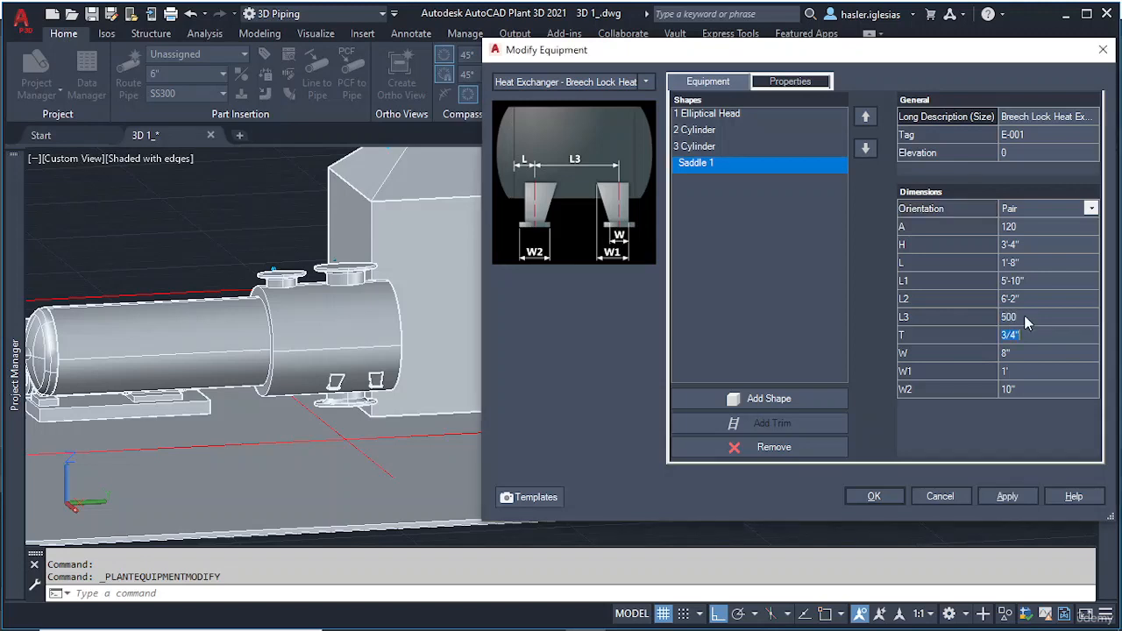
{"action": "left_click", "coordinate": [1008, 496]}
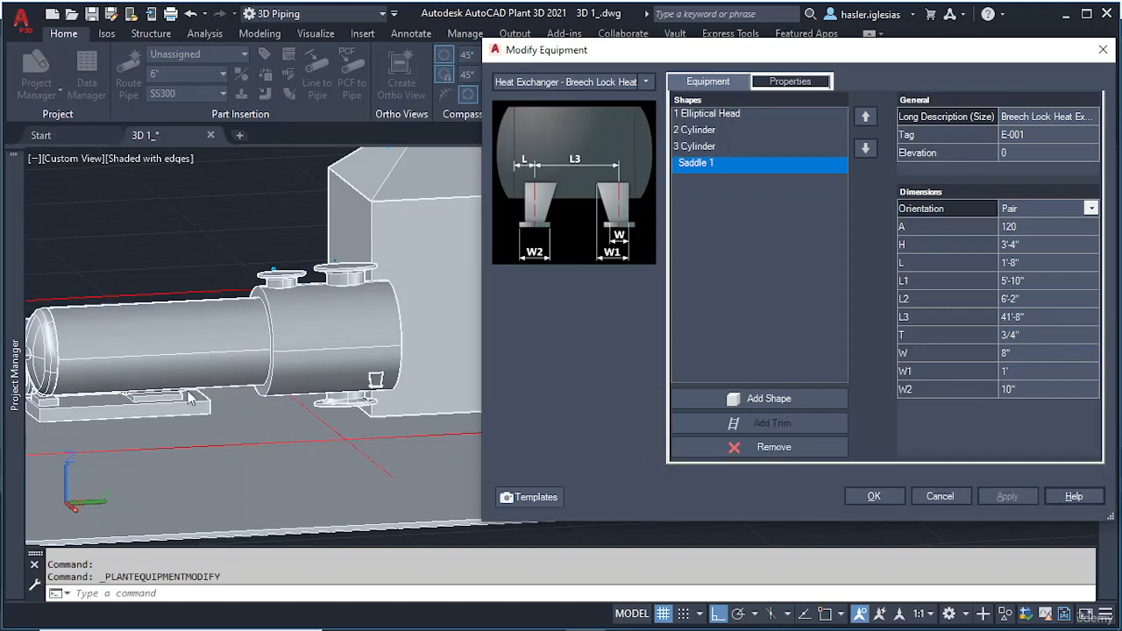
{"action": "left_click", "coordinate": [1010, 318]}
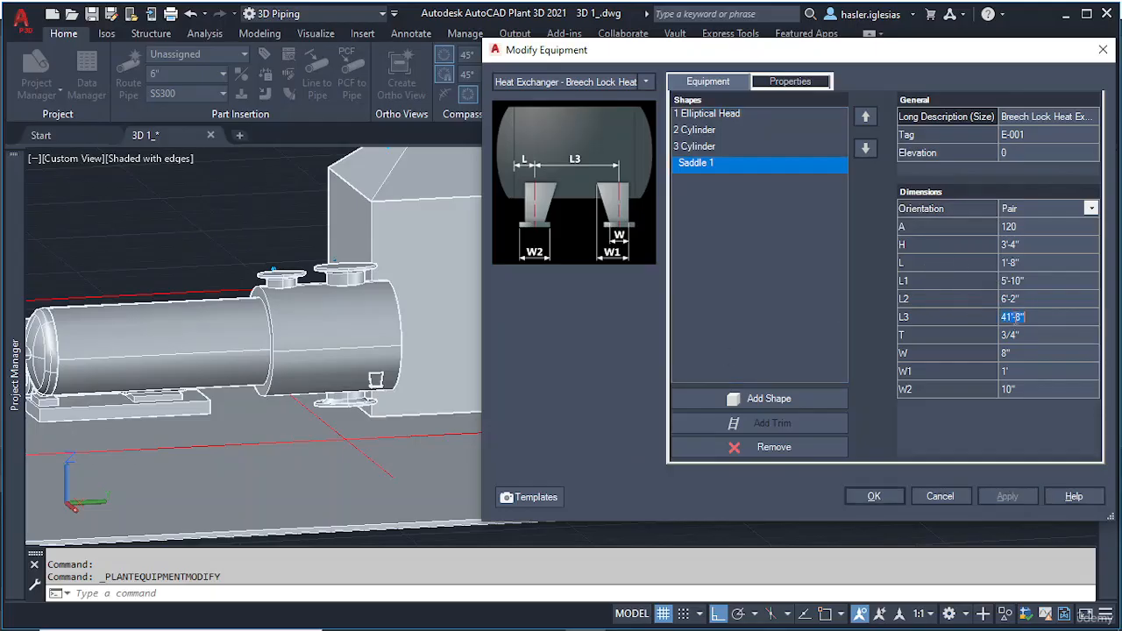
{"action": "type", "text": "300"}
{"action": "key", "text": "Tab"}
{"action": "left_click", "coordinate": [1017, 497]}
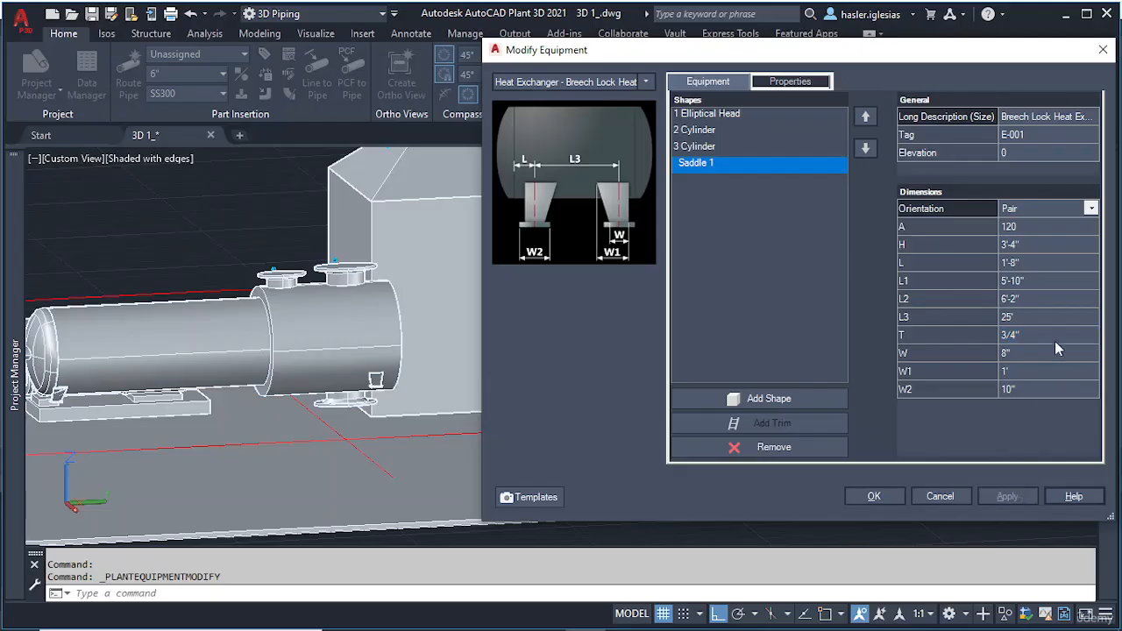
Step: Set the heat exchanger's saddle spacing L3 to 250 and apply it
{"action": "left_click", "coordinate": [1026, 319]}
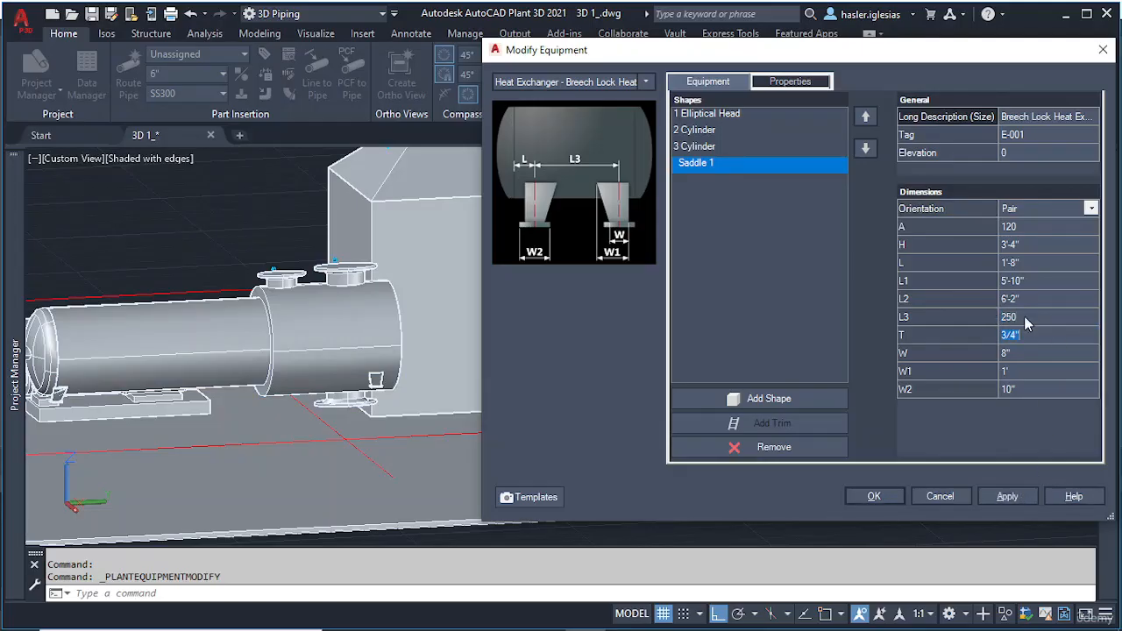
{"action": "left_click", "coordinate": [1010, 502]}
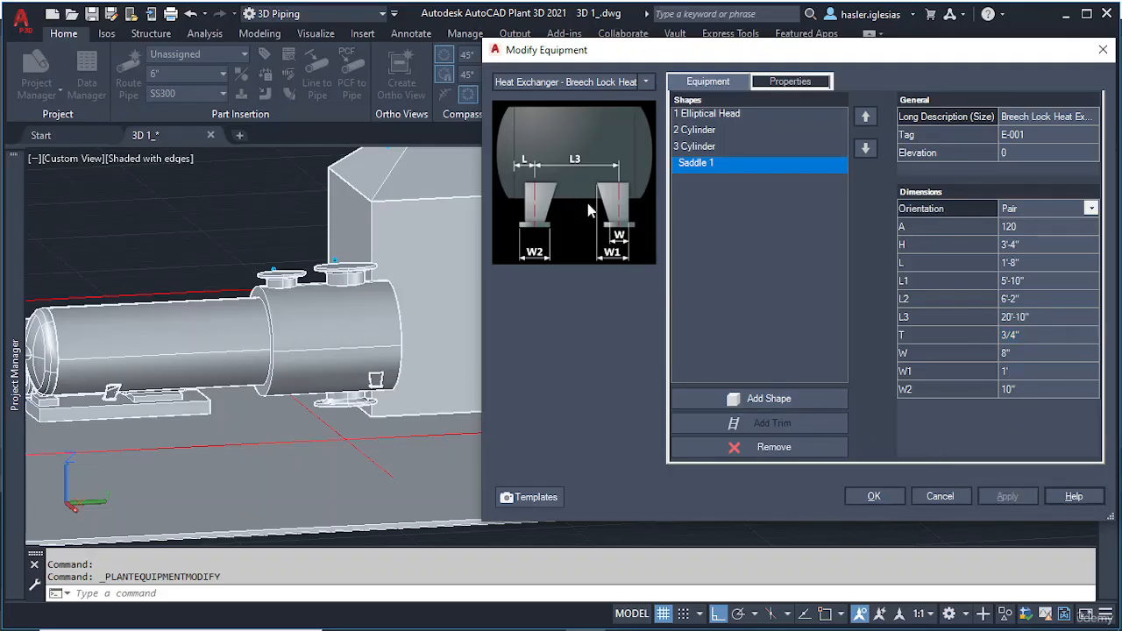
Step: Set the saddle height H to 100, apply it and accept the heat exchanger's modifications
{"action": "left_click", "coordinate": [1039, 282]}
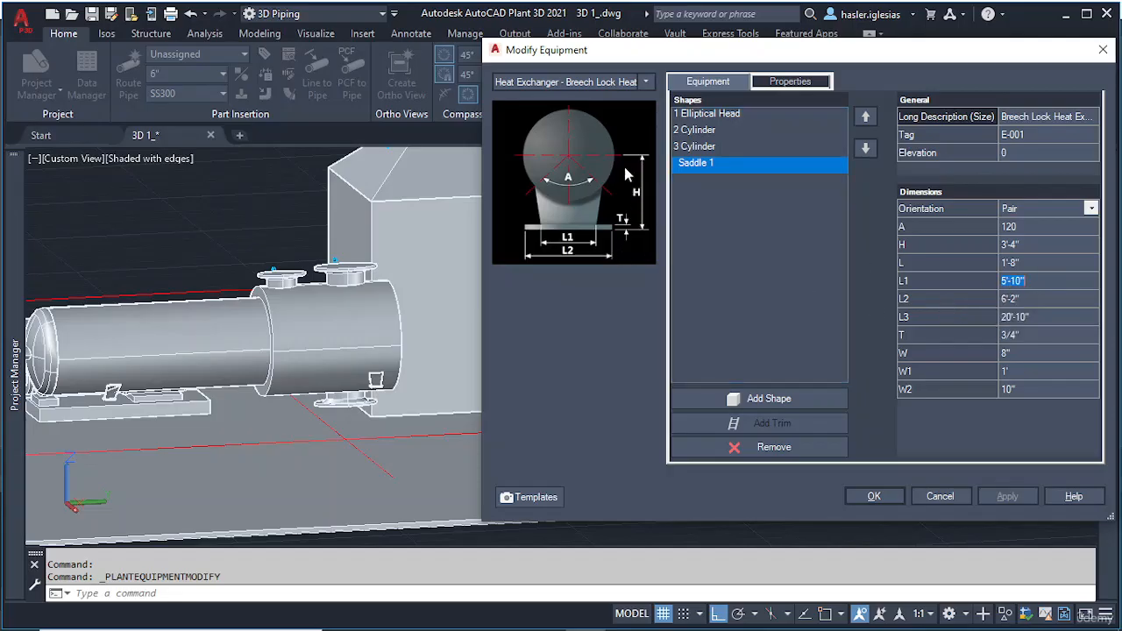
{"action": "left_click", "coordinate": [1022, 245]}
{"action": "type", "text": "100"}
{"action": "key", "text": "Tab"}
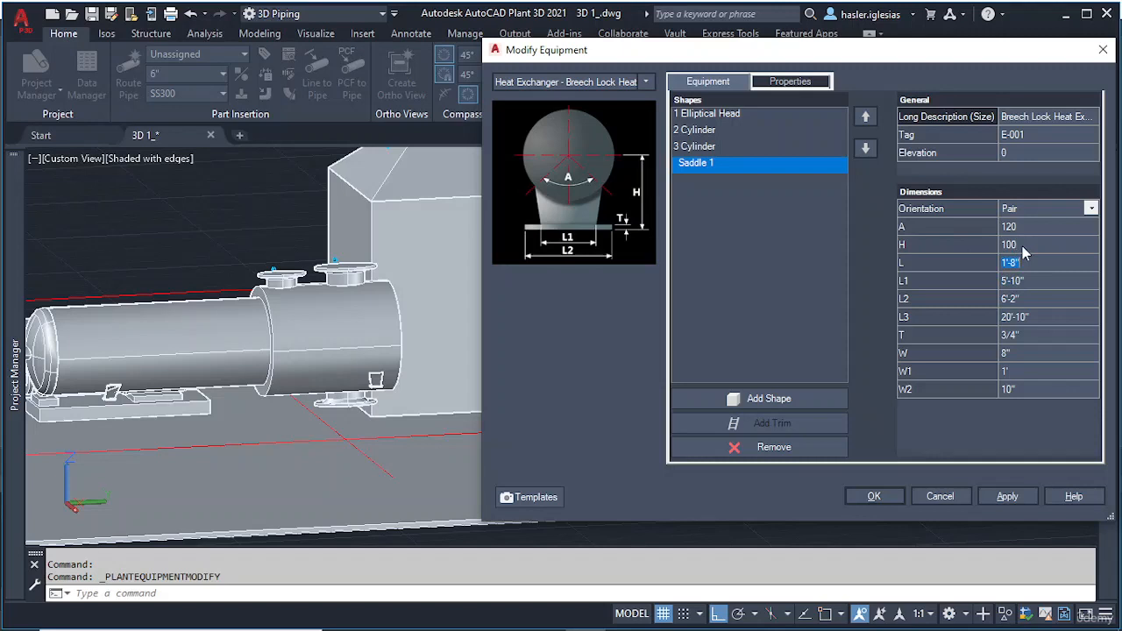
{"action": "left_click", "coordinate": [1016, 497]}
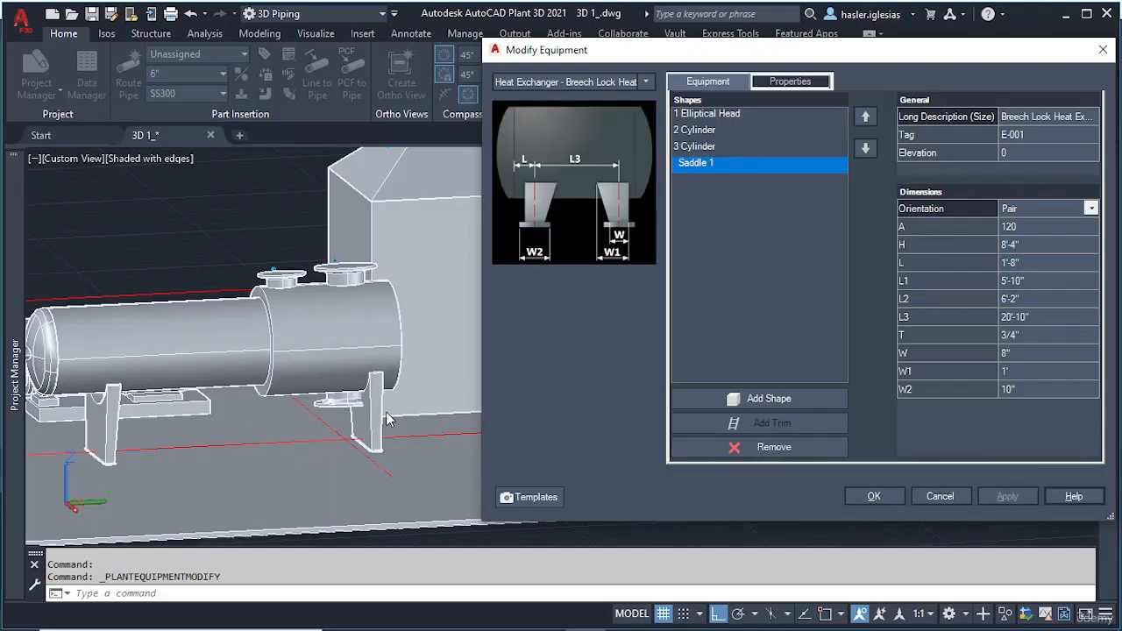
{"action": "left_click", "coordinate": [897, 496]}
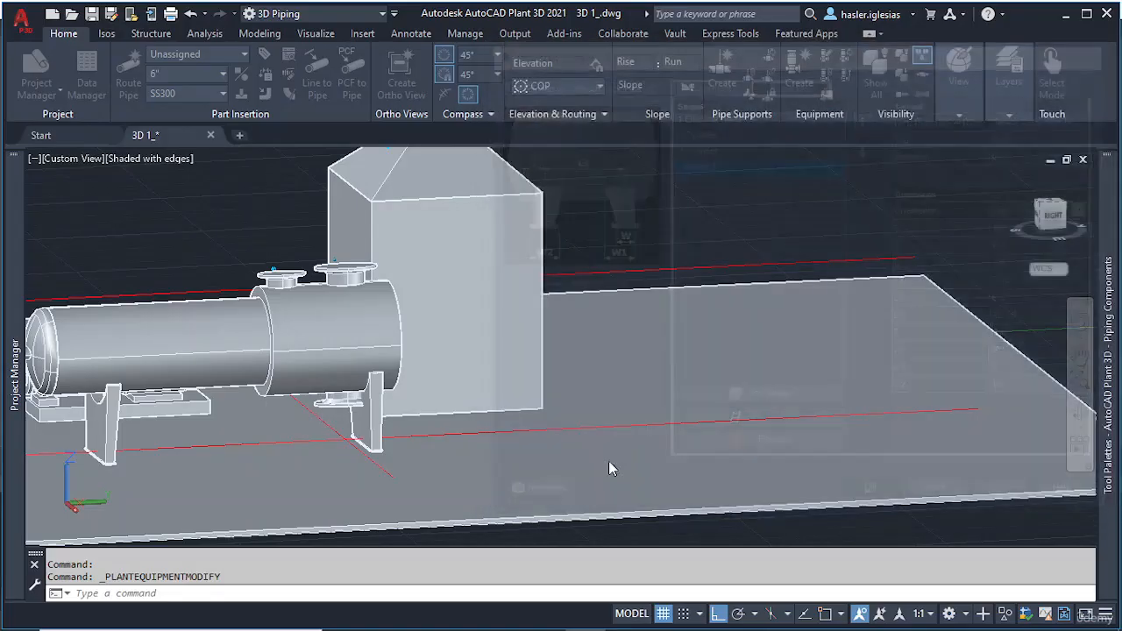
Step: Check the saddles' height against the floor slab, reopen heat exchanger E-001 for modification and select its Saddle 1 trim
{"action": "scroll", "coordinate": [269, 425], "scroll_direction": "down", "scroll_amount": 5}
{"action": "scroll", "coordinate": [571, 276], "scroll_direction": "up", "scroll_amount": 6}
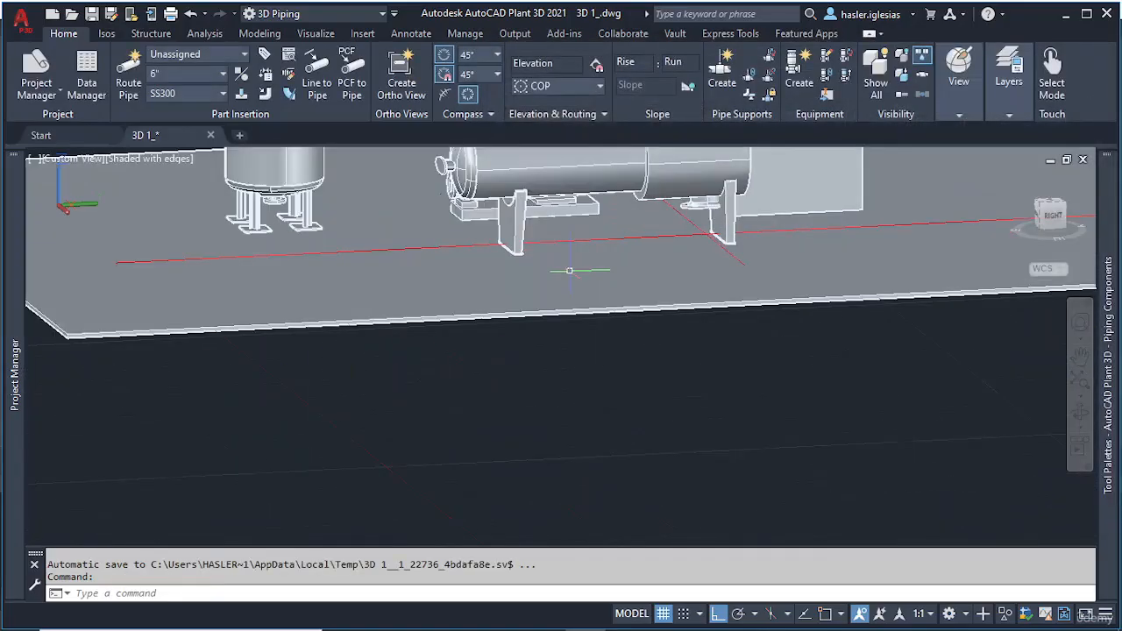
{"action": "mouse_move", "coordinate": [571, 263]}
{"action": "middle_mouse_down"}
{"action": "mouse_move", "coordinate": [570, 277]}
{"action": "mouse_move", "coordinate": [561, 253]}
{"action": "mouse_move", "coordinate": [559, 265]}
{"action": "middle_mouse_up"}
{"action": "scroll", "coordinate": [566, 272], "scroll_direction": "up", "scroll_amount": 3}
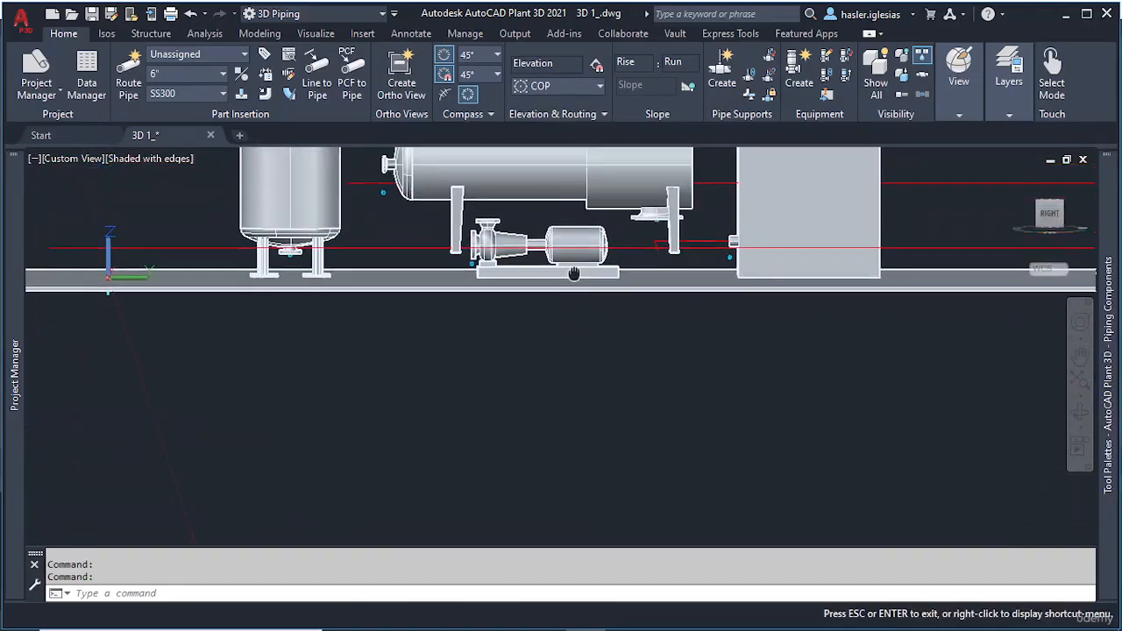
{"action": "middle_click_drag", "start_coordinate": [583, 285], "coordinate": [711, 219], "text": "shift"}
{"action": "left_click", "coordinate": [711, 219]}
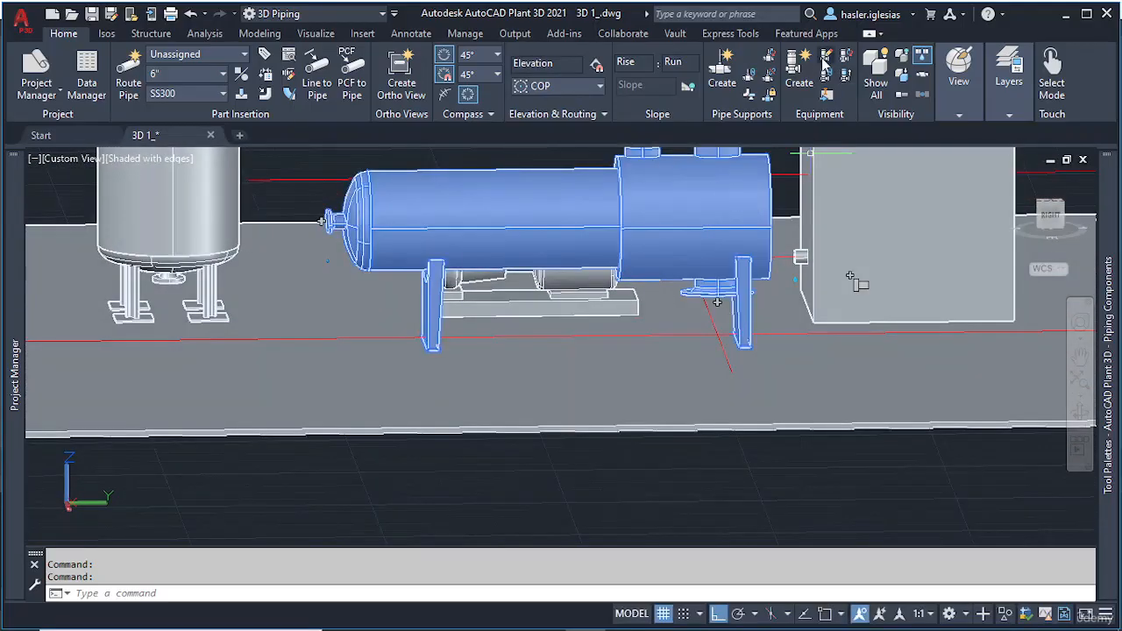
{"action": "left_click", "coordinate": [824, 57]}
{"action": "left_click_drag", "start_coordinate": [846, 62], "coordinate": [175, 64]}
{"action": "left_click", "coordinate": [17, 167]}
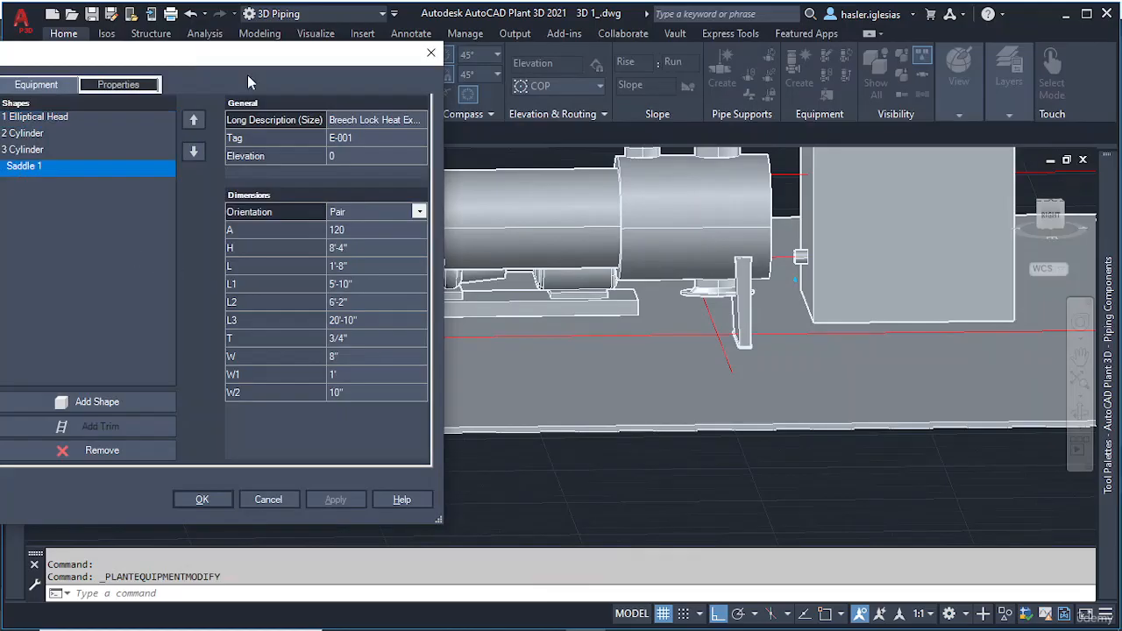
{"action": "left_click_drag", "start_coordinate": [232, 61], "coordinate": [331, 58]}
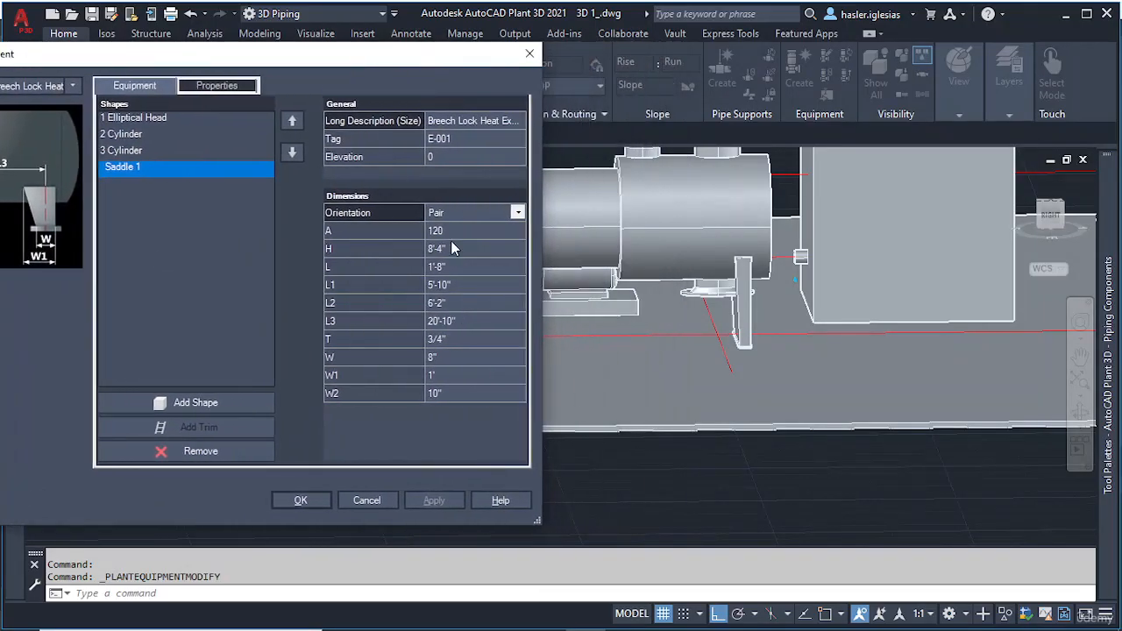
Step: Try saddle height H values of 300, 200 and 180 on the heat exchanger, applying each one
{"action": "left_click", "coordinate": [470, 252]}
{"action": "type", "text": "300"}
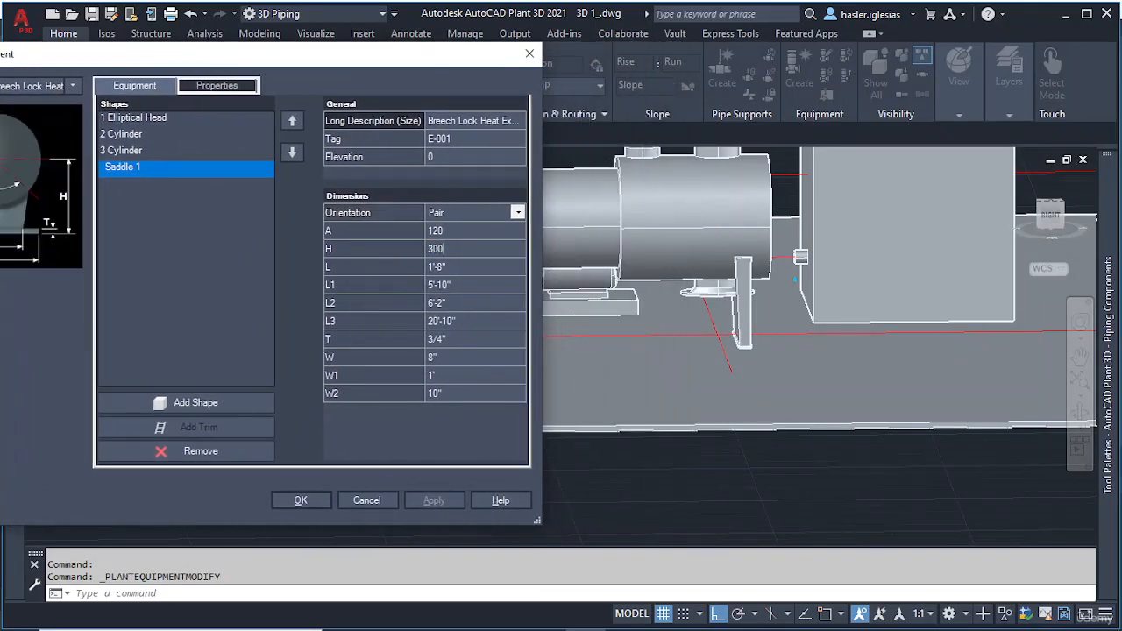
{"action": "key", "text": "Tab"}
{"action": "left_click", "coordinate": [411, 500]}
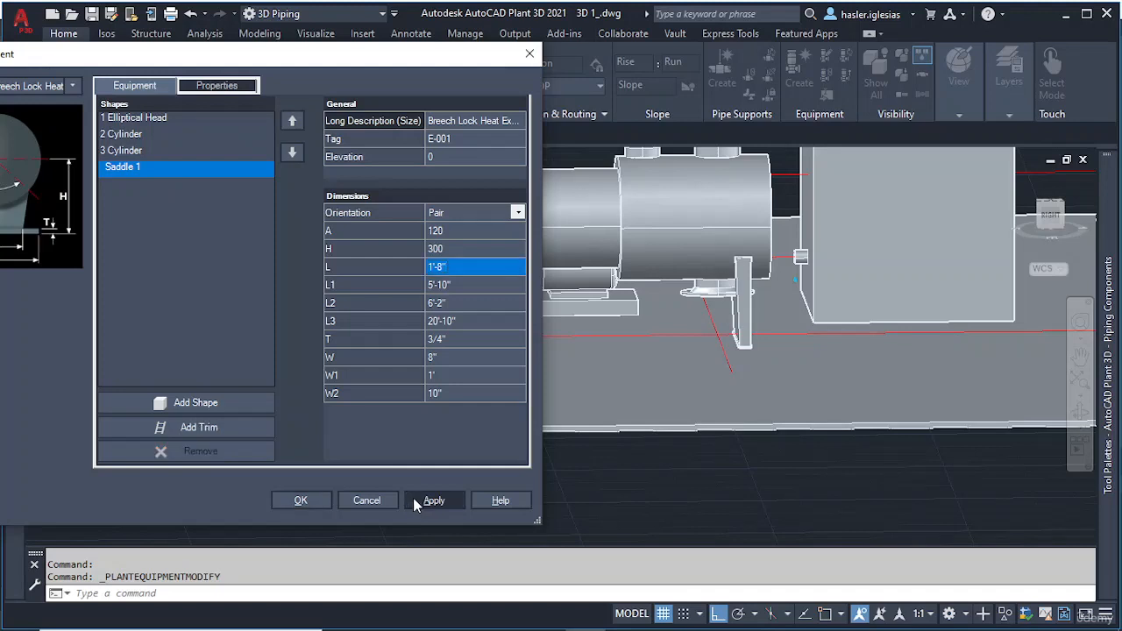
{"action": "left_click", "coordinate": [454, 249]}
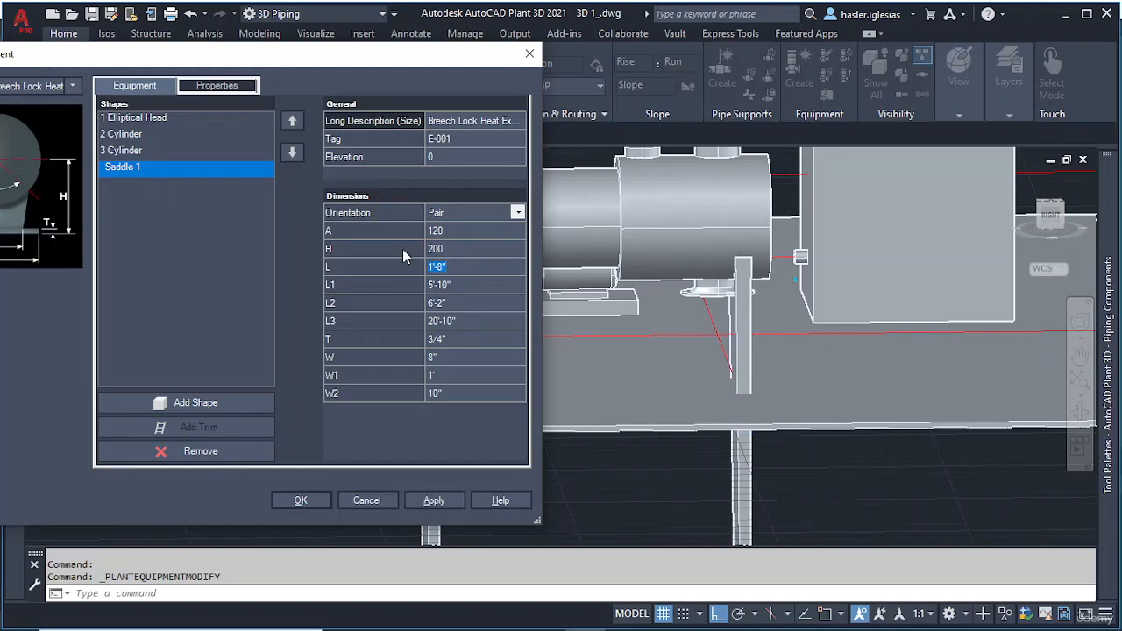
{"action": "left_click", "coordinate": [451, 506]}
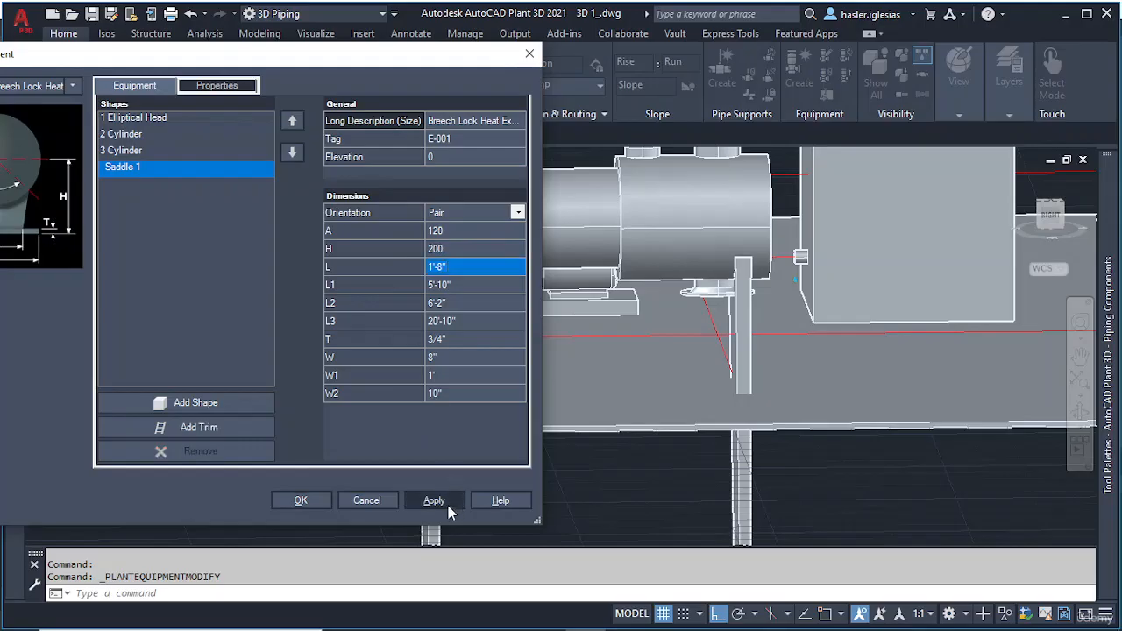
{"action": "left_click", "coordinate": [455, 245]}
{"action": "type", "text": "180"}
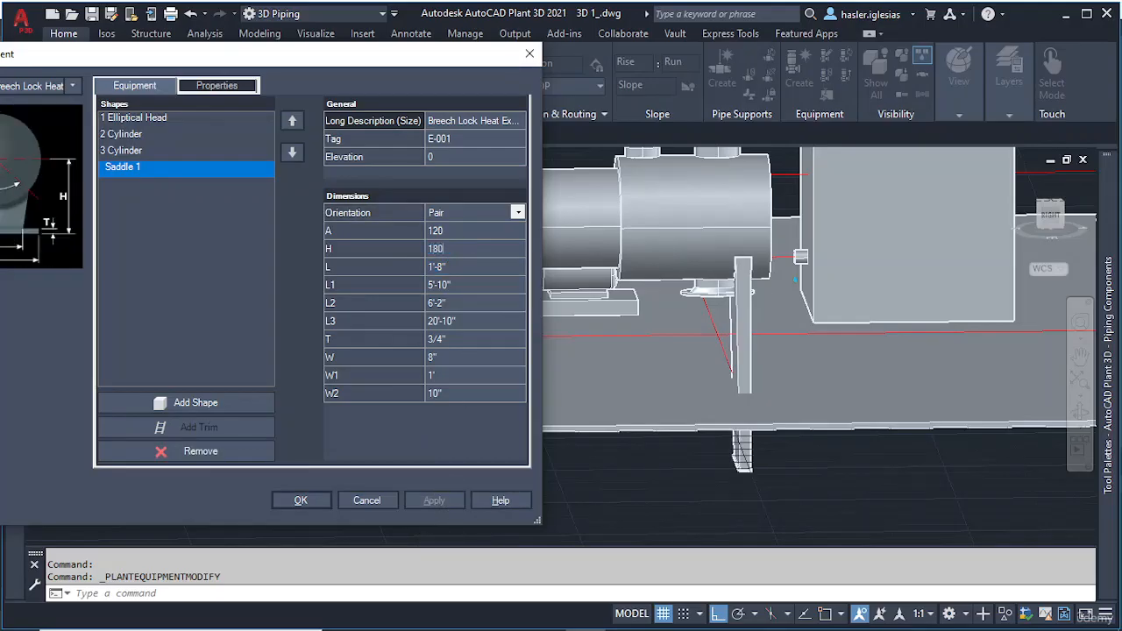
{"action": "key", "text": "Tab"}
{"action": "left_click", "coordinate": [436, 500]}
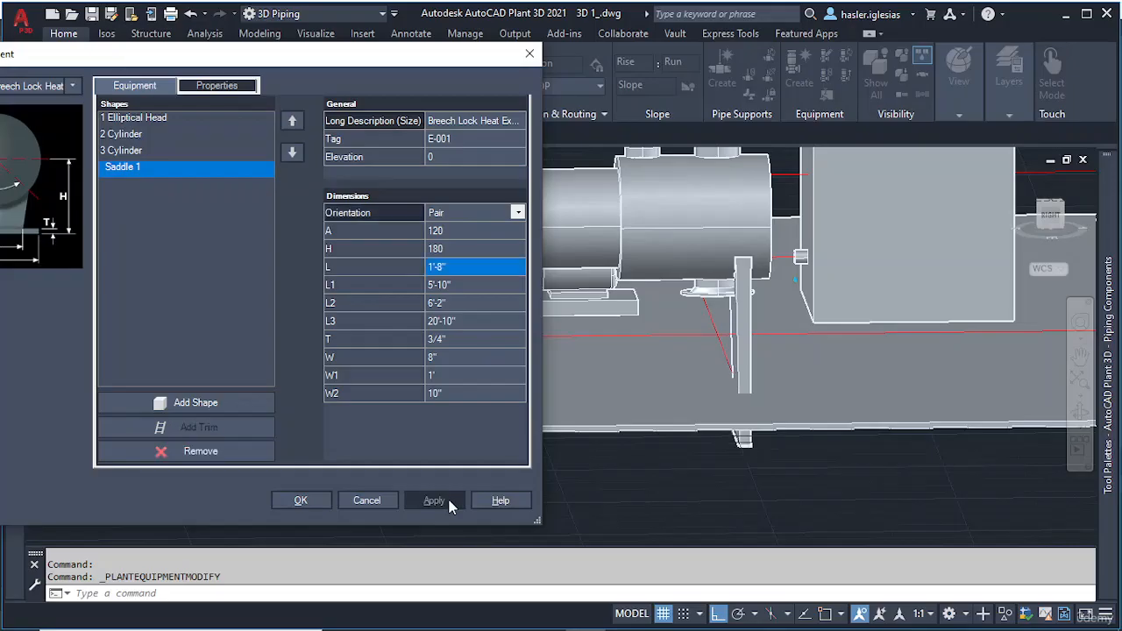
Step: Set the heat exchanger's saddle height H to 130 and apply it
{"action": "left_click", "coordinate": [448, 248]}
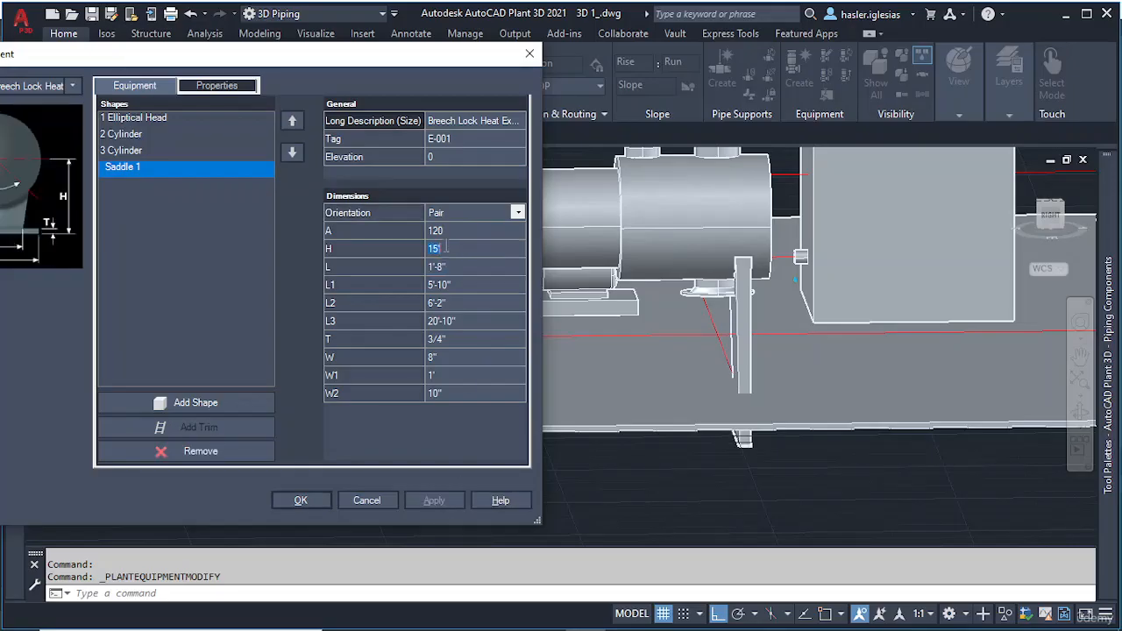
{"action": "type", "text": "130"}
{"action": "key", "text": "Tab"}
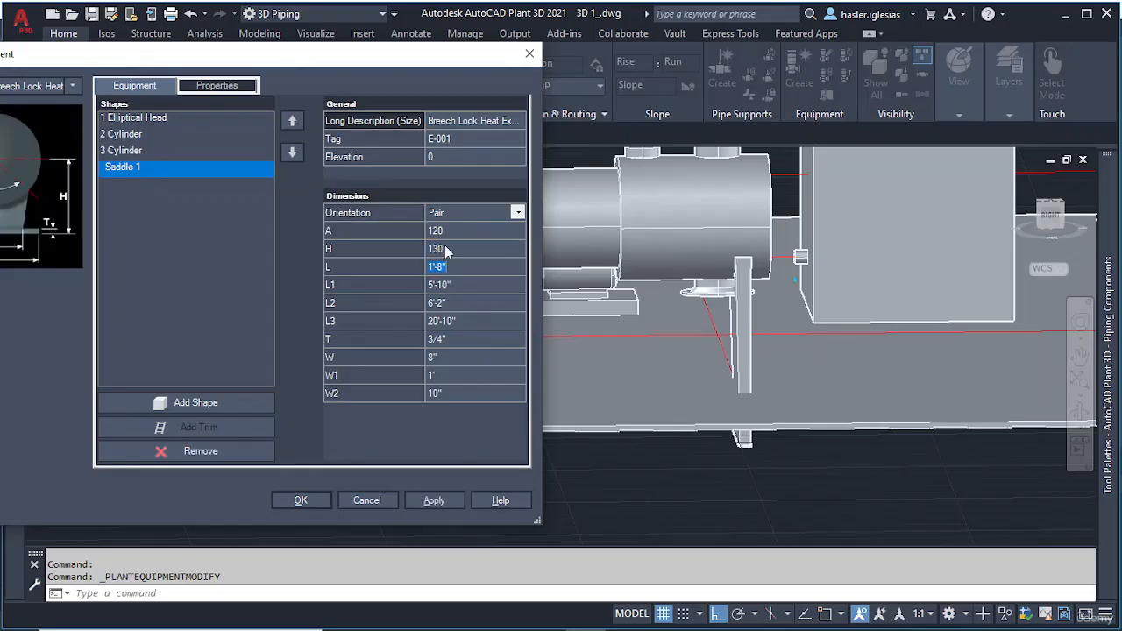
{"action": "left_click", "coordinate": [453, 501]}
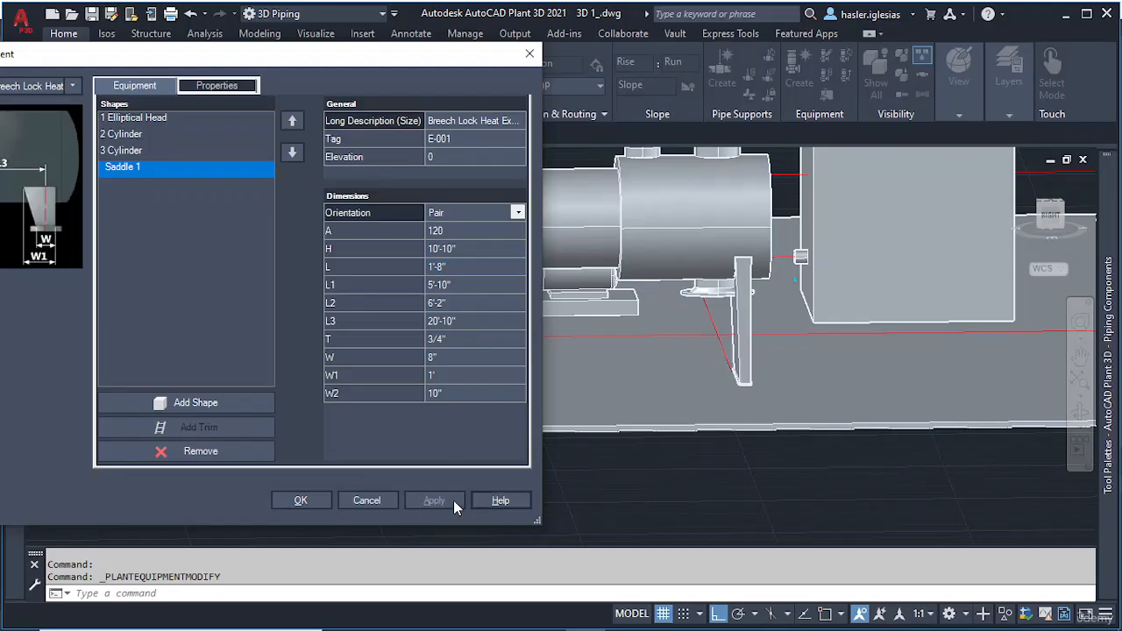
Step: Set the height H of the heat exchanger's saddle pair to 135 and apply the change
{"action": "left_click", "coordinate": [443, 249]}
{"action": "type", "text": "135"}
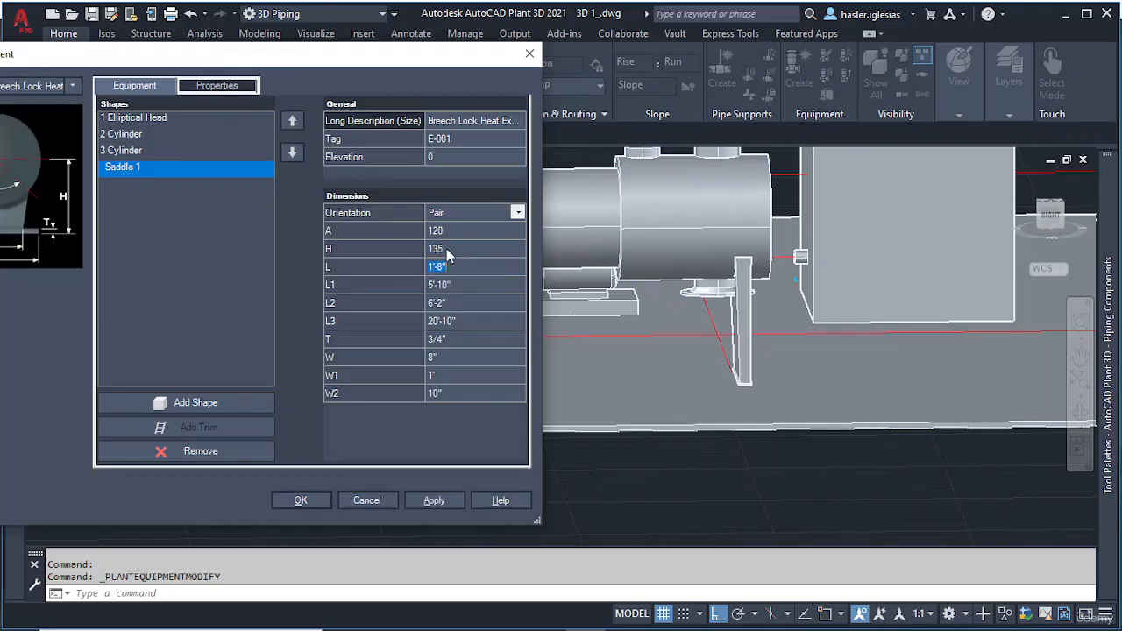
{"action": "left_click", "coordinate": [435, 501]}
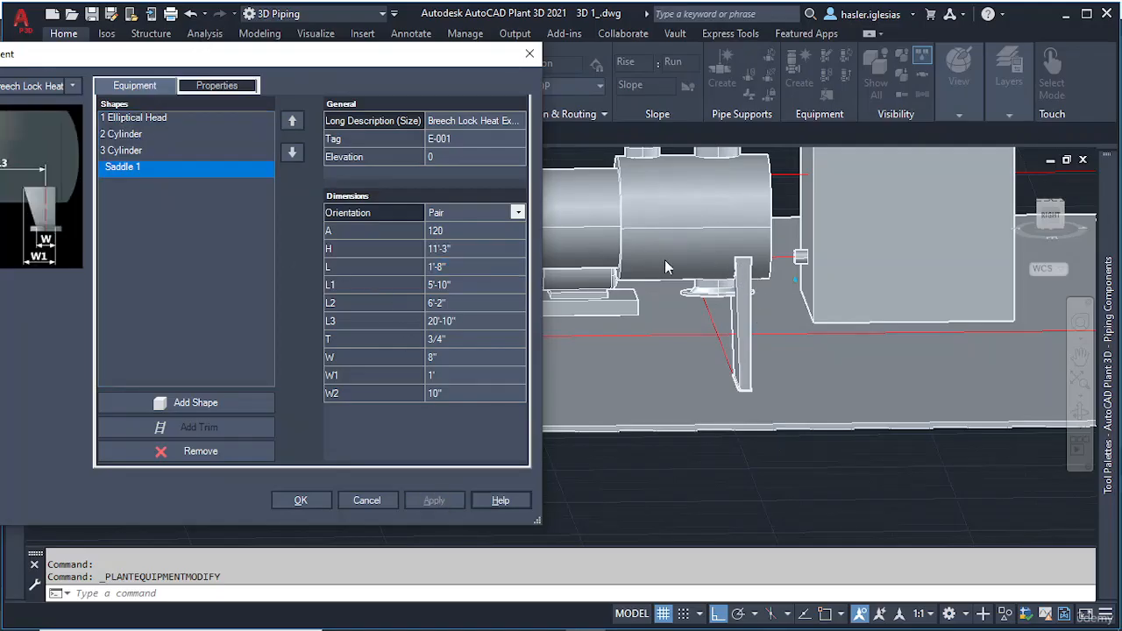
Step: Check the saddle dimensions against the preview diagrams and apply an end distance L of 50
{"action": "left_click_drag", "start_coordinate": [286, 56], "coordinate": [513, 79]}
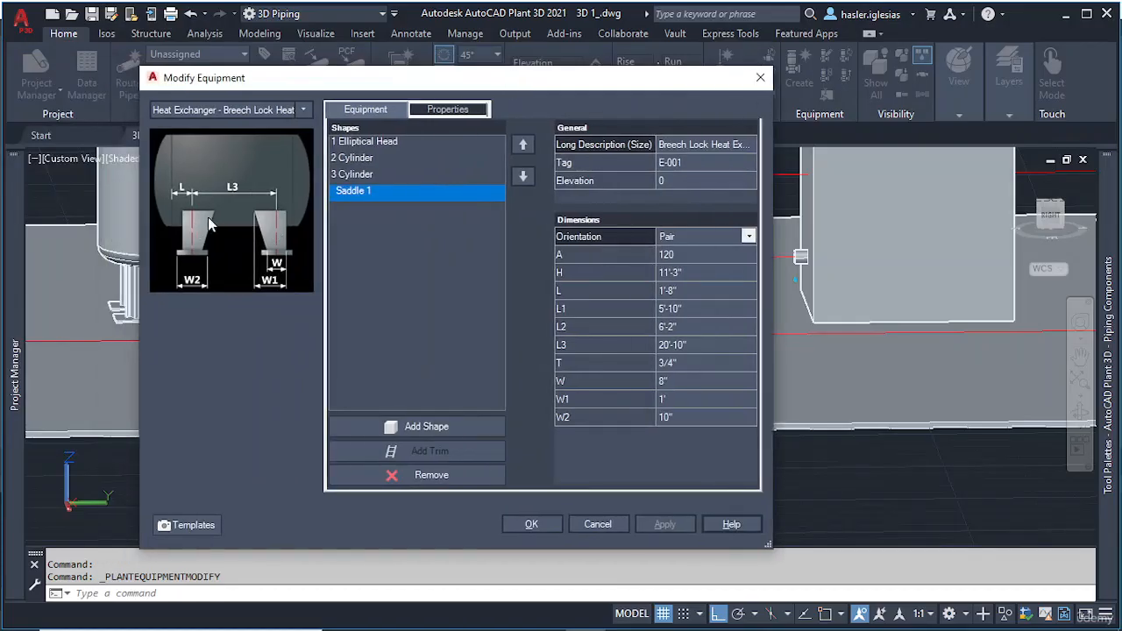
{"action": "left_click", "coordinate": [688, 345]}
{"action": "left_click", "coordinate": [690, 326]}
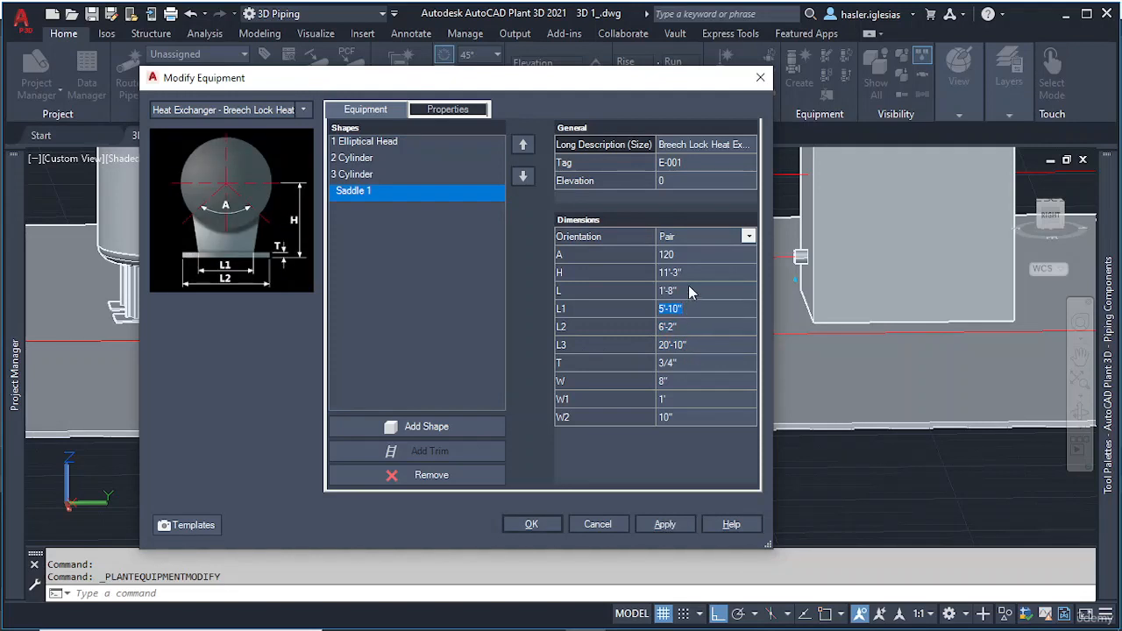
{"action": "left_click", "coordinate": [688, 290]}
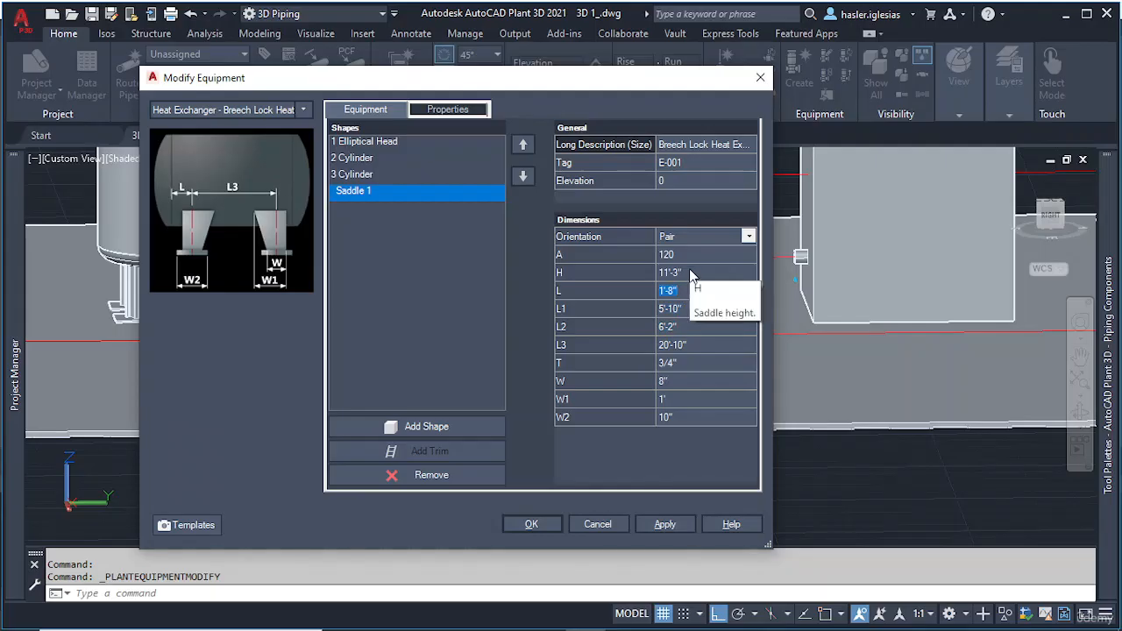
{"action": "left_click", "coordinate": [689, 273]}
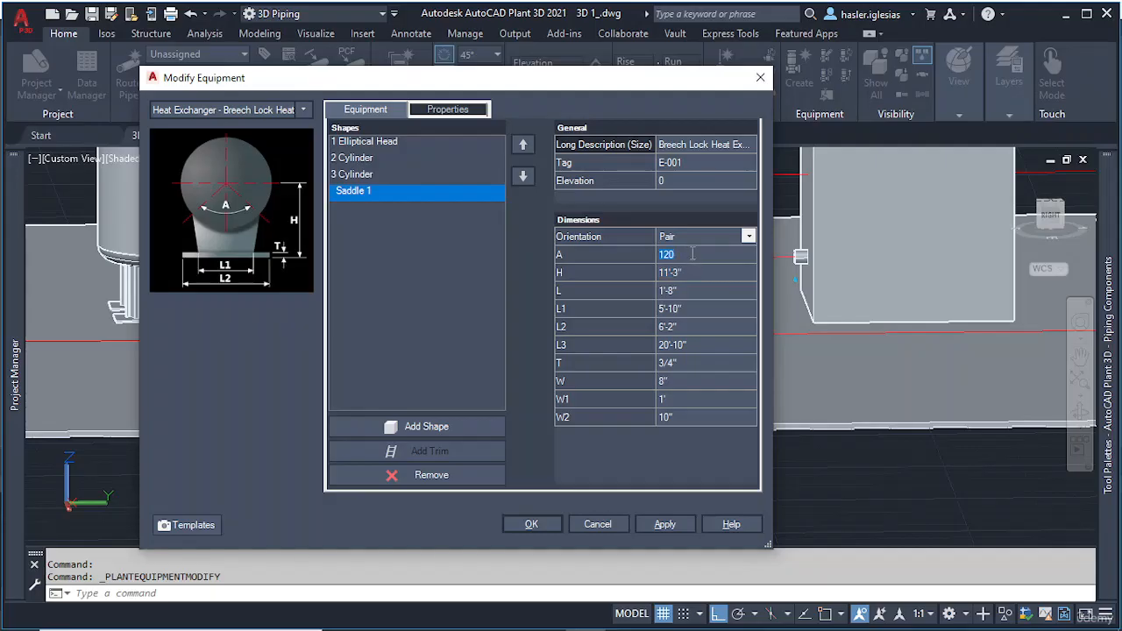
{"action": "left_click", "coordinate": [672, 417]}
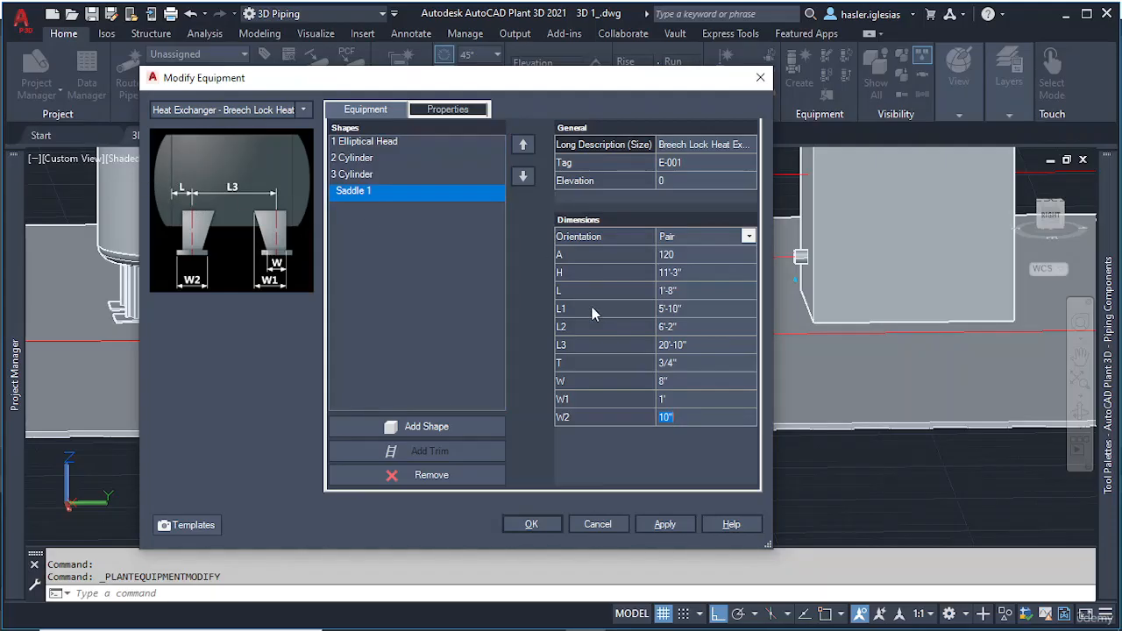
{"action": "left_click", "coordinate": [669, 292]}
{"action": "type", "text": "50"}
{"action": "key", "text": "Tab"}
{"action": "left_click", "coordinate": [662, 524]}
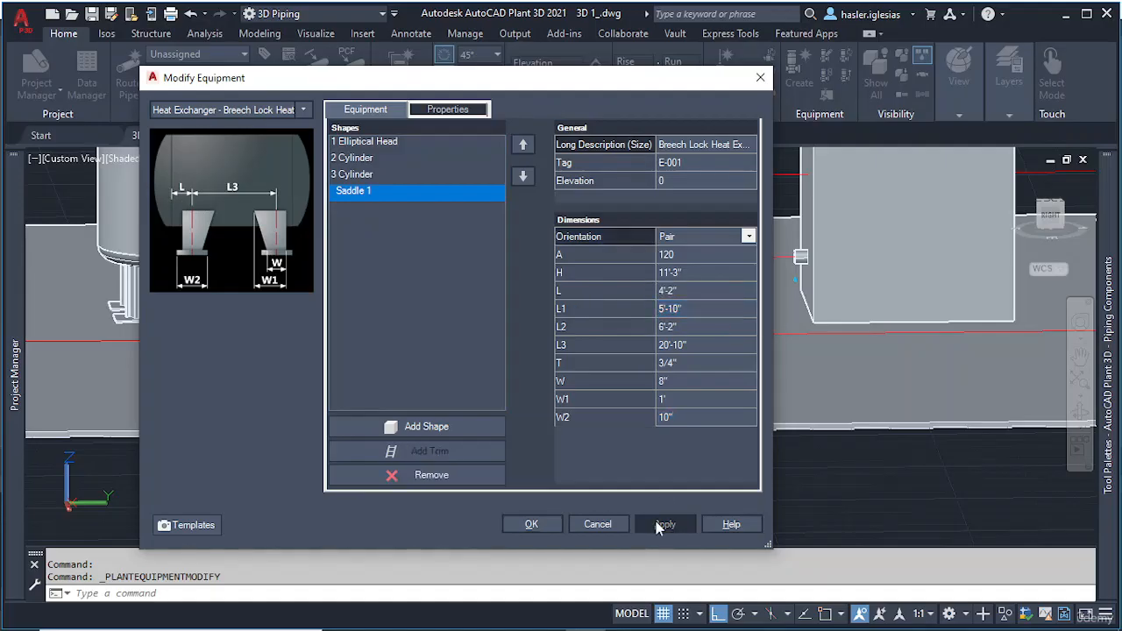
{"action": "left_click_drag", "start_coordinate": [461, 82], "coordinate": [440, 71]}
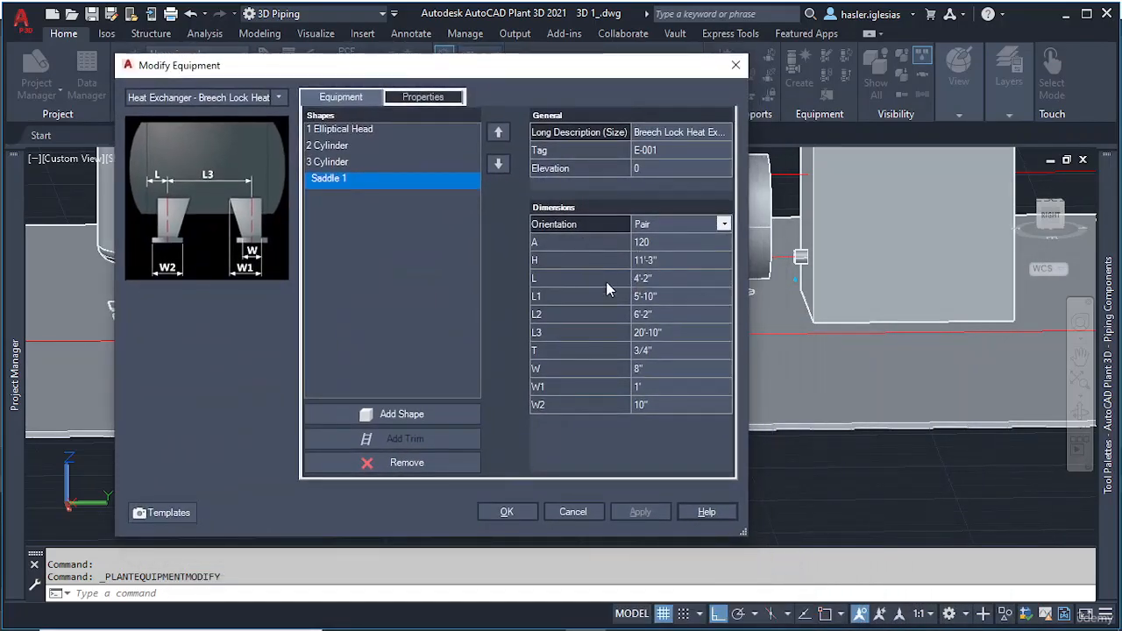
Step: Set the saddle's end distance L to 80, apply it and inspect the saddle positions in the model
{"action": "left_click", "coordinate": [661, 277]}
{"action": "type", "text": "80"}
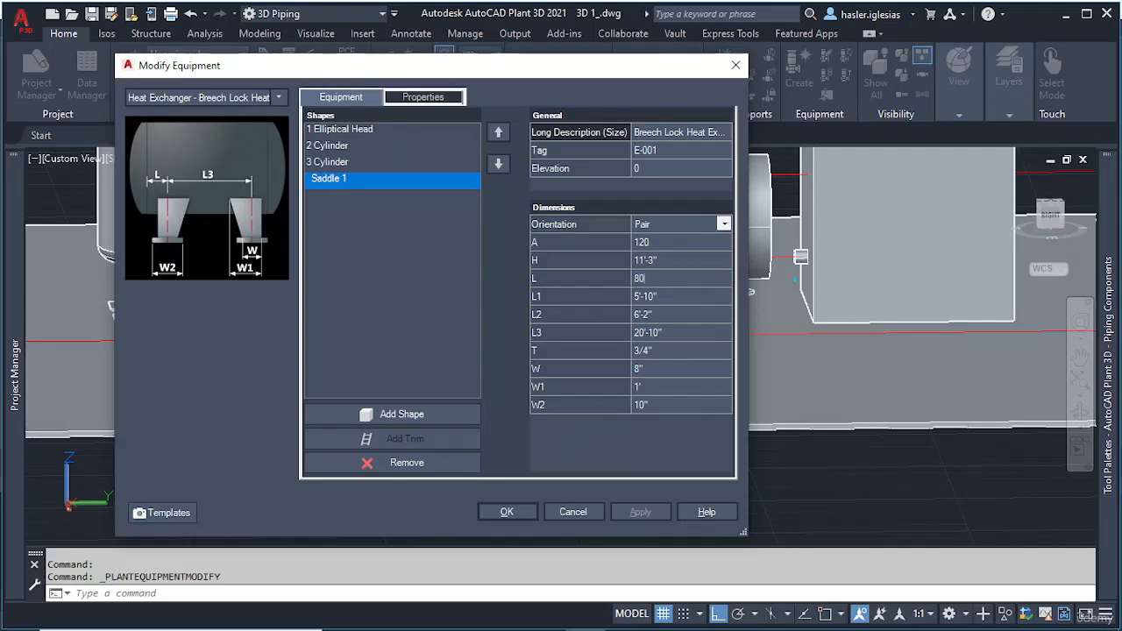
{"action": "left_click", "coordinate": [639, 512]}
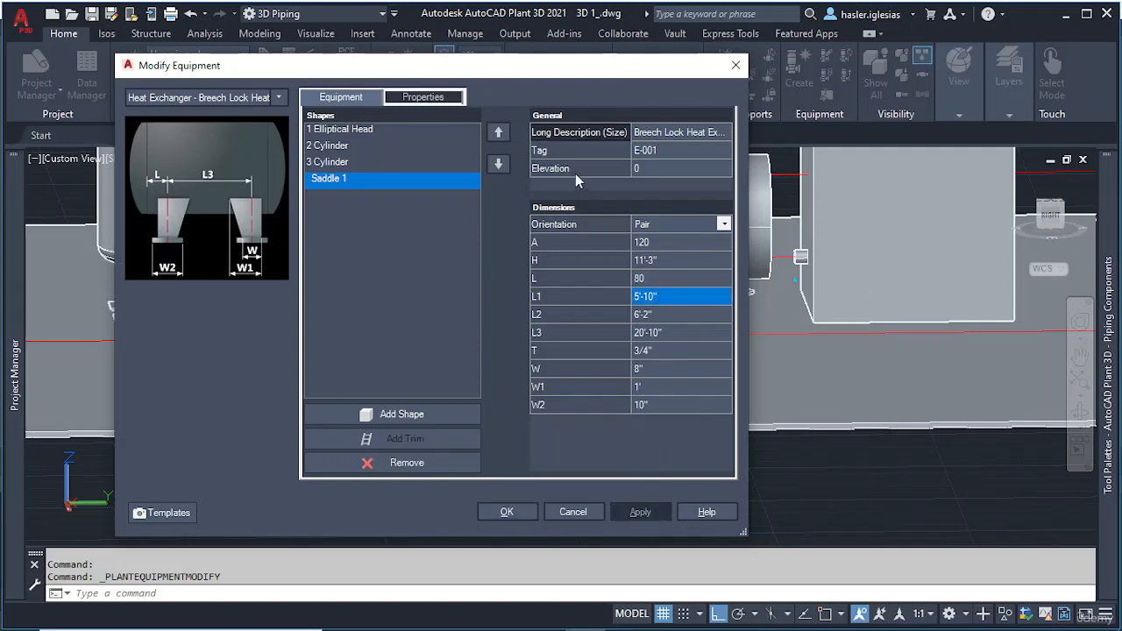
{"action": "left_click_drag", "start_coordinate": [485, 71], "coordinate": [683, 445]}
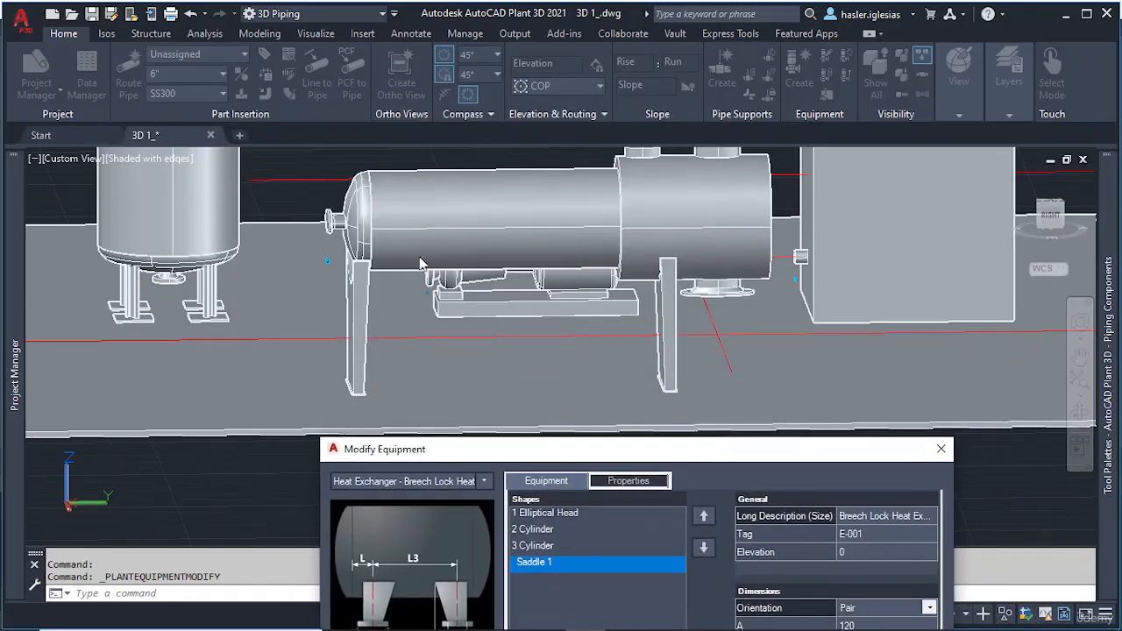
{"action": "left_click_drag", "start_coordinate": [603, 454], "coordinate": [572, 104]}
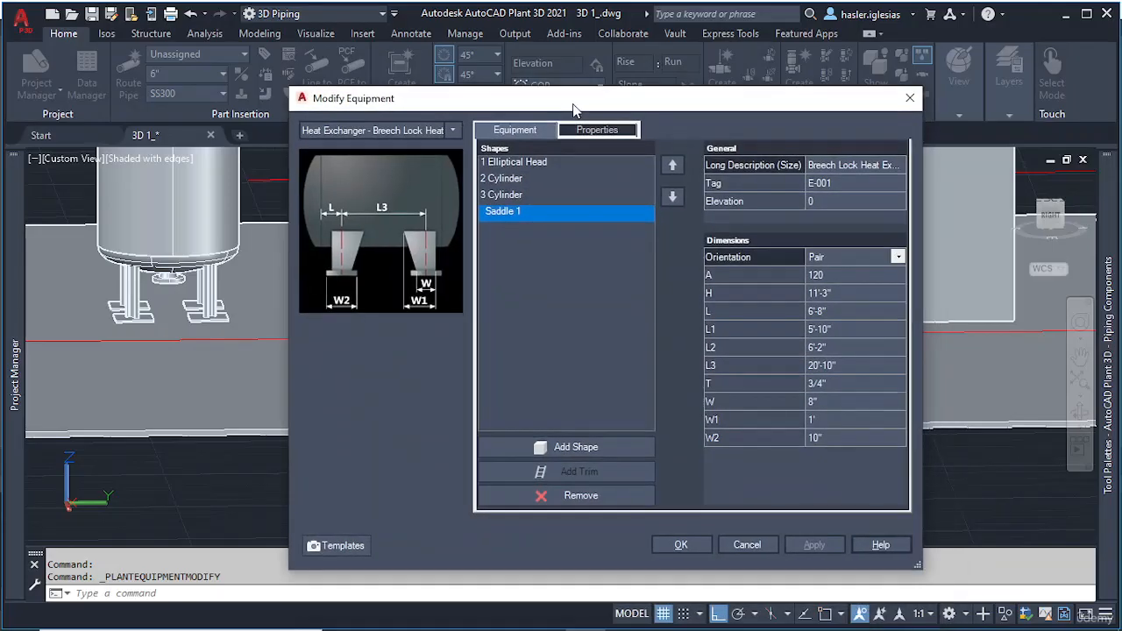
Step: Set the saddle spacing L3 to 200, apply it and finish modifying the heat exchanger
{"action": "left_click", "coordinate": [833, 367]}
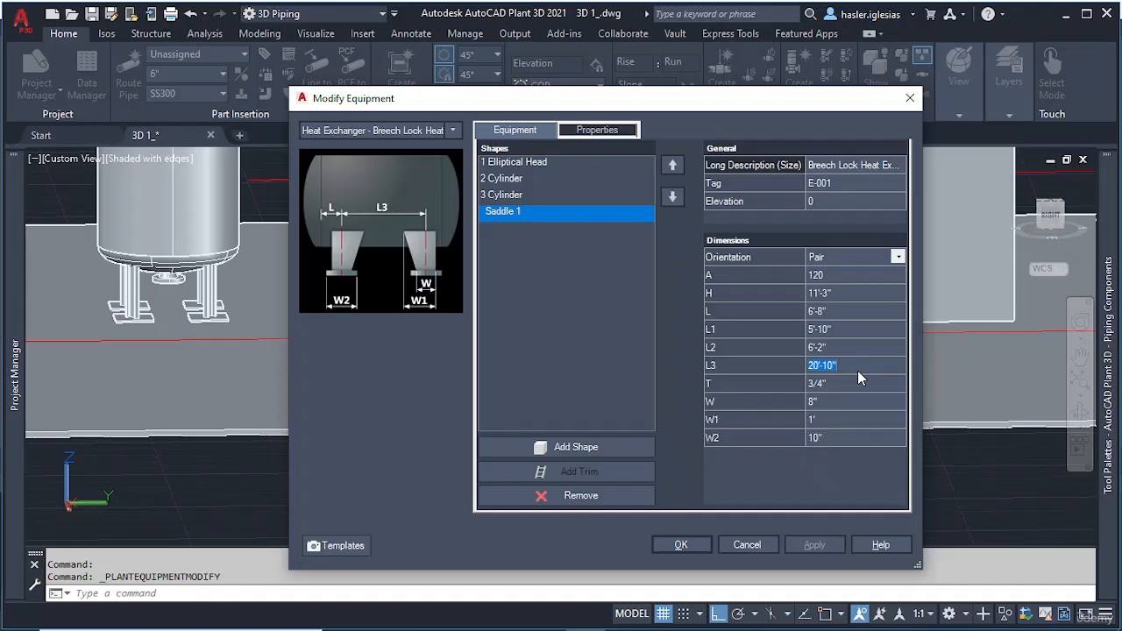
{"action": "type", "text": "200"}
{"action": "key", "text": "Return"}
{"action": "left_click", "coordinate": [807, 547]}
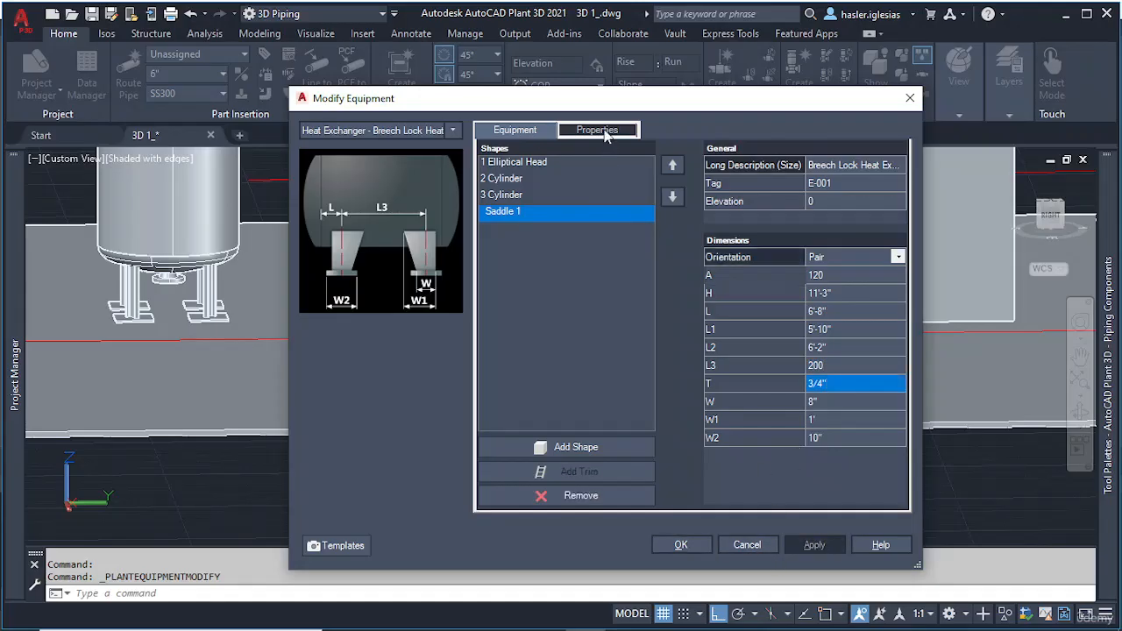
{"action": "mouse_move", "coordinate": [583, 97]}
{"action": "left_mouse_down"}
{"action": "mouse_move", "coordinate": [599, 106]}
{"action": "mouse_move", "coordinate": [761, 489]}
{"action": "mouse_move", "coordinate": [732, 377]}
{"action": "mouse_move", "coordinate": [670, 354]}
{"action": "mouse_move", "coordinate": [619, 141]}
{"action": "mouse_move", "coordinate": [579, 105]}
{"action": "left_mouse_up"}
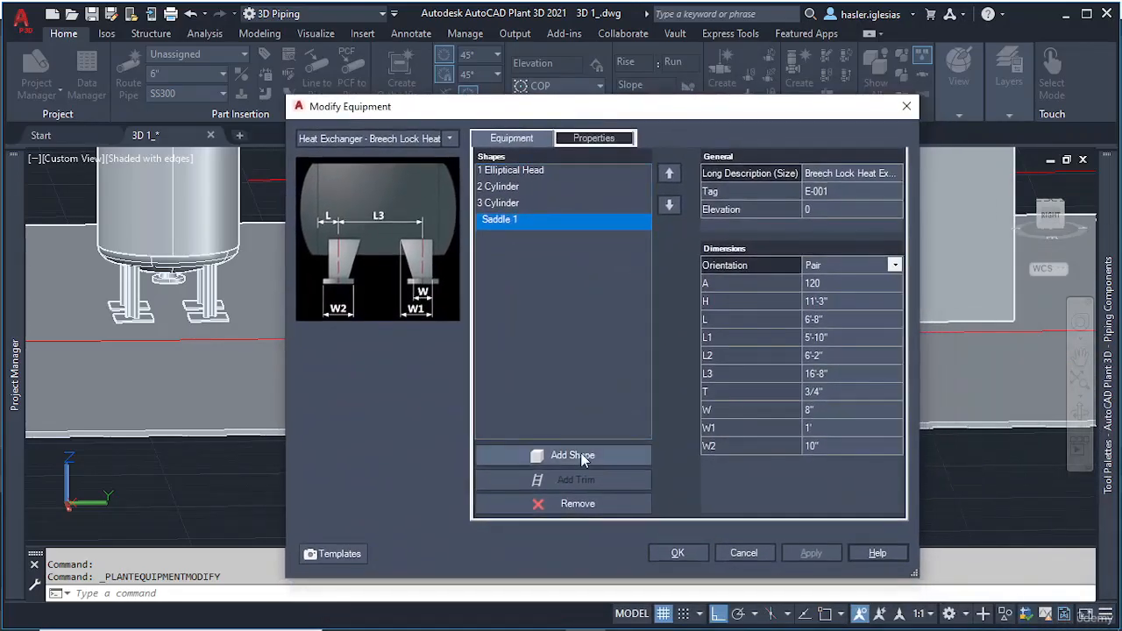
{"action": "left_click", "coordinate": [678, 554]}
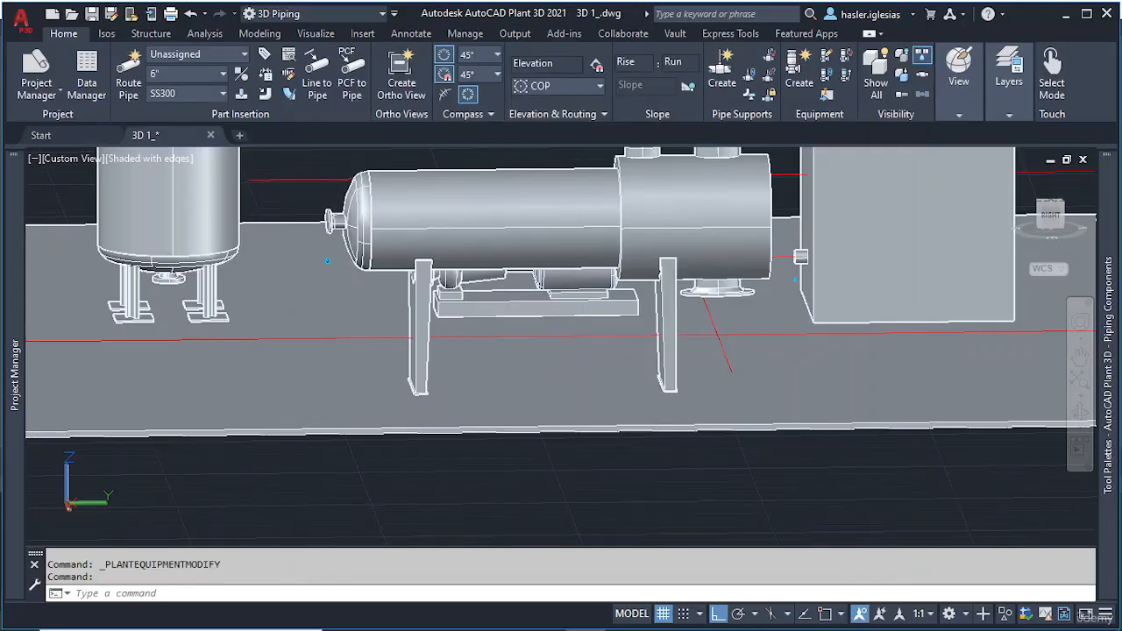
Step: Examine the heat exchanger and its two saddles from several sides, including how they meet the floor slab
{"action": "middle_click_drag", "start_coordinate": [327, 261], "coordinate": [504, 319], "text": "shift"}
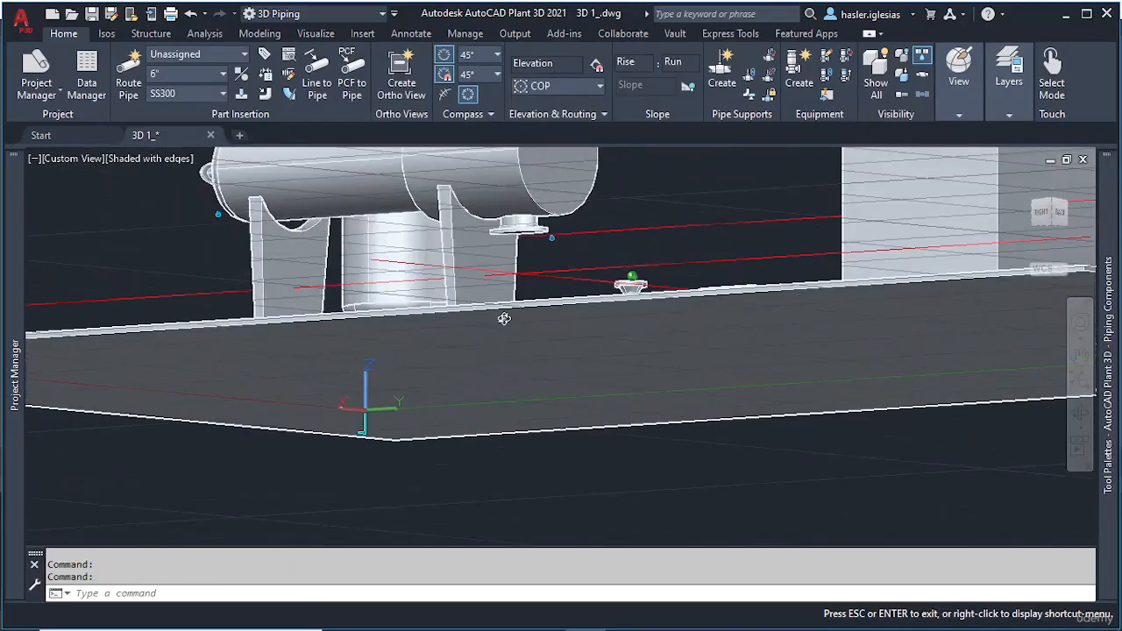
{"action": "scroll", "coordinate": [526, 230], "scroll_direction": "up", "scroll_amount": 5}
{"action": "middle_click_drag", "start_coordinate": [510, 223], "coordinate": [536, 272], "text": "shift"}
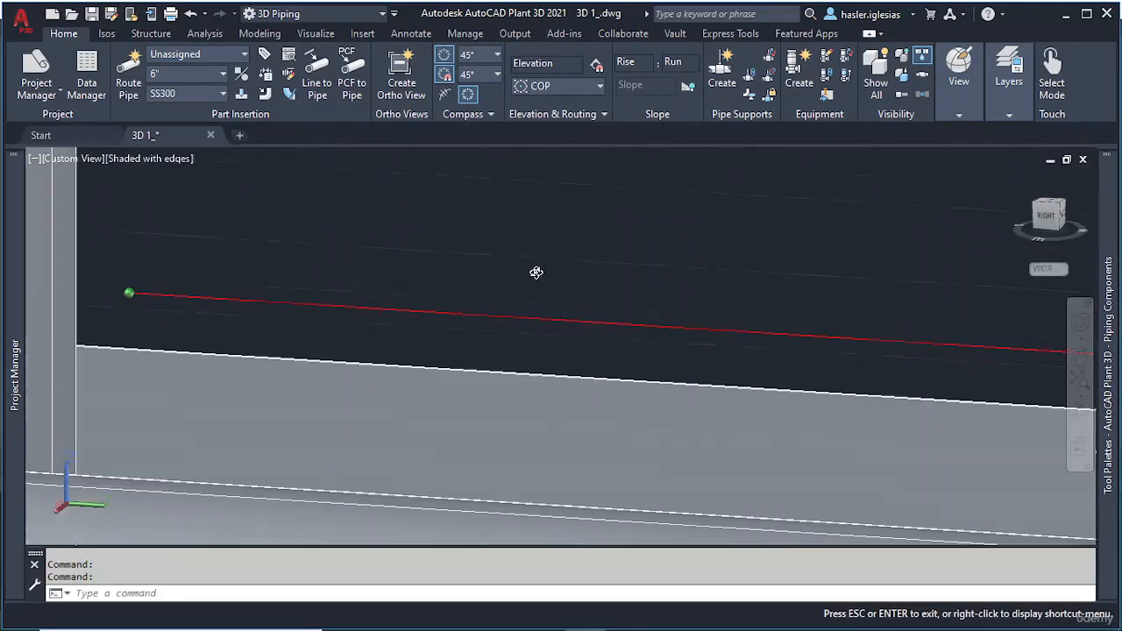
{"action": "scroll", "coordinate": [535, 272], "scroll_direction": "down", "scroll_amount": 8}
{"action": "scroll", "coordinate": [656, 378], "scroll_direction": "up", "scroll_amount": 5}
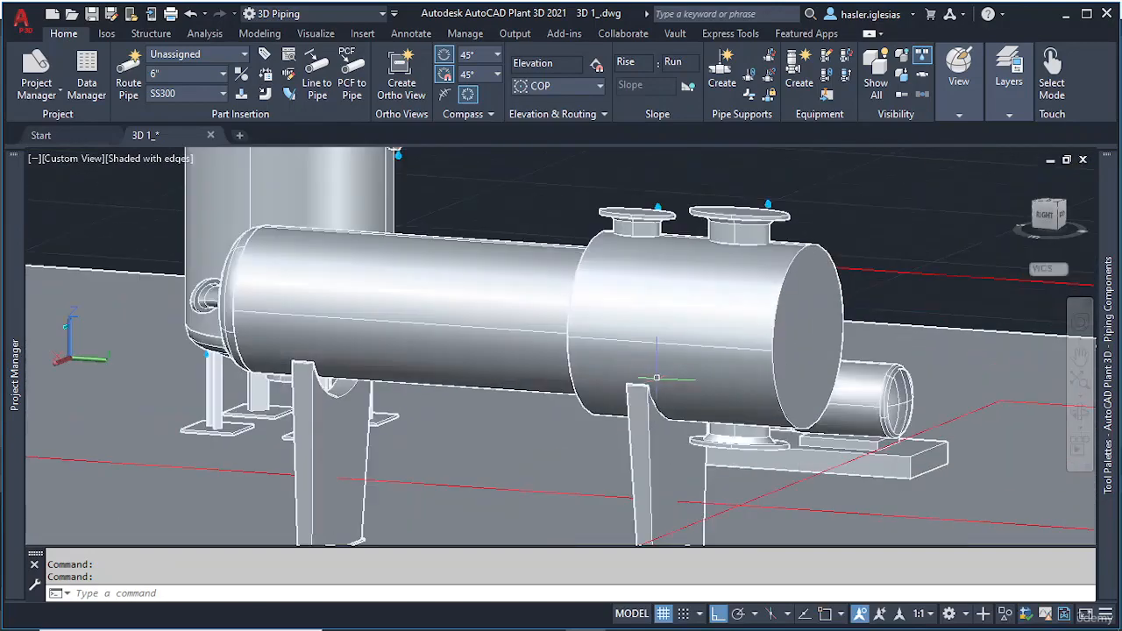
{"action": "middle_click_drag", "start_coordinate": [657, 378], "coordinate": [394, 246], "text": "shift"}
{"action": "scroll", "coordinate": [609, 255], "scroll_direction": "down", "scroll_amount": 5}
{"action": "scroll", "coordinate": [297, 229], "scroll_direction": "up", "scroll_amount": 5}
{"action": "middle_click_drag", "start_coordinate": [297, 229], "coordinate": [589, 180], "text": "shift"}
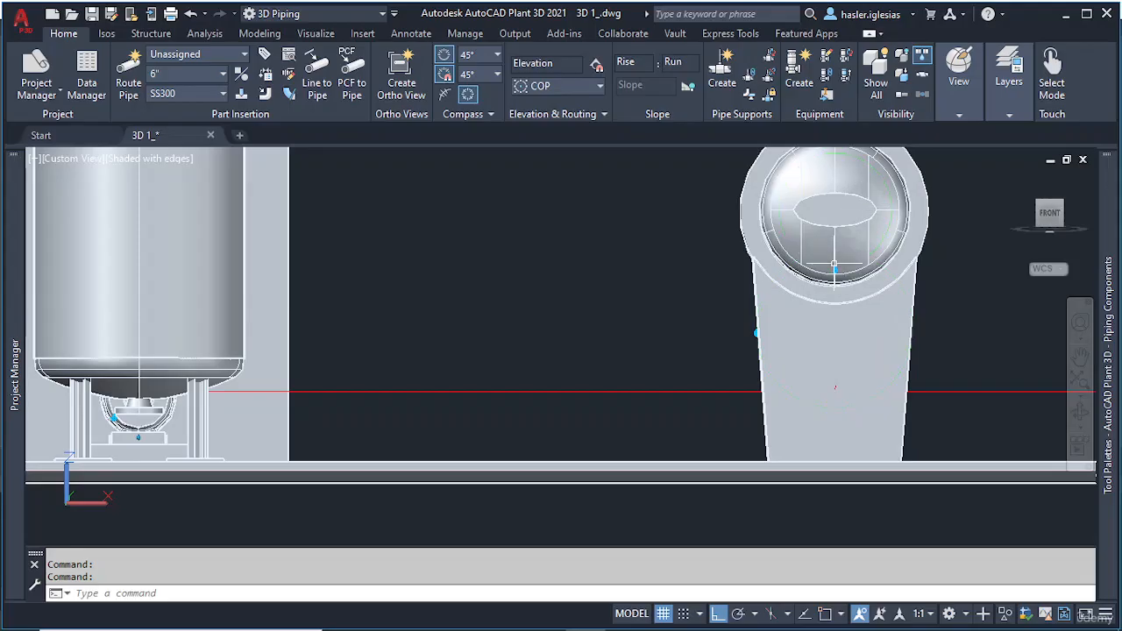
{"action": "middle_click_drag", "start_coordinate": [877, 368], "coordinate": [773, 384], "text": "shift"}
Step: Reopen the heat exchanger's equipment definition and review what each Saddle 1 dimension controls in the preview diagrams
{"action": "left_click", "coordinate": [613, 250]}
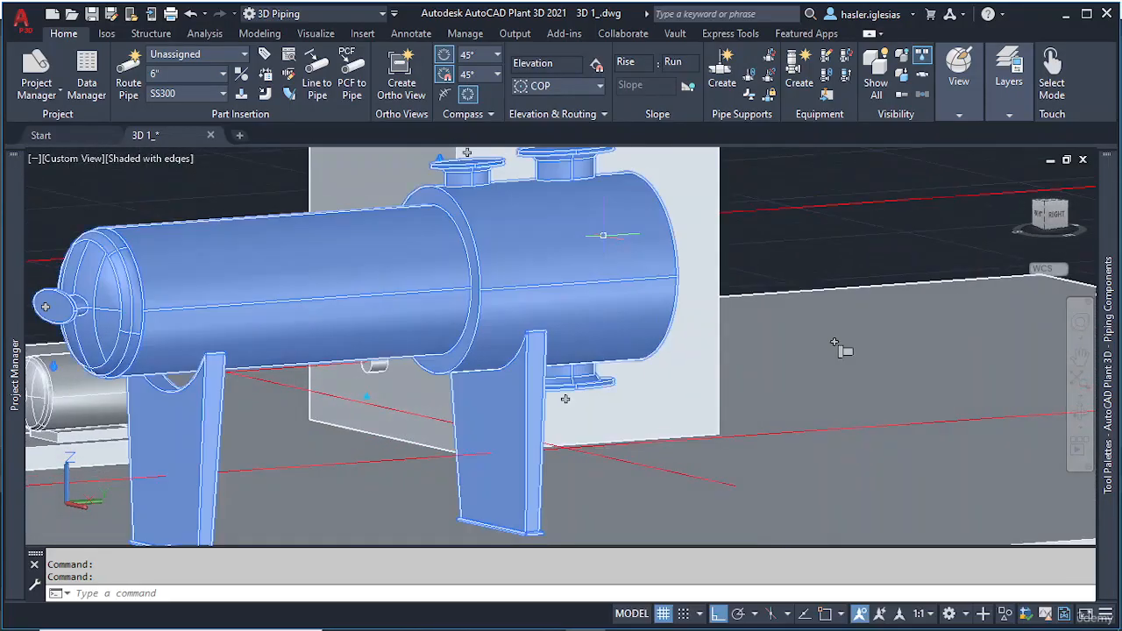
{"action": "left_click", "coordinate": [847, 55]}
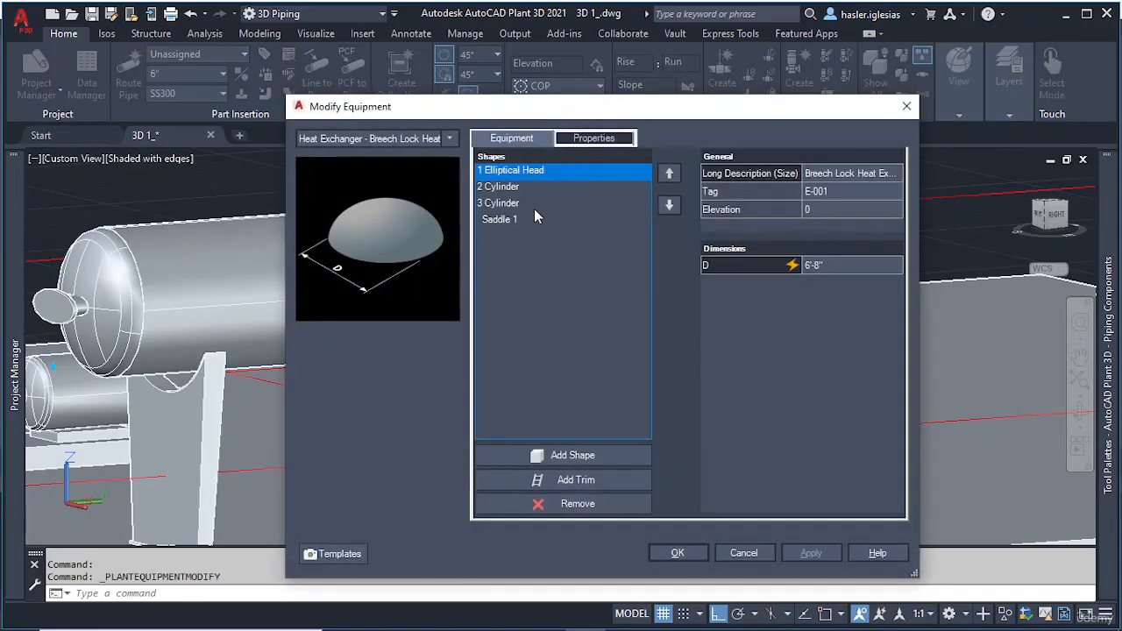
{"action": "left_click", "coordinate": [530, 219]}
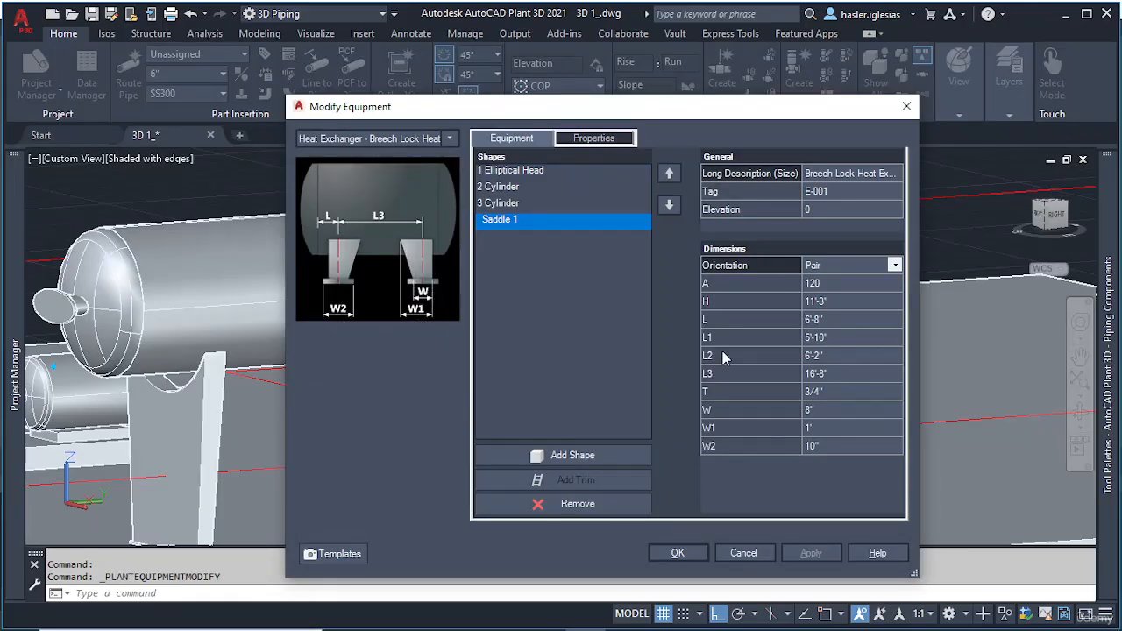
{"action": "left_click", "coordinate": [816, 427]}
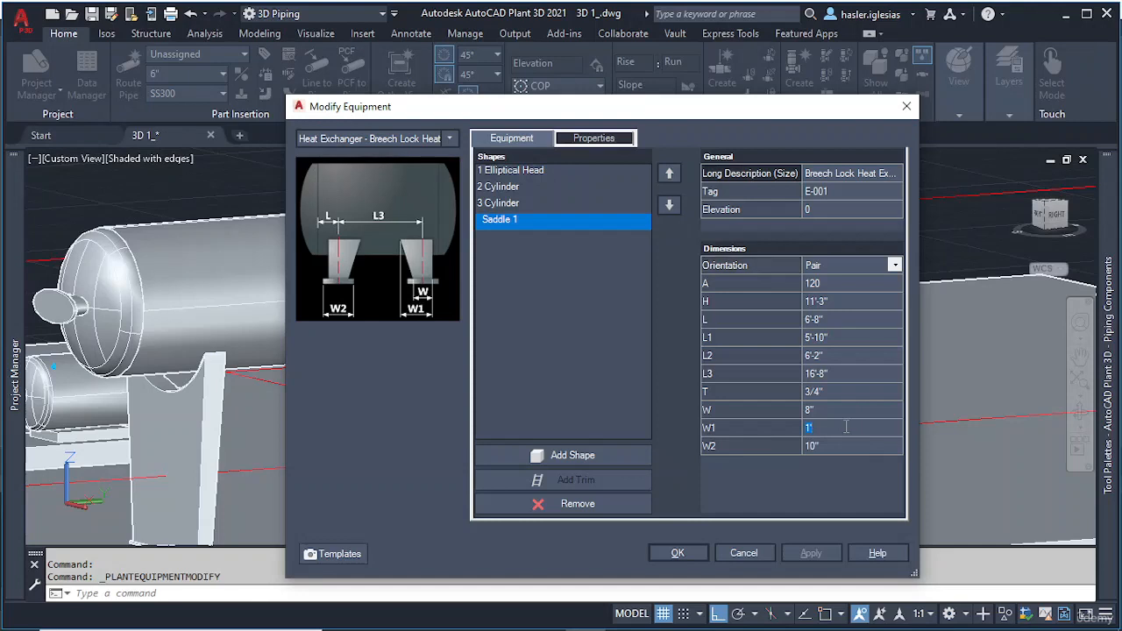
{"action": "left_click", "coordinate": [815, 288]}
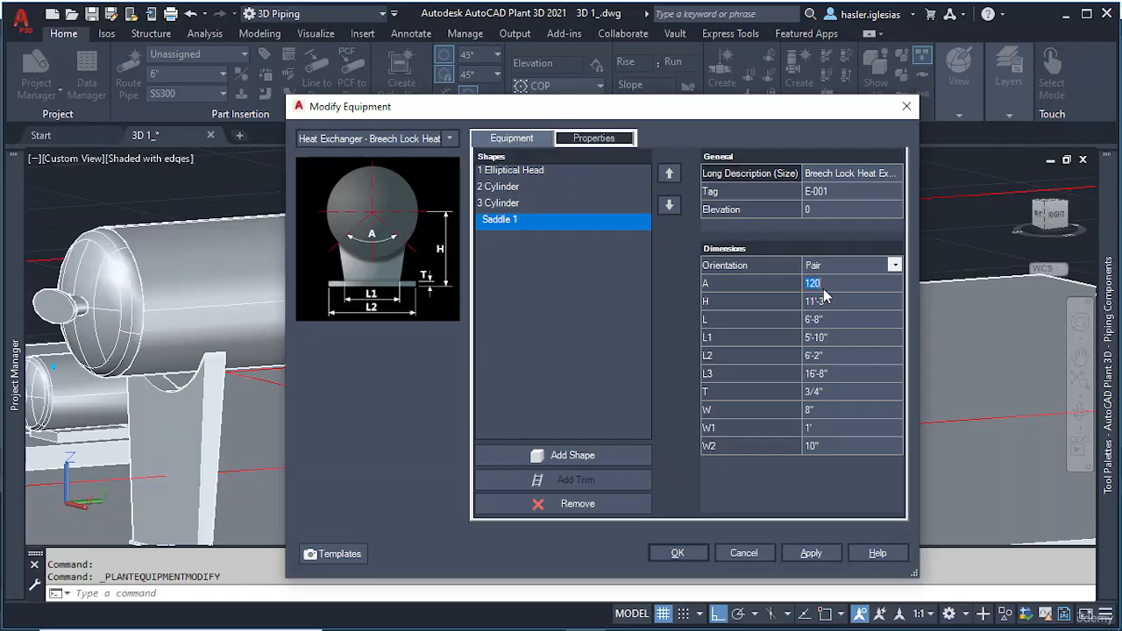
{"action": "left_click", "coordinate": [833, 301]}
{"action": "left_click", "coordinate": [839, 319]}
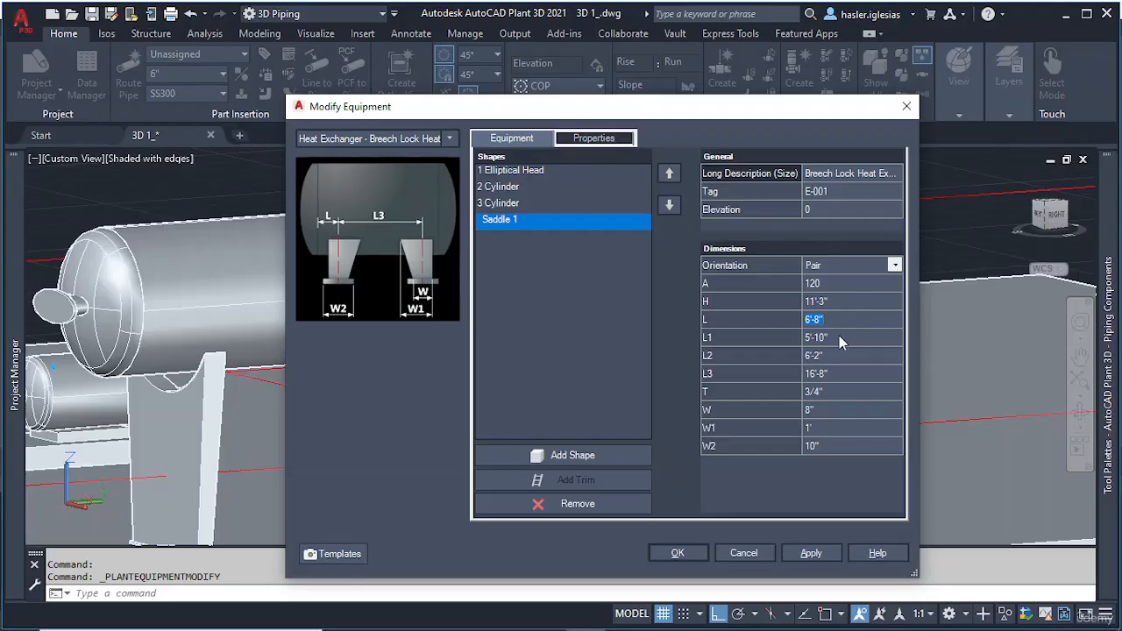
{"action": "left_click", "coordinate": [839, 338]}
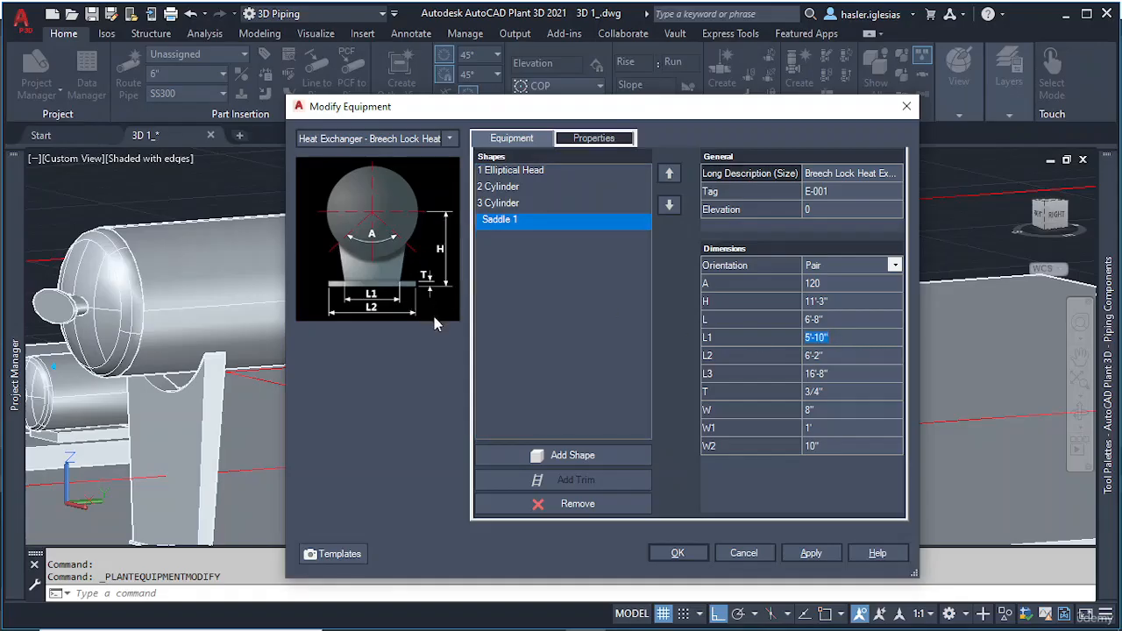
{"action": "left_click", "coordinate": [813, 355]}
{"action": "left_click", "coordinate": [829, 374]}
{"action": "left_click", "coordinate": [835, 409]}
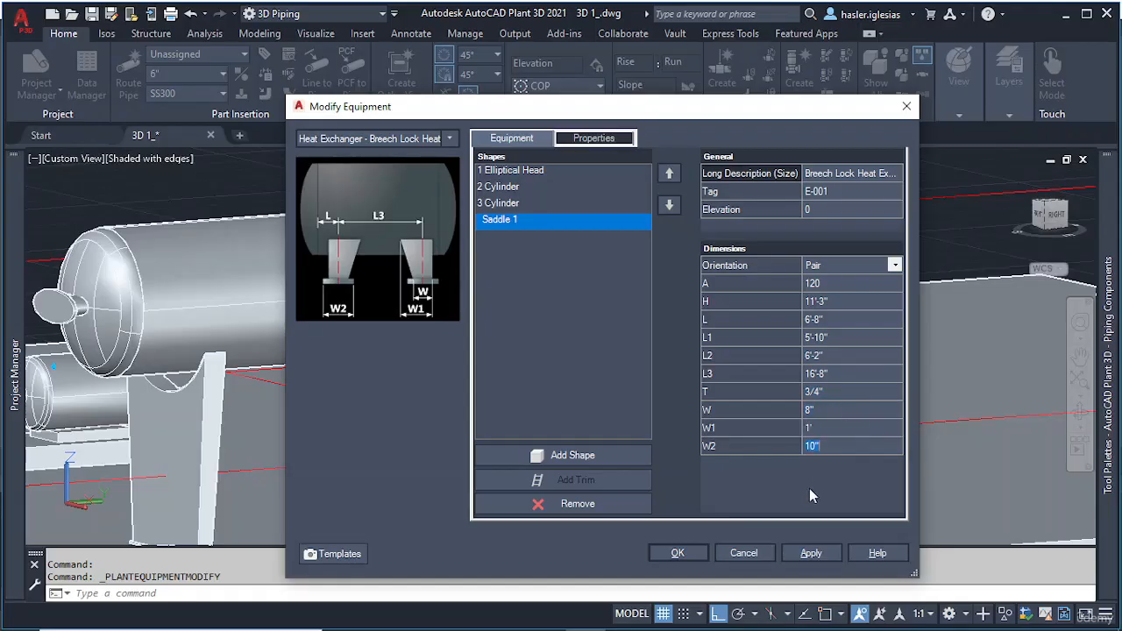
{"action": "key", "text": "Return"}
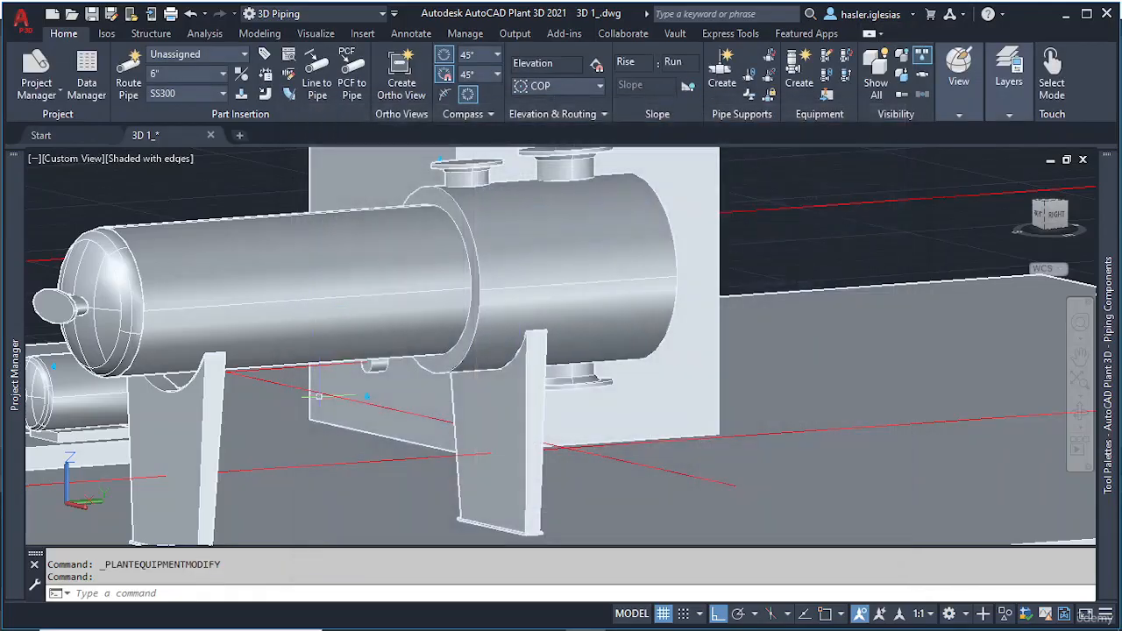
Step: Draw a thin box solid on the floor slab between the two saddles, tall enough to reach into the heat exchanger's body
{"action": "middle_click_drag", "start_coordinate": [298, 438], "coordinate": [441, 315]}
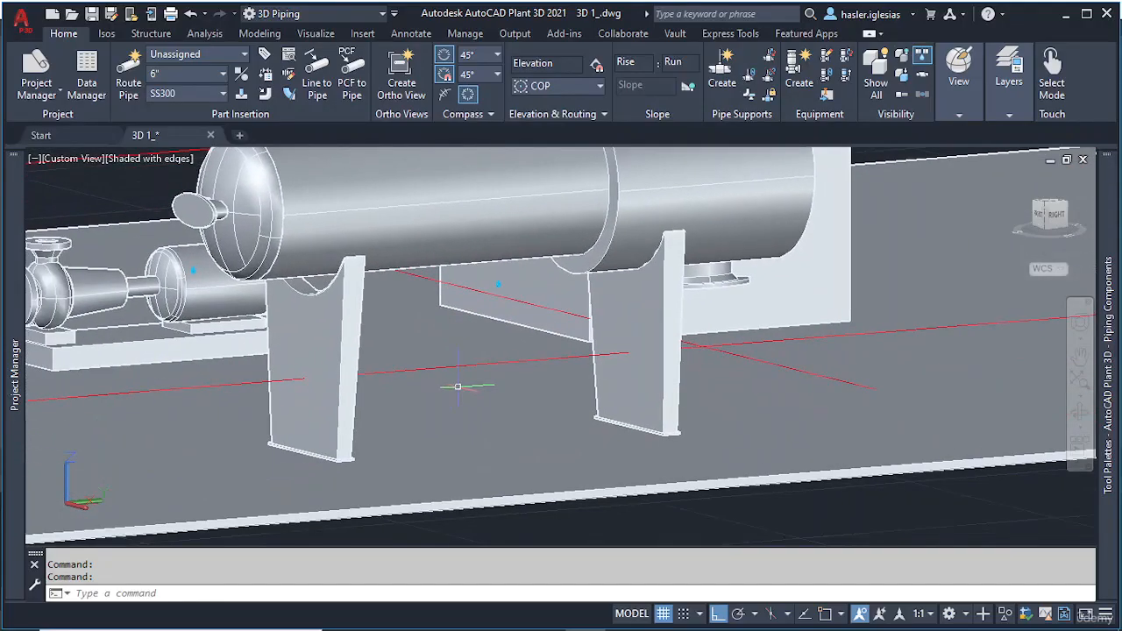
{"action": "type", "text": "BOX"}
{"action": "key", "text": "Return"}
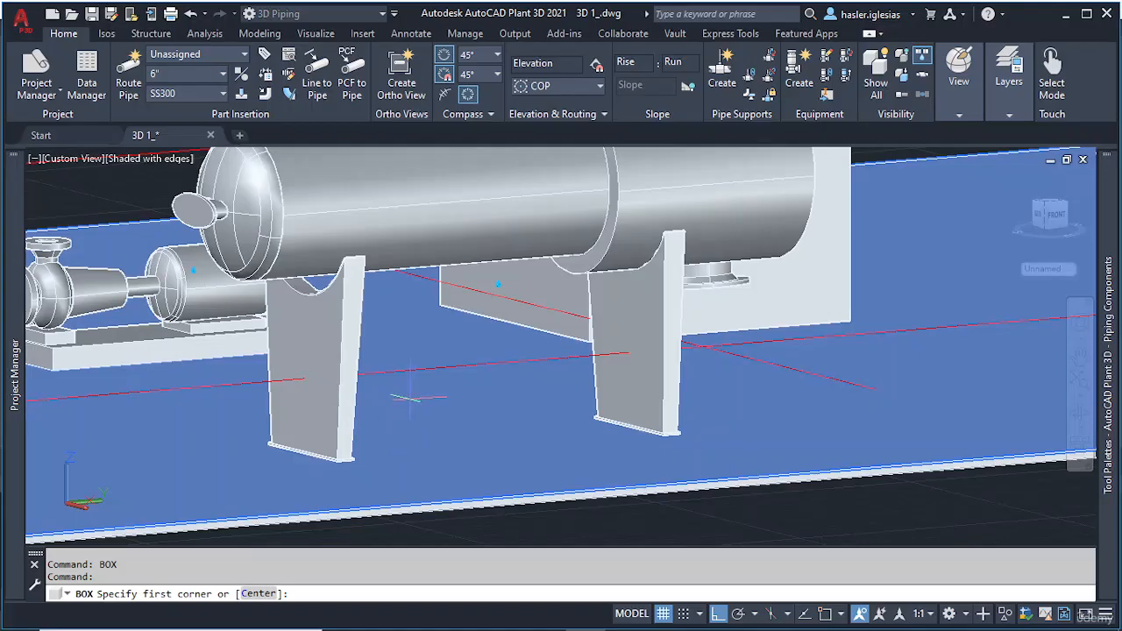
{"action": "middle_click_drag", "start_coordinate": [410, 397], "coordinate": [298, 450], "text": "shift"}
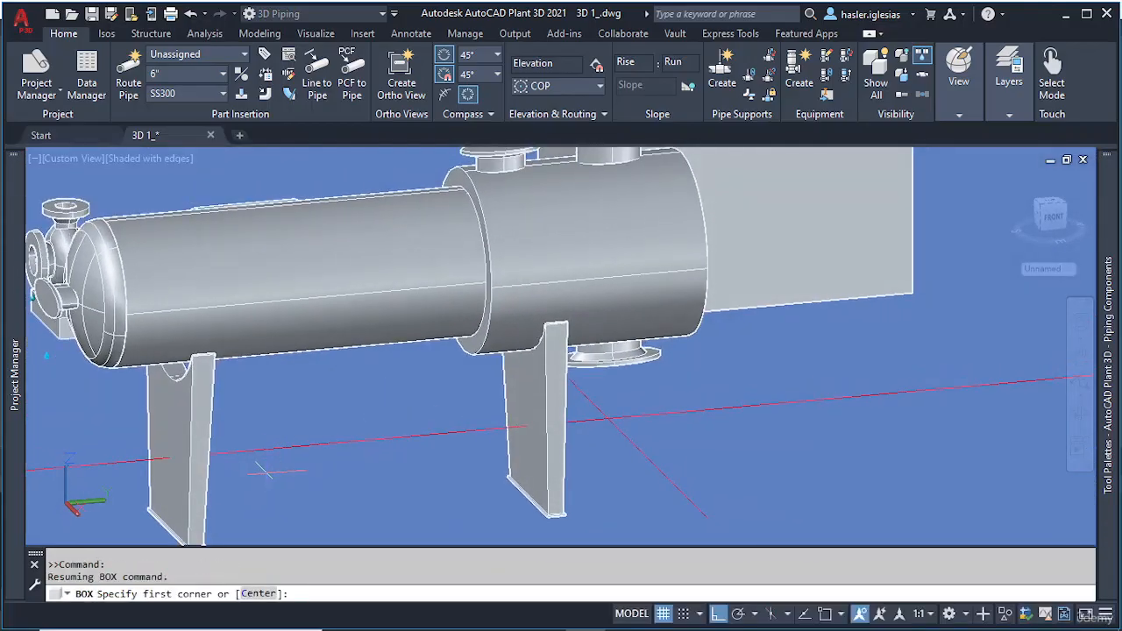
{"action": "left_click", "coordinate": [265, 472]}
{"action": "middle_click_drag", "start_coordinate": [322, 511], "coordinate": [298, 455]}
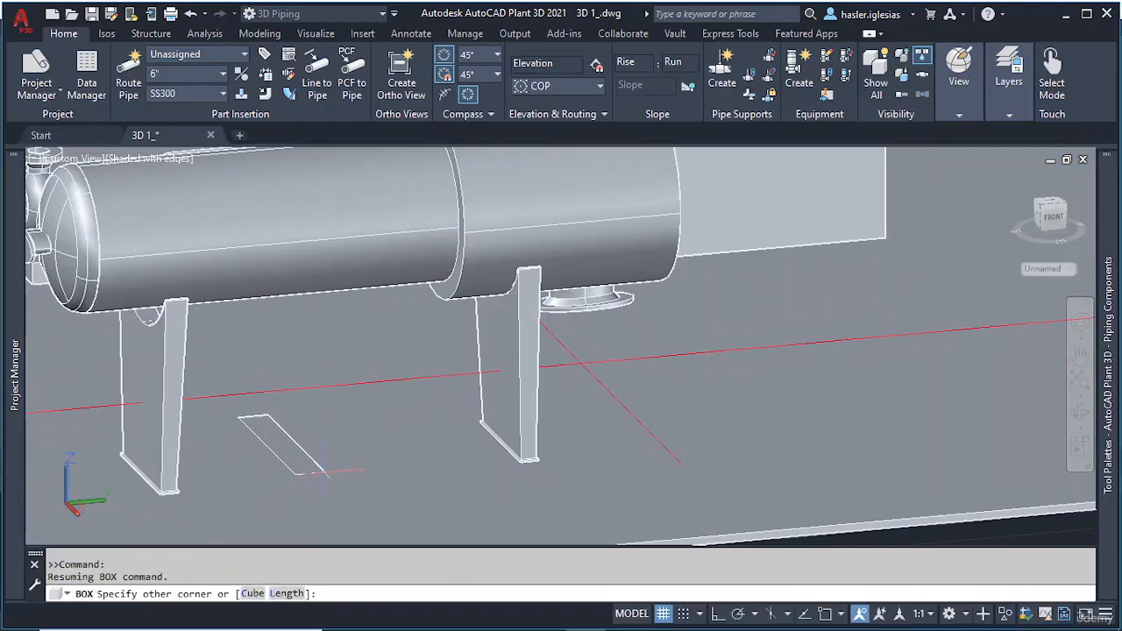
{"action": "left_click", "coordinate": [307, 470]}
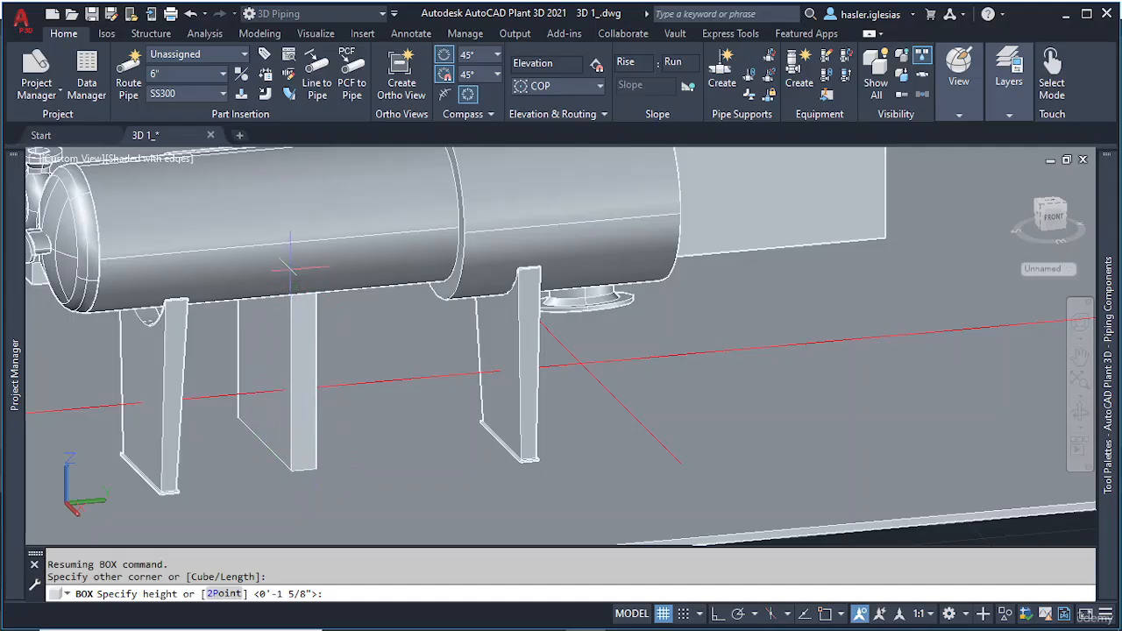
{"action": "key", "text": "Escape"}
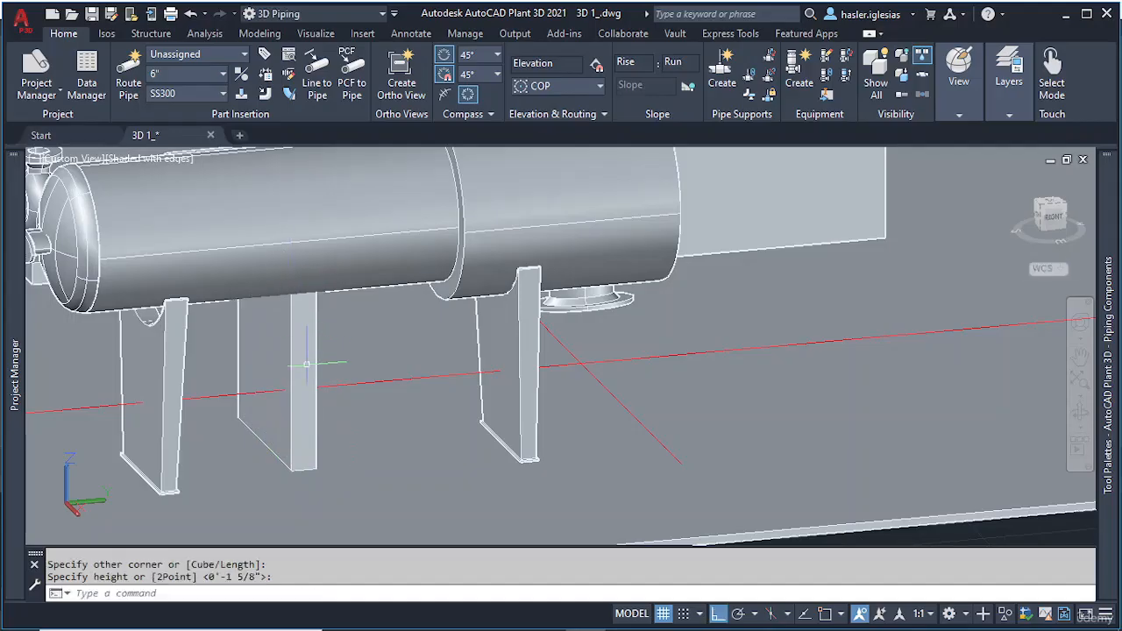
Step: Move the box support crosswise so it sits beneath the heat exchanger between the saddles
{"action": "middle_click_drag", "start_coordinate": [412, 350], "coordinate": [567, 347], "text": "shift"}
{"action": "left_click", "coordinate": [627, 368]}
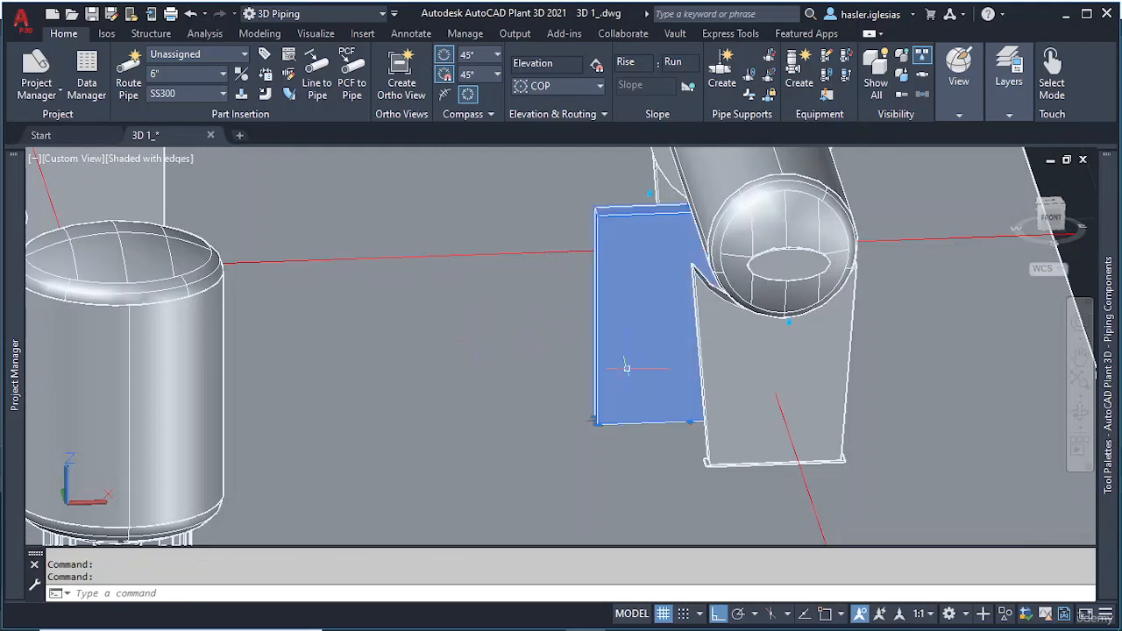
{"action": "type", "text": "move"}
{"action": "key", "text": "Return"}
{"action": "left_click", "coordinate": [624, 368]}
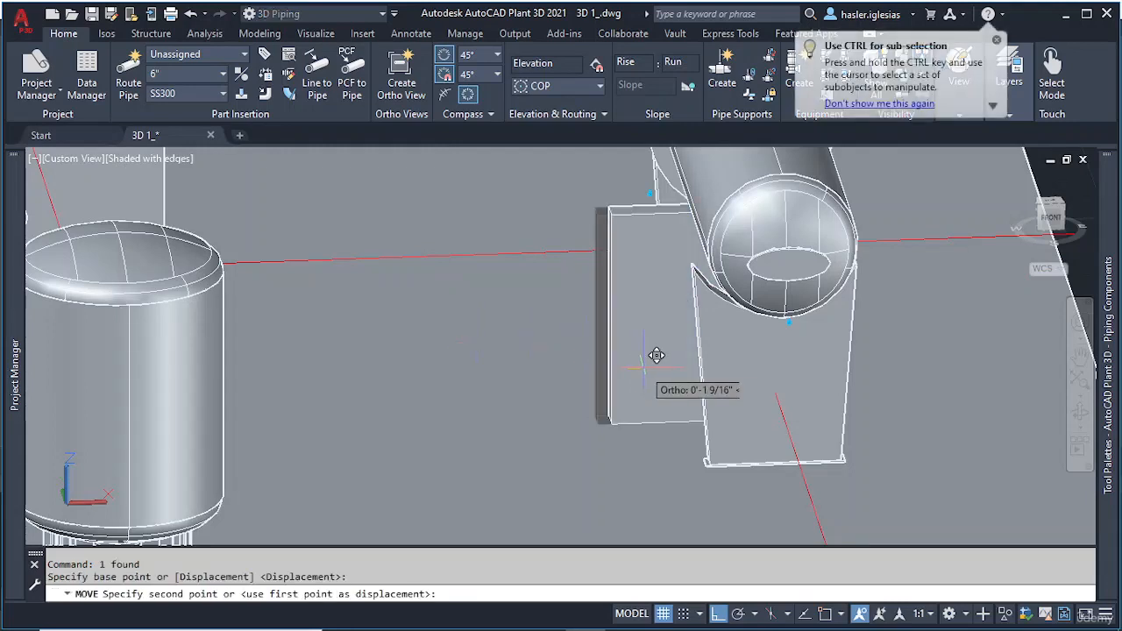
{"action": "left_click", "coordinate": [696, 359]}
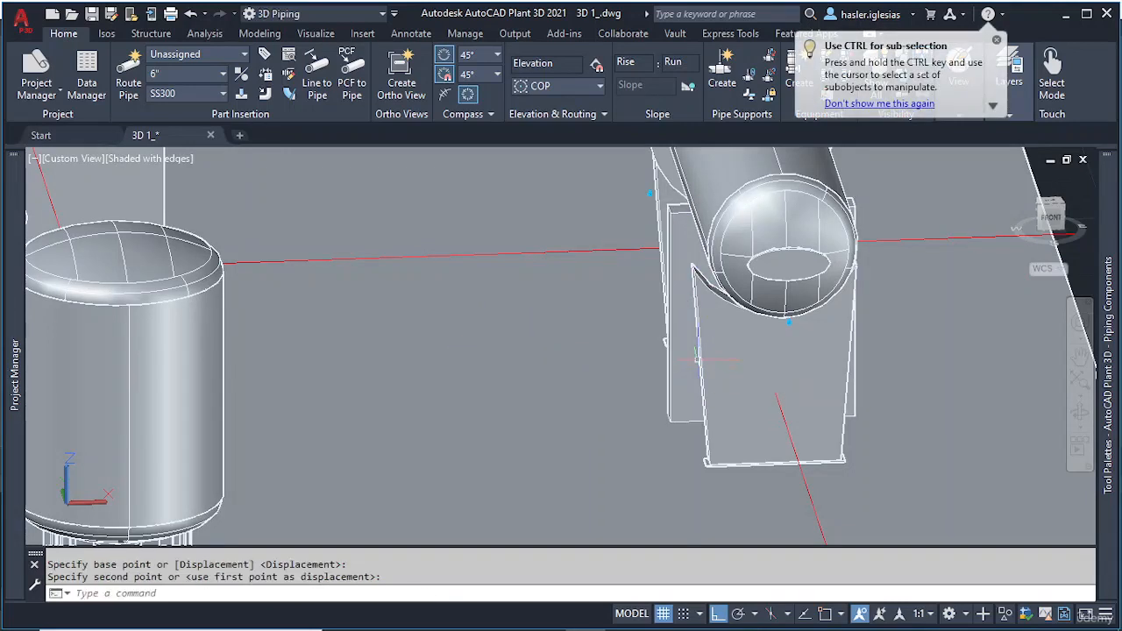
Step: Narrow the box support from both of its outer sides so it fits more closely under the heat exchanger's shell
{"action": "middle_click_drag", "start_coordinate": [811, 375], "coordinate": [697, 364], "text": "shift"}
{"action": "left_click", "coordinate": [660, 347]}
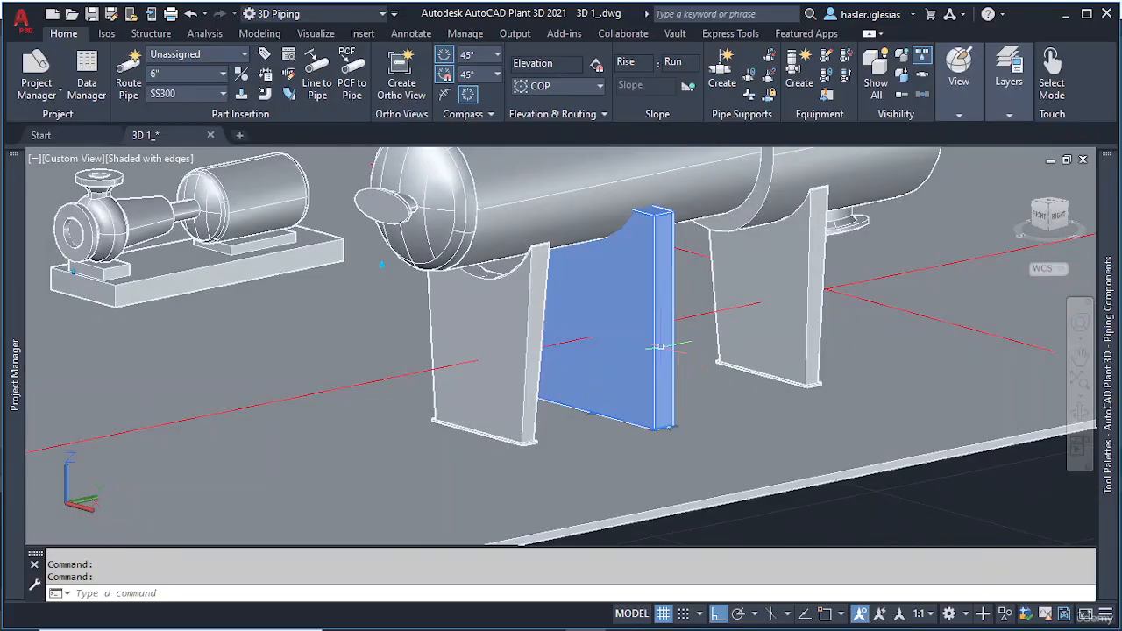
{"action": "left_click", "coordinate": [666, 426]}
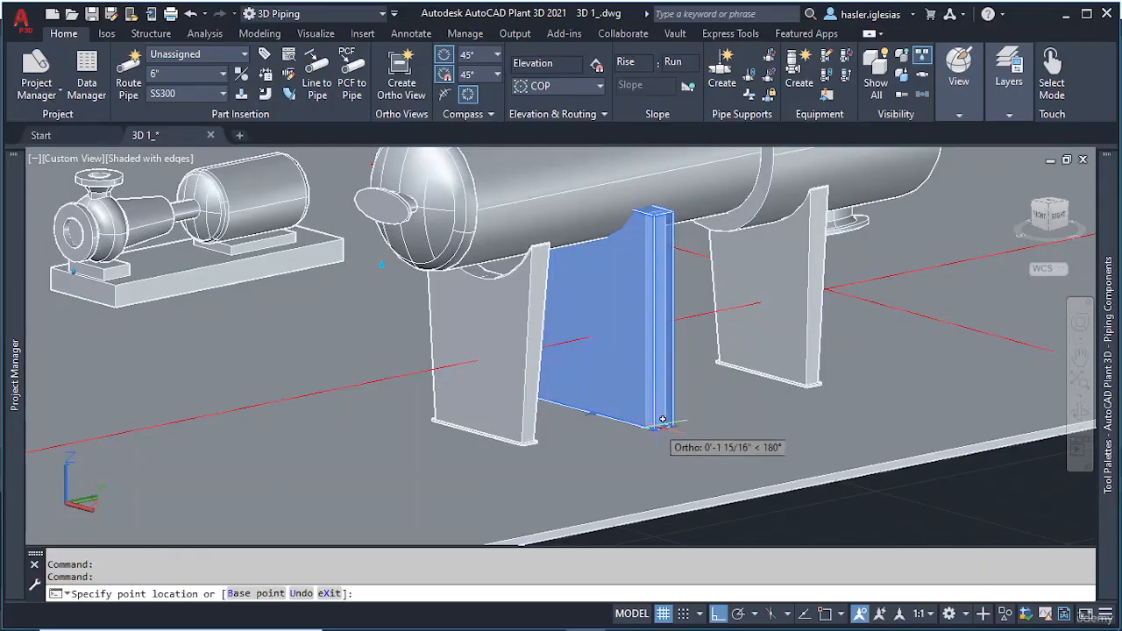
{"action": "left_click", "coordinate": [651, 417]}
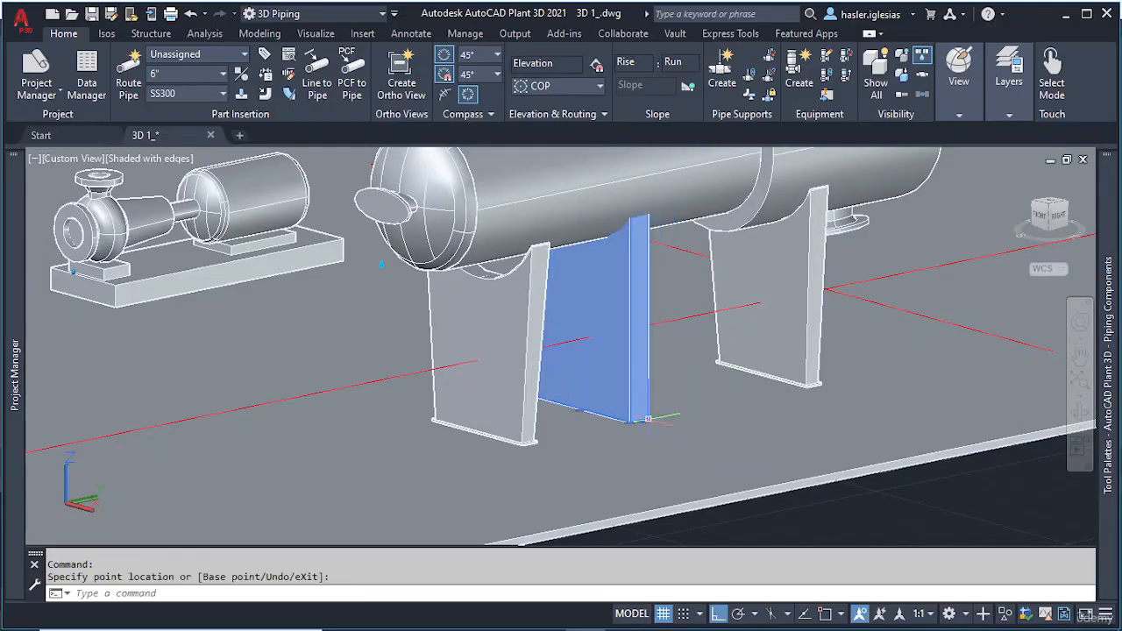
{"action": "middle_click_drag", "start_coordinate": [614, 386], "coordinate": [642, 379], "text": "shift"}
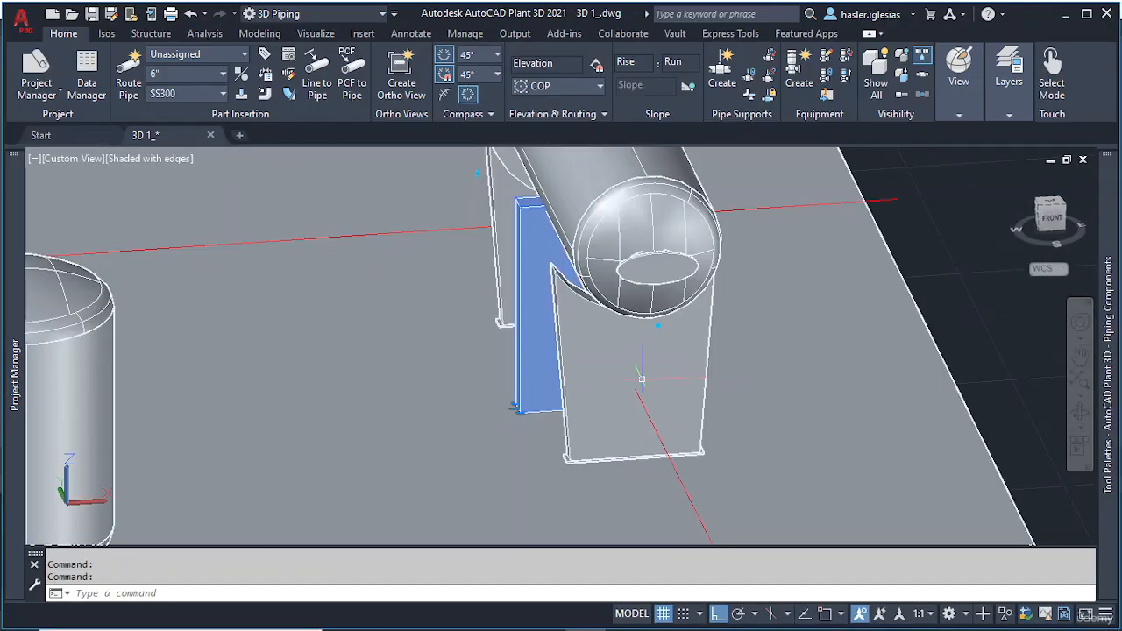
{"action": "left_click", "coordinate": [521, 404]}
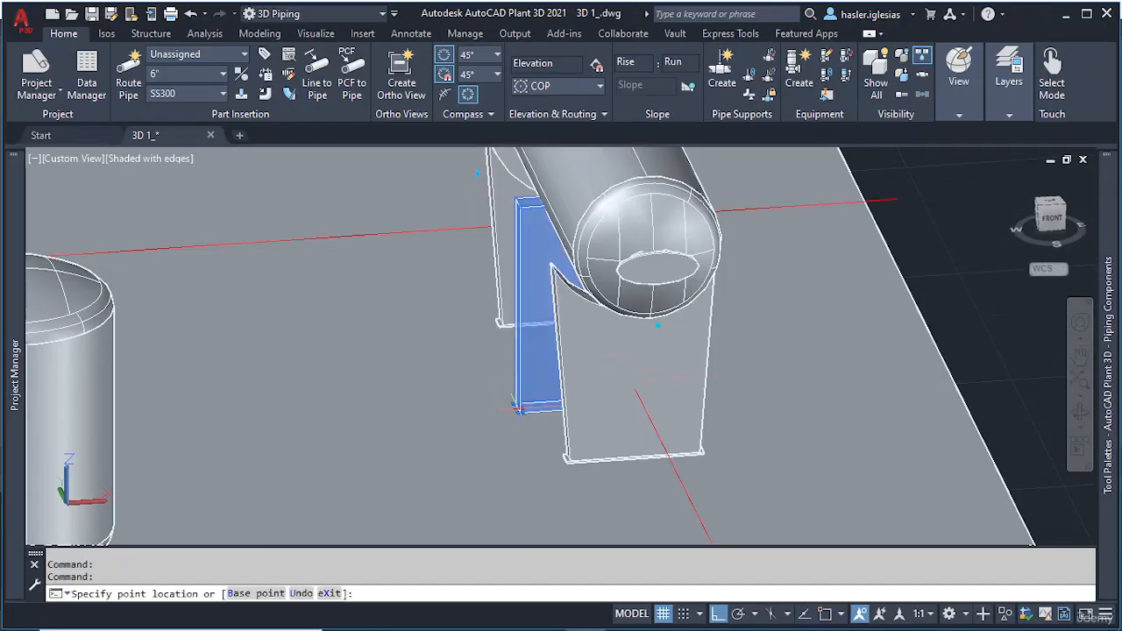
{"action": "left_click", "coordinate": [541, 403]}
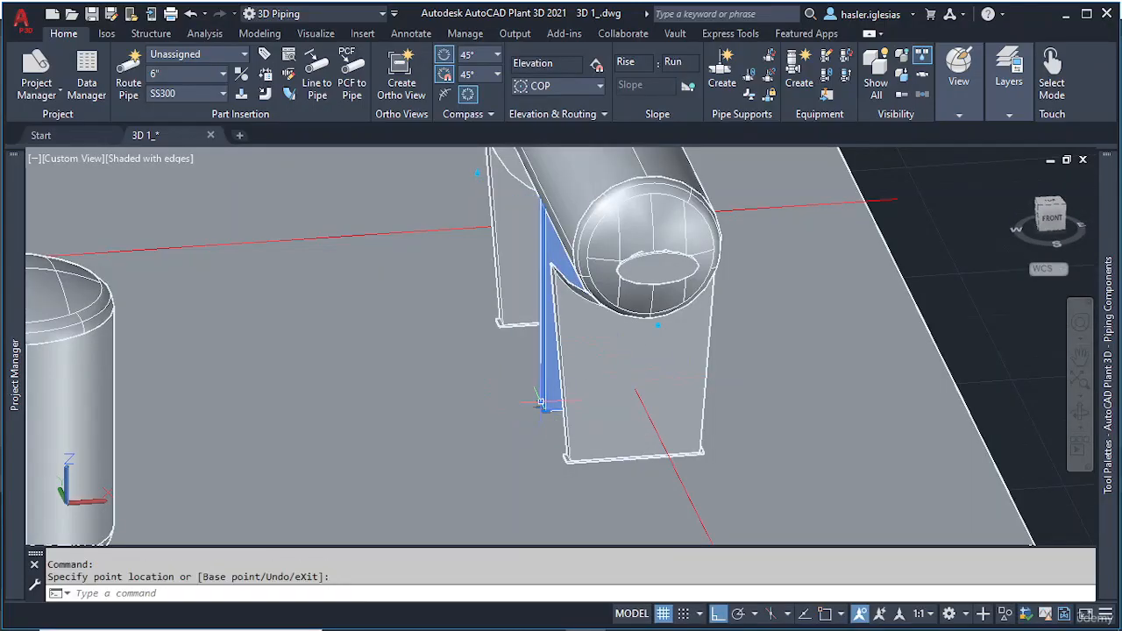
{"action": "key", "text": "Escape"}
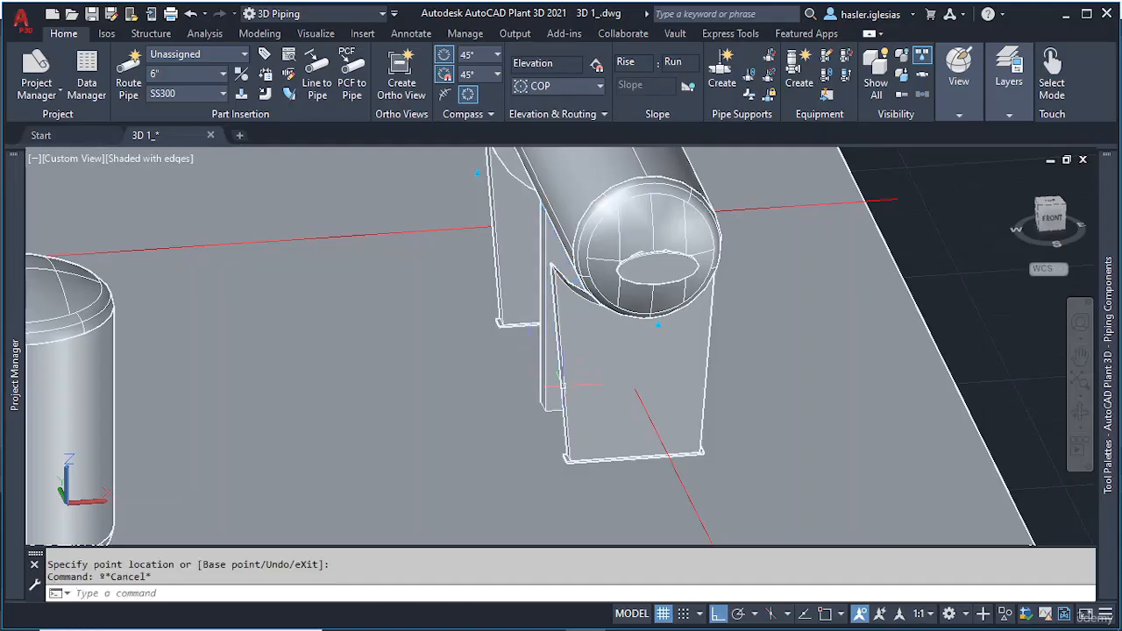
Step: Remove Saddle 1 from the breech lock heat exchanger's equipment shapes and accept the modification
{"action": "middle_click_drag", "start_coordinate": [554, 377], "coordinate": [665, 325], "text": "shift"}
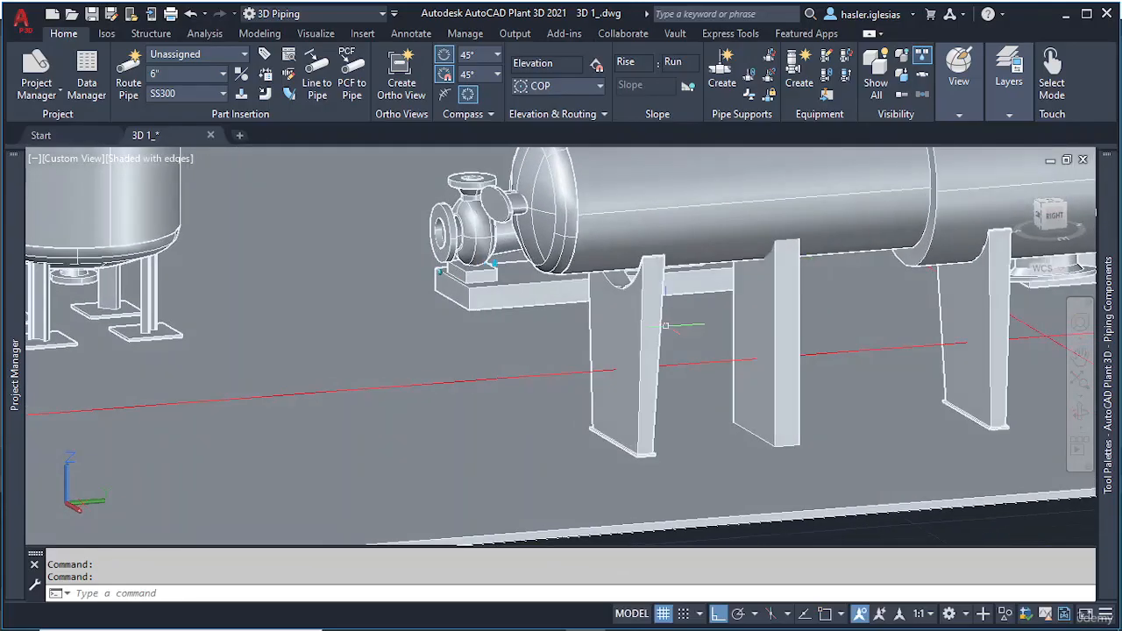
{"action": "left_click", "coordinate": [912, 179]}
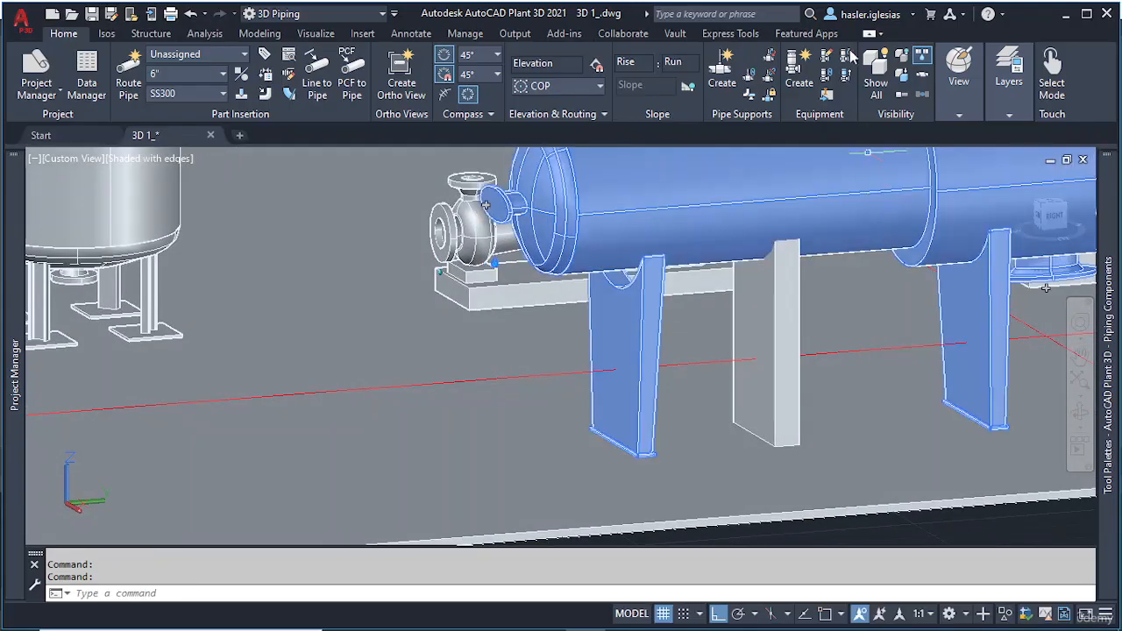
{"action": "left_click", "coordinate": [824, 60]}
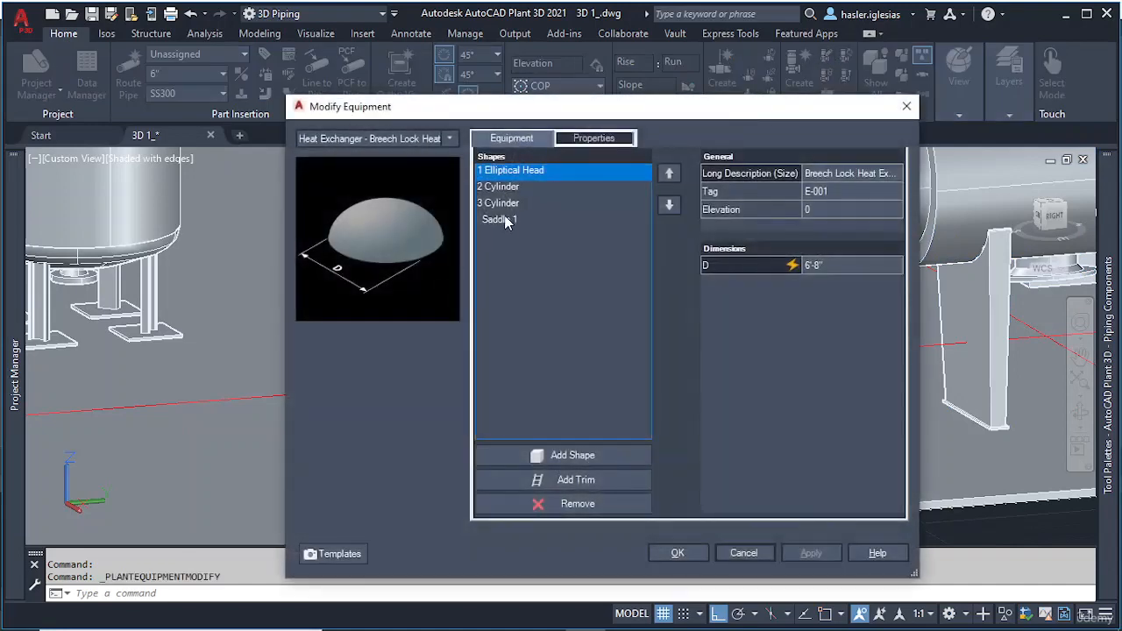
{"action": "left_click", "coordinate": [502, 223]}
{"action": "left_click", "coordinate": [576, 503]}
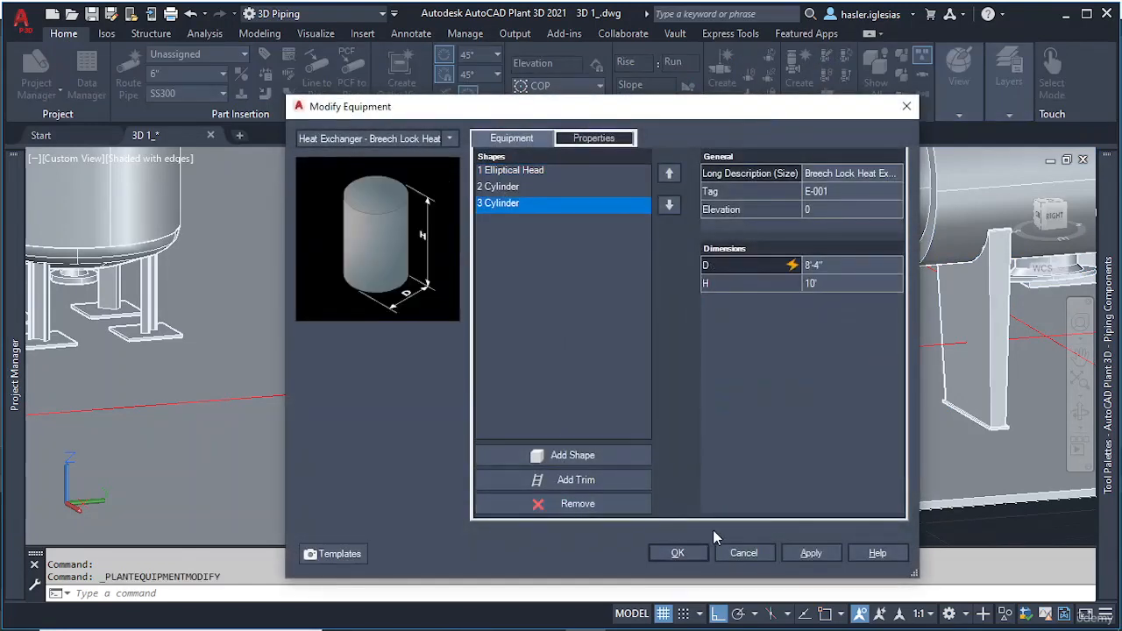
{"action": "left_click", "coordinate": [678, 553]}
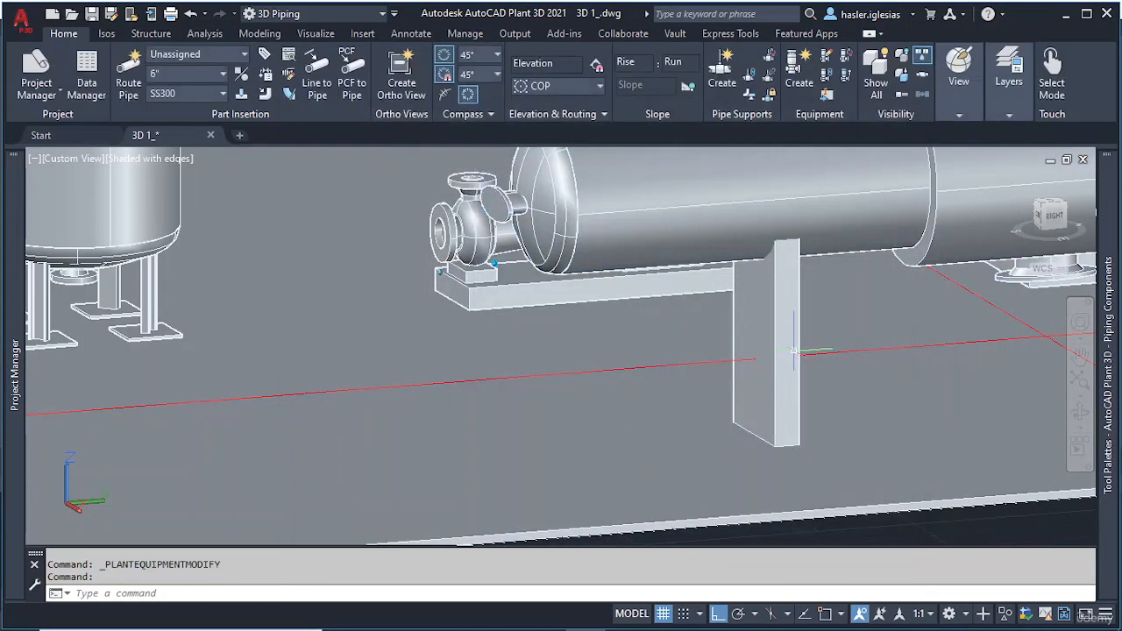
Step: Move the box support along the heat exchanger to stand near its elliptical head end
{"action": "type", "text": "m"}
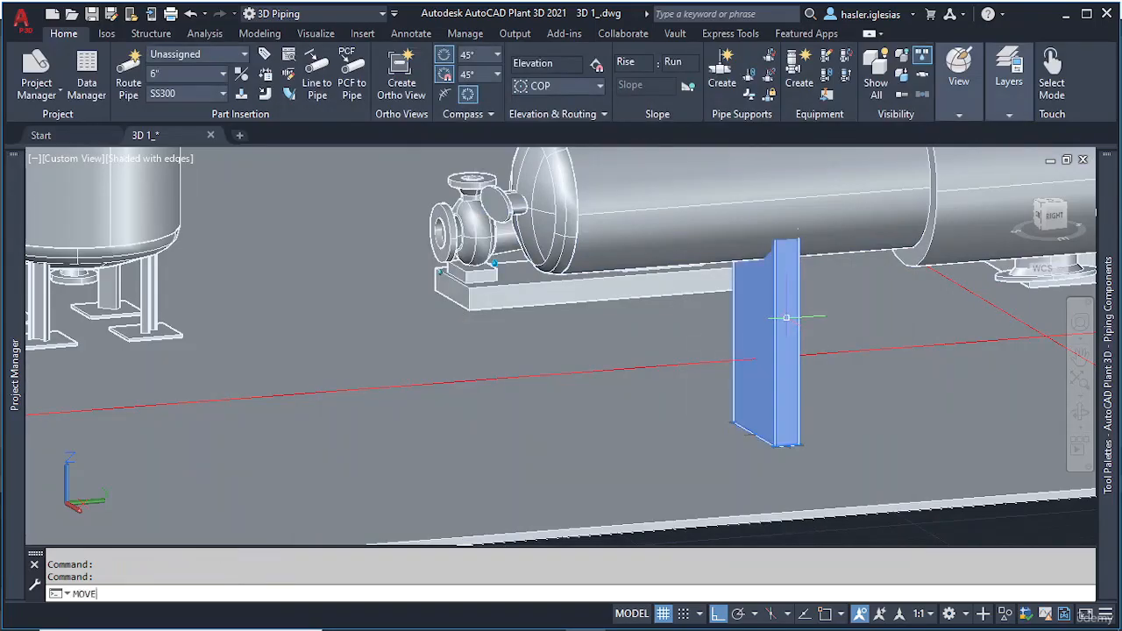
{"action": "key", "text": "Return"}
{"action": "left_click", "coordinate": [787, 319]}
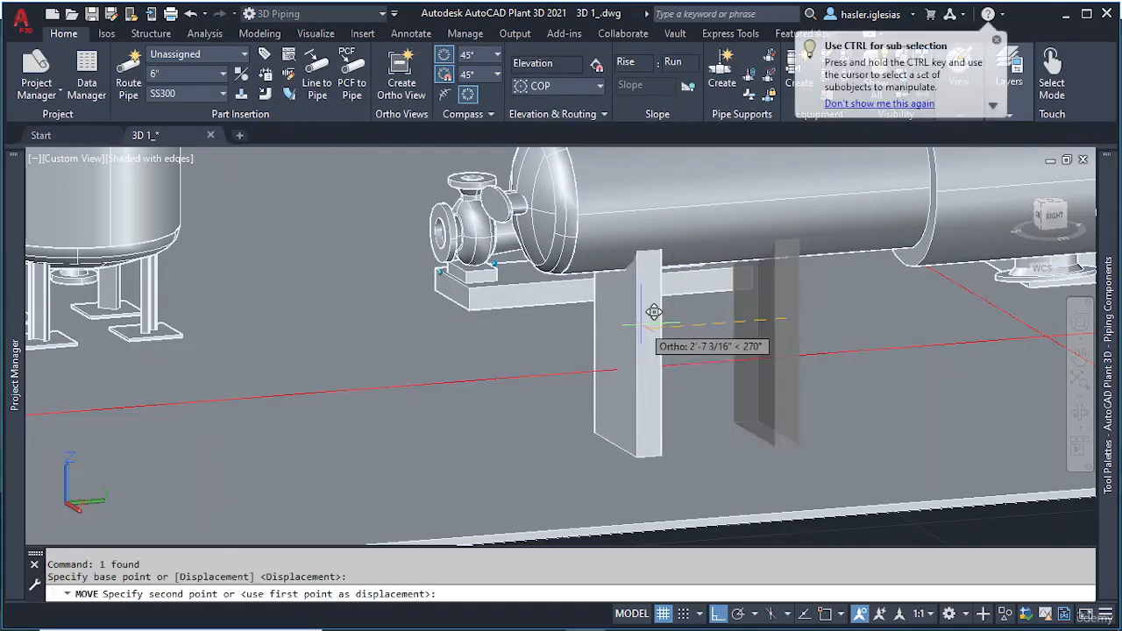
{"action": "left_click", "coordinate": [619, 327]}
{"action": "key", "text": "Escape"}
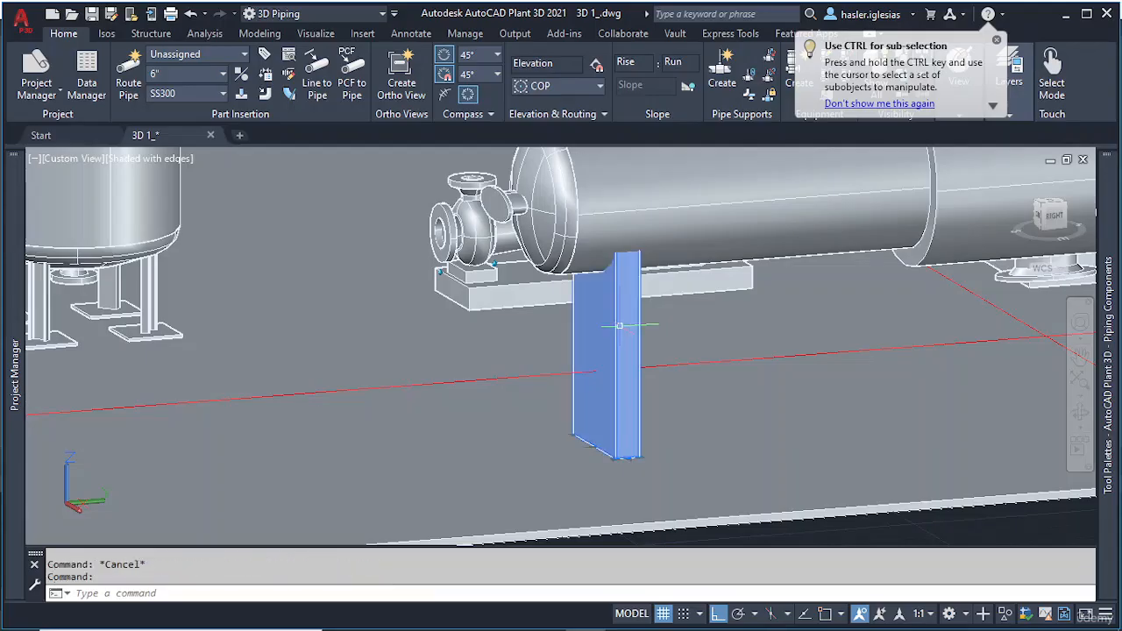
Step: Copy the box support along the heat exchanger's axis to a second position beneath the larger-diameter cylinder
{"action": "type", "text": "copy"}
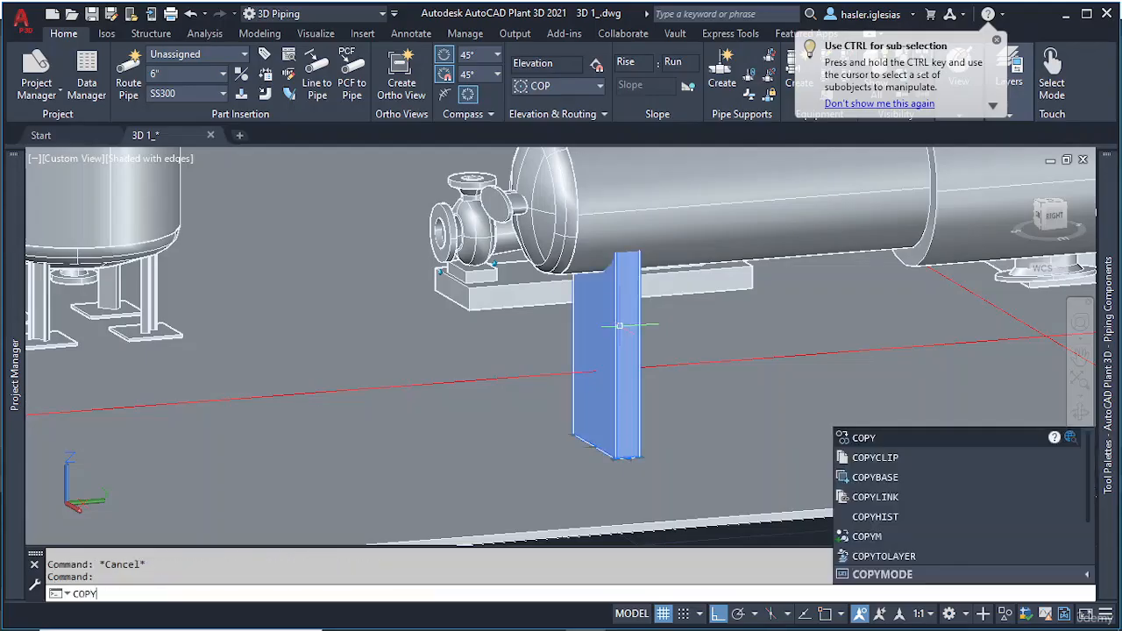
{"action": "key", "text": "Return"}
{"action": "left_click", "coordinate": [624, 347]}
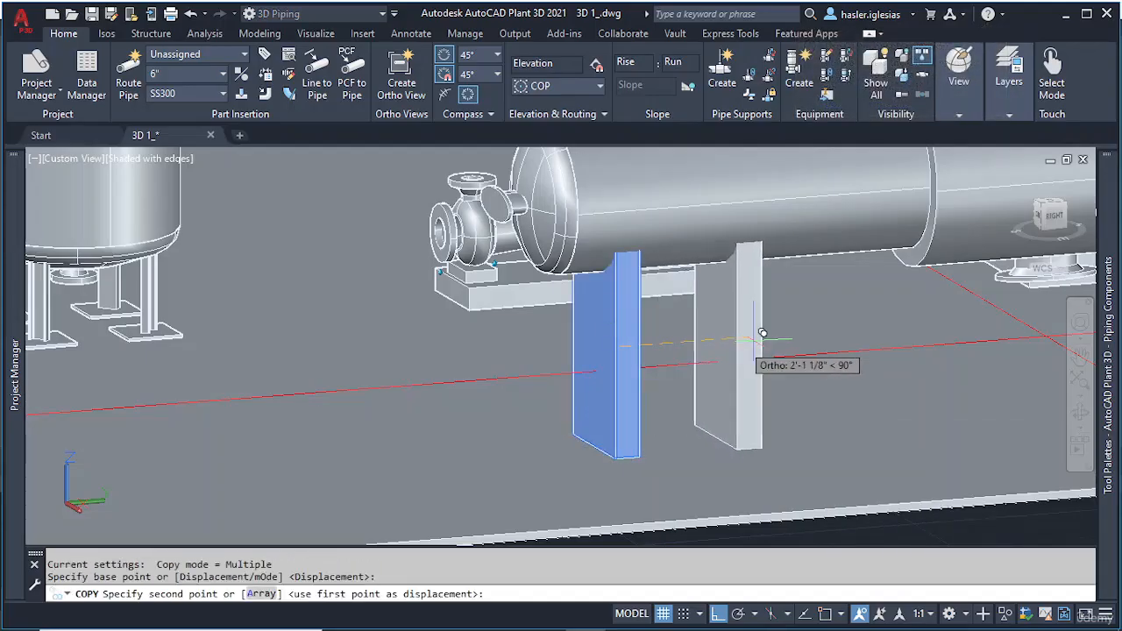
{"action": "middle_click_drag", "start_coordinate": [956, 304], "coordinate": [692, 251], "text": "shift"}
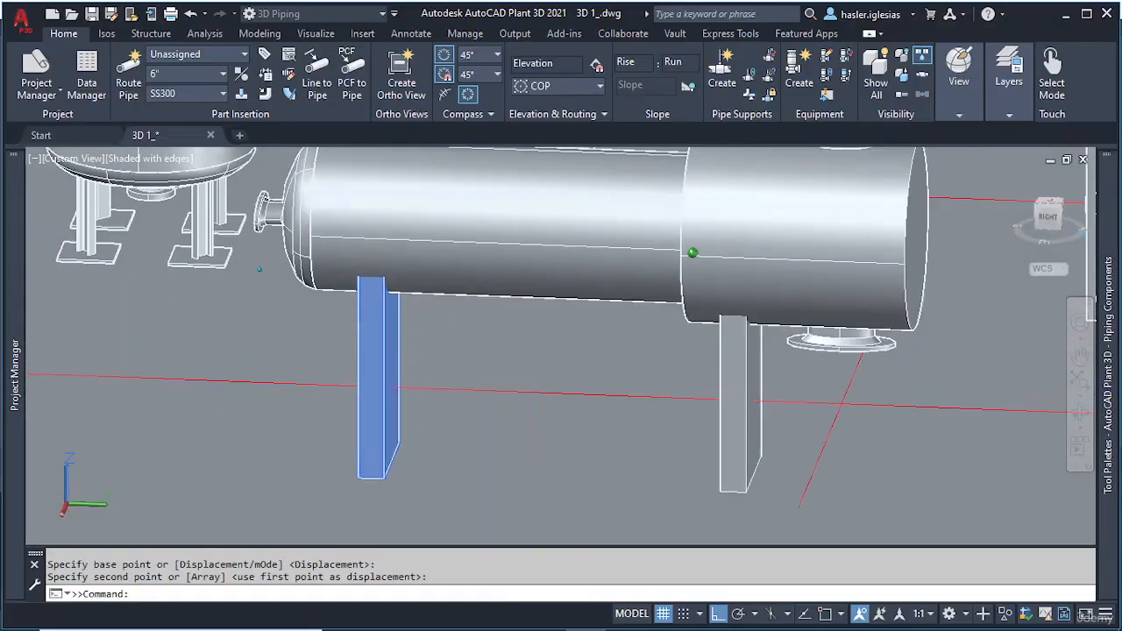
{"action": "left_click", "coordinate": [993, 352]}
{"action": "key", "text": "Escape"}
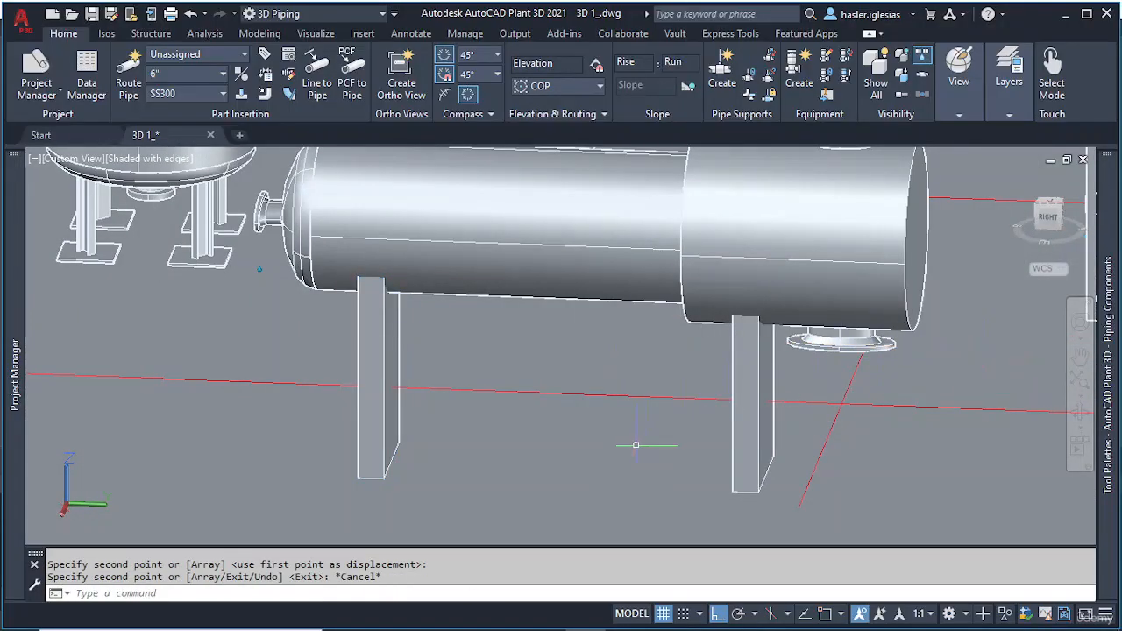
Step: Widen the copied support on both sides to suit the heat exchanger's larger-diameter cylinder
{"action": "middle_click_drag", "start_coordinate": [649, 443], "coordinate": [798, 385], "text": "shift"}
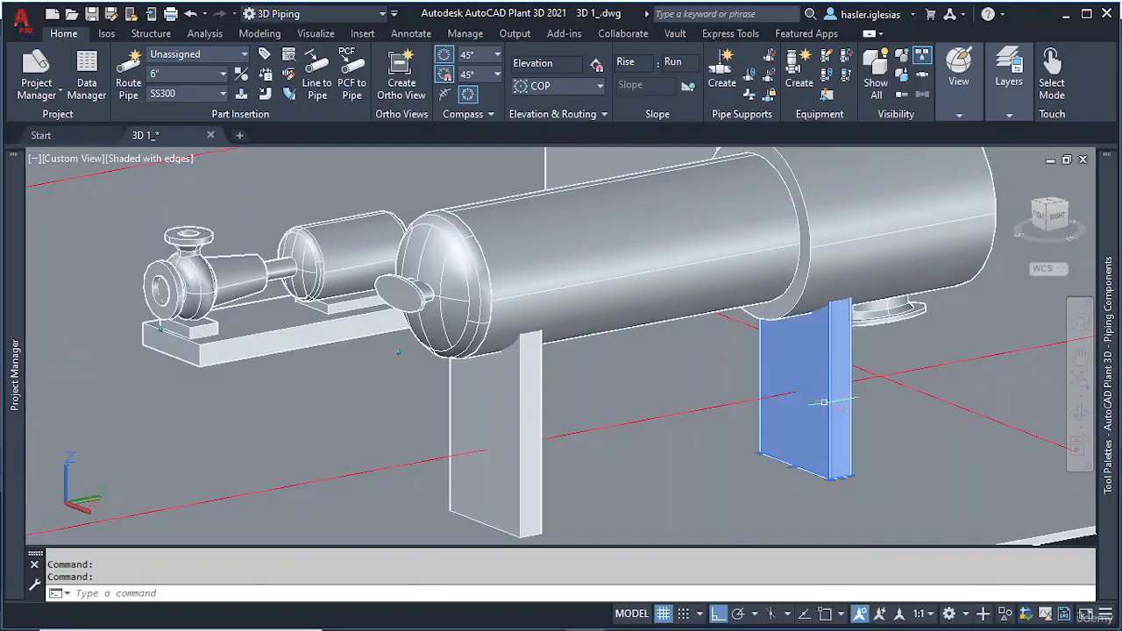
{"action": "left_click", "coordinate": [837, 471]}
{"action": "left_click", "coordinate": [852, 475]}
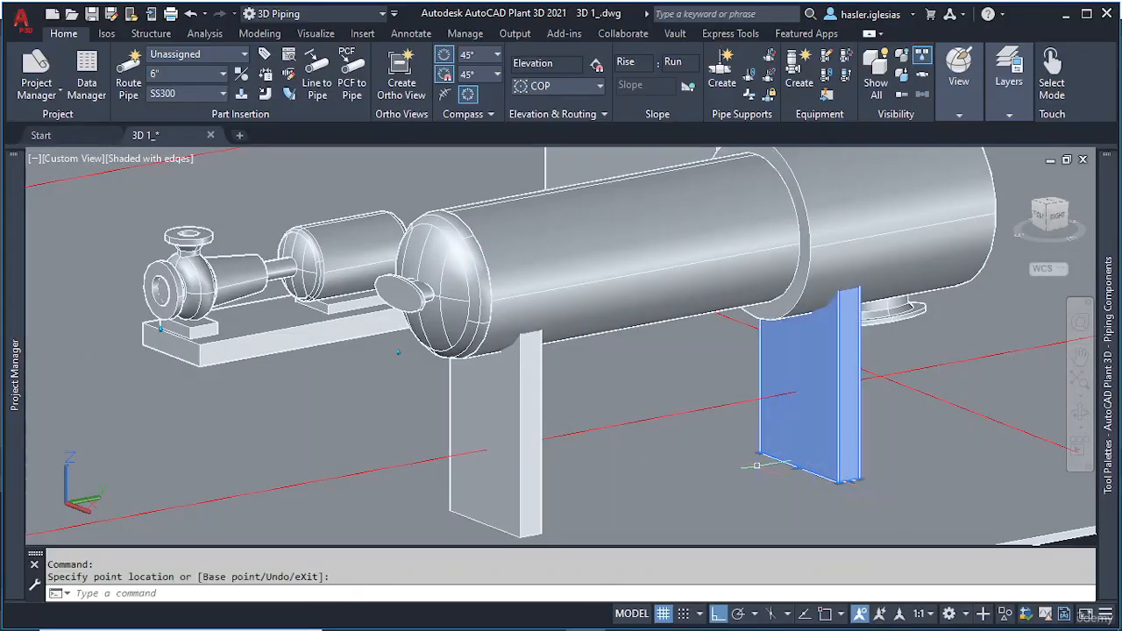
{"action": "key", "text": "Escape"}
{"action": "middle_click_drag", "start_coordinate": [697, 406], "coordinate": [613, 333], "text": "shift"}
{"action": "left_click", "coordinate": [815, 316]}
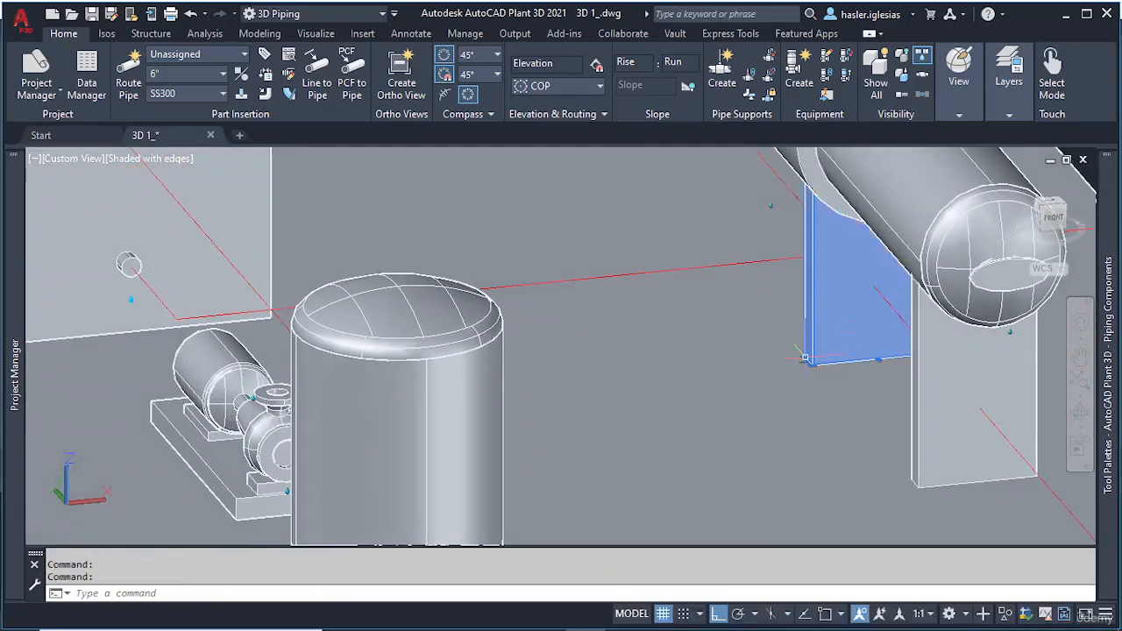
{"action": "left_click", "coordinate": [811, 360]}
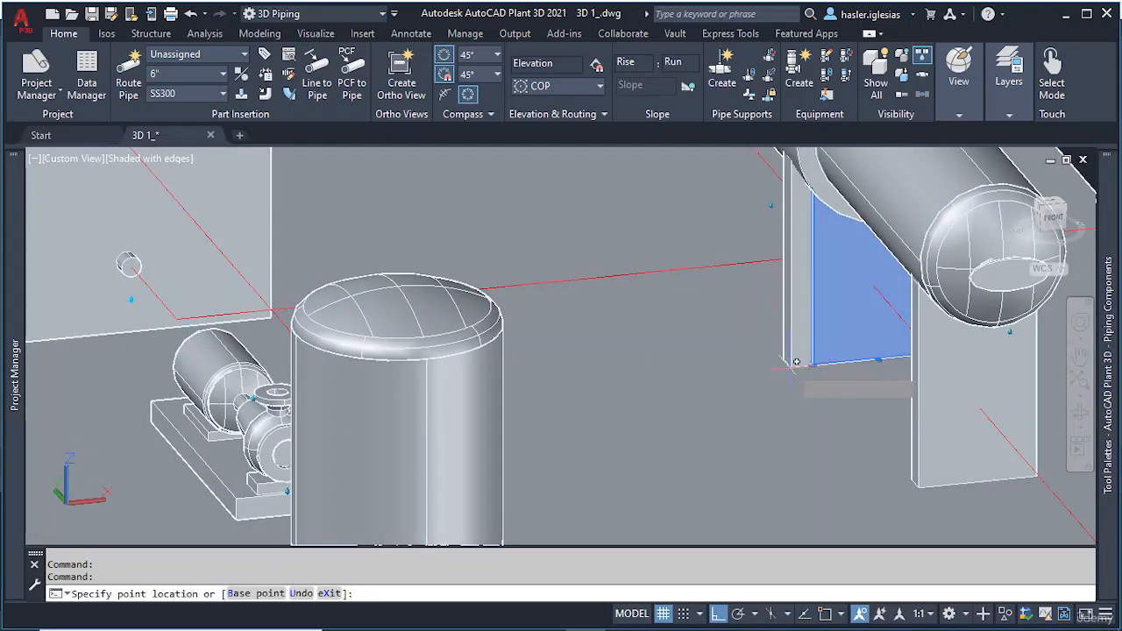
{"action": "key", "text": "Escape"}
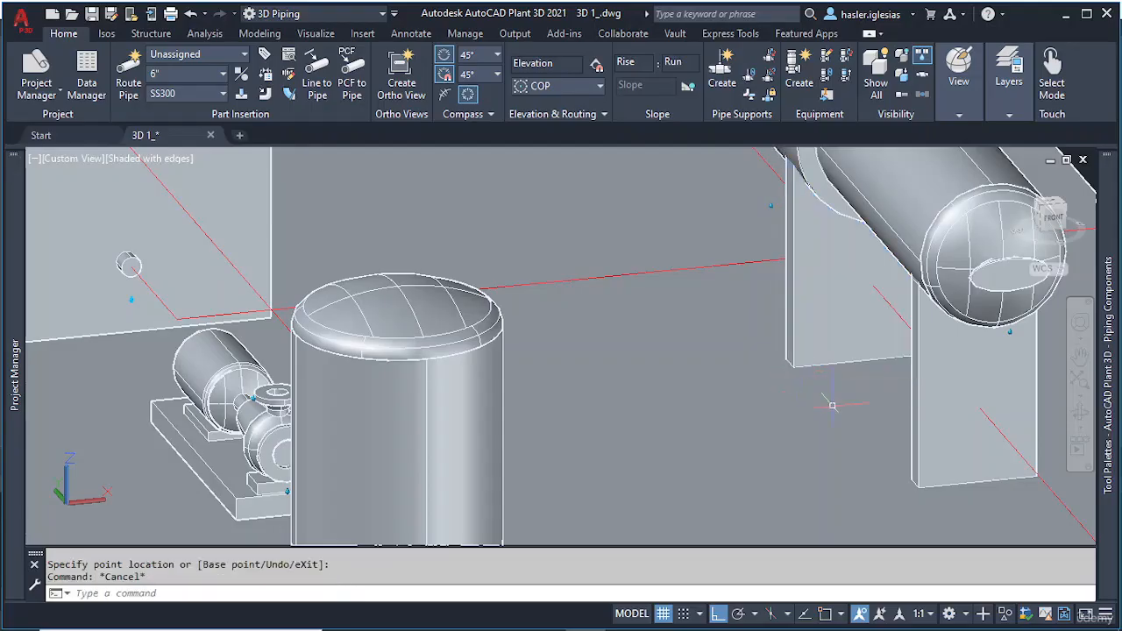
{"action": "scroll", "coordinate": [832, 412], "scroll_direction": "down", "scroll_amount": 2}
{"action": "middle_click_drag", "start_coordinate": [849, 412], "coordinate": [662, 379], "text": "shift"}
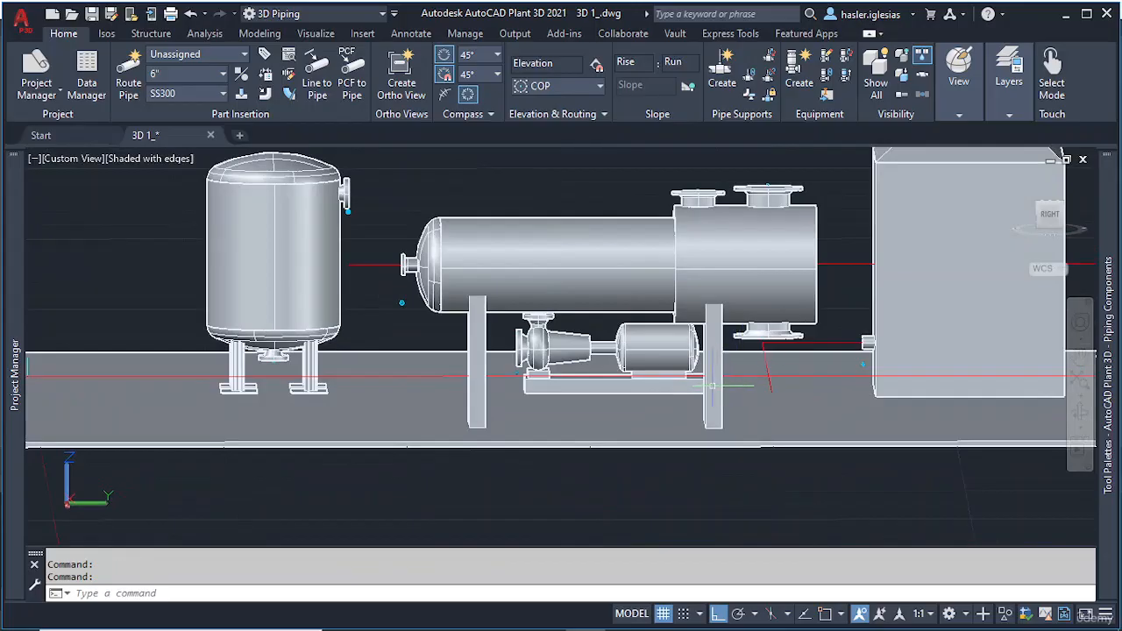
{"action": "scroll", "coordinate": [674, 375], "scroll_direction": "down", "scroll_amount": 1}
{"action": "scroll", "coordinate": [655, 377], "scroll_direction": "down", "scroll_amount": 2}
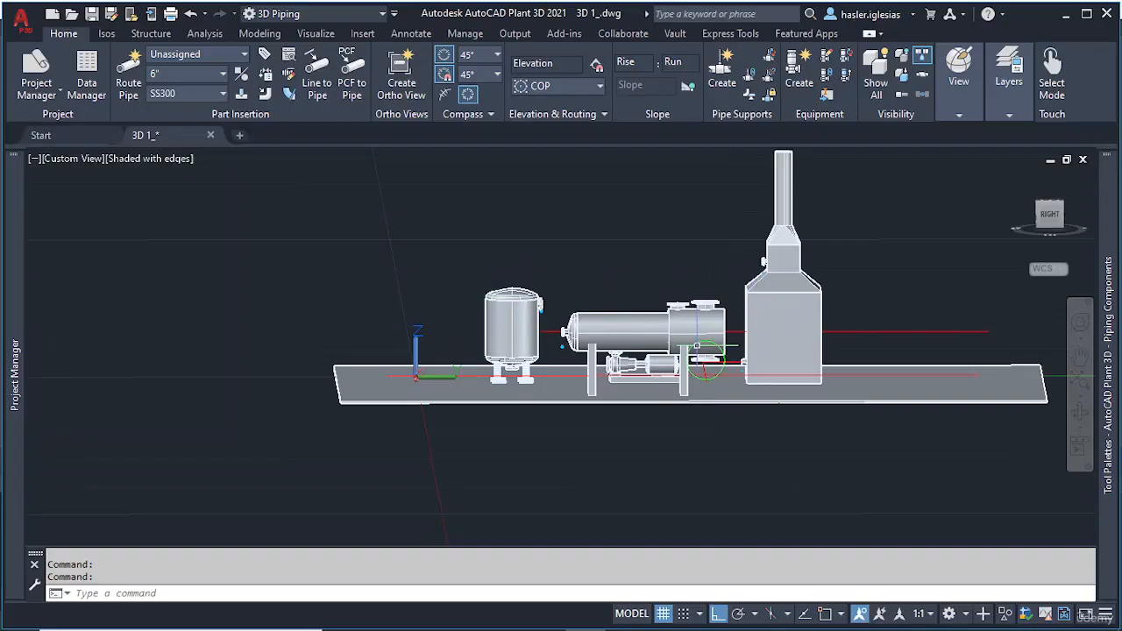
Step: Stretch the floor slab's short edge beyond the furnace outward to lengthen the slab
{"action": "scroll", "coordinate": [861, 340], "scroll_direction": "down", "scroll_amount": 1}
{"action": "middle_click_drag", "start_coordinate": [859, 349], "coordinate": [747, 383]}
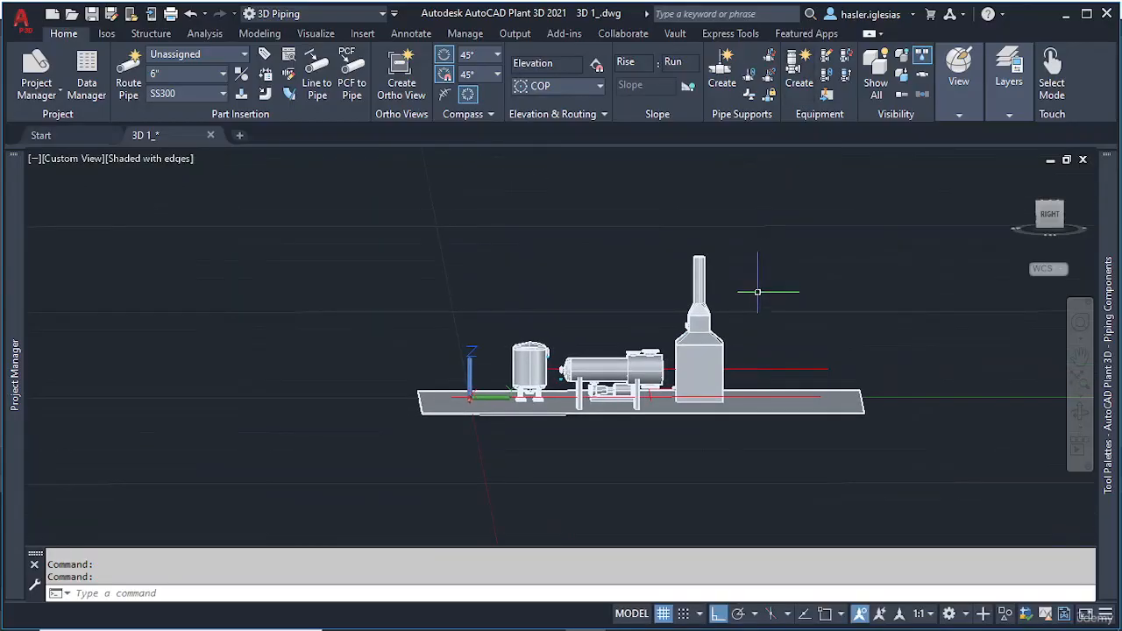
{"action": "scroll", "coordinate": [760, 298], "scroll_direction": "down", "scroll_amount": 1}
{"action": "middle_click_drag", "start_coordinate": [746, 289], "coordinate": [771, 385], "text": "shift"}
{"action": "left_click", "coordinate": [792, 379]}
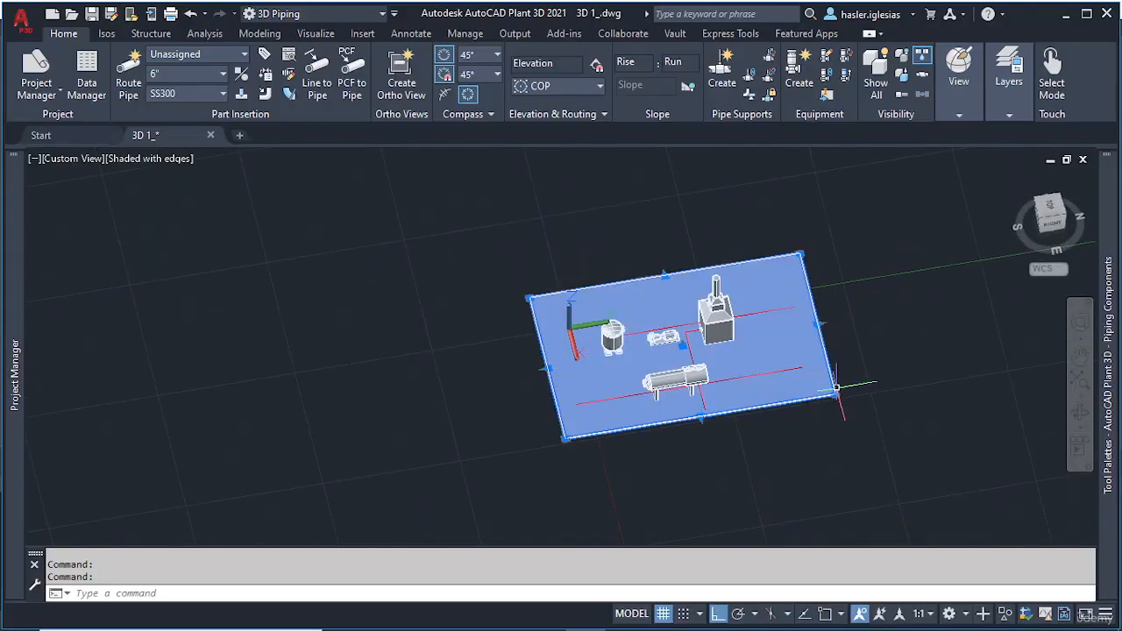
{"action": "left_click", "coordinate": [818, 325]}
{"action": "left_click", "coordinate": [942, 307]}
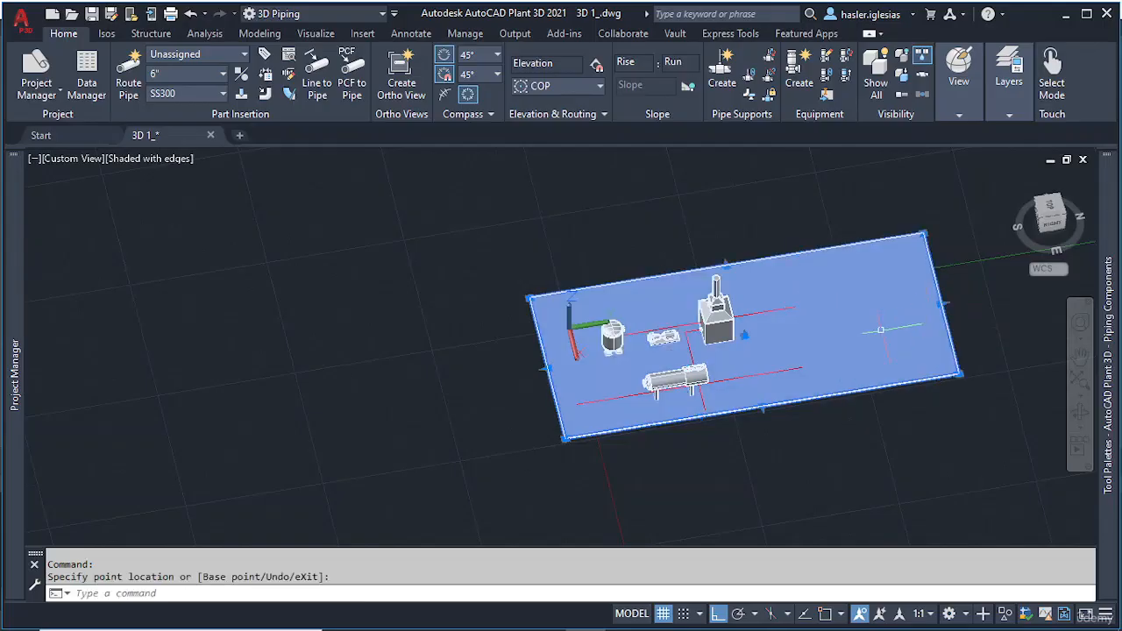
{"action": "key", "text": "Escape"}
Step: Extend the red layout line running through the furnace until it nearly reaches the slab's far edge
{"action": "scroll", "coordinate": [813, 307], "scroll_direction": "up", "scroll_amount": 5}
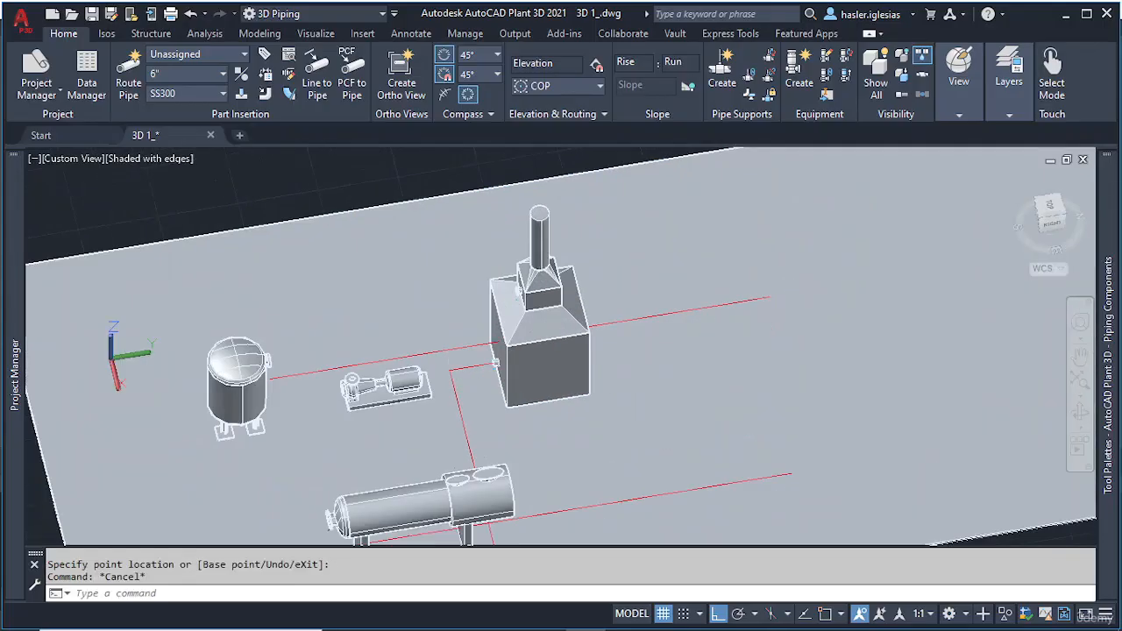
{"action": "middle_click_drag", "start_coordinate": [818, 304], "coordinate": [576, 378]}
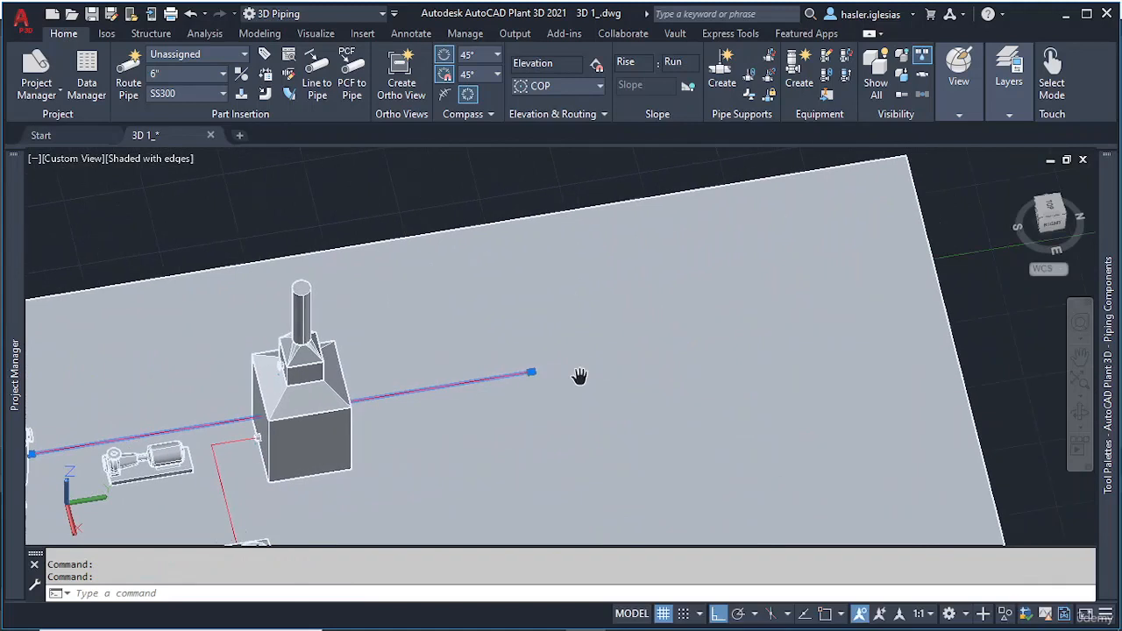
{"action": "left_click", "coordinate": [531, 372]}
{"action": "left_click", "coordinate": [894, 308]}
{"action": "key", "text": "Escape"}
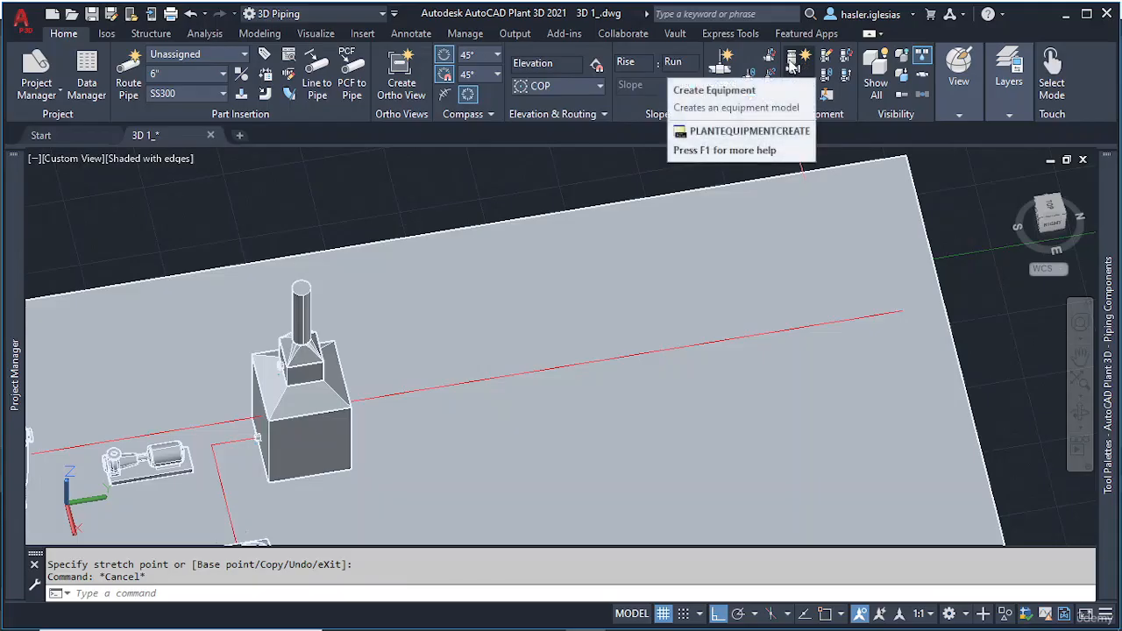
Step: Start a new equipment model using the Vessel template
{"action": "left_click", "coordinate": [791, 66]}
{"action": "left_click", "coordinate": [388, 79]}
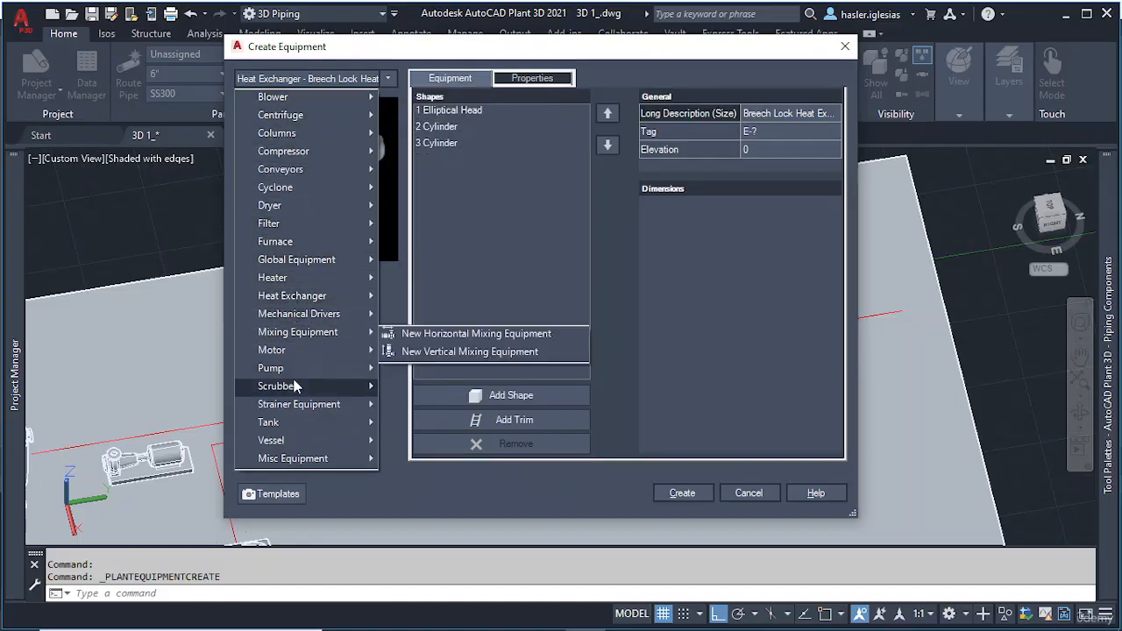
{"action": "mouse_move", "coordinate": [292, 424]}
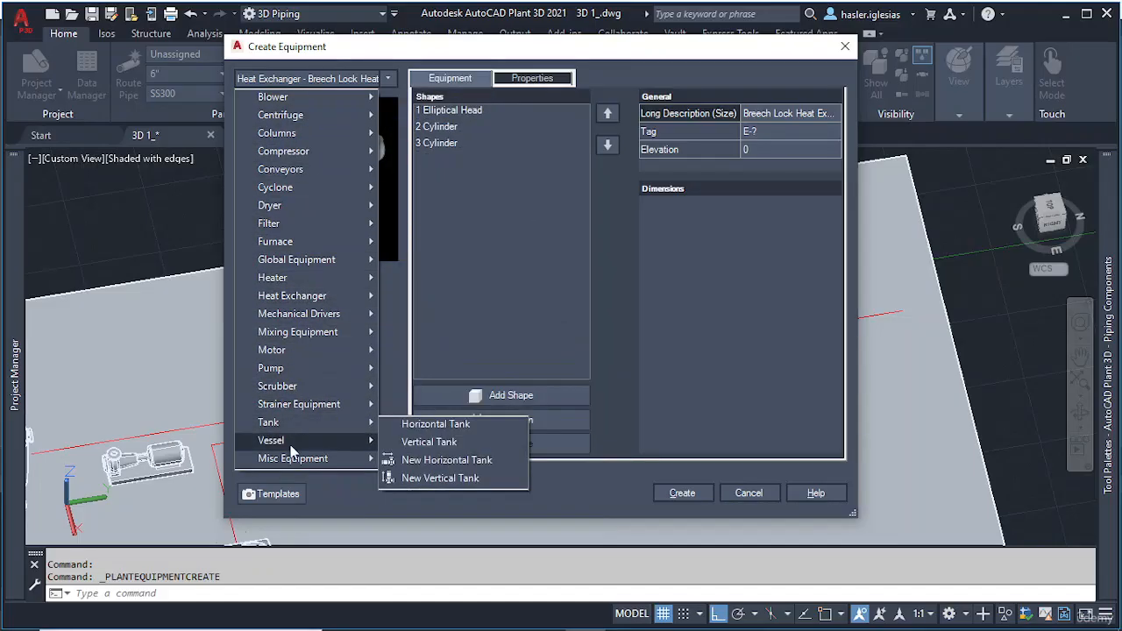
{"action": "left_click", "coordinate": [445, 496]}
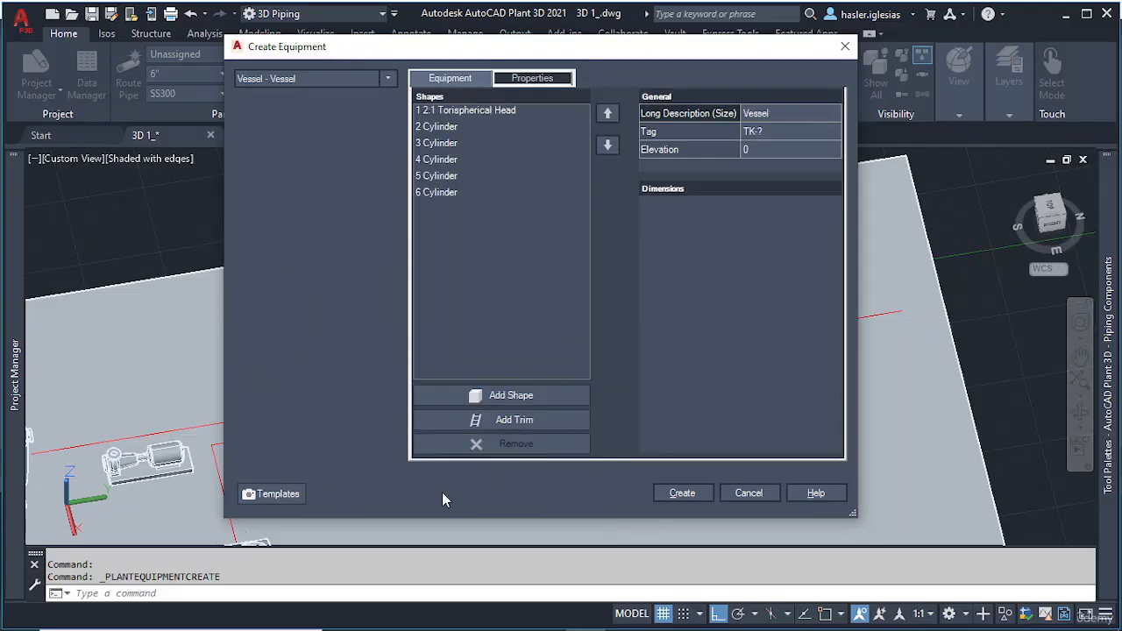
Step: Review the vessel's head and cylinder shapes, and add a body flange to the top 2:1 torispherical head
{"action": "left_click", "coordinate": [480, 112]}
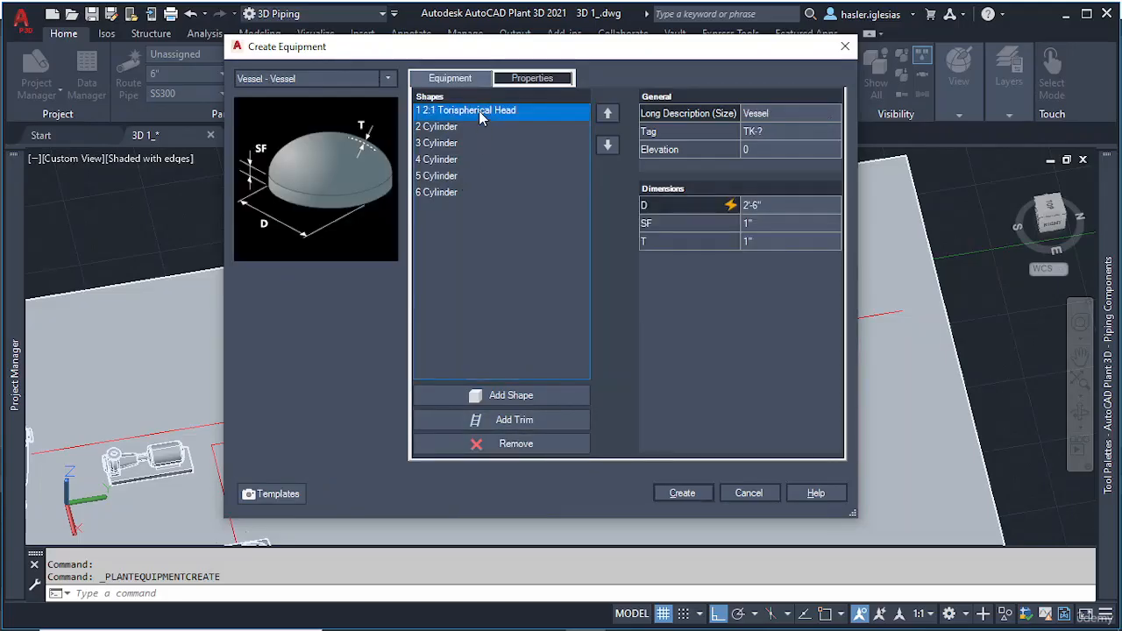
{"action": "left_click", "coordinate": [448, 128]}
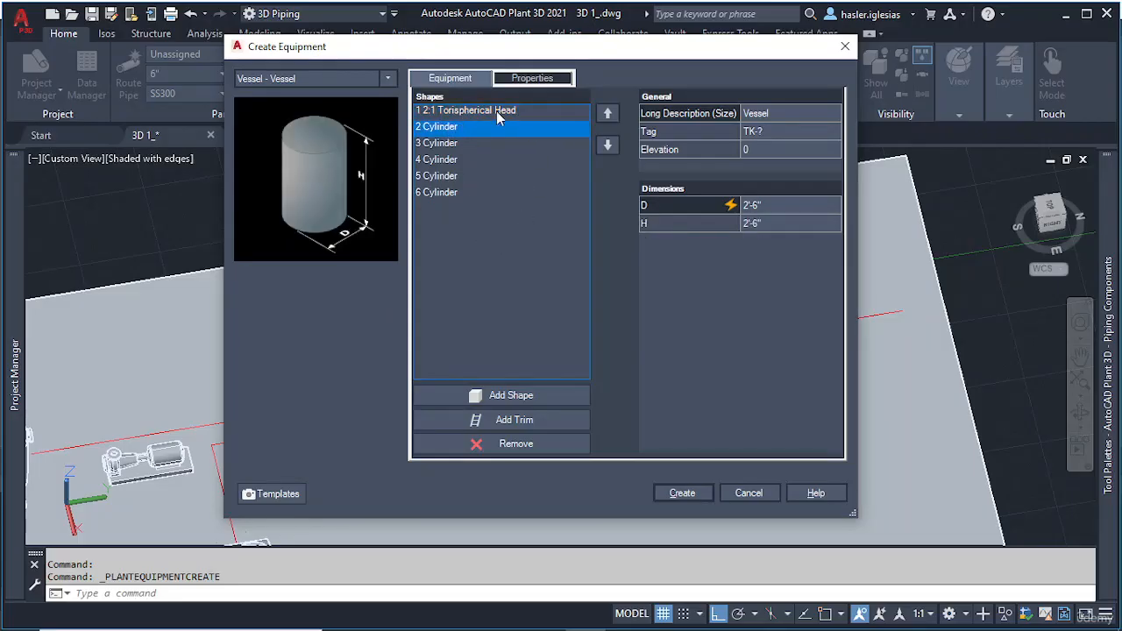
{"action": "left_click", "coordinate": [444, 195]}
{"action": "left_click", "coordinate": [474, 113]}
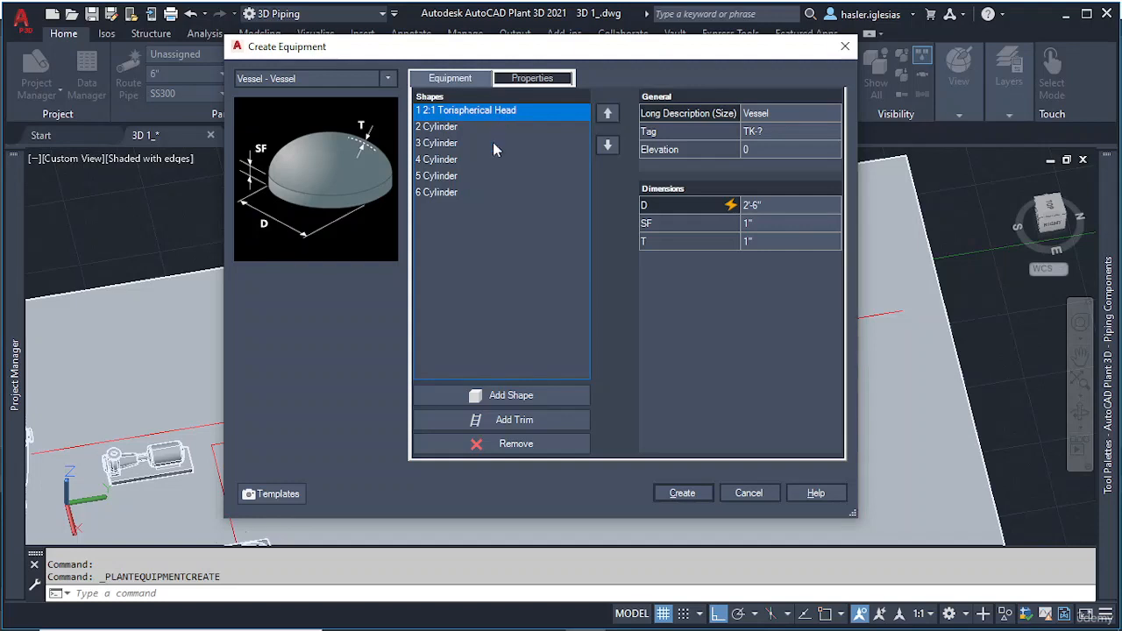
{"action": "left_click", "coordinate": [516, 433]}
{"action": "left_click", "coordinate": [506, 529]}
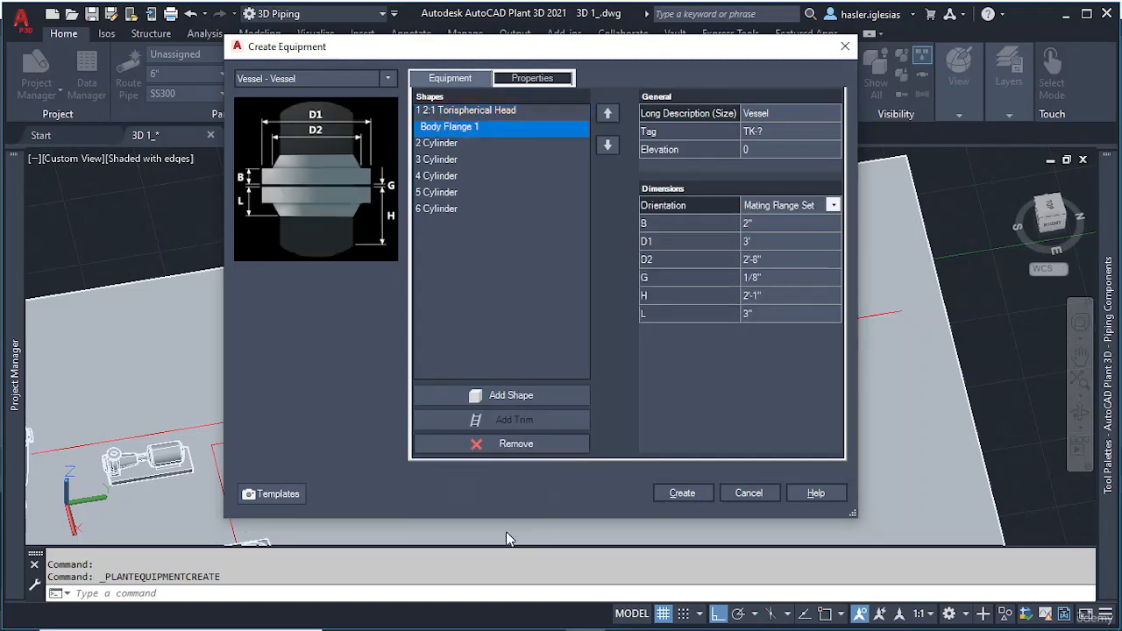
Step: Add a body flange trim to each of the vessel's cylinders 2 and 3
{"action": "left_click", "coordinate": [460, 143]}
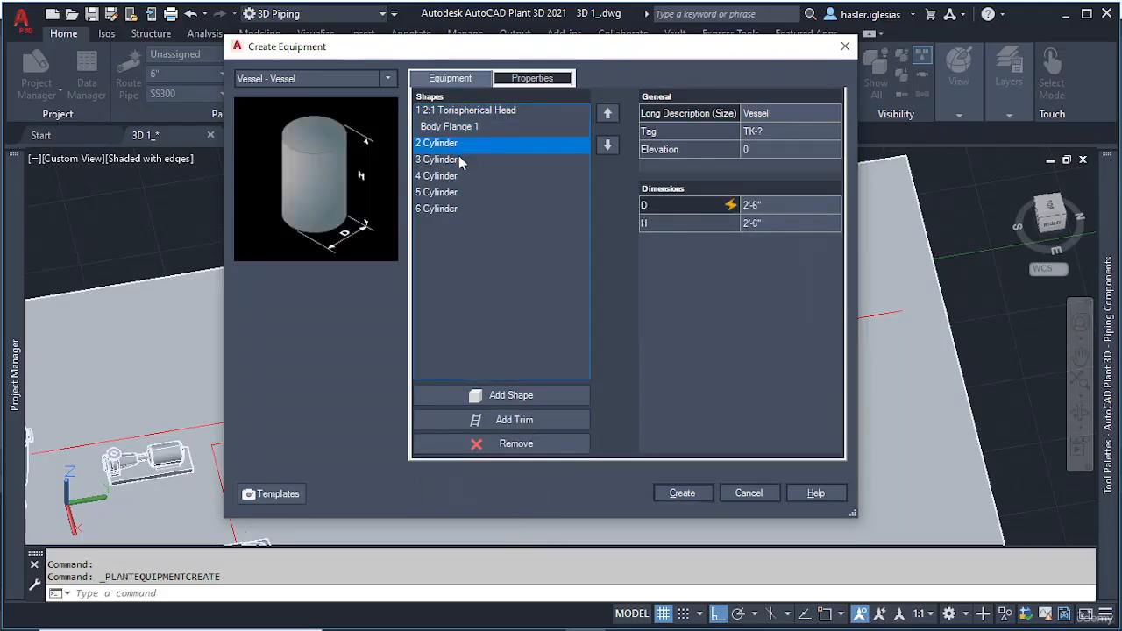
{"action": "left_click", "coordinate": [515, 420]}
{"action": "left_click", "coordinate": [470, 525]}
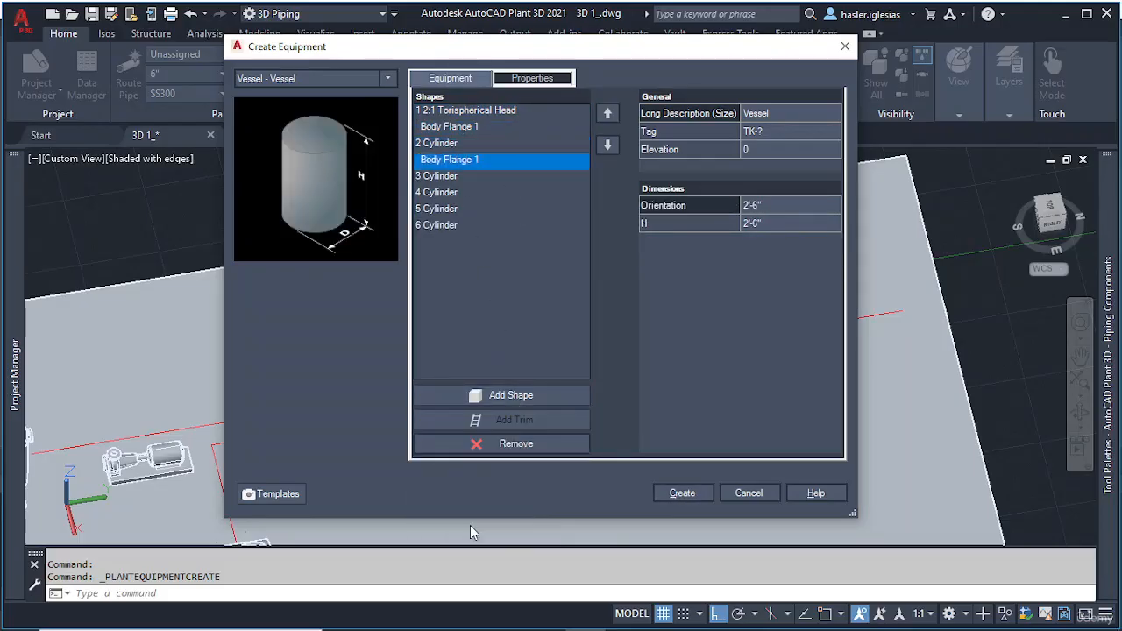
{"action": "left_click", "coordinate": [440, 177]}
{"action": "left_click", "coordinate": [506, 422]}
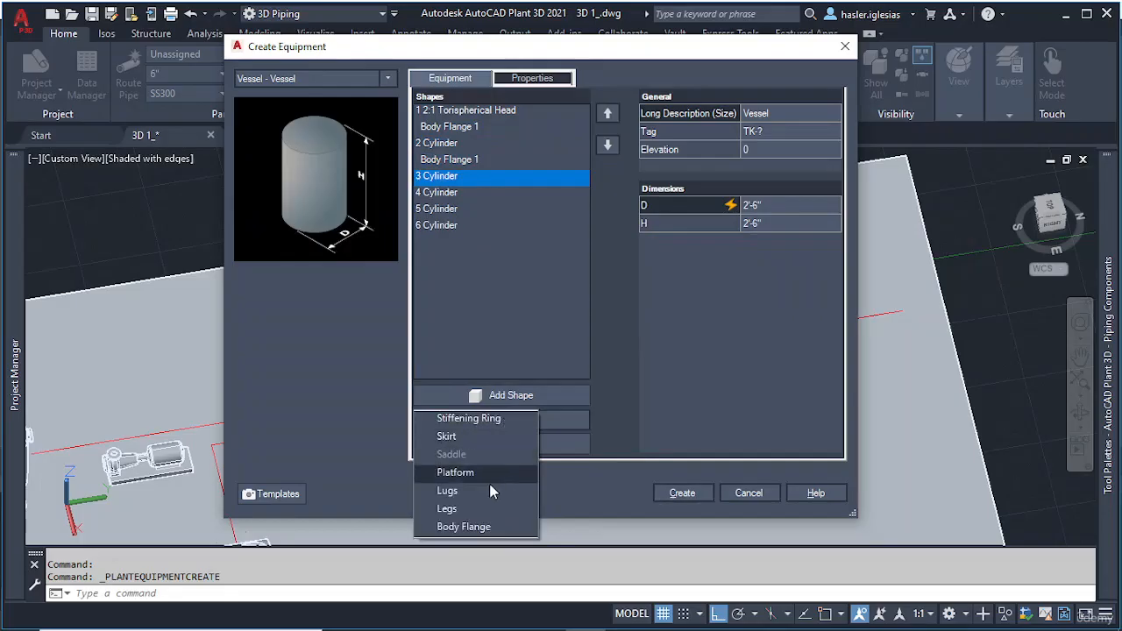
{"action": "left_click", "coordinate": [464, 527]}
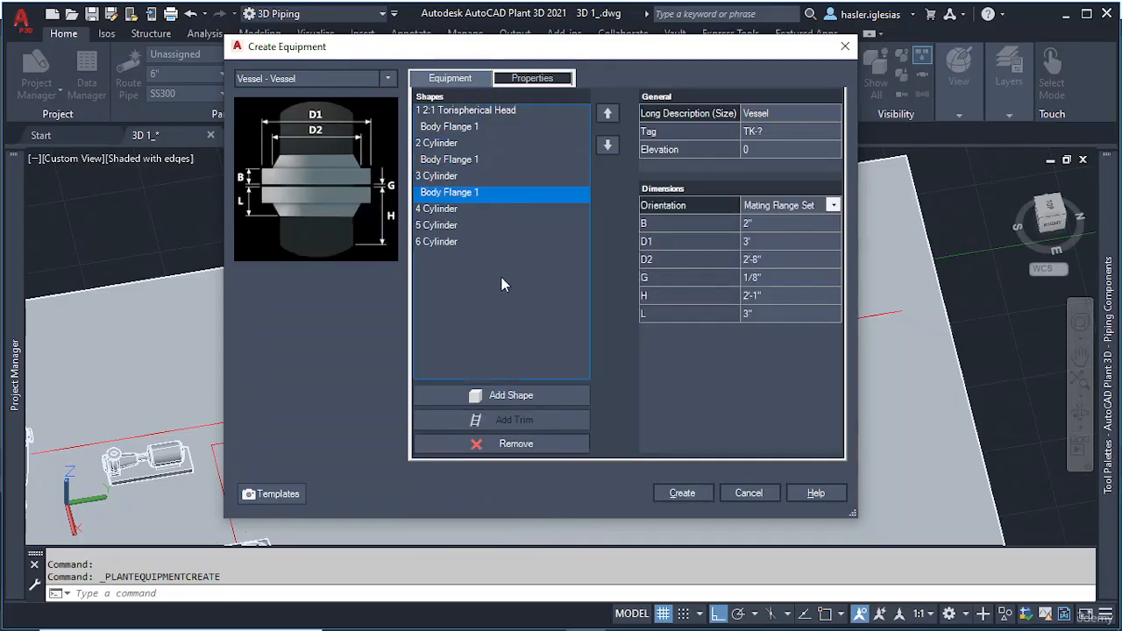
Step: Add a body flange trim to each of the vessel's cylinders 4 and 5
{"action": "left_click", "coordinate": [454, 208]}
{"action": "left_click", "coordinate": [511, 418]}
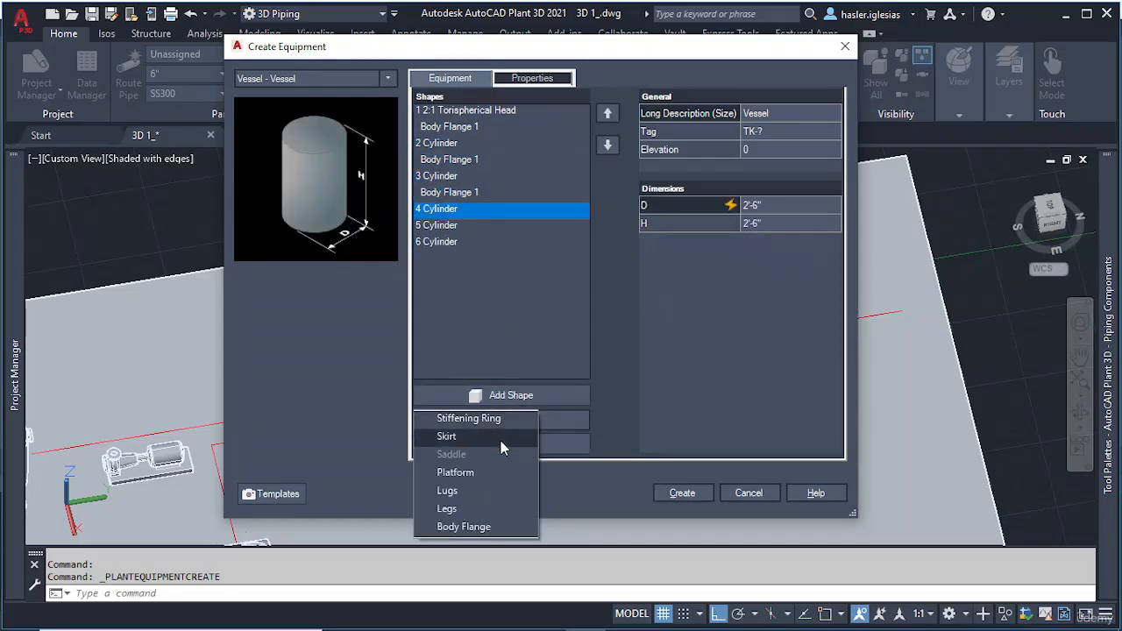
{"action": "left_click", "coordinate": [465, 527]}
{"action": "left_click", "coordinate": [459, 243]}
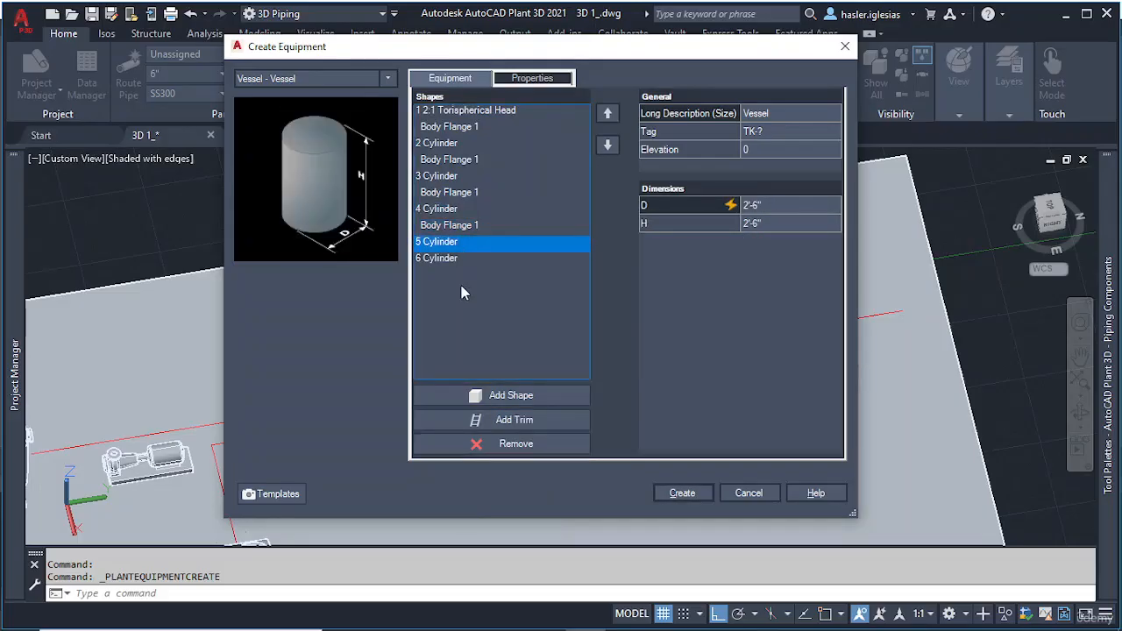
{"action": "left_click", "coordinate": [514, 421]}
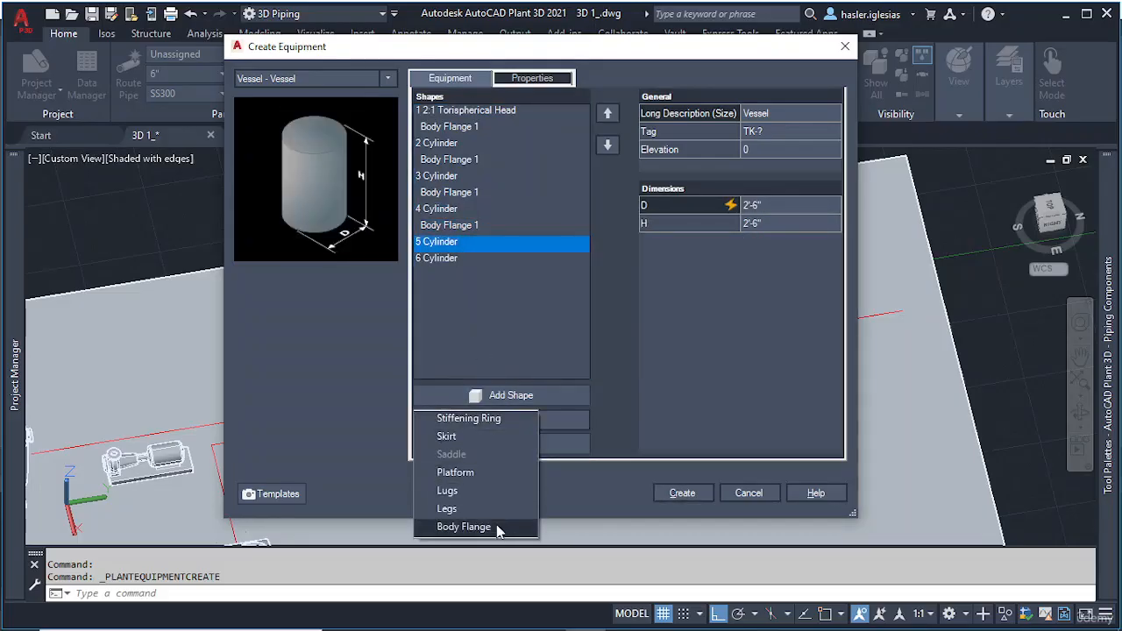
{"action": "left_click", "coordinate": [473, 526]}
Step: Add a 2:1 torispherical head below cylinder 6 and attach legs to that head
{"action": "left_click", "coordinate": [442, 277]}
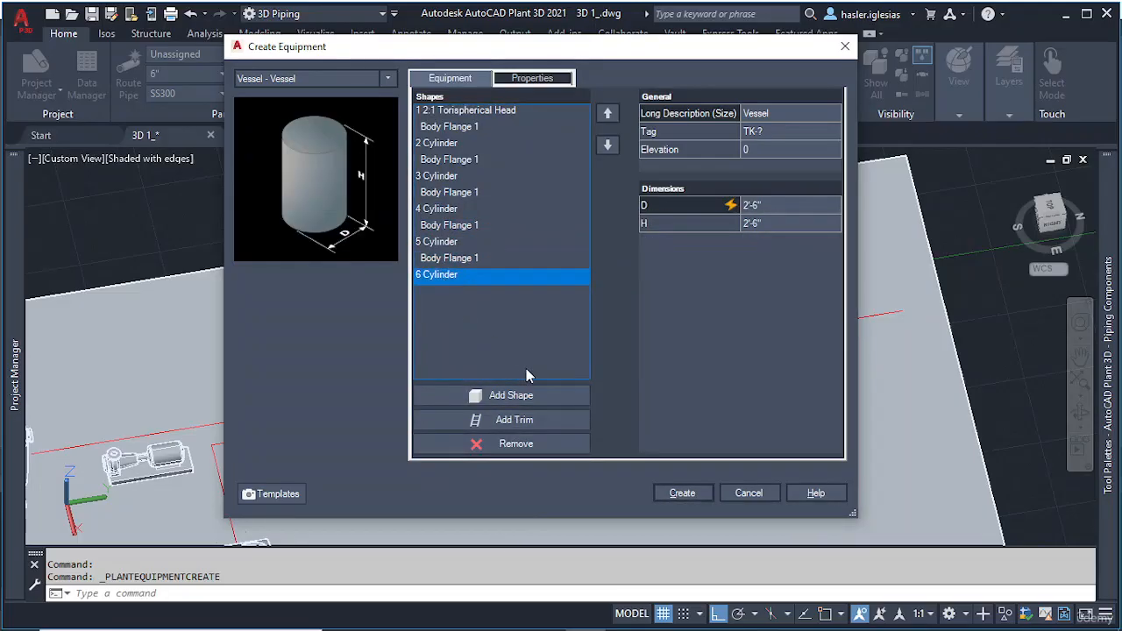
{"action": "left_click", "coordinate": [526, 397]}
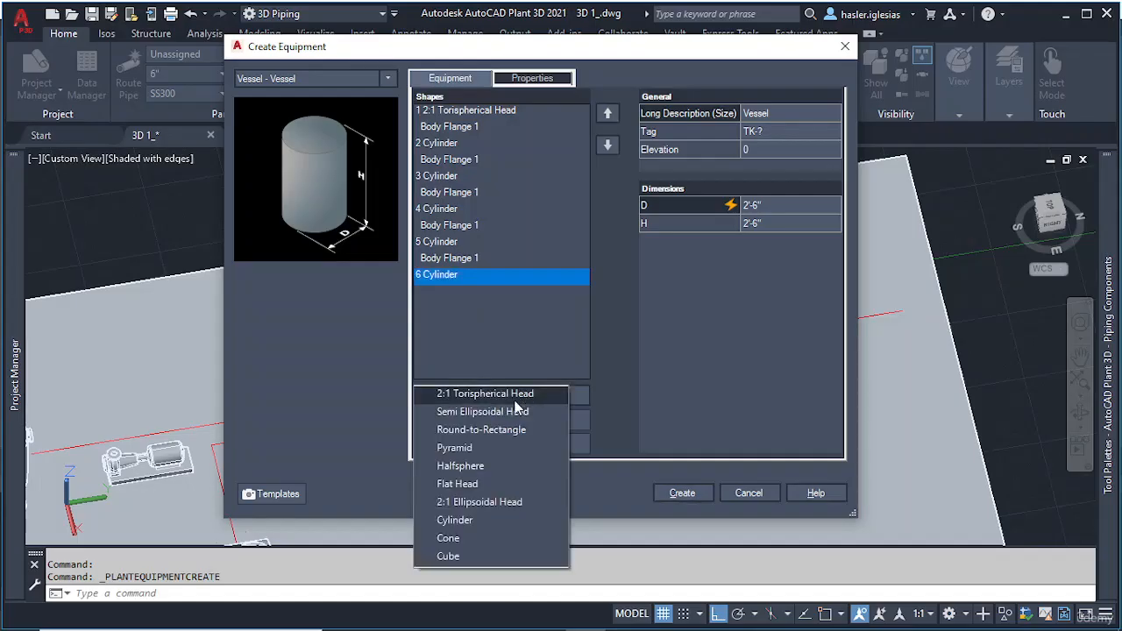
{"action": "left_click", "coordinate": [491, 394]}
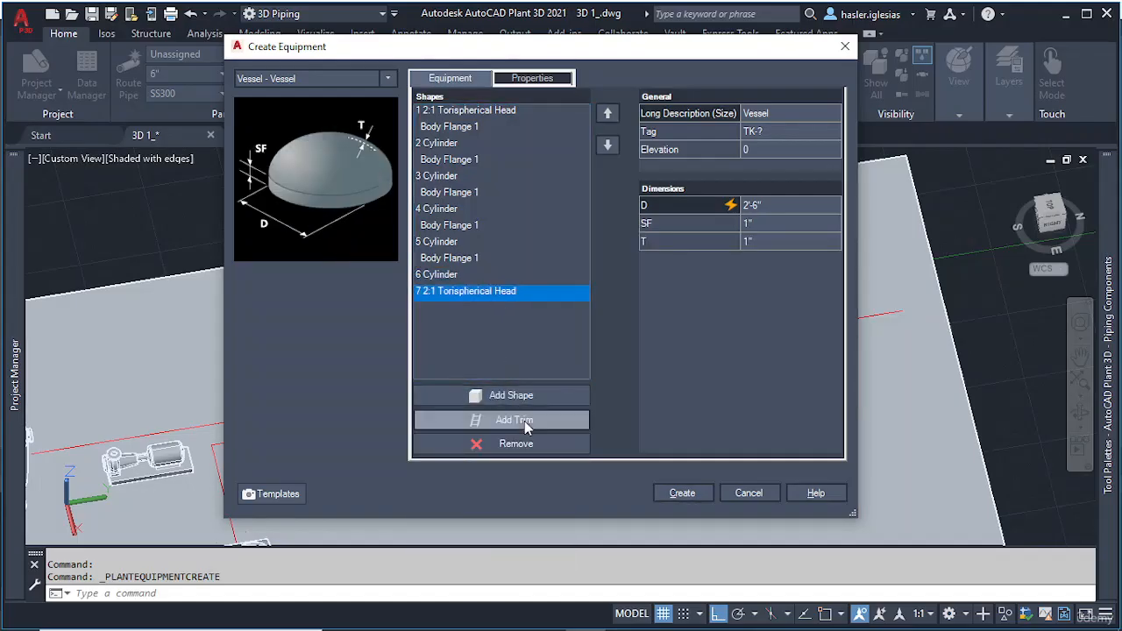
{"action": "left_click", "coordinate": [525, 421]}
{"action": "left_click", "coordinate": [494, 509]}
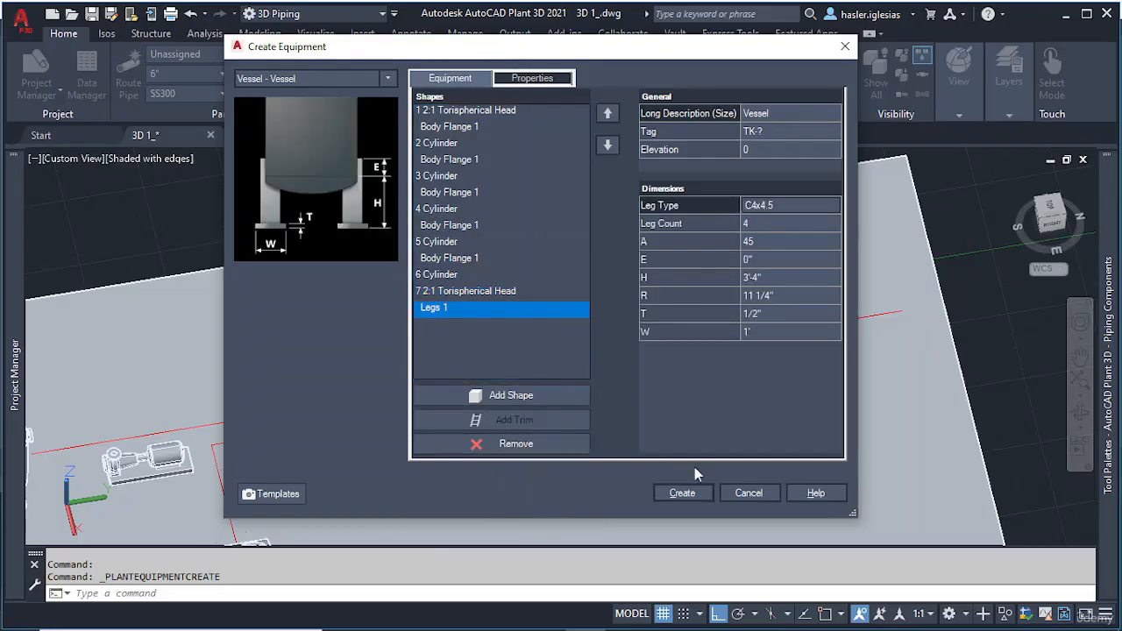
Step: Assign tag T-001 to the vessel and try to place it on the floor slab
{"action": "left_click", "coordinate": [776, 149]}
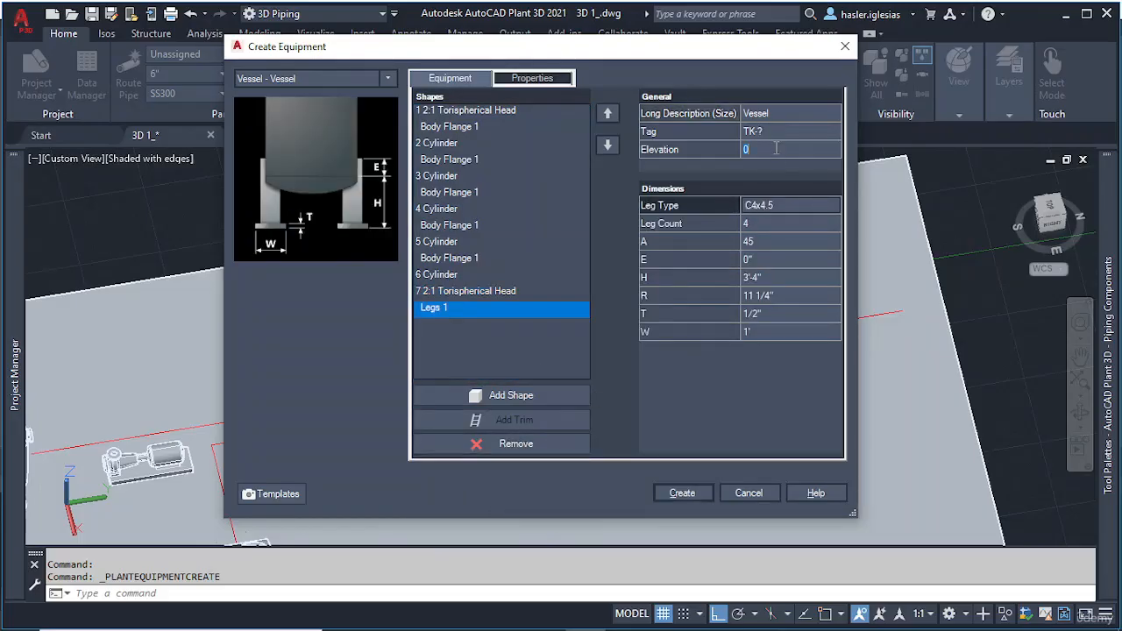
{"action": "left_click", "coordinate": [777, 131]}
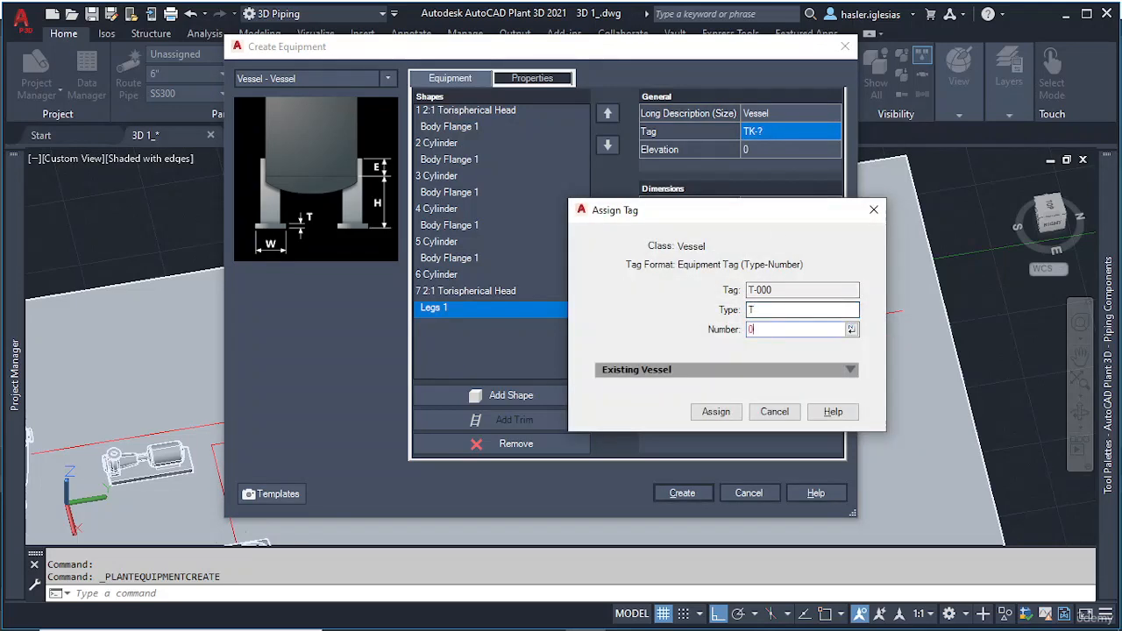
{"action": "key", "text": "Return"}
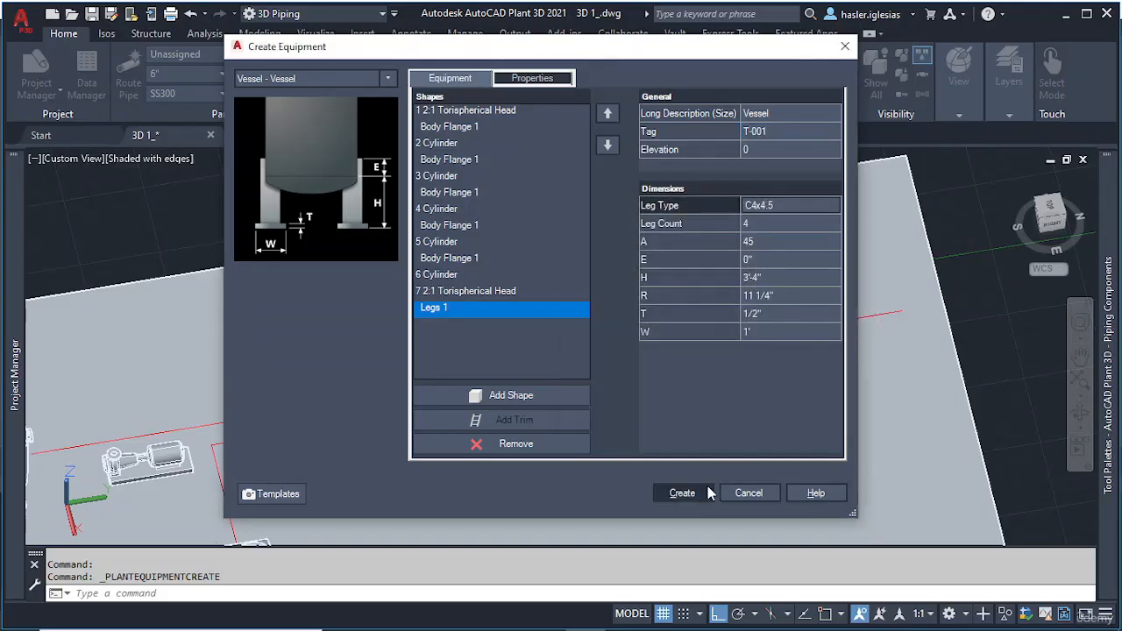
{"action": "left_click", "coordinate": [708, 486]}
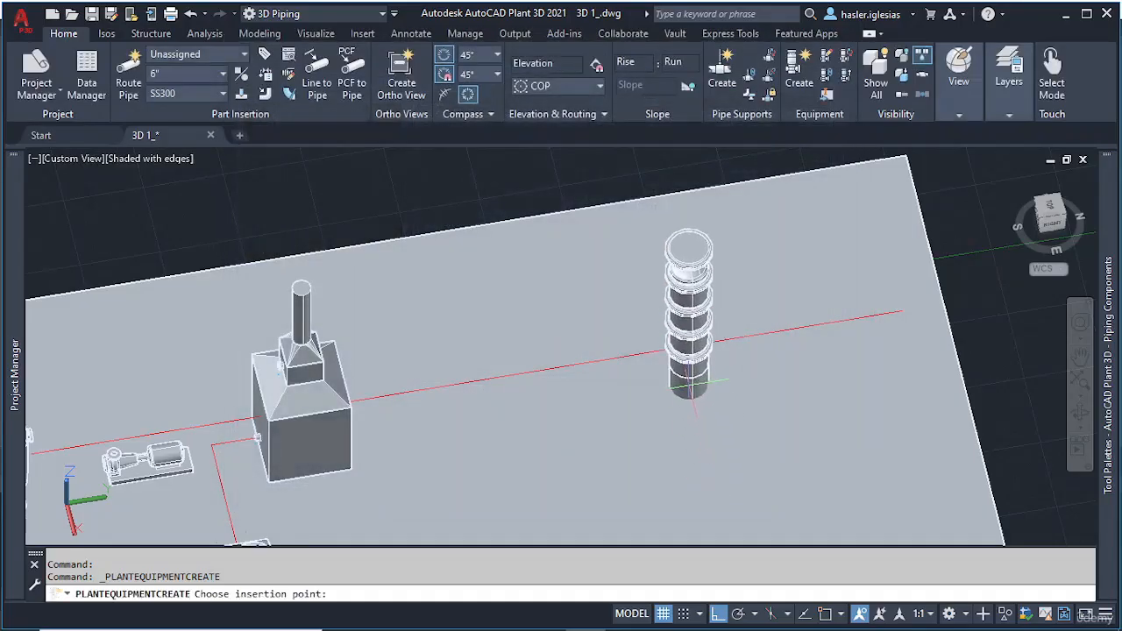
{"action": "middle_click_drag", "start_coordinate": [688, 383], "coordinate": [681, 284], "text": "shift"}
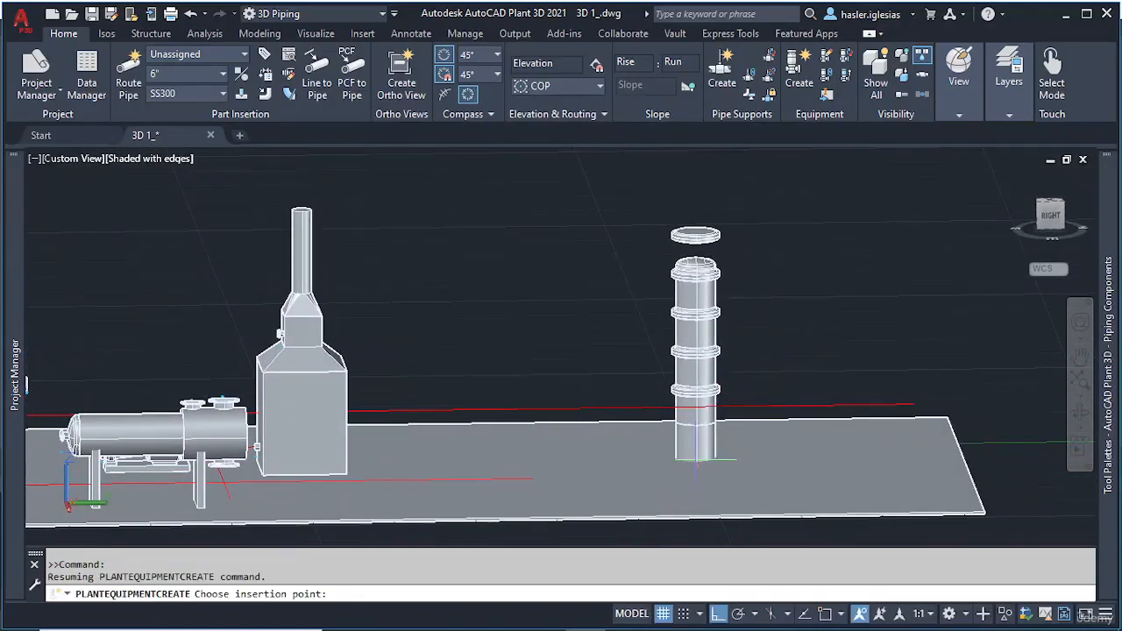
{"action": "key", "text": "Escape"}
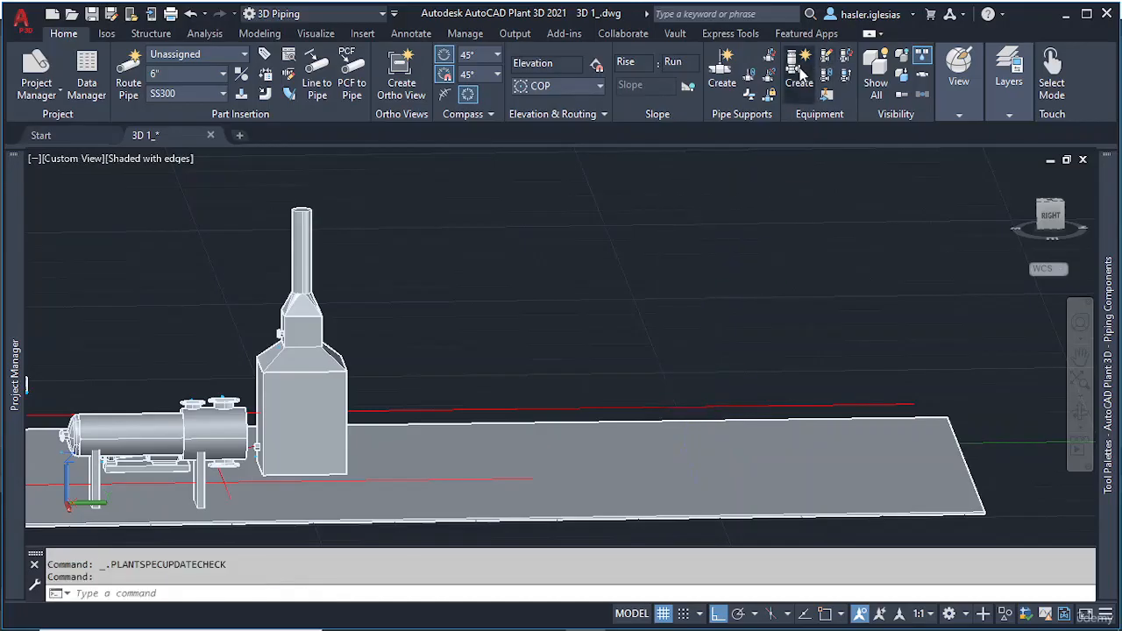
Step: Remove the body flange from the vessel's top torispherical head and preview the vessel's placement over the slab
{"action": "left_click", "coordinate": [798, 74]}
{"action": "left_click", "coordinate": [492, 112]}
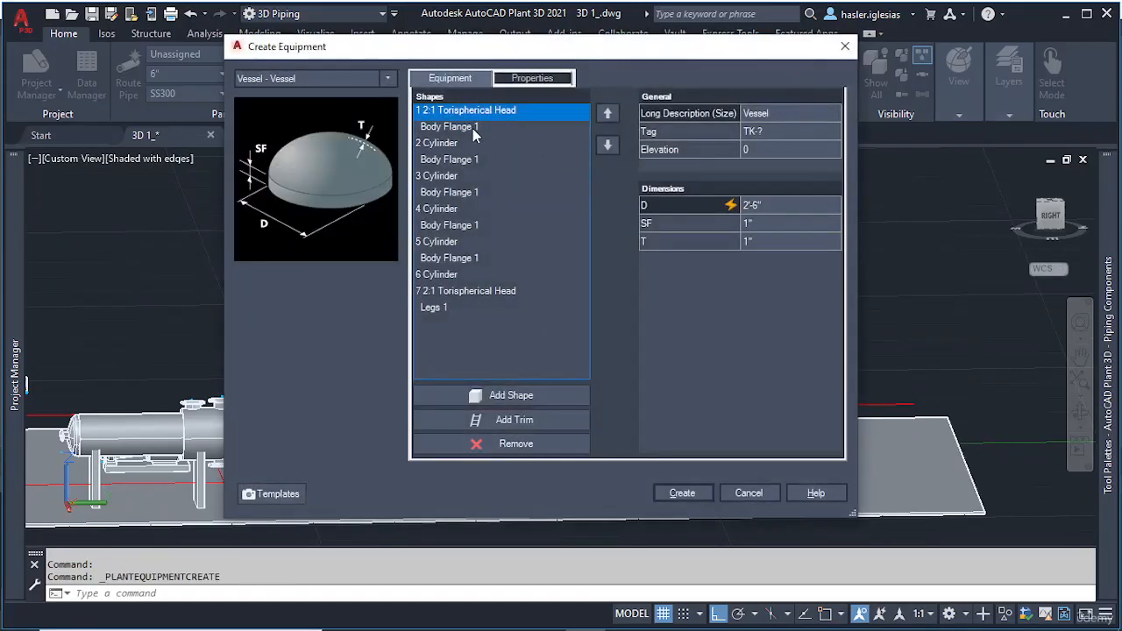
{"action": "left_click", "coordinate": [473, 128]}
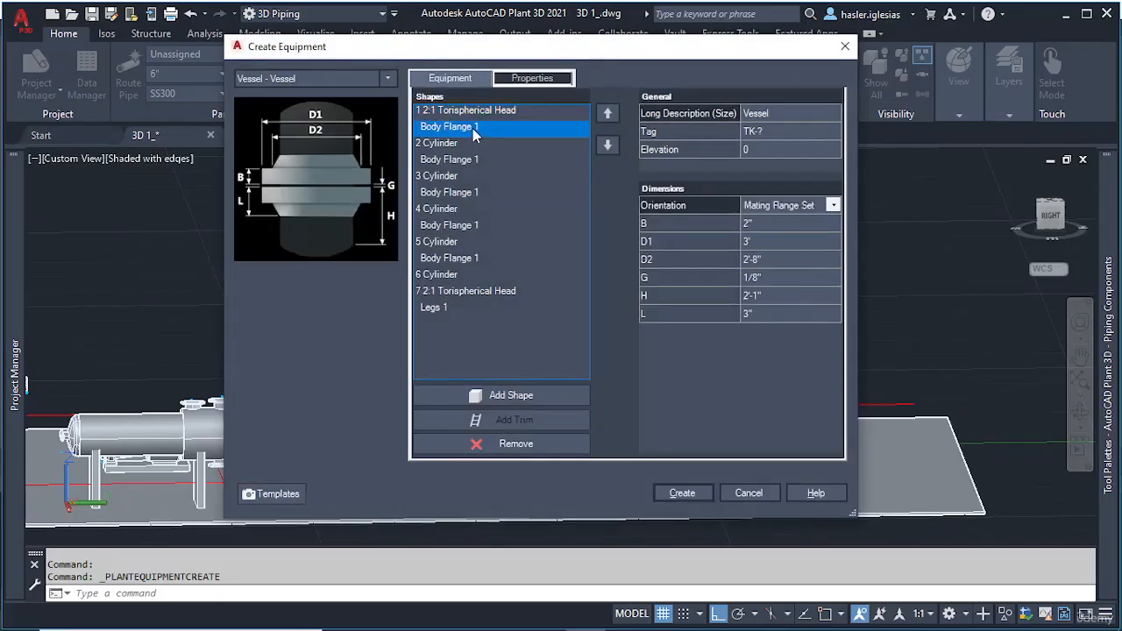
{"action": "left_click", "coordinate": [516, 443]}
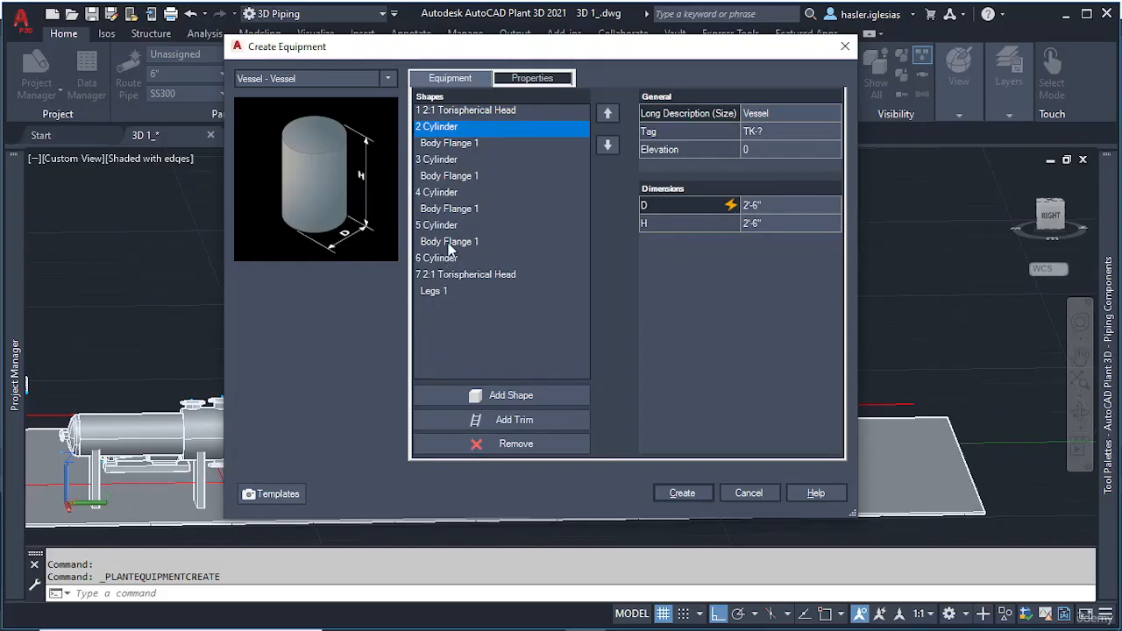
{"action": "left_click", "coordinate": [682, 494]}
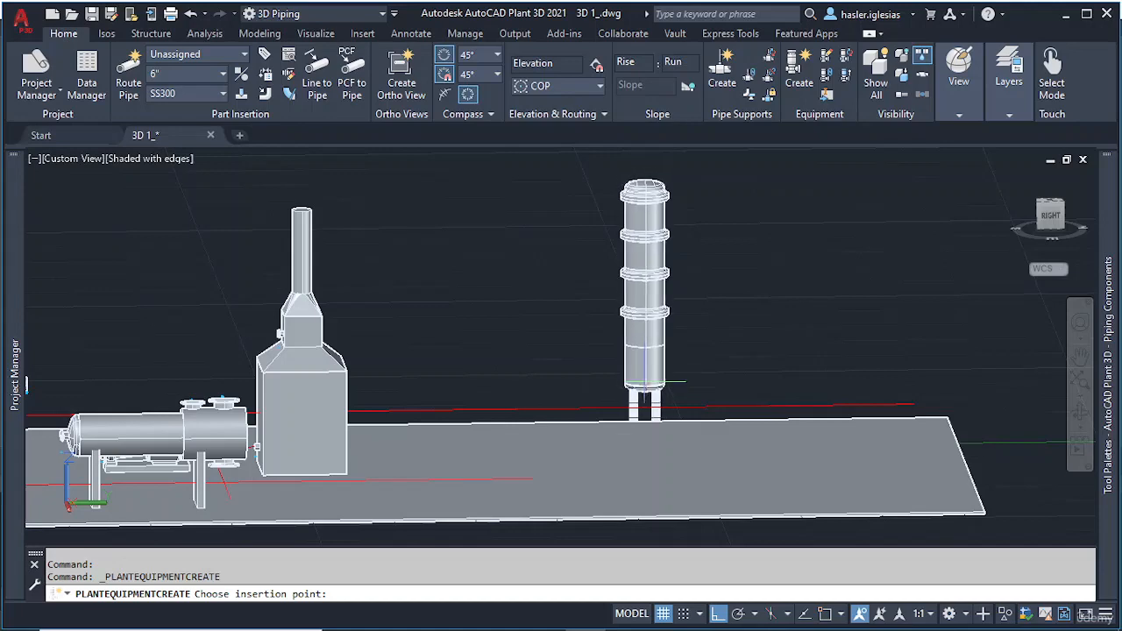
{"action": "key", "text": "Escape"}
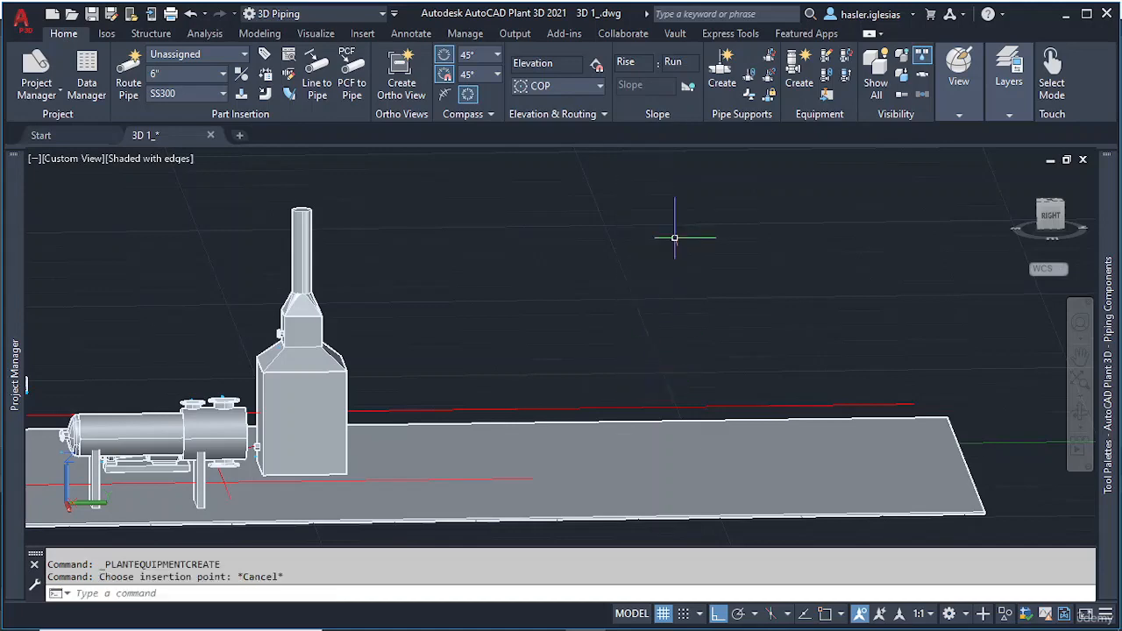
Step: Reopen the equipment definition of the vertical vessel
{"action": "left_click", "coordinate": [792, 65]}
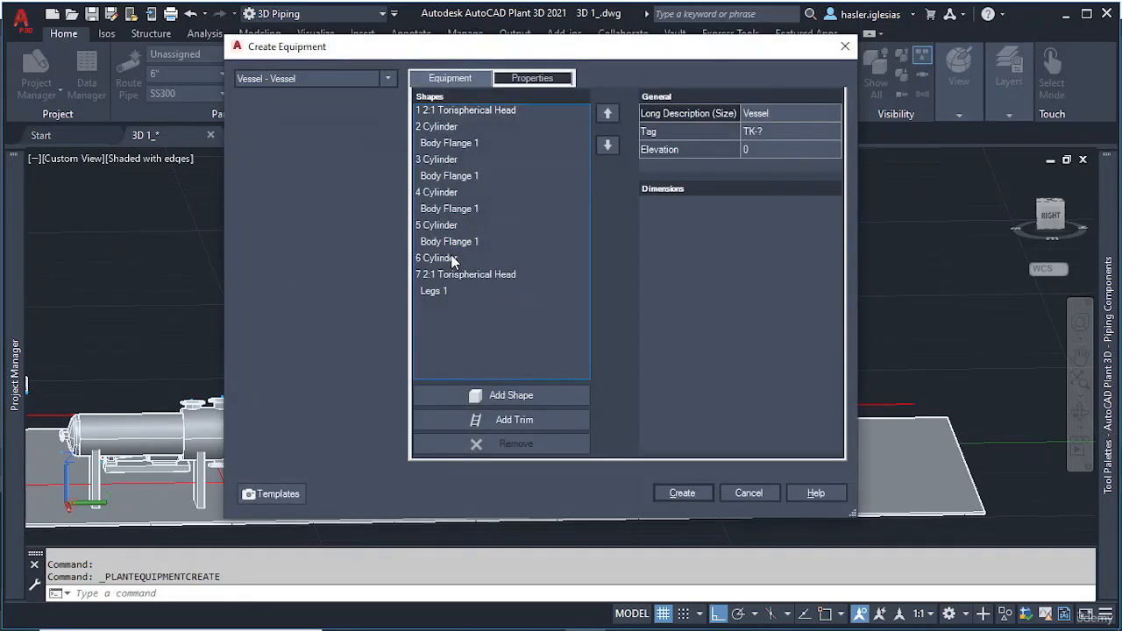
{"action": "left_click", "coordinate": [511, 399]}
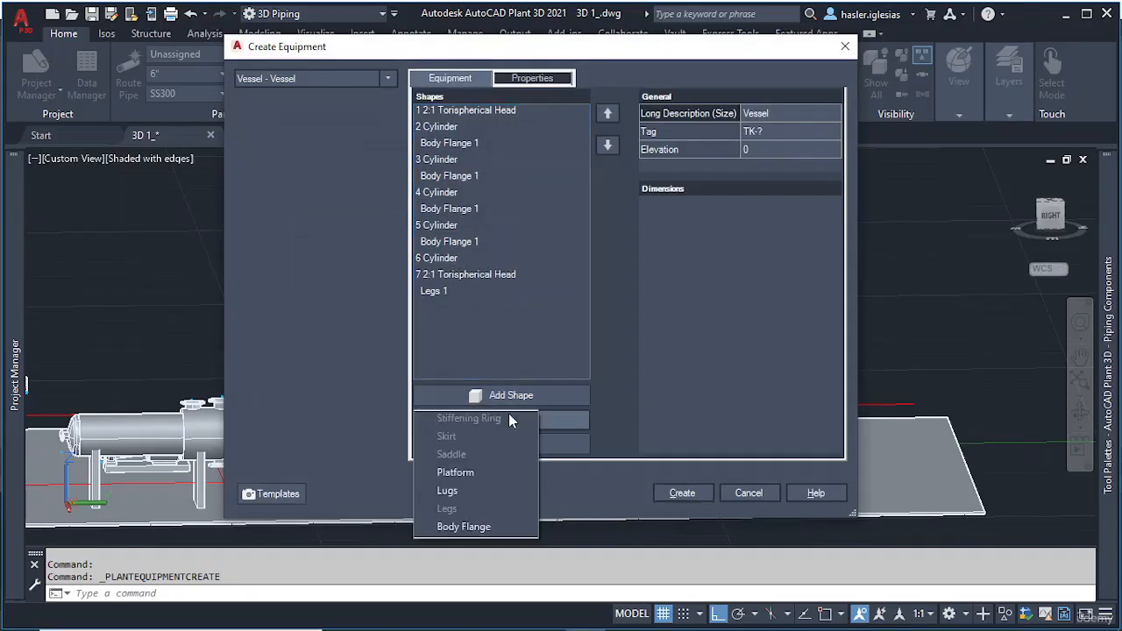
{"action": "left_click", "coordinate": [464, 527]}
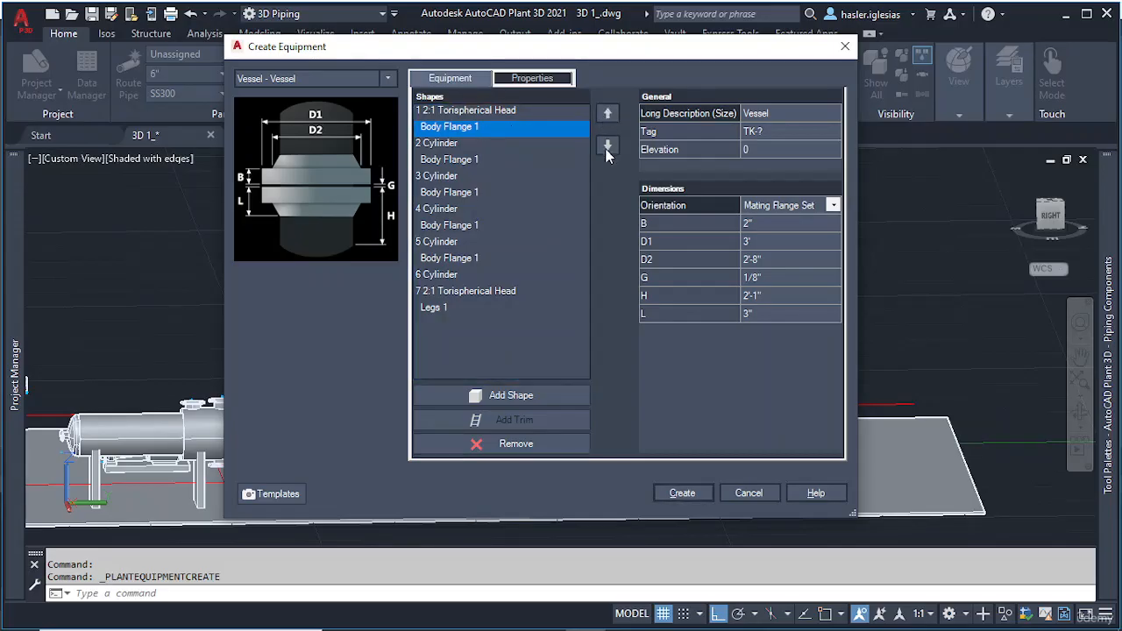
{"action": "left_click", "coordinate": [497, 210]}
{"action": "left_click", "coordinate": [500, 192]}
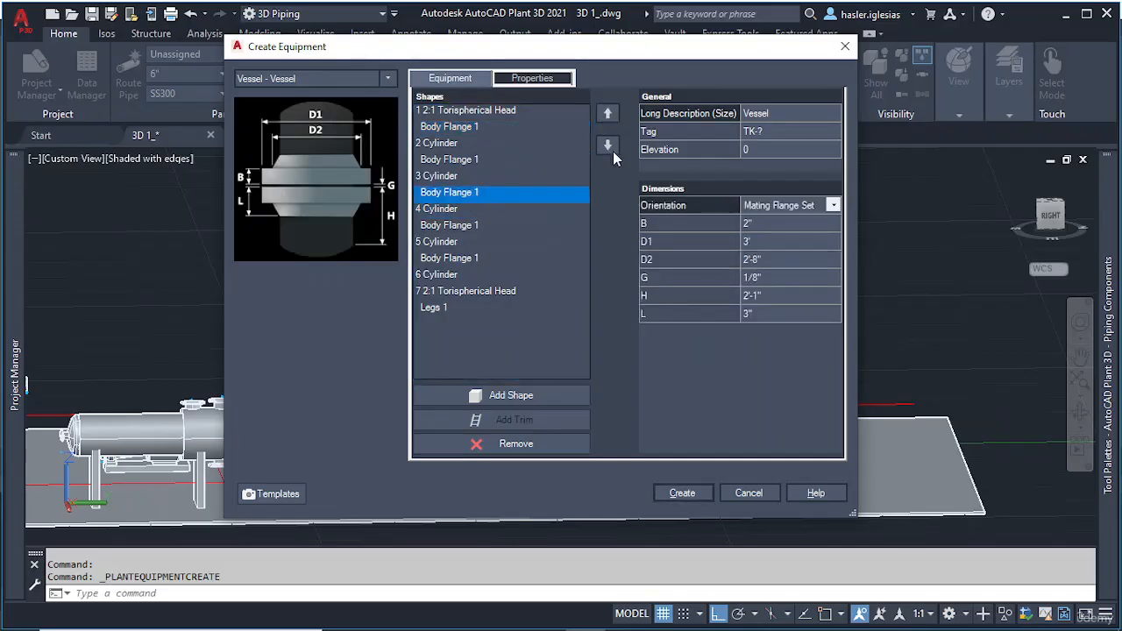
{"action": "left_click", "coordinate": [497, 129]}
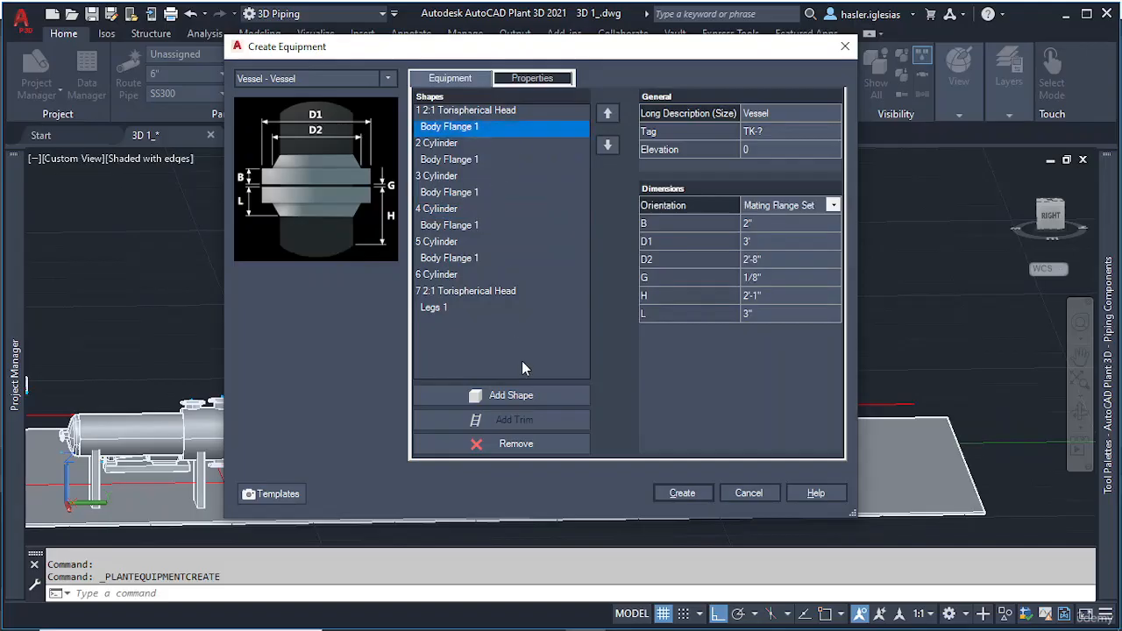
{"action": "left_click", "coordinate": [510, 444]}
Step: Add a body flange trim to the vessel's cylinder 6
{"action": "left_click", "coordinate": [445, 249]}
{"action": "left_click", "coordinate": [439, 258]}
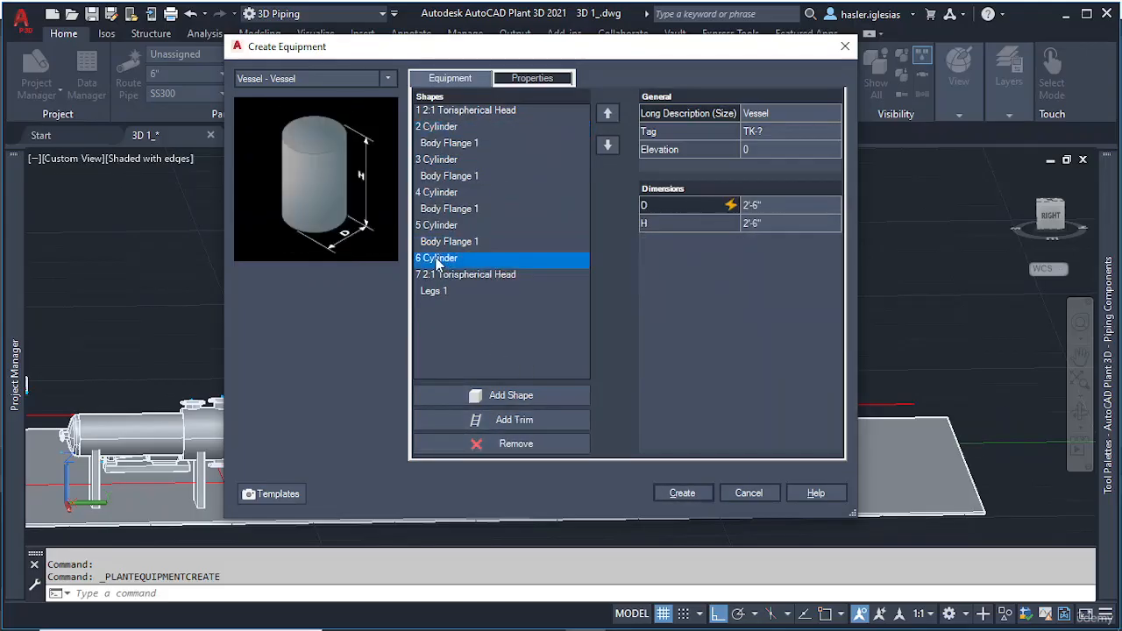
{"action": "left_click", "coordinate": [530, 397]}
{"action": "left_click", "coordinate": [491, 527]}
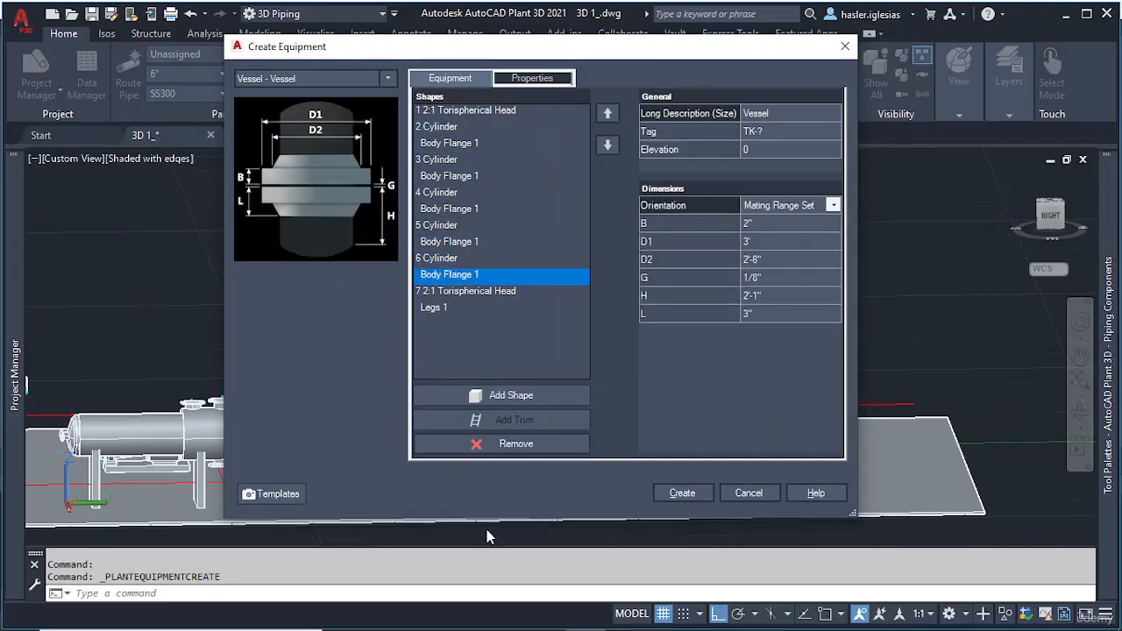
Step: Create the vessel and place it on the slab, centred on the red line running past the furnace, and set its rotation
{"action": "left_click", "coordinate": [683, 494]}
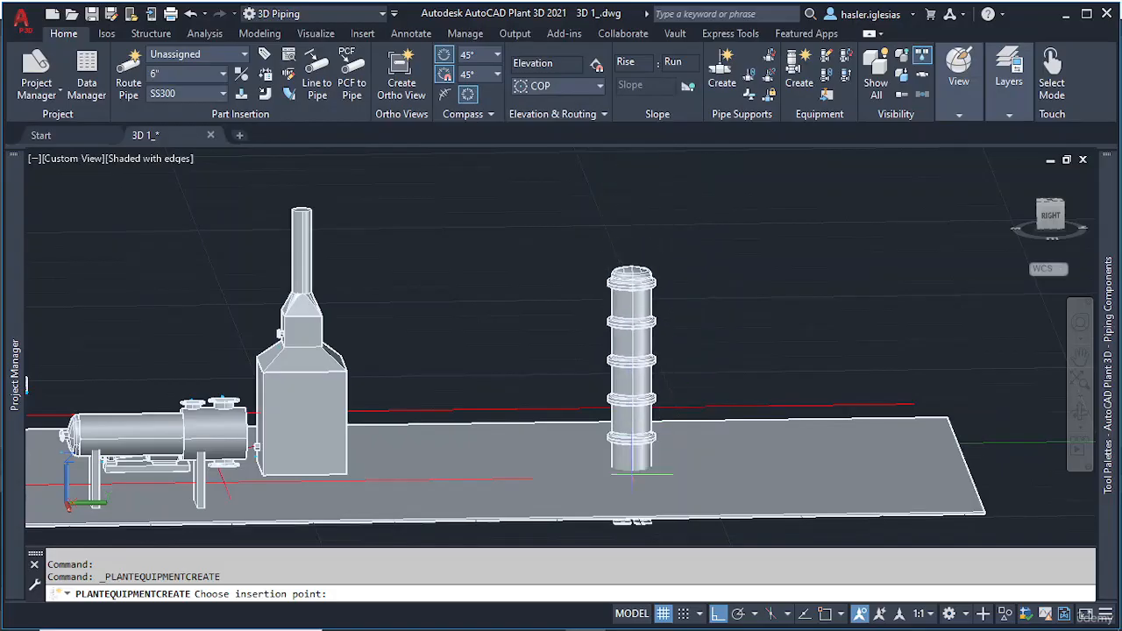
{"action": "middle_click_drag", "start_coordinate": [639, 476], "coordinate": [626, 427]}
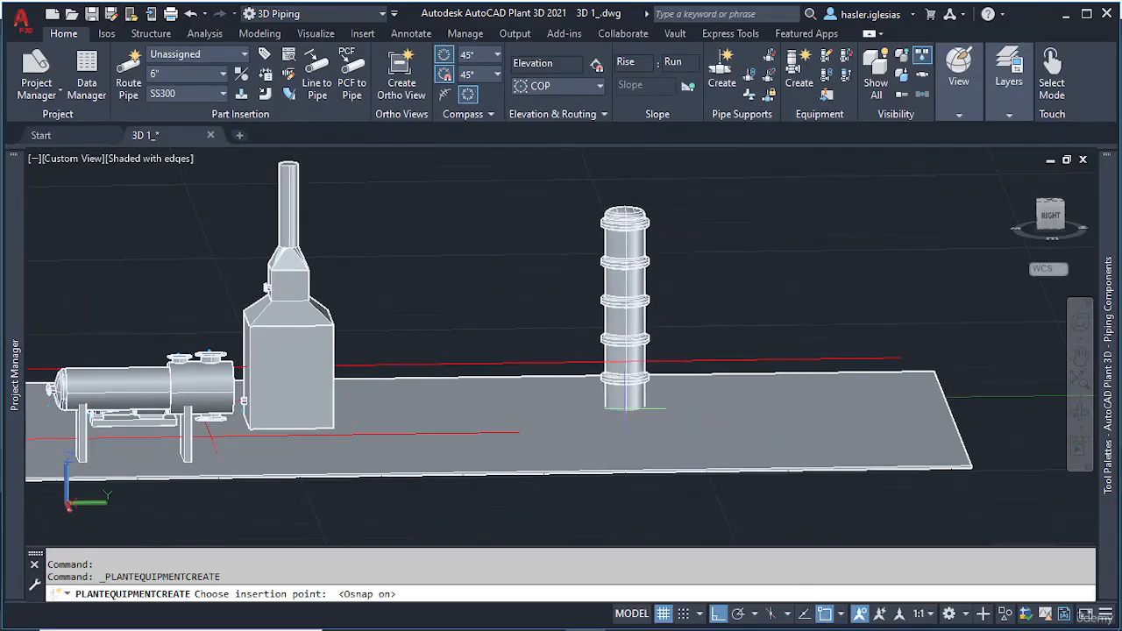
{"action": "middle_click_drag", "start_coordinate": [581, 376], "coordinate": [576, 435], "text": "shift"}
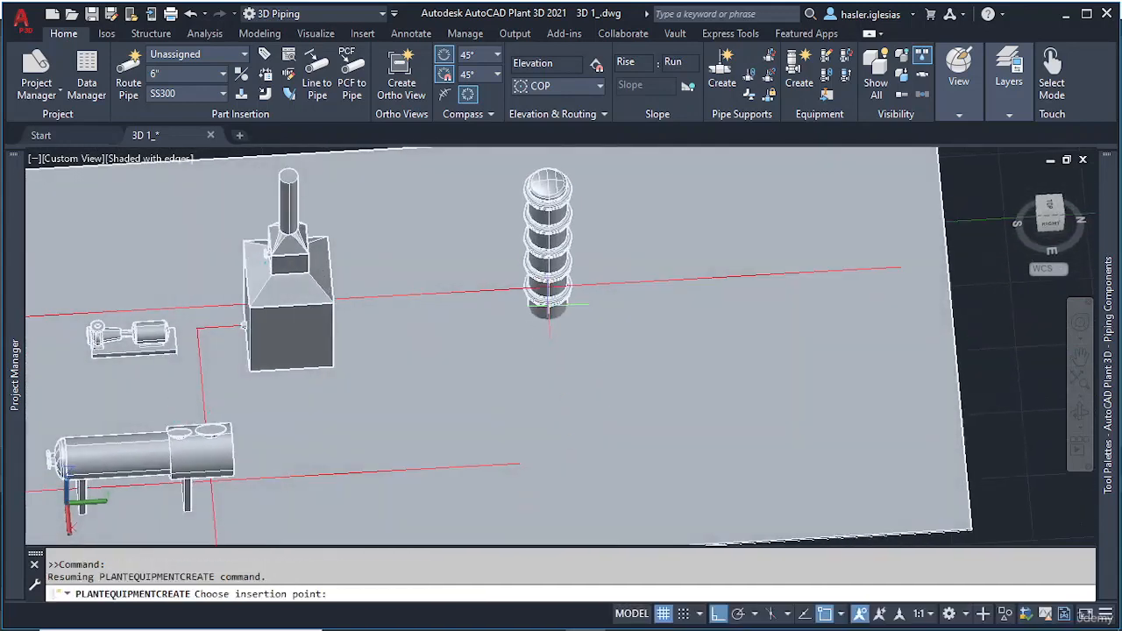
{"action": "middle_click_drag", "start_coordinate": [548, 312], "coordinate": [550, 390], "text": "shift"}
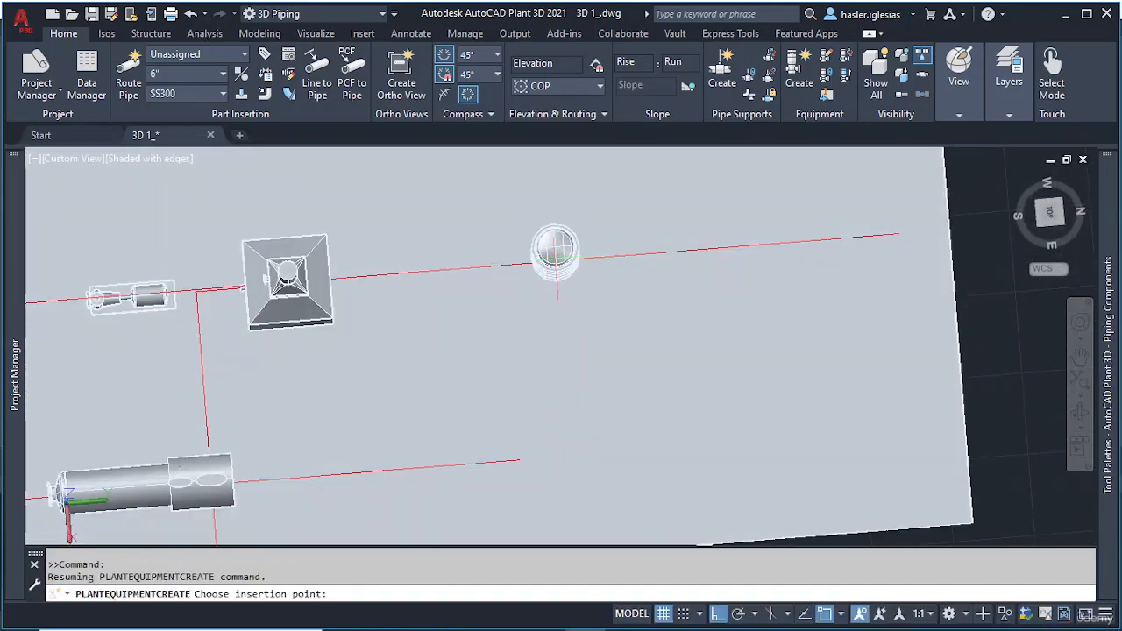
{"action": "left_click", "coordinate": [518, 264]}
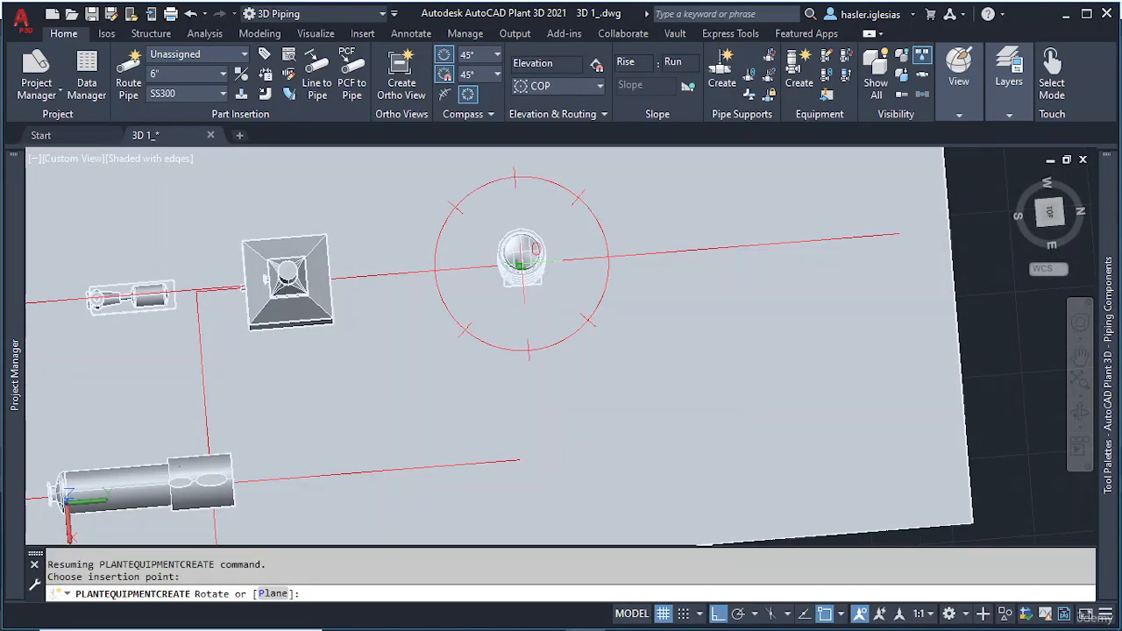
{"action": "left_click", "coordinate": [441, 290]}
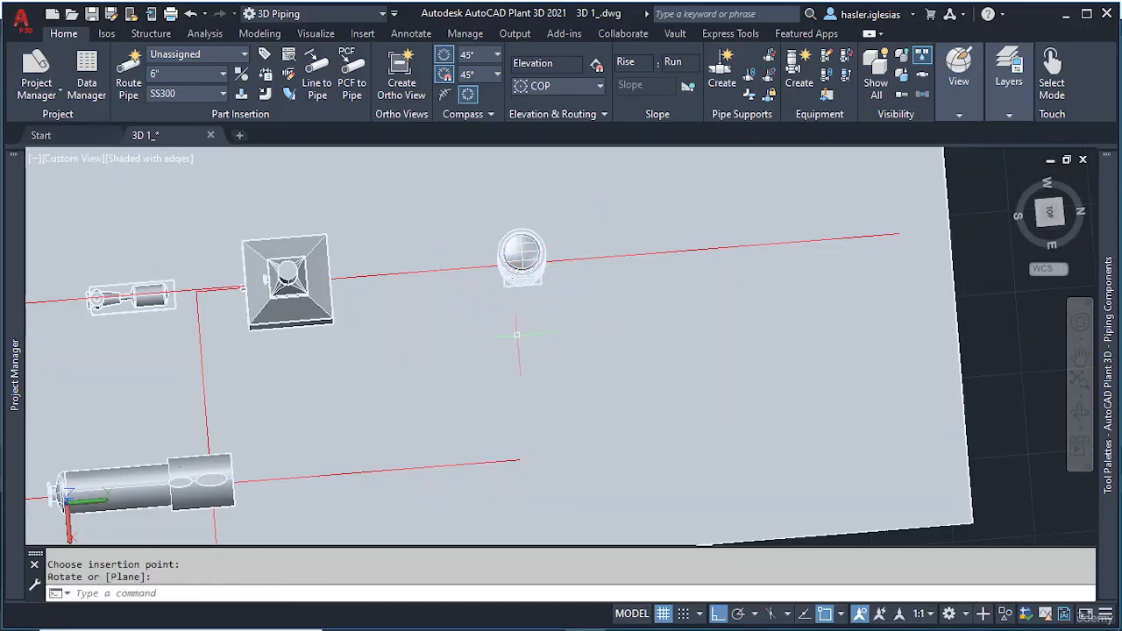
{"action": "key", "text": "Escape"}
Step: Scale the new vessel up freehand from a base point on its shell until it is far taller than the furnace stack
{"action": "middle_click_drag", "start_coordinate": [561, 385], "coordinate": [543, 254], "text": "shift"}
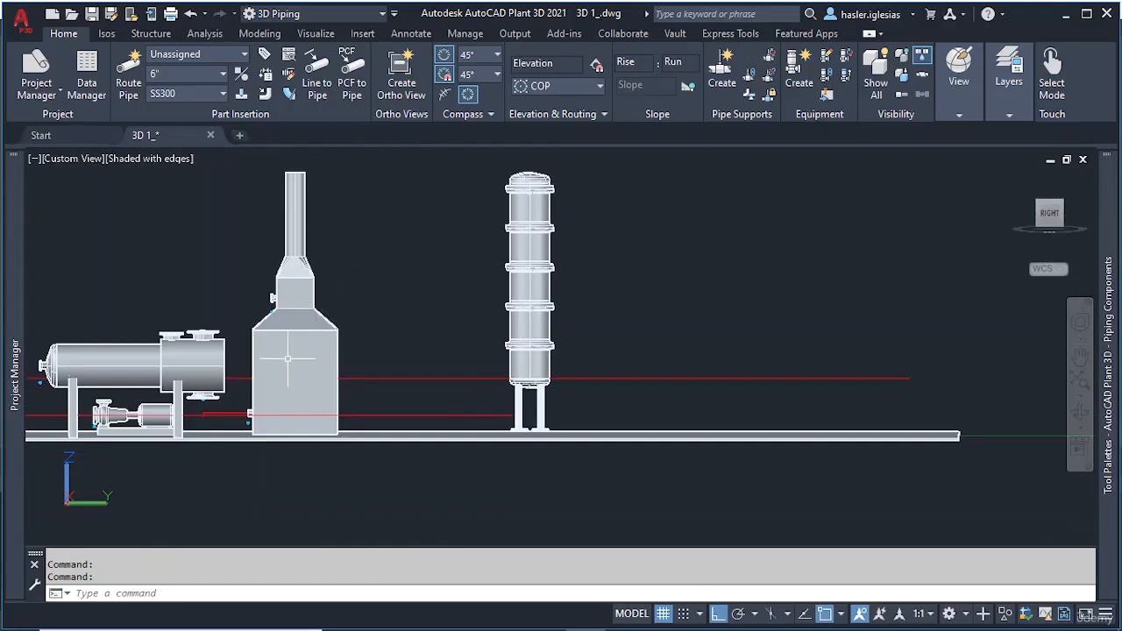
{"action": "scroll", "coordinate": [187, 382], "scroll_direction": "down", "scroll_amount": 2}
{"action": "left_click", "coordinate": [402, 276]}
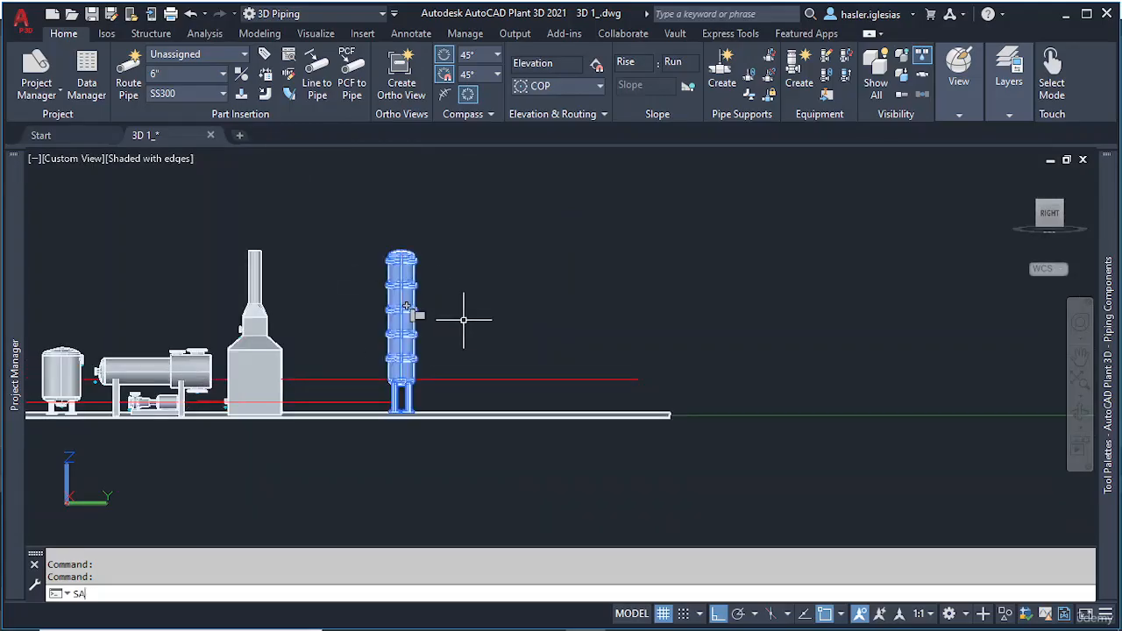
{"action": "type", "text": "SCALE"}
{"action": "key", "text": "Return"}
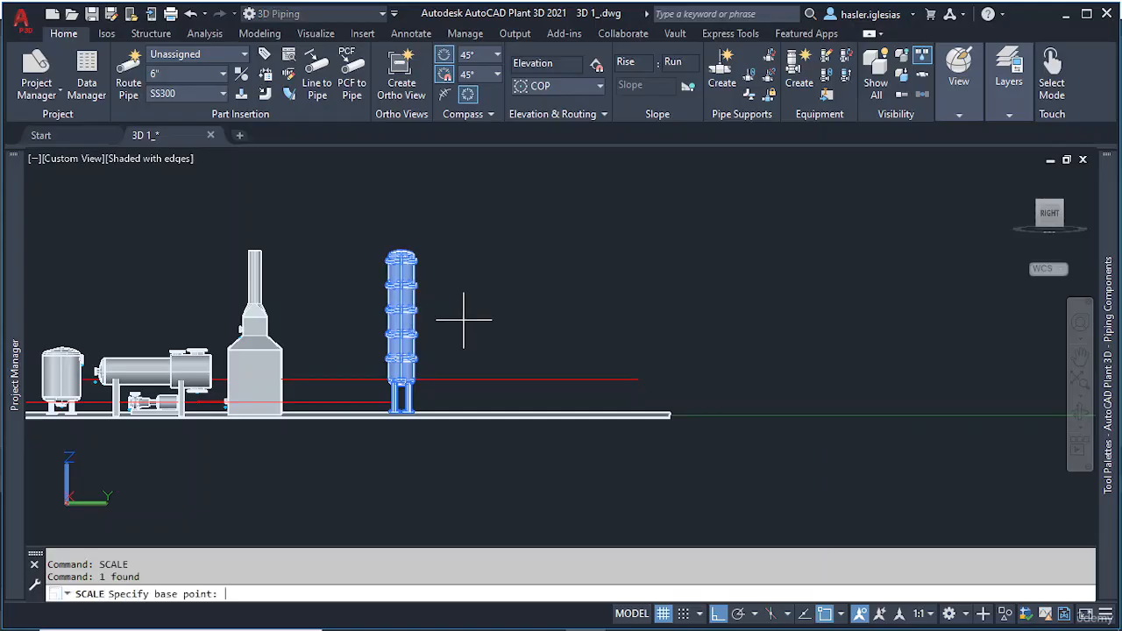
{"action": "left_click", "coordinate": [402, 334]}
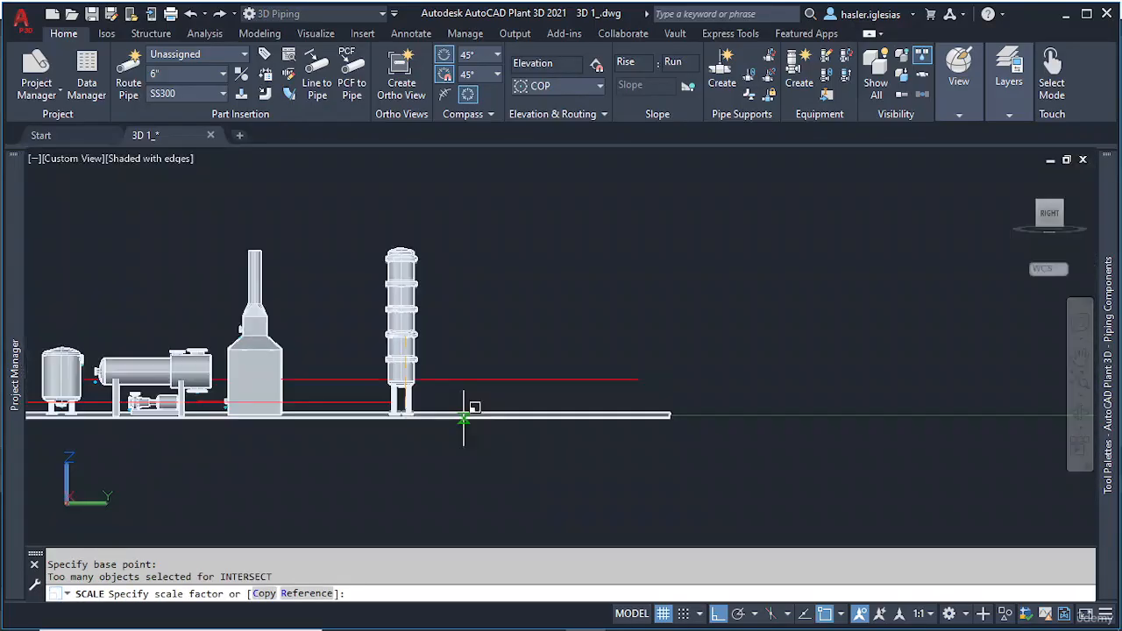
{"action": "scroll", "coordinate": [464, 418], "scroll_direction": "down", "scroll_amount": 5}
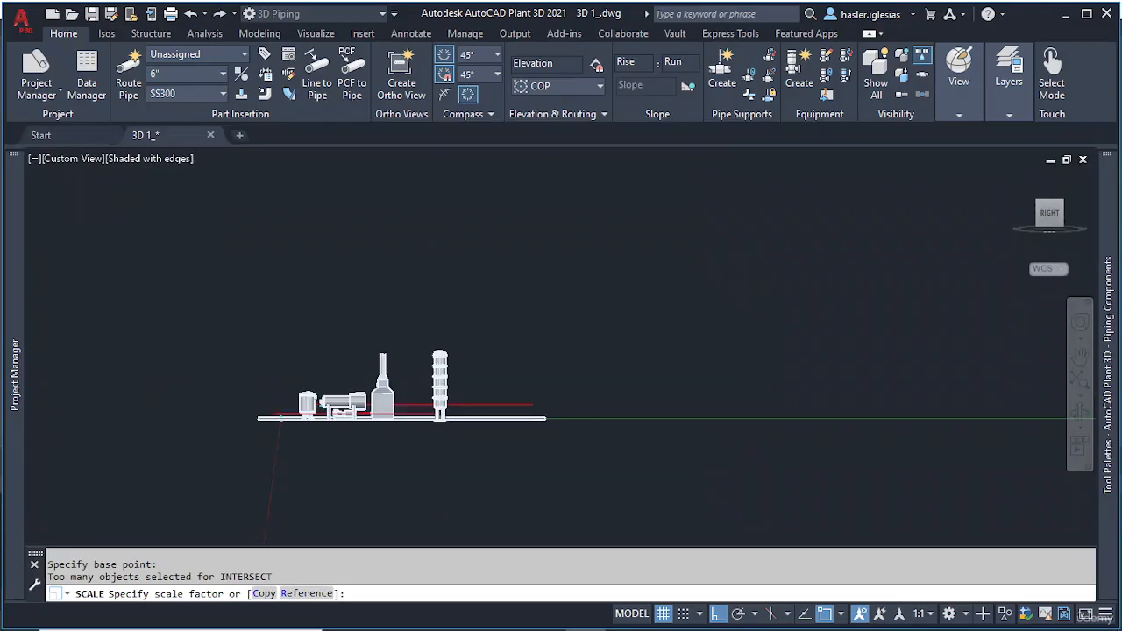
{"action": "left_click", "coordinate": [489, 458]}
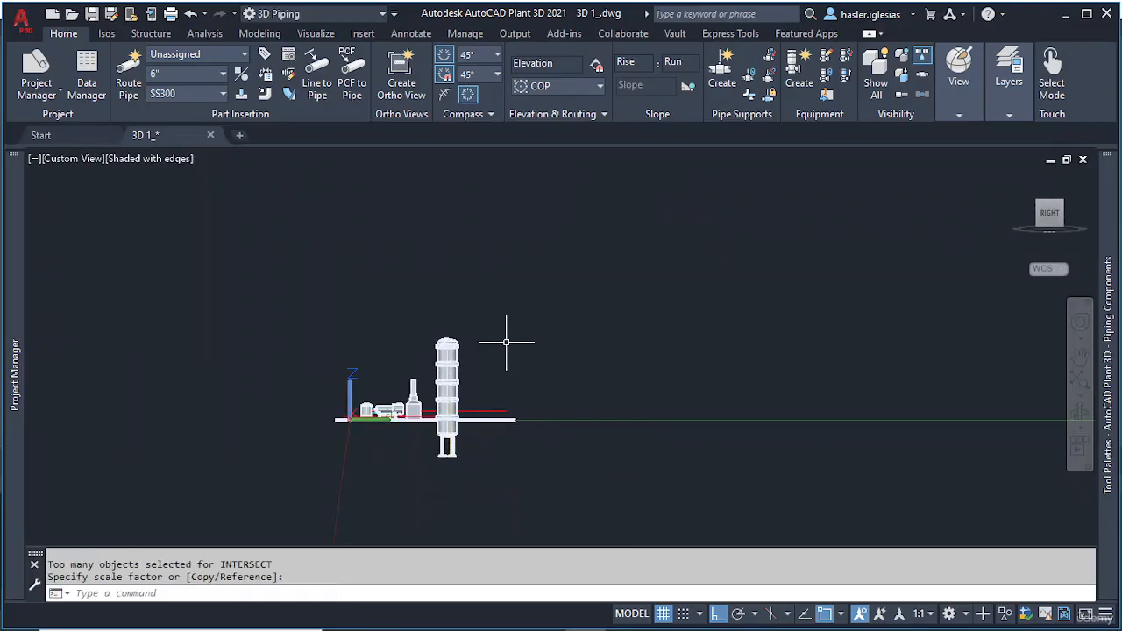
Step: Move the enlarged vessel back over the floor slab, beside the furnace
{"action": "mouse_move", "coordinate": [506, 341]}
{"action": "middle_mouse_down", "text": "shift"}
{"action": "mouse_move", "coordinate": [506, 389]}
{"action": "mouse_move", "coordinate": [506, 361]}
{"action": "middle_mouse_up", "text": "shift"}
{"action": "scroll", "coordinate": [506, 362], "scroll_direction": "down", "scroll_amount": 6}
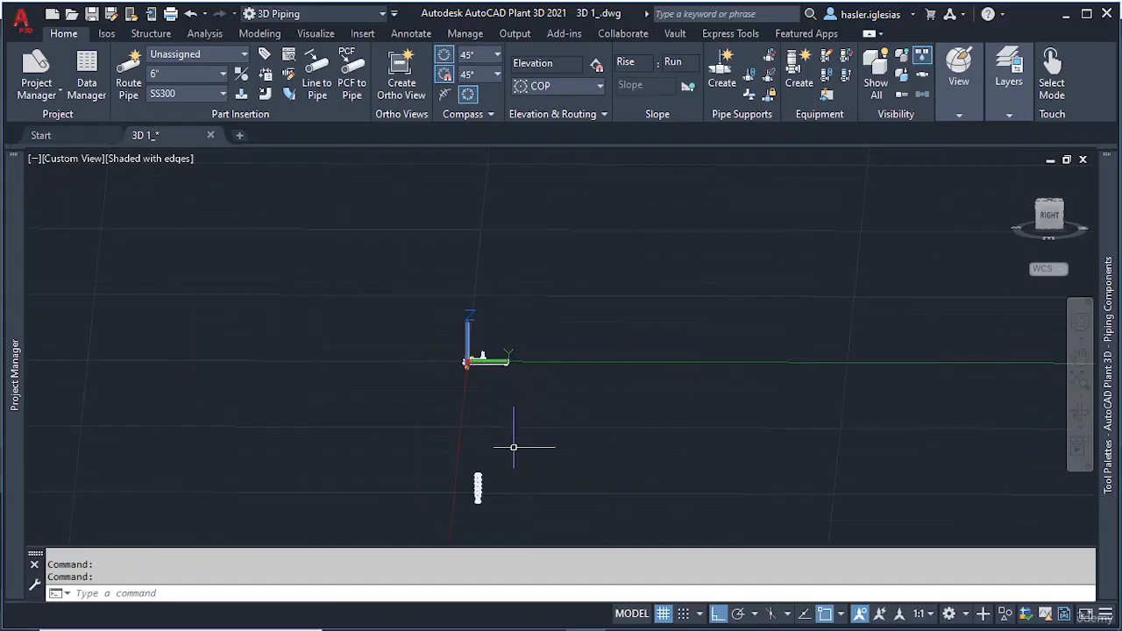
{"action": "scroll", "coordinate": [512, 447], "scroll_direction": "up", "scroll_amount": 3}
{"action": "scroll", "coordinate": [512, 448], "scroll_direction": "down", "scroll_amount": 2}
{"action": "left_click", "coordinate": [436, 464]}
{"action": "left_click", "coordinate": [500, 534]}
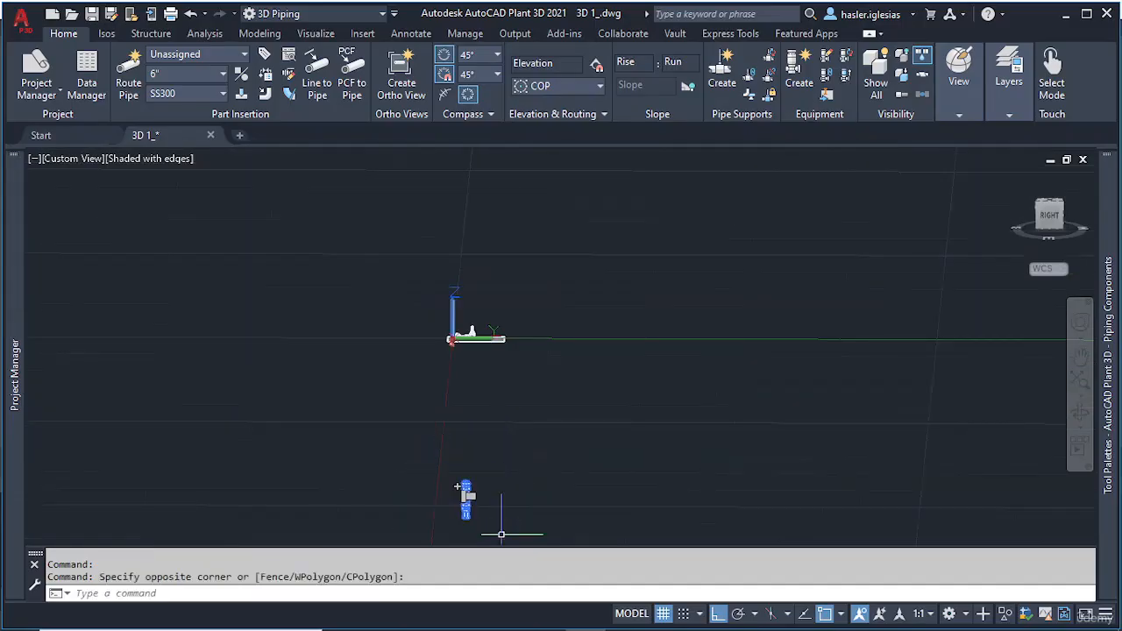
{"action": "type", "text": "MOVE"}
{"action": "key", "text": "Return"}
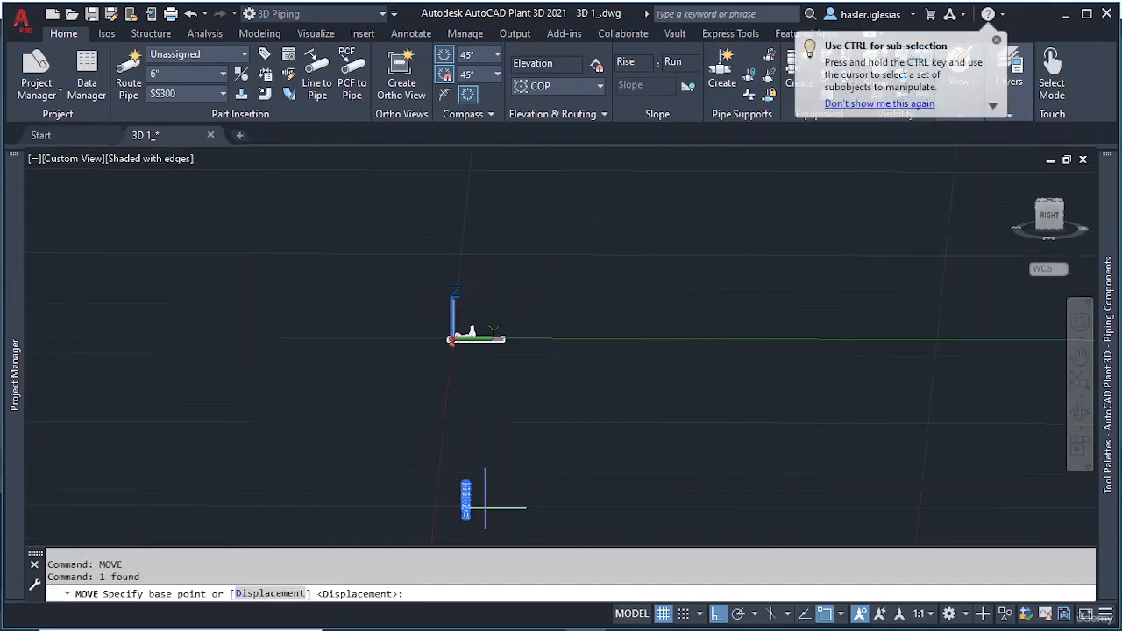
{"action": "left_click", "coordinate": [467, 487]}
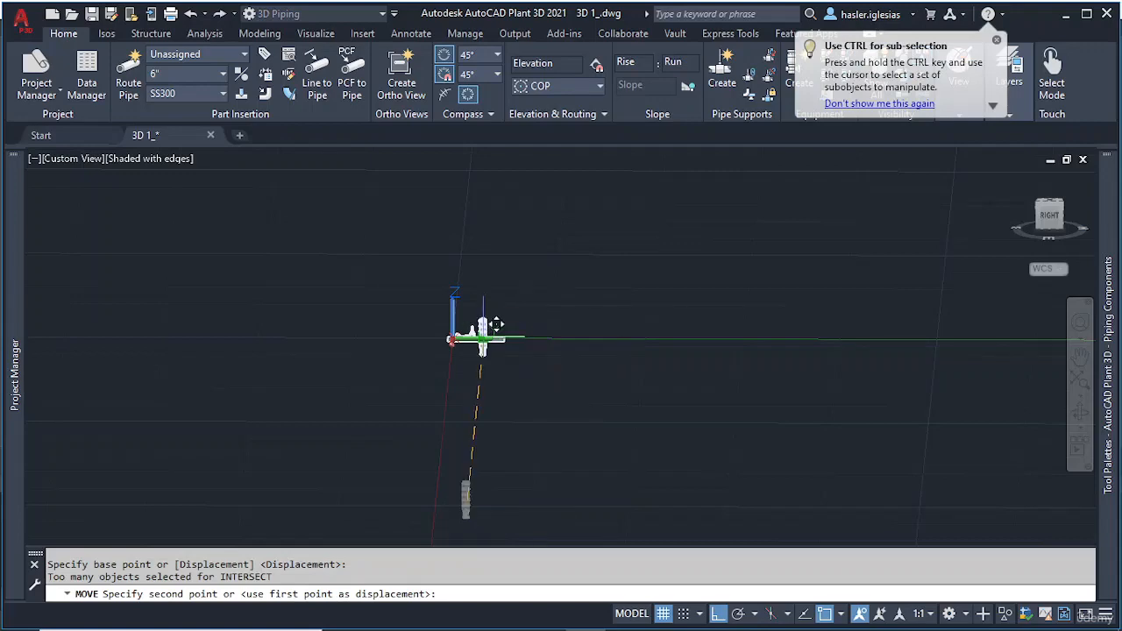
{"action": "left_click", "coordinate": [501, 316]}
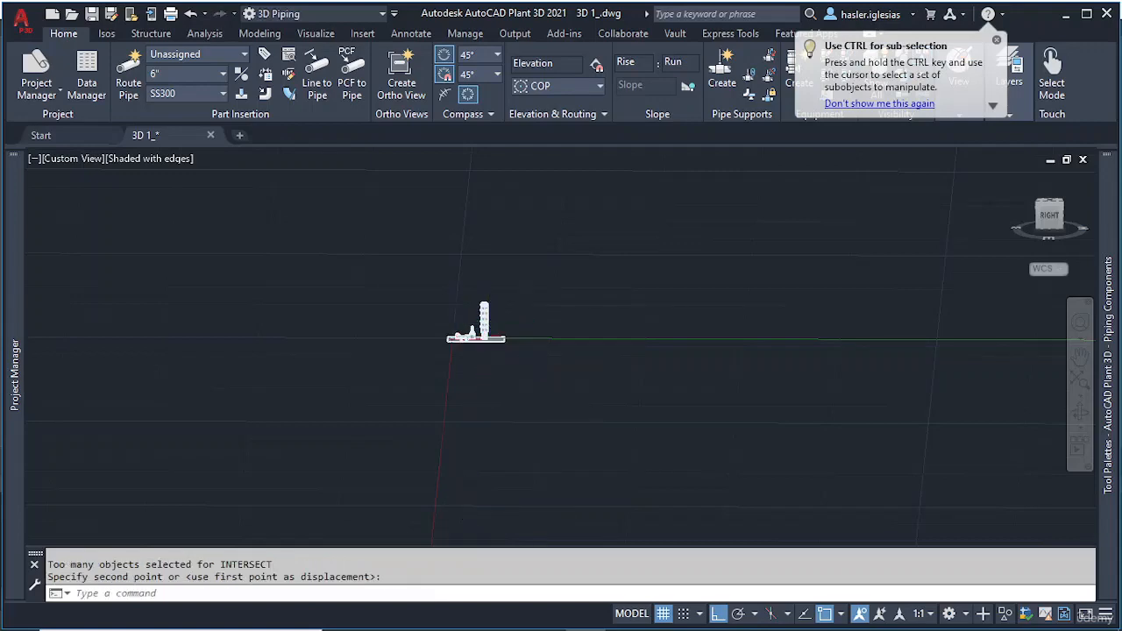
Step: Move the vessel straight down so the base plates of its legs rest on the slab's top surface
{"action": "scroll", "coordinate": [498, 350], "scroll_direction": "up", "scroll_amount": 5}
{"action": "scroll", "coordinate": [478, 279], "scroll_direction": "up", "scroll_amount": 8}
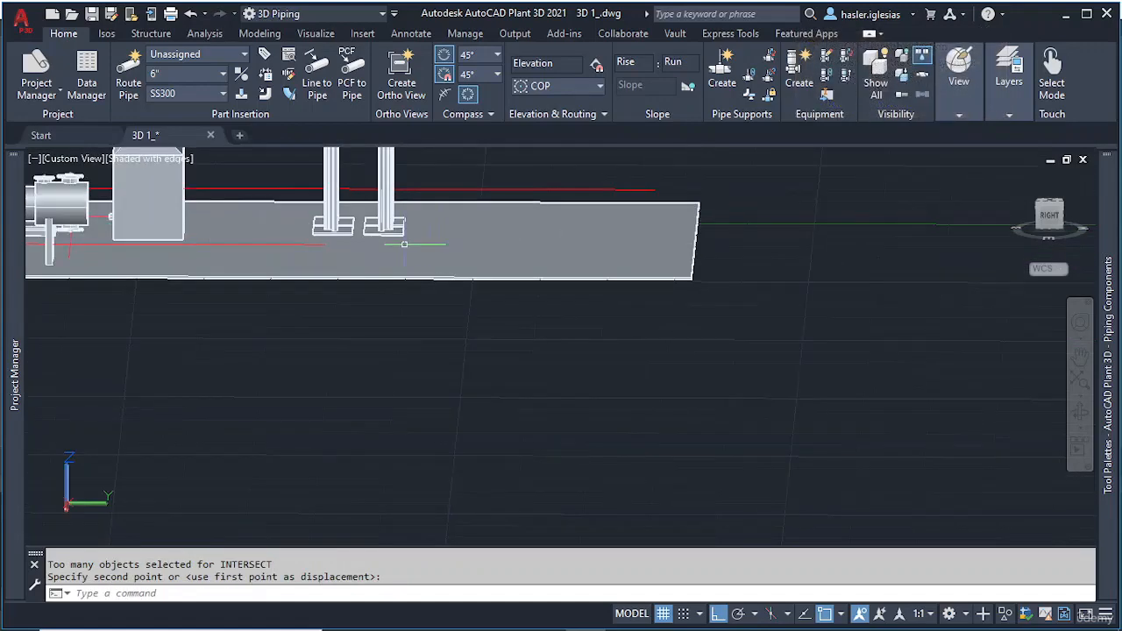
{"action": "mouse_move", "coordinate": [405, 243]}
{"action": "middle_mouse_down", "text": "shift"}
{"action": "mouse_move", "coordinate": [396, 258]}
{"action": "mouse_move", "coordinate": [408, 243]}
{"action": "mouse_move", "coordinate": [393, 226]}
{"action": "middle_mouse_up", "text": "shift"}
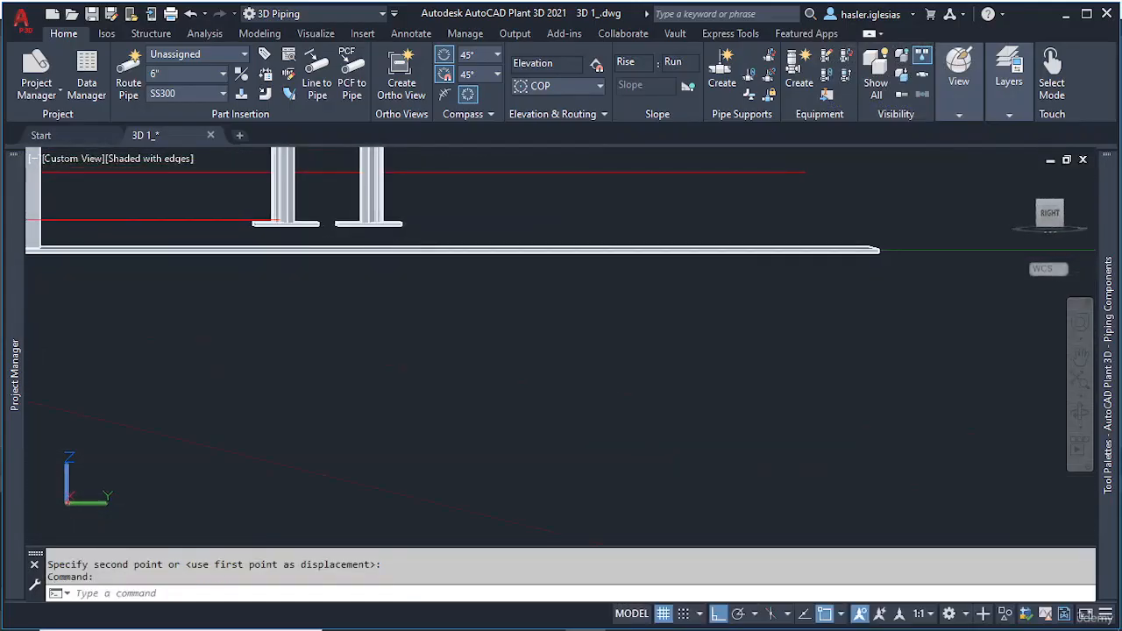
{"action": "left_click", "coordinate": [385, 207]}
{"action": "left_click", "coordinate": [379, 205]}
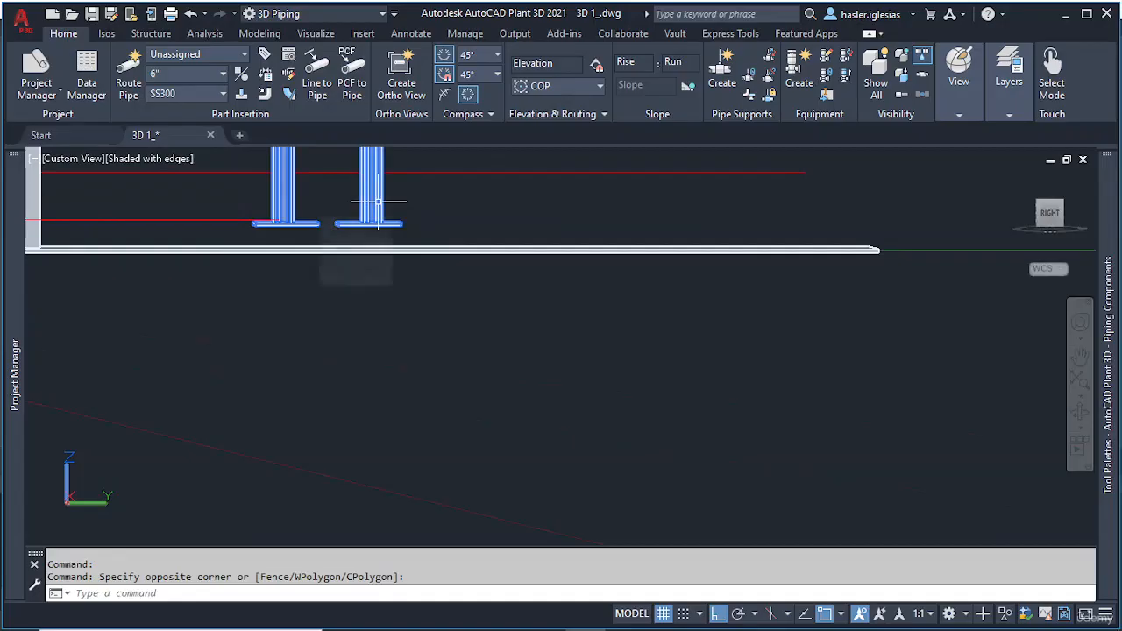
{"action": "type", "text": "m"}
{"action": "key", "text": "Return"}
{"action": "key", "text": "Return"}
{"action": "left_click", "coordinate": [386, 189]}
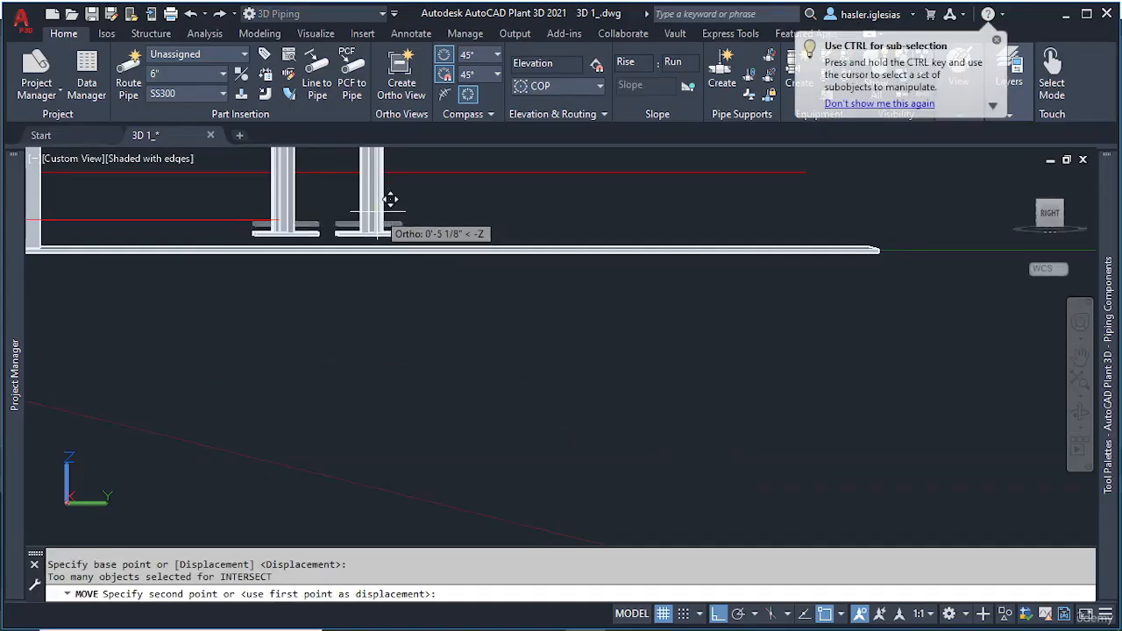
{"action": "key", "text": "Escape"}
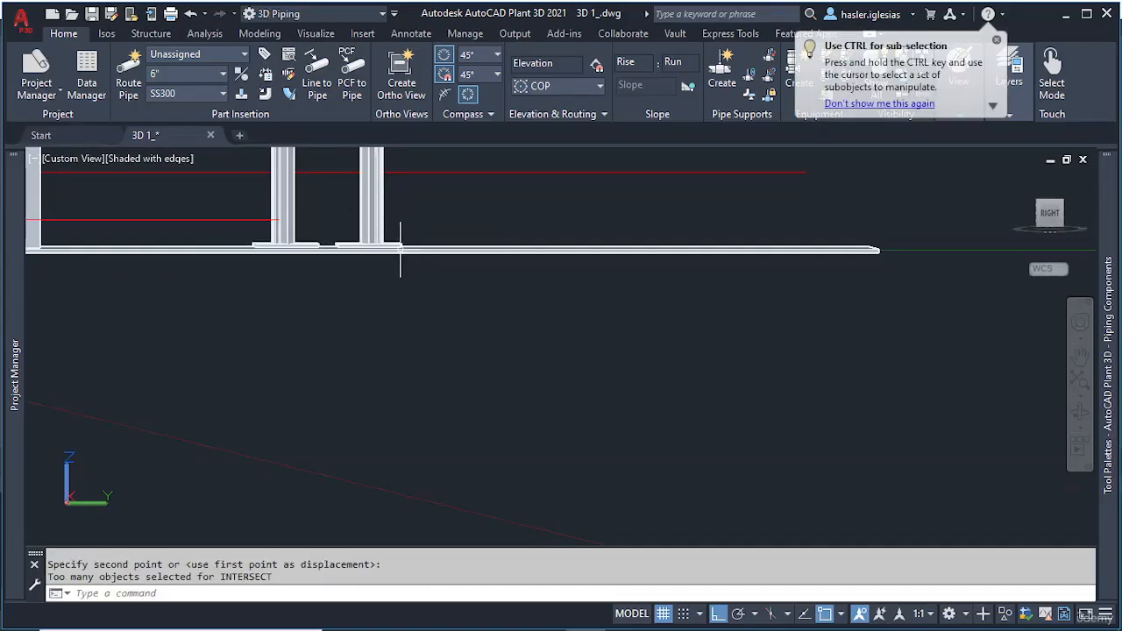
{"action": "scroll", "coordinate": [367, 201], "scroll_direction": "down", "scroll_amount": 5}
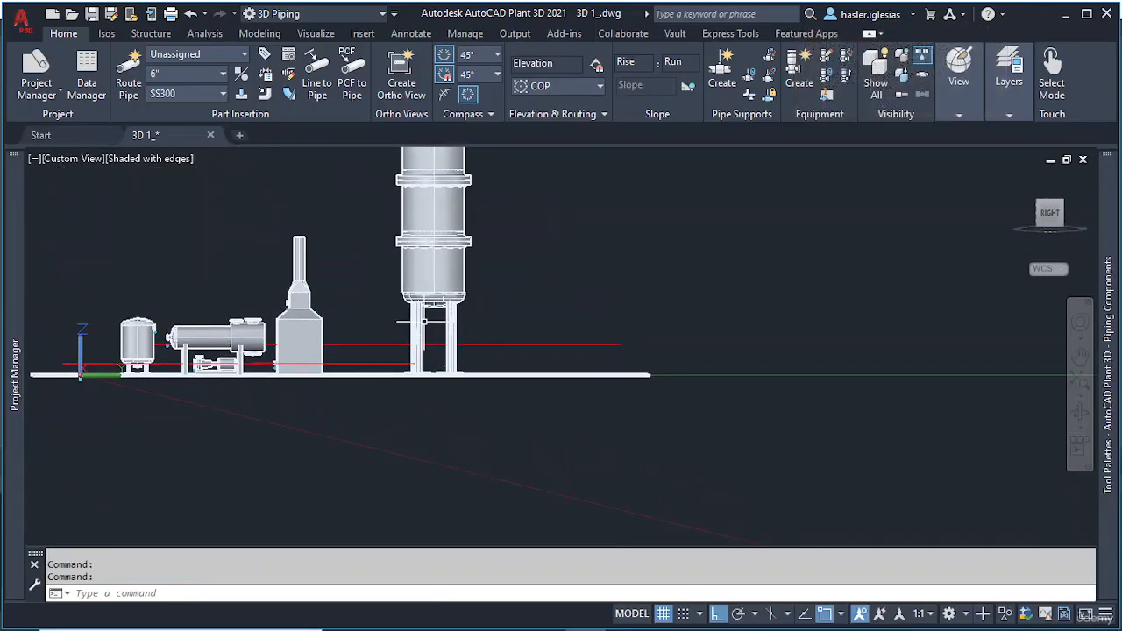
{"action": "mouse_move", "coordinate": [423, 322]}
{"action": "middle_mouse_down", "text": "shift"}
{"action": "mouse_move", "coordinate": [476, 325]}
{"action": "mouse_move", "coordinate": [437, 326]}
{"action": "middle_mouse_up", "text": "shift"}
{"action": "scroll", "coordinate": [425, 250], "scroll_direction": "down", "scroll_amount": 2}
{"action": "middle_click_drag", "start_coordinate": [429, 243], "coordinate": [459, 463], "text": "shift"}
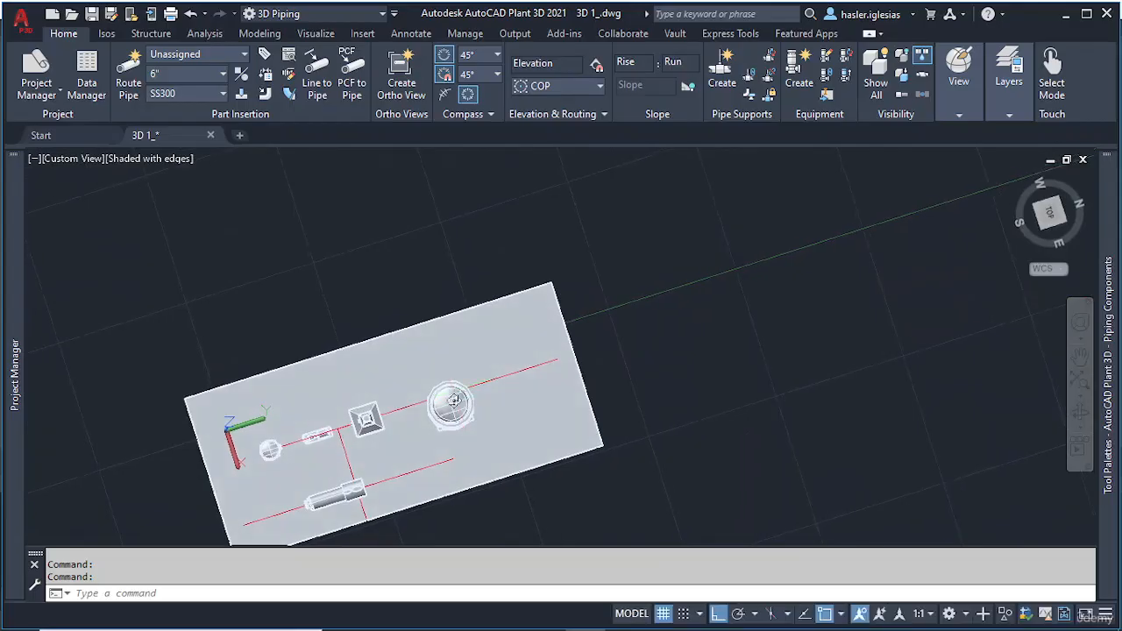
{"action": "middle_click_drag", "start_coordinate": [454, 398], "coordinate": [460, 393], "text": "shift"}
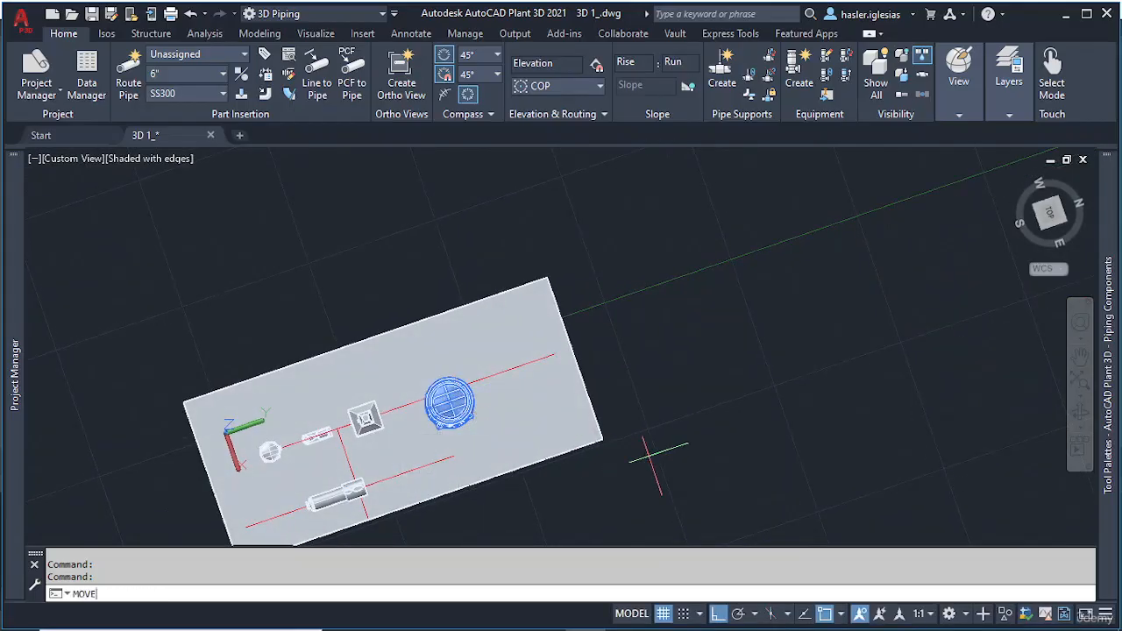
{"action": "key", "text": "Return"}
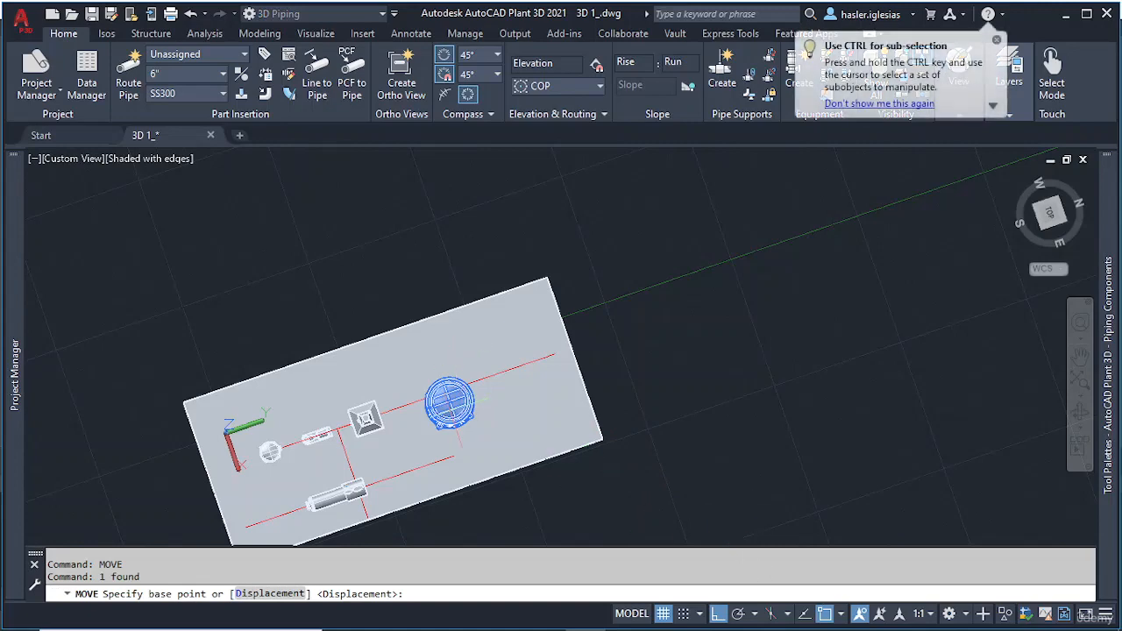
{"action": "scroll", "coordinate": [450, 399], "scroll_direction": "up", "scroll_amount": 9}
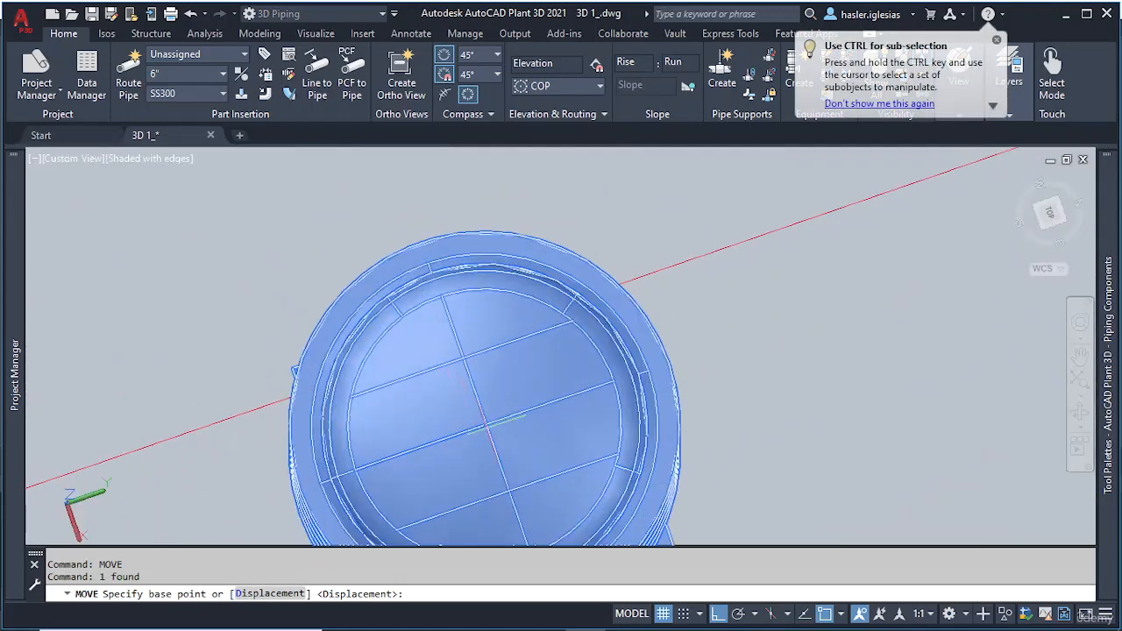
{"action": "key", "text": "Escape"}
{"action": "scroll", "coordinate": [495, 412], "scroll_direction": "down", "scroll_amount": 8}
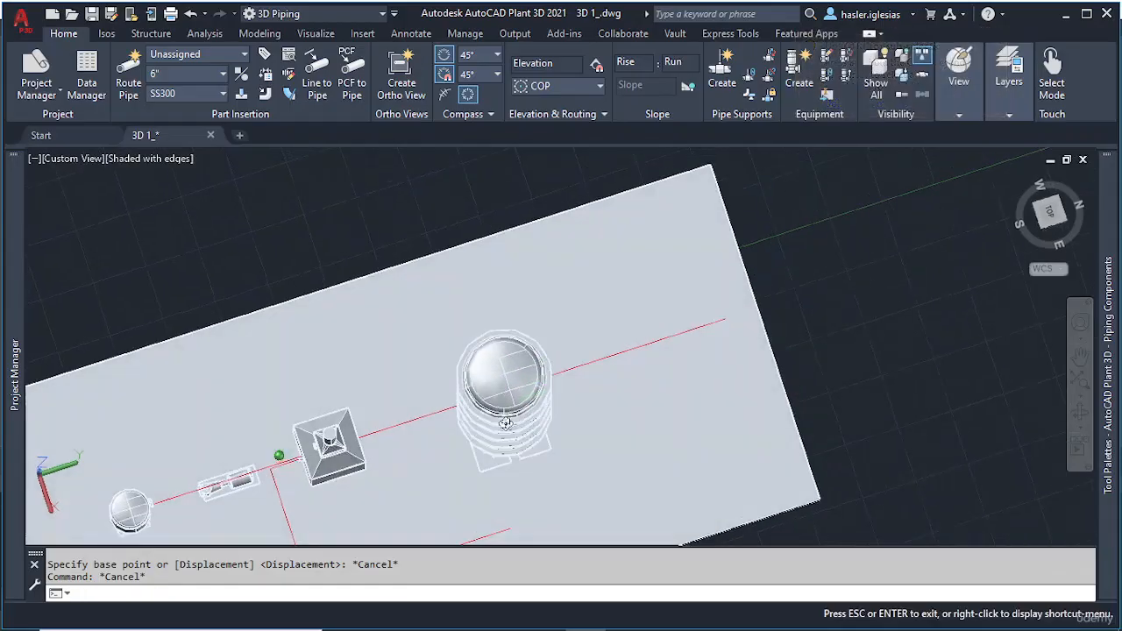
Step: Add a radial 4" flanged RF class 300 nozzle to the tall vessel's shell at a height of 8'-4"
{"action": "middle_click_drag", "start_coordinate": [506, 423], "coordinate": [469, 399], "text": "shift"}
{"action": "scroll", "coordinate": [505, 521], "scroll_direction": "down", "scroll_amount": 2}
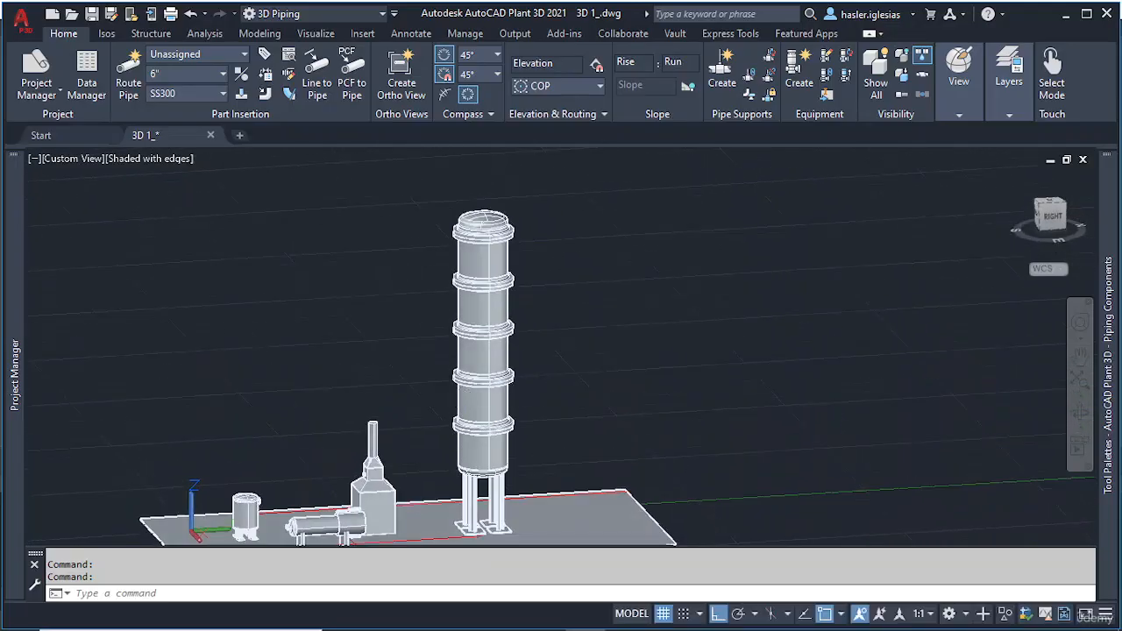
{"action": "left_click", "coordinate": [473, 357]}
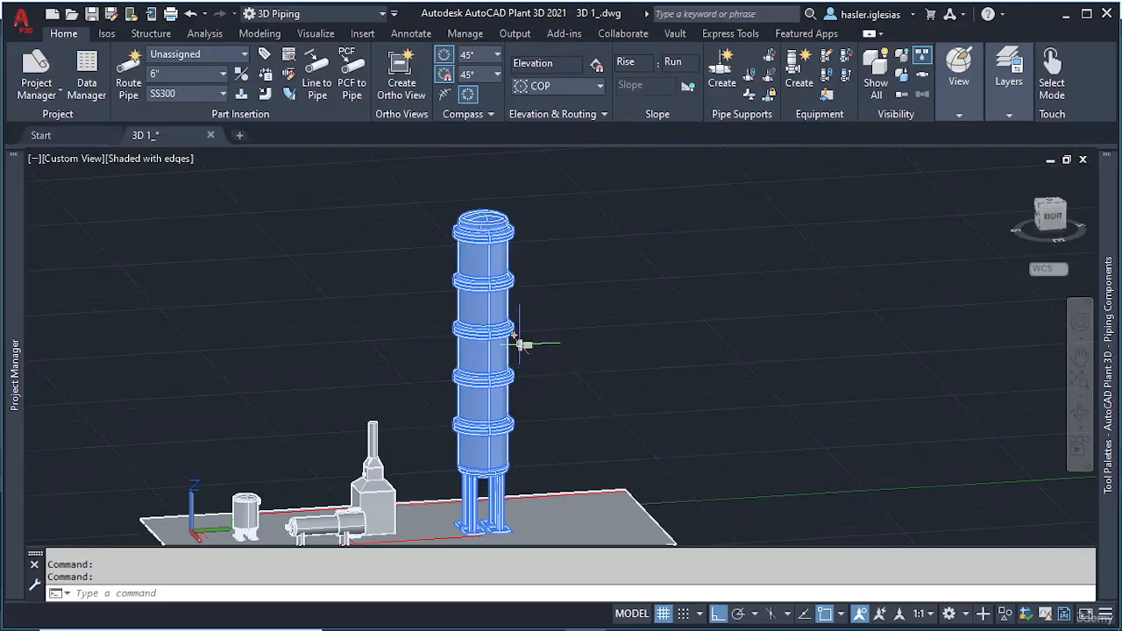
{"action": "left_click", "coordinate": [525, 345]}
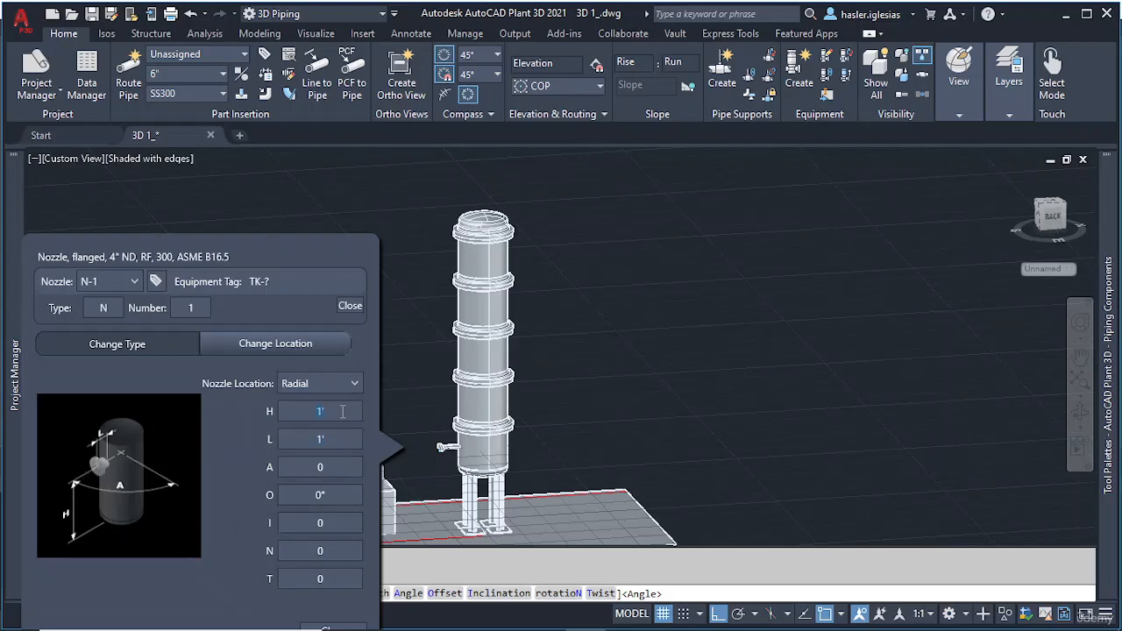
{"action": "key", "text": "Return"}
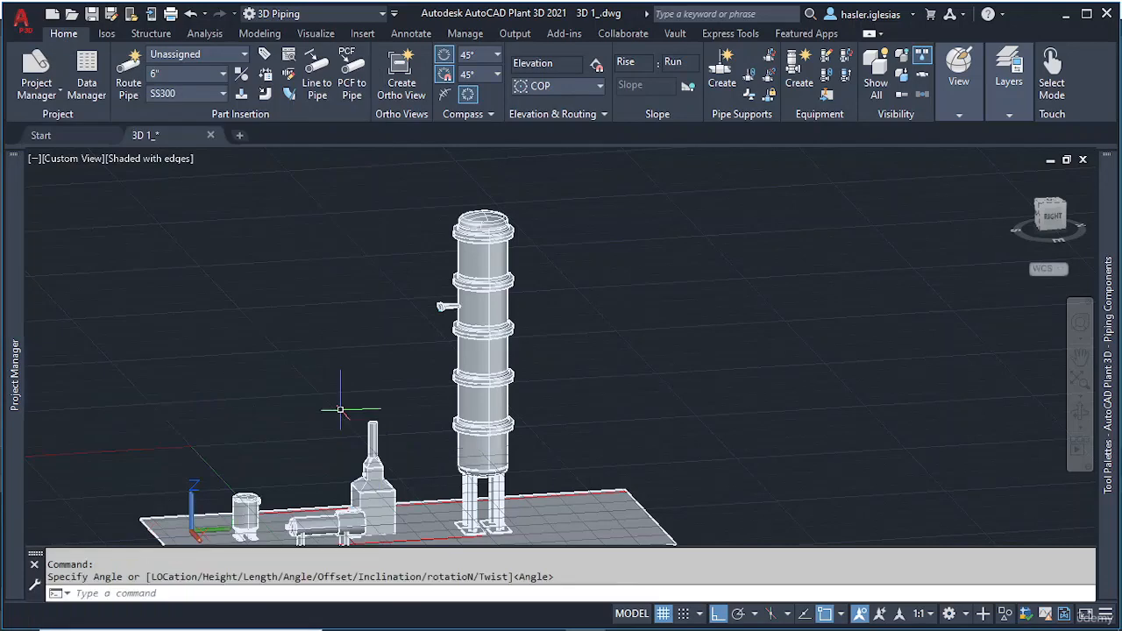
{"action": "key", "text": "Return"}
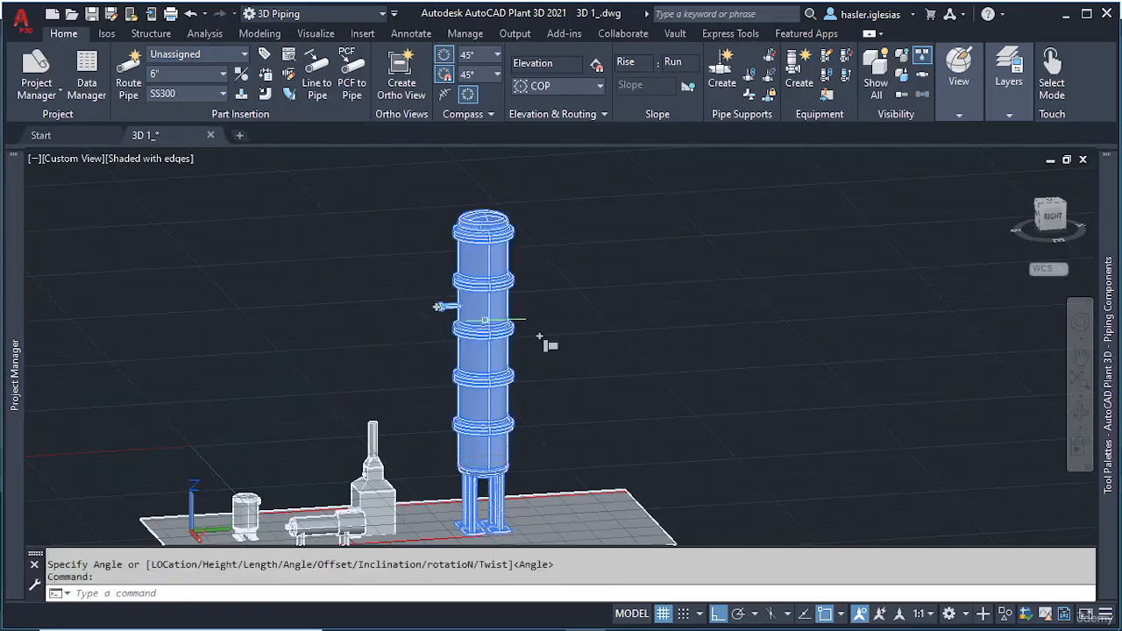
{"action": "right_click", "coordinate": [443, 309]}
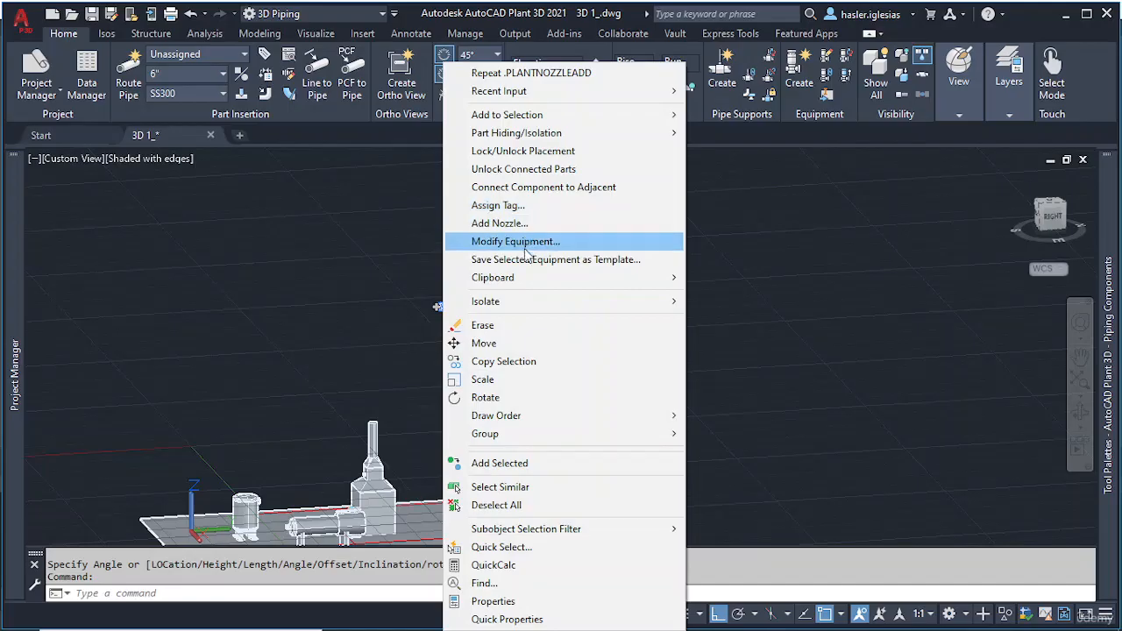
{"action": "mouse_move", "coordinate": [534, 133]}
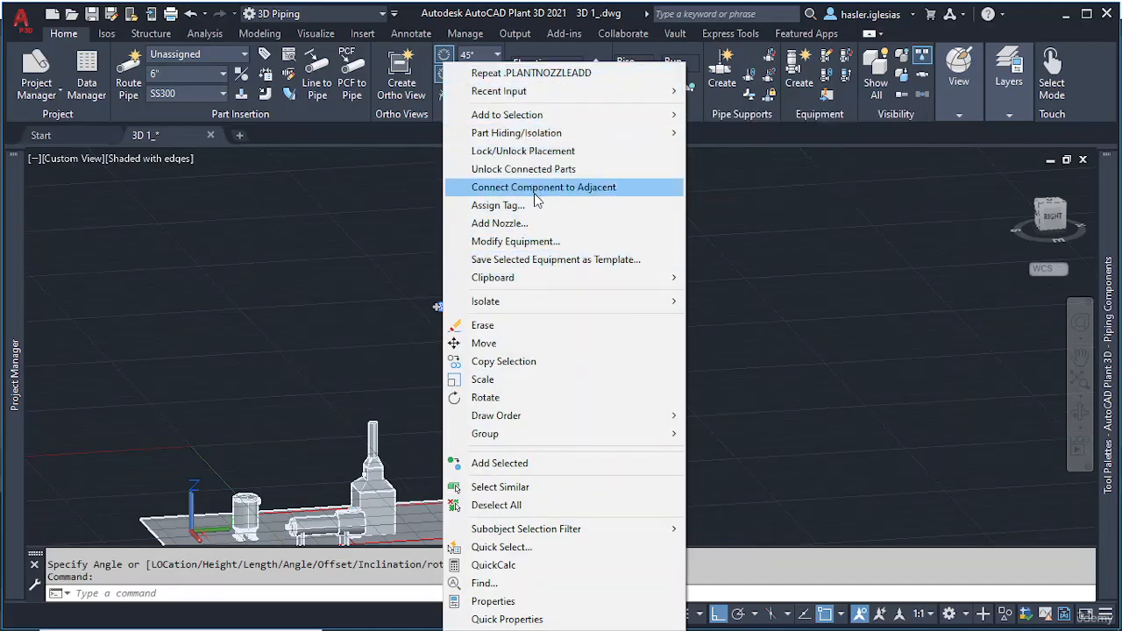
{"action": "left_click", "coordinate": [517, 242]}
{"action": "left_click", "coordinate": [761, 554]}
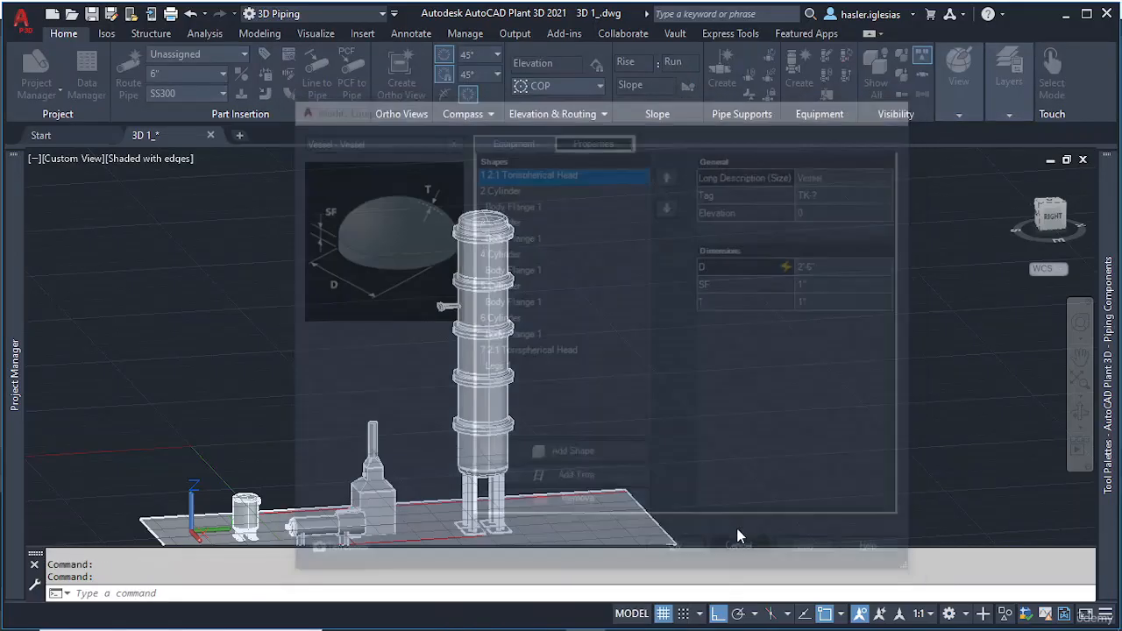
Step: Edit the location of the radial nozzle on the tall vessel, setting its height H to 20" (1'-8")
{"action": "left_click", "coordinate": [441, 306], "text": "ctrl"}
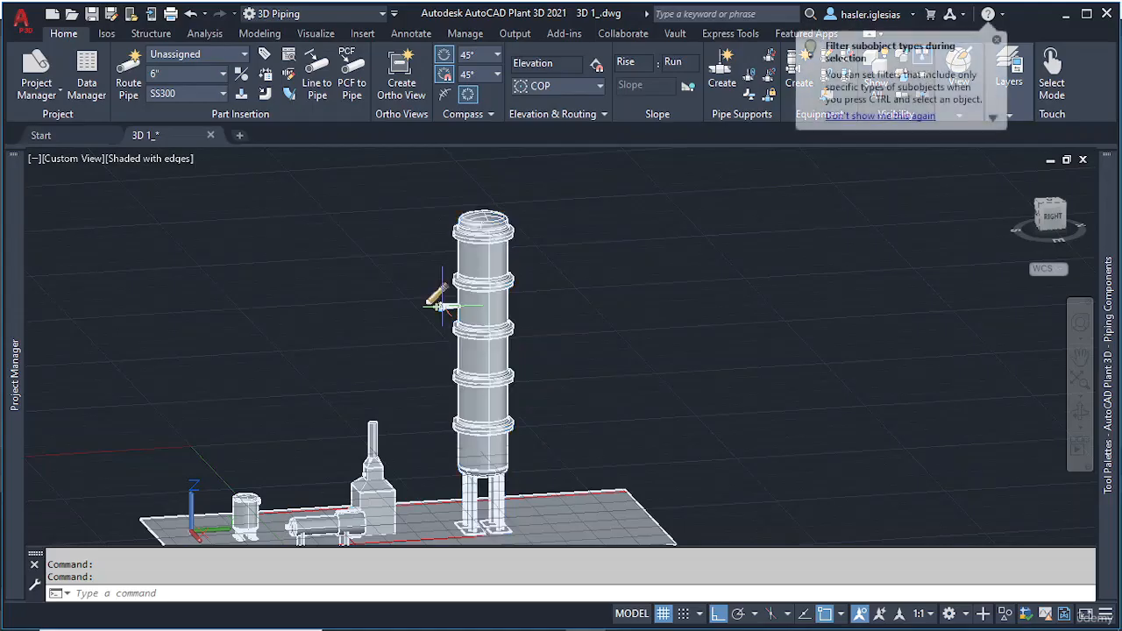
{"action": "key", "text": "Escape"}
{"action": "scroll", "coordinate": [442, 306], "scroll_direction": "up", "scroll_amount": 9}
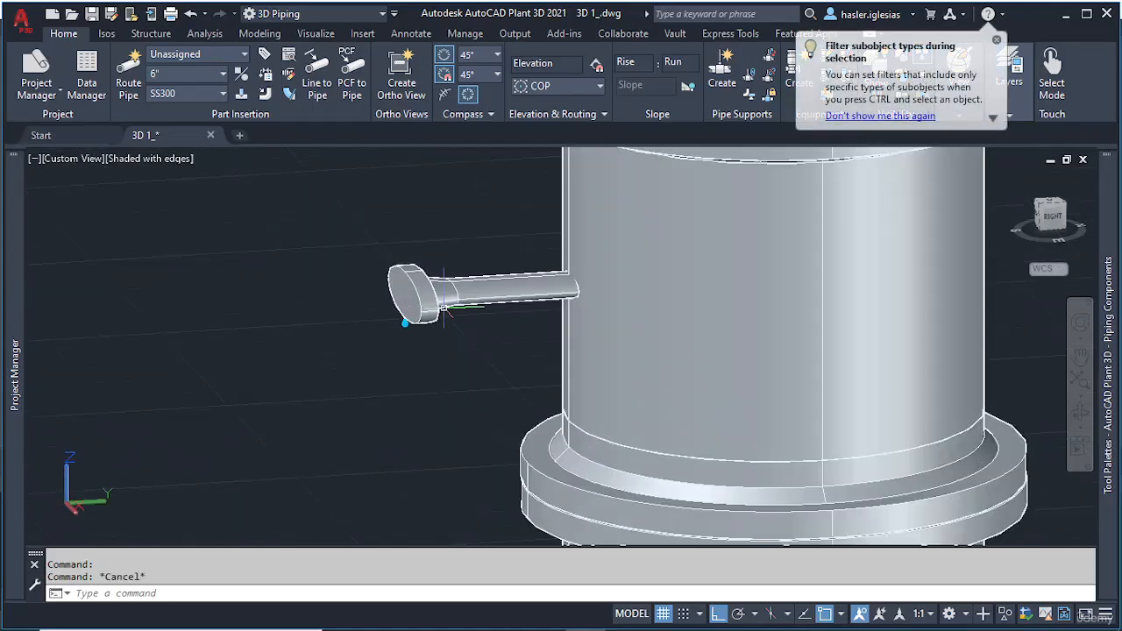
{"action": "left_click", "coordinate": [455, 298]}
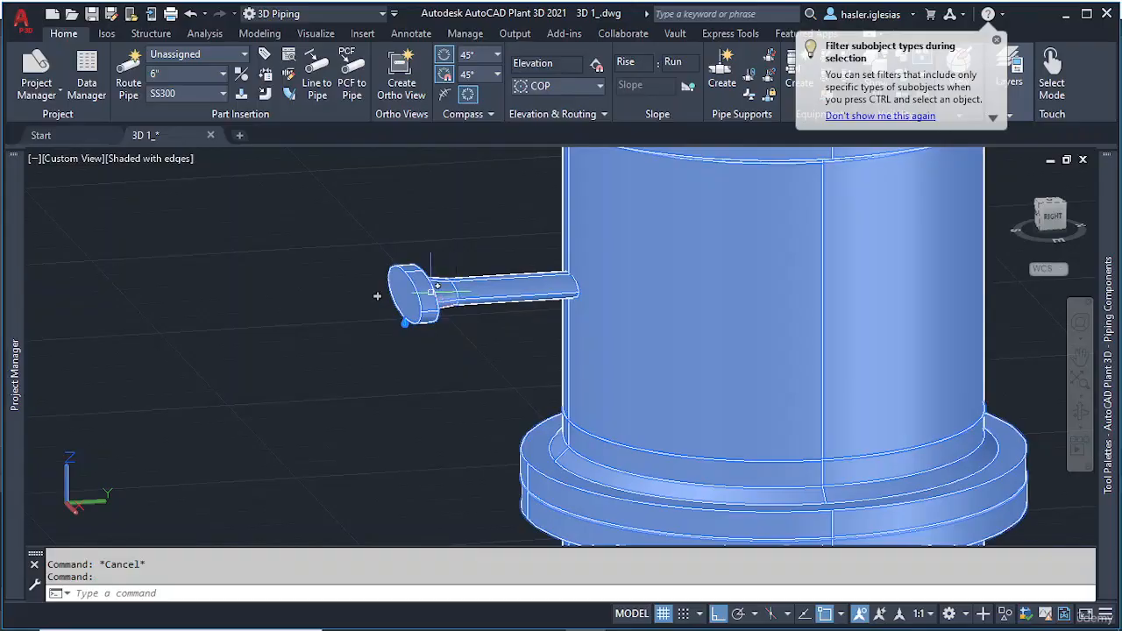
{"action": "left_click", "coordinate": [432, 292], "text": "ctrl"}
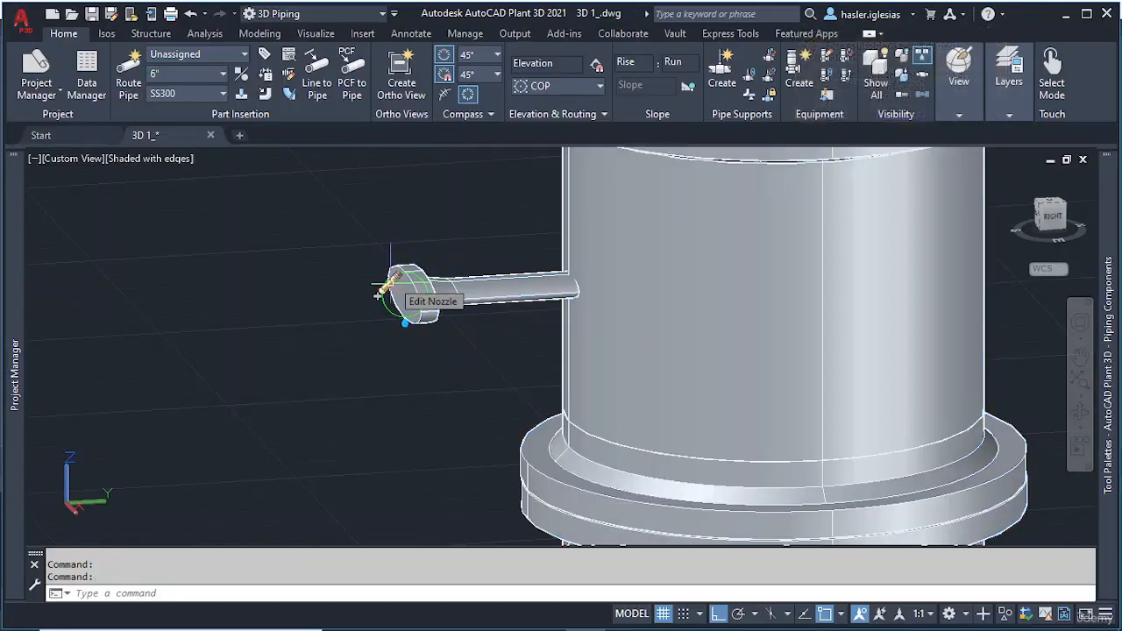
{"action": "left_click", "coordinate": [389, 283]}
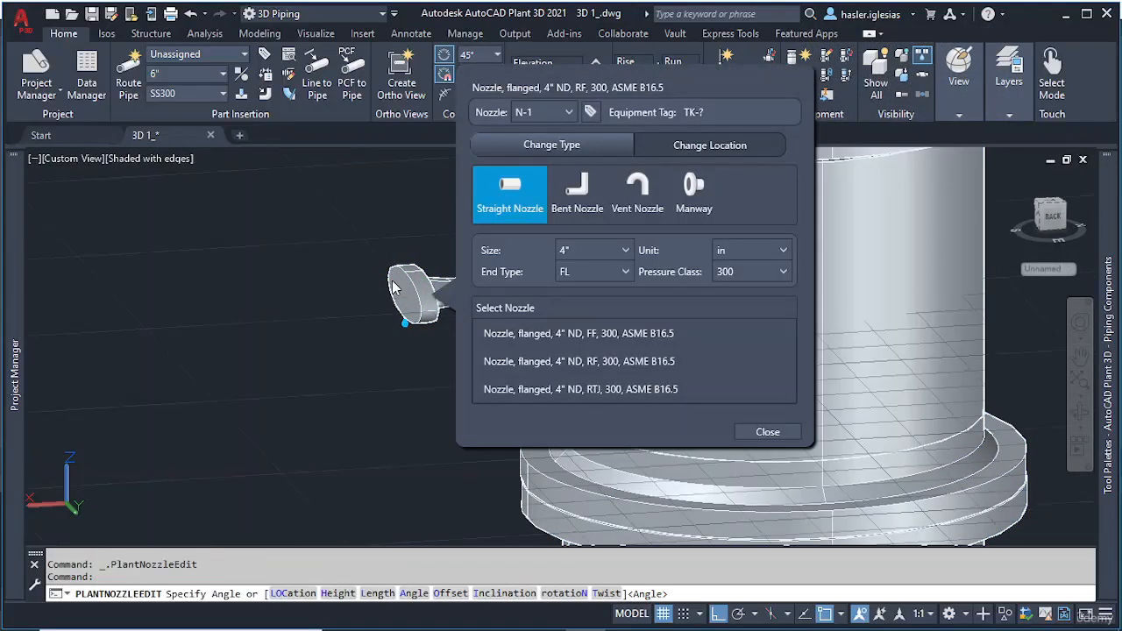
{"action": "left_click", "coordinate": [685, 149]}
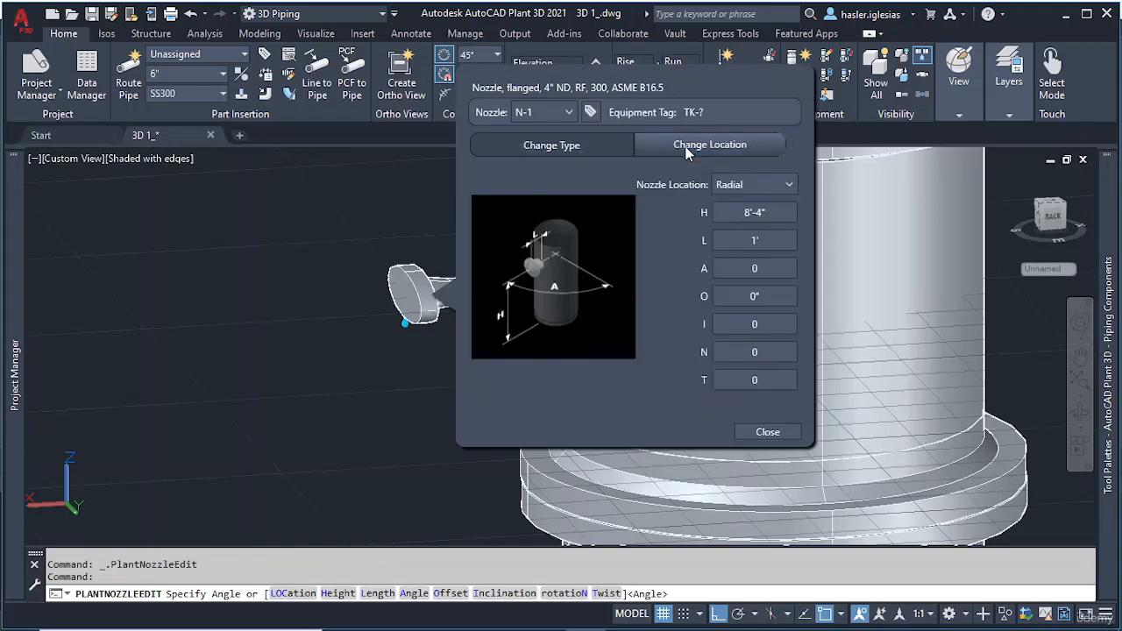
{"action": "left_click", "coordinate": [763, 211]}
{"action": "type", "text": "20"}
{"action": "key", "text": "Return"}
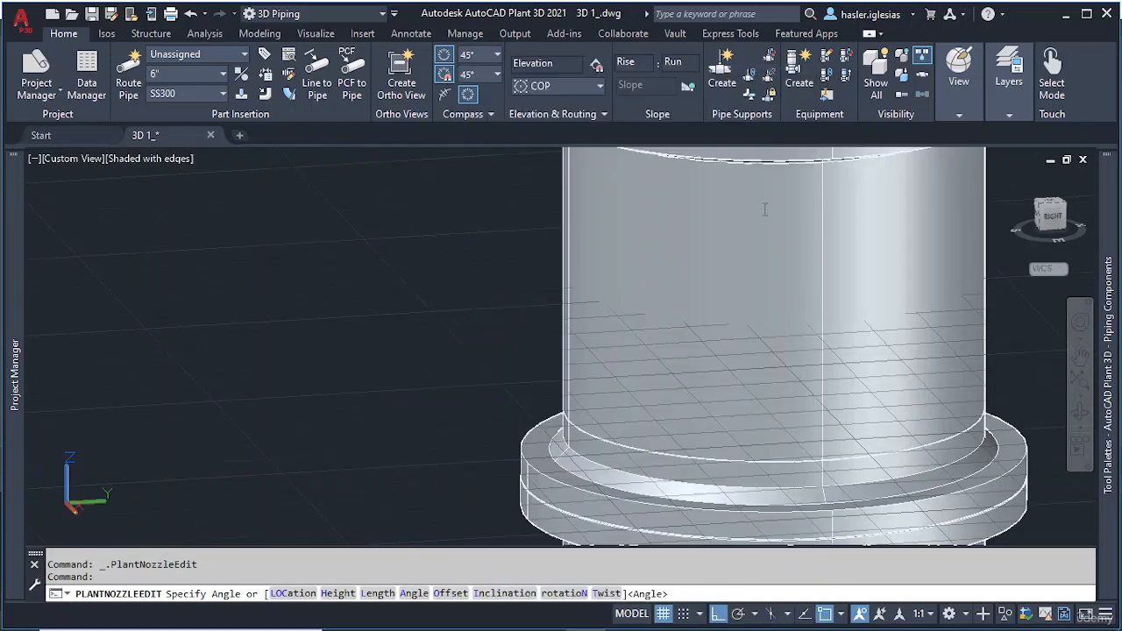
Step: Try a different length L for the tall vessel's radial nozzle and undo the change
{"action": "scroll", "coordinate": [728, 454], "scroll_direction": "down", "scroll_amount": 5}
{"action": "scroll", "coordinate": [711, 475], "scroll_direction": "up", "scroll_amount": 3}
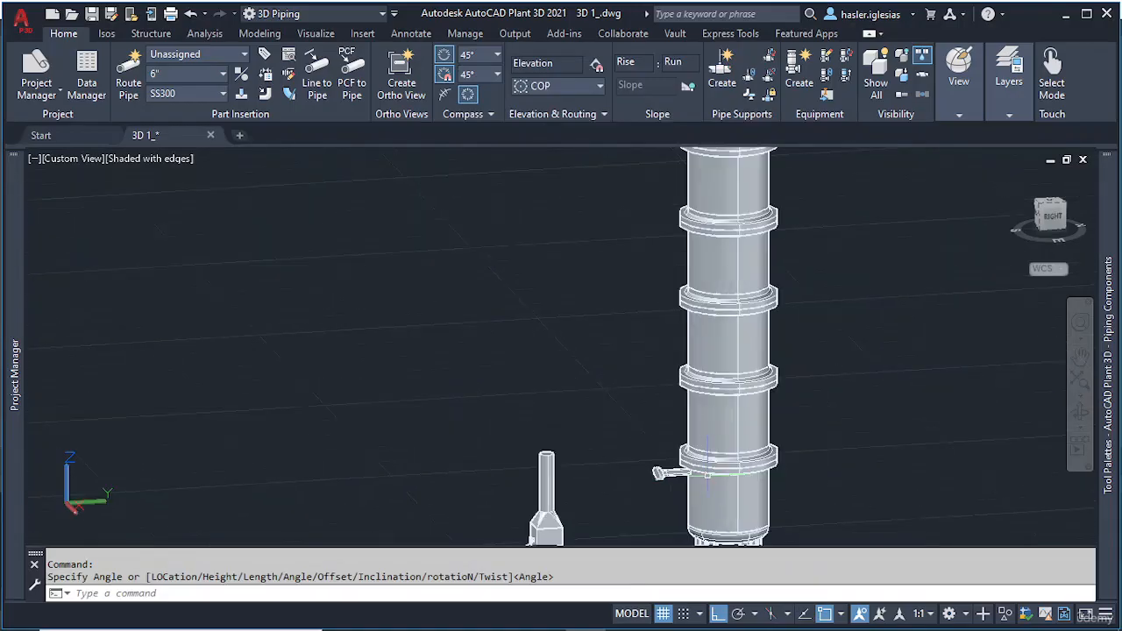
{"action": "middle_click_drag", "start_coordinate": [710, 475], "coordinate": [691, 303]}
{"action": "scroll", "coordinate": [657, 298], "scroll_direction": "up", "scroll_amount": 5}
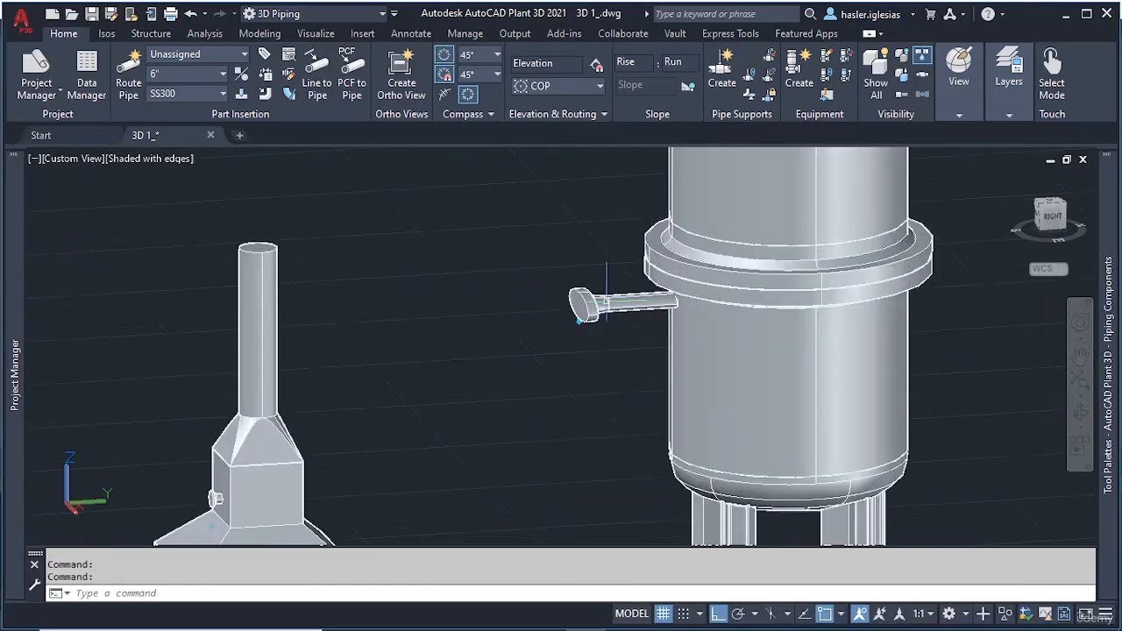
{"action": "left_click", "coordinate": [586, 302]}
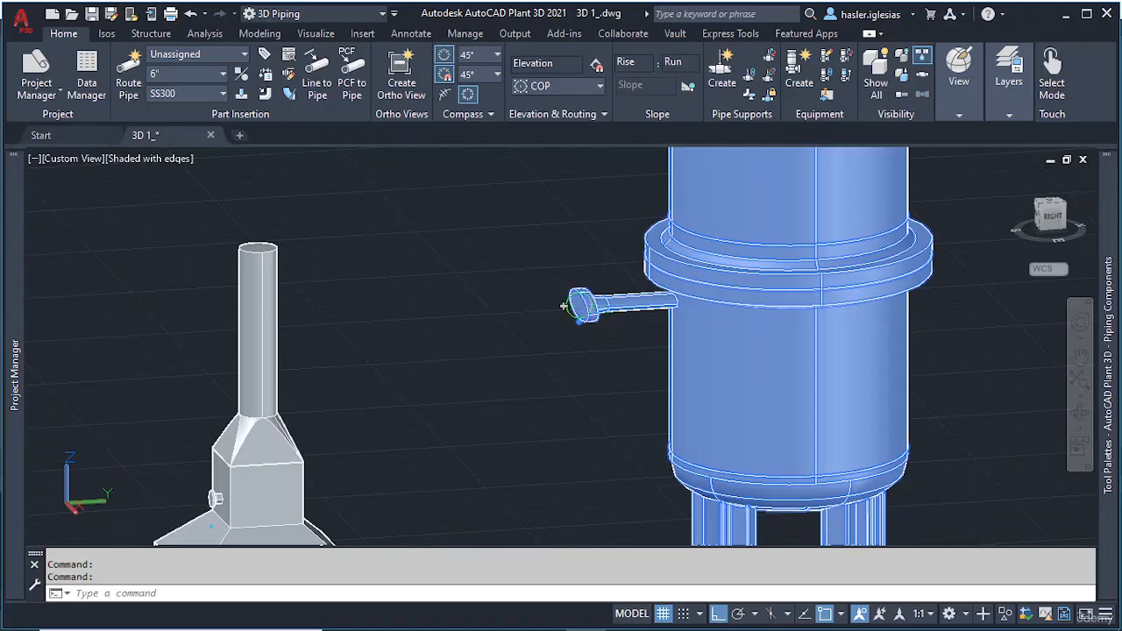
{"action": "key", "text": "Escape"}
{"action": "left_click", "coordinate": [571, 297]}
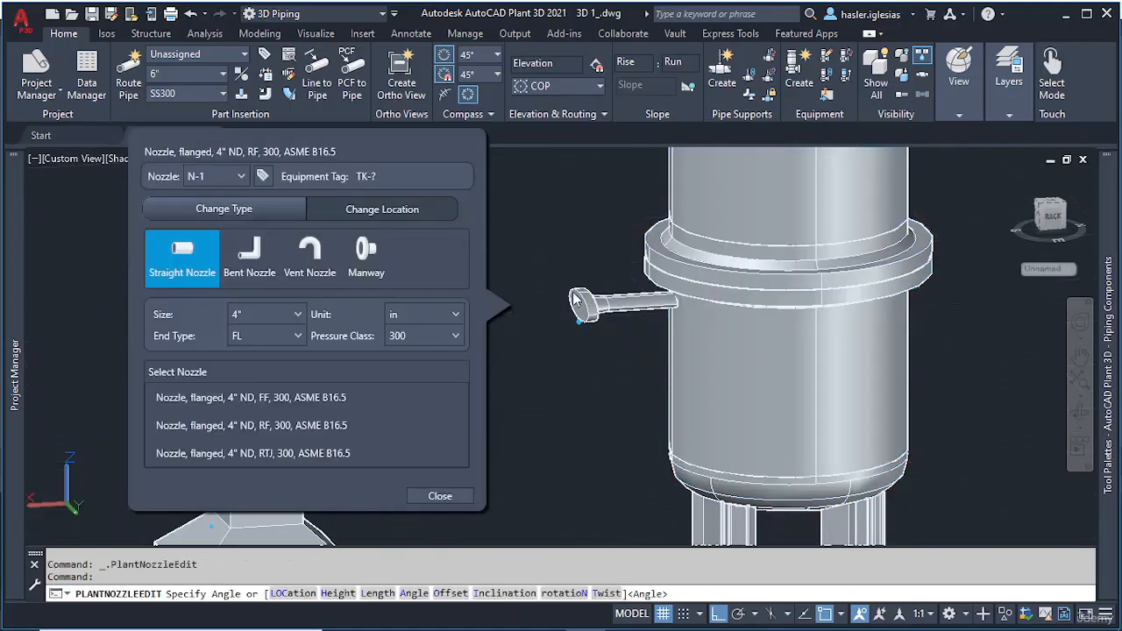
{"action": "left_click", "coordinate": [381, 213]}
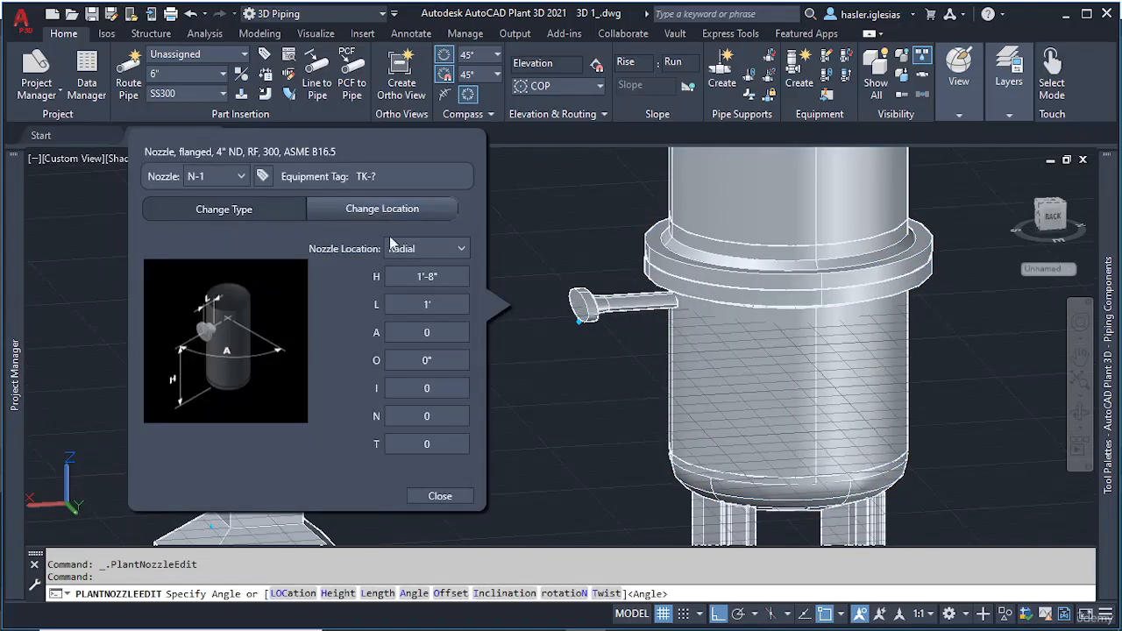
{"action": "left_click", "coordinate": [433, 303]}
{"action": "key", "text": "Return"}
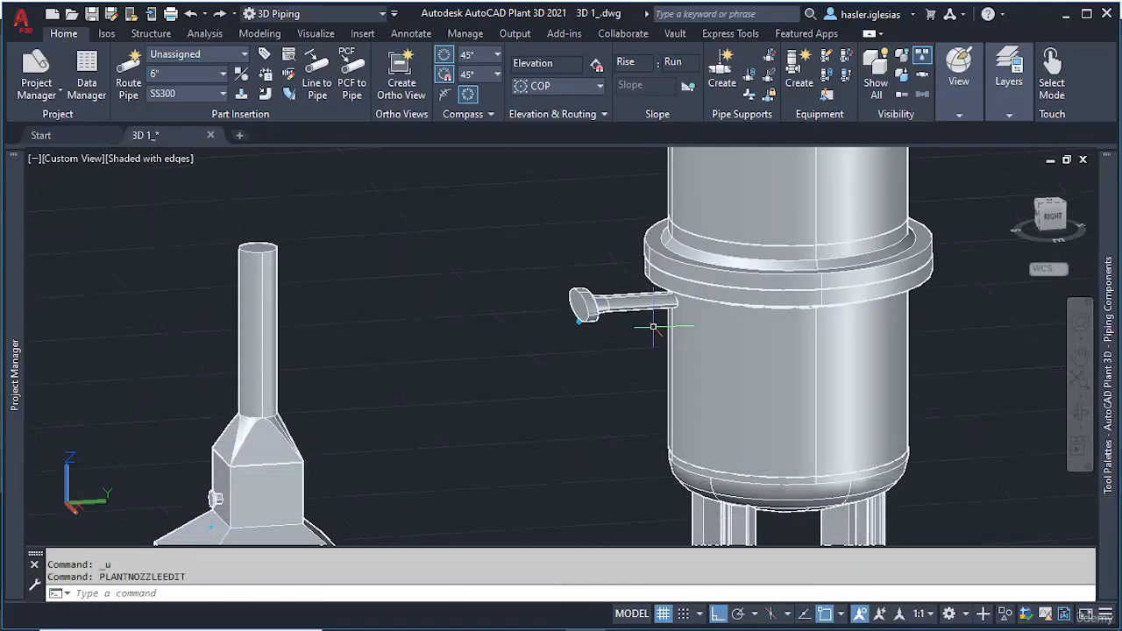
Step: Reduce the radial nozzle's height H so it sits on the lowest shell section, just above the vessel's bottom head
{"action": "left_click", "coordinate": [618, 304]}
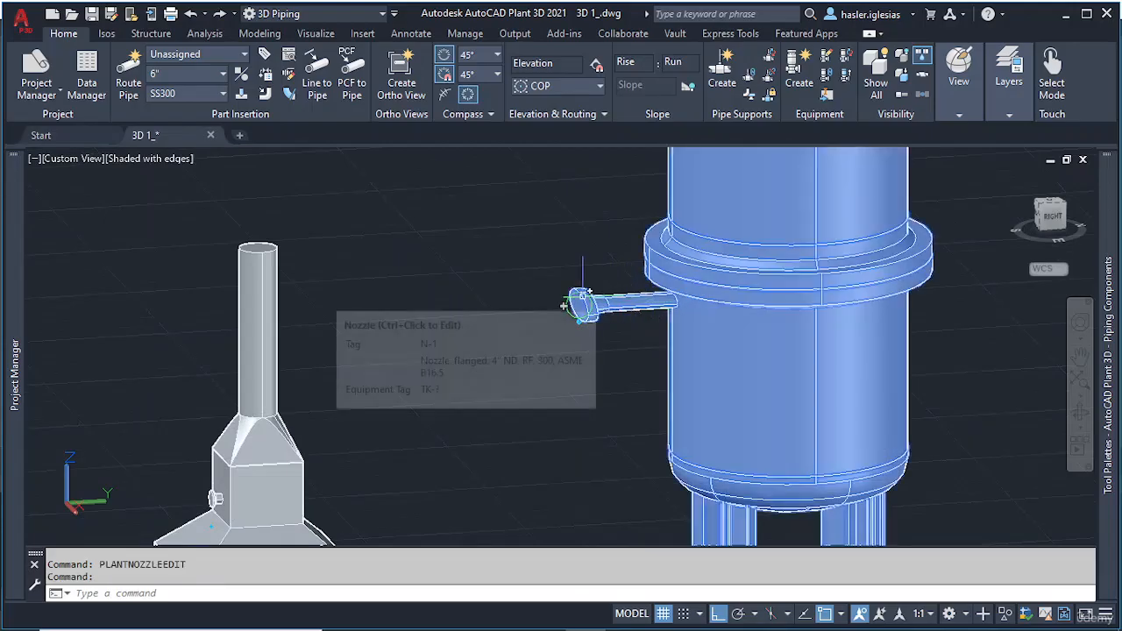
{"action": "double_click", "coordinate": [570, 302]}
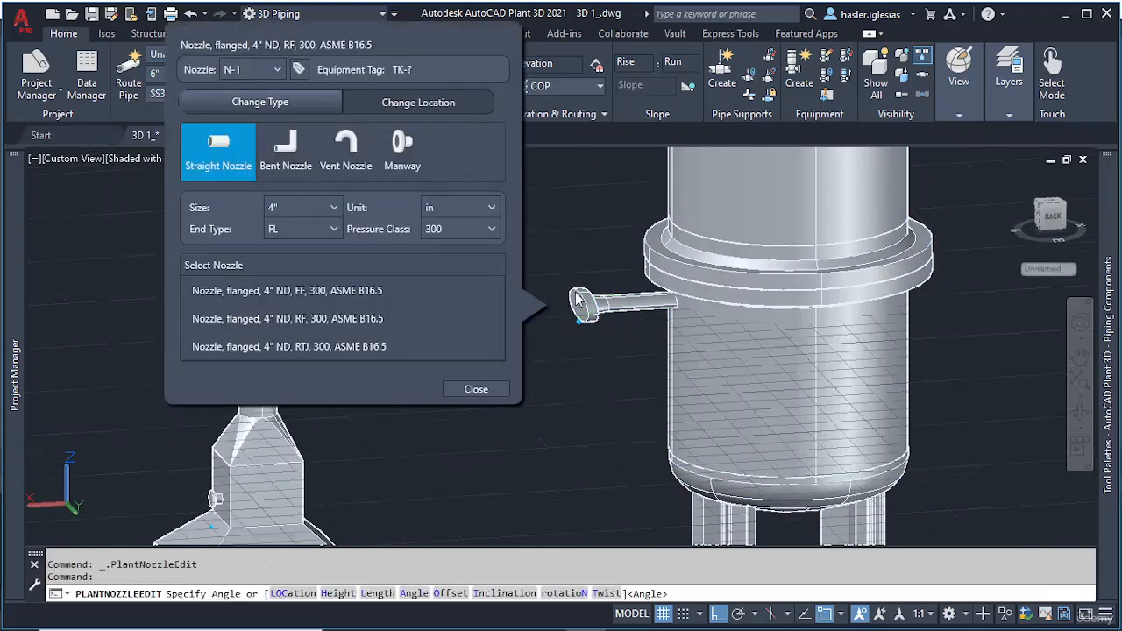
{"action": "left_click", "coordinate": [416, 104]}
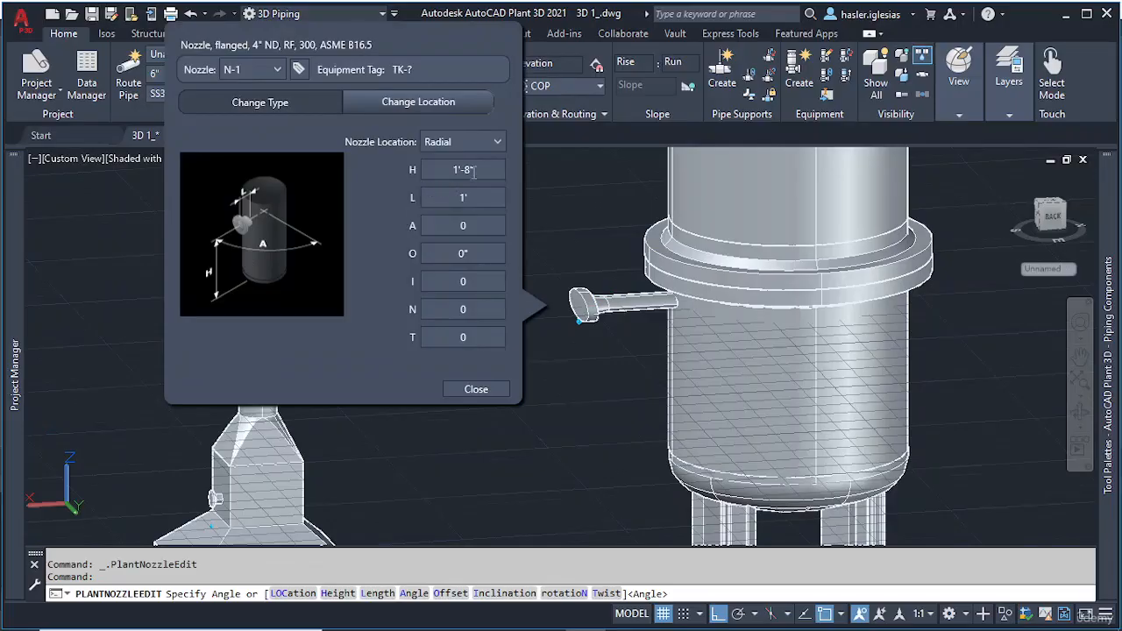
{"action": "key", "text": "Return"}
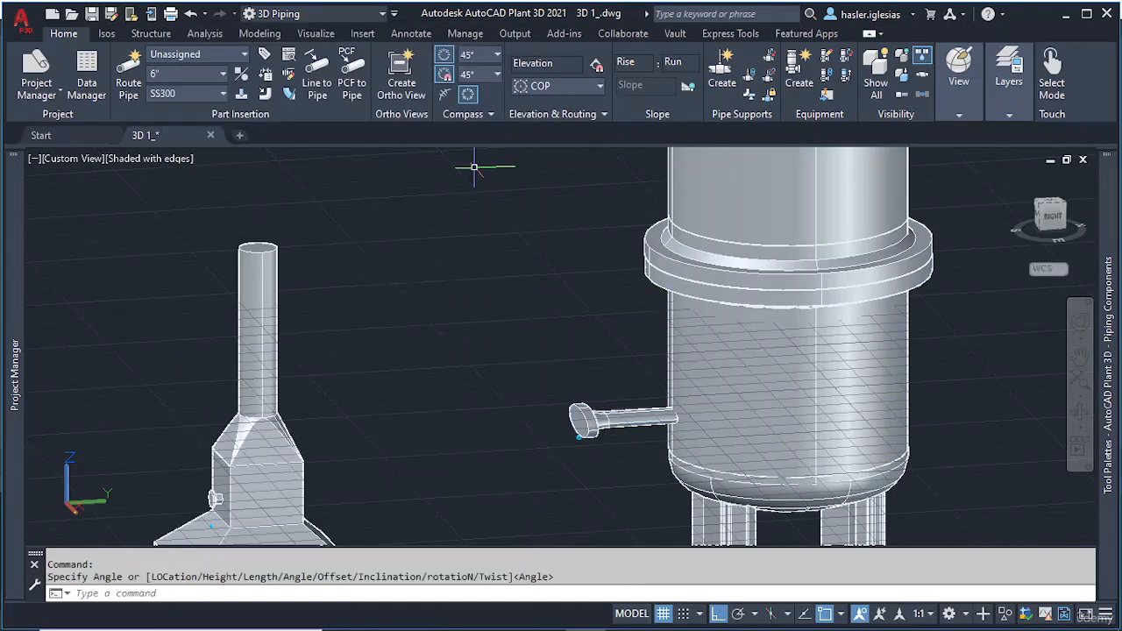
Step: Add a second 4" flanged RF class 300 nozzle to the tall vessel, with its location set to Bottom and length 1'
{"action": "scroll", "coordinate": [627, 445], "scroll_direction": "down", "scroll_amount": 3}
{"action": "scroll", "coordinate": [626, 444], "scroll_direction": "down", "scroll_amount": 2}
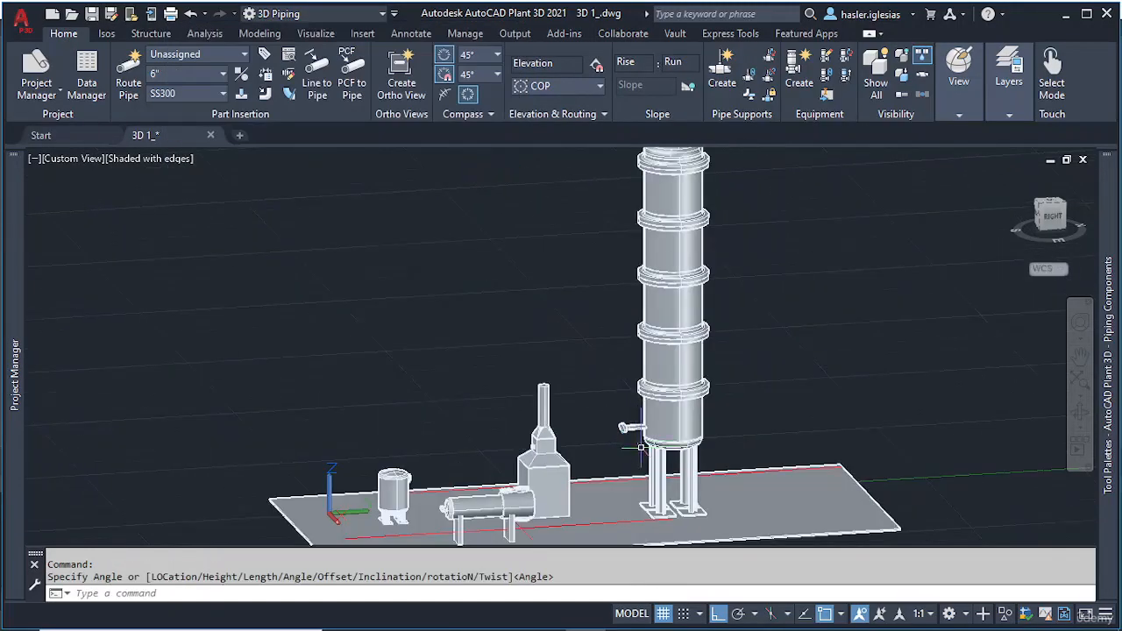
{"action": "scroll", "coordinate": [640, 433], "scroll_direction": "up", "scroll_amount": 2}
{"action": "scroll", "coordinate": [640, 433], "scroll_direction": "up", "scroll_amount": 2}
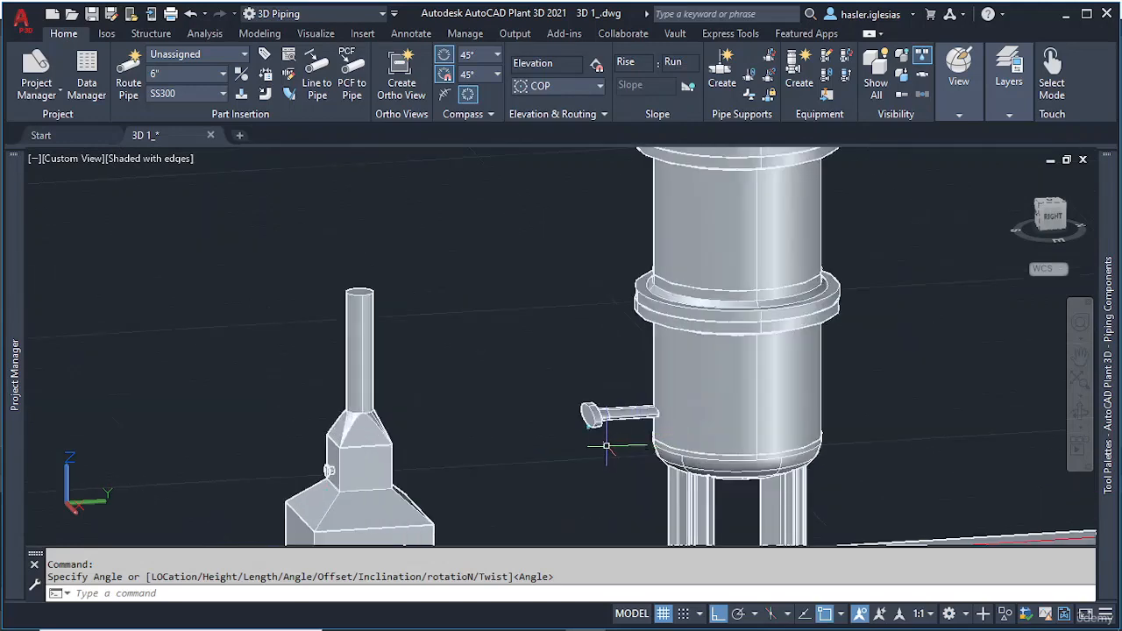
{"action": "middle_click_drag", "start_coordinate": [601, 425], "coordinate": [605, 425], "text": "shift"}
{"action": "left_click", "coordinate": [733, 419]}
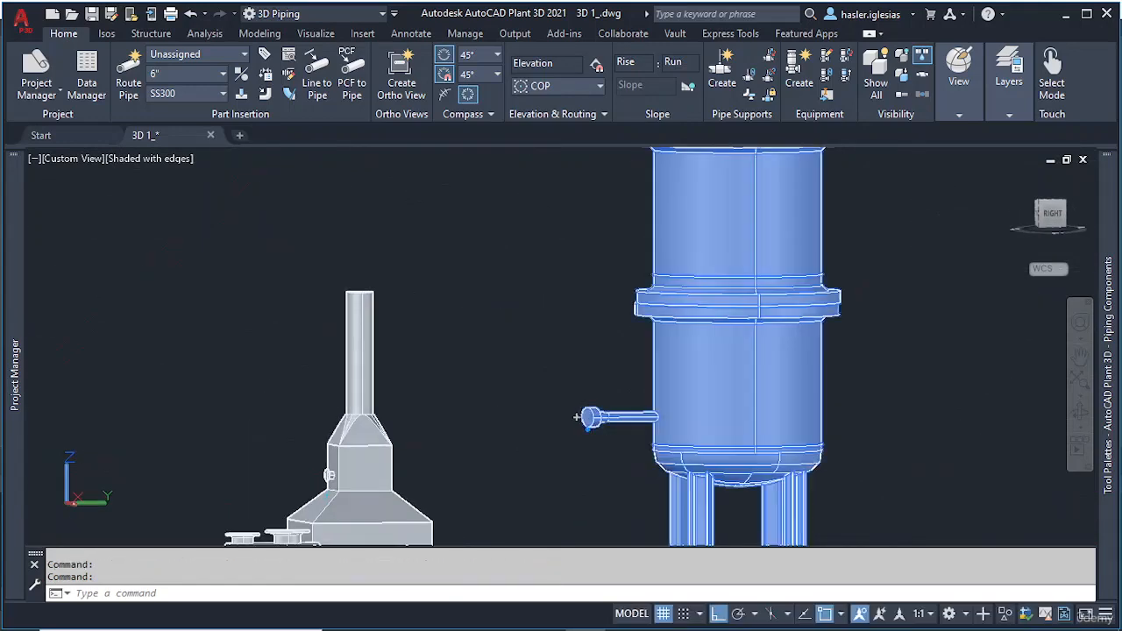
{"action": "scroll", "coordinate": [739, 423], "scroll_direction": "down", "scroll_amount": 4}
{"action": "left_click", "coordinate": [825, 259]}
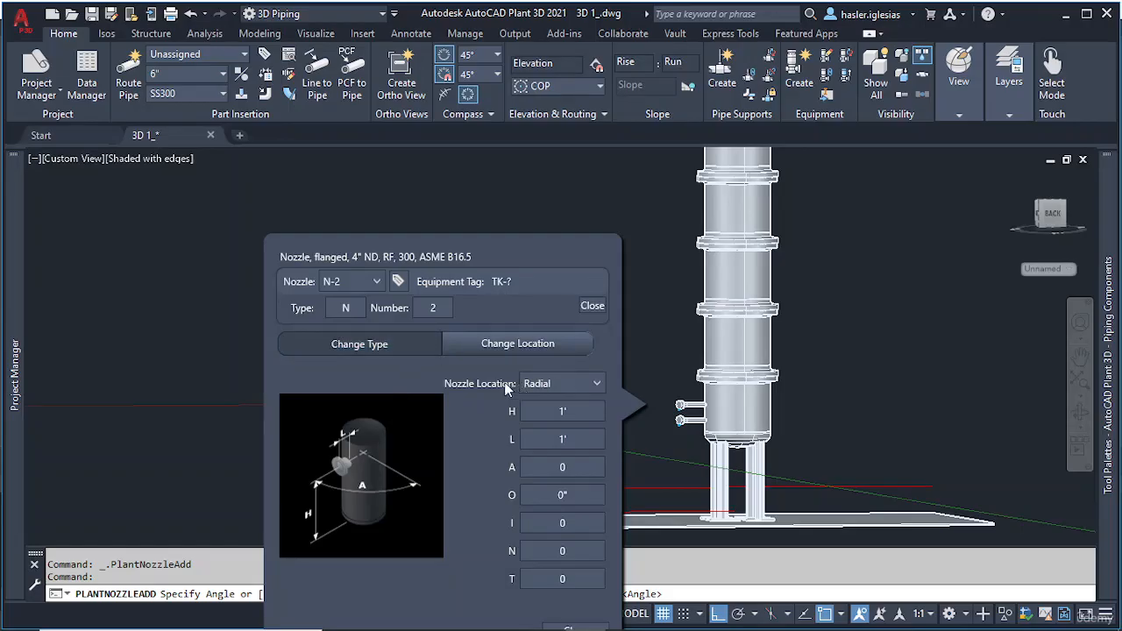
{"action": "left_click", "coordinate": [553, 384]}
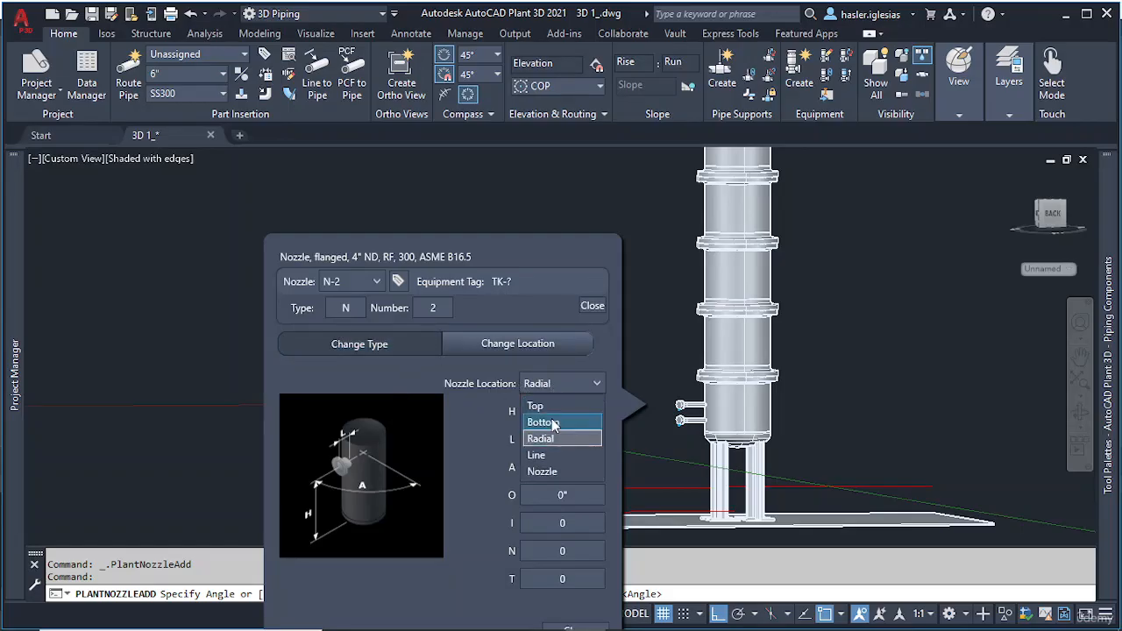
{"action": "left_click", "coordinate": [551, 419]}
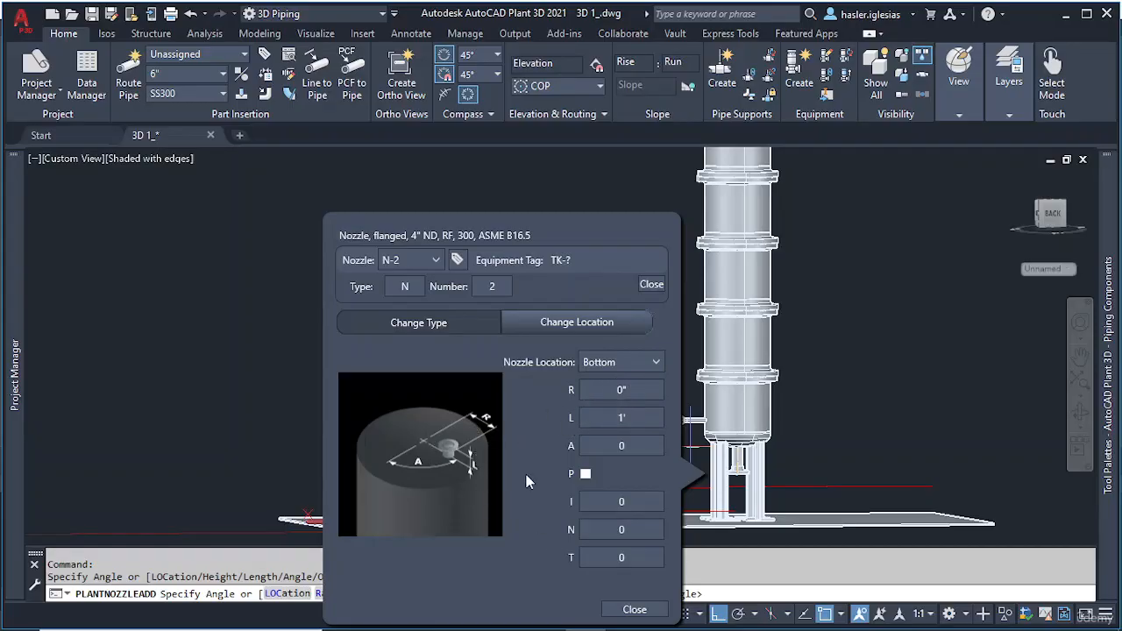
{"action": "left_click", "coordinate": [634, 610]}
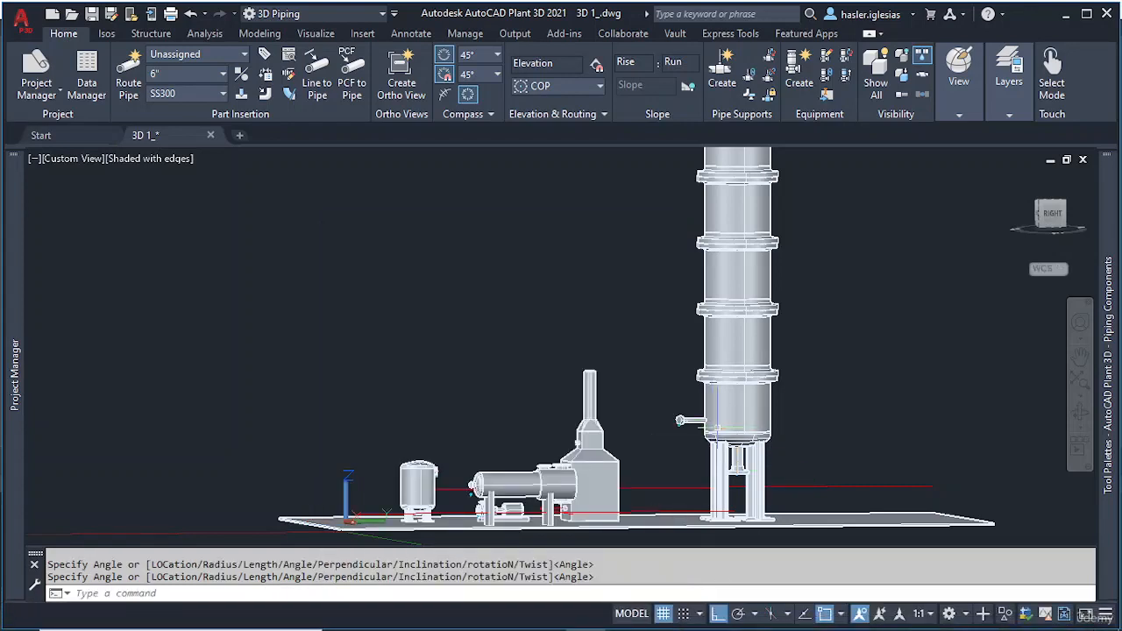
{"action": "key", "text": "Escape"}
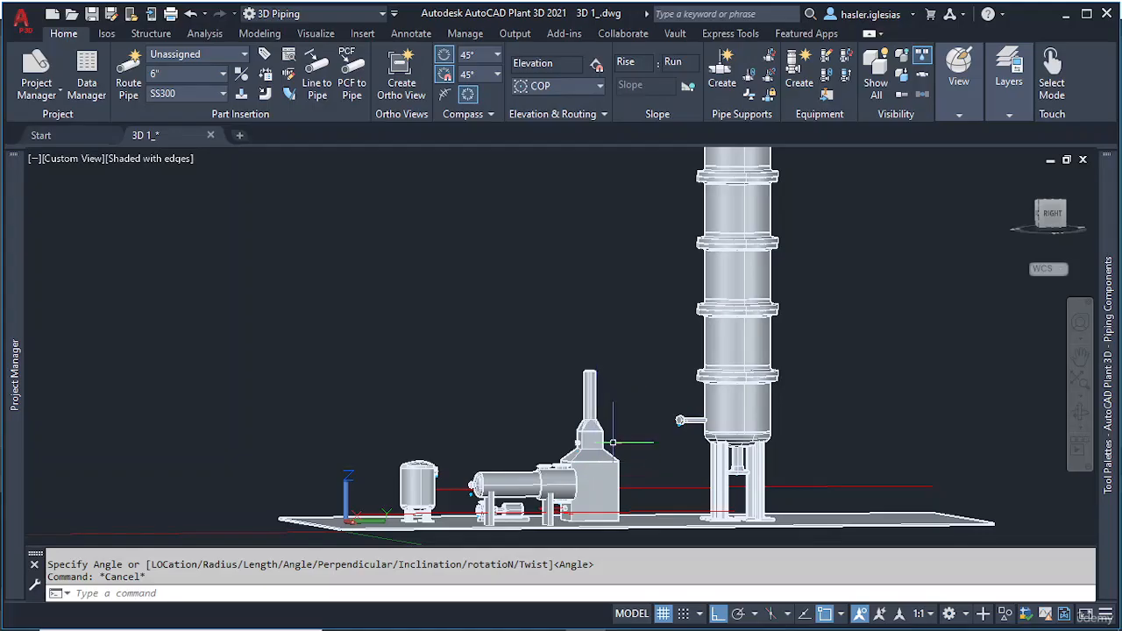
{"action": "scroll", "coordinate": [739, 460], "scroll_direction": "up", "scroll_amount": 6}
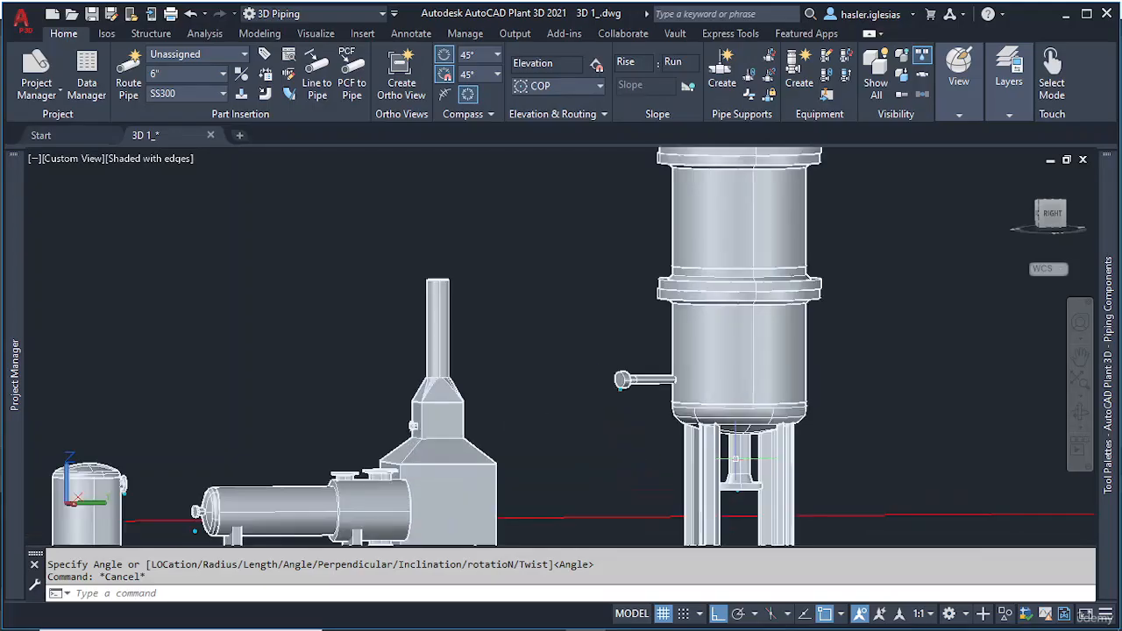
{"action": "scroll", "coordinate": [742, 434], "scroll_direction": "down", "scroll_amount": 3}
{"action": "middle_click_drag", "start_coordinate": [742, 433], "coordinate": [663, 442], "text": "shift"}
{"action": "middle_click_drag", "start_coordinate": [682, 175], "coordinate": [664, 456]}
{"action": "scroll", "coordinate": [667, 359], "scroll_direction": "down", "scroll_amount": 3}
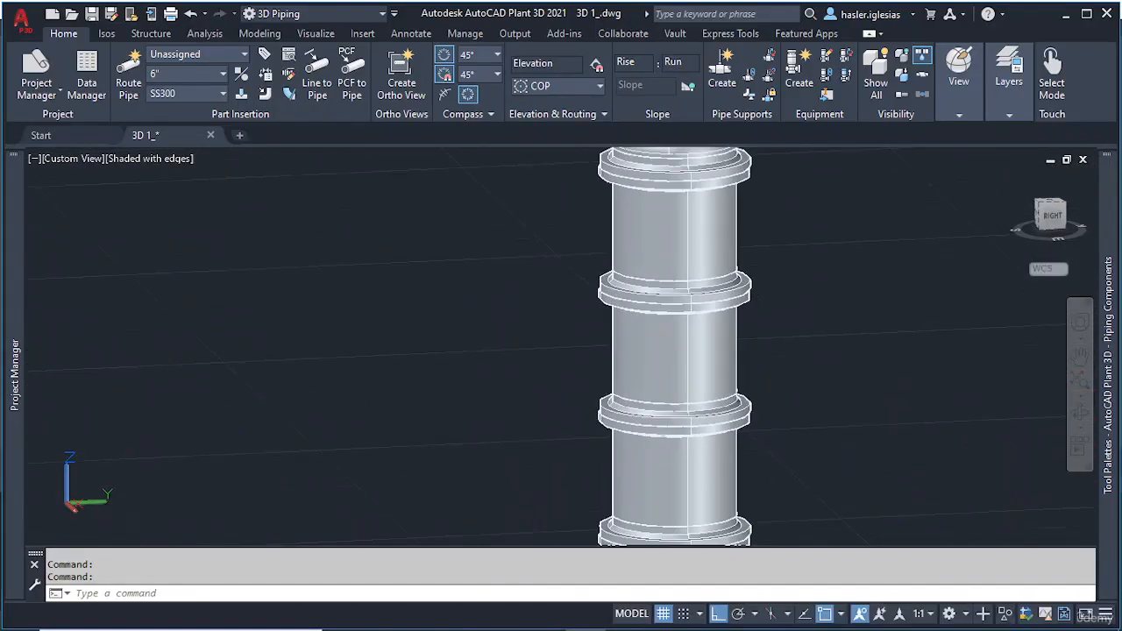
Step: Add another 4" flanged RF class 300 nozzle to the tall vessel, with its location set to Top and length 1'
{"action": "scroll", "coordinate": [731, 394], "scroll_direction": "down", "scroll_amount": 3}
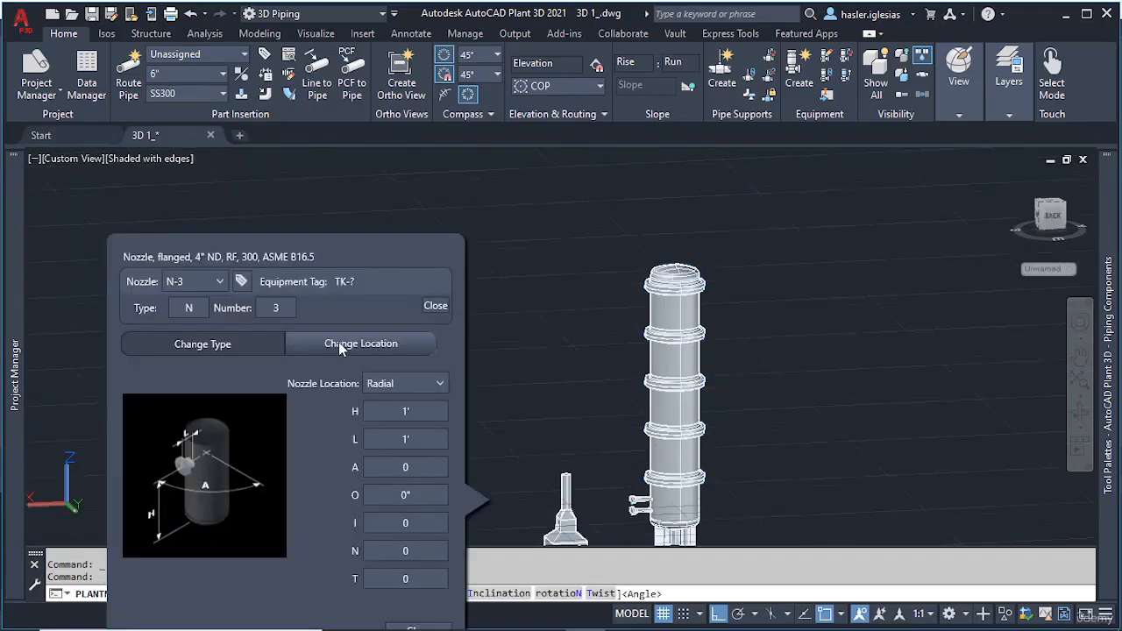
{"action": "left_click", "coordinate": [405, 387]}
{"action": "left_click", "coordinate": [395, 403]}
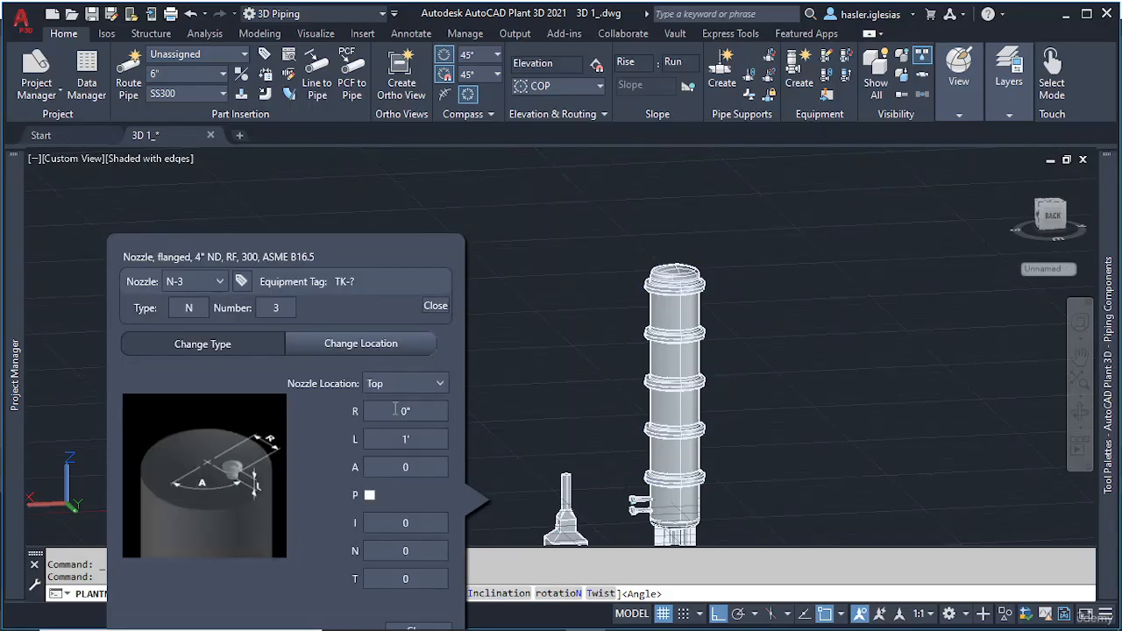
{"action": "left_click", "coordinate": [1037, 397]}
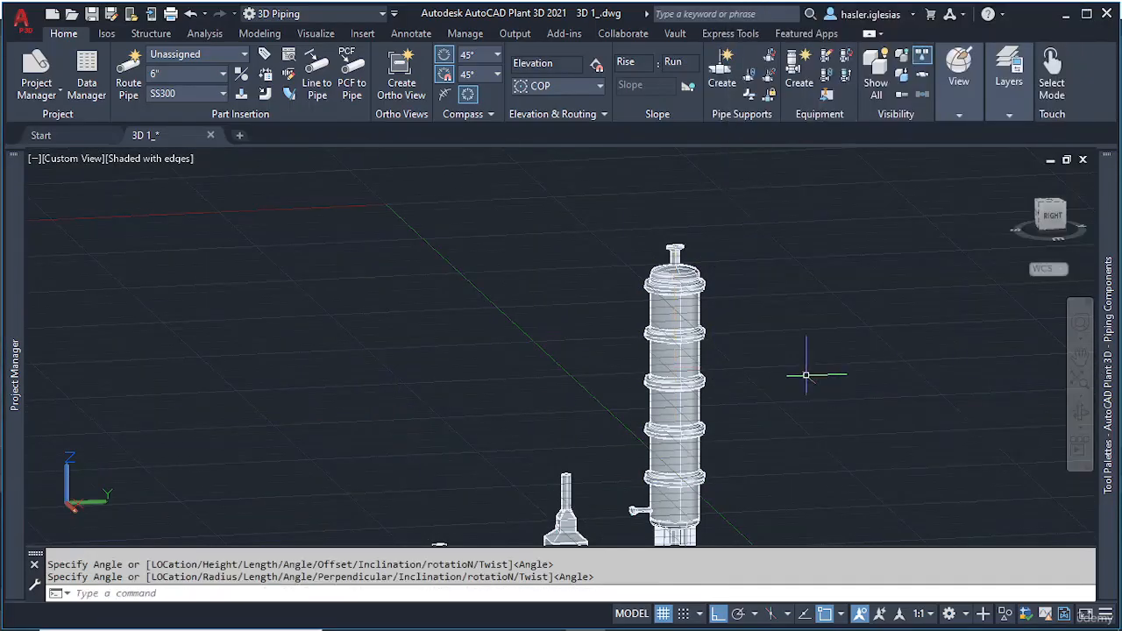
{"action": "scroll", "coordinate": [673, 384], "scroll_direction": "down", "scroll_amount": 2}
{"action": "scroll", "coordinate": [671, 393], "scroll_direction": "up", "scroll_amount": 5}
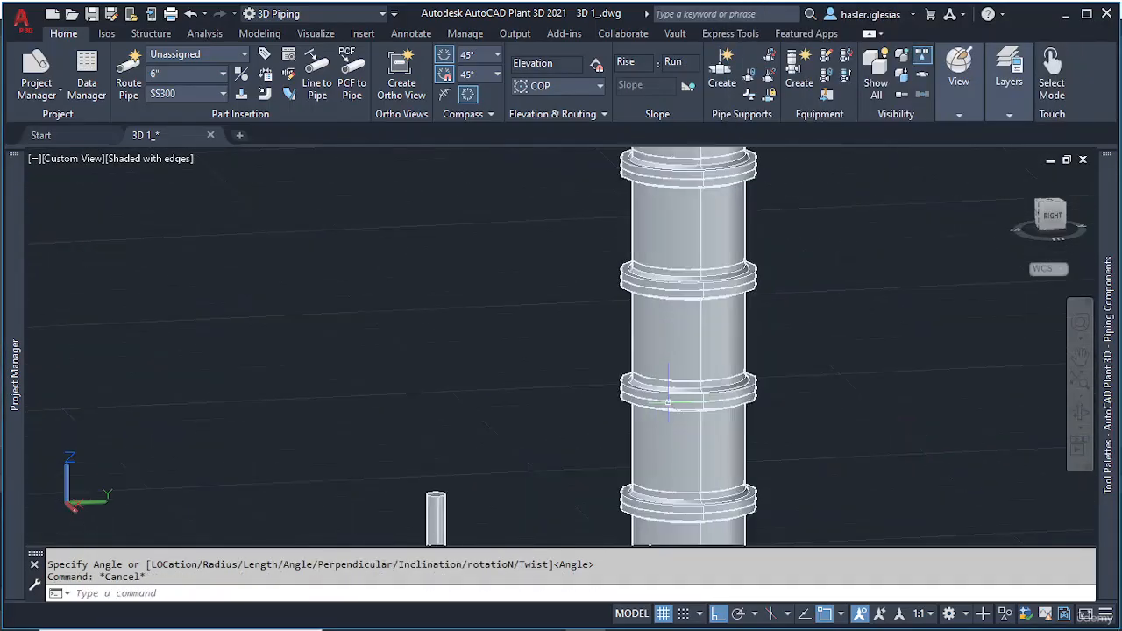
Step: Add another 4" flanged RF class 300 nozzle to the tall vessel, with location Radial, height H 41'-8" and length 1'
{"action": "scroll", "coordinate": [675, 394], "scroll_direction": "down", "scroll_amount": 4}
{"action": "left_click", "coordinate": [689, 316]}
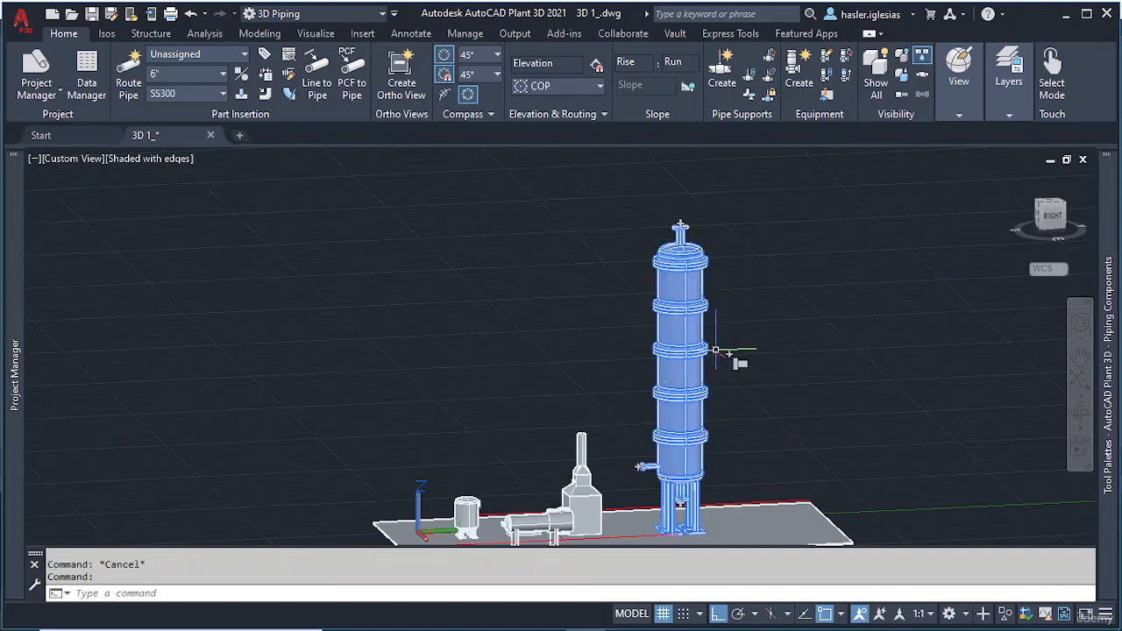
{"action": "key", "text": "Escape"}
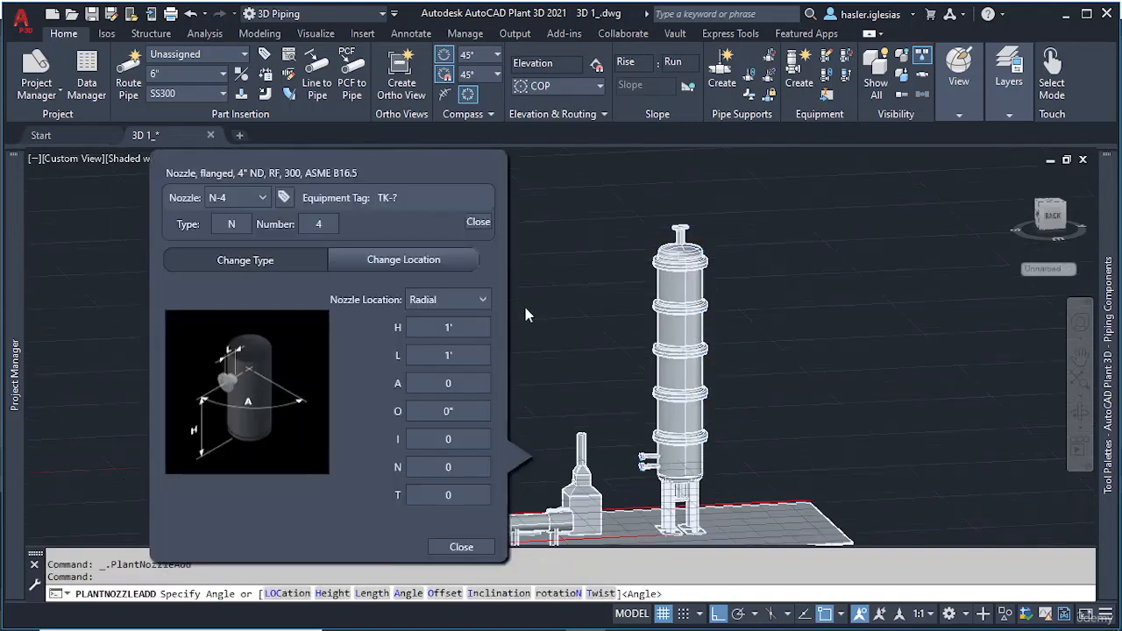
{"action": "left_click", "coordinate": [452, 300]}
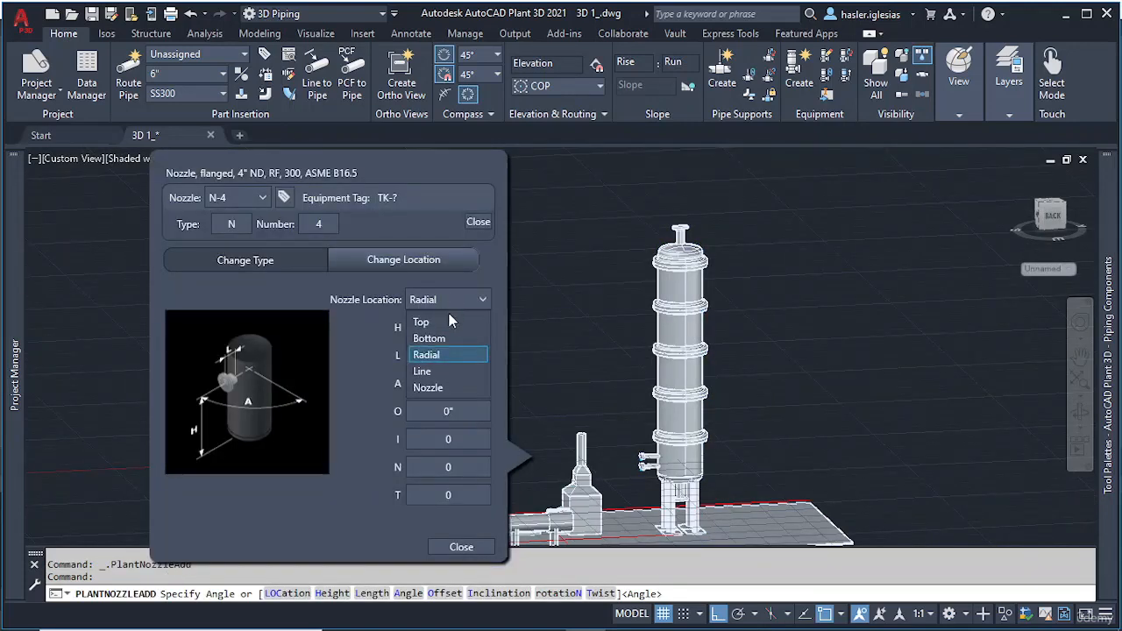
{"action": "left_click", "coordinate": [429, 355]}
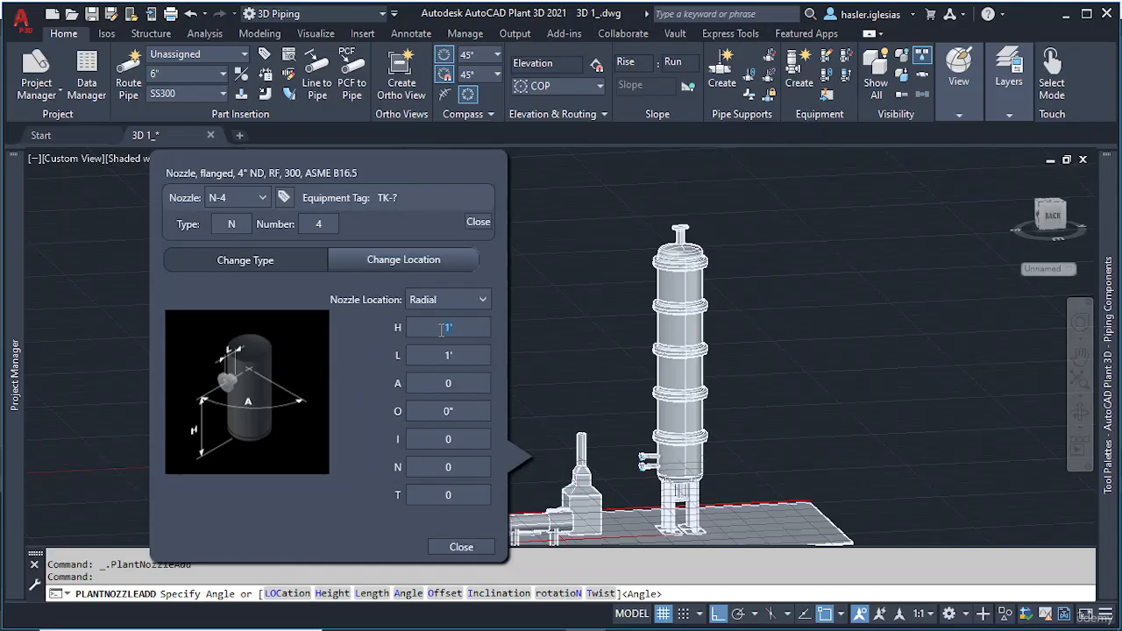
{"action": "key", "text": "Return"}
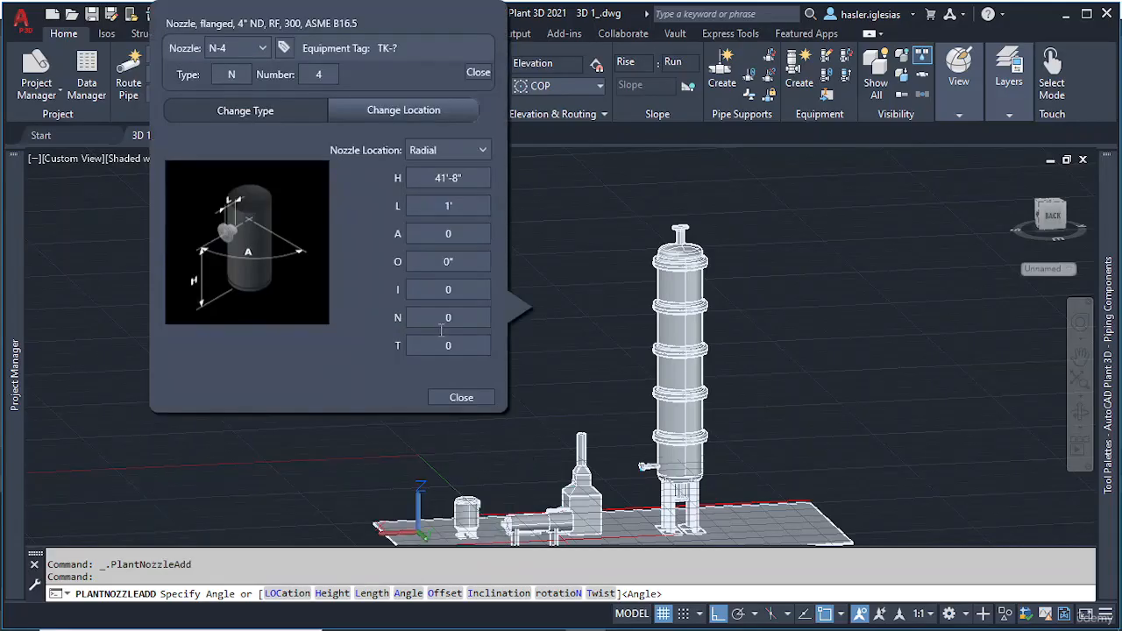
{"action": "scroll", "coordinate": [641, 300], "scroll_direction": "down", "scroll_amount": 6}
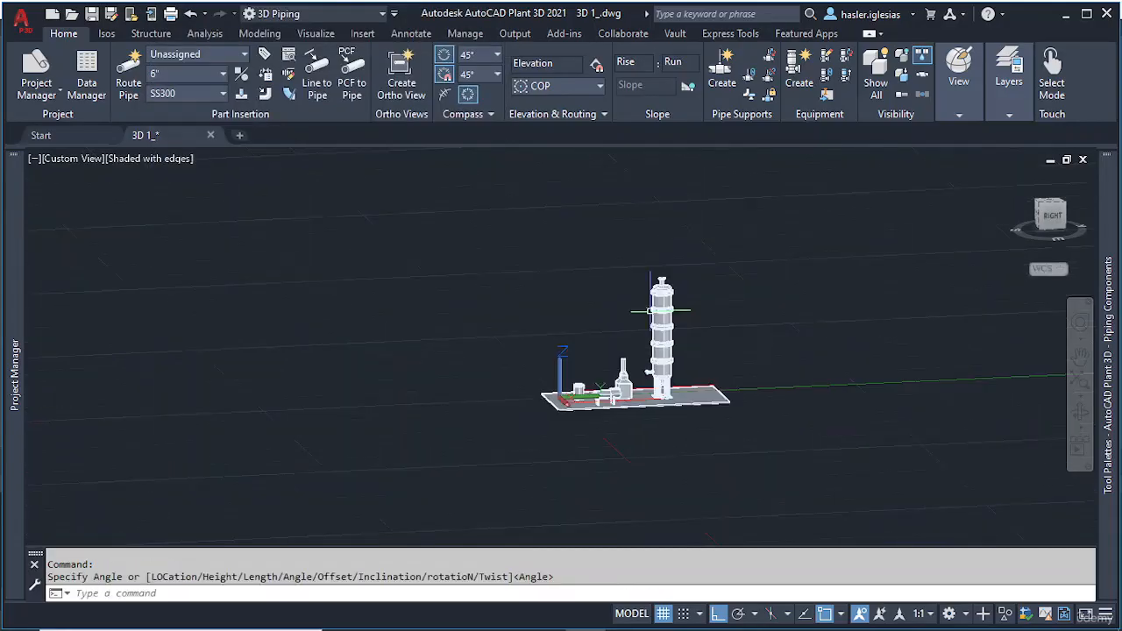
Step: Reduce the height H of the radial nozzle floating above the tall vessel so it sits on the second shell section from the top
{"action": "scroll", "coordinate": [676, 216], "scroll_direction": "up", "scroll_amount": 5}
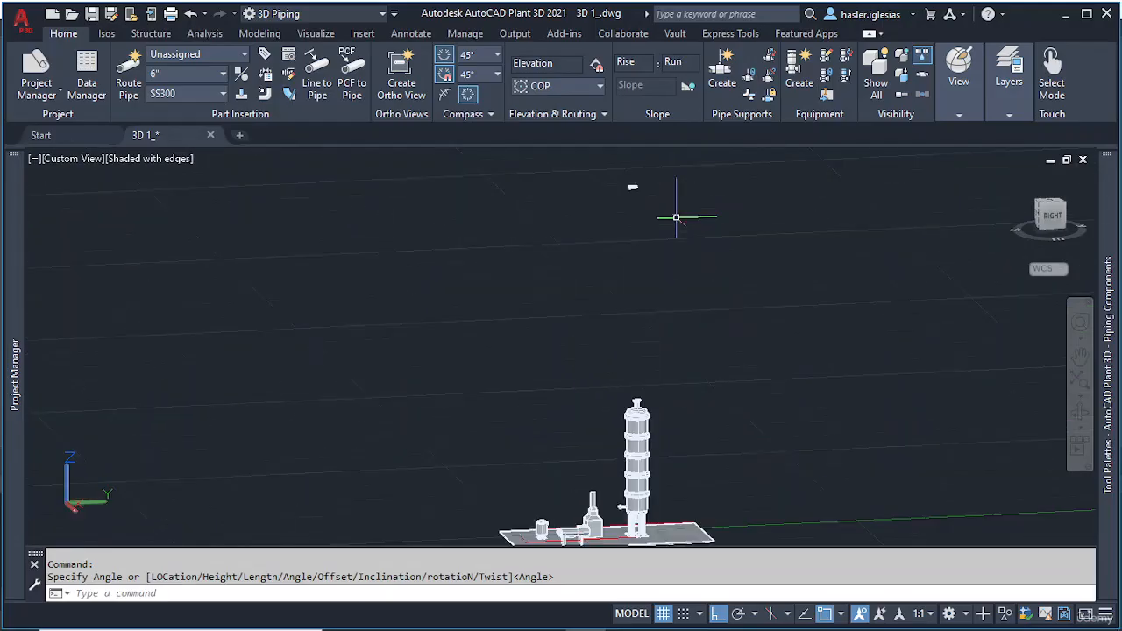
{"action": "scroll", "coordinate": [635, 179], "scroll_direction": "up", "scroll_amount": 3}
{"action": "left_click", "coordinate": [633, 186]}
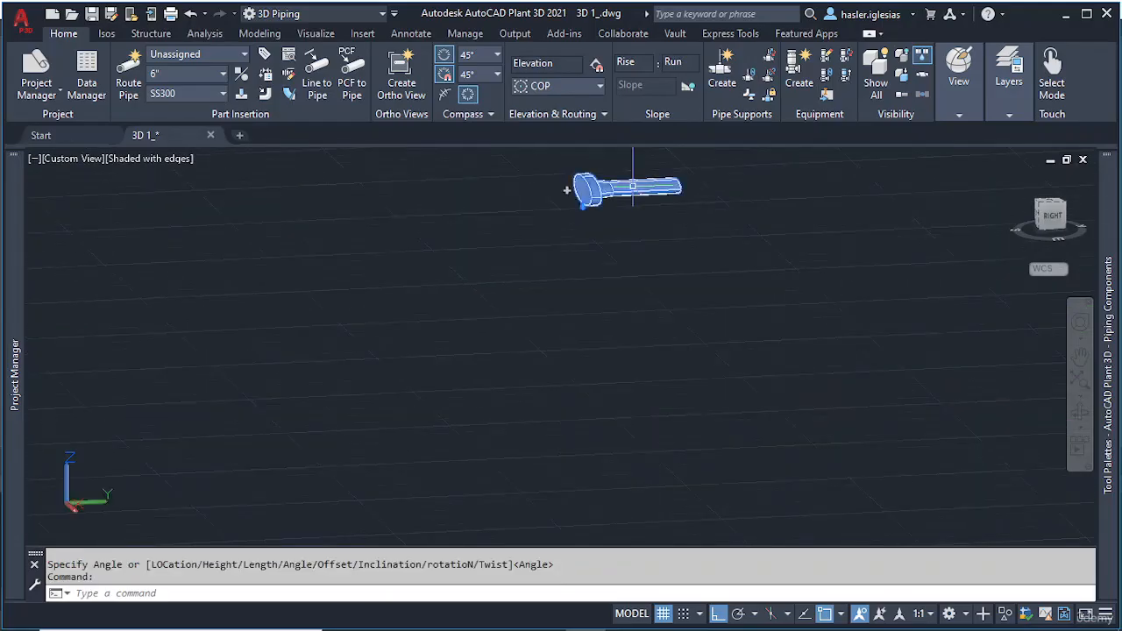
{"action": "left_click", "coordinate": [573, 178]}
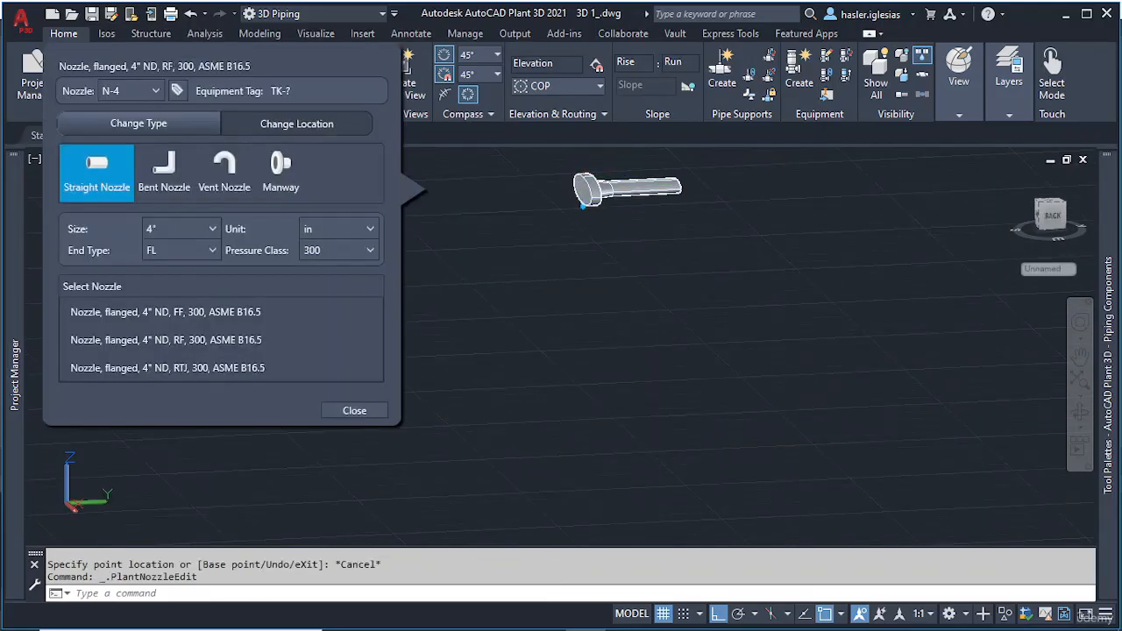
{"action": "left_click", "coordinate": [289, 124]}
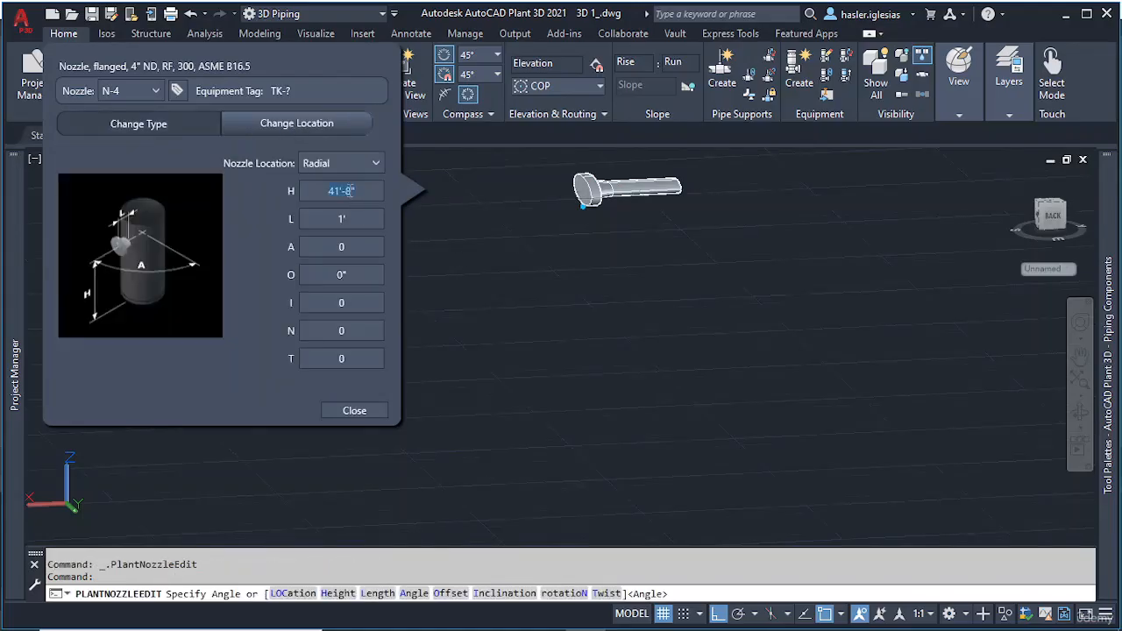
{"action": "key", "text": "Return"}
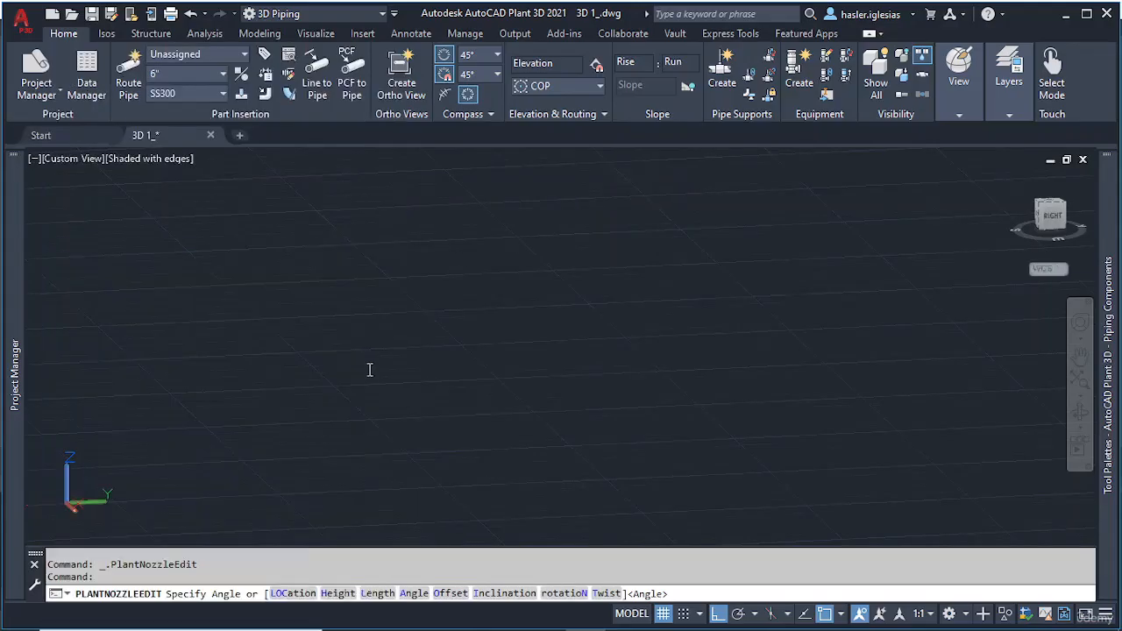
{"action": "middle_click_drag", "start_coordinate": [608, 458], "coordinate": [573, 383]}
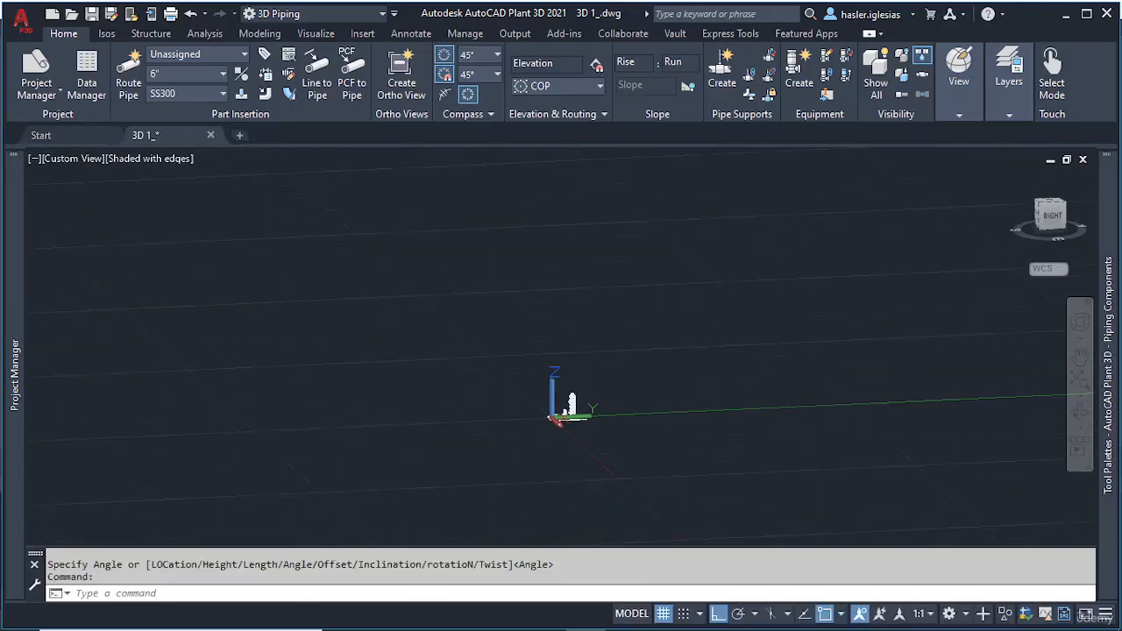
{"action": "scroll", "coordinate": [574, 385], "scroll_direction": "up", "scroll_amount": 6}
{"action": "middle_click_drag", "start_coordinate": [549, 493], "coordinate": [529, 336]}
{"action": "scroll", "coordinate": [530, 335], "scroll_direction": "up", "scroll_amount": 5}
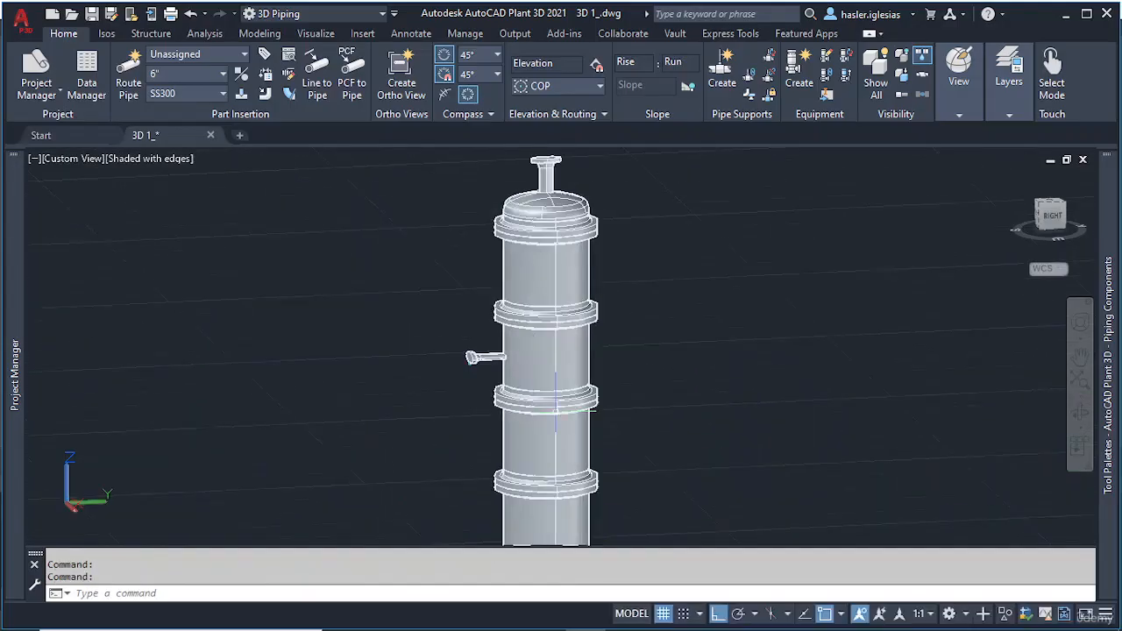
{"action": "scroll", "coordinate": [553, 410], "scroll_direction": "down", "scroll_amount": 6}
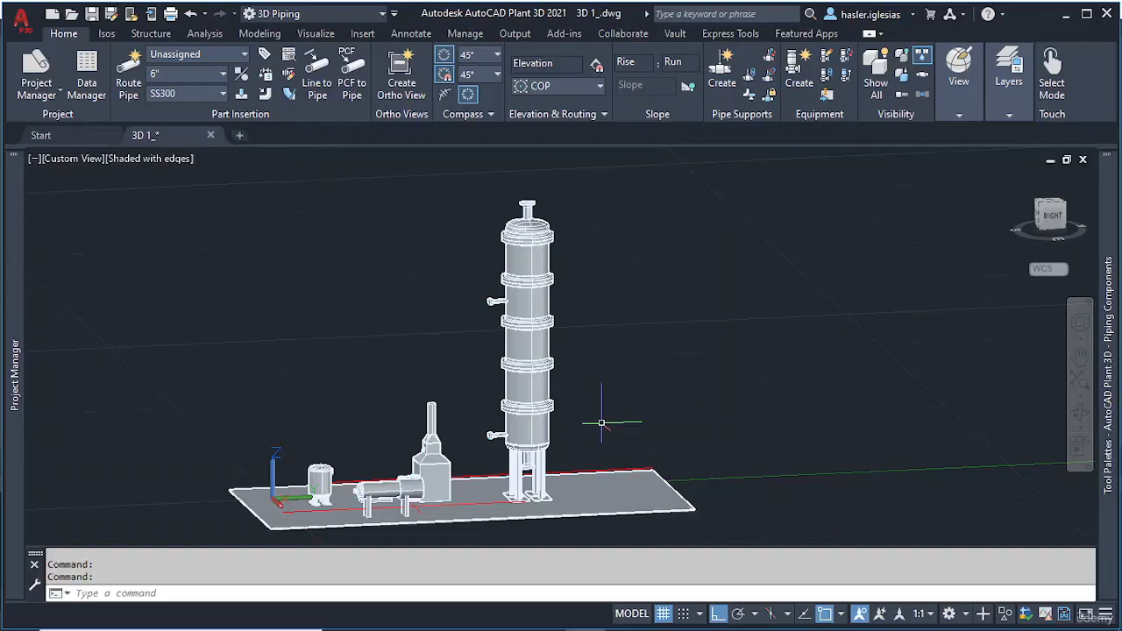
Step: Start creating a new horizontal misc equipment item and remove both default cubes from its shape list
{"action": "middle_click_drag", "start_coordinate": [600, 424], "coordinate": [602, 455], "text": "shift"}
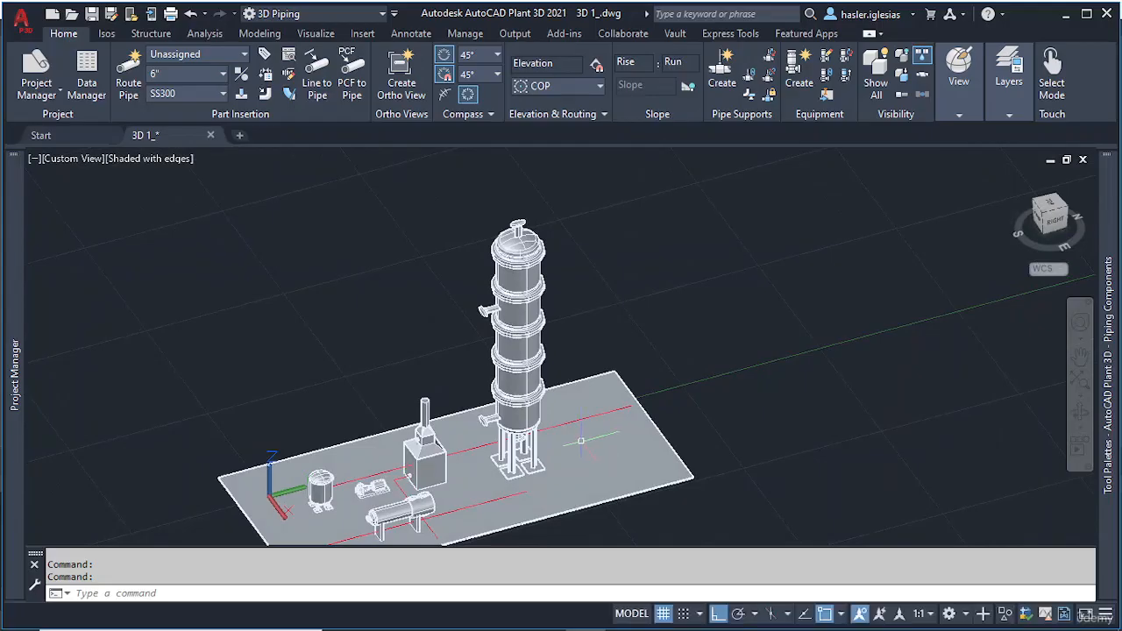
{"action": "left_click", "coordinate": [799, 70]}
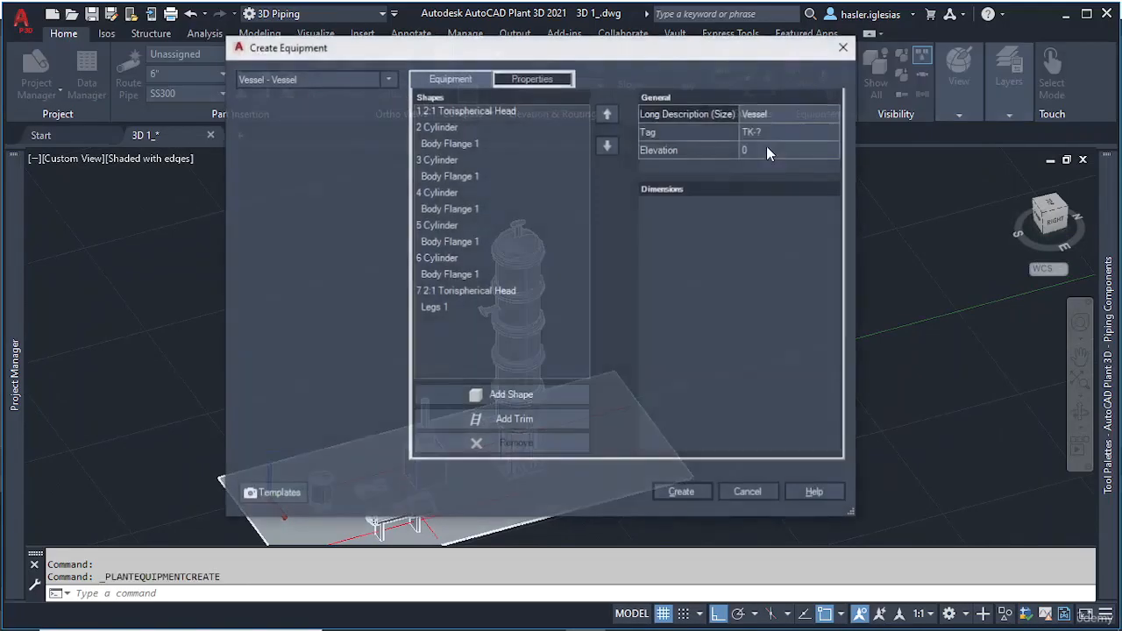
{"action": "left_click", "coordinate": [387, 79]}
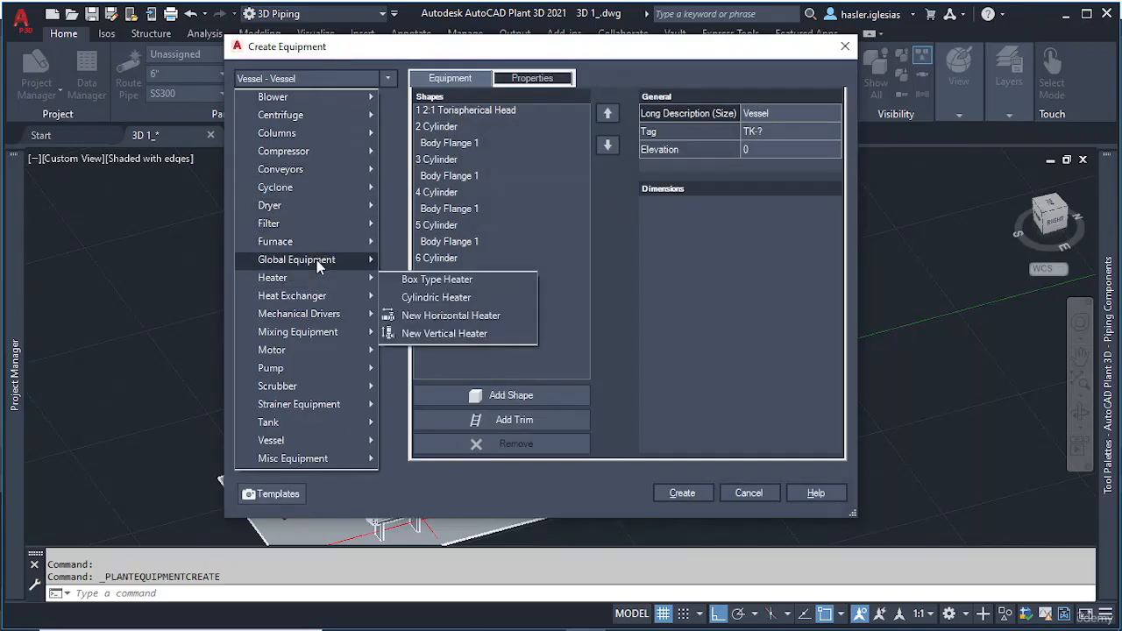
{"action": "mouse_move", "coordinate": [311, 333]}
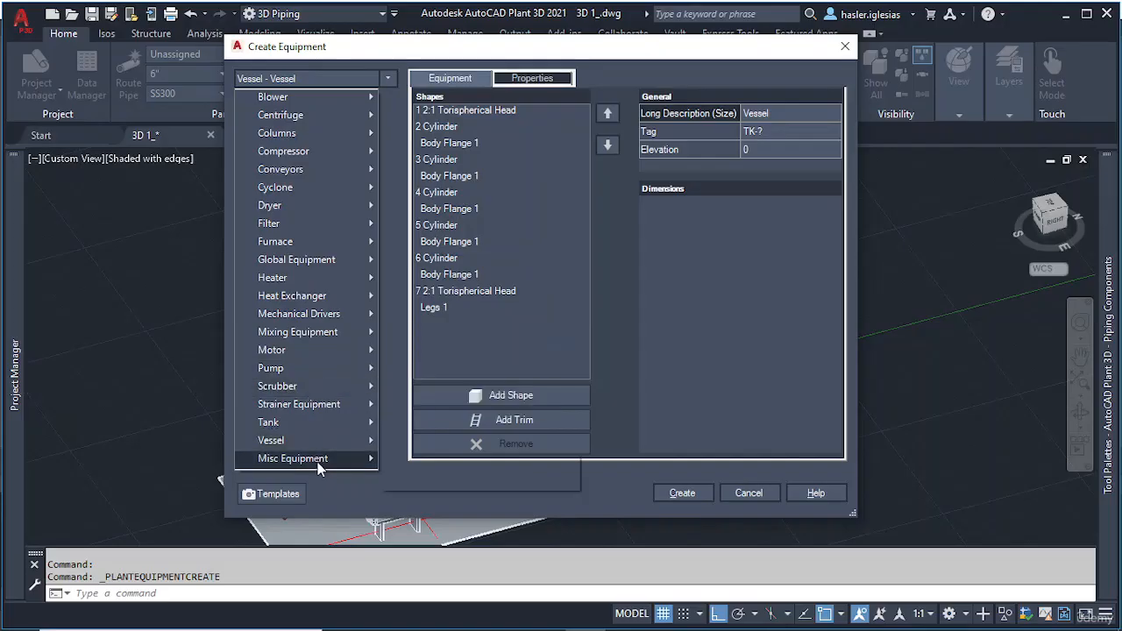
{"action": "mouse_move", "coordinate": [313, 462]}
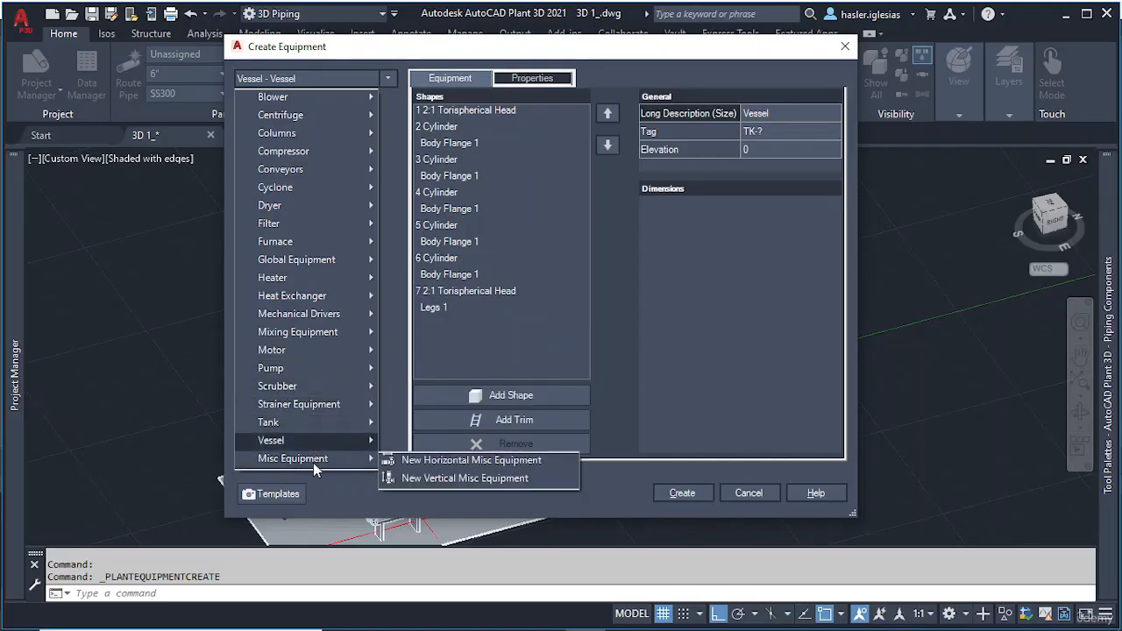
{"action": "left_click", "coordinate": [456, 461]}
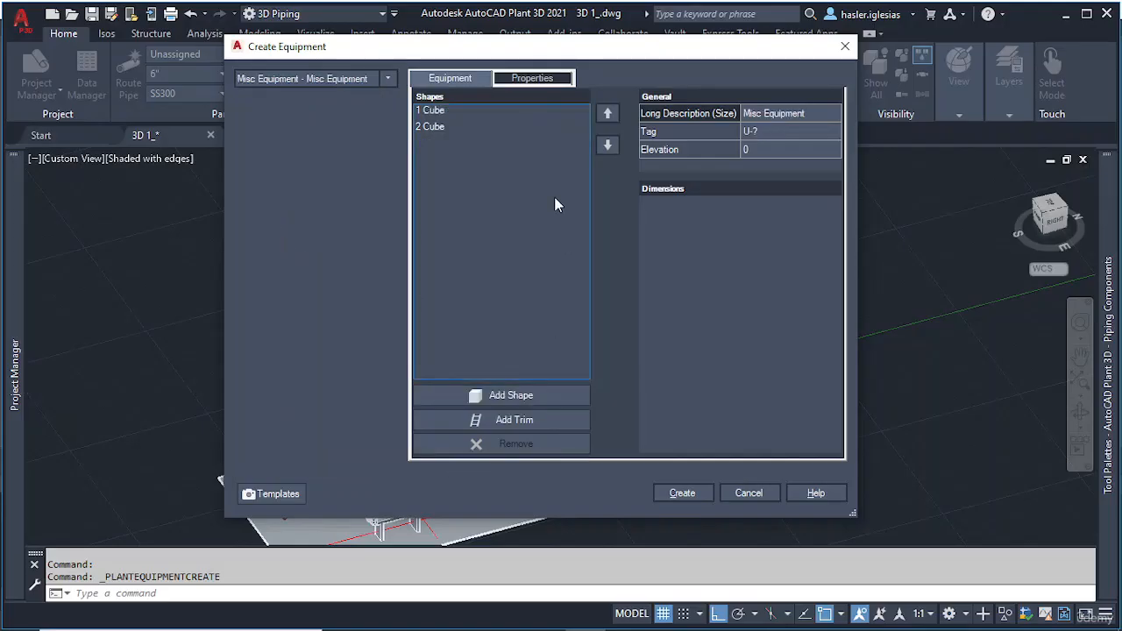
{"action": "left_click", "coordinate": [436, 110]}
{"action": "left_click", "coordinate": [516, 444]}
{"action": "left_click", "coordinate": [516, 444]}
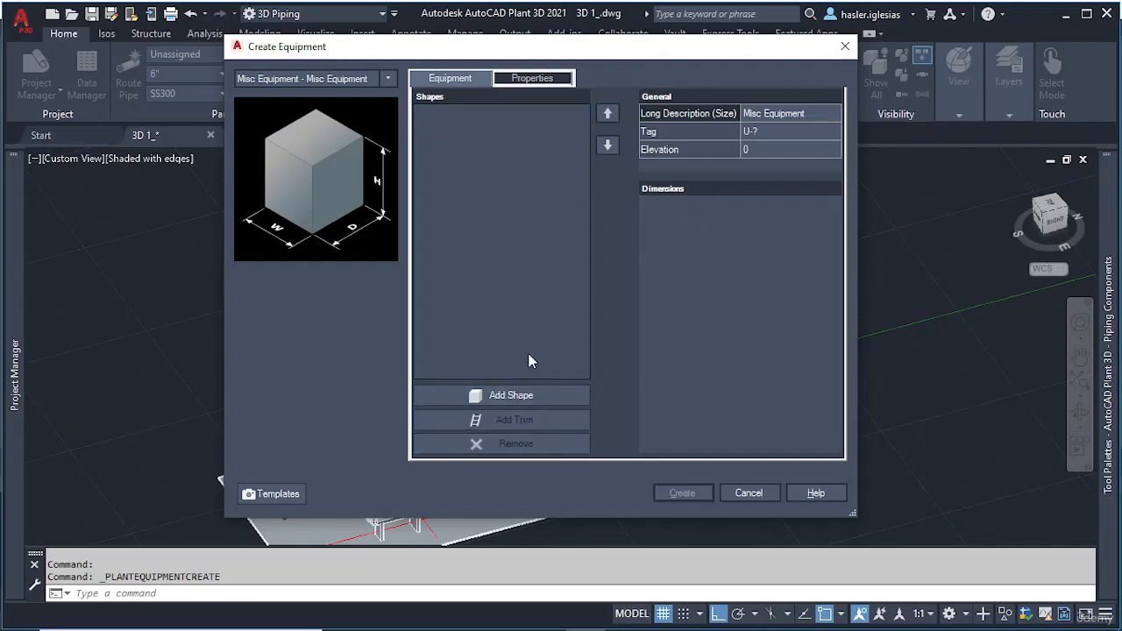
Step: Build the misc equipment from a cone, three cubes and a second cone, and create it for placement
{"action": "left_click", "coordinate": [506, 395]}
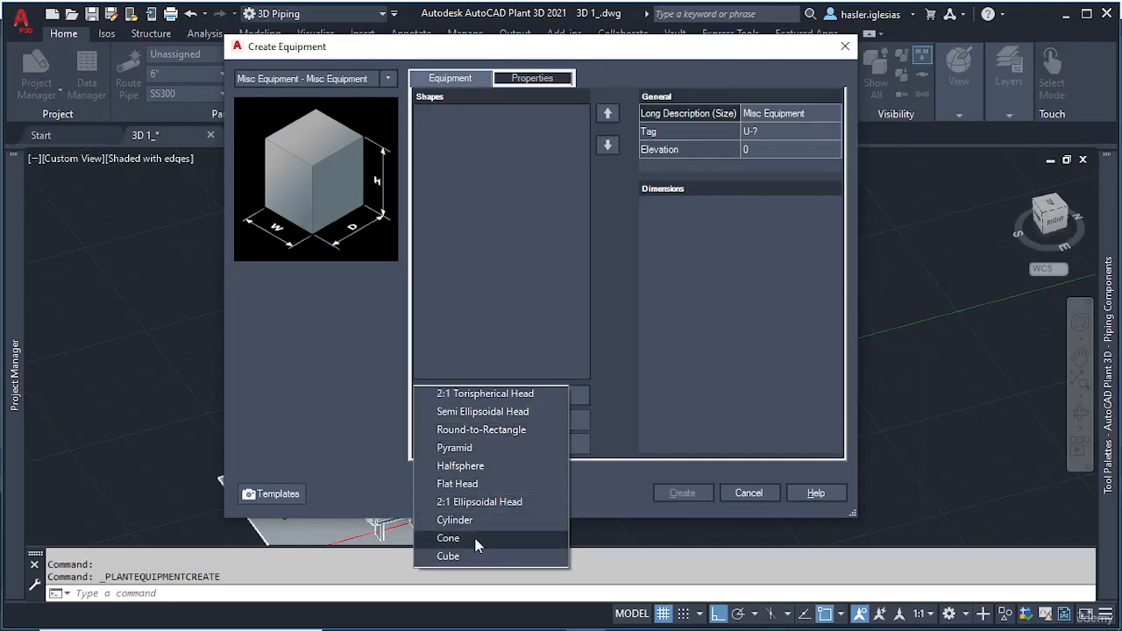
{"action": "left_click", "coordinate": [477, 546]}
{"action": "left_click", "coordinate": [524, 397]}
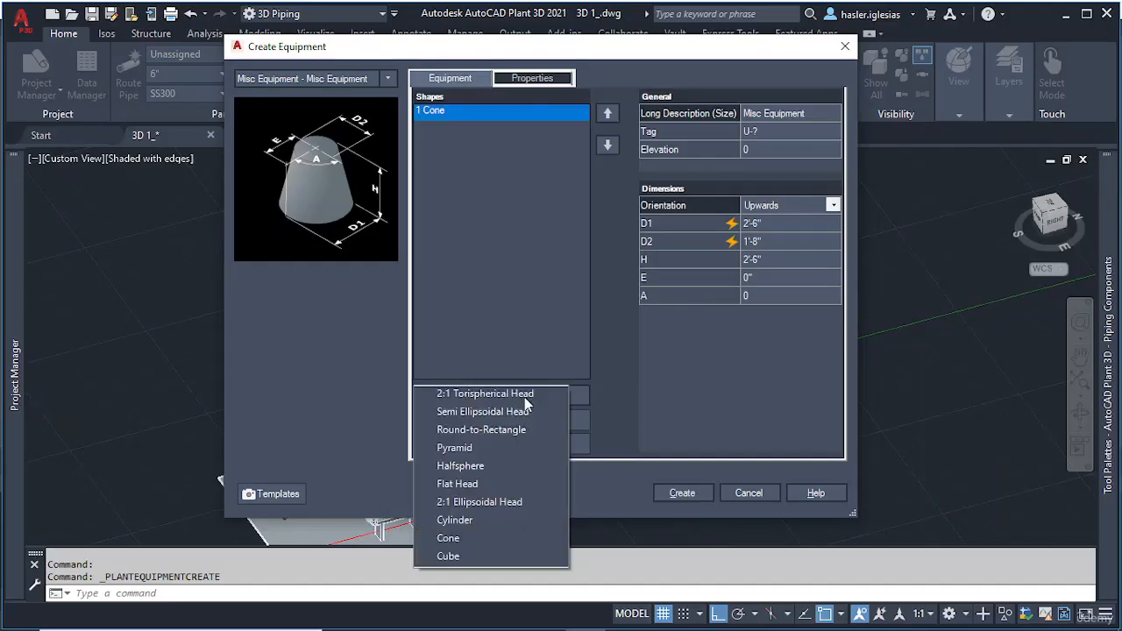
{"action": "left_click", "coordinate": [479, 557]}
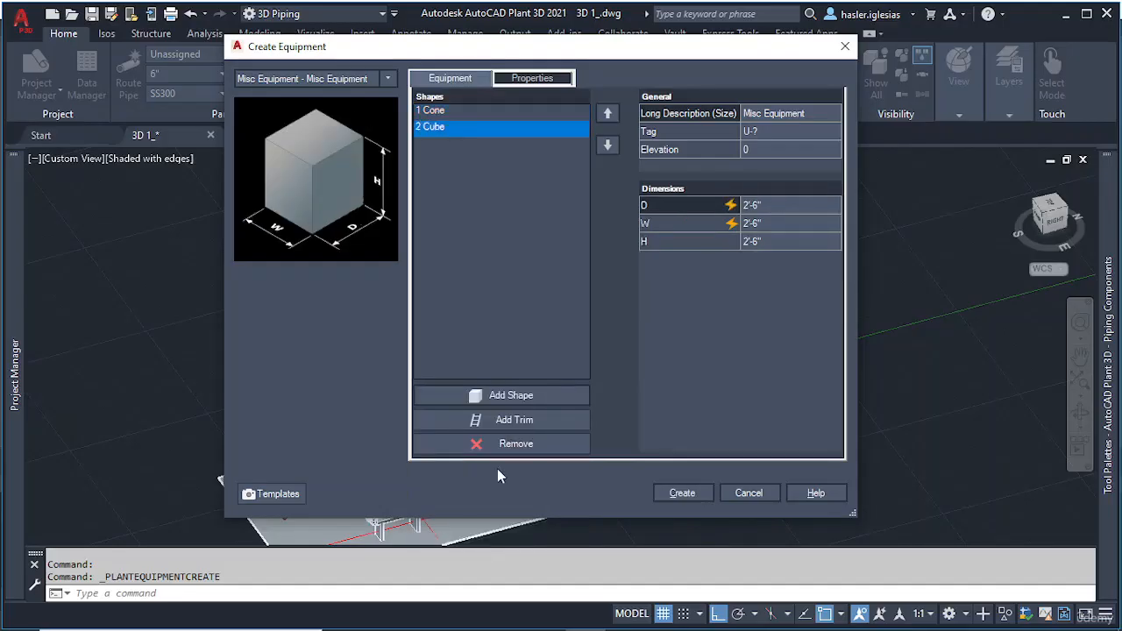
{"action": "left_click", "coordinate": [510, 395]}
{"action": "left_click", "coordinate": [465, 556]}
{"action": "left_click", "coordinate": [526, 401]}
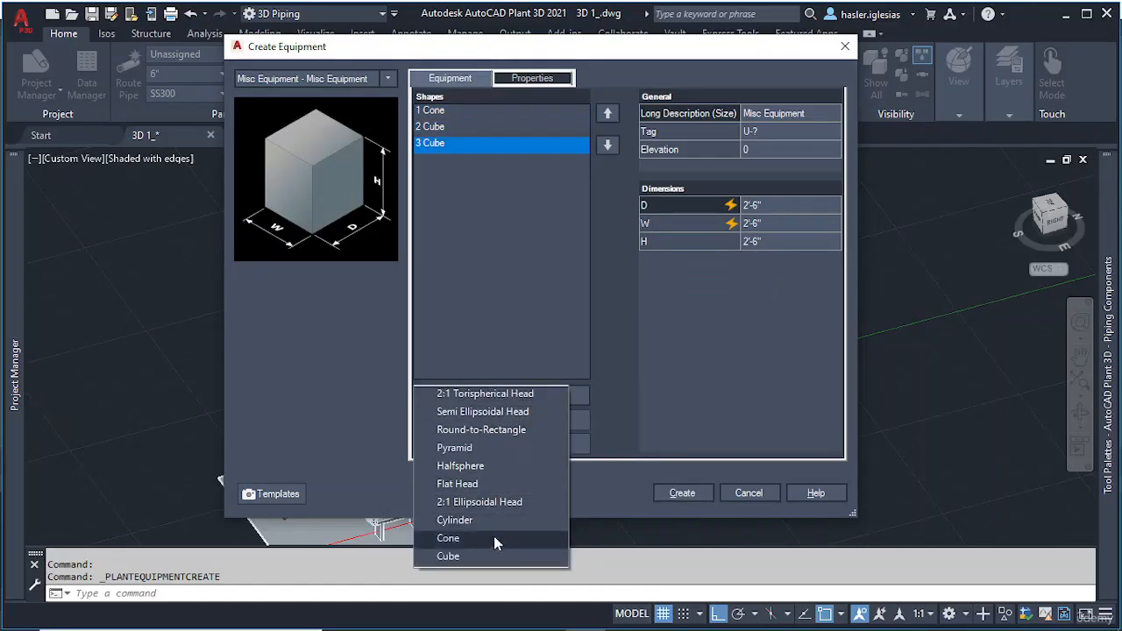
{"action": "left_click", "coordinate": [482, 556]}
{"action": "left_click", "coordinate": [508, 398]}
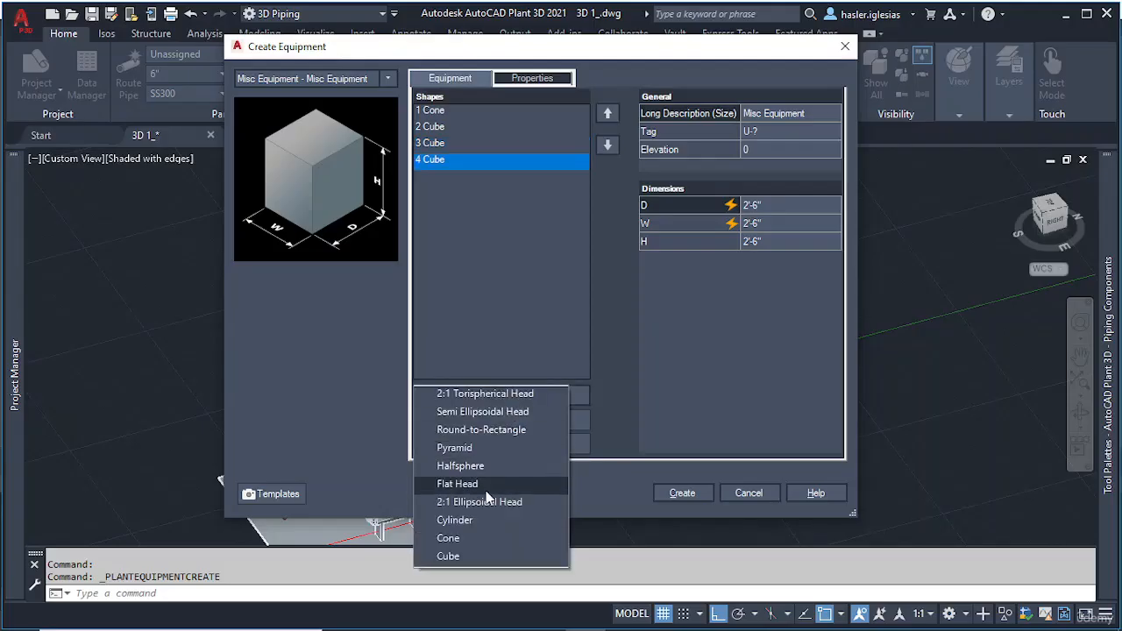
{"action": "left_click", "coordinate": [480, 535]}
{"action": "left_click", "coordinate": [690, 495]}
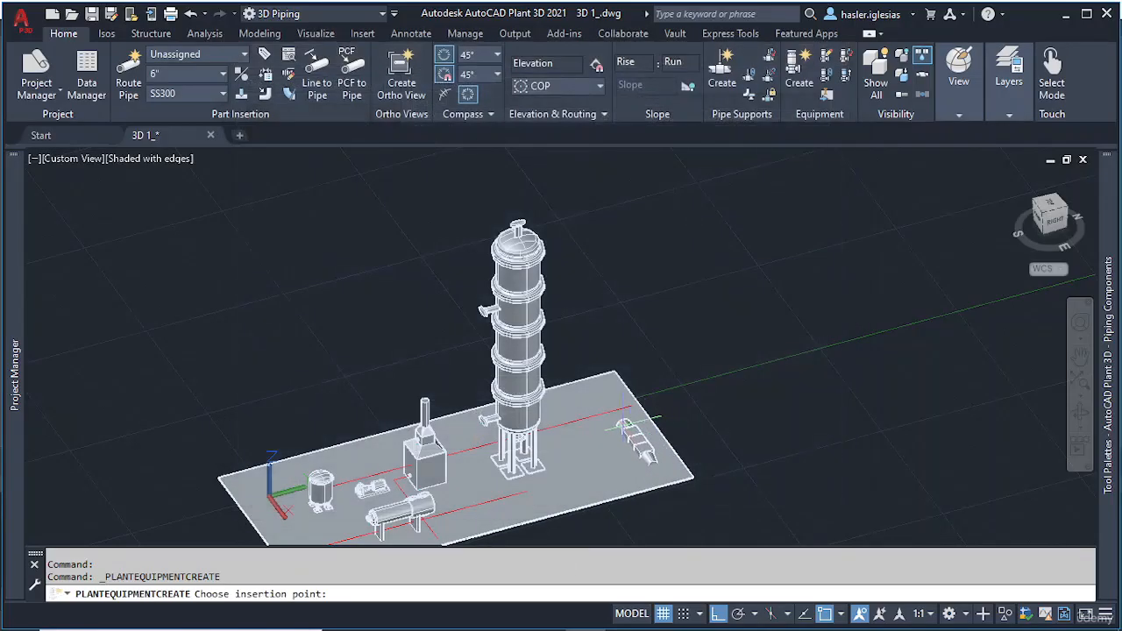
Step: Place the misc equipment at the end of the red line beyond the tall vessel, with 0 rotation
{"action": "middle_click_drag", "start_coordinate": [622, 393], "coordinate": [539, 394], "text": "shift"}
{"action": "scroll", "coordinate": [763, 391], "scroll_direction": "up", "scroll_amount": 5}
{"action": "scroll", "coordinate": [763, 390], "scroll_direction": "down", "scroll_amount": 3}
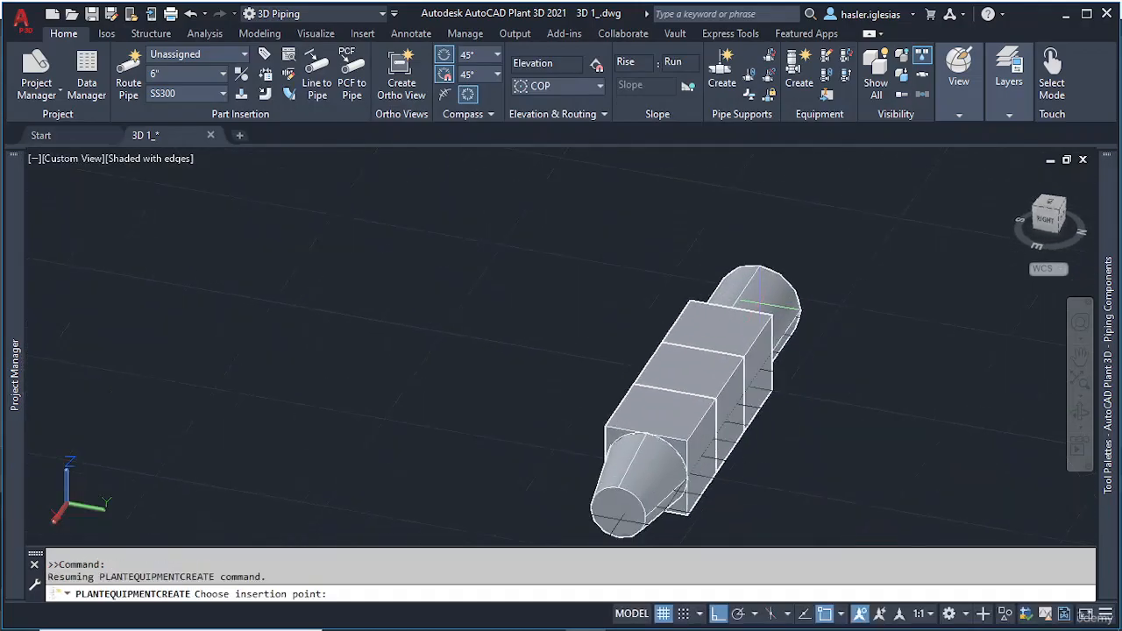
{"action": "mouse_move", "coordinate": [745, 351]}
{"action": "middle_mouse_down", "text": "shift"}
{"action": "mouse_move", "coordinate": [724, 296]}
{"action": "mouse_move", "coordinate": [737, 333]}
{"action": "middle_mouse_up", "text": "shift"}
{"action": "scroll", "coordinate": [737, 333], "scroll_direction": "down", "scroll_amount": 5}
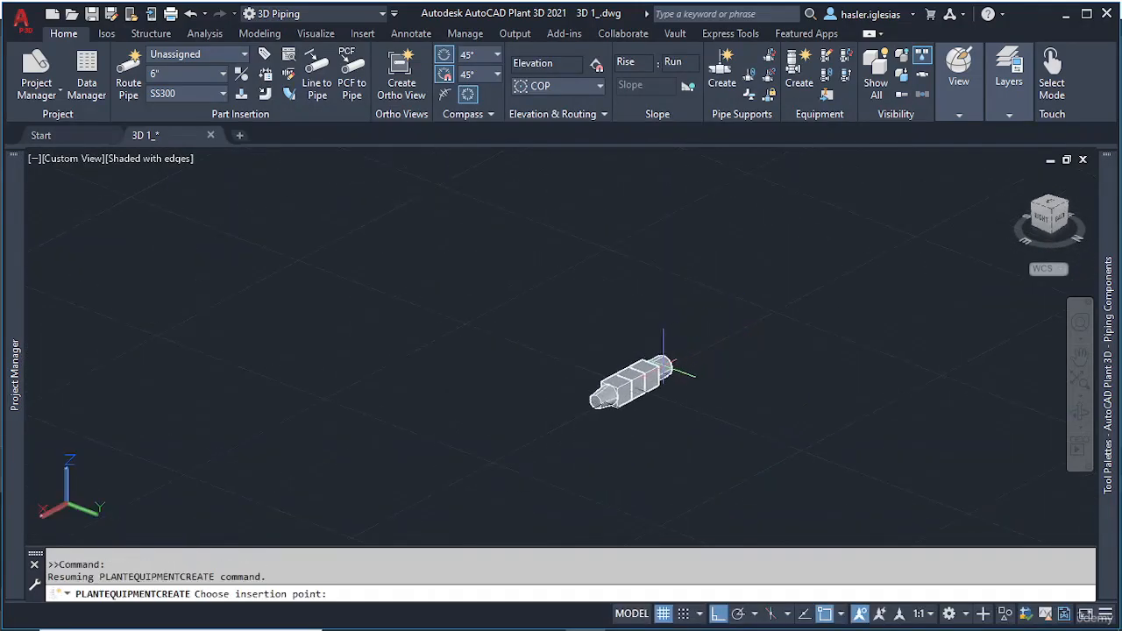
{"action": "scroll", "coordinate": [646, 371], "scroll_direction": "down", "scroll_amount": 4}
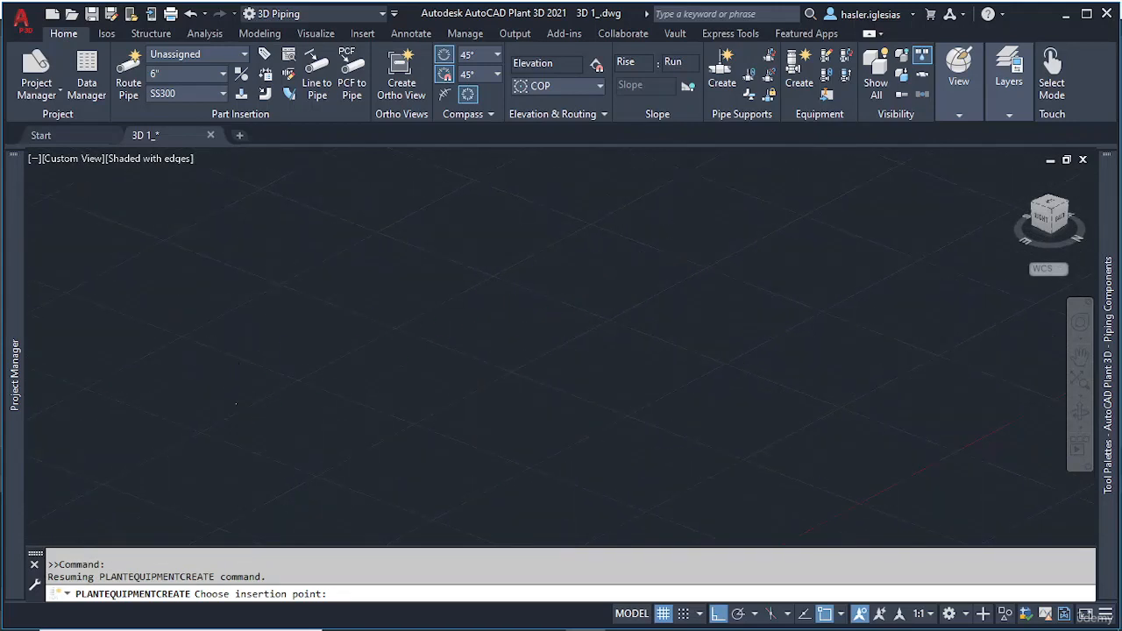
{"action": "scroll", "coordinate": [285, 361], "scroll_direction": "down", "scroll_amount": 5}
{"action": "middle_click_drag", "start_coordinate": [398, 405], "coordinate": [367, 256]}
{"action": "scroll", "coordinate": [303, 239], "scroll_direction": "up", "scroll_amount": 3}
{"action": "middle_click_drag", "start_coordinate": [423, 193], "coordinate": [425, 359]}
{"action": "scroll", "coordinate": [431, 358], "scroll_direction": "up", "scroll_amount": 2}
{"action": "scroll", "coordinate": [458, 261], "scroll_direction": "up", "scroll_amount": 2}
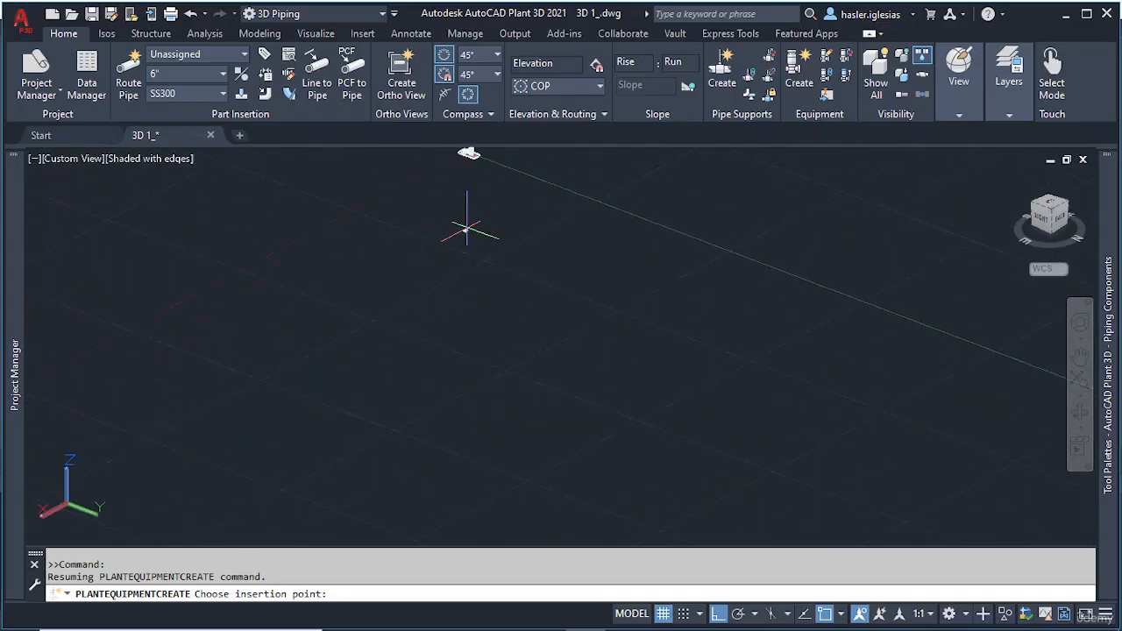
{"action": "middle_click_drag", "start_coordinate": [468, 208], "coordinate": [463, 394]}
{"action": "scroll", "coordinate": [471, 319], "scroll_direction": "up", "scroll_amount": 7}
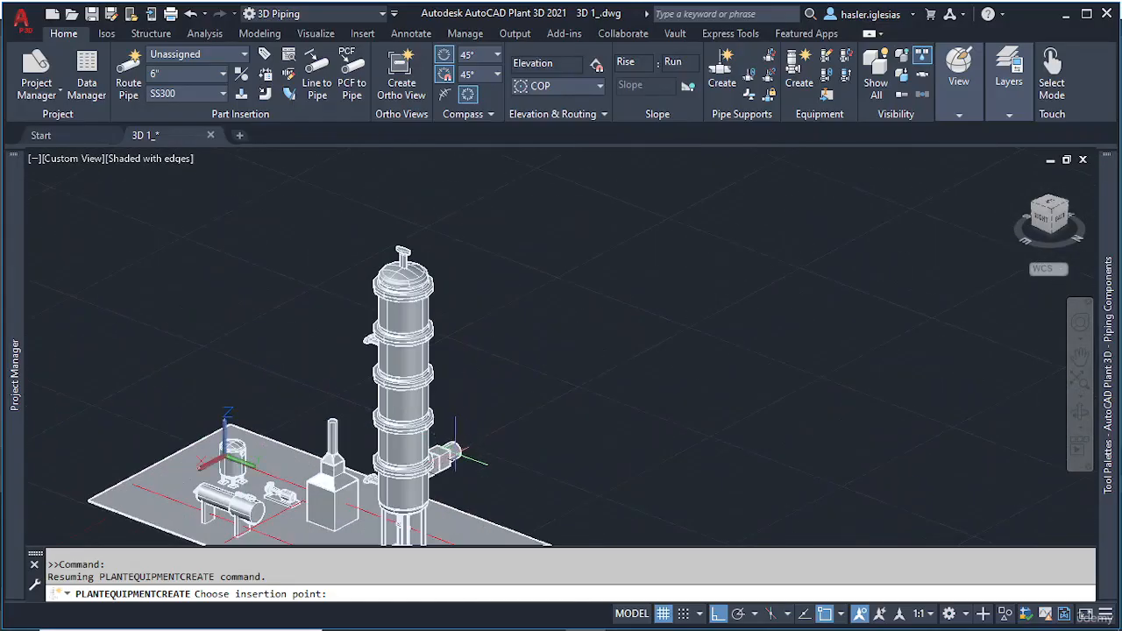
{"action": "middle_click_drag", "start_coordinate": [454, 454], "coordinate": [412, 248]}
{"action": "left_click", "coordinate": [489, 348]}
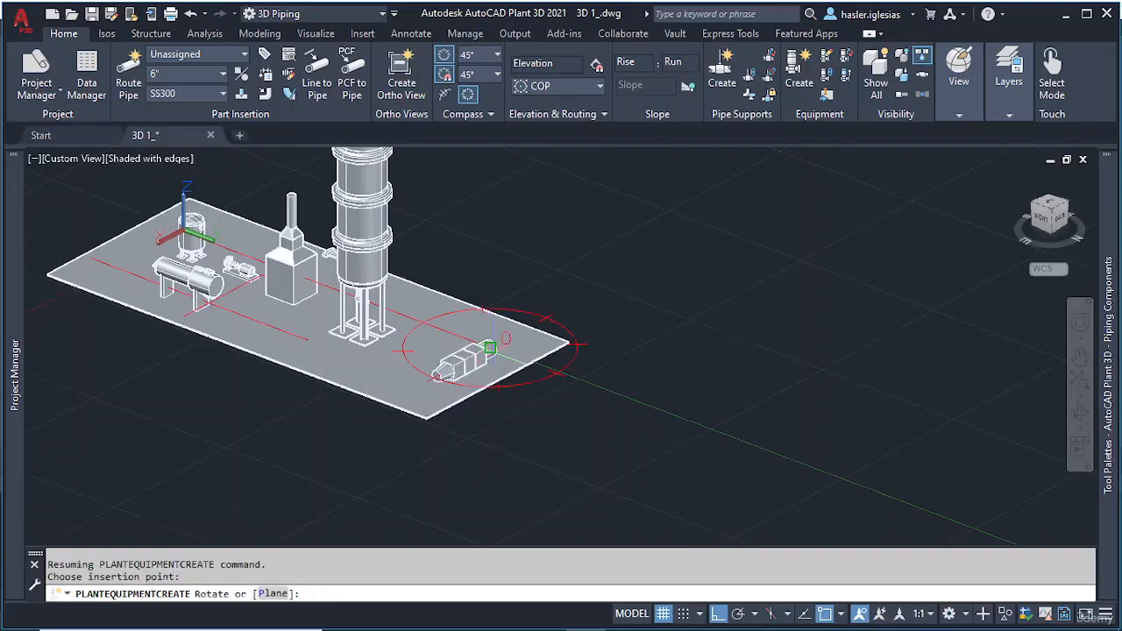
{"action": "left_click", "coordinate": [490, 349]}
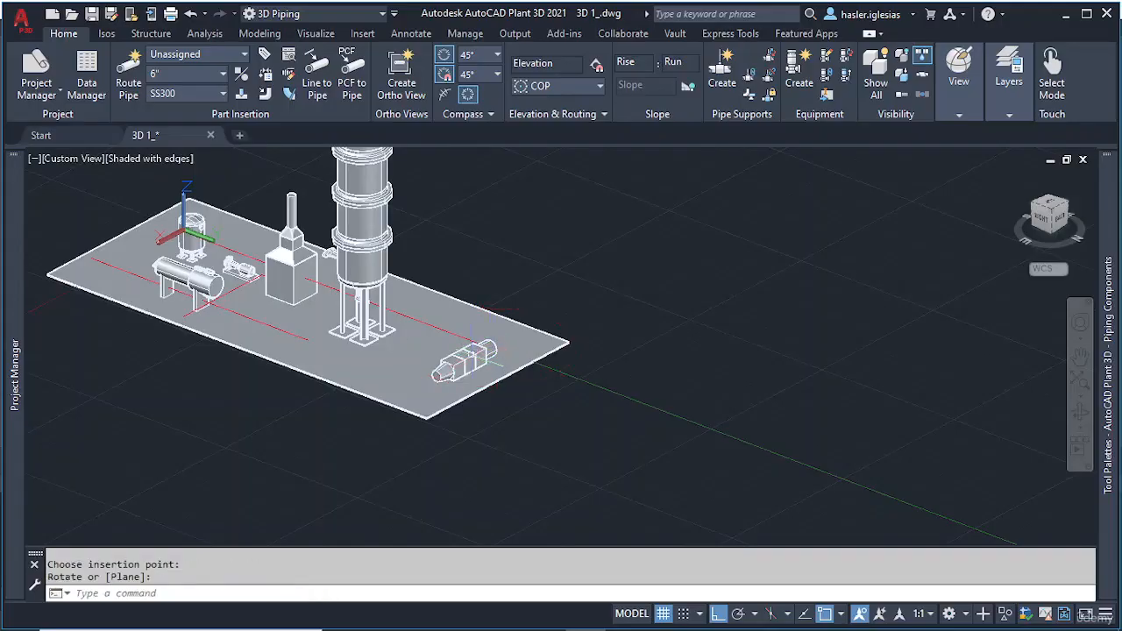
Step: Preview the model around the placed misc equipment in the Conceptual and Realistic visual styles
{"action": "scroll", "coordinate": [465, 357], "scroll_direction": "up", "scroll_amount": 6}
{"action": "middle_click_drag", "start_coordinate": [464, 358], "coordinate": [425, 333], "text": "shift"}
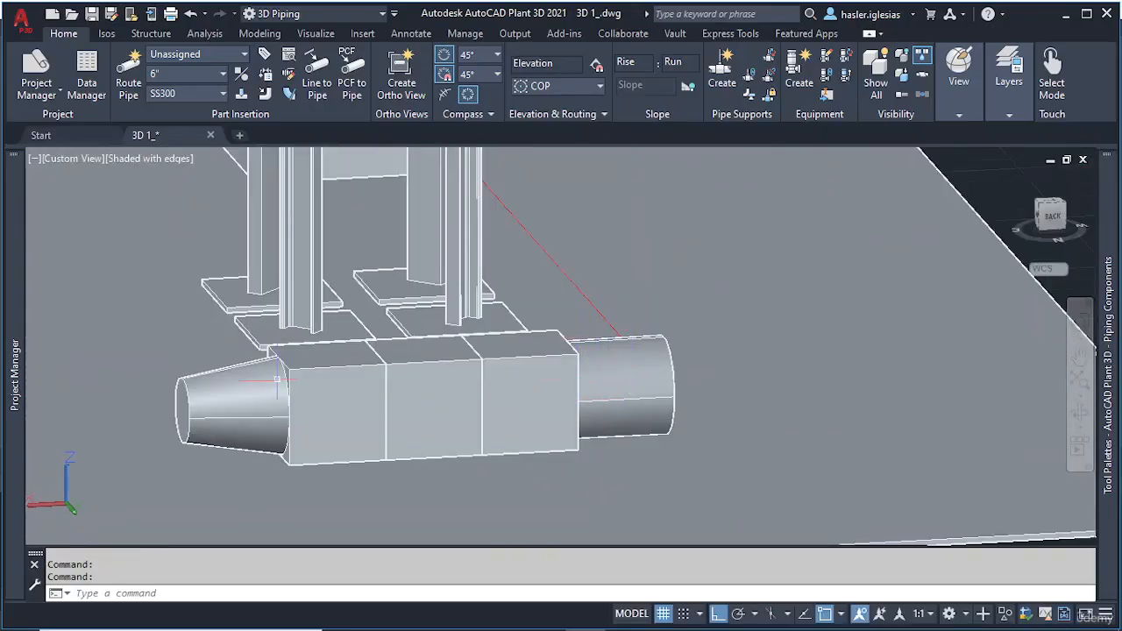
{"action": "middle_click_drag", "start_coordinate": [423, 393], "coordinate": [533, 389], "text": "shift"}
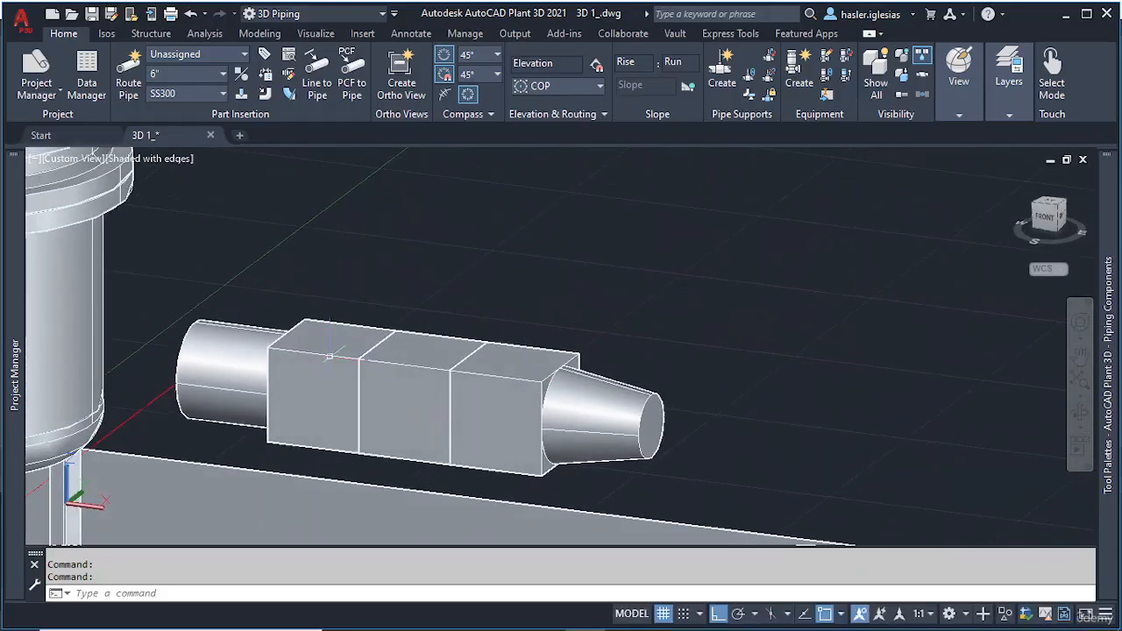
{"action": "left_click", "coordinate": [172, 163]}
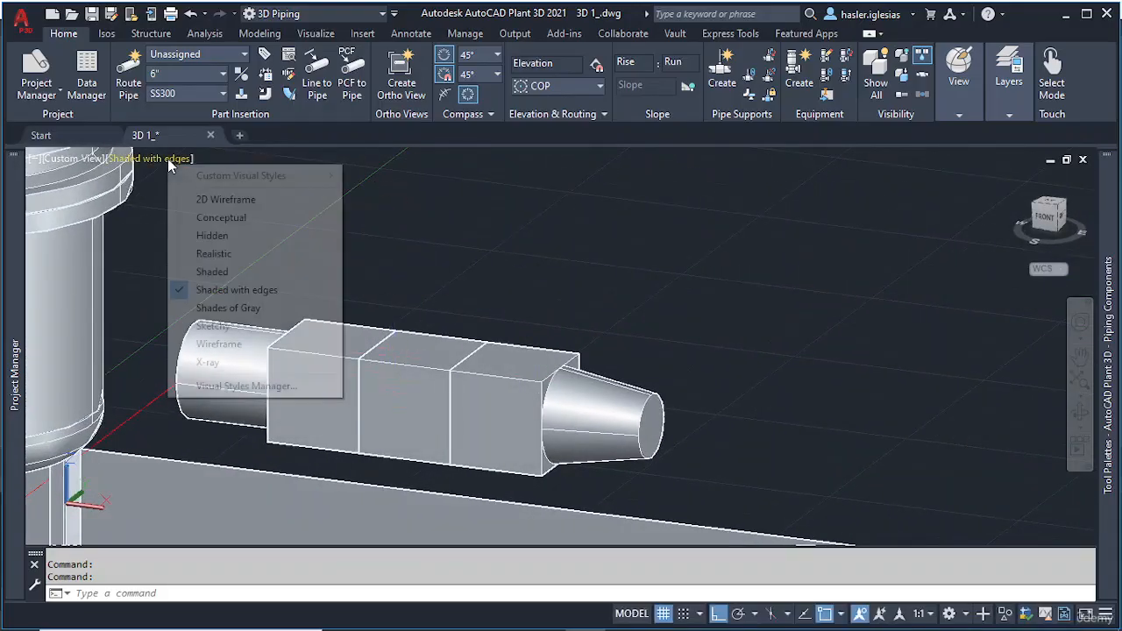
{"action": "left_click", "coordinate": [215, 216]}
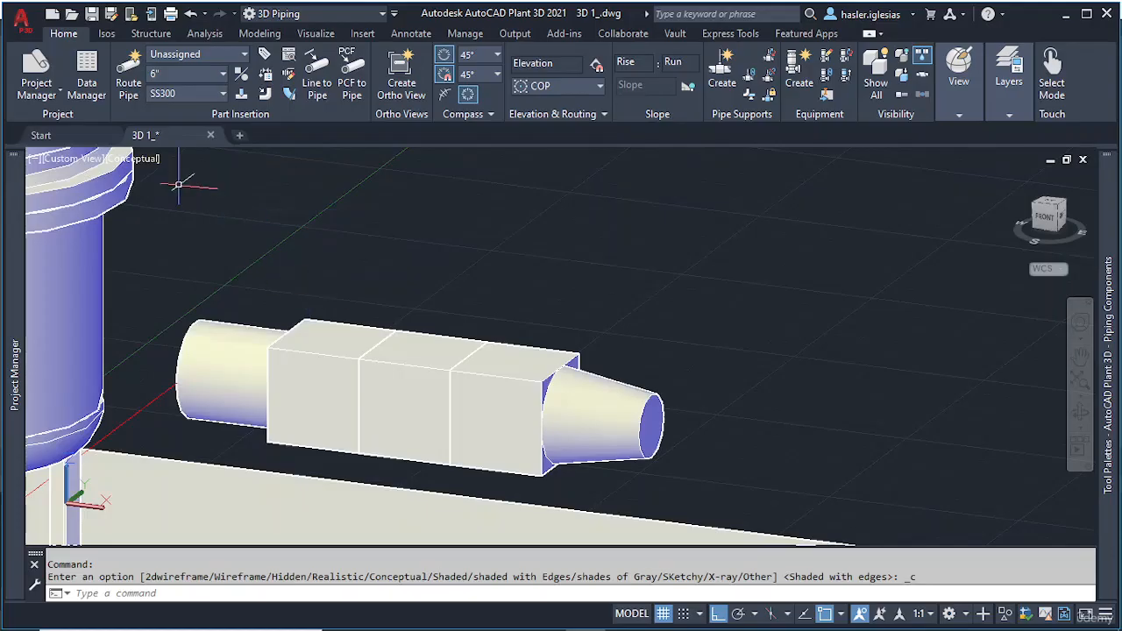
{"action": "left_click", "coordinate": [147, 161]}
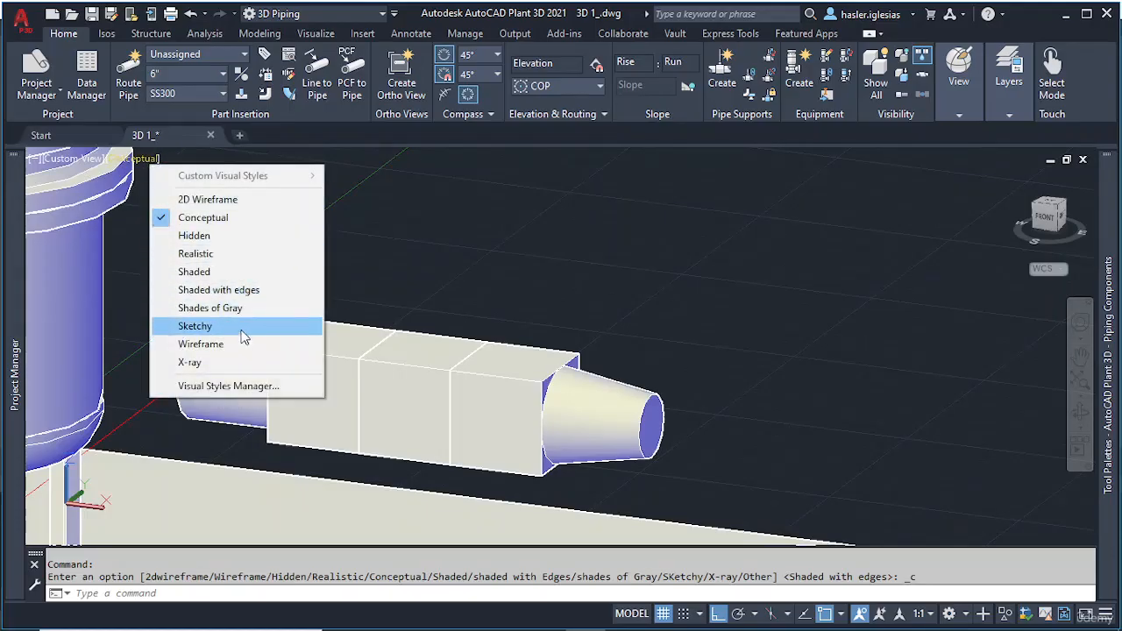
{"action": "left_click", "coordinate": [239, 255]}
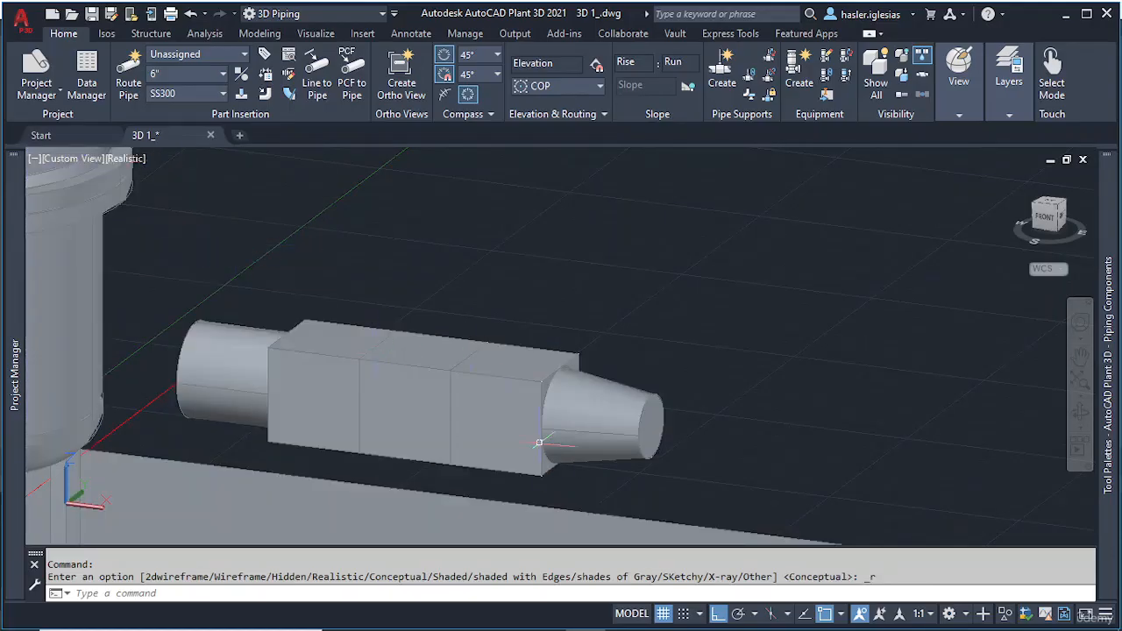
Step: Try the Conceptual, Sketchy and 2D Wireframe visual styles, and return the display to Shaded with edges
{"action": "left_click", "coordinate": [126, 161]}
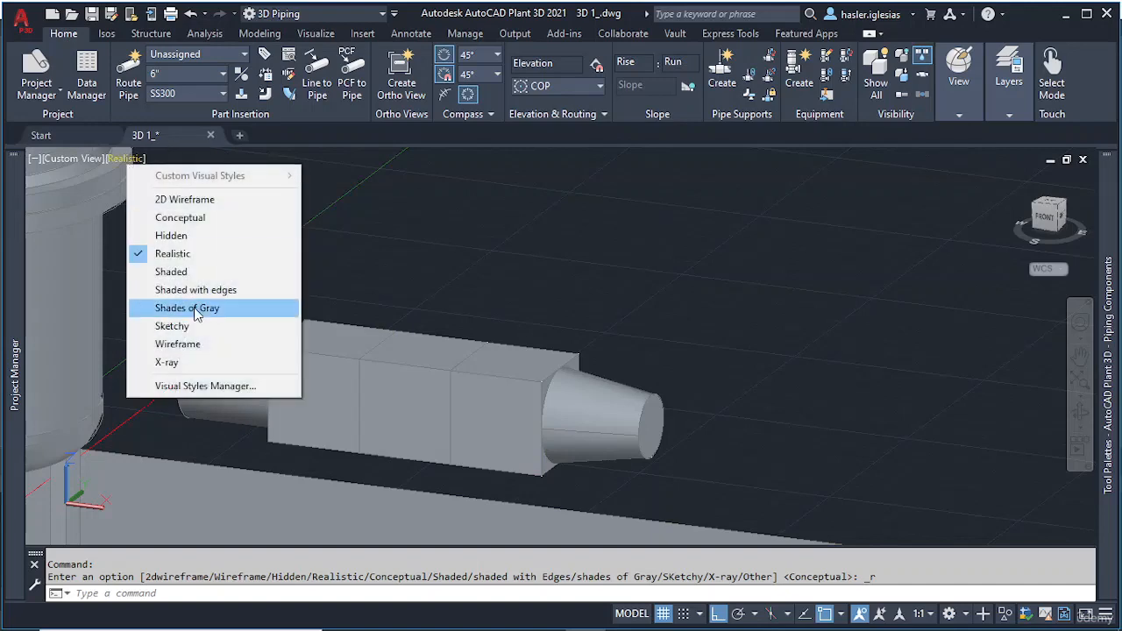
{"action": "left_click", "coordinate": [201, 220]}
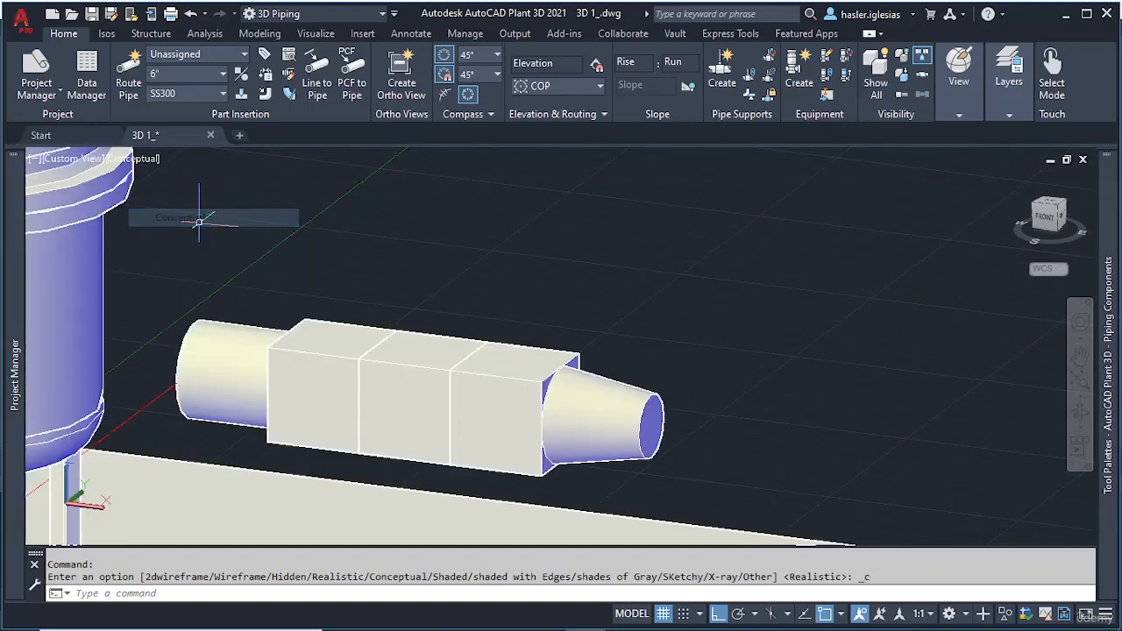
{"action": "left_click", "coordinate": [137, 161]}
{"action": "left_click", "coordinate": [223, 327]}
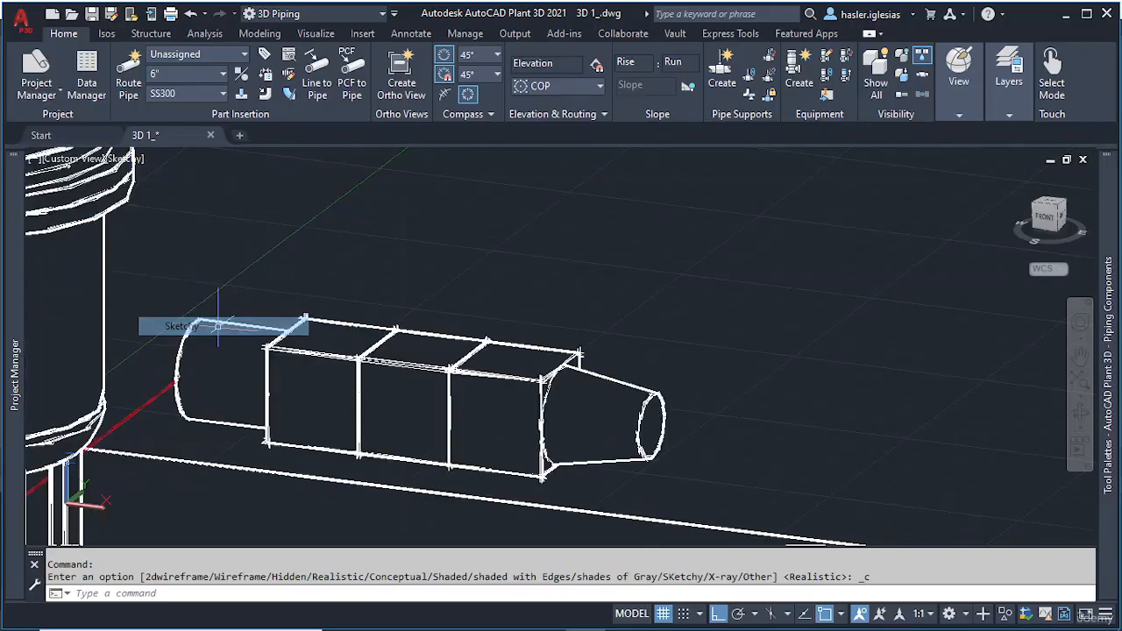
{"action": "left_click", "coordinate": [130, 162]}
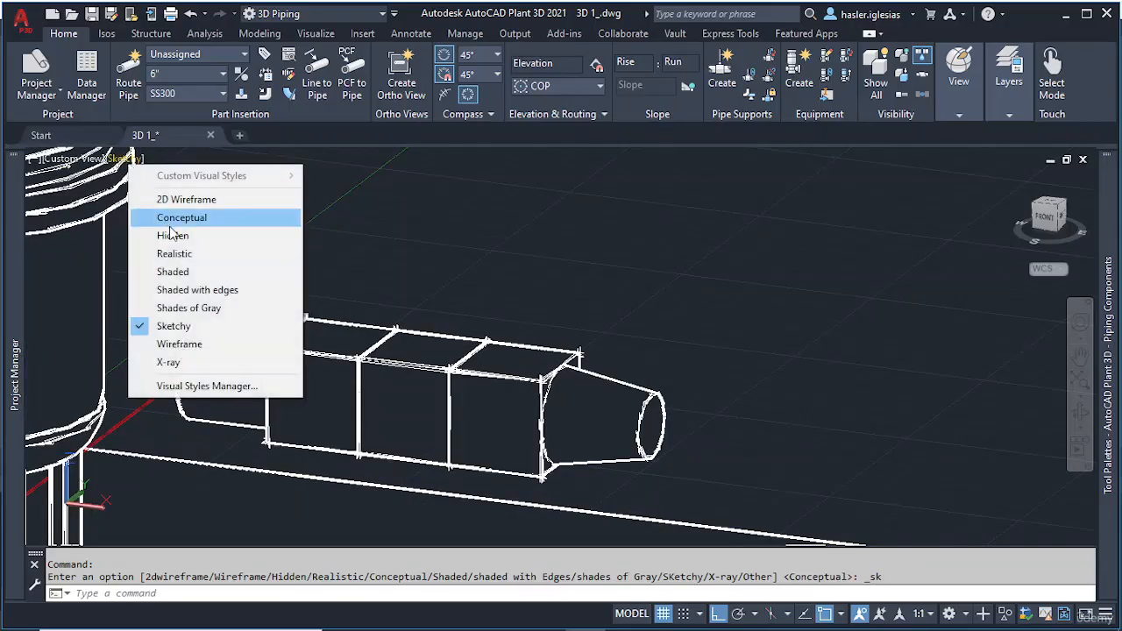
{"action": "left_click", "coordinate": [215, 201]}
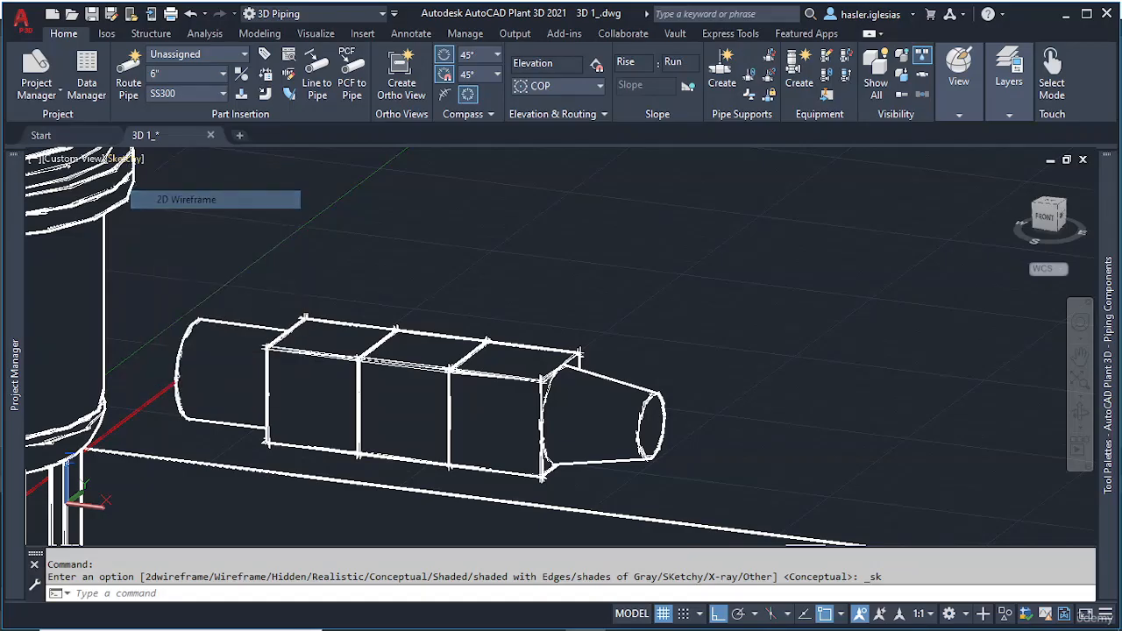
{"action": "left_click", "coordinate": [133, 161]}
{"action": "left_click", "coordinate": [224, 287]}
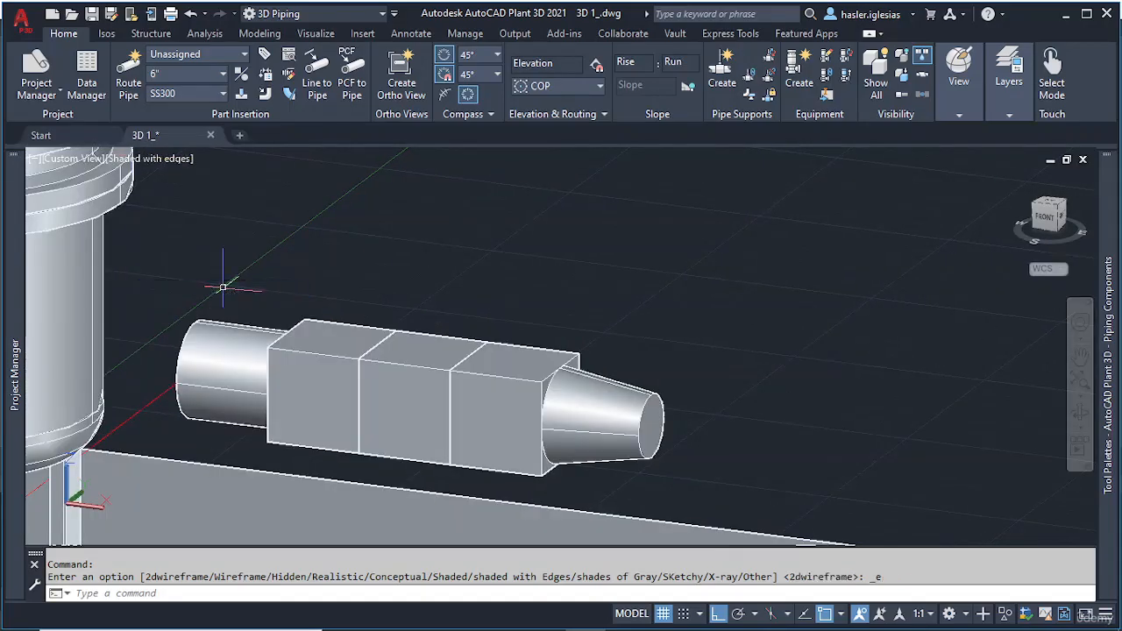
Step: Open the misc equipment for modification and add a stiffening ring to its first cone and its first cube
{"action": "scroll", "coordinate": [537, 377], "scroll_direction": "down", "scroll_amount": 2}
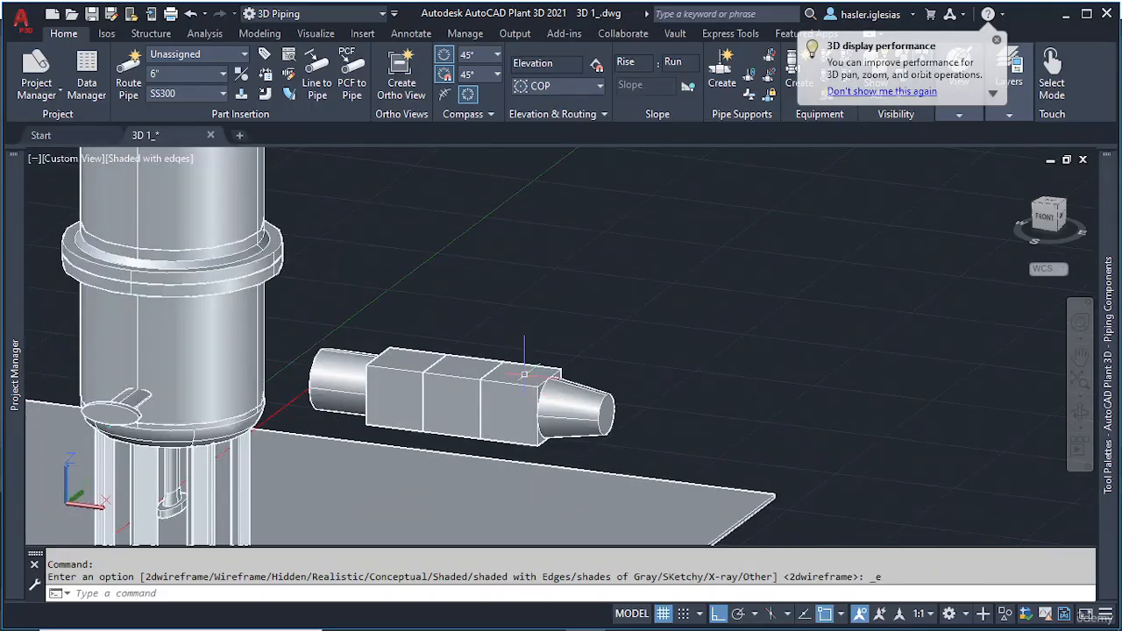
{"action": "scroll", "coordinate": [525, 375], "scroll_direction": "up", "scroll_amount": 3}
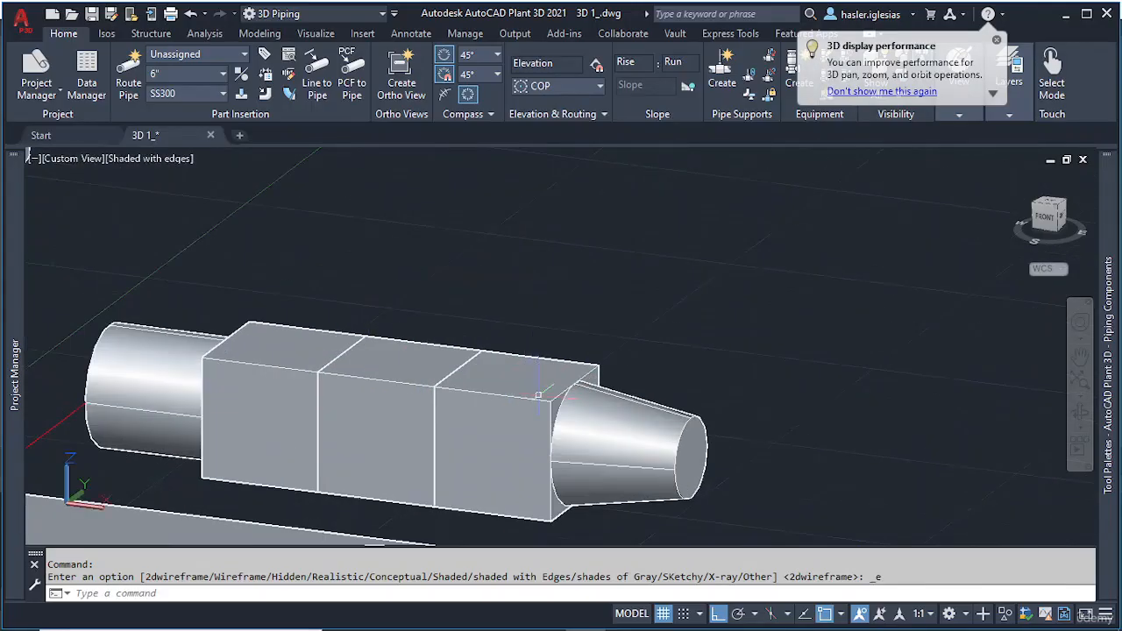
{"action": "left_click", "coordinate": [538, 397]}
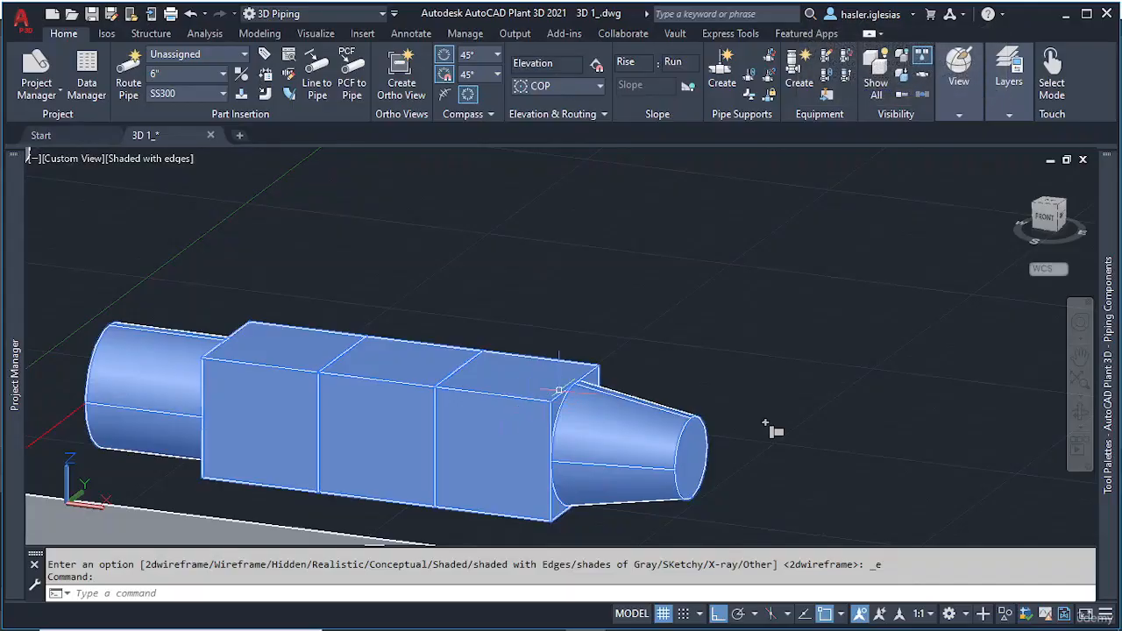
{"action": "left_click", "coordinate": [825, 56]}
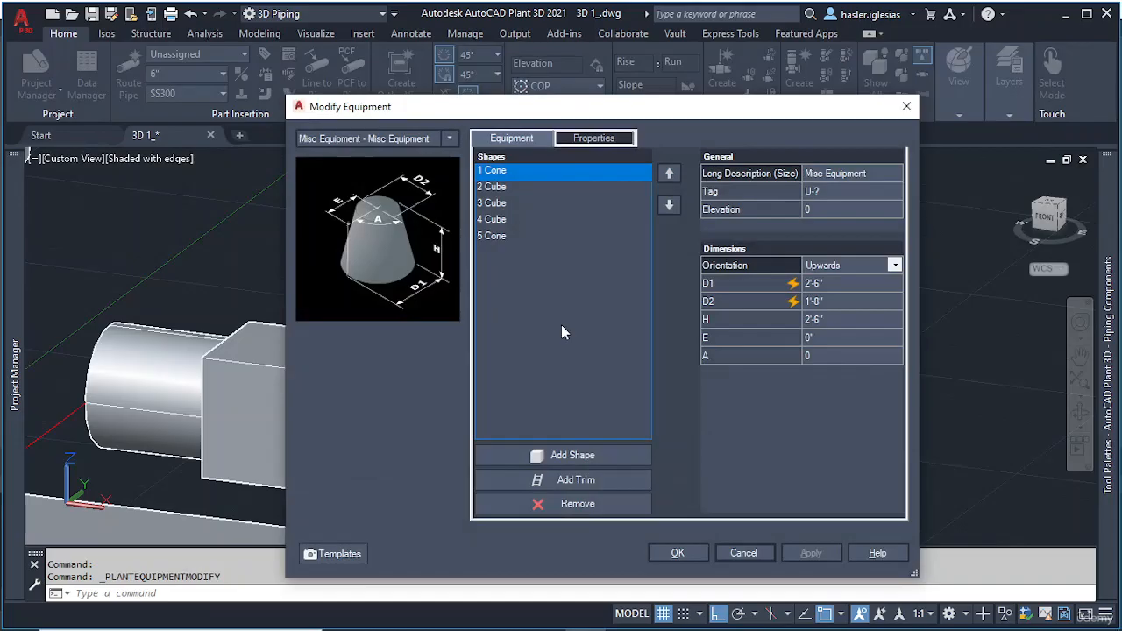
{"action": "left_click", "coordinate": [565, 485]}
{"action": "left_click", "coordinate": [544, 479]}
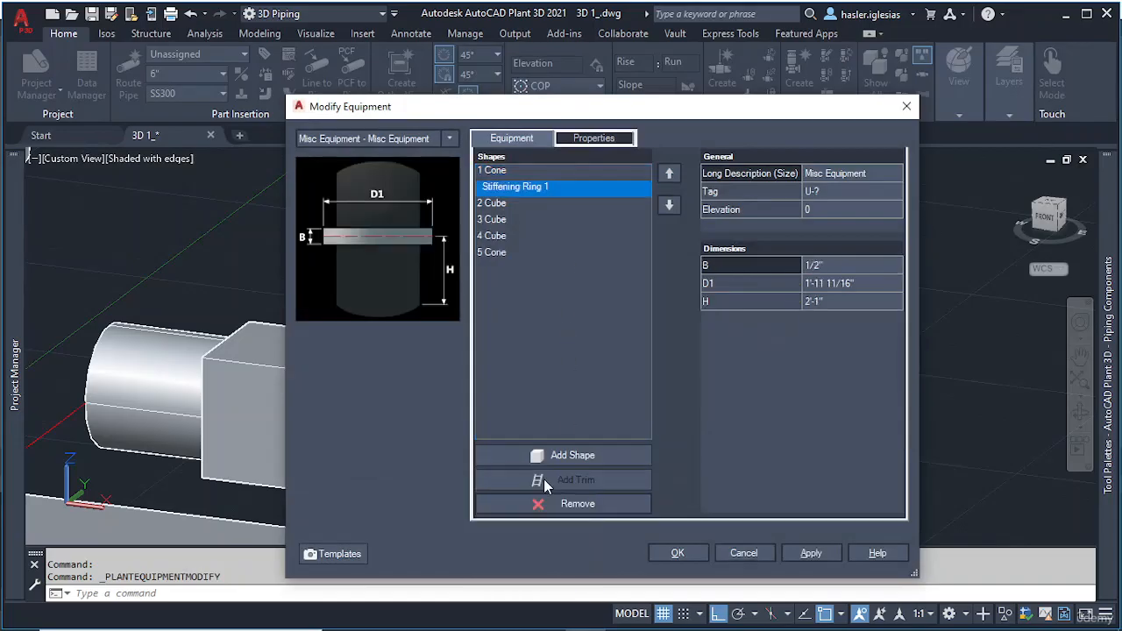
{"action": "left_click", "coordinate": [502, 203]}
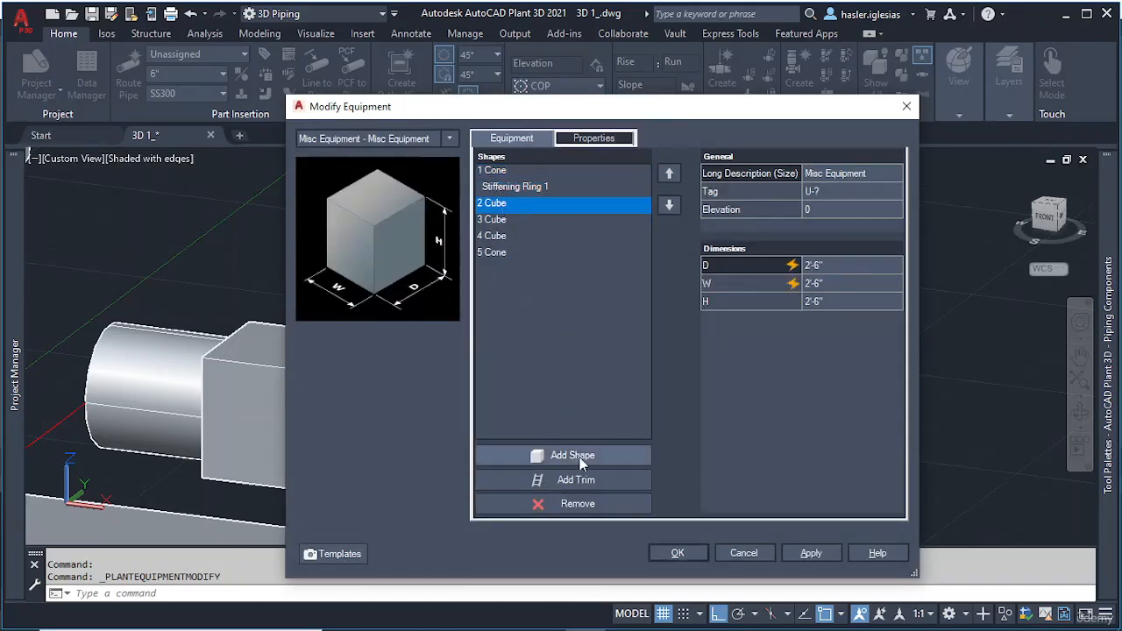
{"action": "left_click", "coordinate": [578, 479]}
{"action": "left_click", "coordinate": [531, 479]}
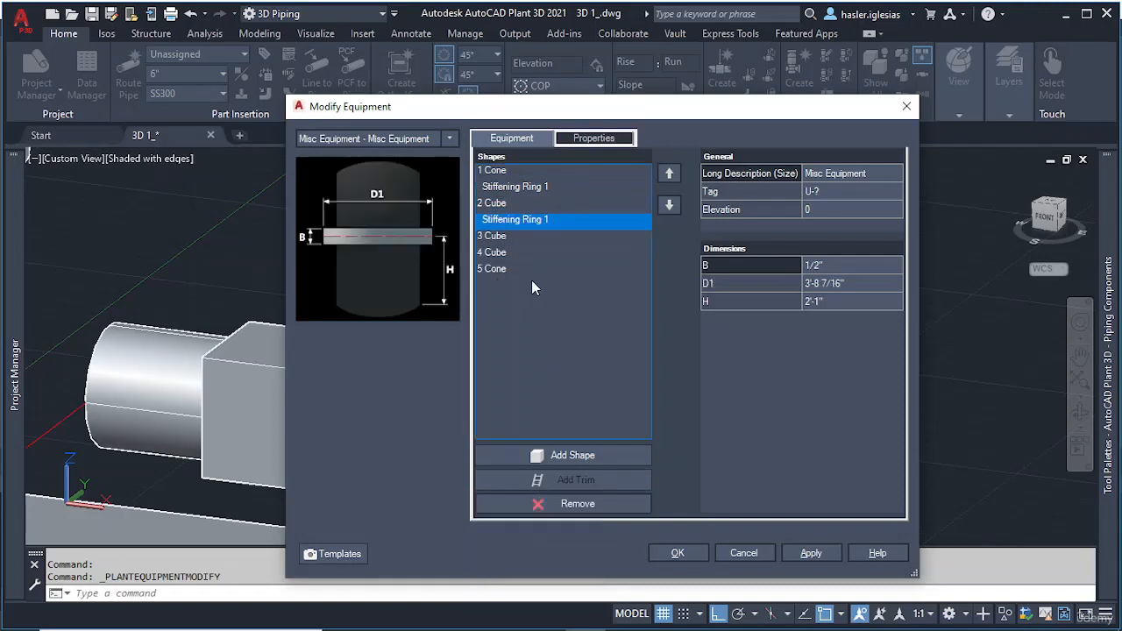
Step: Try to add stiffening rings to the remaining shapes of the misc equipment and apply the changes
{"action": "left_click", "coordinate": [526, 236]}
{"action": "left_click", "coordinate": [579, 493]}
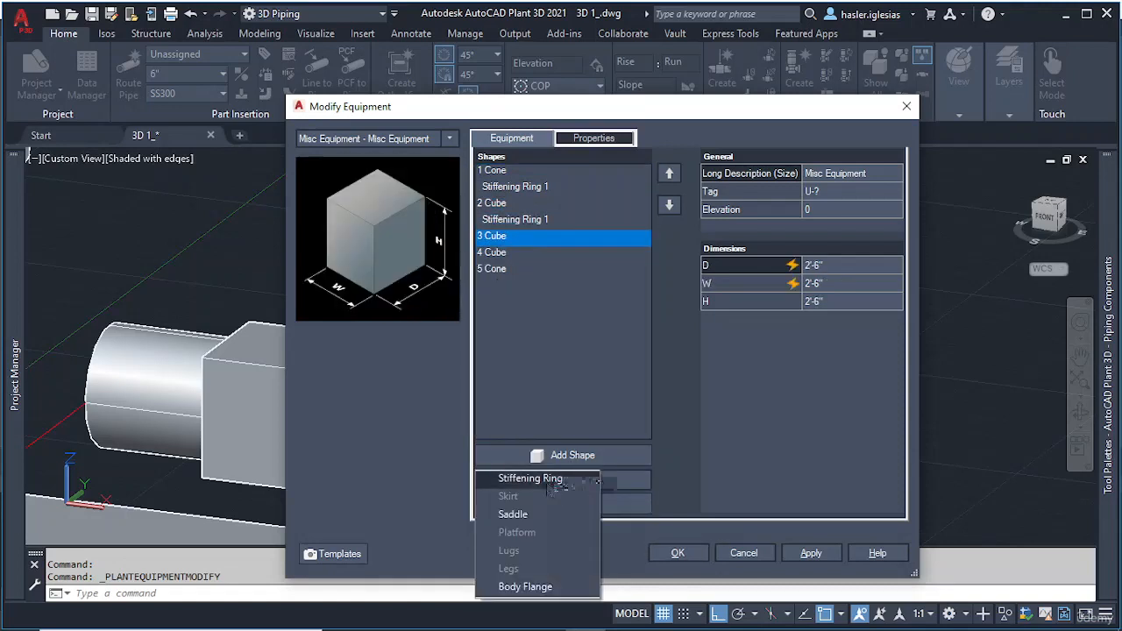
{"action": "left_click", "coordinate": [547, 329]}
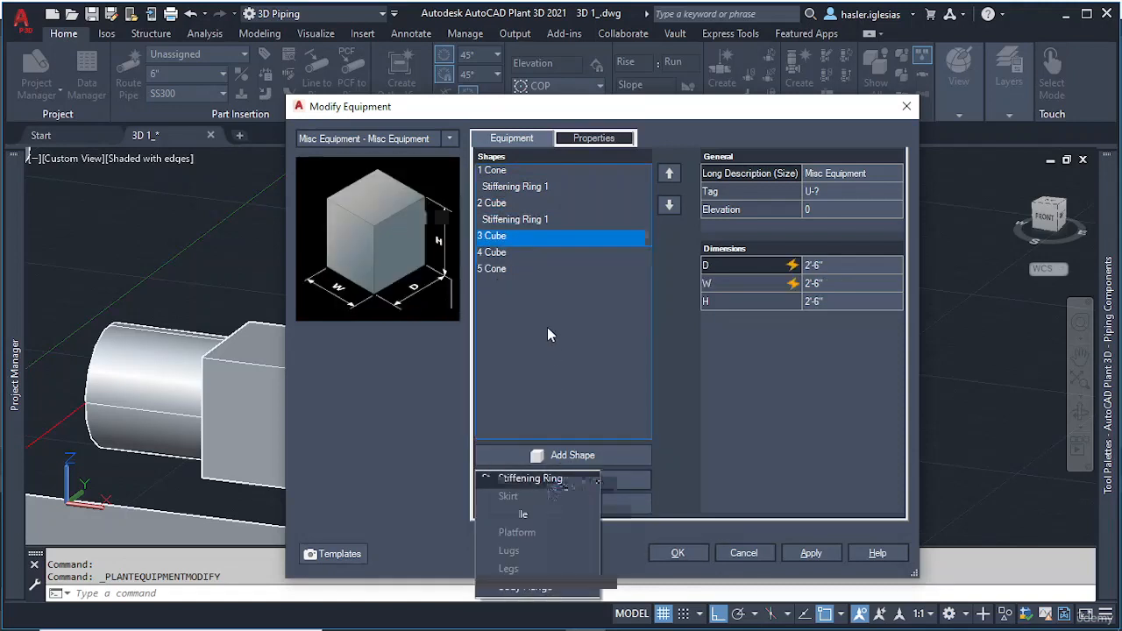
{"action": "left_click", "coordinate": [571, 482]}
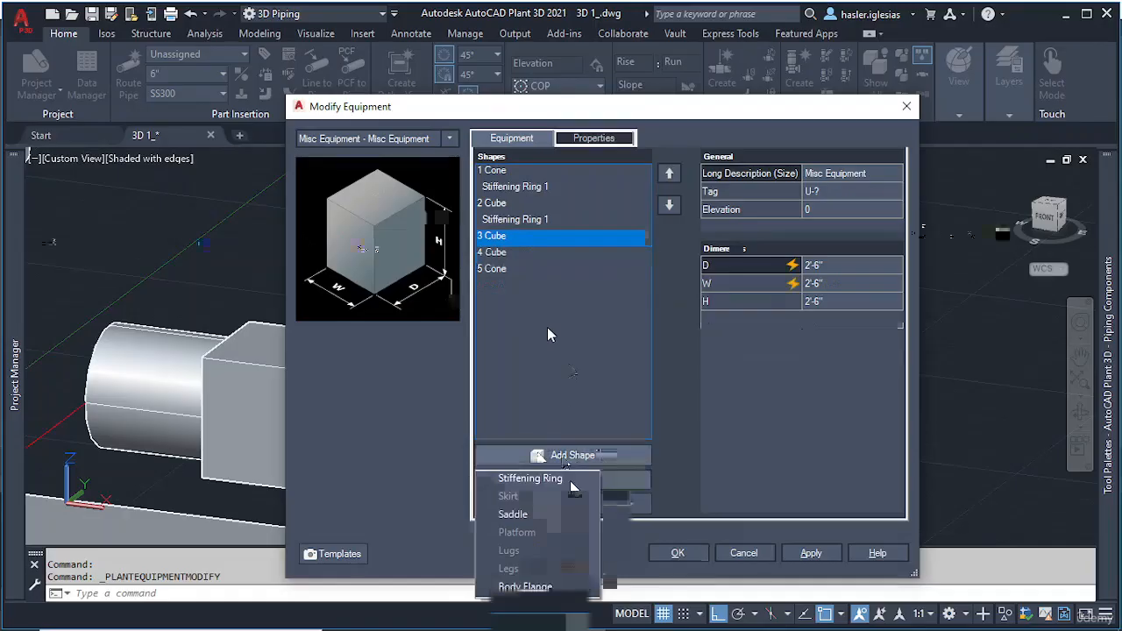
{"action": "left_click", "coordinate": [535, 514]}
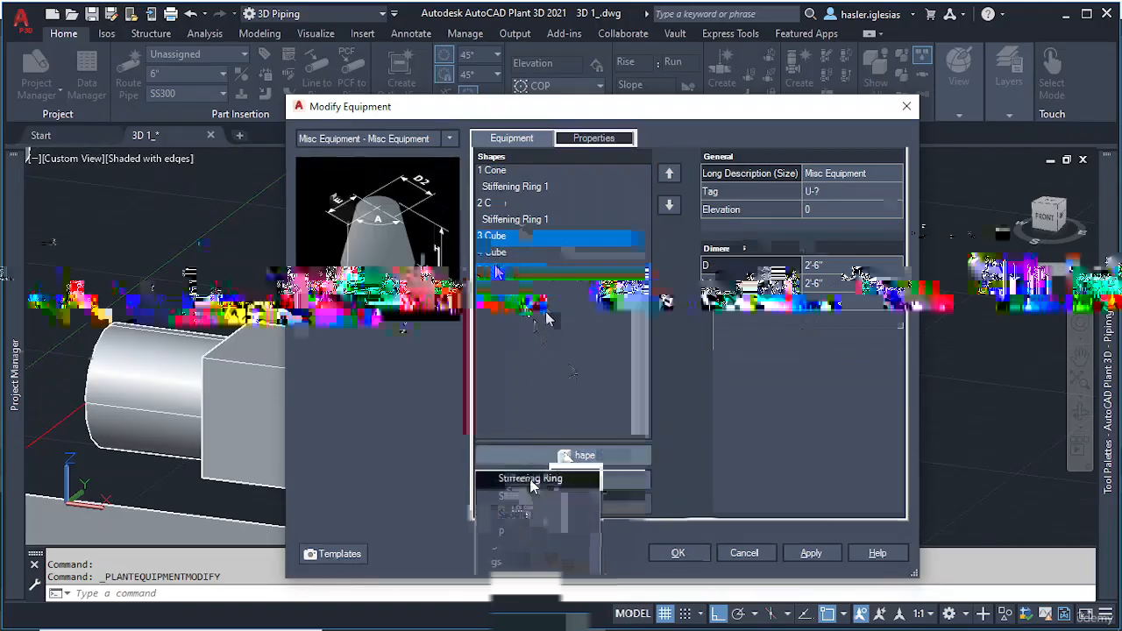
{"action": "left_click", "coordinate": [812, 554]}
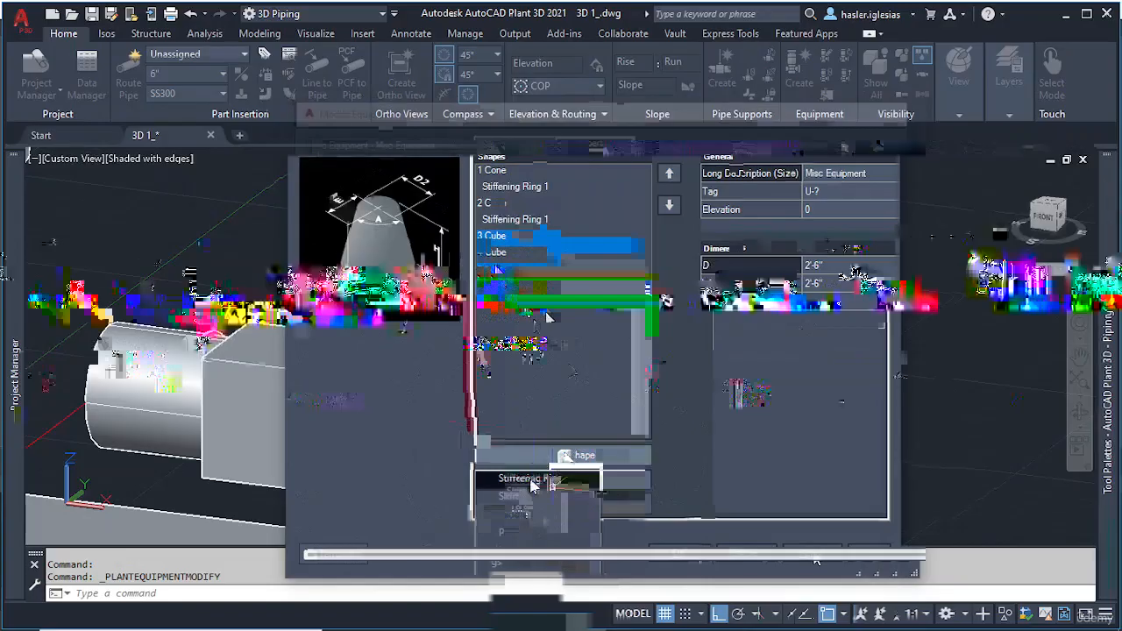
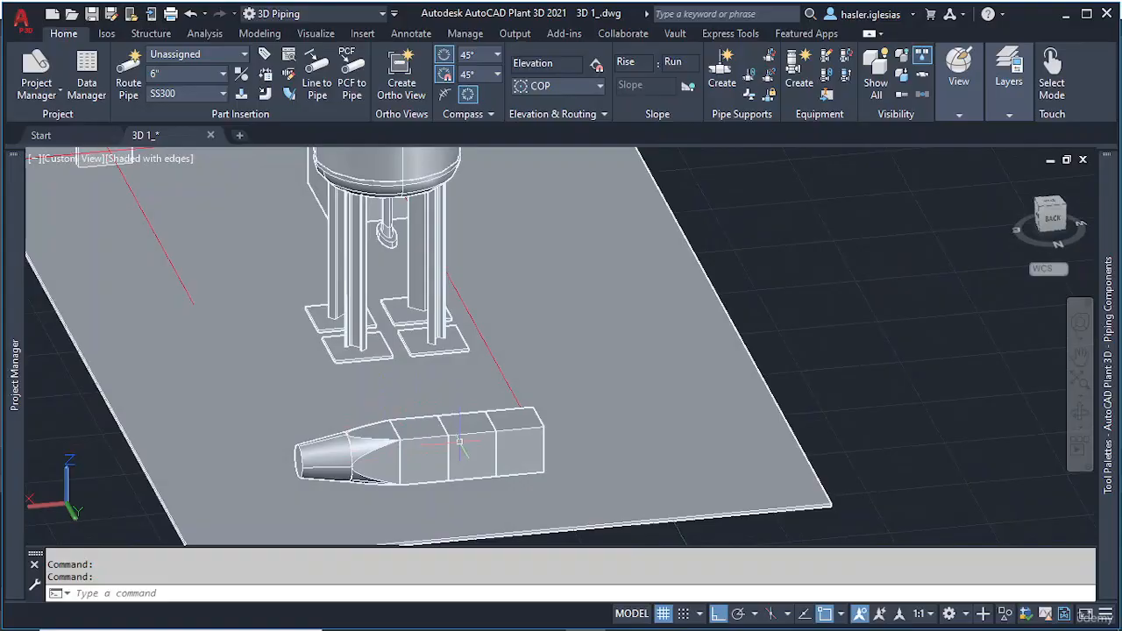
Step: Open the misc equipment for modification, check which trims its first cone offers, and leave without changes
{"action": "left_click", "coordinate": [399, 447]}
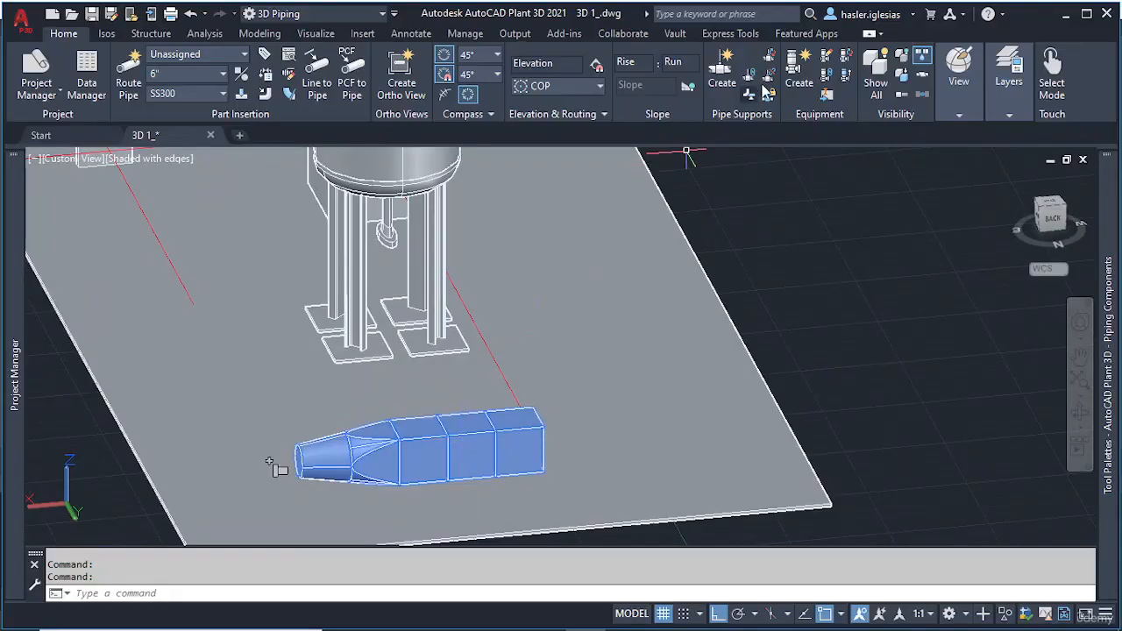
{"action": "left_click", "coordinate": [825, 54]}
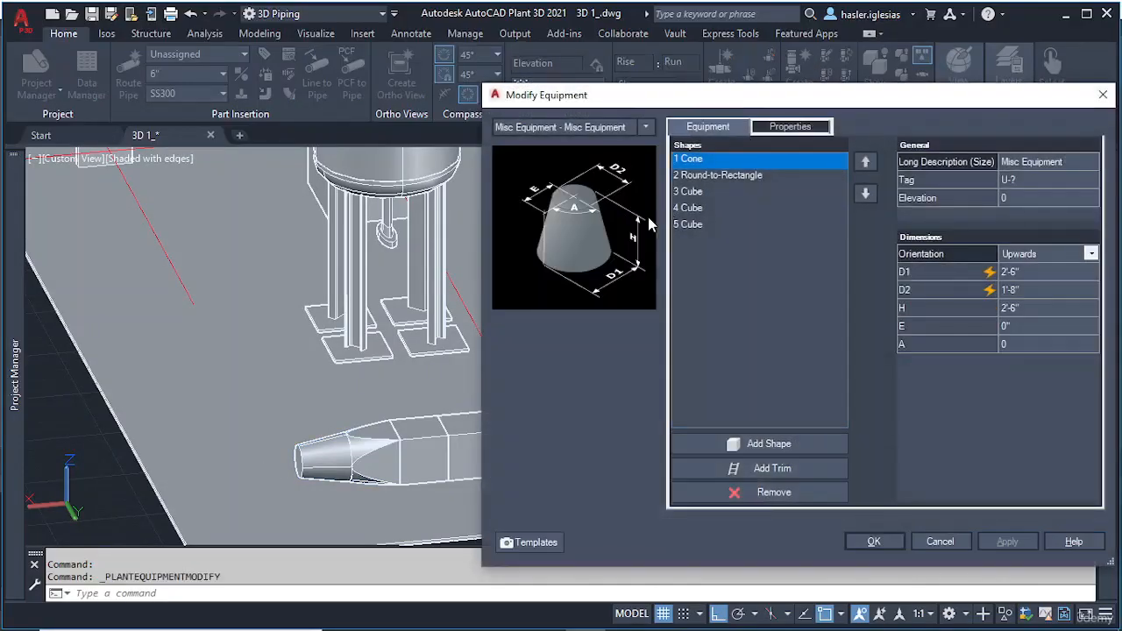
{"action": "left_click", "coordinate": [783, 470]}
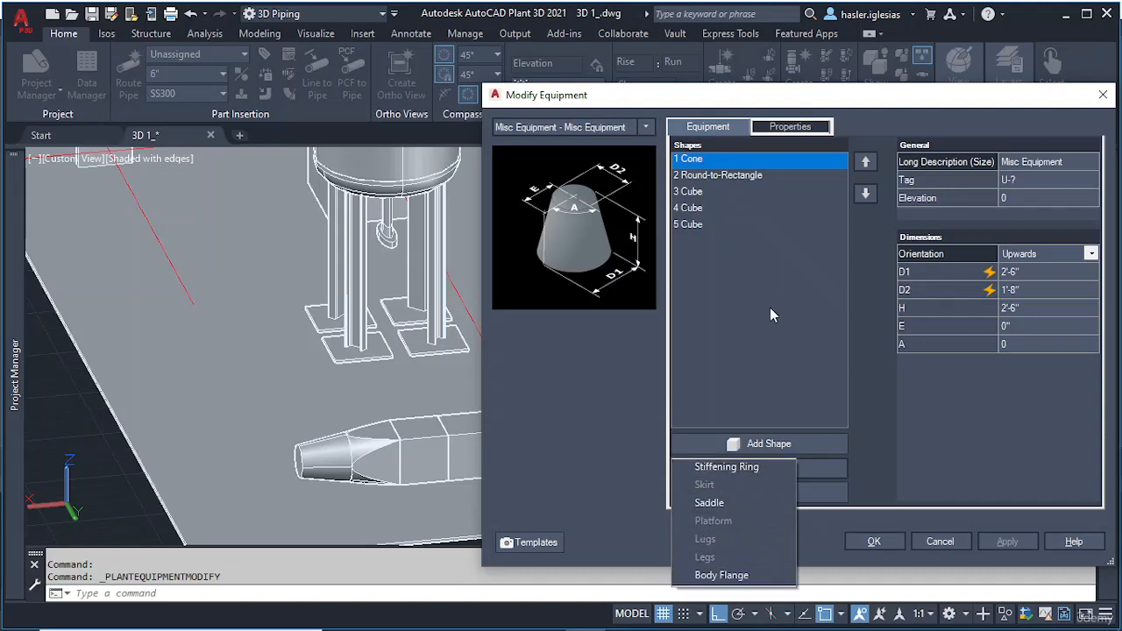
{"action": "left_click", "coordinate": [939, 541]}
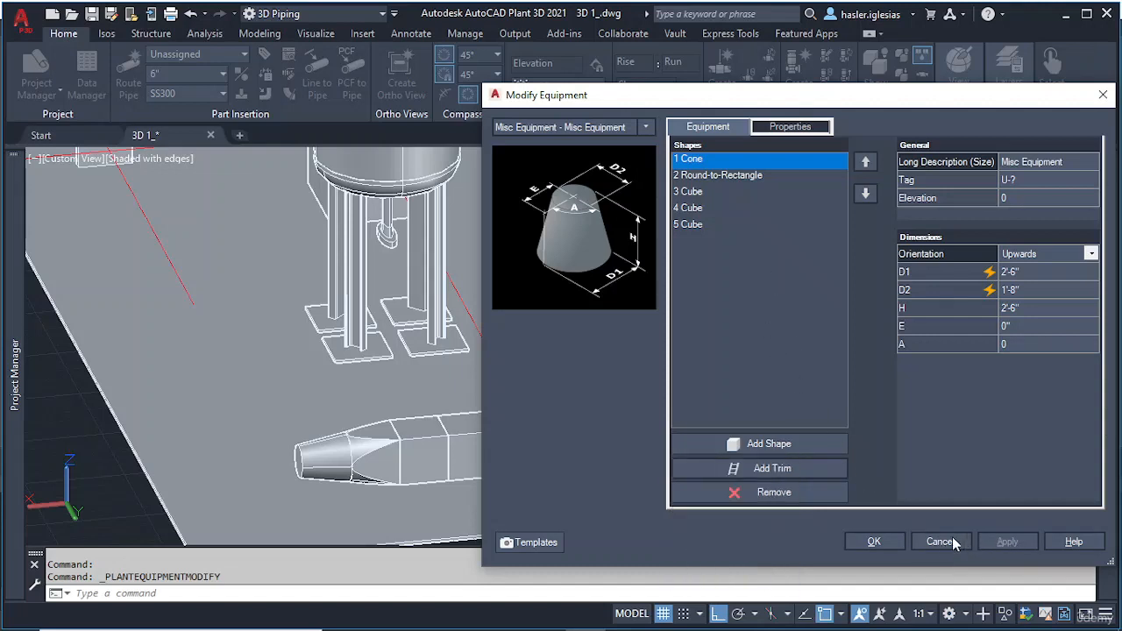
{"action": "left_click", "coordinate": [939, 541]}
{"action": "left_click", "coordinate": [949, 533]}
Step: Delete the misc equipment lying beside the tall vessel and start a new vertical misc equipment definition
{"action": "left_click", "coordinate": [497, 421]}
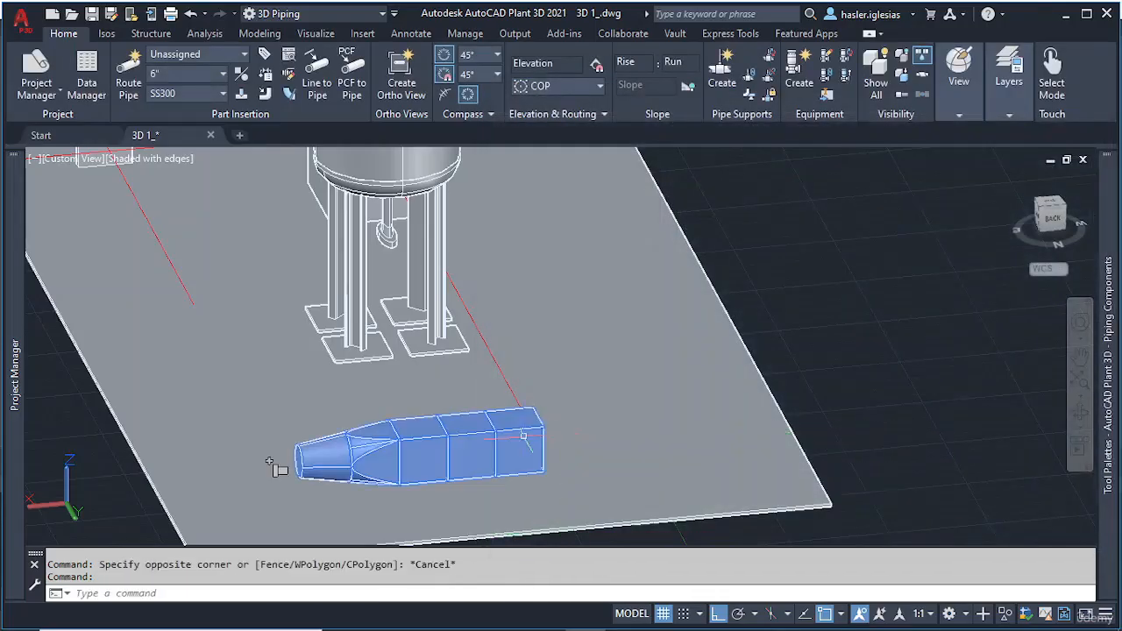
{"action": "key", "text": "Delete"}
{"action": "left_click", "coordinate": [824, 58]}
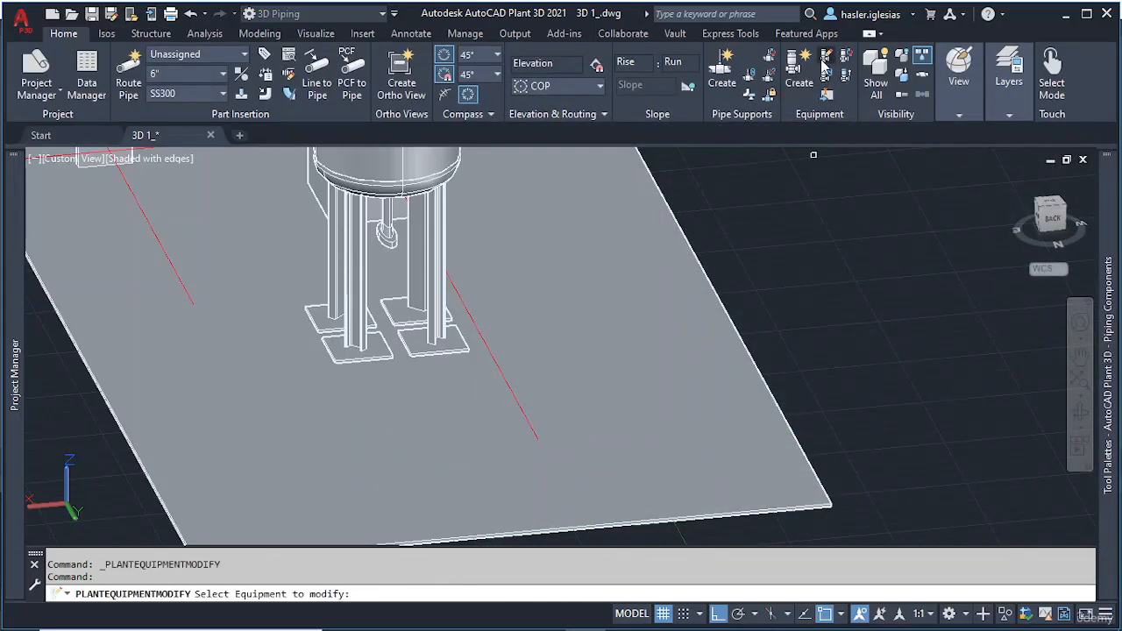
{"action": "left_click", "coordinate": [798, 70]}
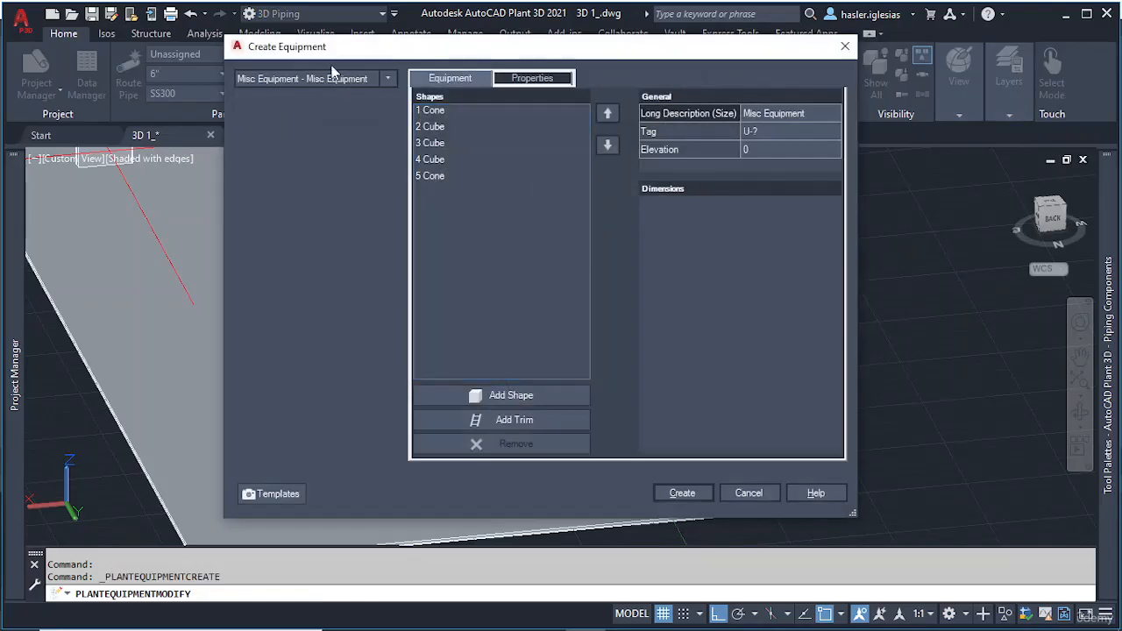
{"action": "left_click", "coordinate": [385, 81]}
{"action": "mouse_move", "coordinate": [299, 459]}
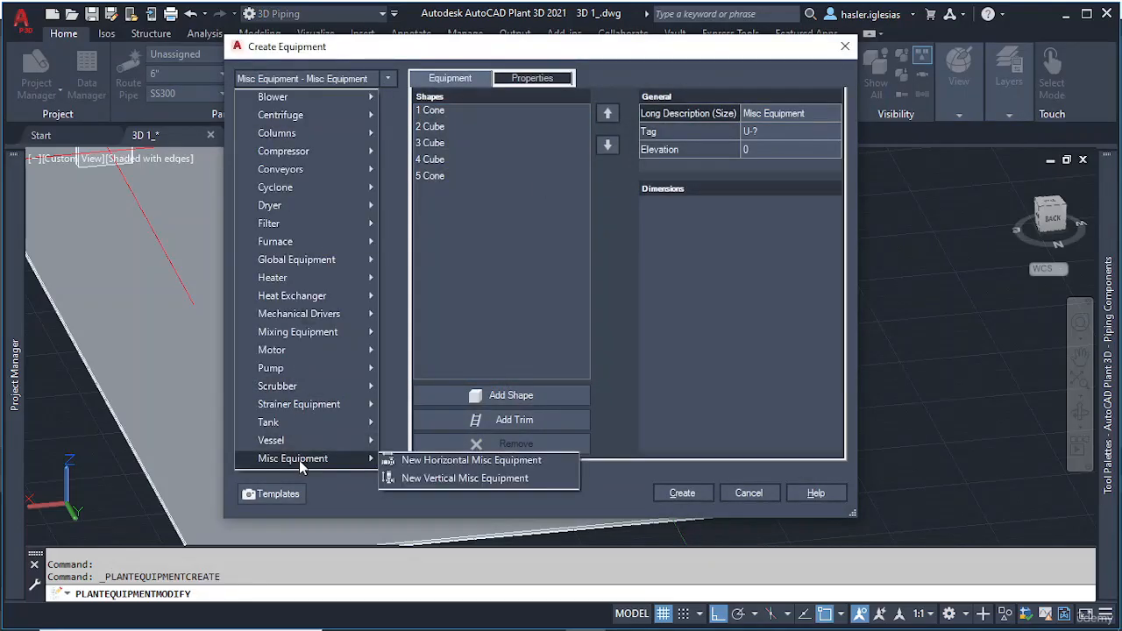
{"action": "left_click", "coordinate": [463, 478]}
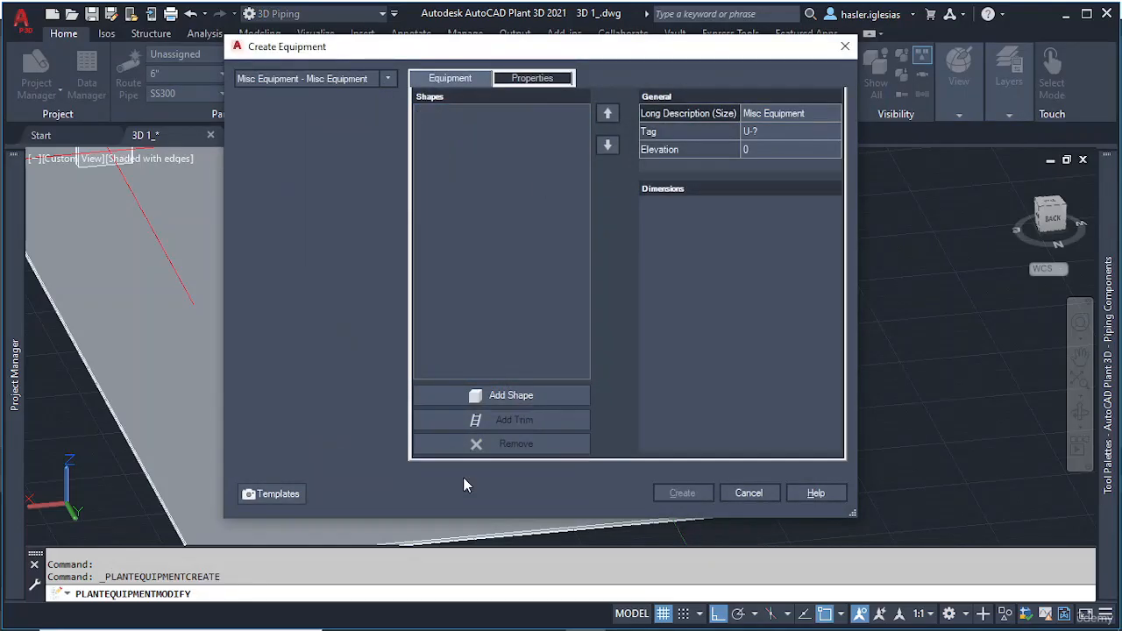
Step: Add a cylinder as the first shape of the vertical misc equipment and give it a platform trim
{"action": "left_click", "coordinate": [543, 395]}
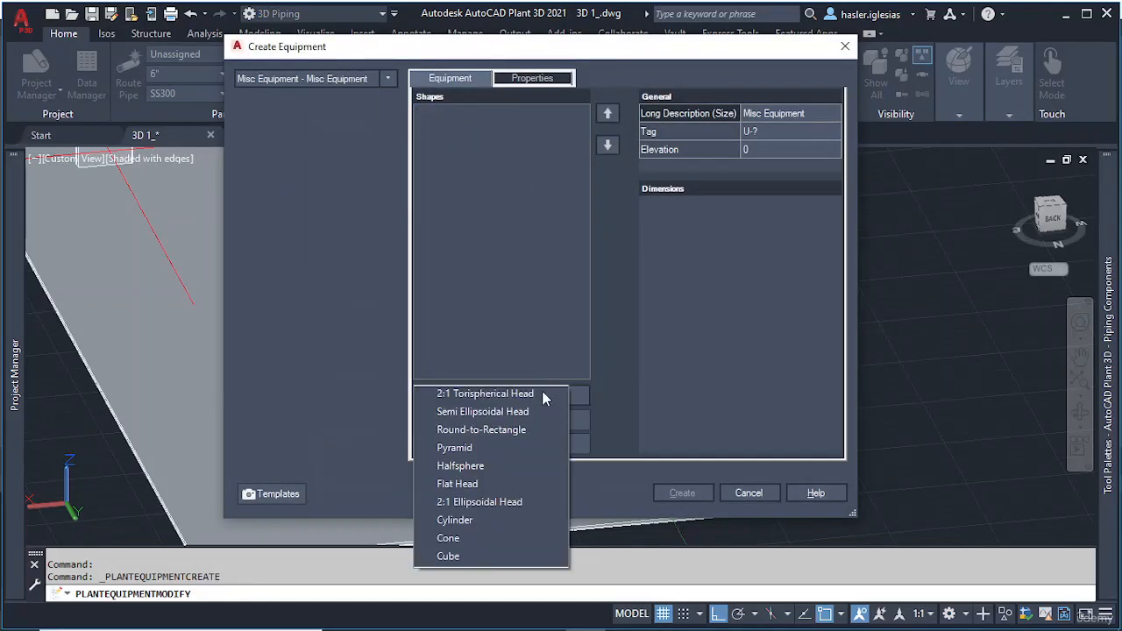
{"action": "left_click", "coordinate": [489, 522]}
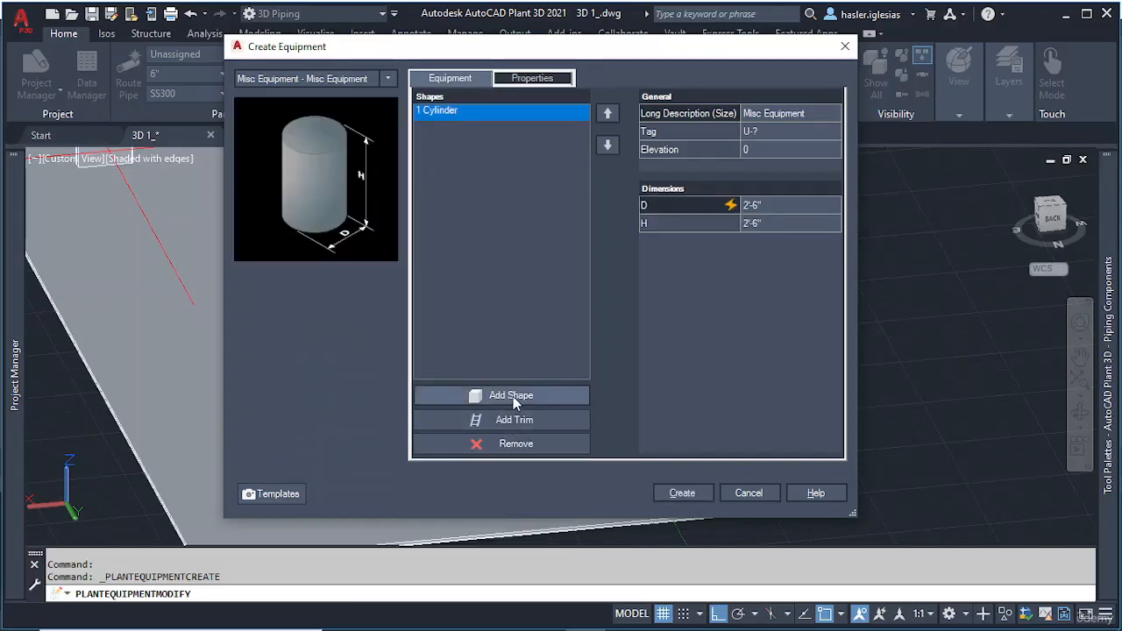
{"action": "left_click", "coordinate": [513, 396]}
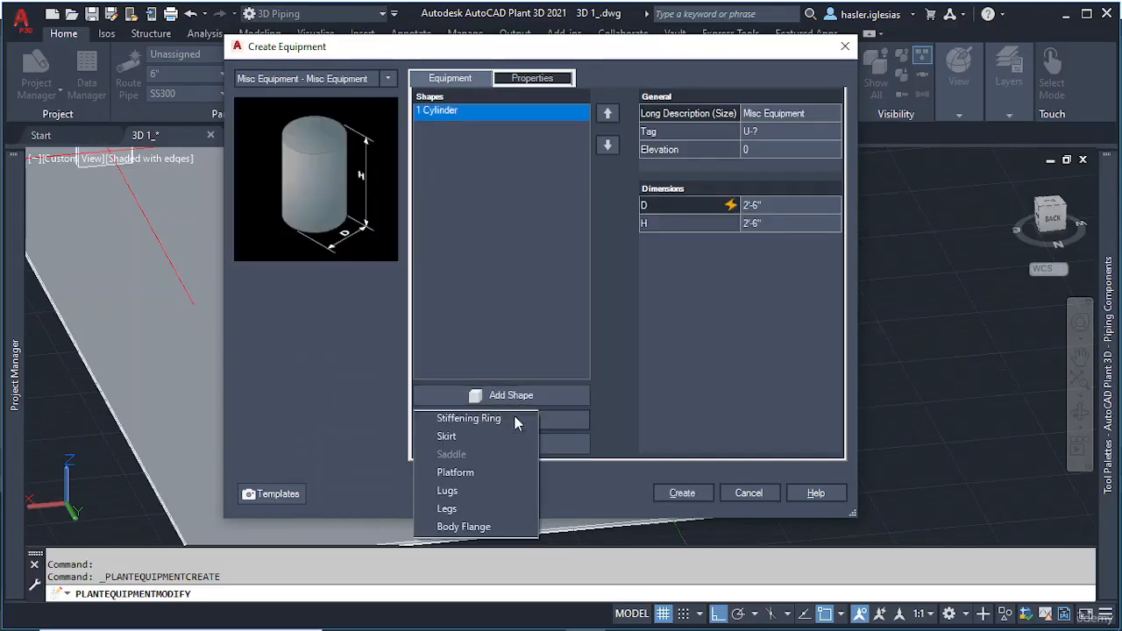
{"action": "left_click", "coordinate": [479, 474]}
Step: Try to place the single cylinder with its platform on the slab beside the tall vessel's legs
{"action": "left_click", "coordinate": [682, 493]}
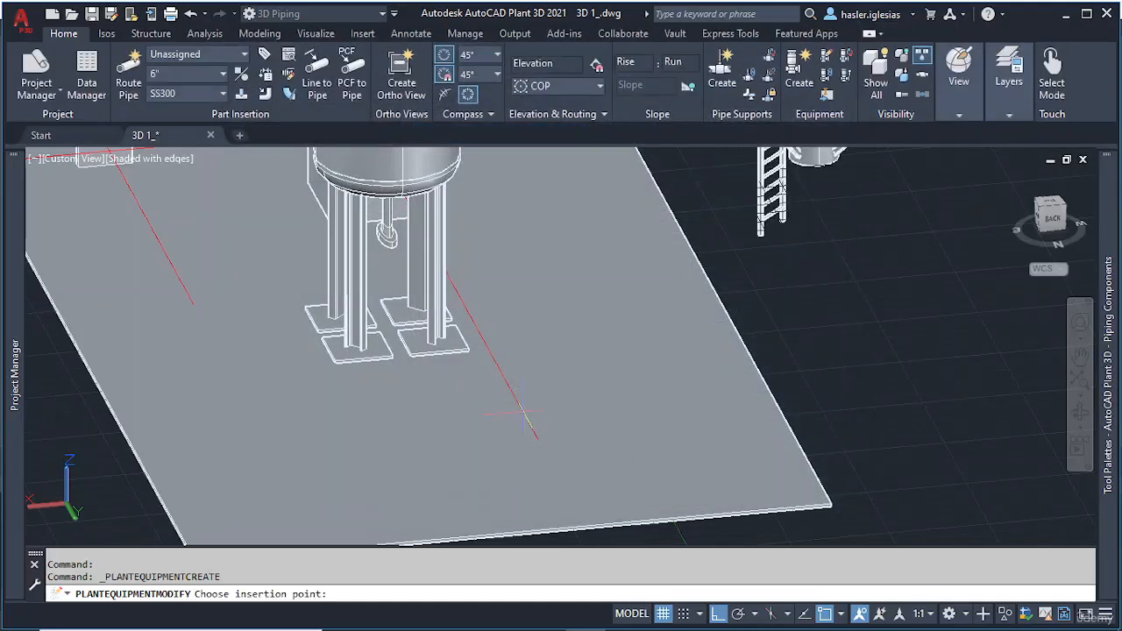
{"action": "scroll", "coordinate": [561, 402], "scroll_direction": "up", "scroll_amount": 4}
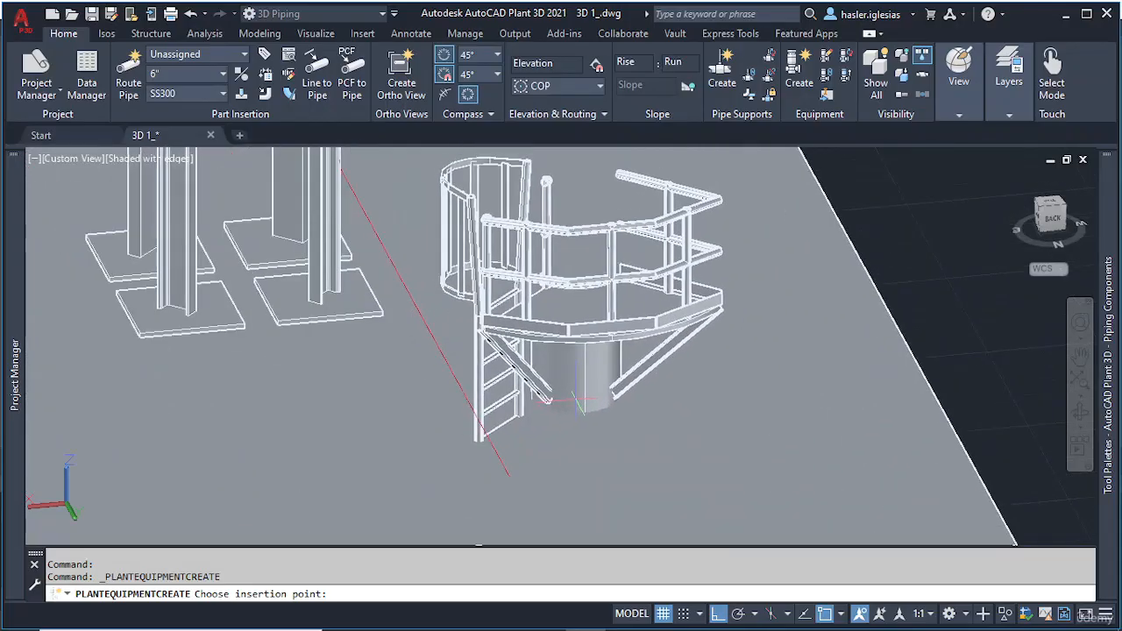
{"action": "left_click", "coordinate": [579, 402]}
{"action": "middle_click_drag", "start_coordinate": [579, 401], "coordinate": [413, 395], "text": "shift"}
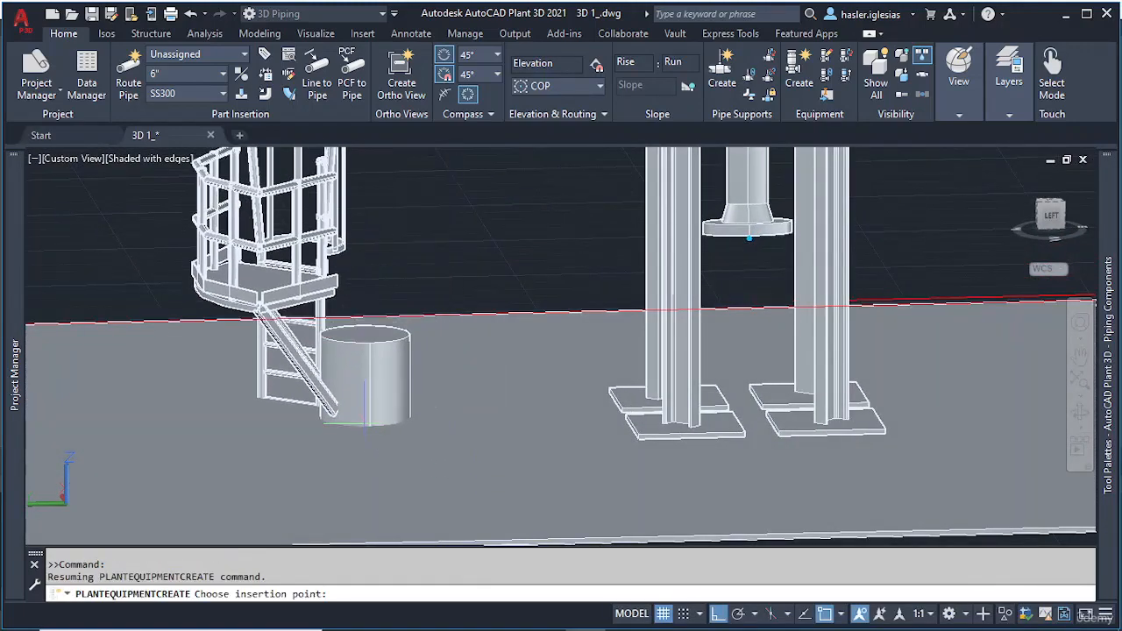
{"action": "key", "text": "Escape"}
Step: Reopen the equipment definition and add four more cylinders below the first cylinder with the platform
{"action": "left_click", "coordinate": [800, 66]}
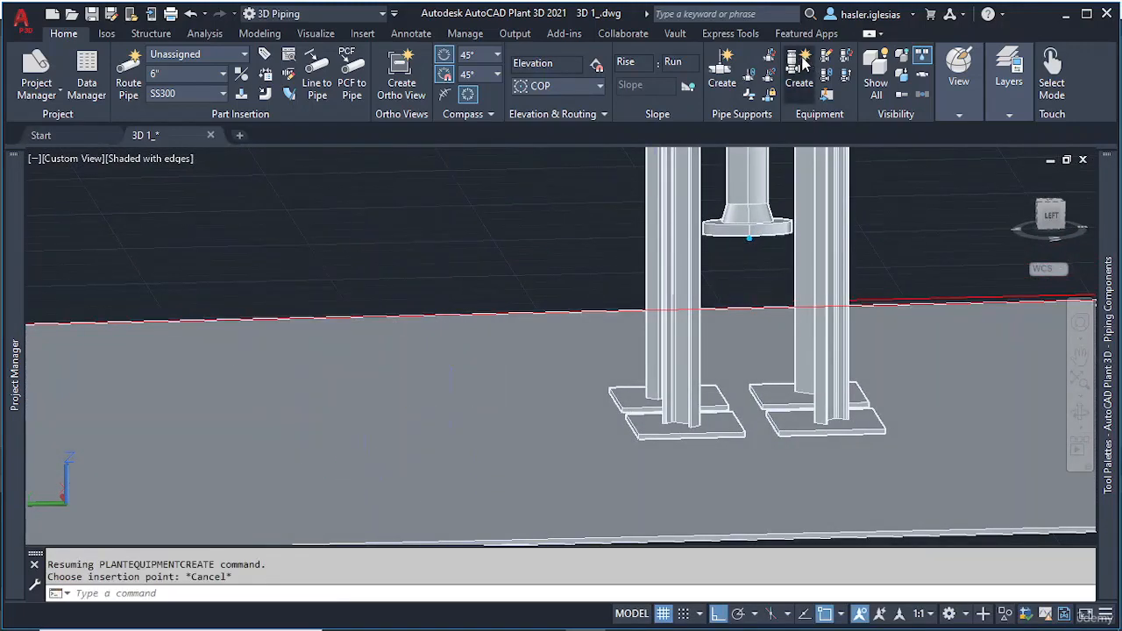
{"action": "left_click", "coordinate": [461, 111]}
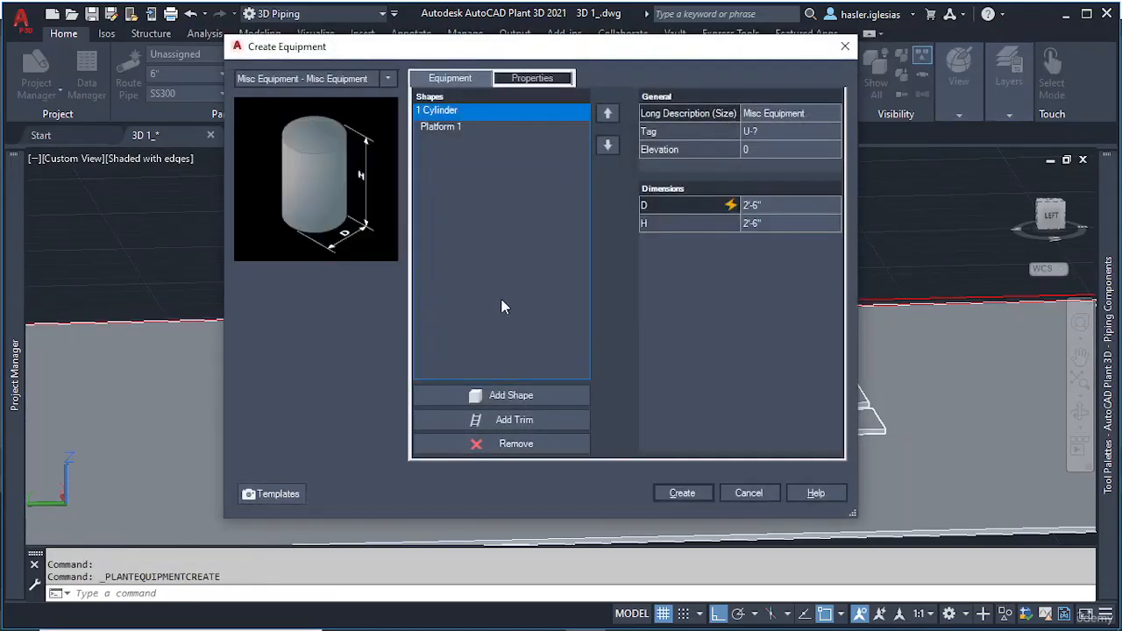
{"action": "left_click", "coordinate": [519, 397]}
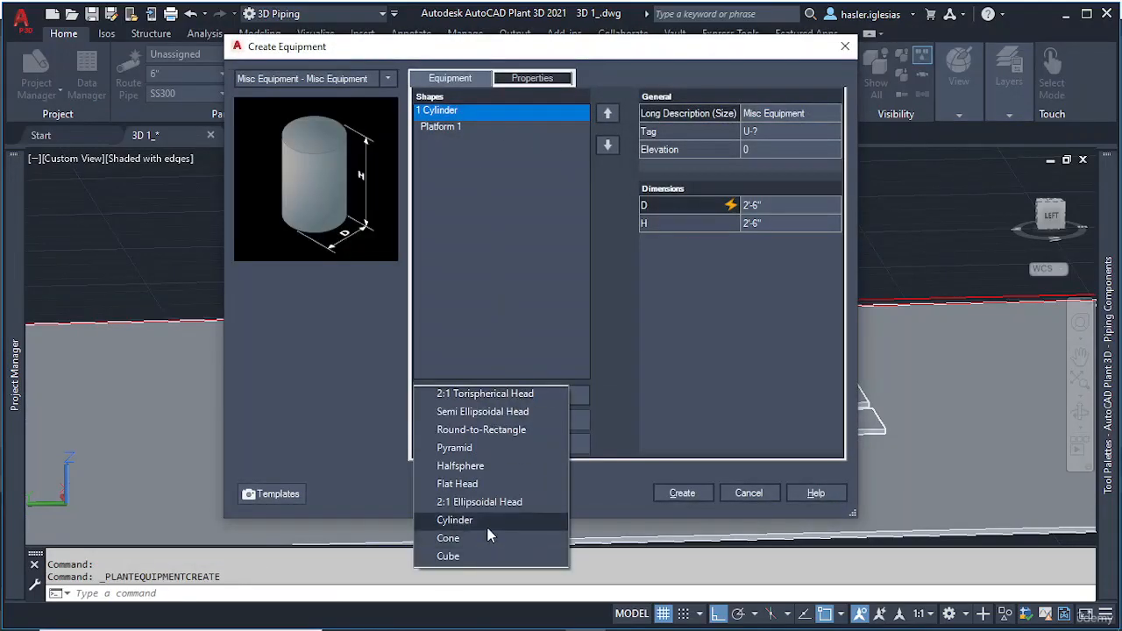
{"action": "left_click", "coordinate": [488, 592]}
{"action": "left_click", "coordinate": [515, 396]}
{"action": "left_click", "coordinate": [492, 522]}
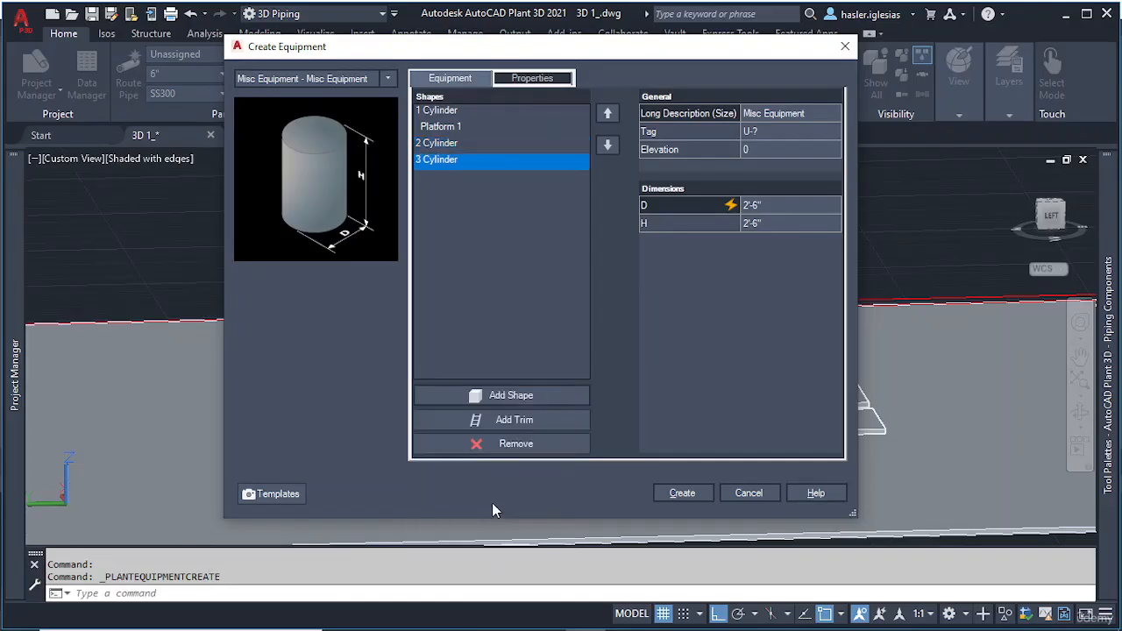
{"action": "left_click", "coordinate": [525, 395]}
{"action": "left_click", "coordinate": [492, 521]}
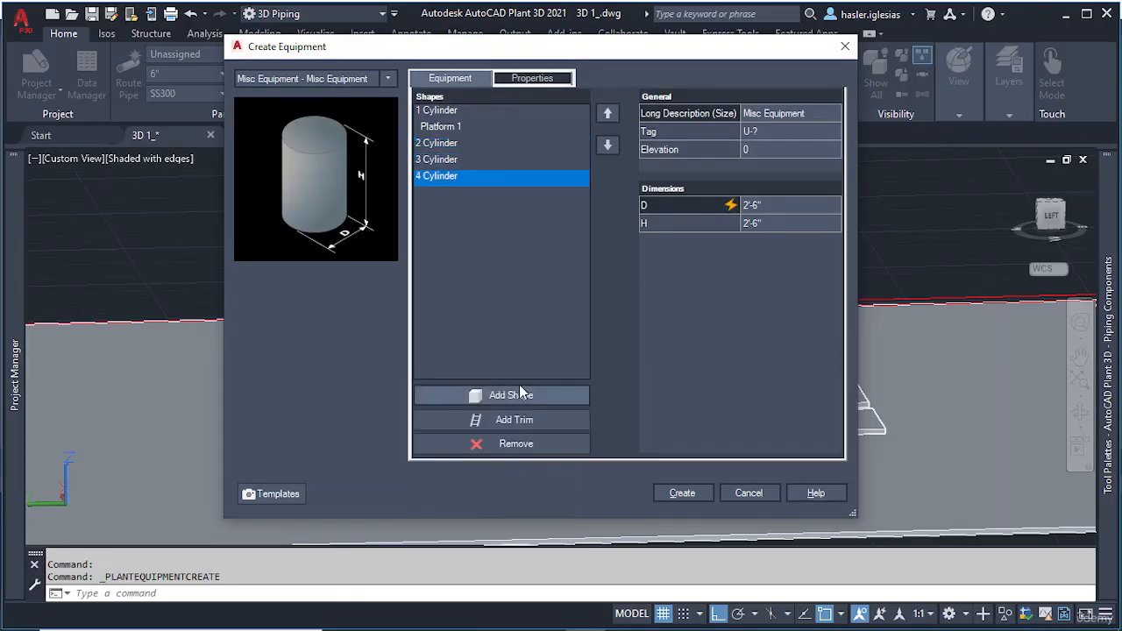
{"action": "left_click", "coordinate": [517, 397]}
{"action": "left_click", "coordinate": [478, 521]}
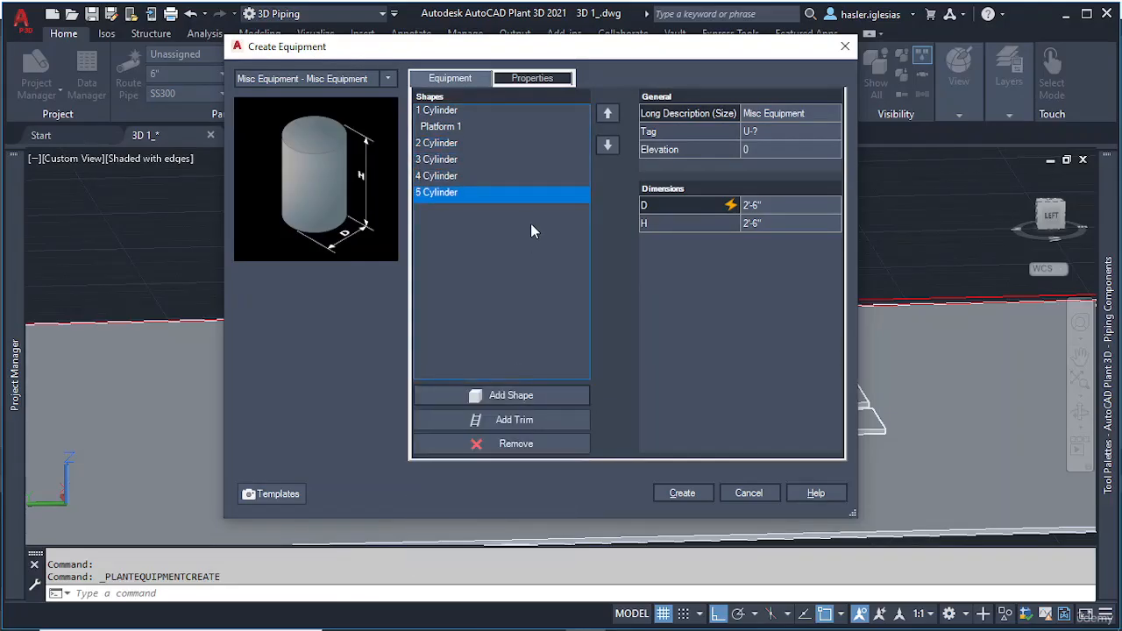
Step: Set the first cylinder's diameter D and height H to 50 each
{"action": "left_click", "coordinate": [472, 111]}
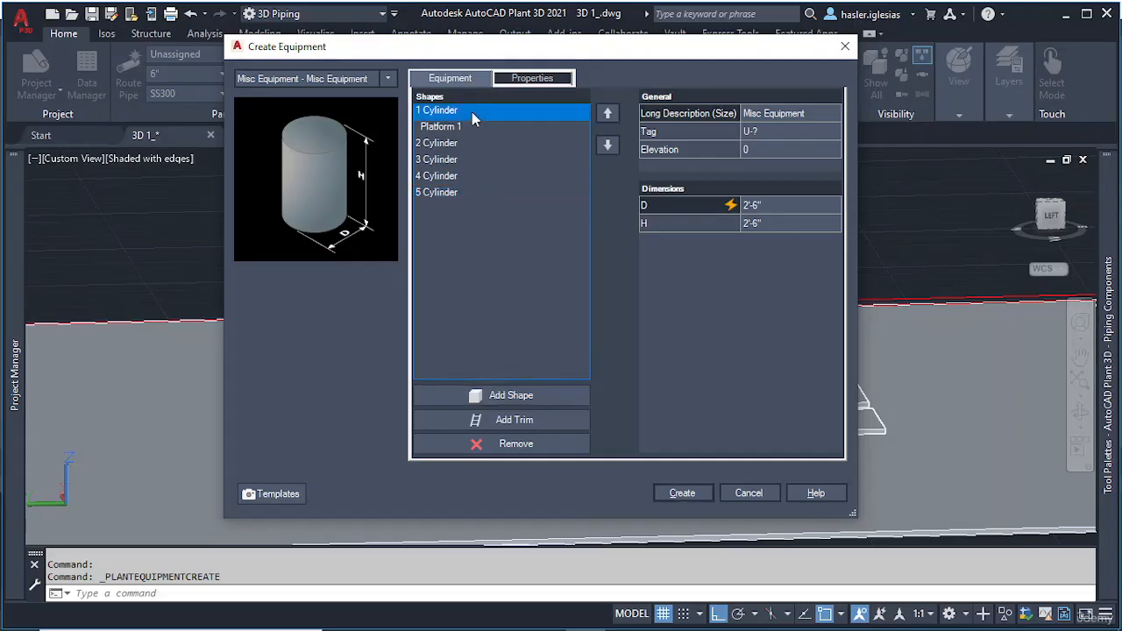
{"action": "left_click", "coordinate": [762, 204]}
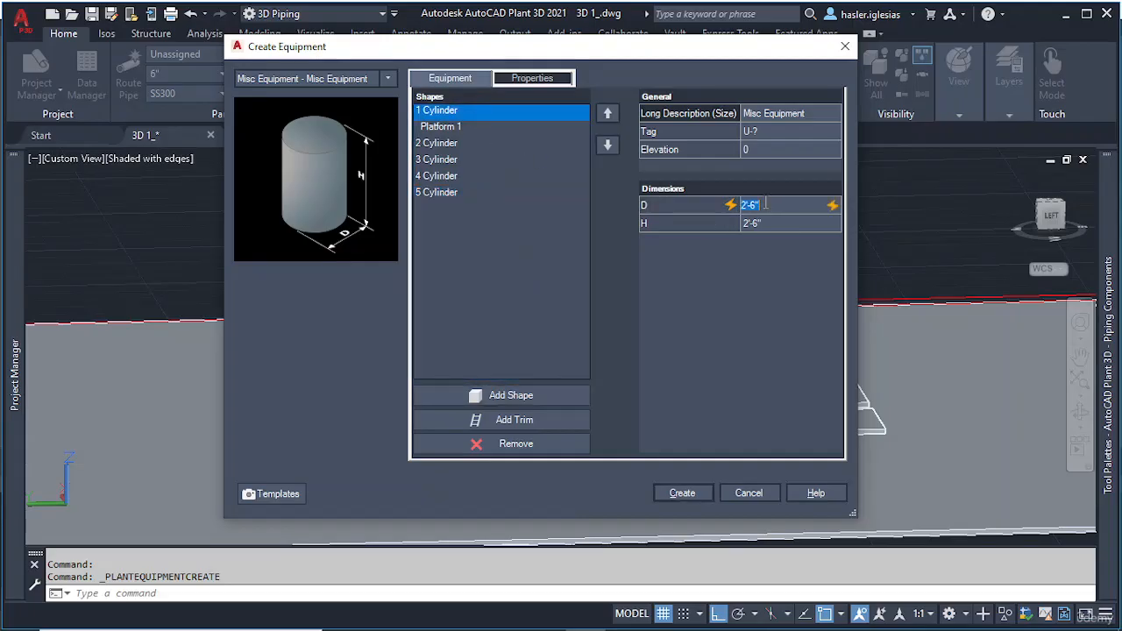
{"action": "type", "text": "50"}
{"action": "key", "text": "Tab"}
{"action": "type", "text": "5"}
{"action": "left_click", "coordinate": [453, 128]}
{"action": "left_click", "coordinate": [453, 112]}
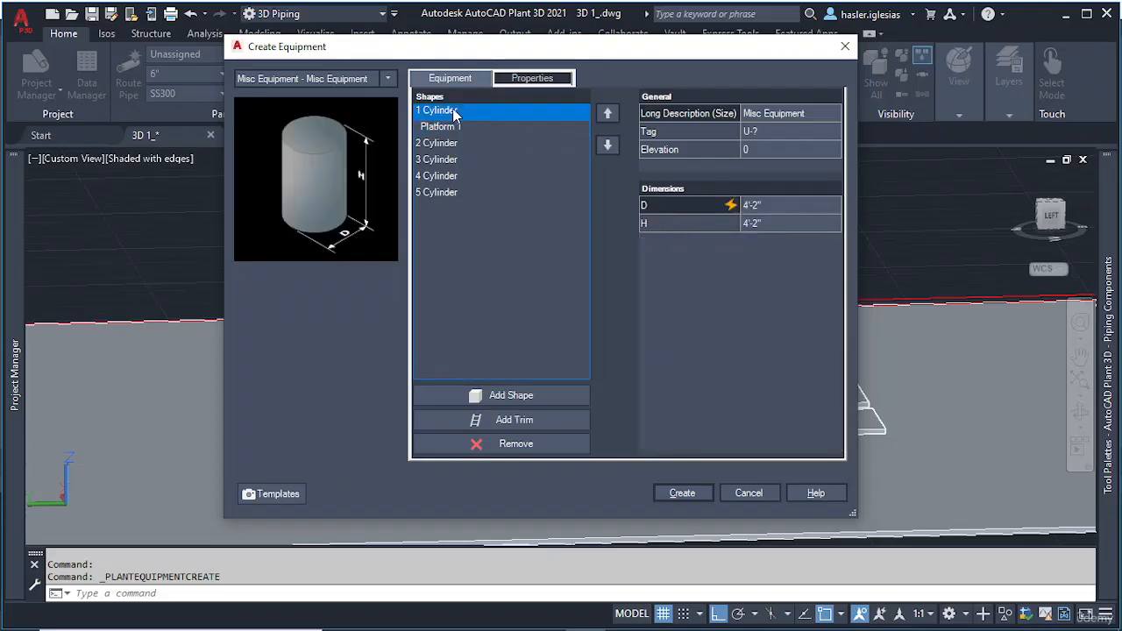
Step: Set the diameter D and height H of the second and third cylinders to 50 each
{"action": "left_click", "coordinate": [455, 143]}
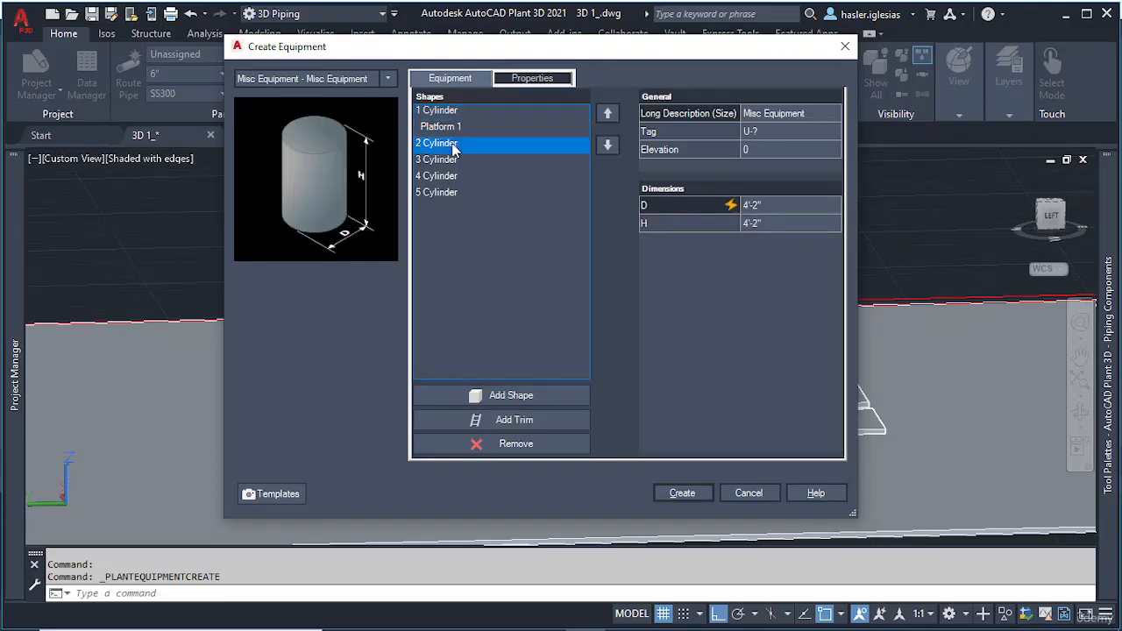
{"action": "left_click", "coordinate": [765, 209]}
{"action": "type", "text": "50"}
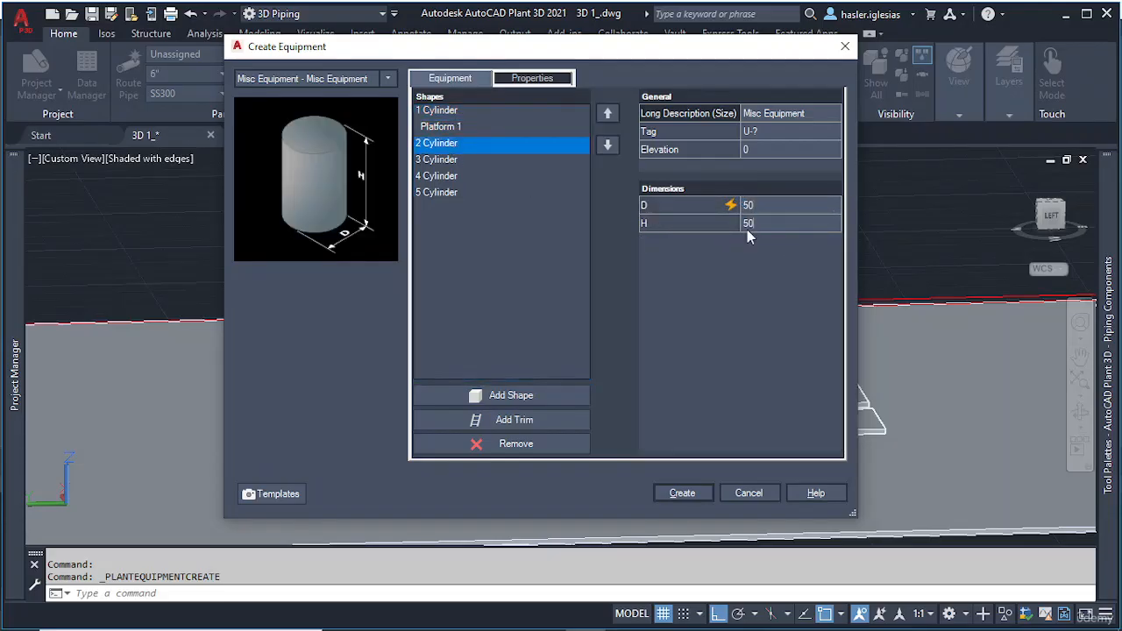
{"action": "left_click", "coordinate": [747, 229]}
{"action": "type", "text": "50"}
{"action": "left_click", "coordinate": [461, 162]}
{"action": "left_click", "coordinate": [775, 211]}
{"action": "type", "text": "50"}
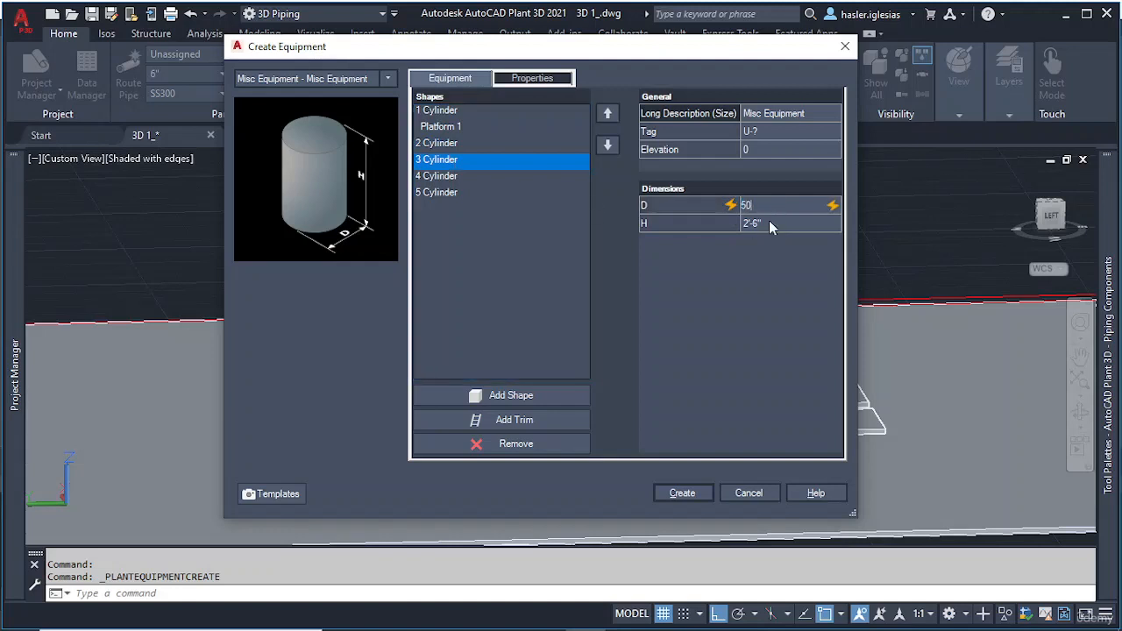
{"action": "left_click", "coordinate": [769, 223]}
{"action": "type", "text": "50"}
Step: Set the diameter D and height H of the fourth and fifth cylinders to 50 each
{"action": "left_click", "coordinate": [456, 178]}
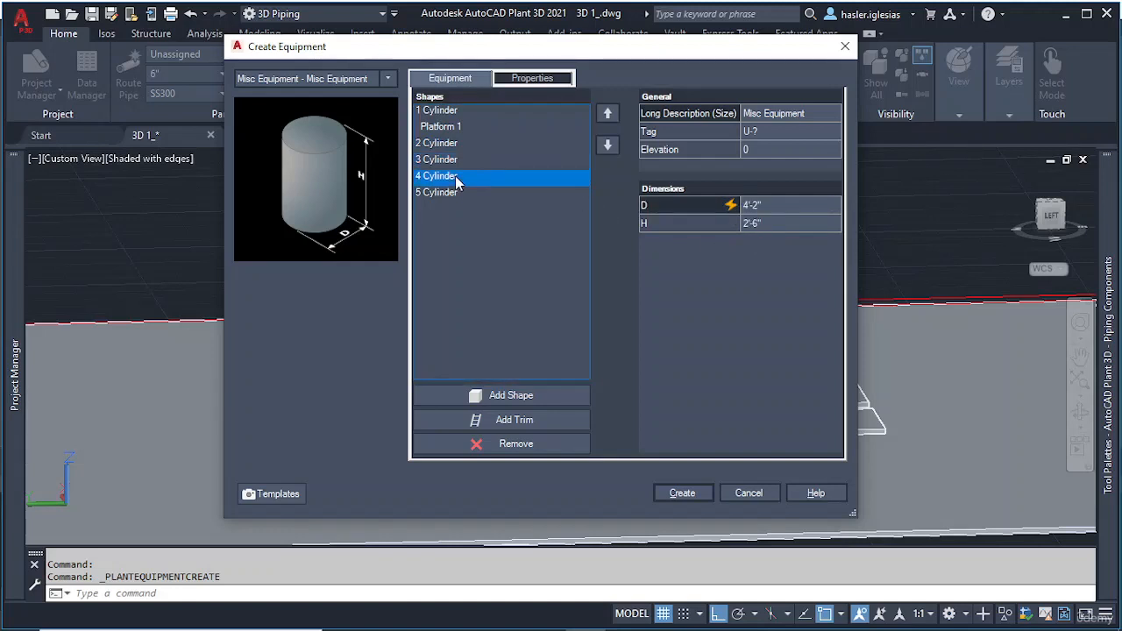
{"action": "left_click", "coordinate": [762, 209]}
{"action": "type", "text": "50"}
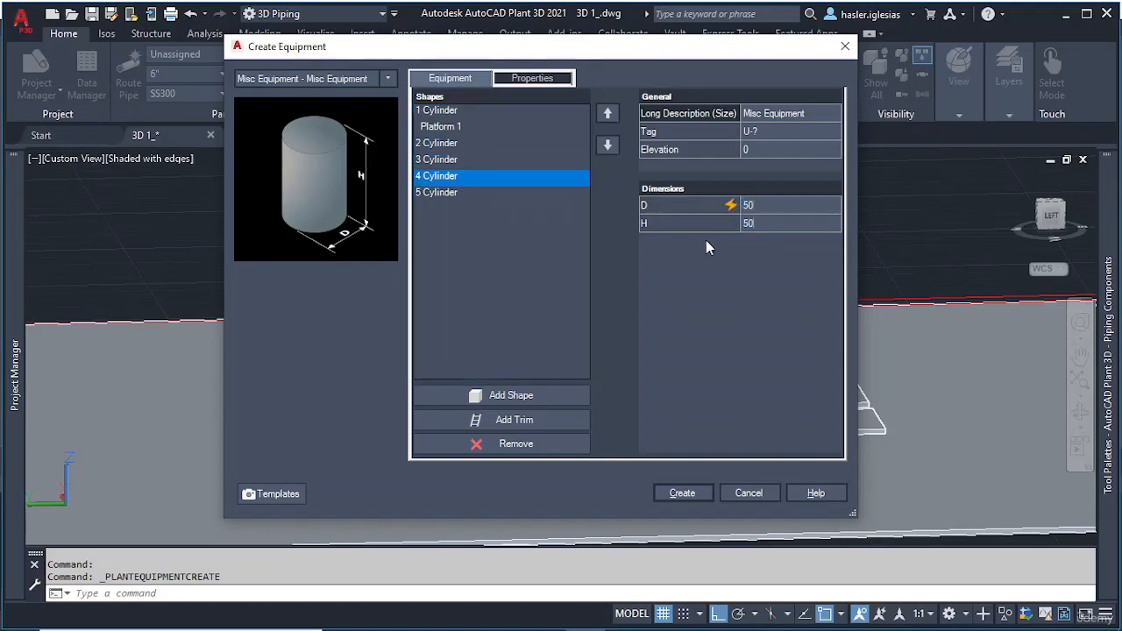
{"action": "left_click", "coordinate": [456, 192]}
{"action": "left_click", "coordinate": [763, 205]}
{"action": "type", "text": "5050"}
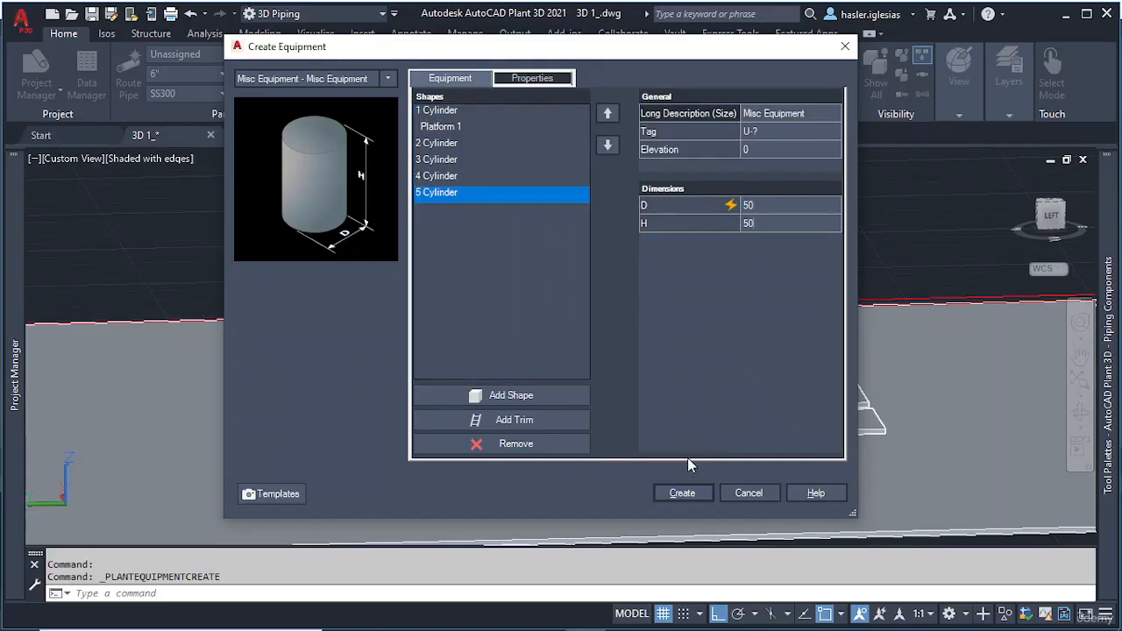
Step: Create the five-cylinder equipment and place it near the slab's end beside the tall vessel, accepting the default rotation
{"action": "left_click", "coordinate": [682, 493]}
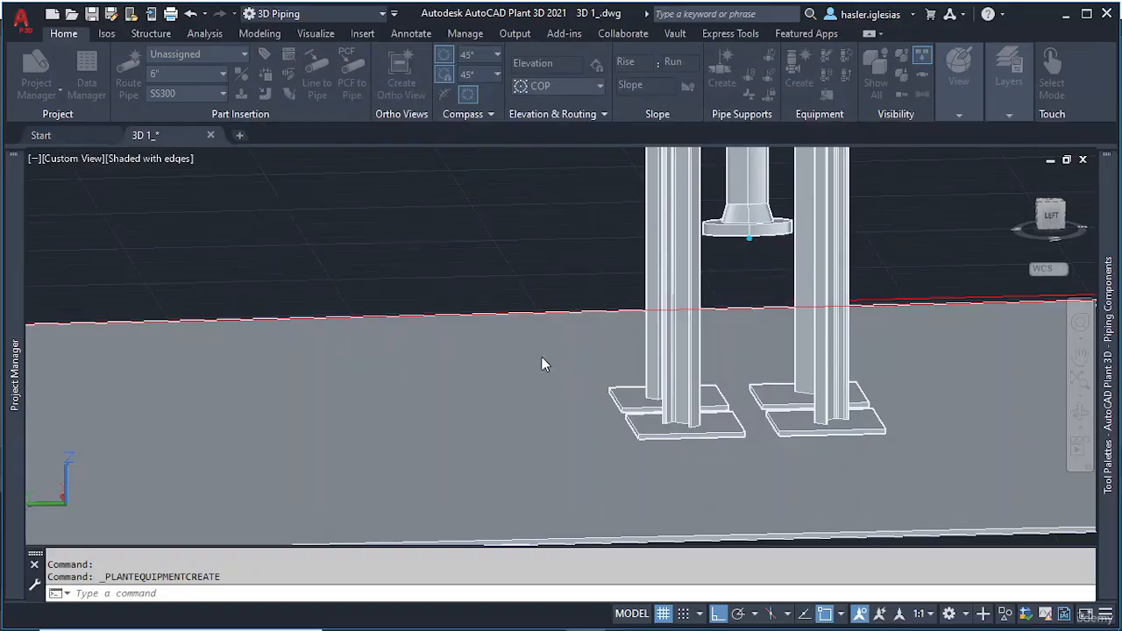
{"action": "scroll", "coordinate": [541, 356], "scroll_direction": "down", "scroll_amount": 6}
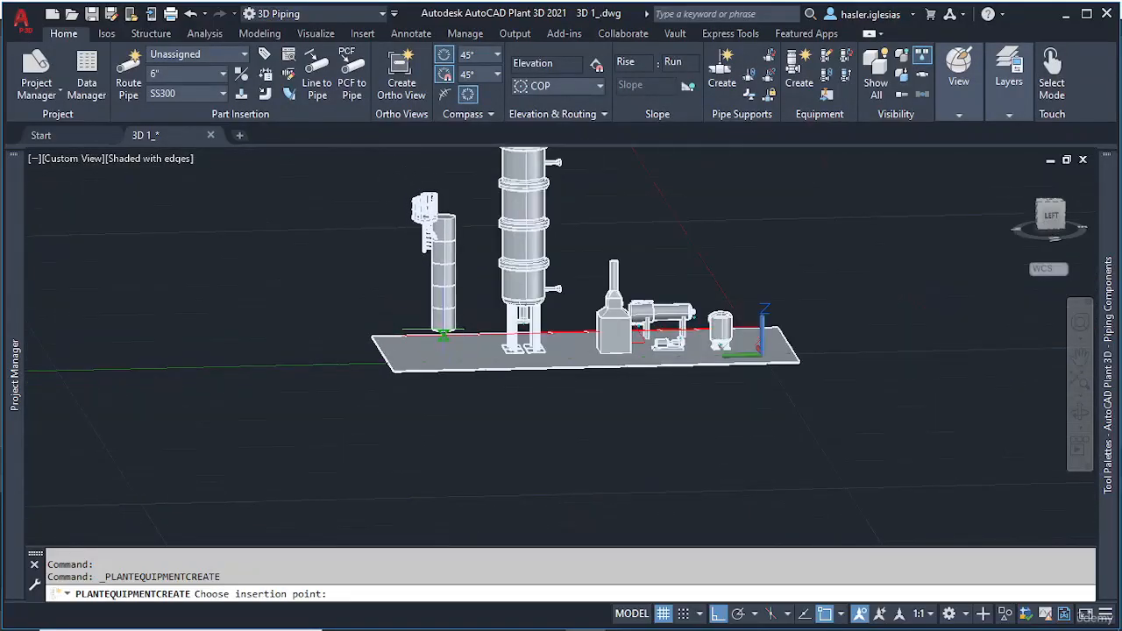
{"action": "left_click", "coordinate": [443, 337]}
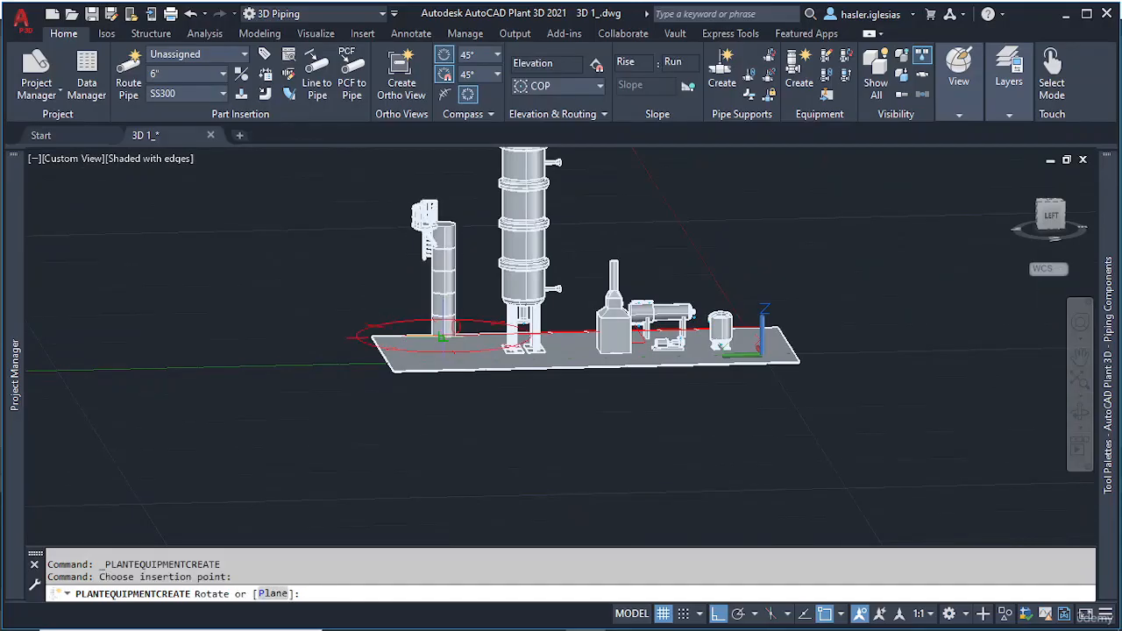
{"action": "key", "text": "Return"}
Step: Examine the new cylinder column and its platform with ladder from several angles and up close
{"action": "scroll", "coordinate": [442, 271], "scroll_direction": "up", "scroll_amount": 6}
{"action": "middle_click_drag", "start_coordinate": [440, 224], "coordinate": [363, 299]}
{"action": "scroll", "coordinate": [453, 322], "scroll_direction": "up", "scroll_amount": 5}
{"action": "scroll", "coordinate": [469, 302], "scroll_direction": "down", "scroll_amount": 5}
{"action": "scroll", "coordinate": [758, 243], "scroll_direction": "down", "scroll_amount": 4}
{"action": "middle_click_drag", "start_coordinate": [805, 240], "coordinate": [447, 263]}
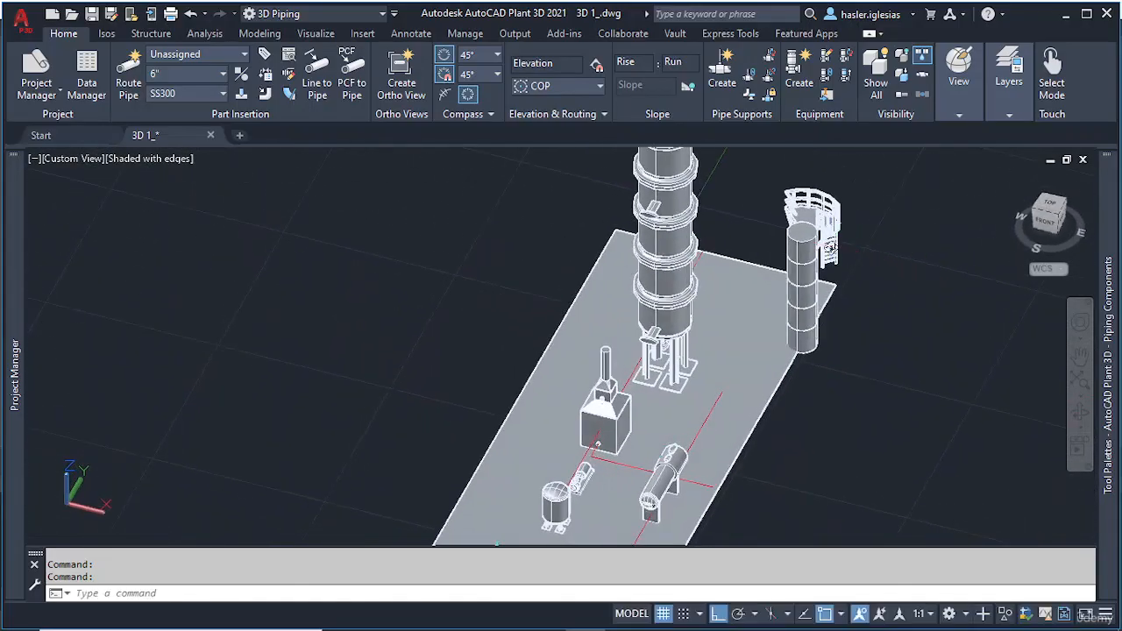
{"action": "mouse_move", "coordinate": [830, 247]}
{"action": "middle_mouse_down", "text": "shift"}
{"action": "mouse_move", "coordinate": [759, 274]}
{"action": "mouse_move", "coordinate": [796, 272]}
{"action": "mouse_move", "coordinate": [796, 231]}
{"action": "mouse_move", "coordinate": [889, 226]}
{"action": "mouse_move", "coordinate": [833, 230]}
{"action": "middle_mouse_up", "text": "shift"}
{"action": "scroll", "coordinate": [892, 277], "scroll_direction": "up", "scroll_amount": 9}
{"action": "scroll", "coordinate": [578, 412], "scroll_direction": "down", "scroll_amount": 5}
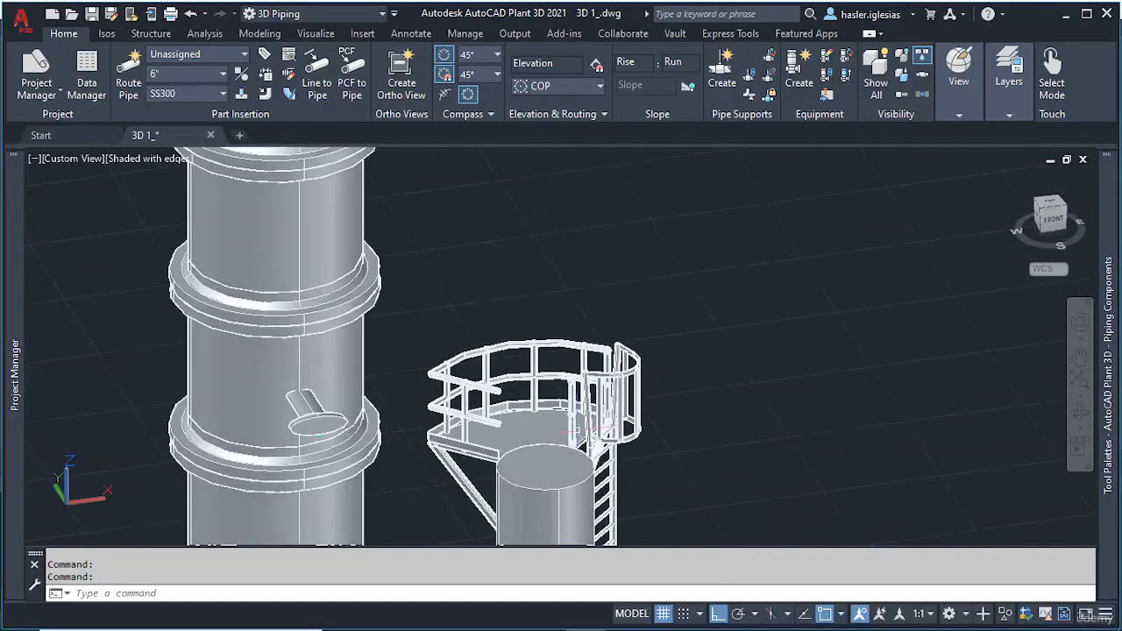
Step: Modify the cylinder column equipment so that Platform 1 has a Rectangular platform shape
{"action": "middle_click_drag", "start_coordinate": [575, 428], "coordinate": [532, 226]}
{"action": "left_click", "coordinate": [577, 316]}
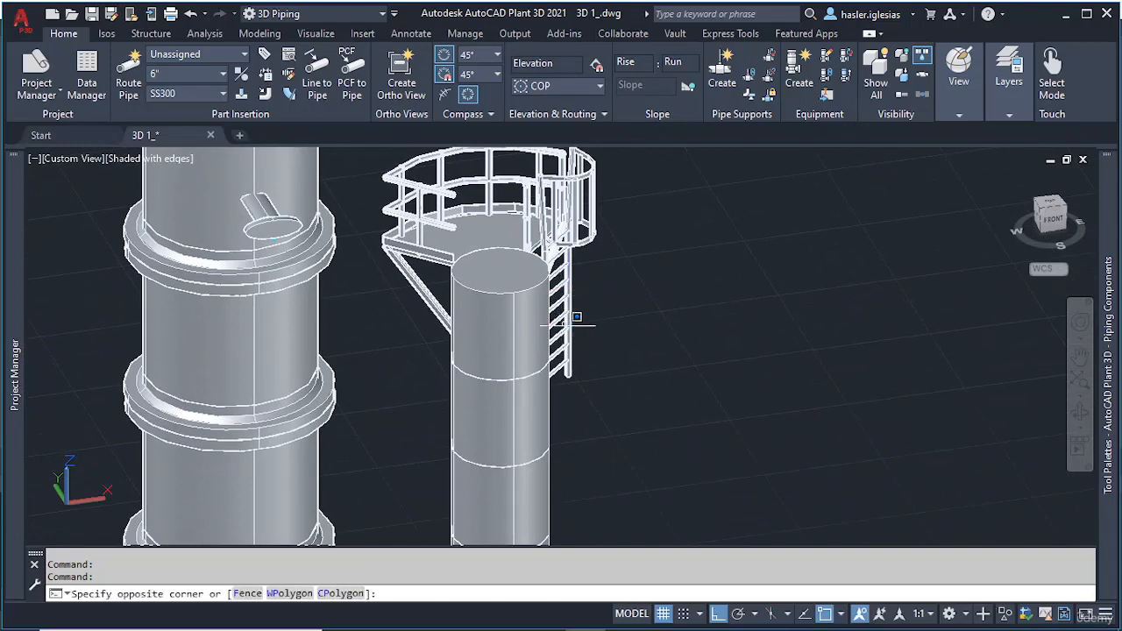
{"action": "left_click", "coordinate": [581, 285]}
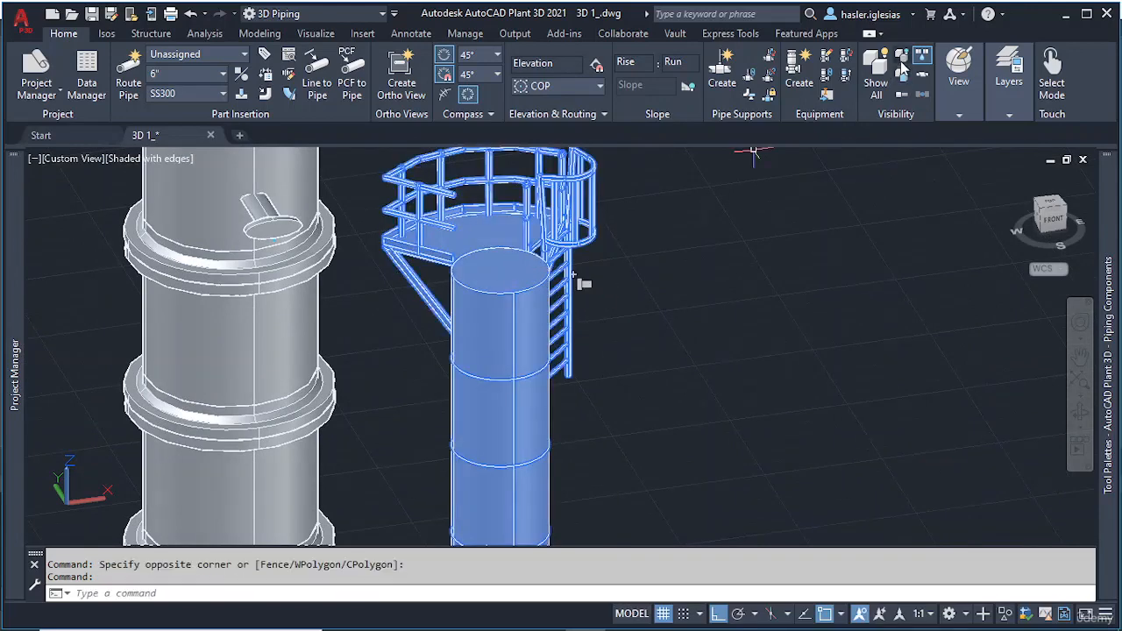
{"action": "left_click", "coordinate": [828, 56]}
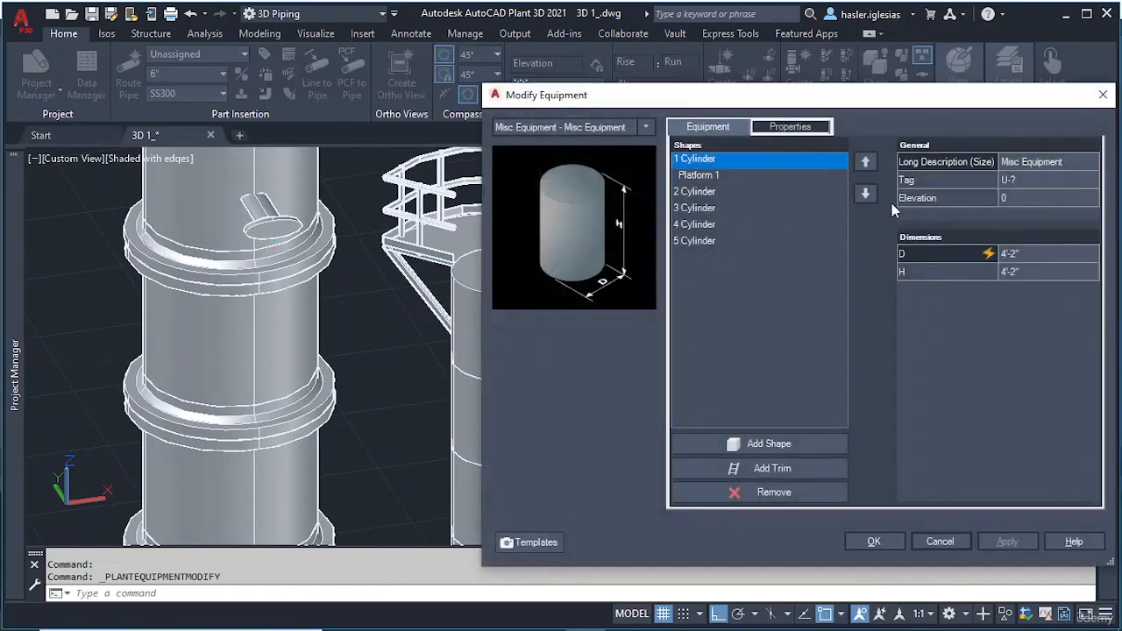
{"action": "left_click", "coordinate": [700, 176]}
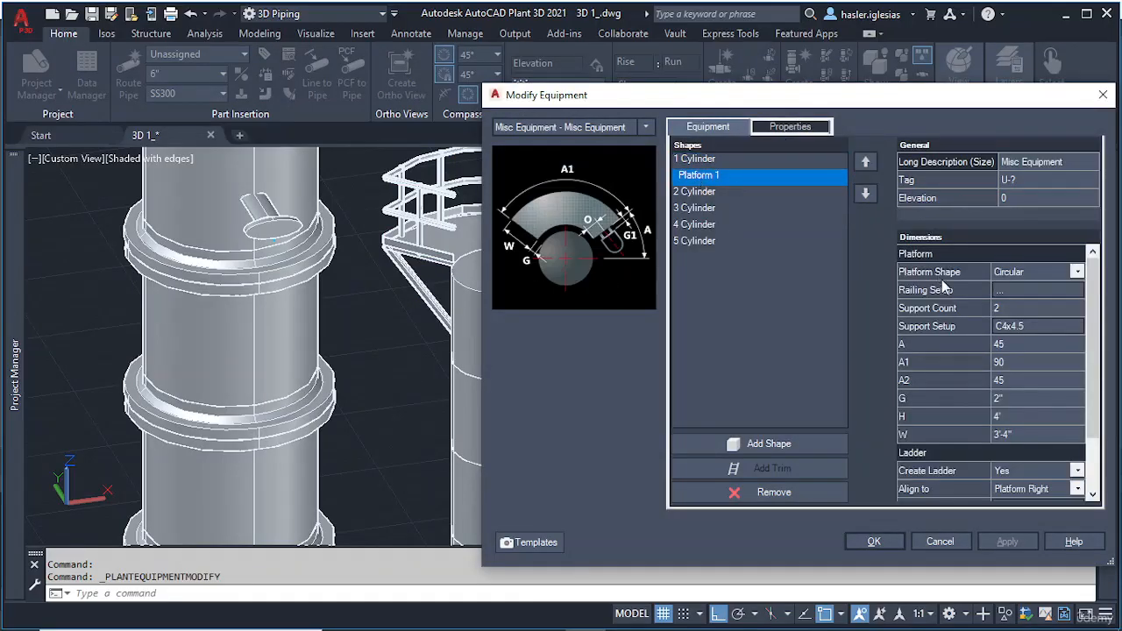
{"action": "left_click", "coordinate": [1078, 272]}
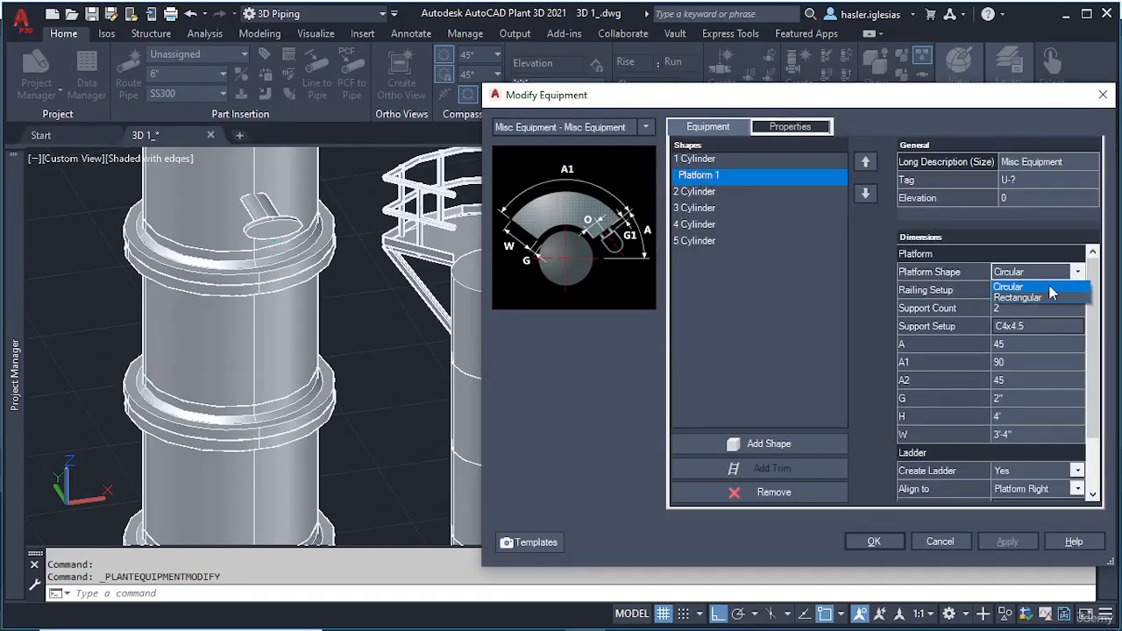
{"action": "left_click", "coordinate": [1039, 298]}
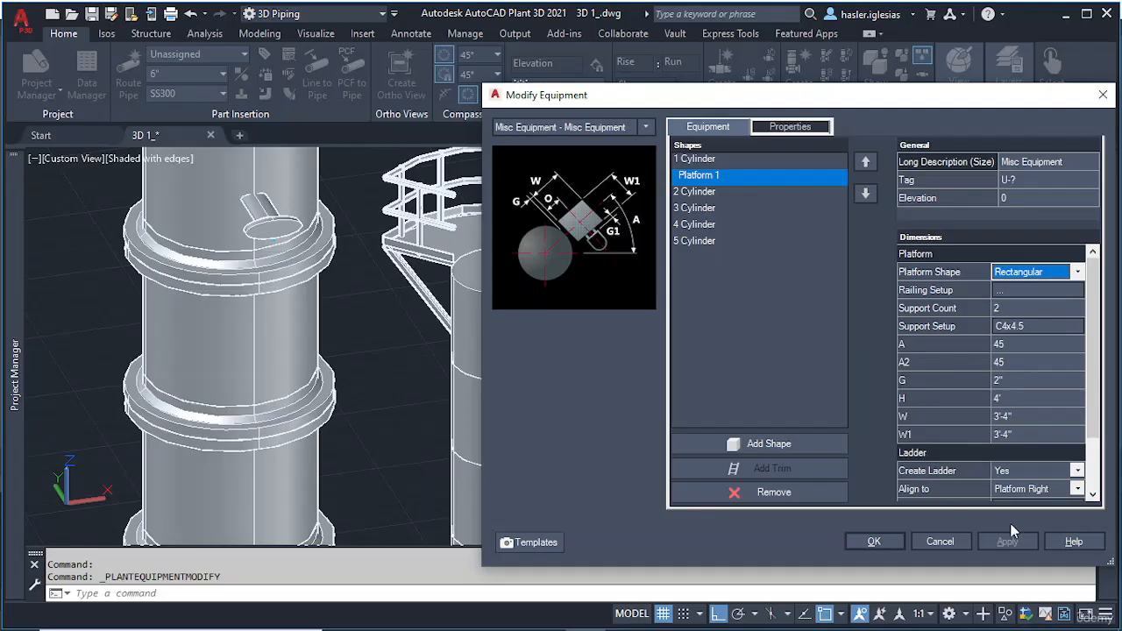
{"action": "left_click", "coordinate": [895, 543]}
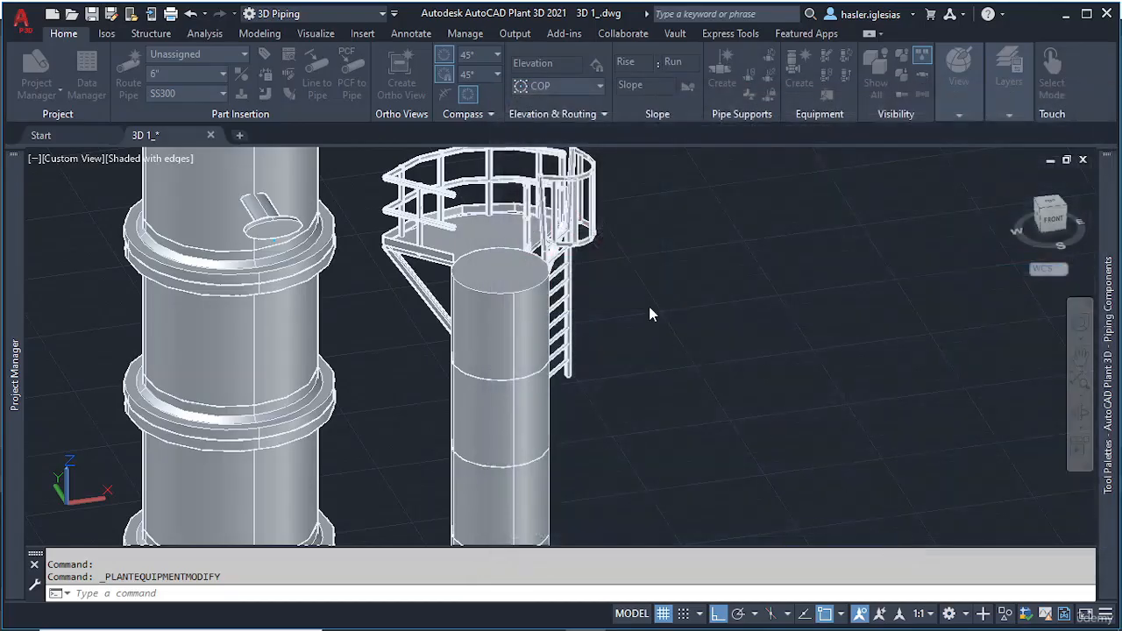
{"action": "scroll", "coordinate": [592, 263], "scroll_direction": "down", "scroll_amount": 3}
{"action": "scroll", "coordinate": [632, 234], "scroll_direction": "up", "scroll_amount": 6}
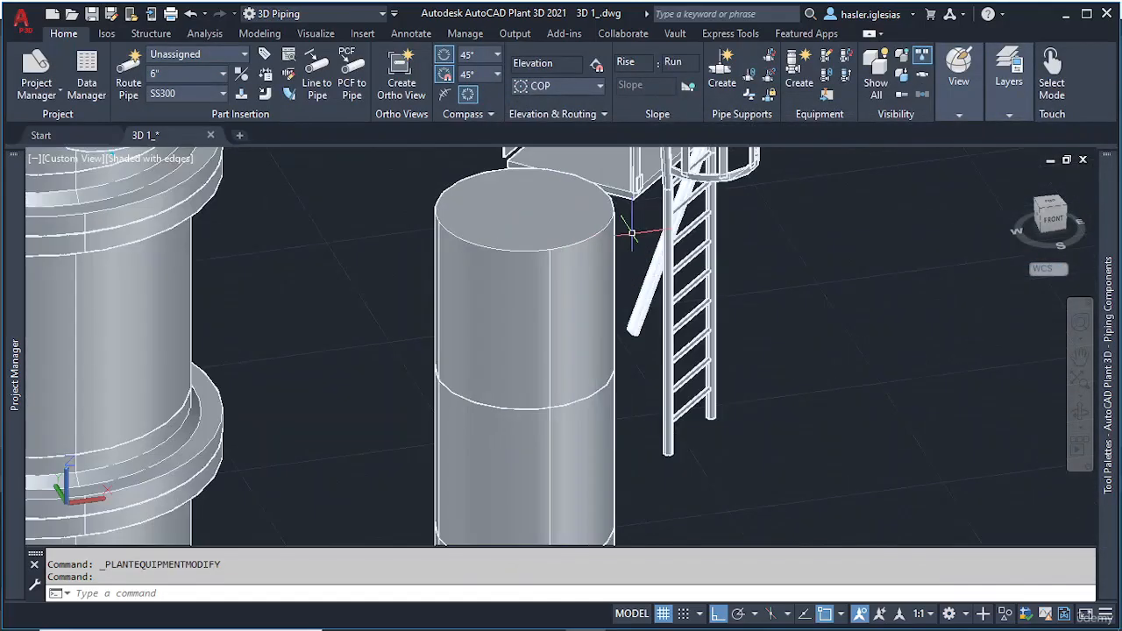
{"action": "middle_click_drag", "start_coordinate": [631, 233], "coordinate": [615, 396]}
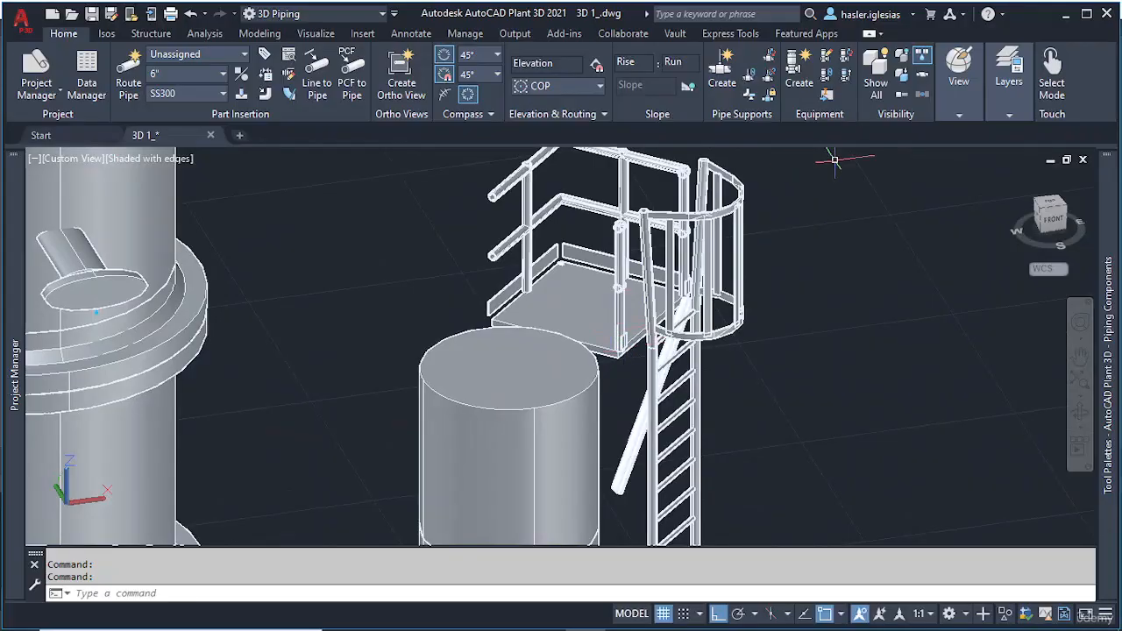
Step: Reopen the cylinder column for modification and set Platform 1's shape to Circular
{"action": "left_click", "coordinate": [655, 300]}
{"action": "left_click", "coordinate": [824, 63]}
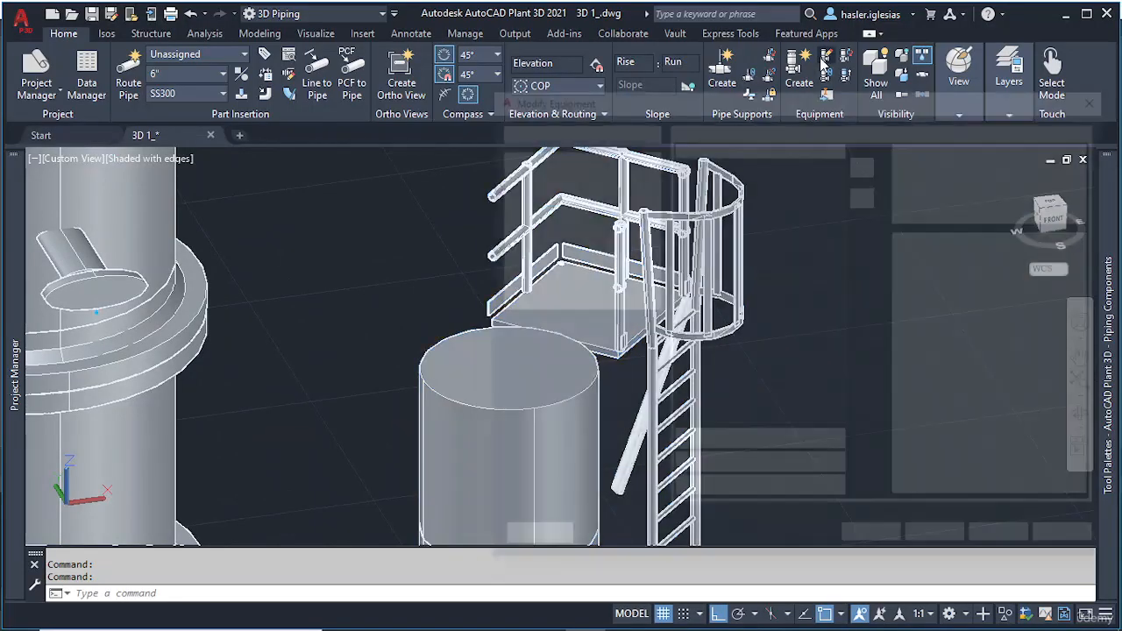
{"action": "left_click", "coordinate": [710, 175]}
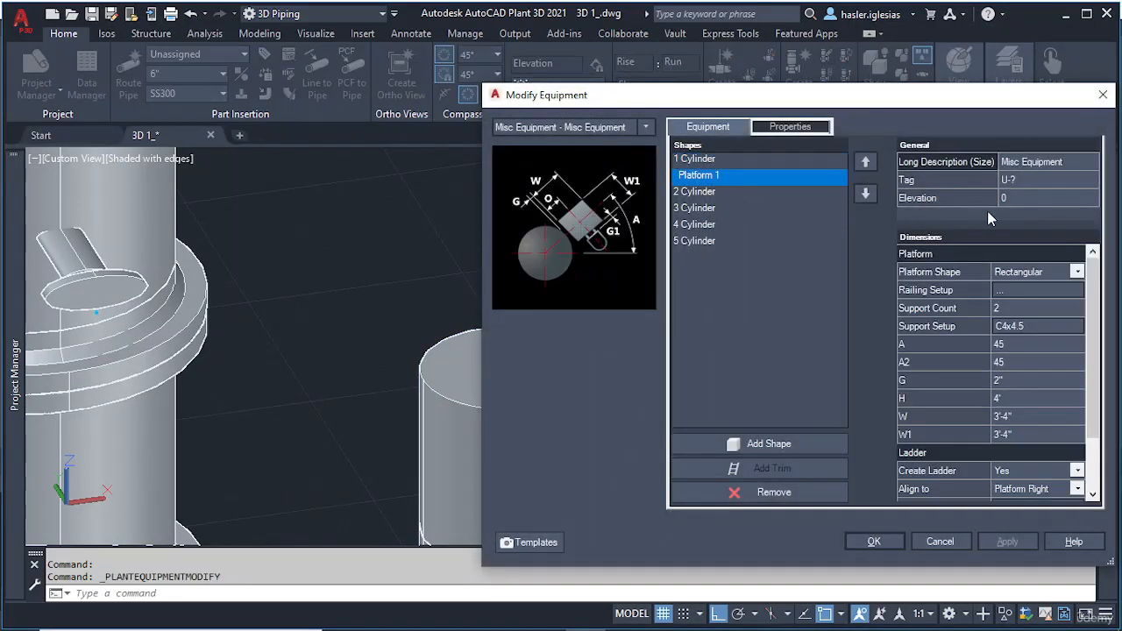
{"action": "left_click", "coordinate": [1052, 273]}
{"action": "left_click", "coordinate": [1077, 272]}
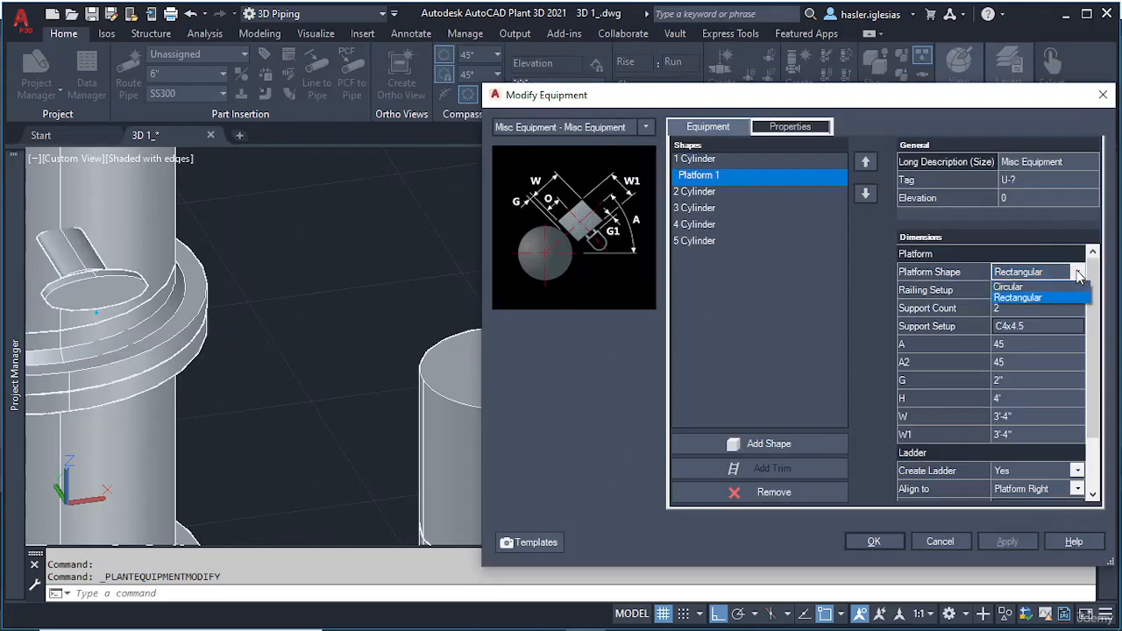
{"action": "left_click", "coordinate": [1034, 287]}
Step: Review Platform 1's railing settings and the member settings of its supports
{"action": "left_click", "coordinate": [1015, 291]}
{"action": "left_click", "coordinate": [999, 290]}
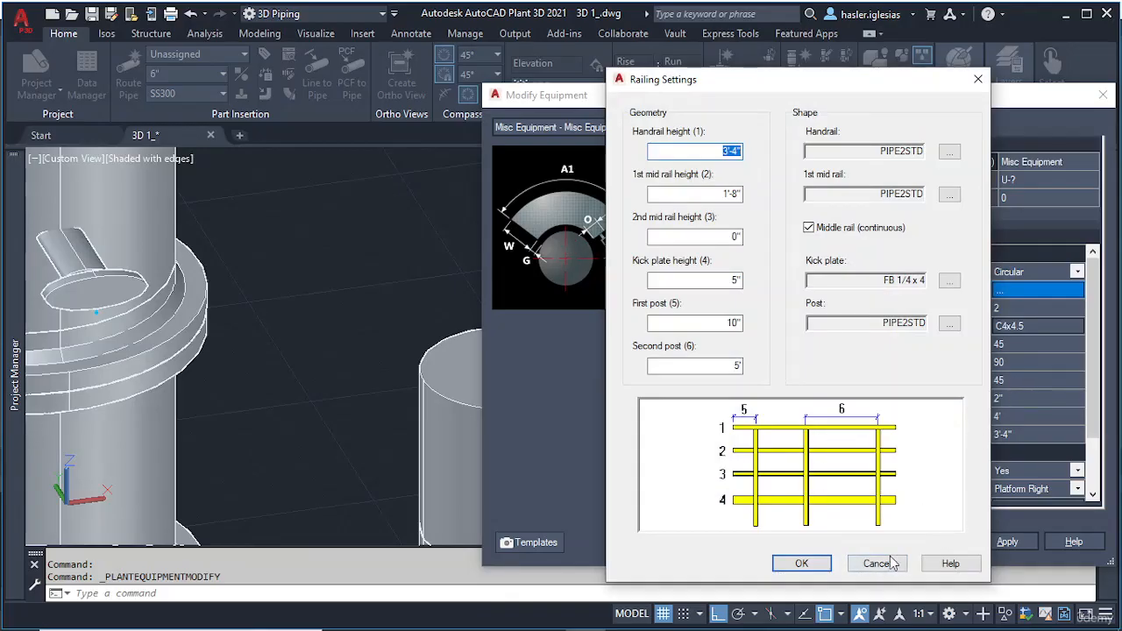
{"action": "left_click", "coordinate": [819, 567]}
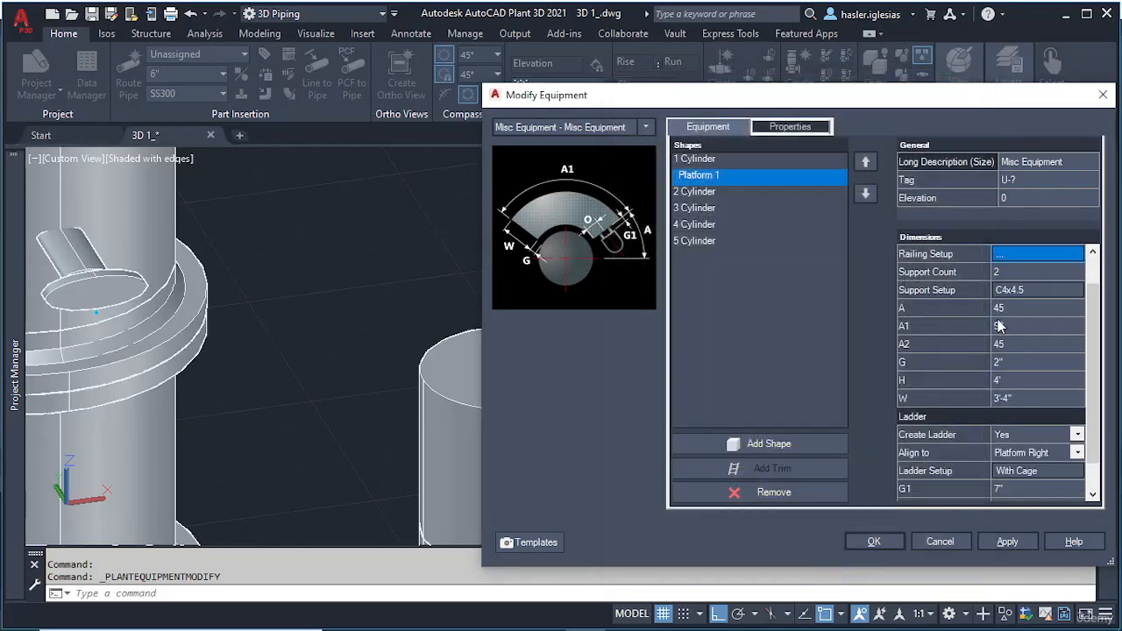
{"action": "left_click", "coordinate": [1023, 290]}
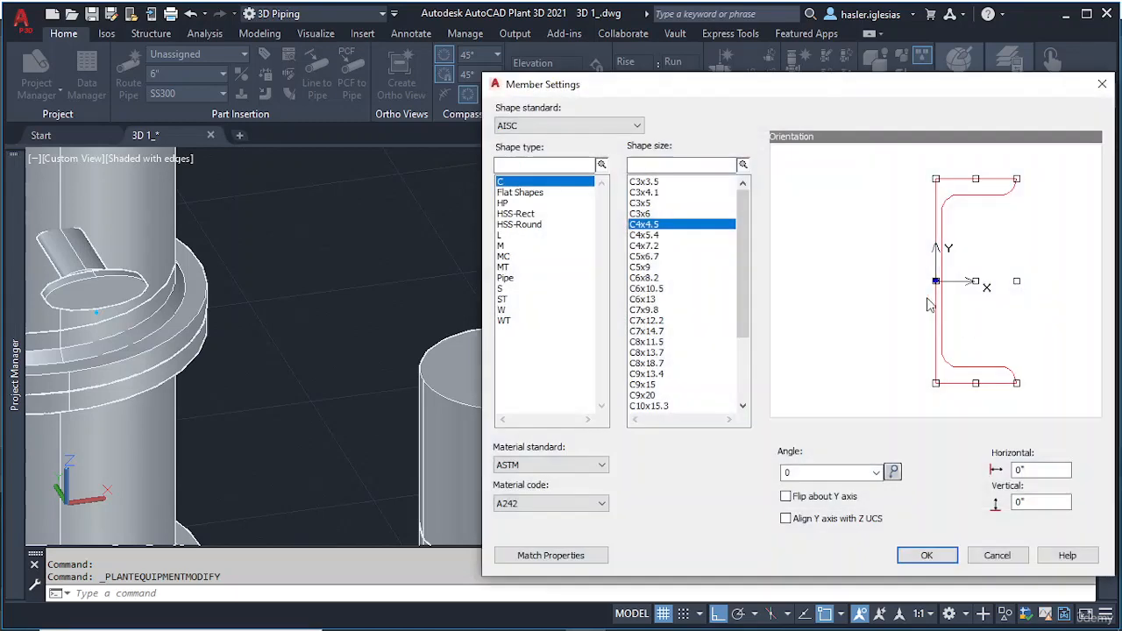
{"action": "left_click", "coordinate": [997, 555]}
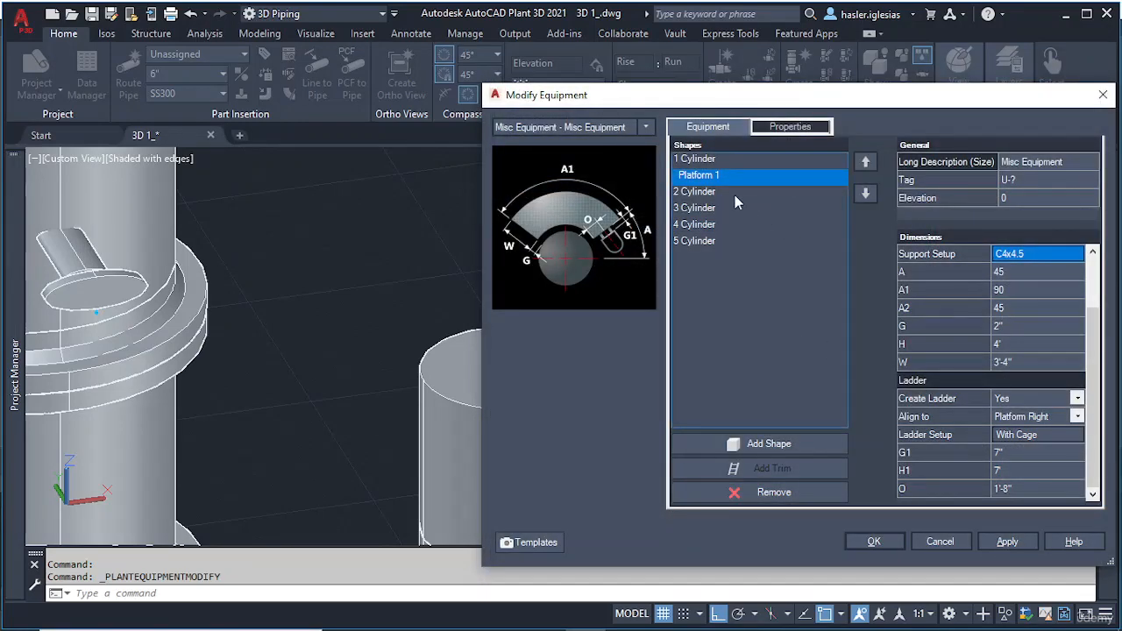
{"action": "scroll", "coordinate": [1008, 281], "scroll_direction": "up", "scroll_amount": 2}
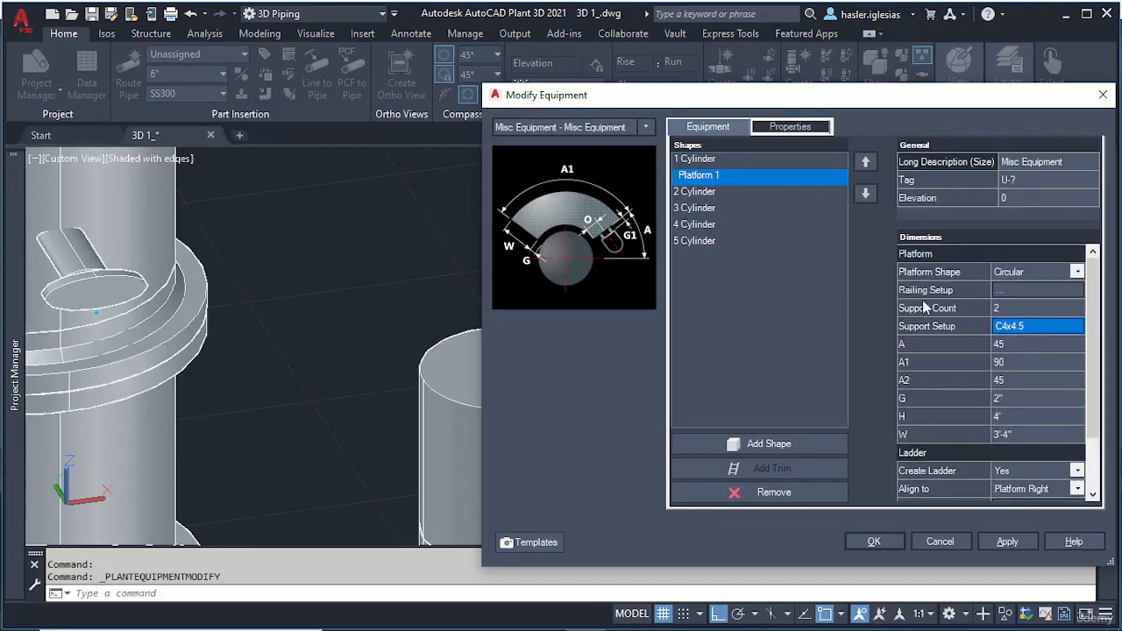
Step: Set the ladder height H1 of Platform 1 to 200, apply it to the column and inspect the ladder's lower end
{"action": "left_click", "coordinate": [1032, 349]}
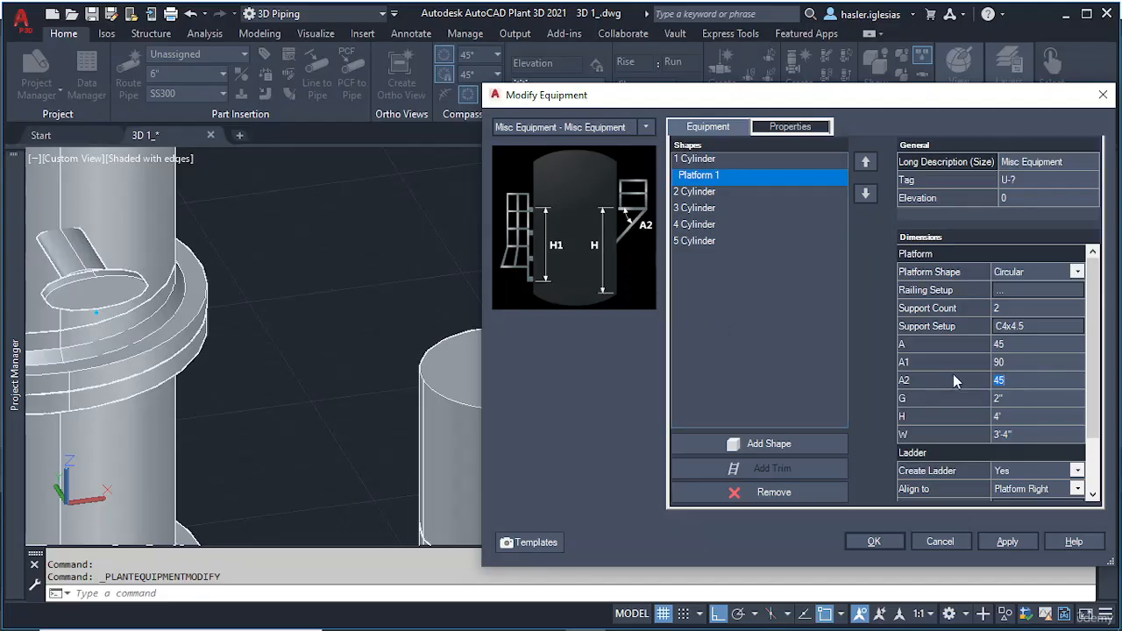
{"action": "scroll", "coordinate": [968, 397], "scroll_direction": "down", "scroll_amount": 1}
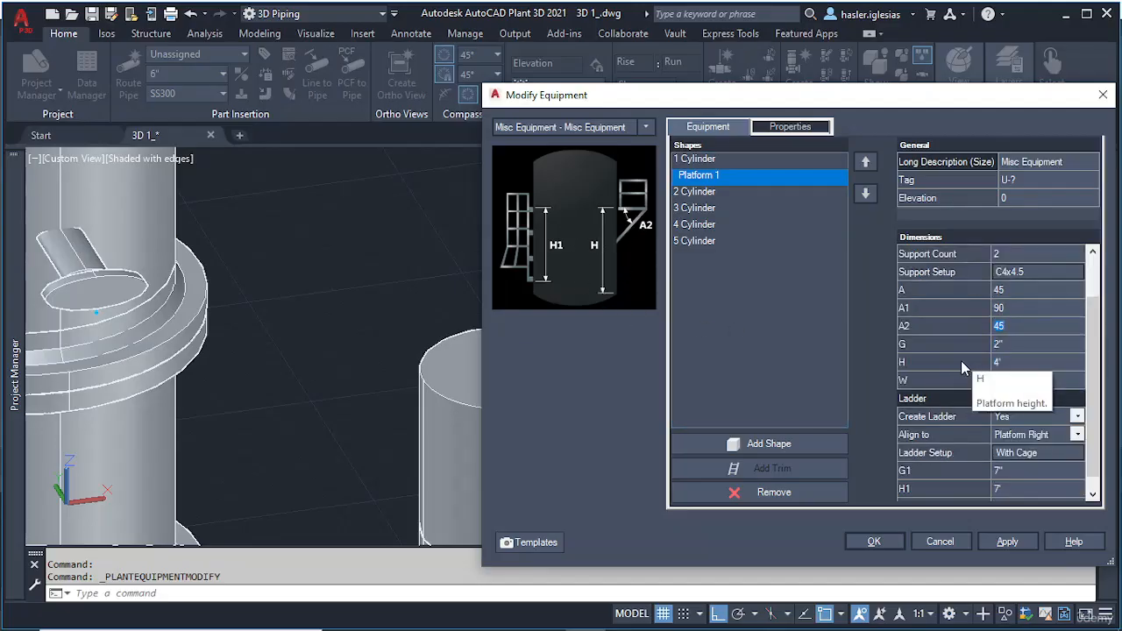
{"action": "scroll", "coordinate": [988, 453], "scroll_direction": "down", "scroll_amount": 1}
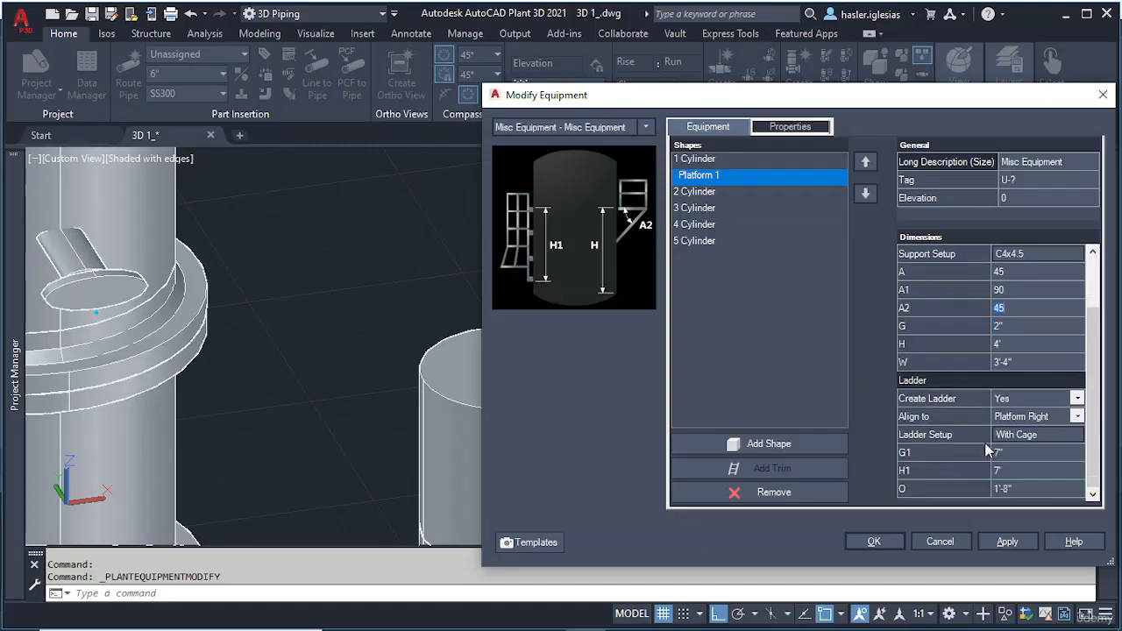
{"action": "left_click", "coordinate": [1018, 468]}
{"action": "left_click", "coordinate": [1002, 488]}
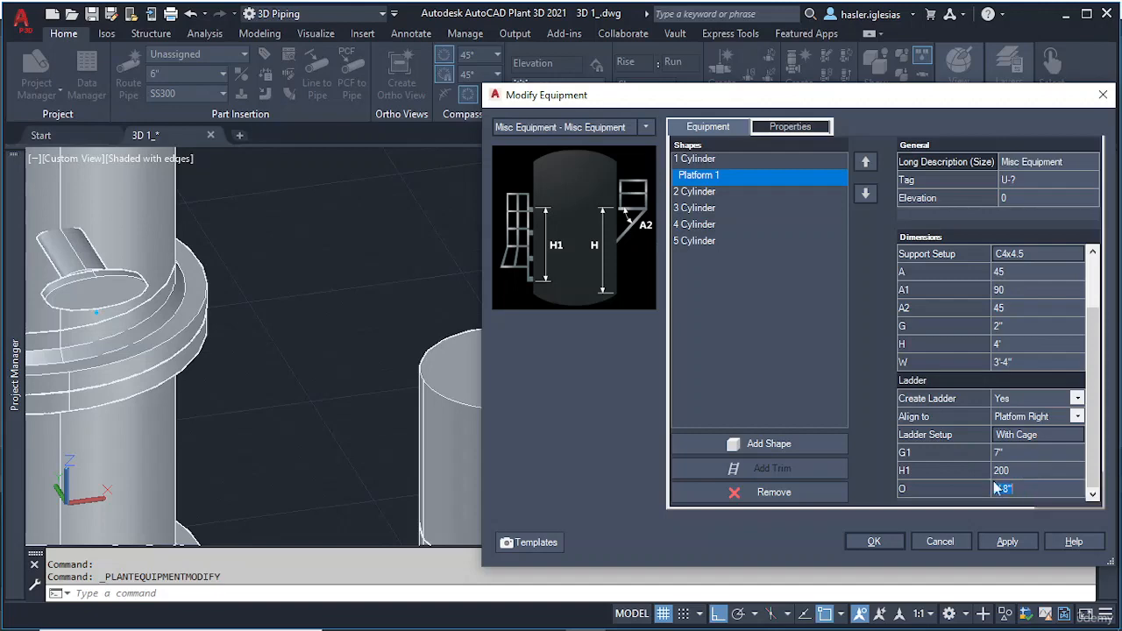
{"action": "left_click", "coordinate": [1000, 543]}
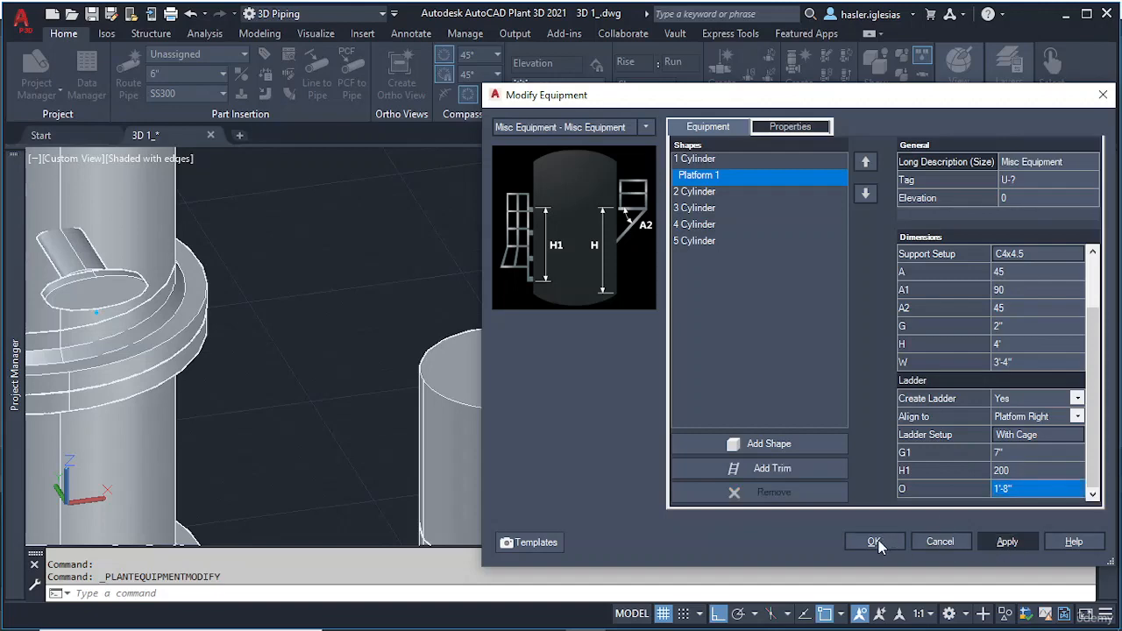
{"action": "left_click", "coordinate": [874, 540]}
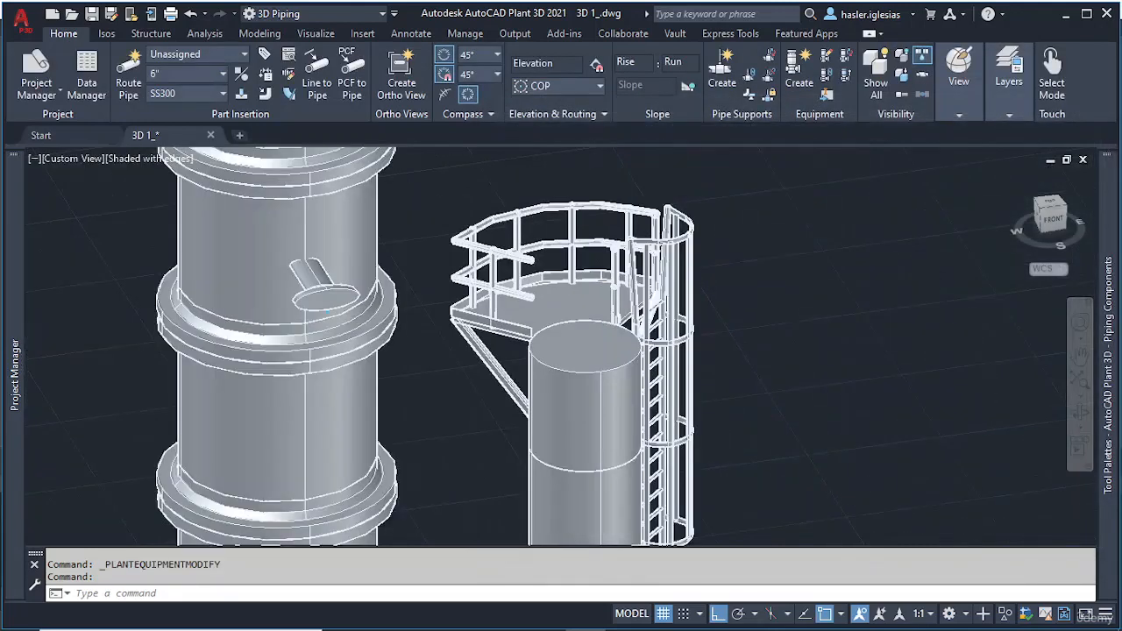
{"action": "scroll", "coordinate": [675, 332], "scroll_direction": "up", "scroll_amount": 4}
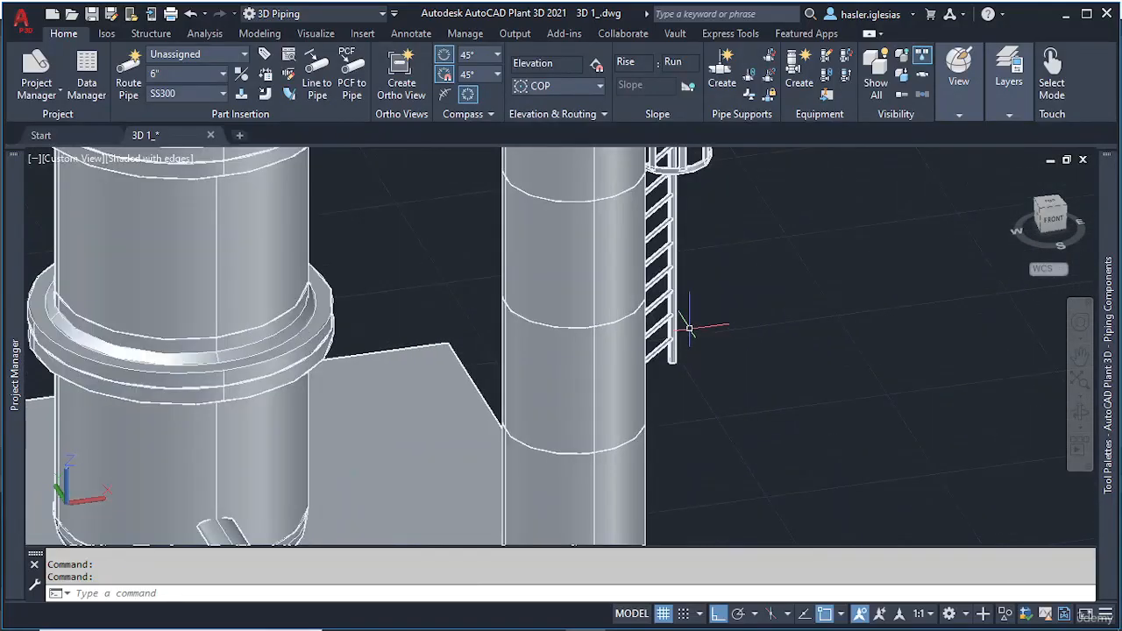
{"action": "middle_click_drag", "start_coordinate": [666, 331], "coordinate": [427, 420], "text": "shift"}
{"action": "scroll", "coordinate": [491, 456], "scroll_direction": "down", "scroll_amount": 4}
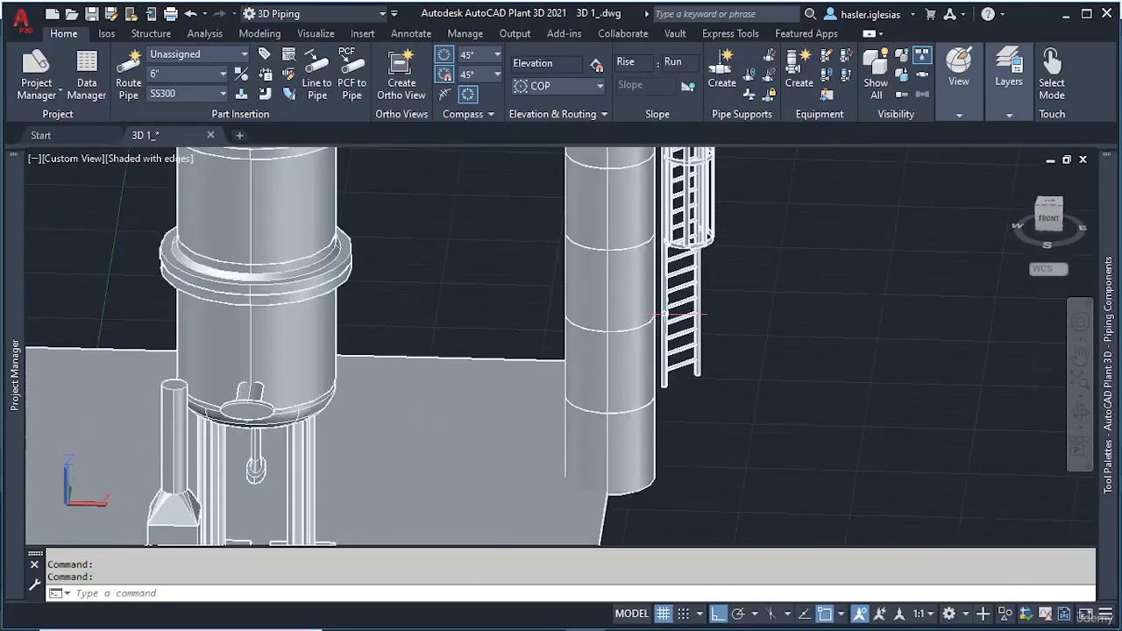
{"action": "middle_click_drag", "start_coordinate": [491, 456], "coordinate": [526, 403], "text": "shift"}
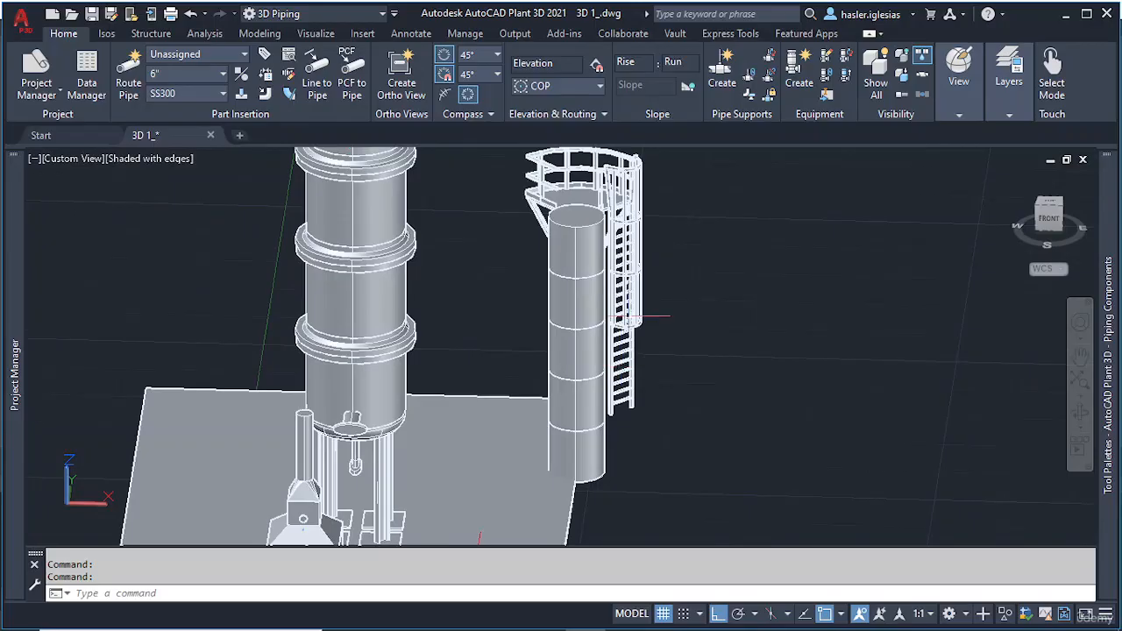
Step: Reopen the cylinder column for modification and apply a ladder height H1 of 300 to Platform 1
{"action": "left_click", "coordinate": [614, 281]}
{"action": "double_click", "coordinate": [657, 237]}
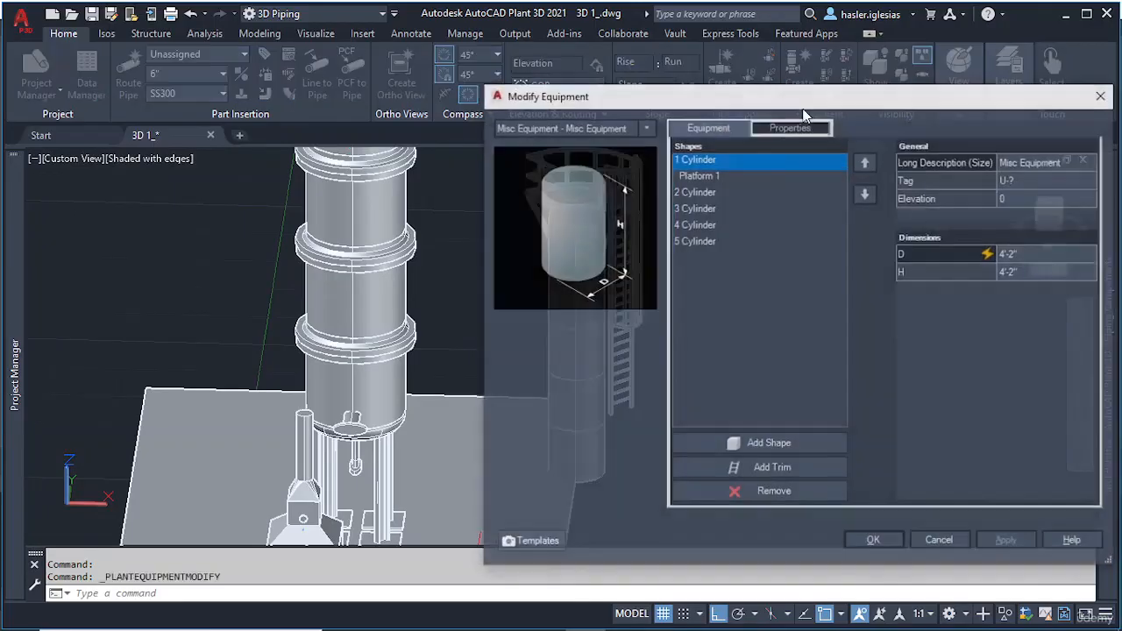
{"action": "left_click", "coordinate": [712, 178]}
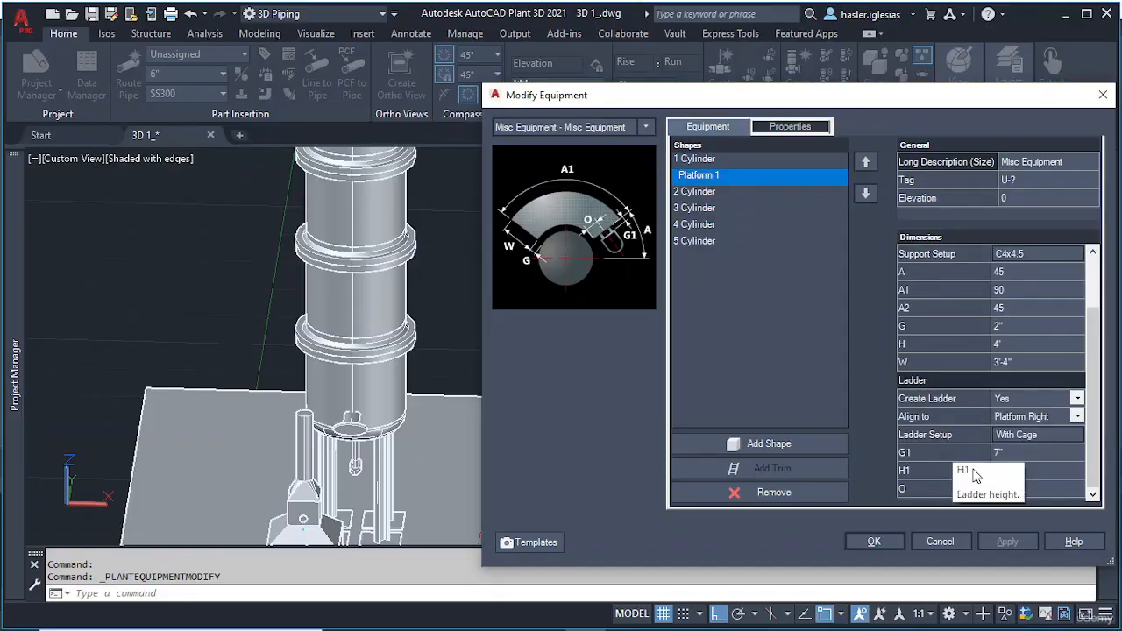
{"action": "left_click", "coordinate": [965, 471]}
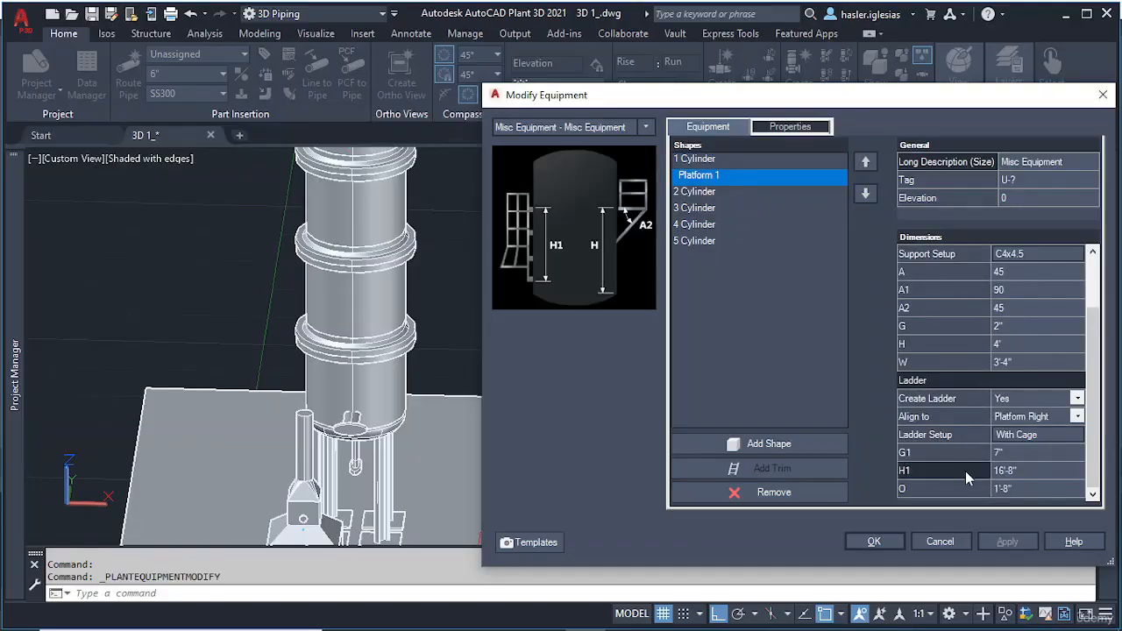
{"action": "left_click", "coordinate": [1029, 471]}
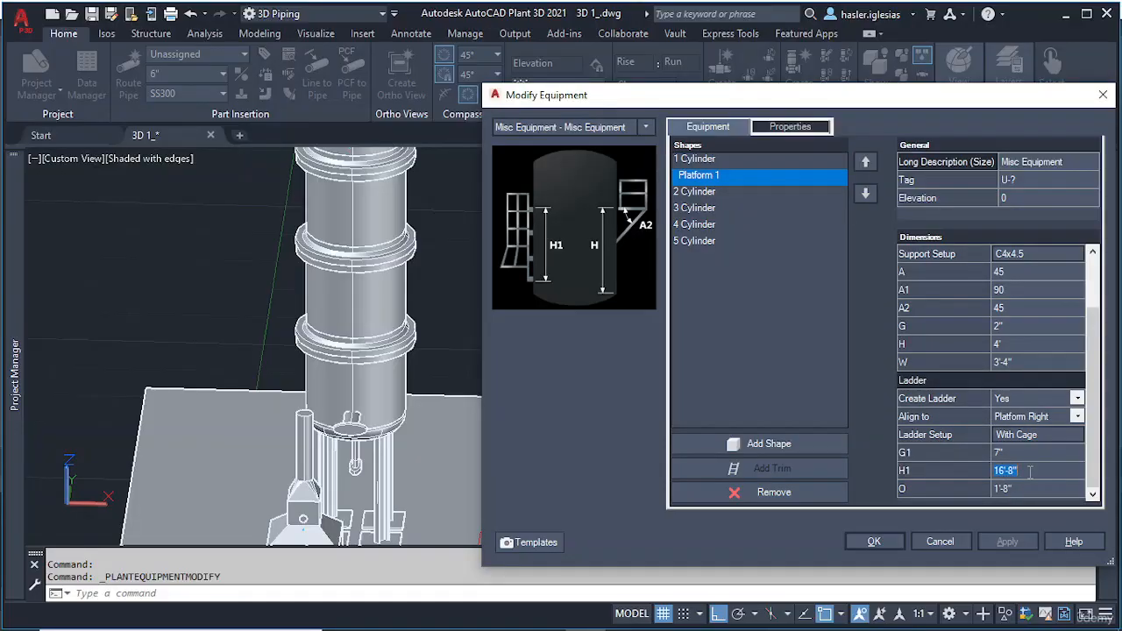
{"action": "type", "text": "300"}
{"action": "left_click", "coordinate": [1008, 542]}
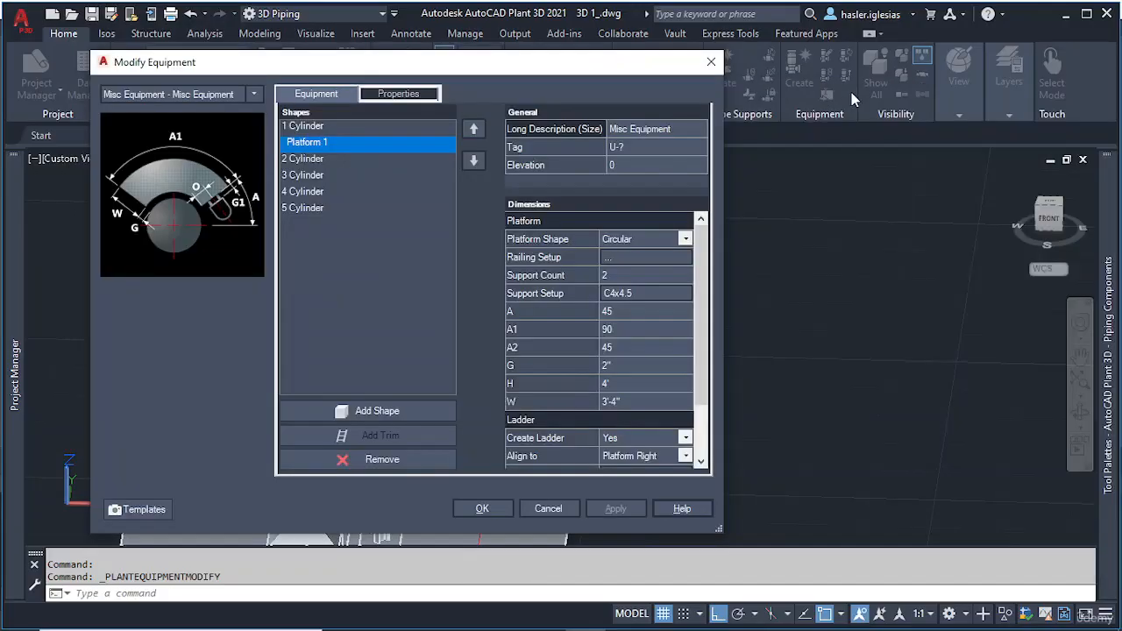
Step: Move the equipment dialog clear of the column and apply a ladder height H1 of 280 to Platform 1
{"action": "left_click_drag", "start_coordinate": [576, 69], "coordinate": [325, 77]}
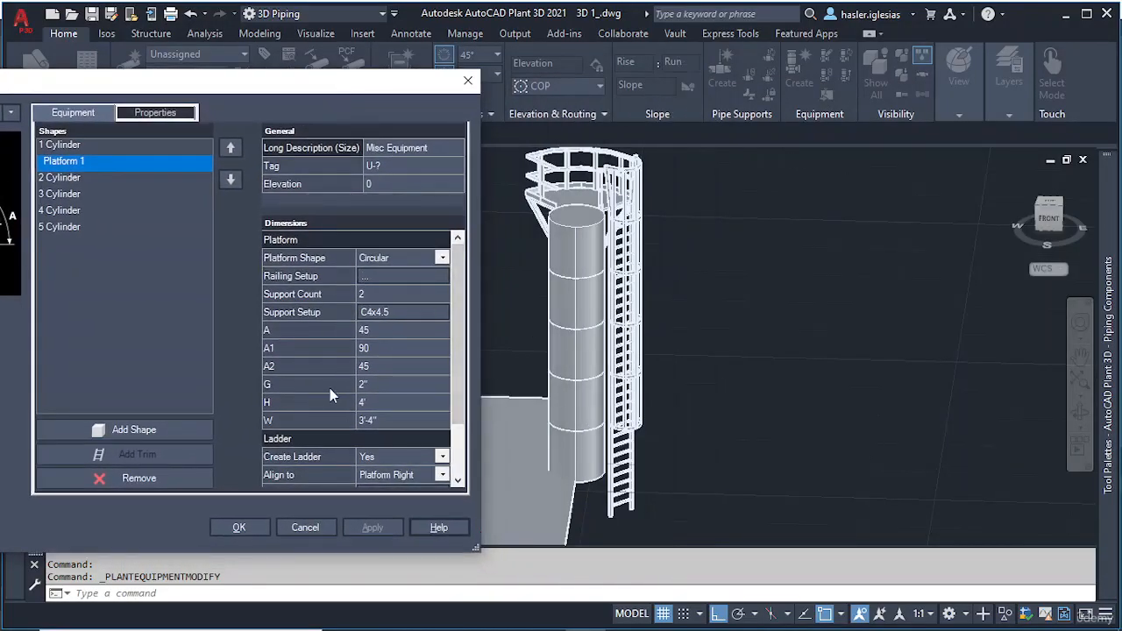
{"action": "scroll", "coordinate": [382, 366], "scroll_direction": "down", "scroll_amount": 2}
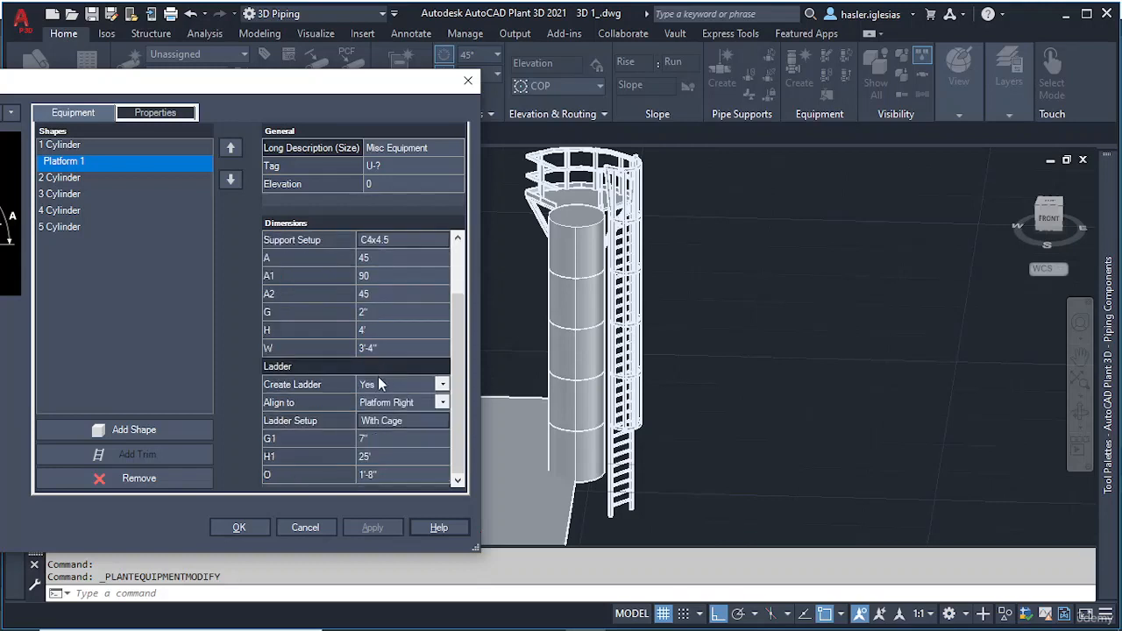
{"action": "left_click", "coordinate": [369, 457]}
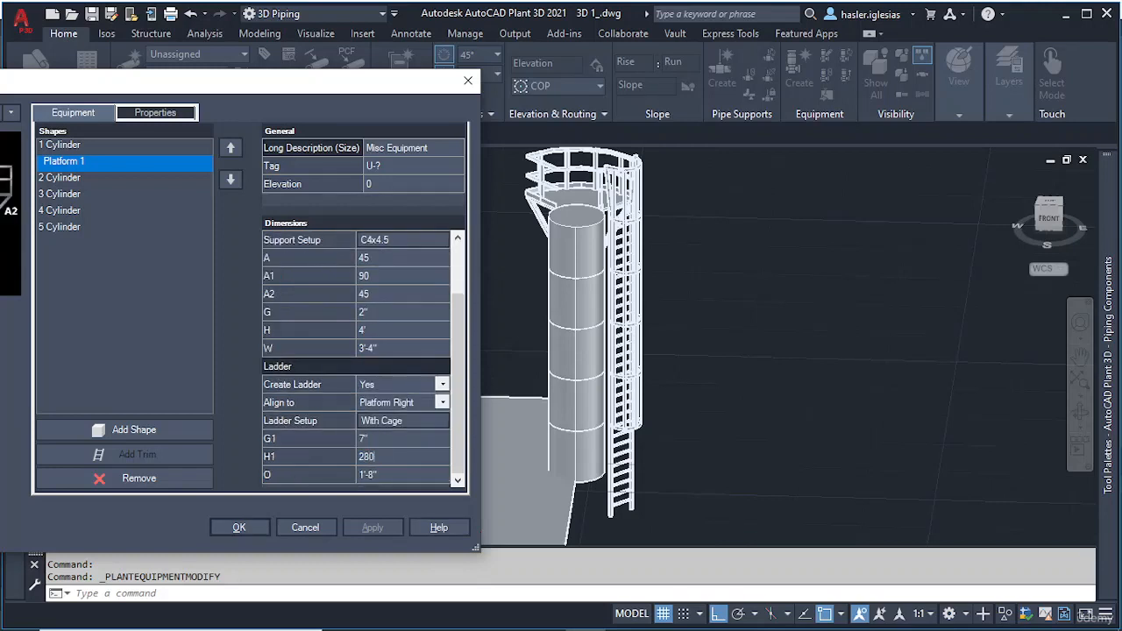
{"action": "key", "text": "Tab"}
{"action": "left_click", "coordinate": [375, 527]}
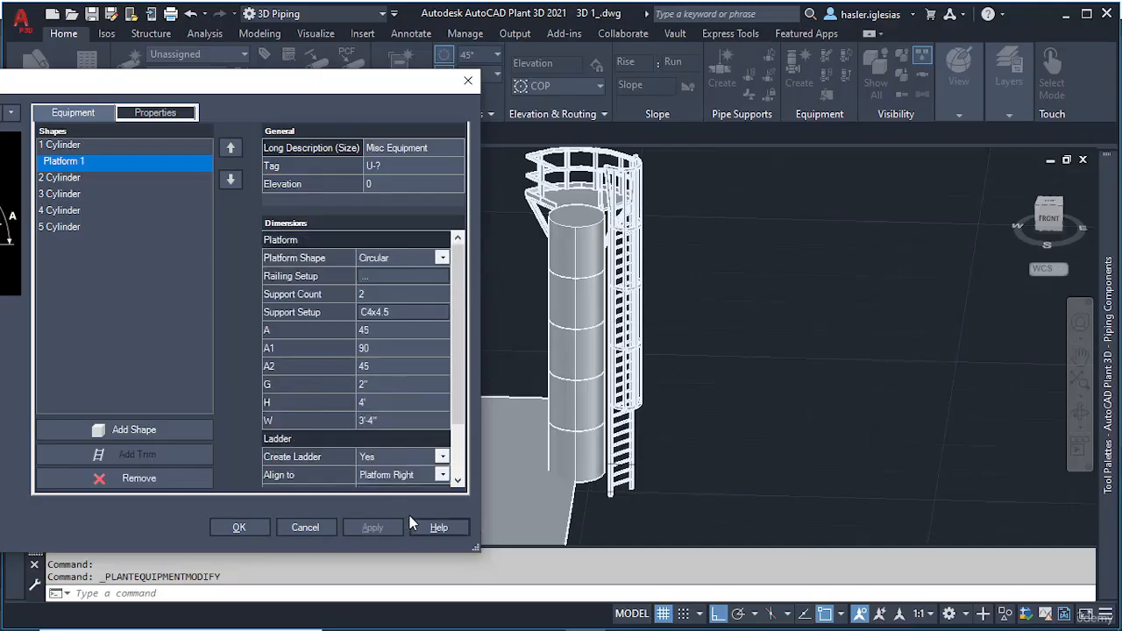
Step: Set the ladder height H1 of the column's Platform 1 to 270 and apply it
{"action": "scroll", "coordinate": [336, 400], "scroll_direction": "down", "scroll_amount": 2}
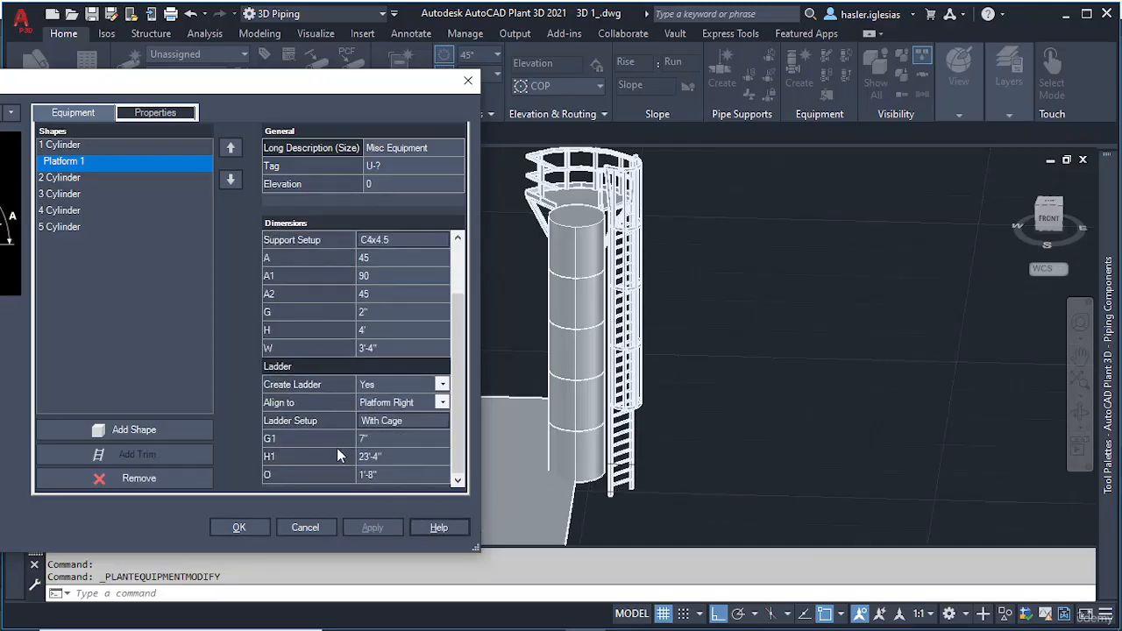
{"action": "left_click", "coordinate": [379, 455]}
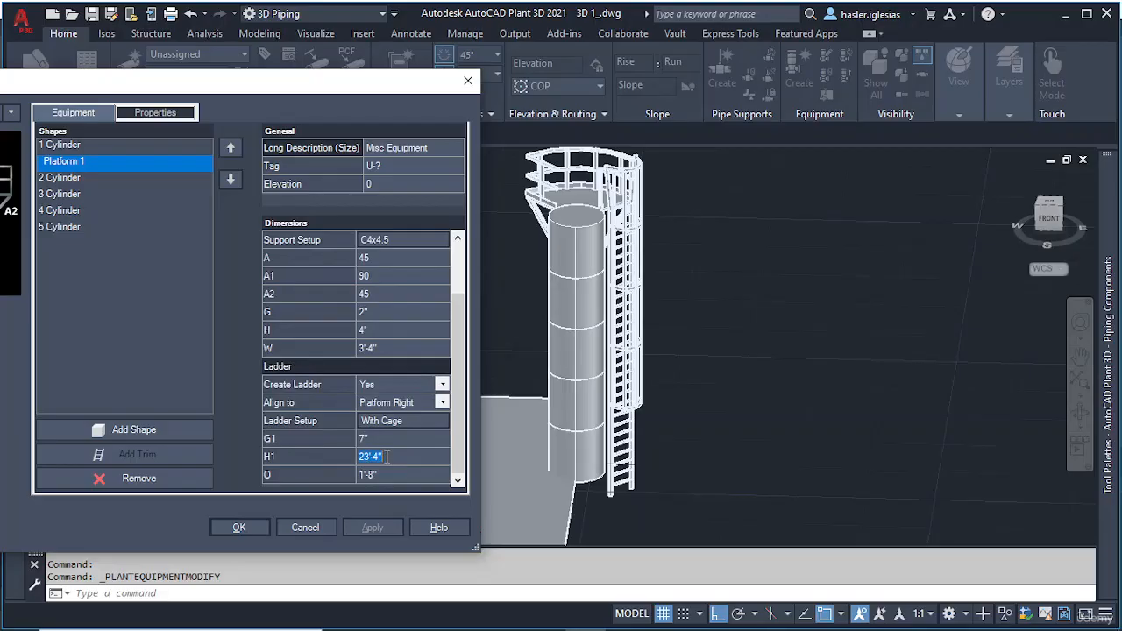
{"action": "type", "text": "270"}
{"action": "key", "text": "Tab"}
{"action": "left_click", "coordinate": [383, 526]}
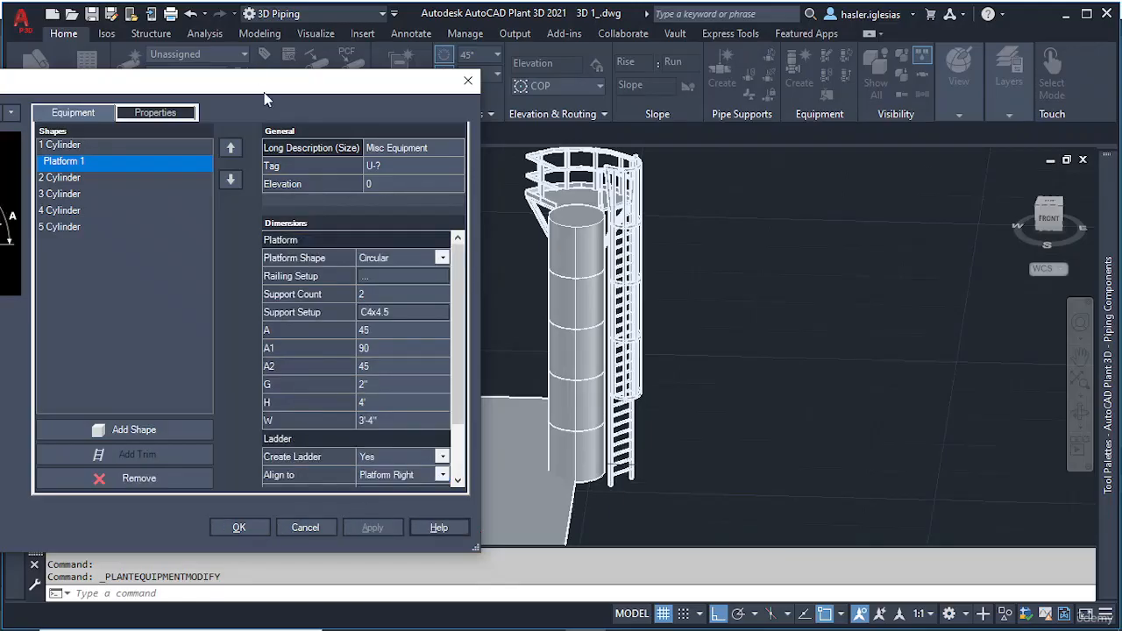
Step: Add two cylinders to the column's shape stack above the cylinder that carries Platform 1
{"action": "left_click_drag", "start_coordinate": [264, 92], "coordinate": [290, 96]}
{"action": "left_click", "coordinate": [103, 146]}
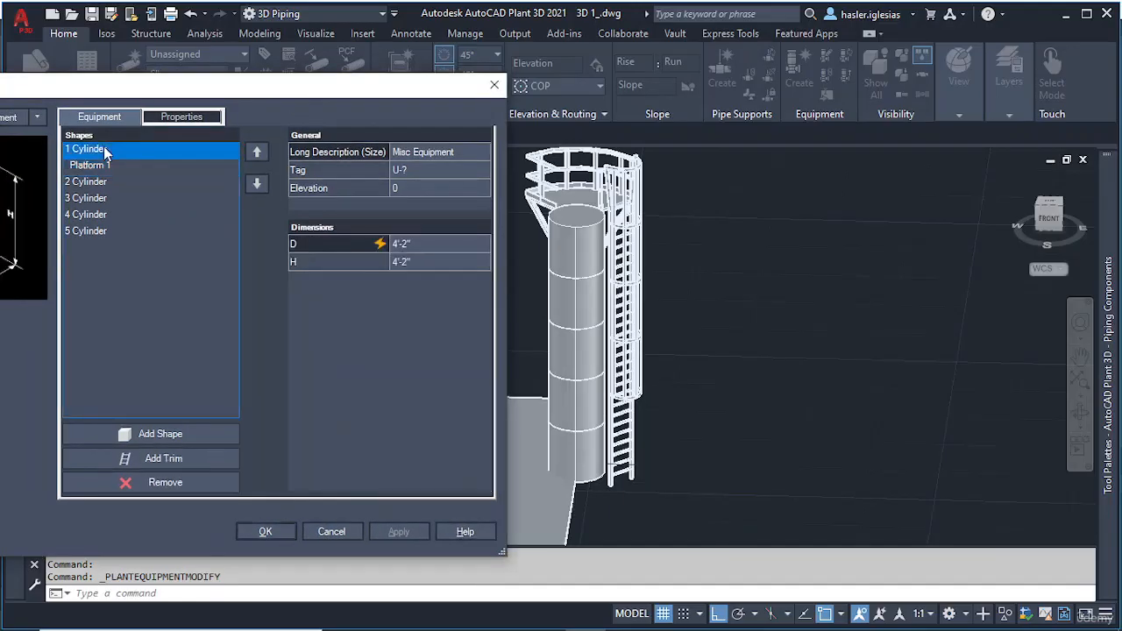
{"action": "left_click", "coordinate": [158, 433]}
{"action": "left_click", "coordinate": [119, 554]}
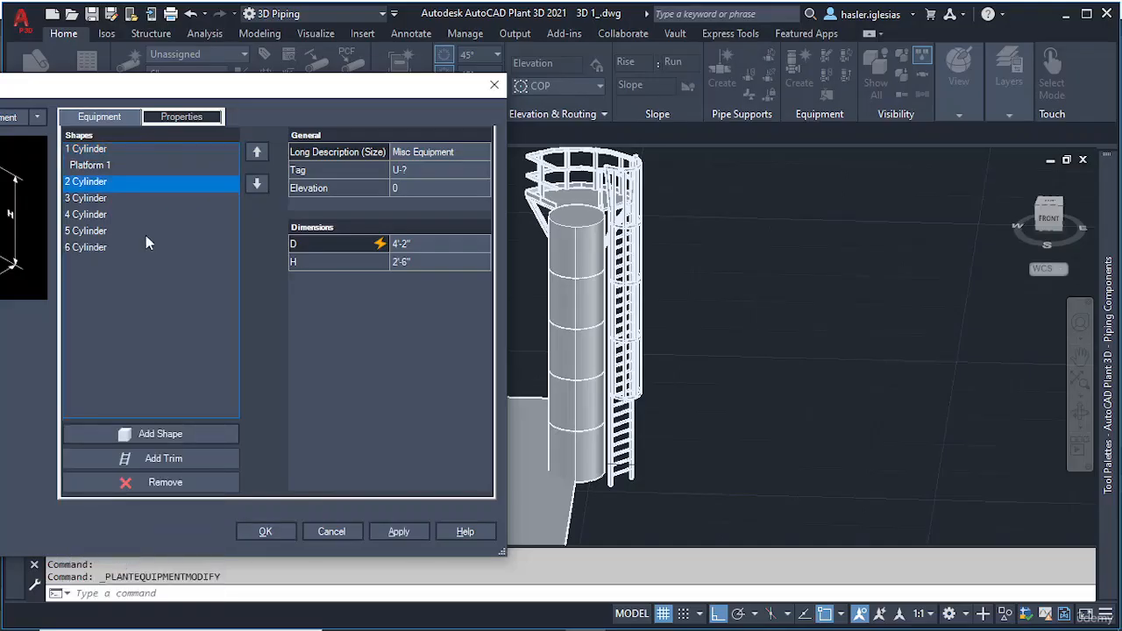
{"action": "left_click", "coordinate": [259, 152]}
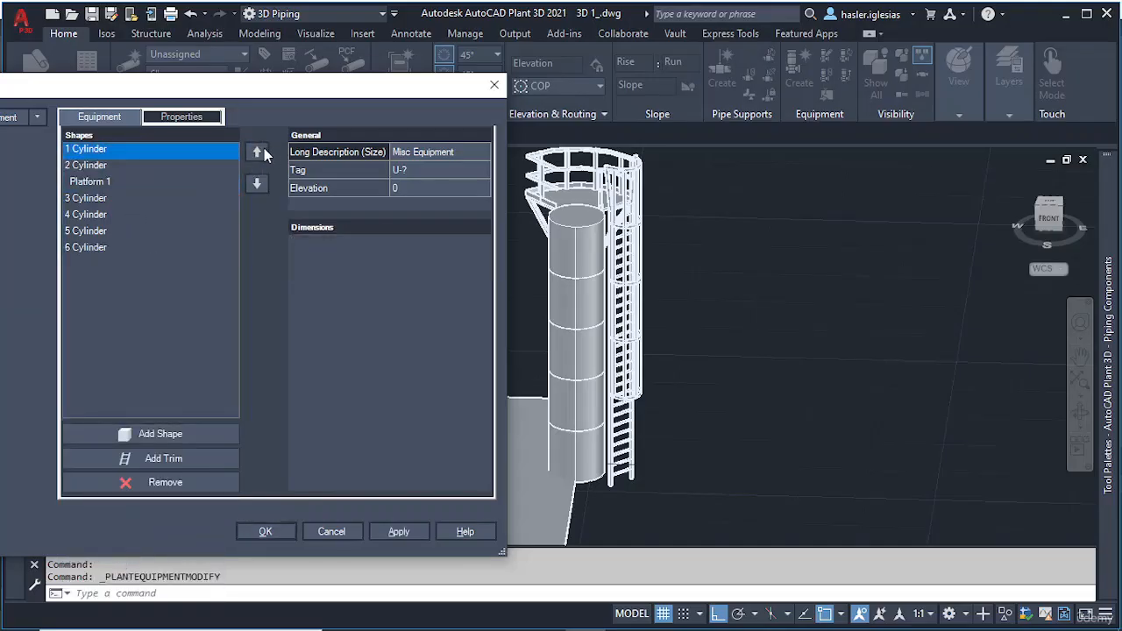
{"action": "left_click", "coordinate": [161, 434]}
{"action": "left_click", "coordinate": [116, 555]}
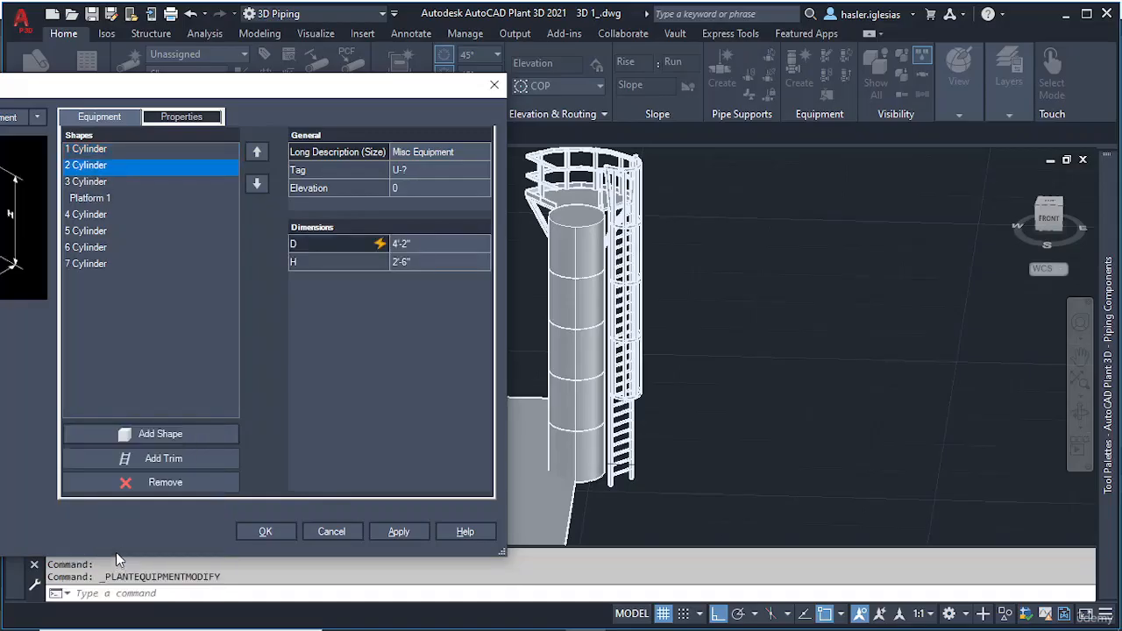
Step: Add a semi-ellipsoidal head at the bottom and top of the column's shape stack and accept the equipment changes
{"action": "left_click", "coordinate": [119, 149]}
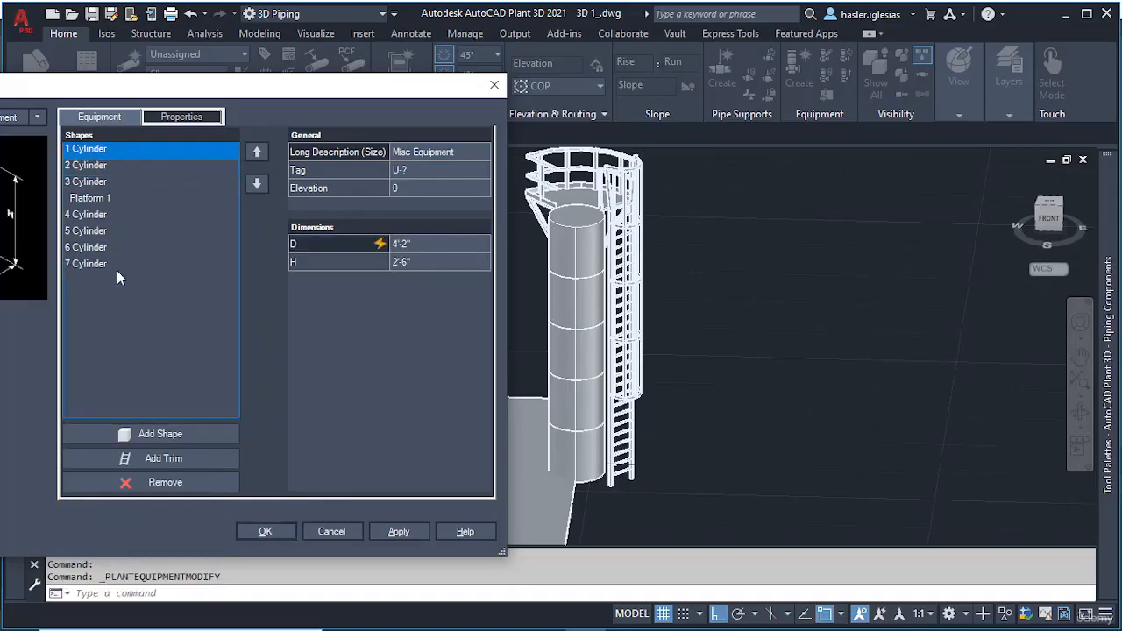
{"action": "left_click", "coordinate": [151, 433]}
{"action": "left_click", "coordinate": [162, 450]}
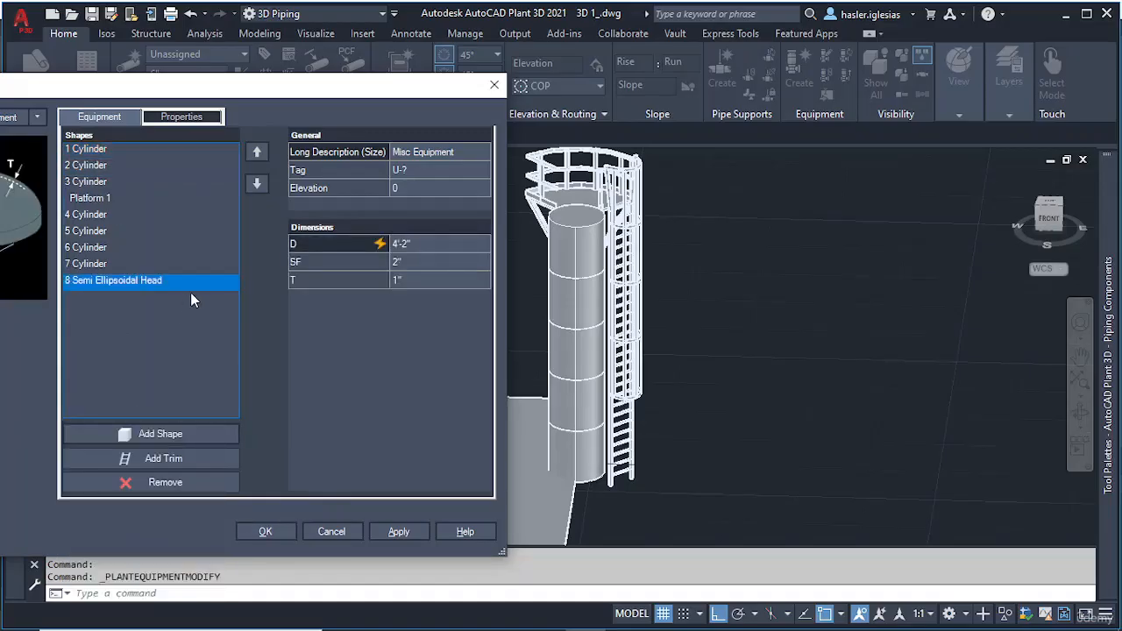
{"action": "left_click", "coordinate": [93, 151]}
{"action": "left_click", "coordinate": [148, 435]}
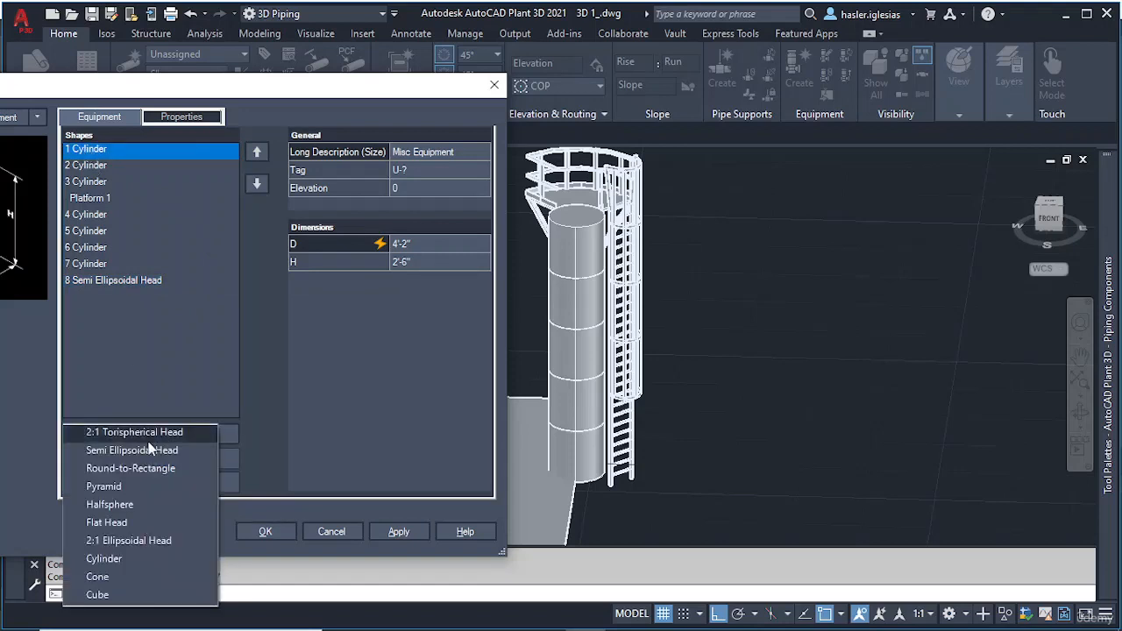
{"action": "left_click", "coordinate": [145, 449]}
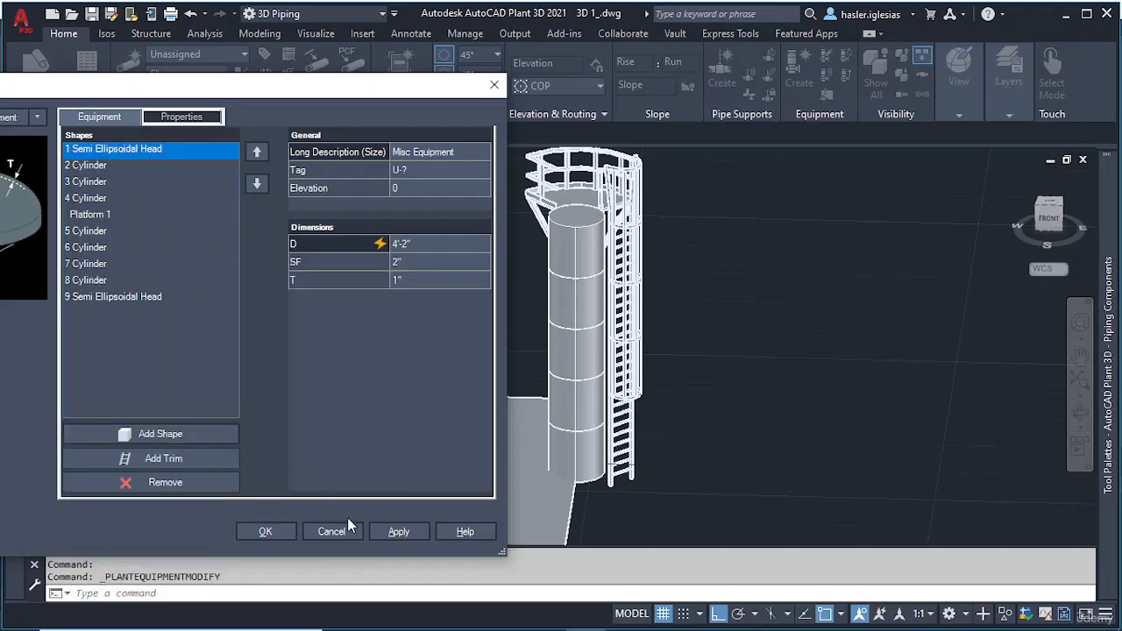
{"action": "left_click", "coordinate": [395, 532]}
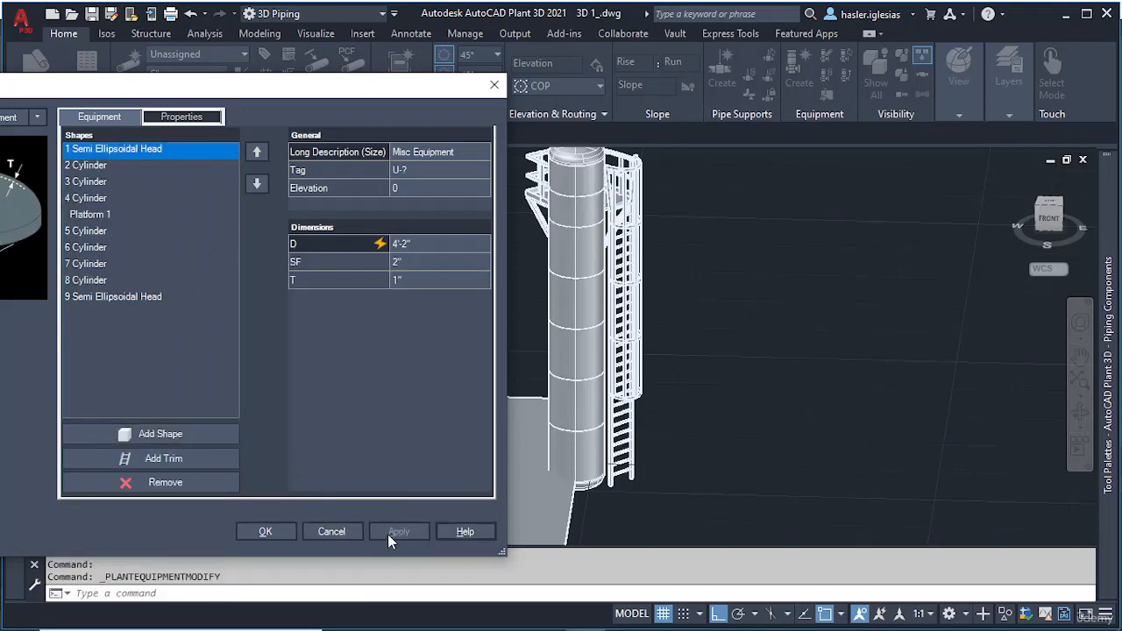
{"action": "left_click", "coordinate": [264, 531]}
Step: Inspect the modified cylinder column with its platform and ladder, and delete it from the model
{"action": "scroll", "coordinate": [579, 346], "scroll_direction": "down", "scroll_amount": 3}
{"action": "middle_click_drag", "start_coordinate": [594, 342], "coordinate": [493, 356]}
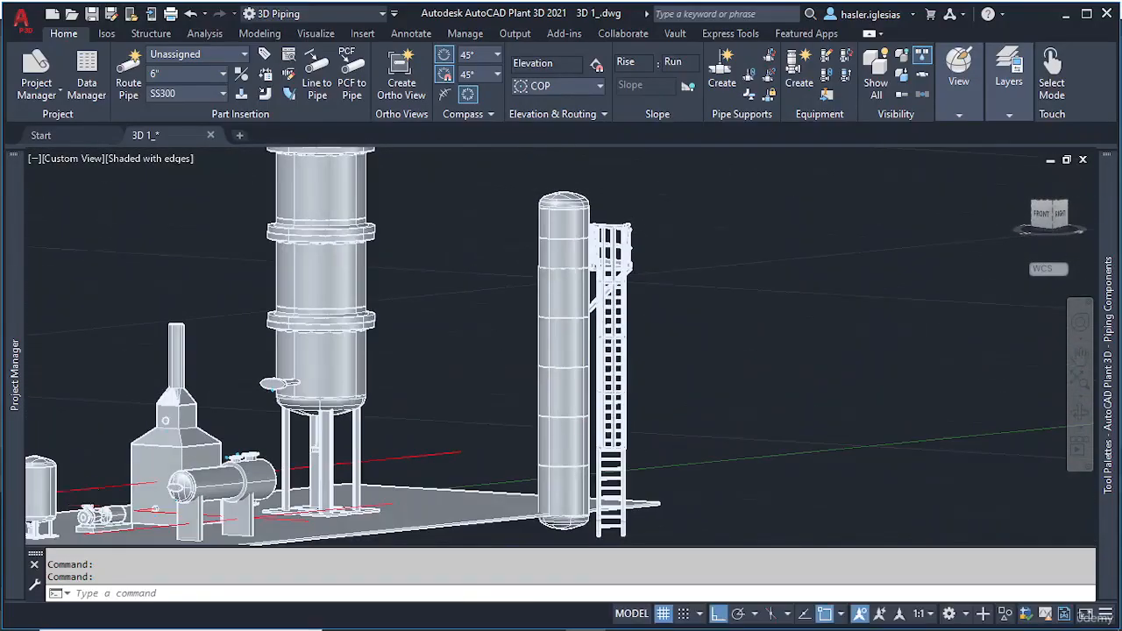
{"action": "scroll", "coordinate": [613, 438], "scroll_direction": "up", "scroll_amount": 5}
{"action": "middle_click_drag", "start_coordinate": [639, 446], "coordinate": [570, 316], "text": "shift"}
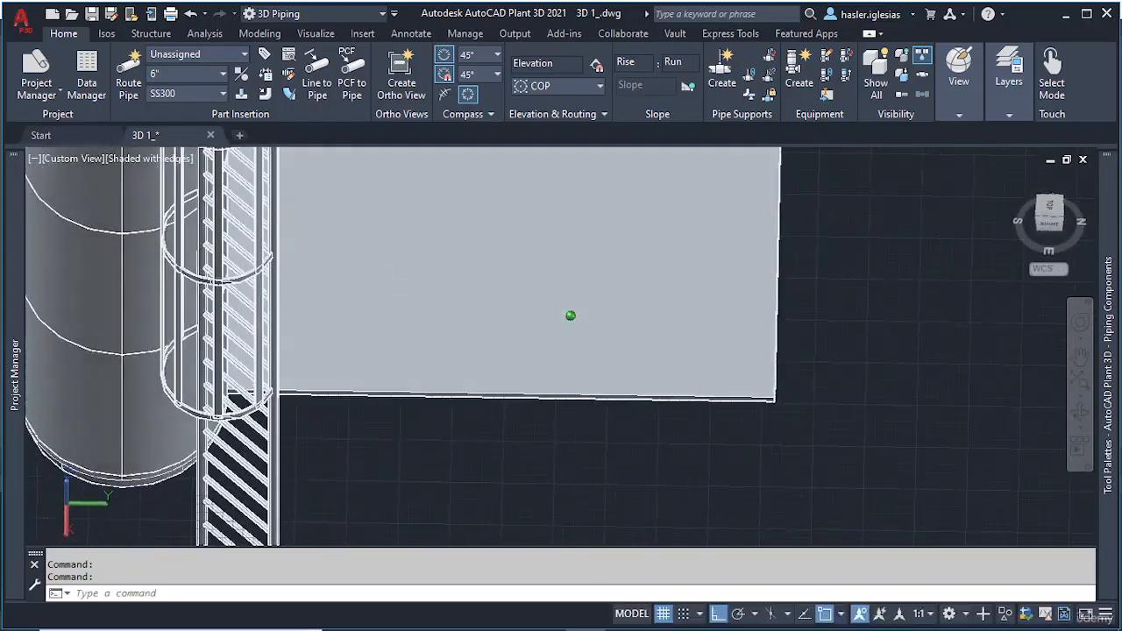
{"action": "scroll", "coordinate": [295, 290], "scroll_direction": "down", "scroll_amount": 3}
{"action": "middle_click_drag", "start_coordinate": [295, 289], "coordinate": [487, 464]}
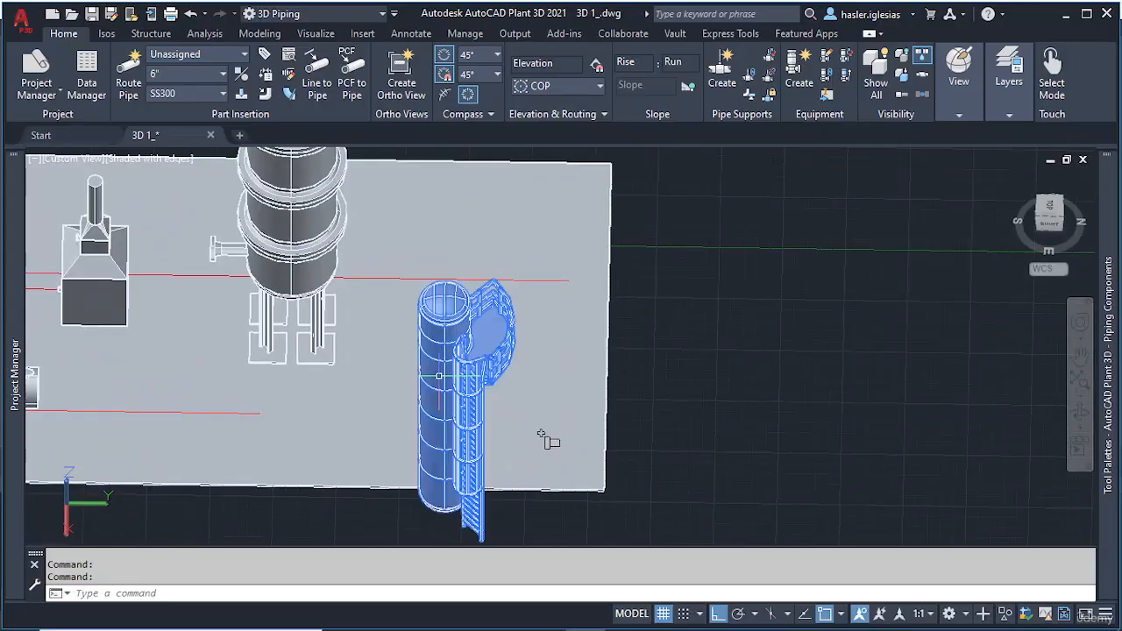
{"action": "key", "text": "Delete"}
Step: Open the tall flanged vessel on legs for equipment modification
{"action": "scroll", "coordinate": [298, 302], "scroll_direction": "down", "scroll_amount": 2}
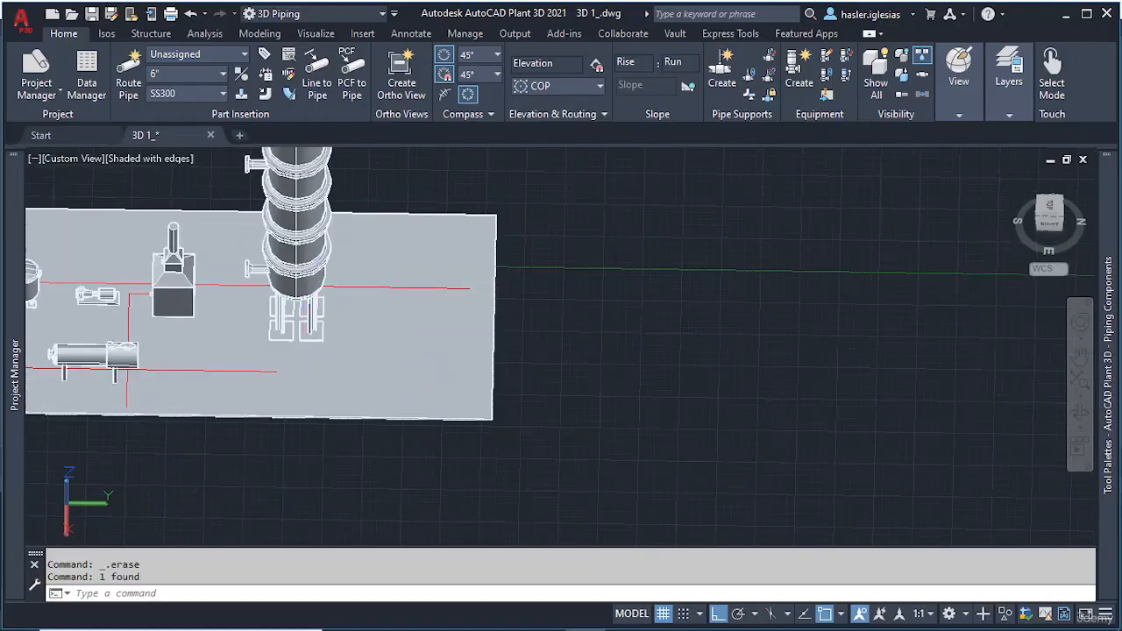
{"action": "middle_click_drag", "start_coordinate": [315, 280], "coordinate": [384, 430]}
{"action": "middle_click_drag", "start_coordinate": [378, 389], "coordinate": [378, 285], "text": "shift"}
{"action": "scroll", "coordinate": [379, 244], "scroll_direction": "down", "scroll_amount": 2}
{"action": "middle_click_drag", "start_coordinate": [379, 244], "coordinate": [383, 341]}
{"action": "left_click", "coordinate": [381, 337]}
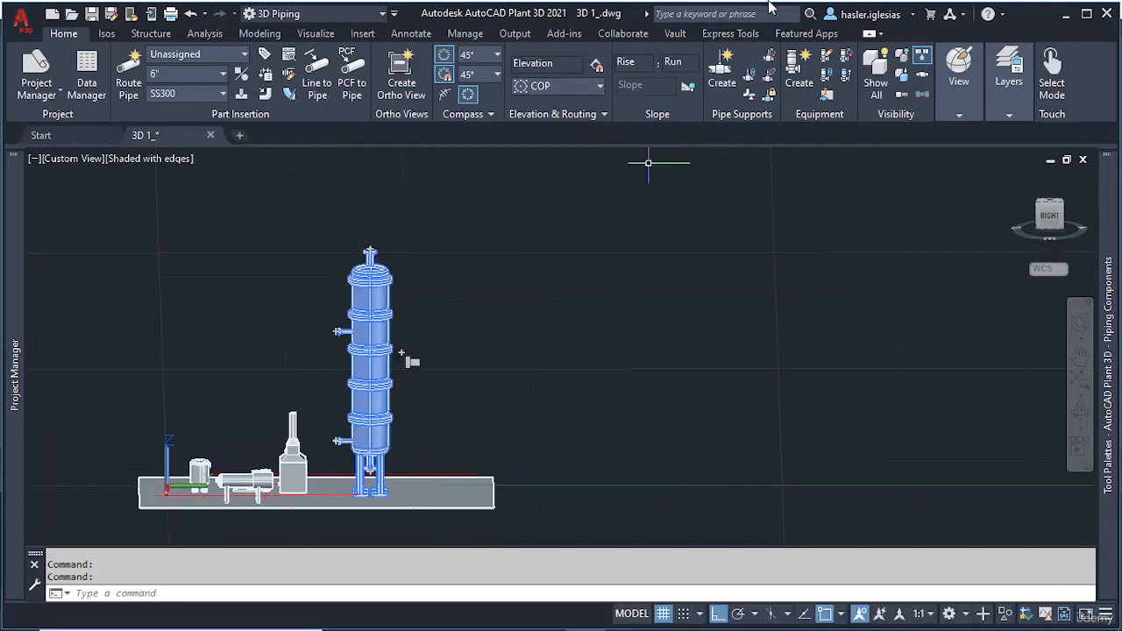
{"action": "left_click", "coordinate": [823, 68]}
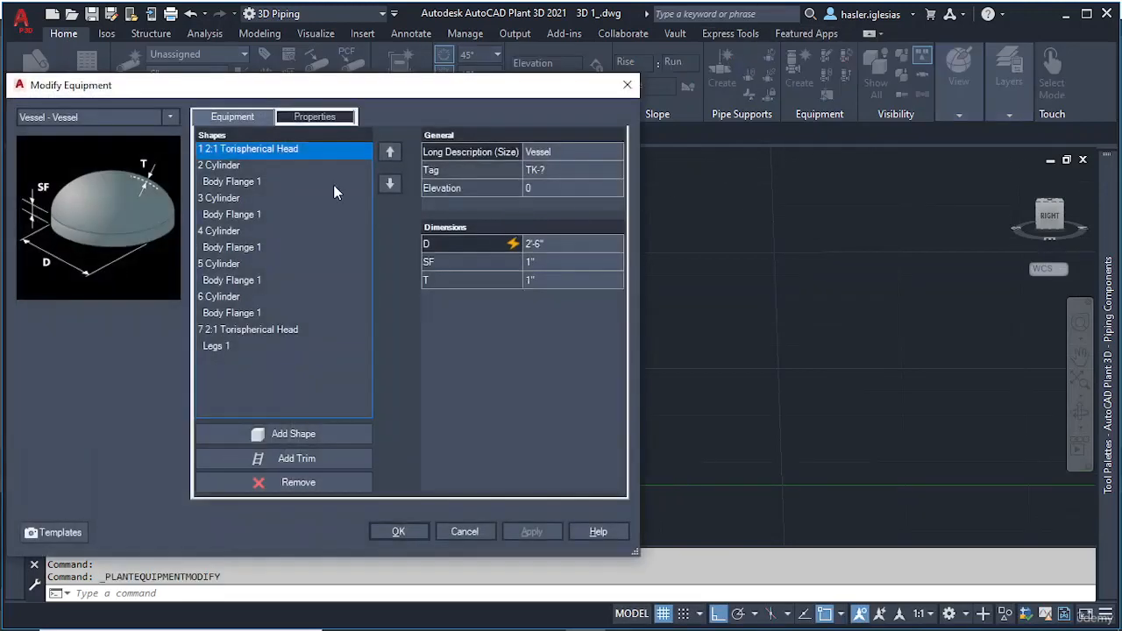
{"action": "left_click", "coordinate": [292, 457]}
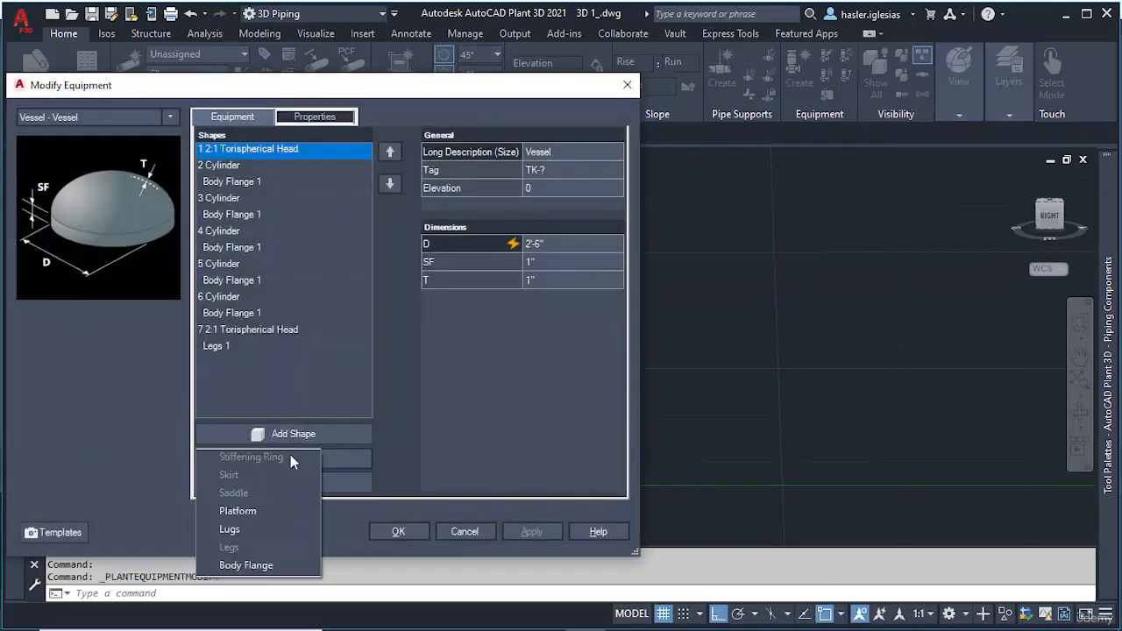
{"action": "left_click", "coordinate": [261, 511]}
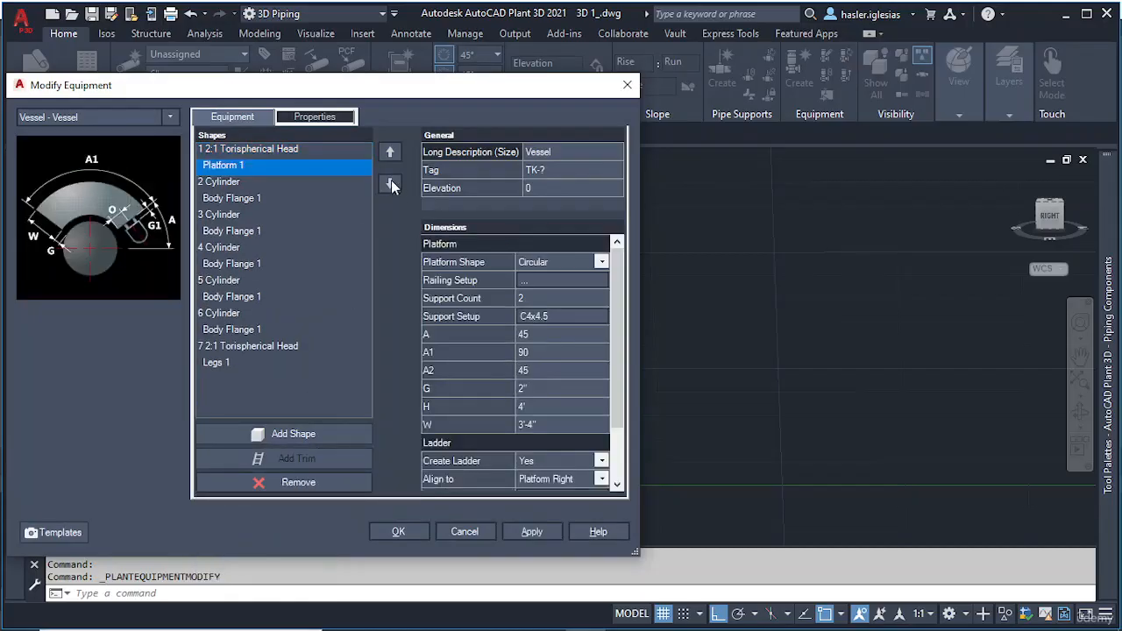
{"action": "left_click", "coordinate": [298, 482]}
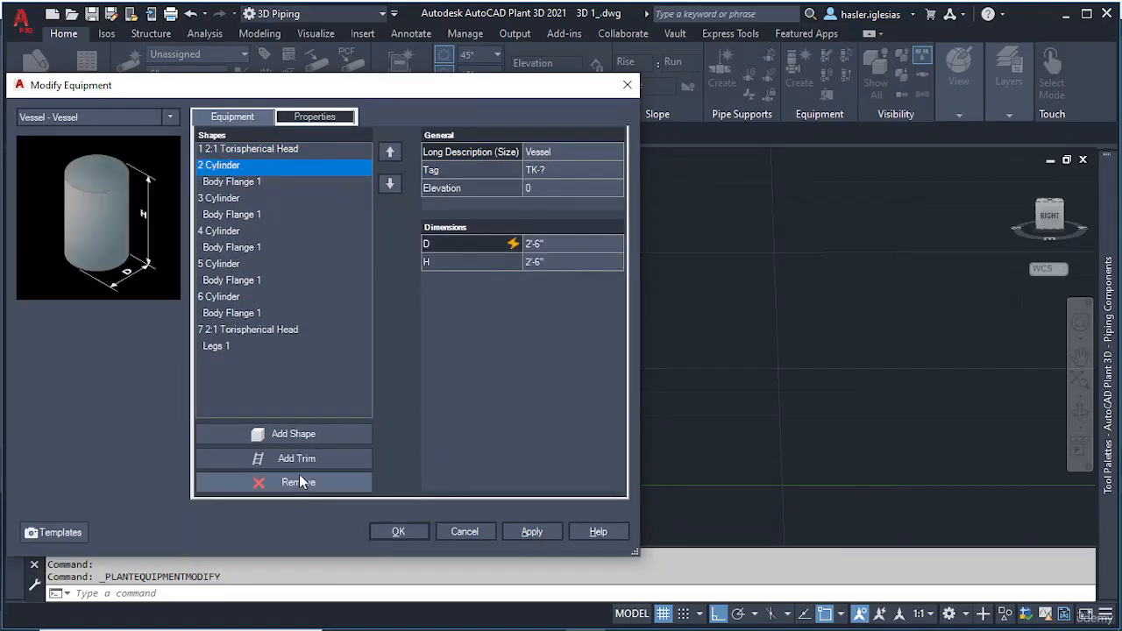
{"action": "left_click", "coordinate": [238, 232]}
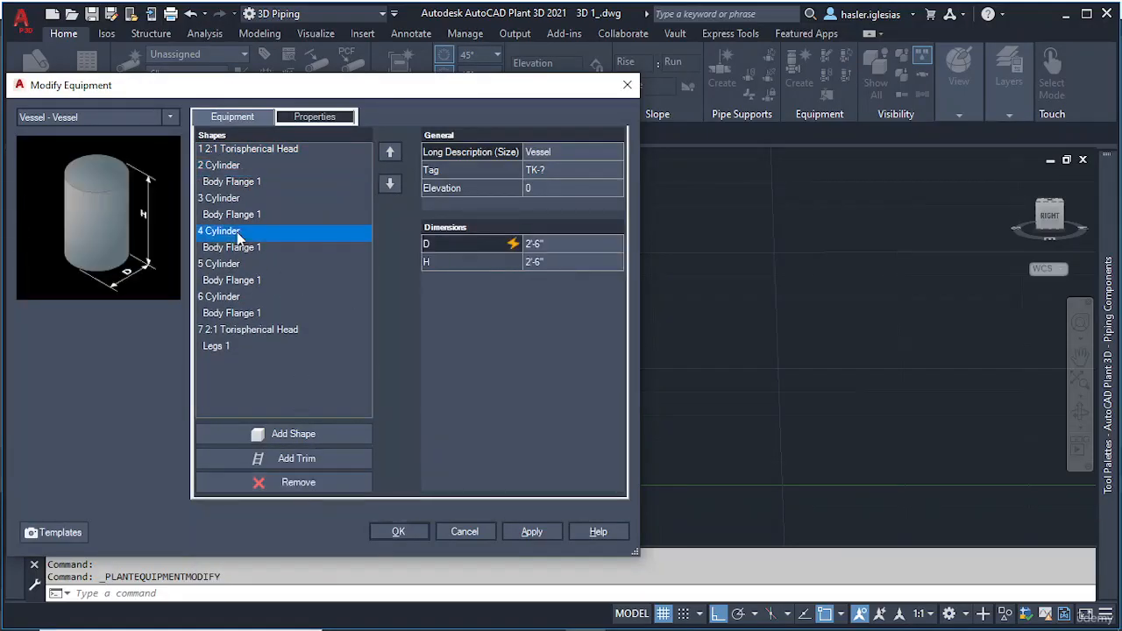
{"action": "left_click", "coordinate": [293, 460]}
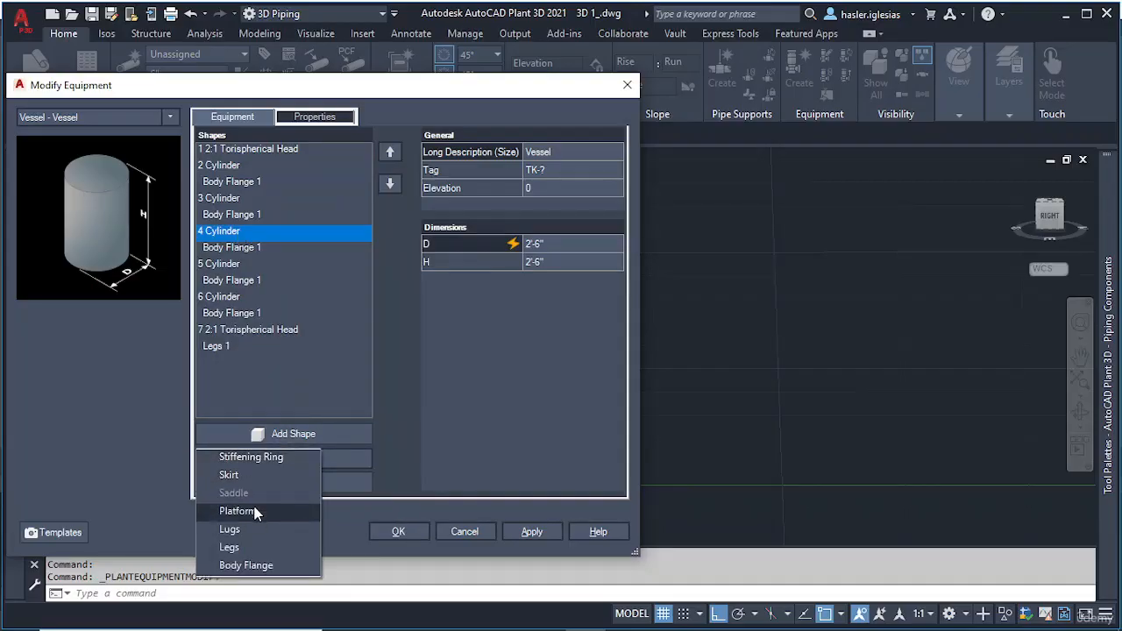
{"action": "left_click", "coordinate": [243, 474]}
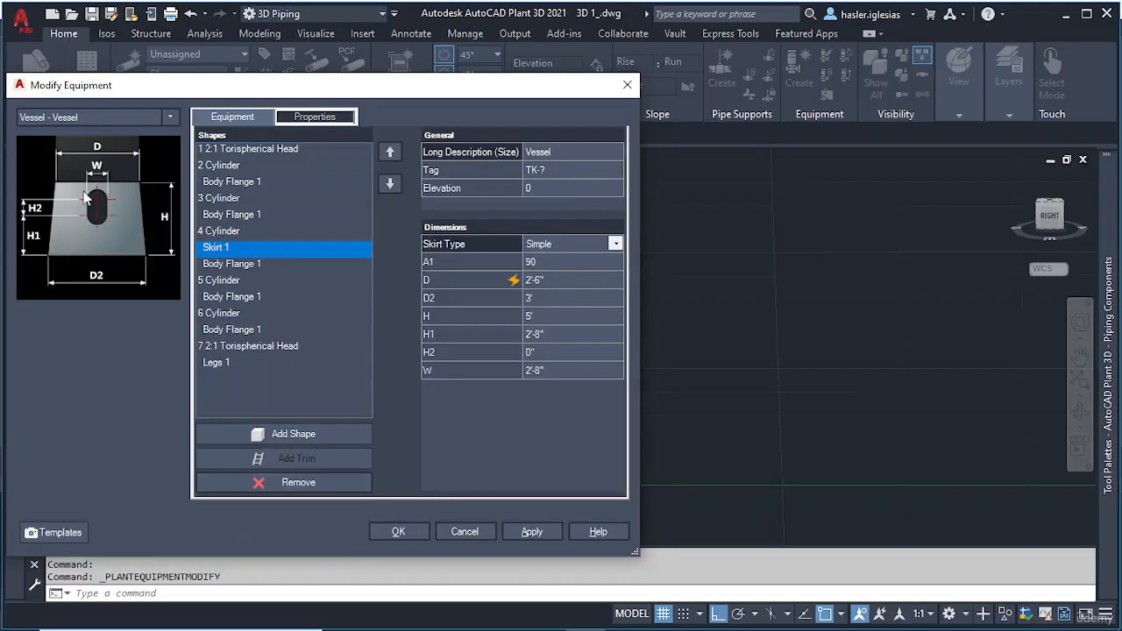
{"action": "left_click", "coordinate": [304, 484]}
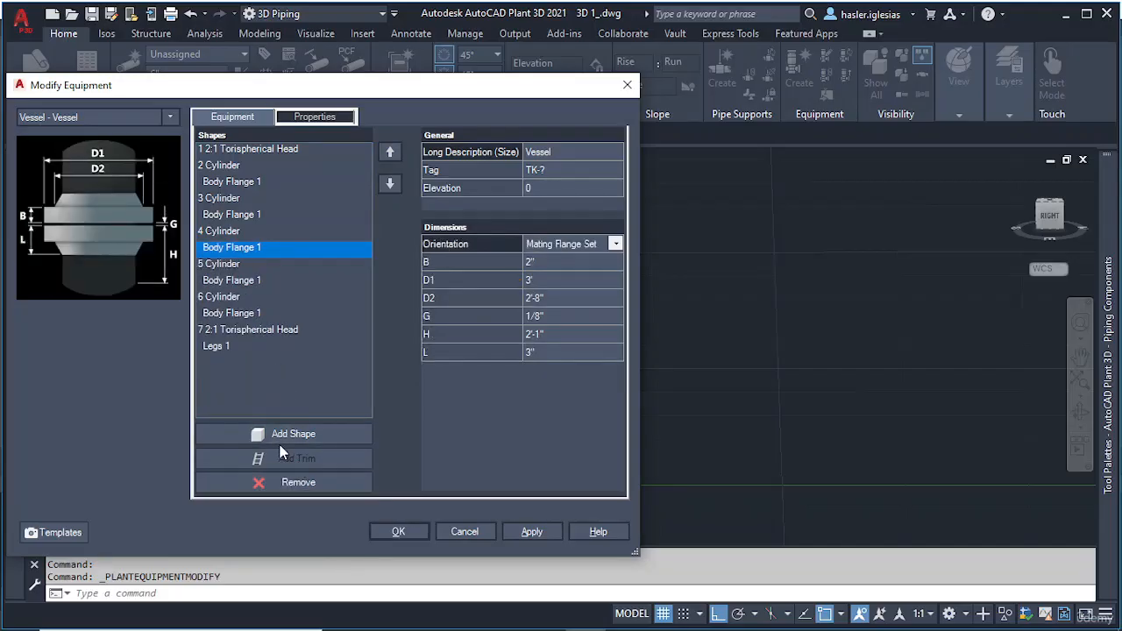
{"action": "left_click", "coordinate": [277, 433]}
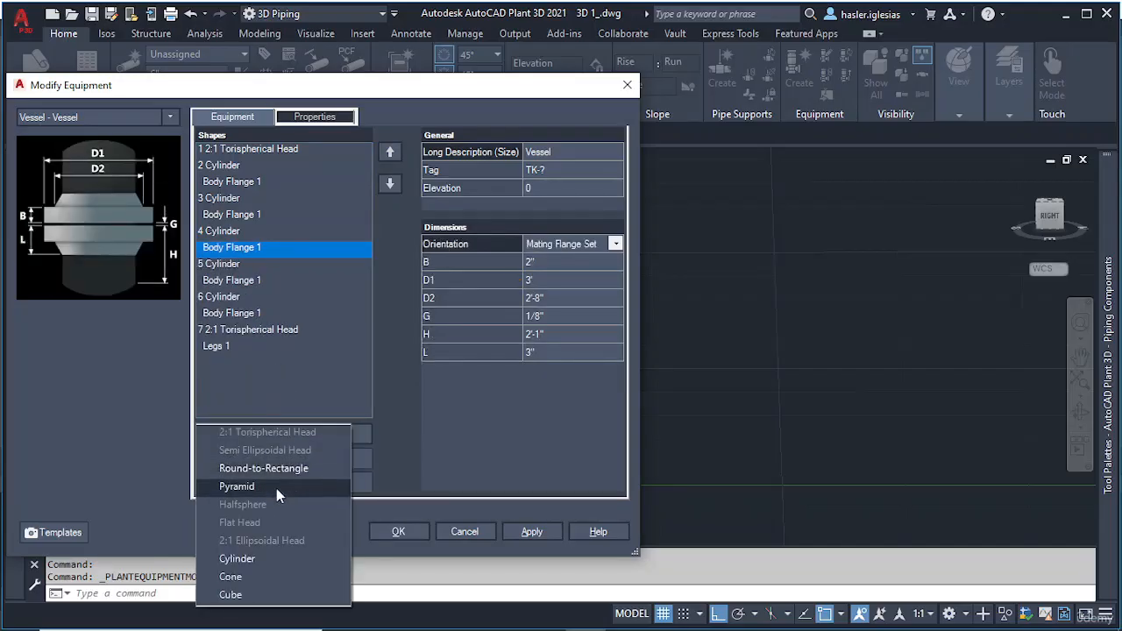
{"action": "left_click", "coordinate": [147, 433]}
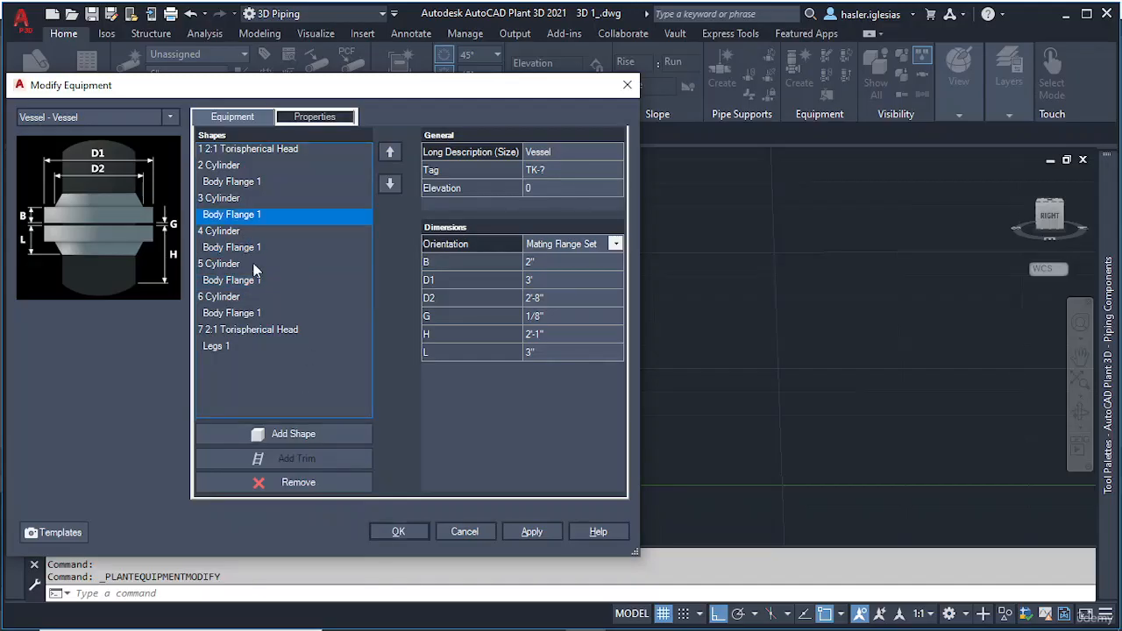
Step: Add a circular platform trim to 4 Cylinder of the vessel and apply it with a ladder height H1 of 300
{"action": "left_click", "coordinate": [224, 230]}
{"action": "left_click", "coordinate": [306, 462]}
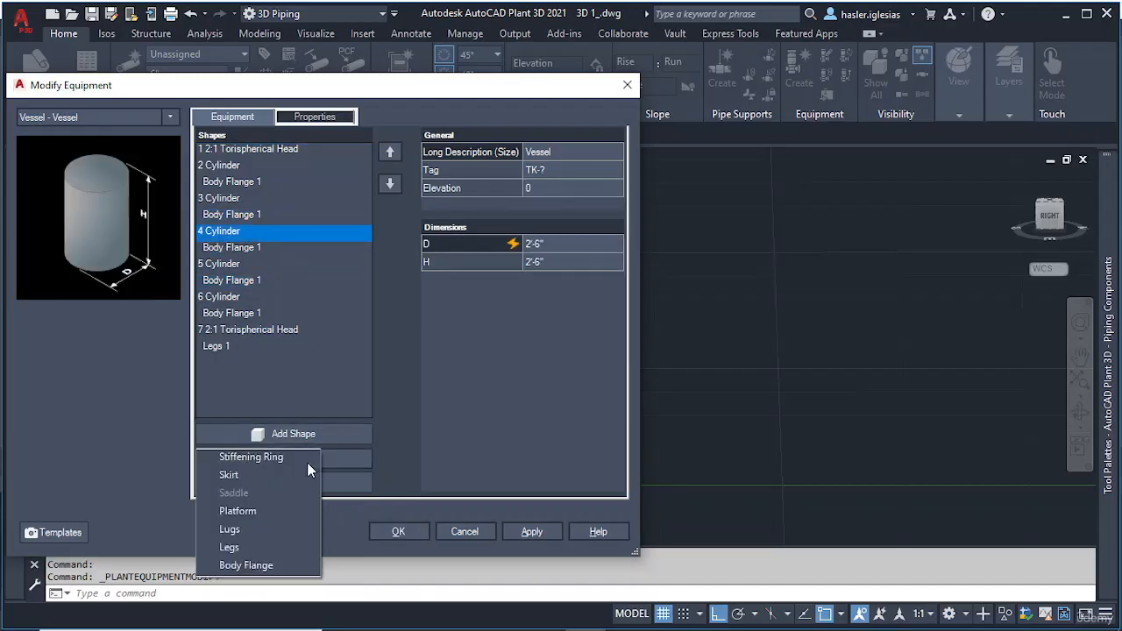
{"action": "left_click", "coordinate": [254, 513]}
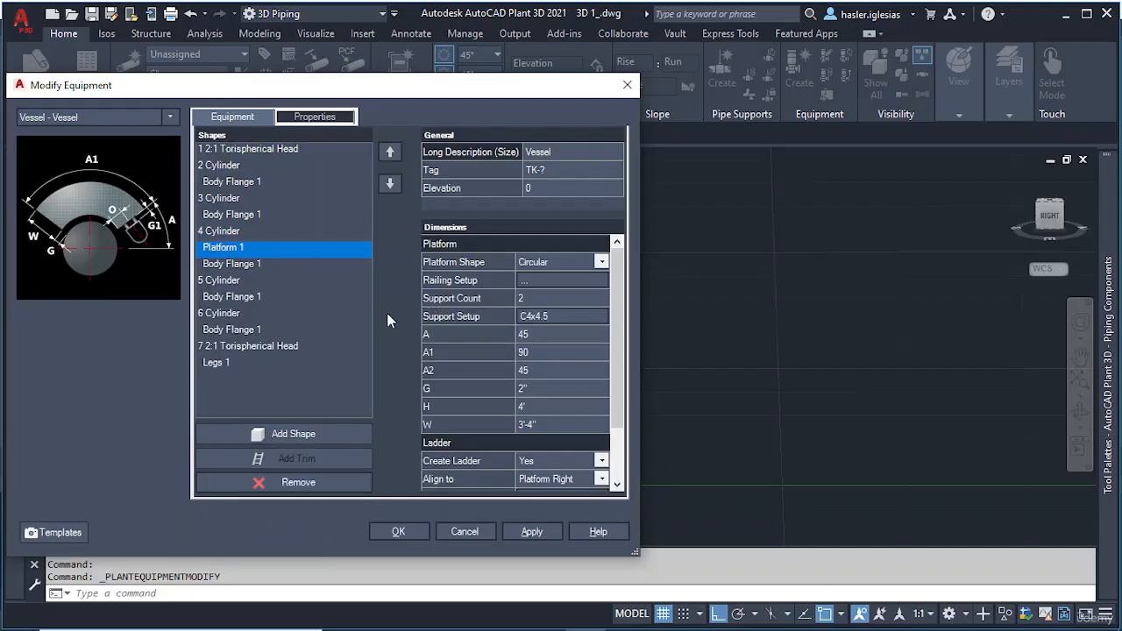
{"action": "scroll", "coordinate": [504, 344], "scroll_direction": "down", "scroll_amount": 2}
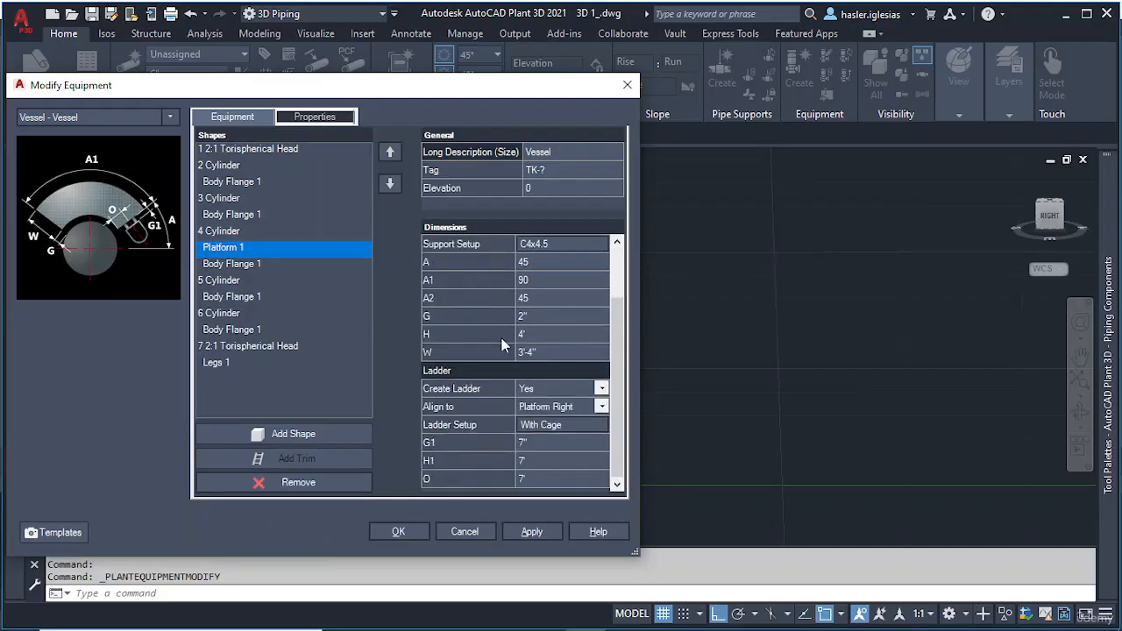
{"action": "left_click", "coordinate": [537, 460]}
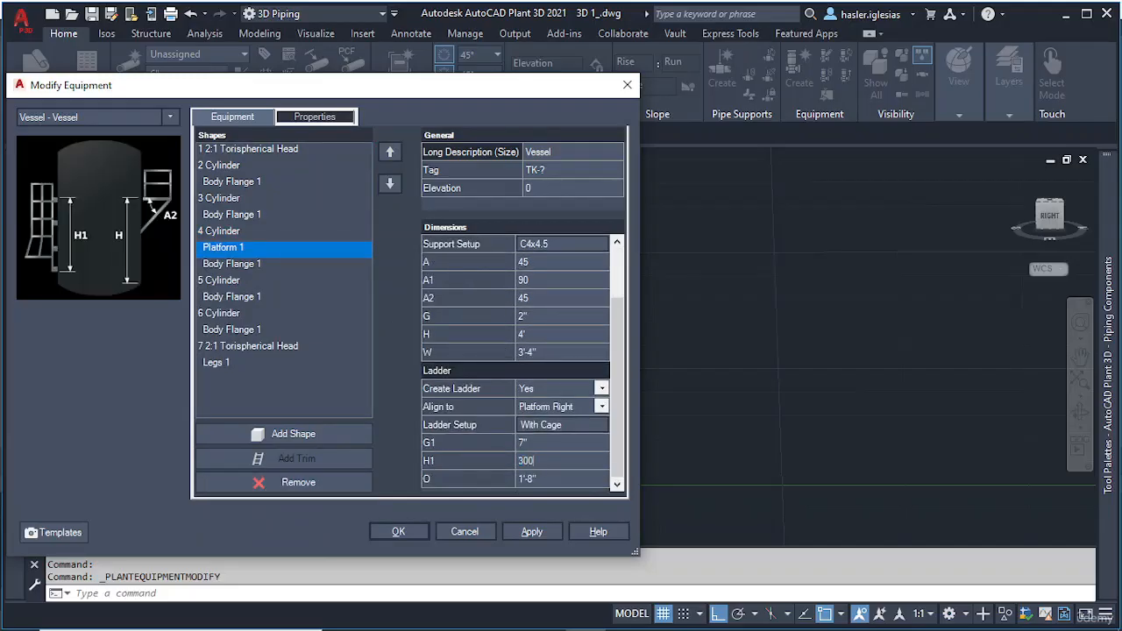
{"action": "left_click", "coordinate": [533, 528]}
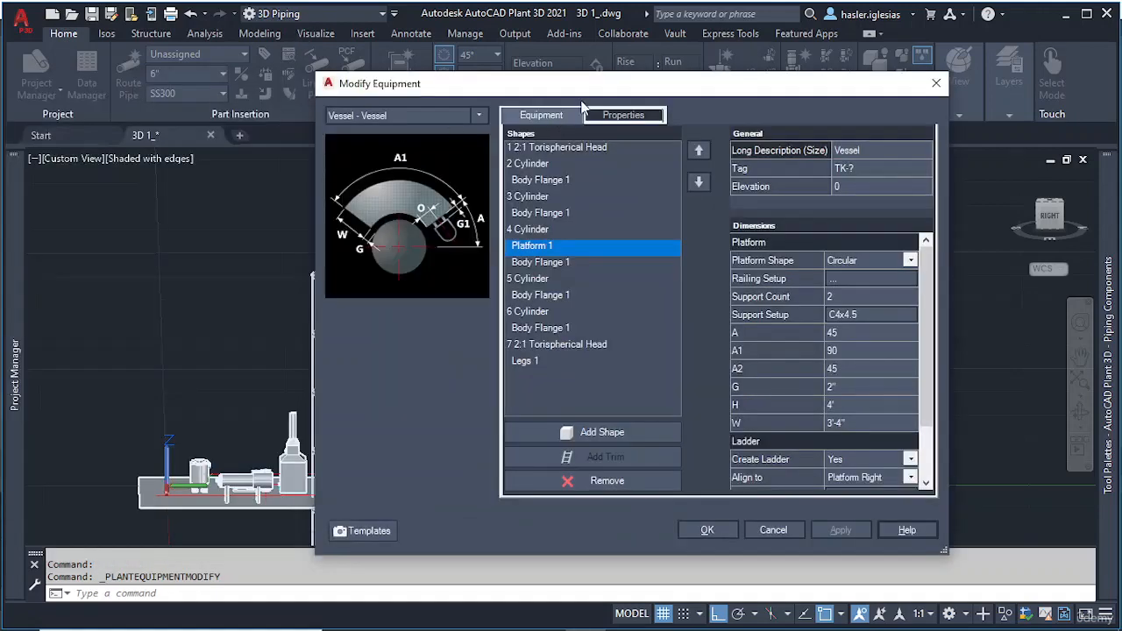
Step: Reduce the ladder height H1 of the vessel's Platform 1 and apply the change
{"action": "left_click_drag", "start_coordinate": [590, 87], "coordinate": [539, 59]}
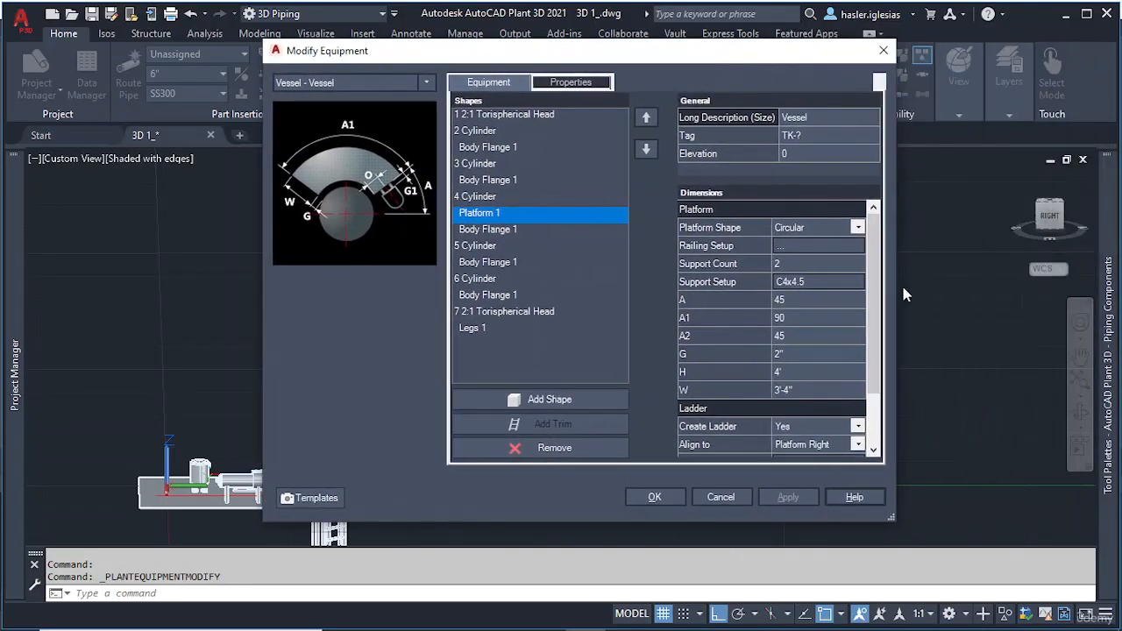
{"action": "scroll", "coordinate": [819, 318], "scroll_direction": "down", "scroll_amount": 2}
{"action": "left_click", "coordinate": [792, 426]}
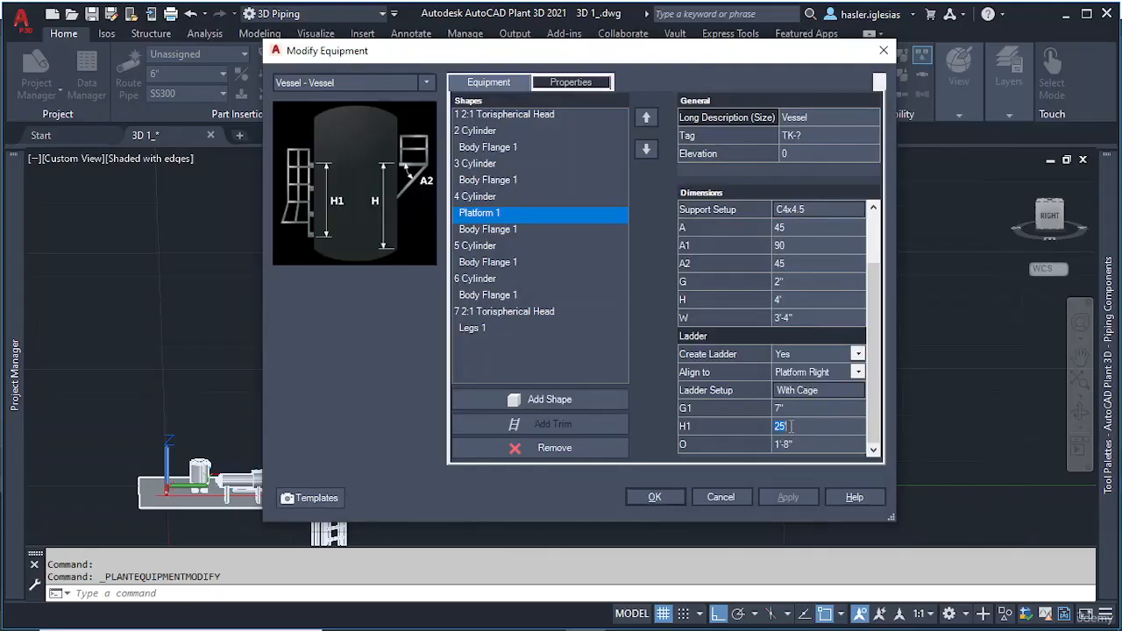
{"action": "key", "text": "Tab"}
{"action": "left_click", "coordinate": [783, 500]}
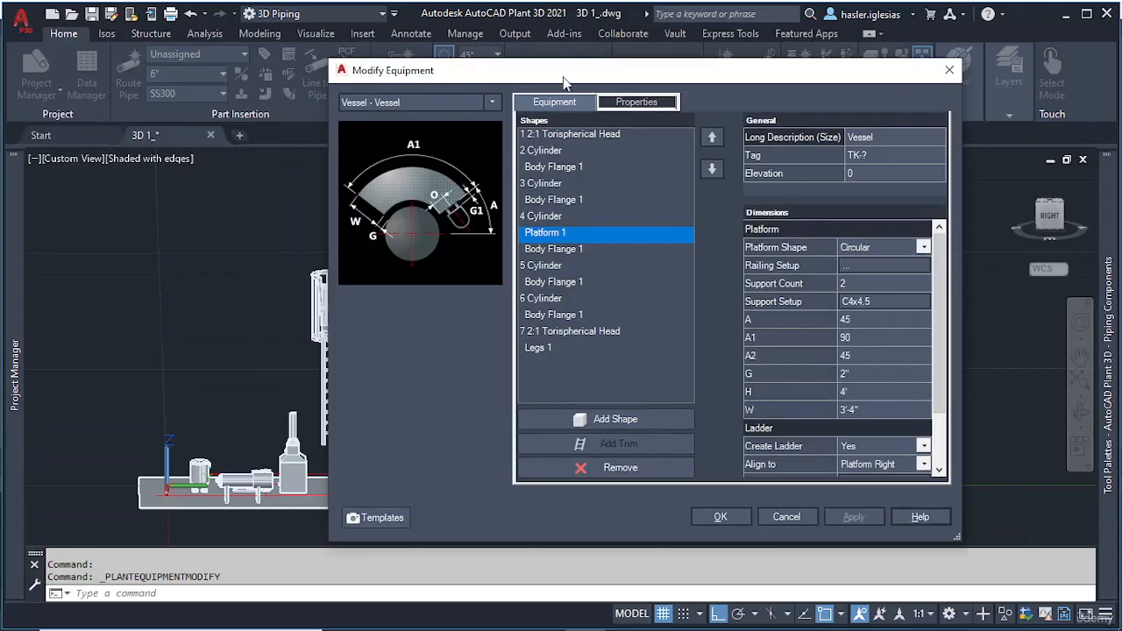
Step: Go through Platform 1's dimension parameters, set its width W to 5, and apply the change to the vessel
{"action": "left_click_drag", "start_coordinate": [564, 81], "coordinate": [669, 70]}
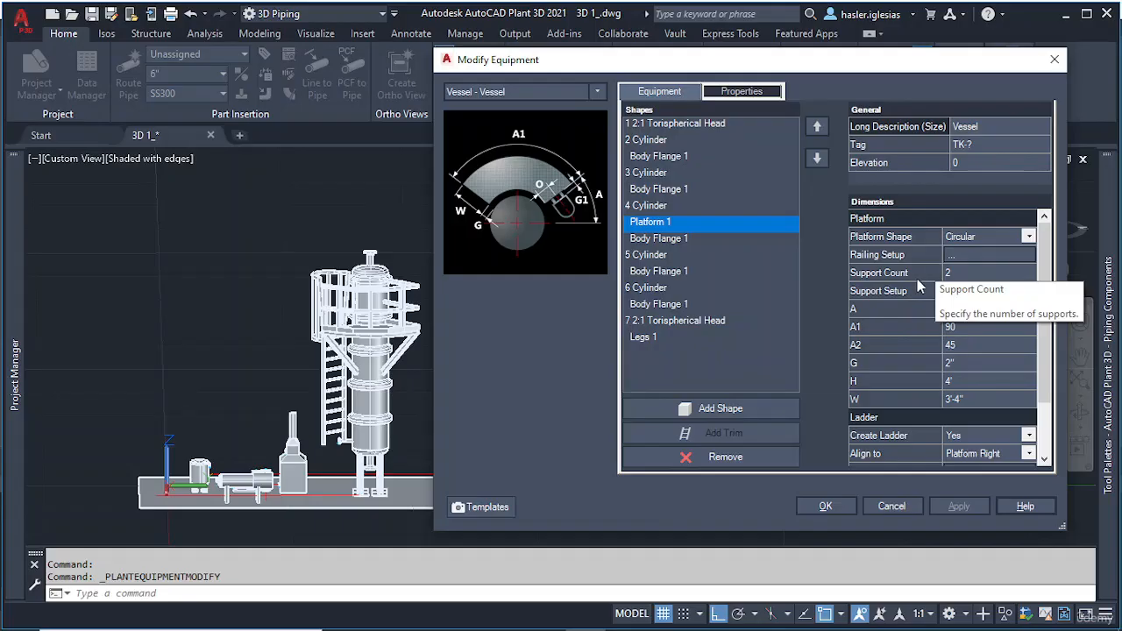
{"action": "left_click", "coordinate": [963, 274]}
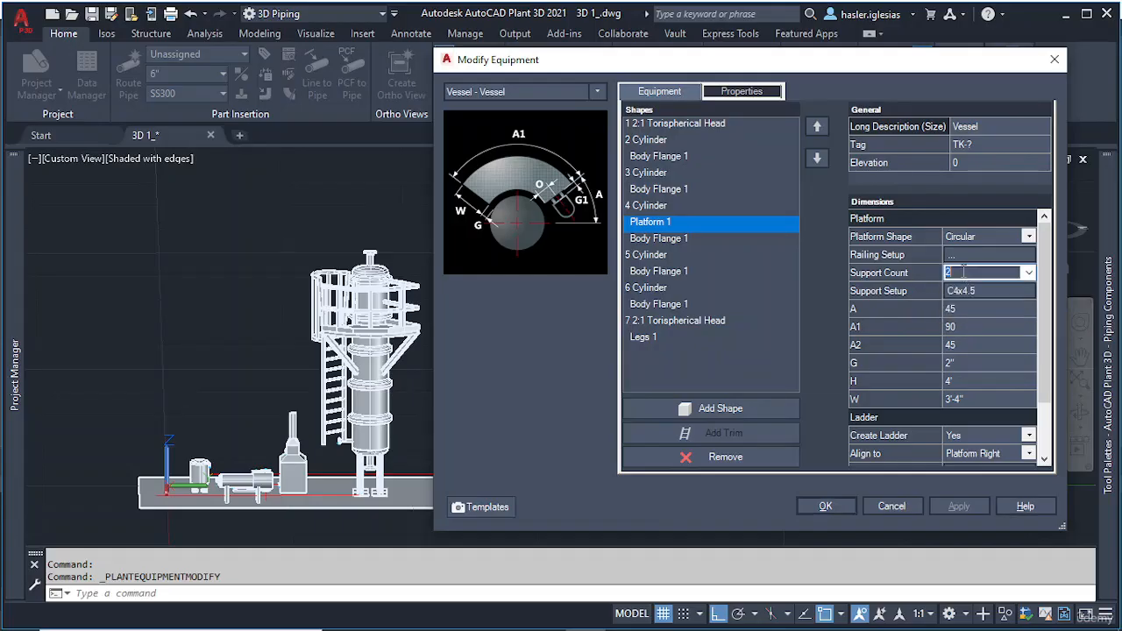
{"action": "left_click", "coordinate": [968, 314]}
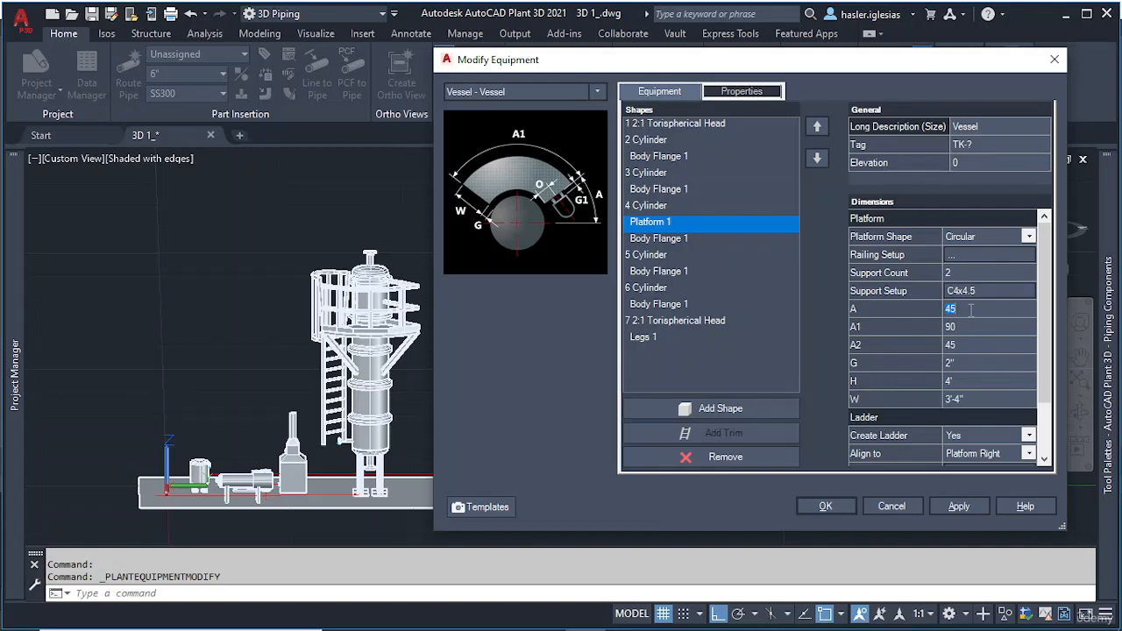
{"action": "left_click", "coordinate": [973, 347]}
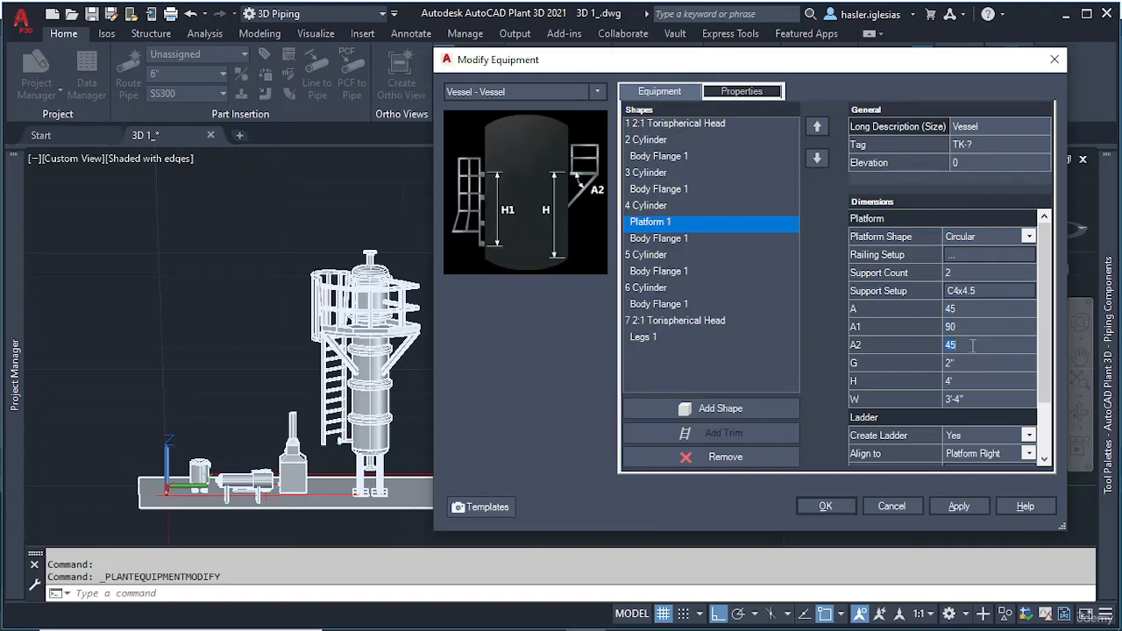
{"action": "left_click", "coordinate": [970, 363]}
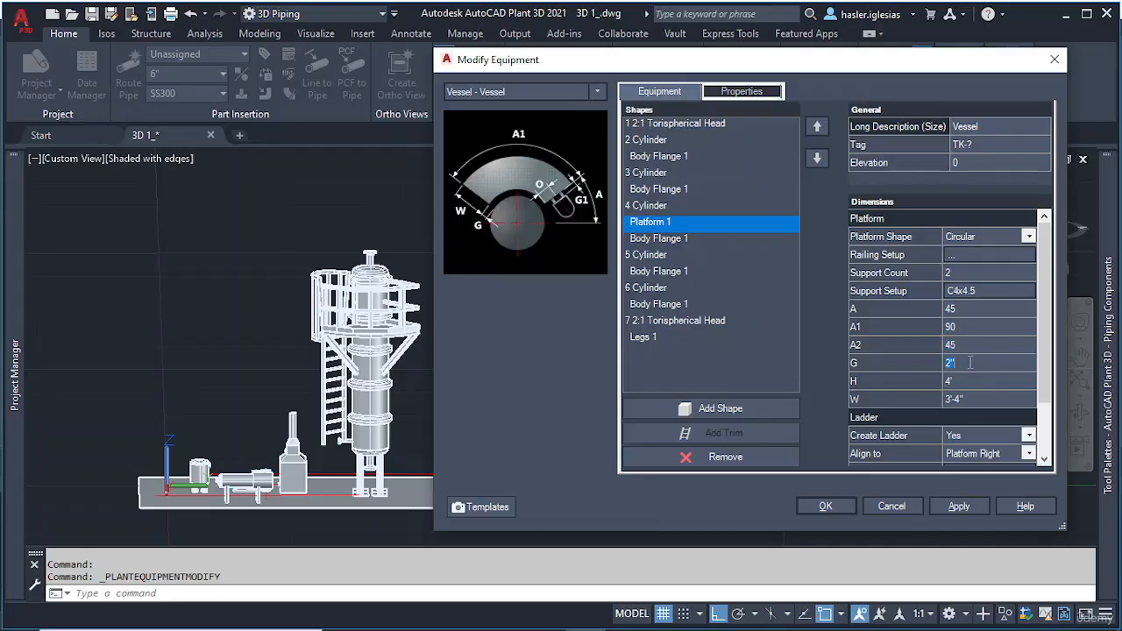
{"action": "left_click", "coordinate": [970, 381]}
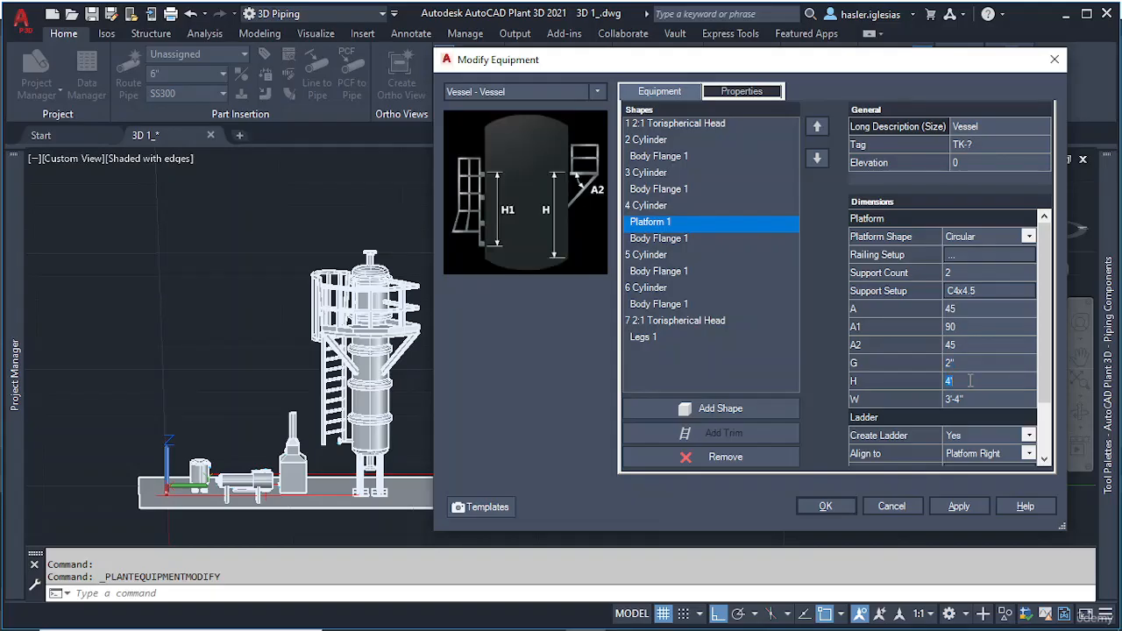
{"action": "left_click", "coordinate": [973, 398]}
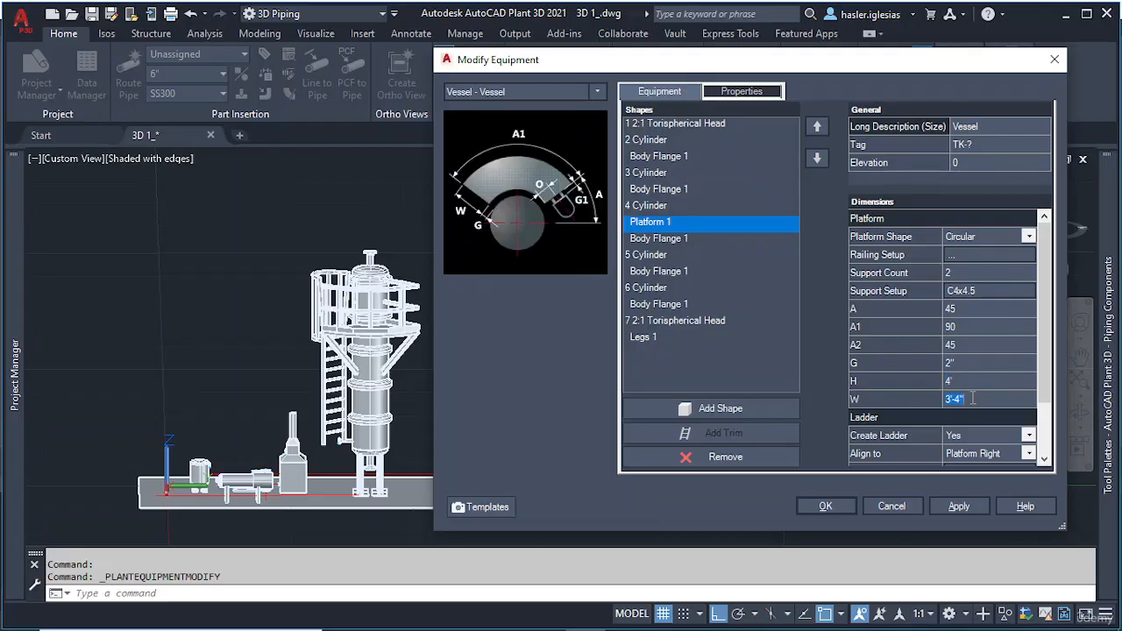
{"action": "type", "text": "5"}
{"action": "left_click", "coordinate": [973, 381]}
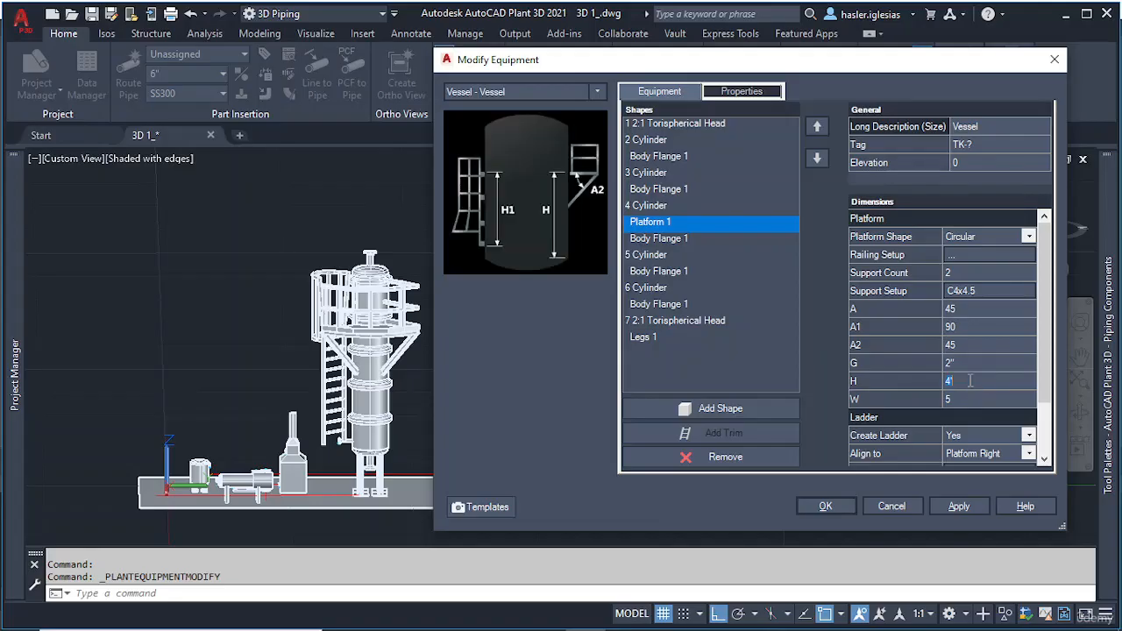
{"action": "left_click", "coordinate": [960, 506]}
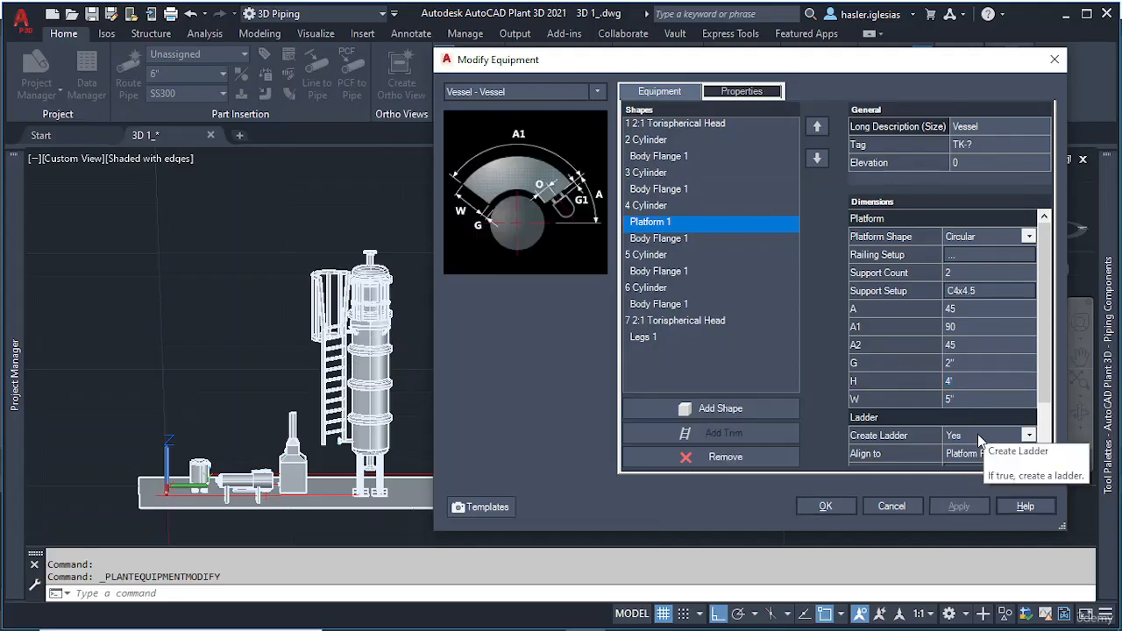
Step: Set the width W of the vessel's Platform 1 to 20 and apply the change
{"action": "left_click", "coordinate": [971, 398]}
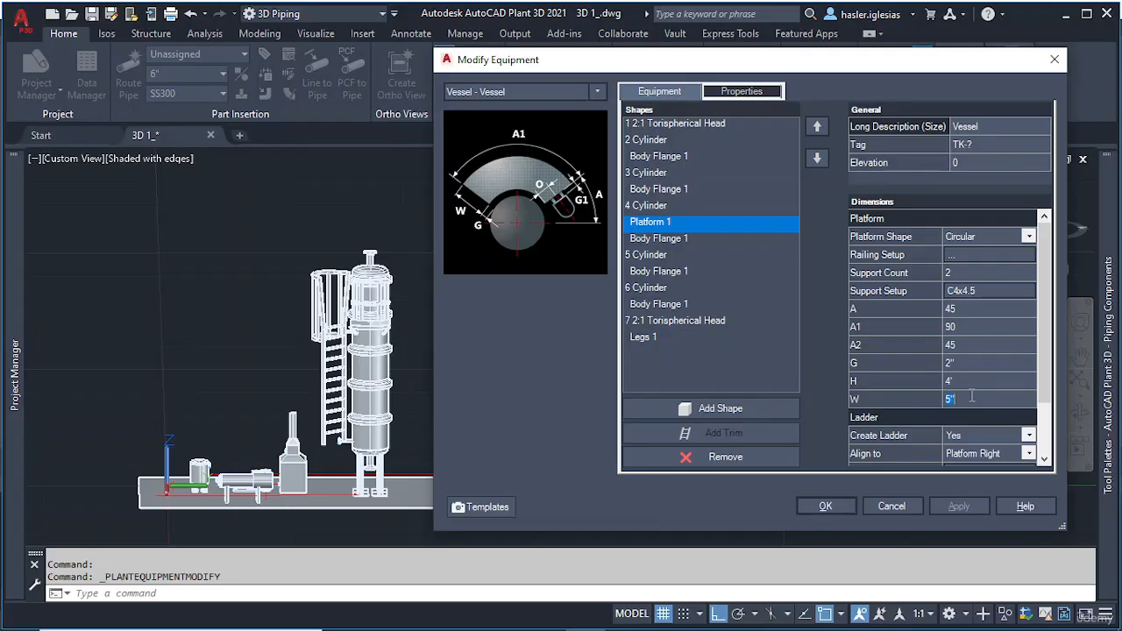
{"action": "left_click", "coordinate": [958, 507]}
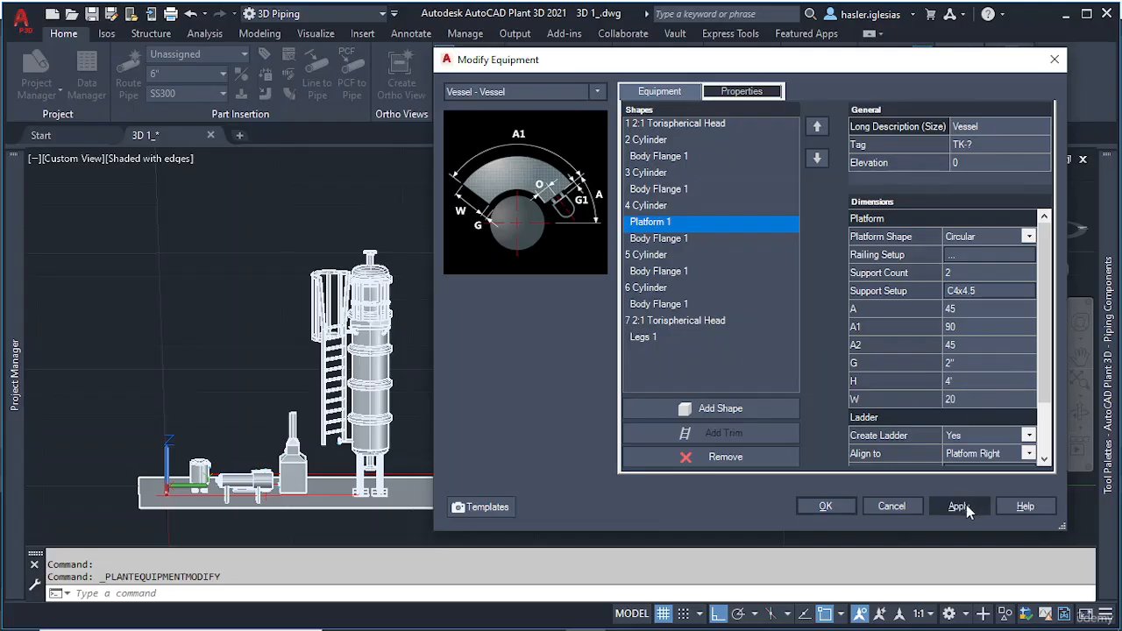
{"action": "left_click", "coordinate": [960, 507]}
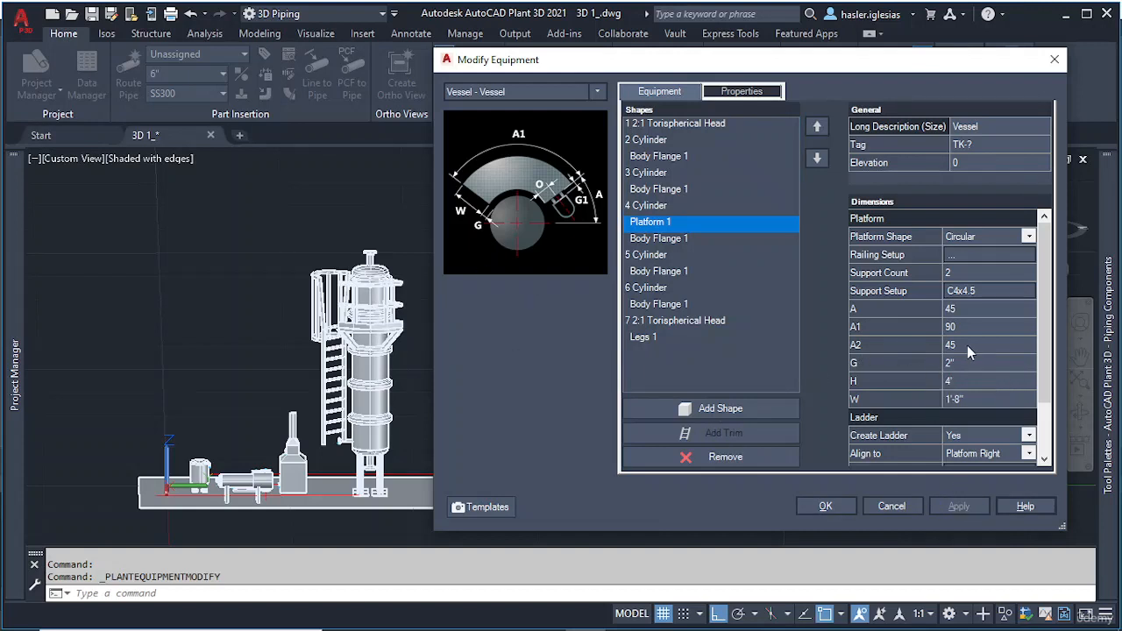
Step: Review the railing settings of the vessel's Platform 1 without changing them, and leave the equipment modification
{"action": "left_click", "coordinate": [989, 256]}
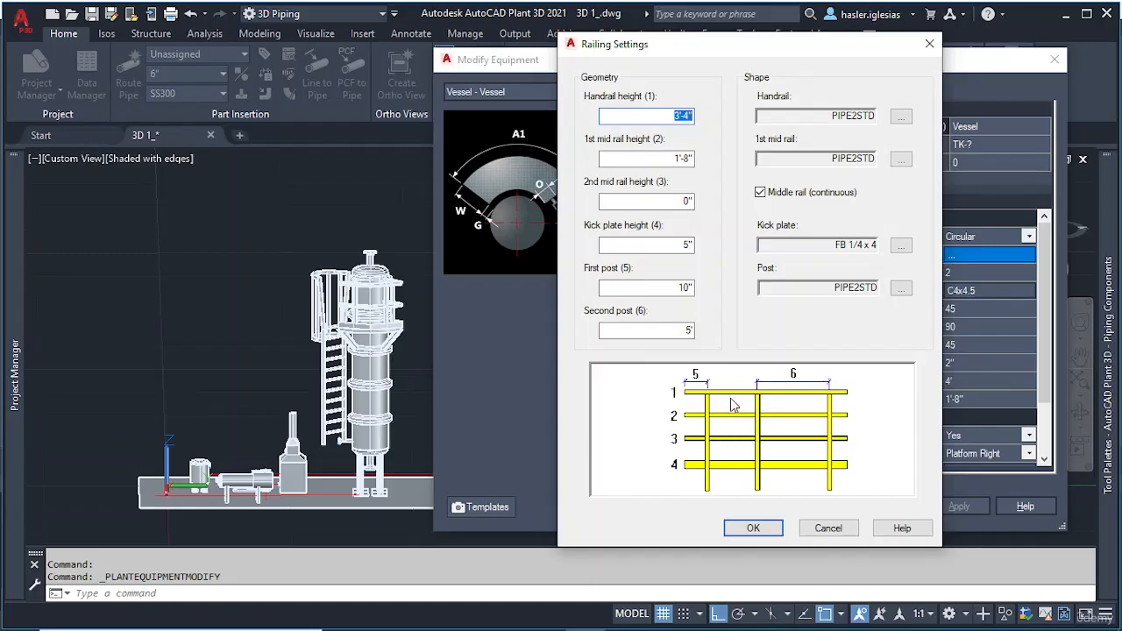
{"action": "left_click", "coordinate": [833, 530]}
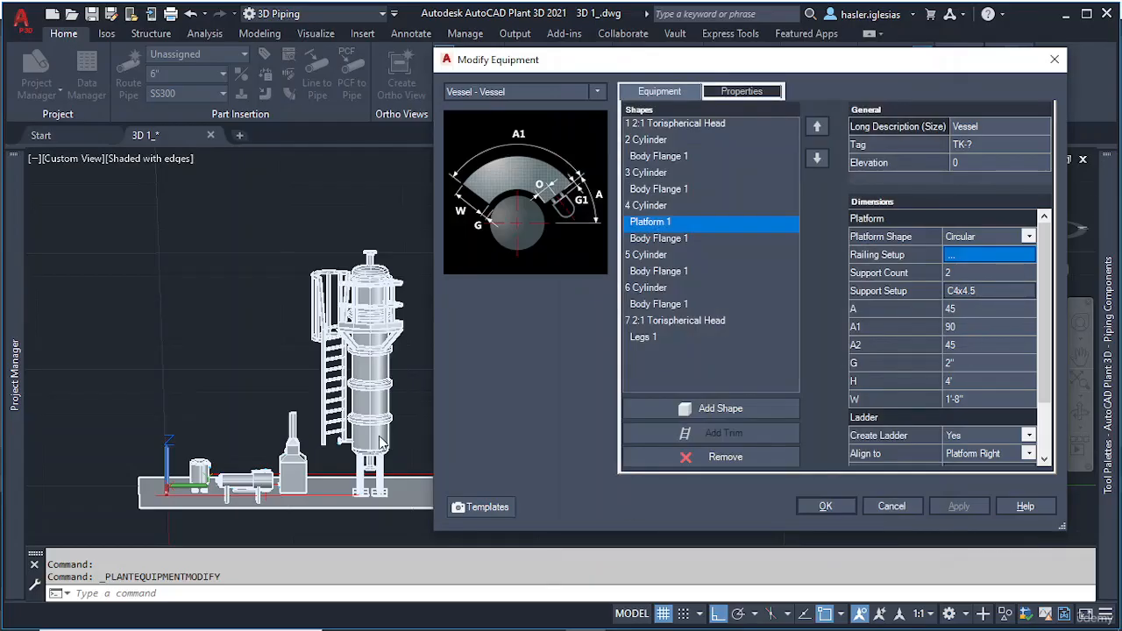
{"action": "left_click", "coordinate": [902, 512]}
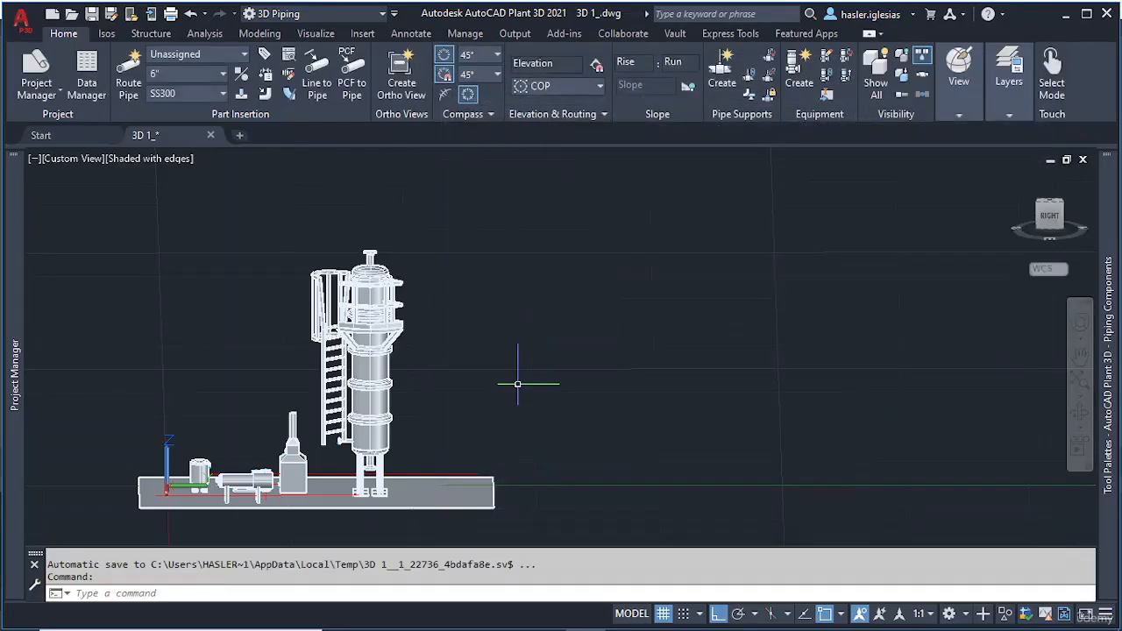
Step: Undo the recent vessel platform changes and the deletion of the cylinder column with its platform and ladder
{"action": "key", "text": "ctrl+z"}
{"action": "key", "text": "ctrl+z"}
{"action": "key", "text": "ctrl+z"}
{"action": "key", "text": "ctrl+z"}
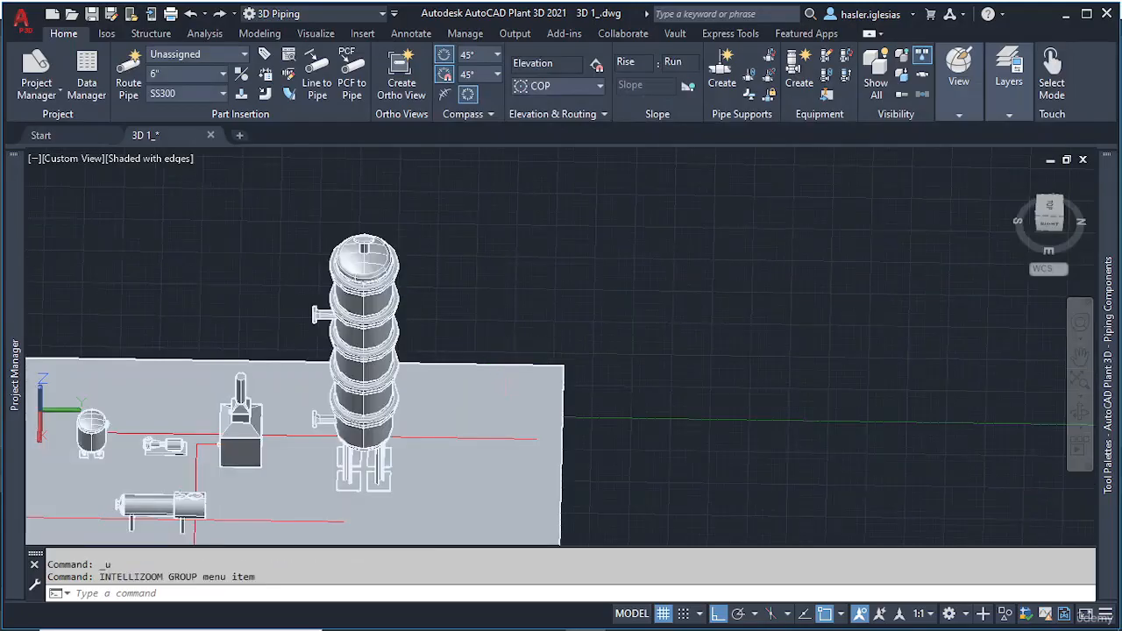
{"action": "key", "text": "Delete"}
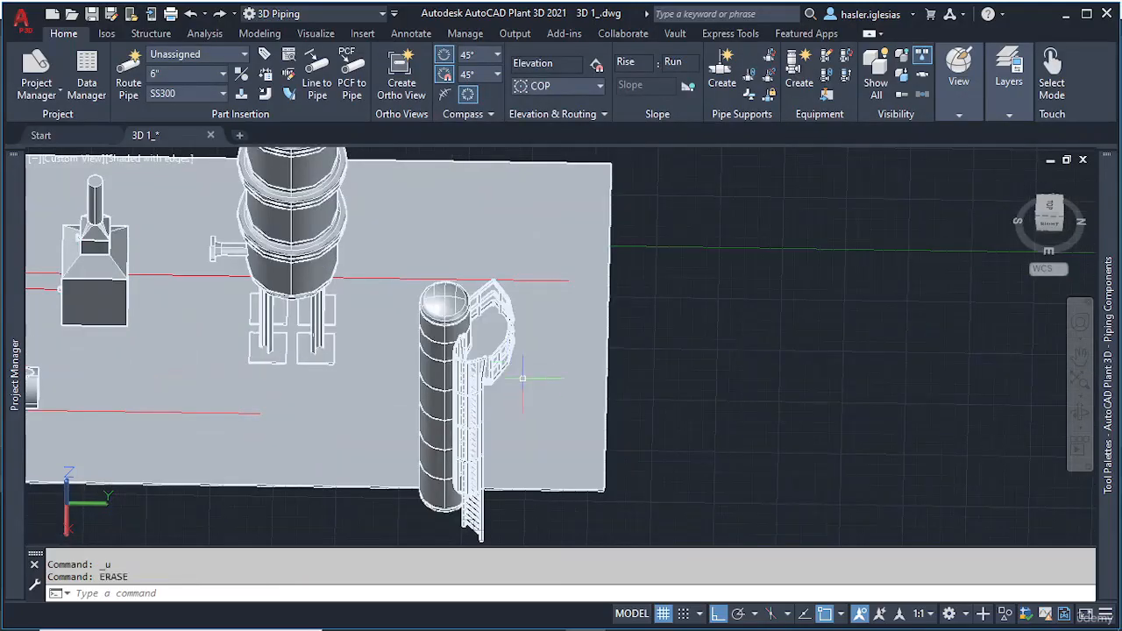
{"action": "key", "text": "Escape"}
Step: Add a Skirt trim to 6 Cylinder of the column with the ladder, and apply it with the default Simple type
{"action": "mouse_move", "coordinate": [538, 381]}
{"action": "middle_mouse_down", "text": "shift"}
{"action": "mouse_move", "coordinate": [539, 350]}
{"action": "mouse_move", "coordinate": [579, 290]}
{"action": "mouse_move", "coordinate": [513, 303]}
{"action": "mouse_move", "coordinate": [526, 298]}
{"action": "middle_mouse_up", "text": "shift"}
{"action": "scroll", "coordinate": [576, 316], "scroll_direction": "down", "scroll_amount": 3}
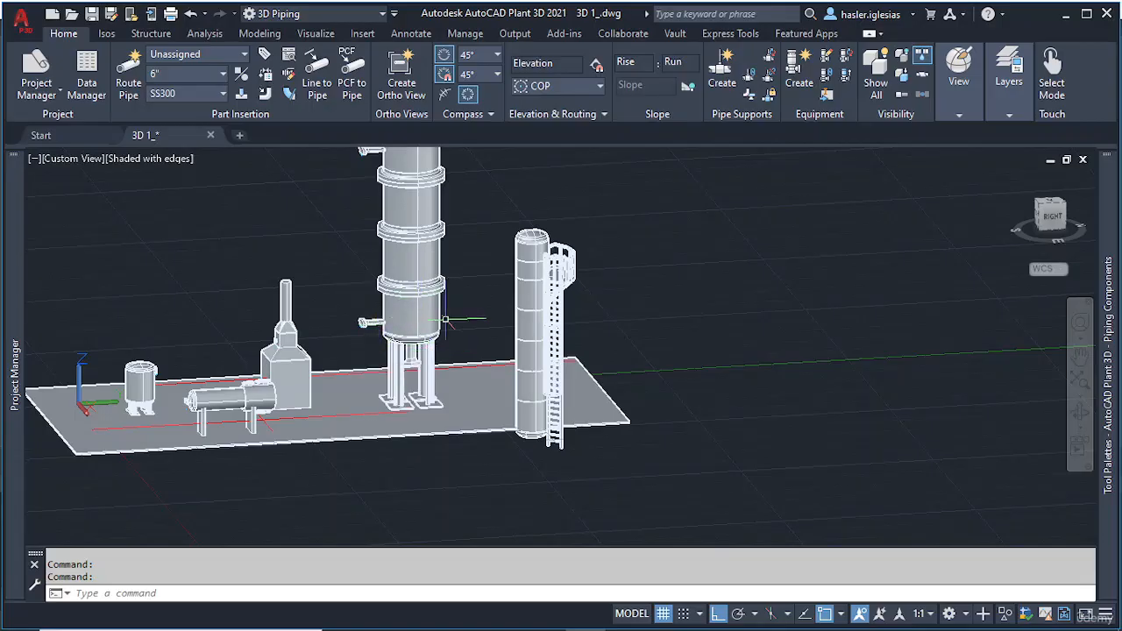
{"action": "middle_click_drag", "start_coordinate": [483, 276], "coordinate": [474, 350]}
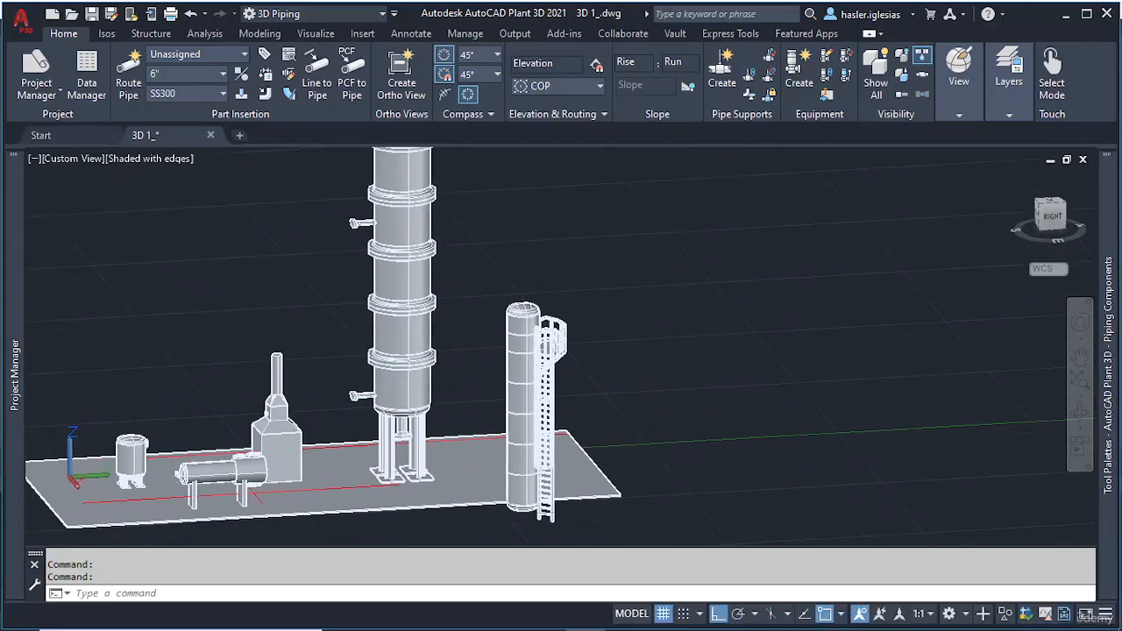
{"action": "left_click", "coordinate": [523, 378]}
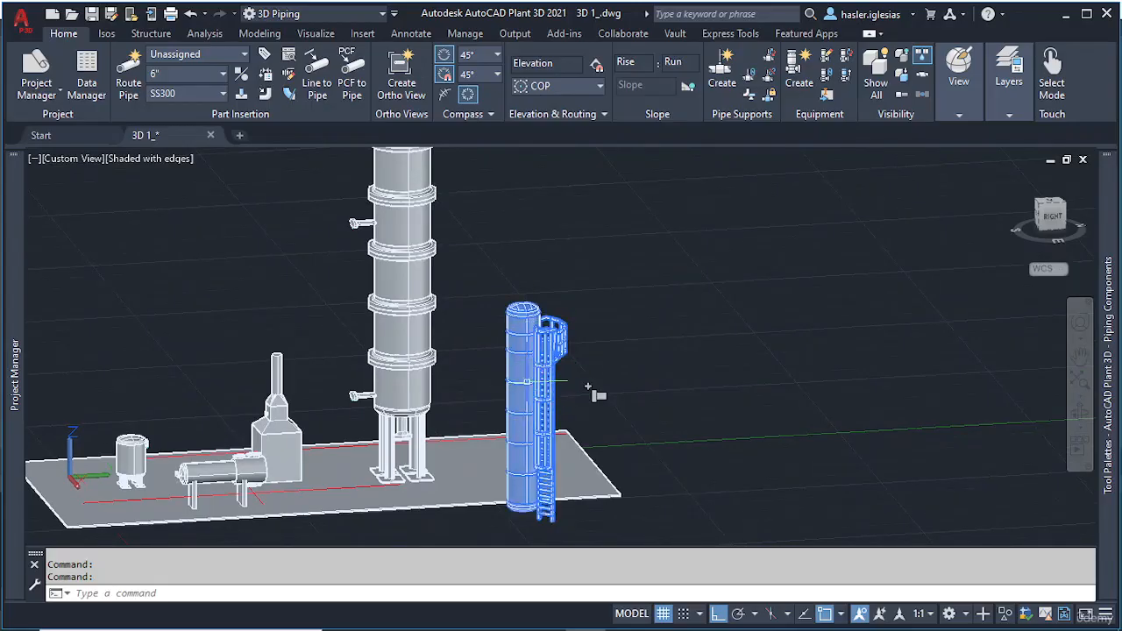
{"action": "left_click", "coordinate": [823, 65]}
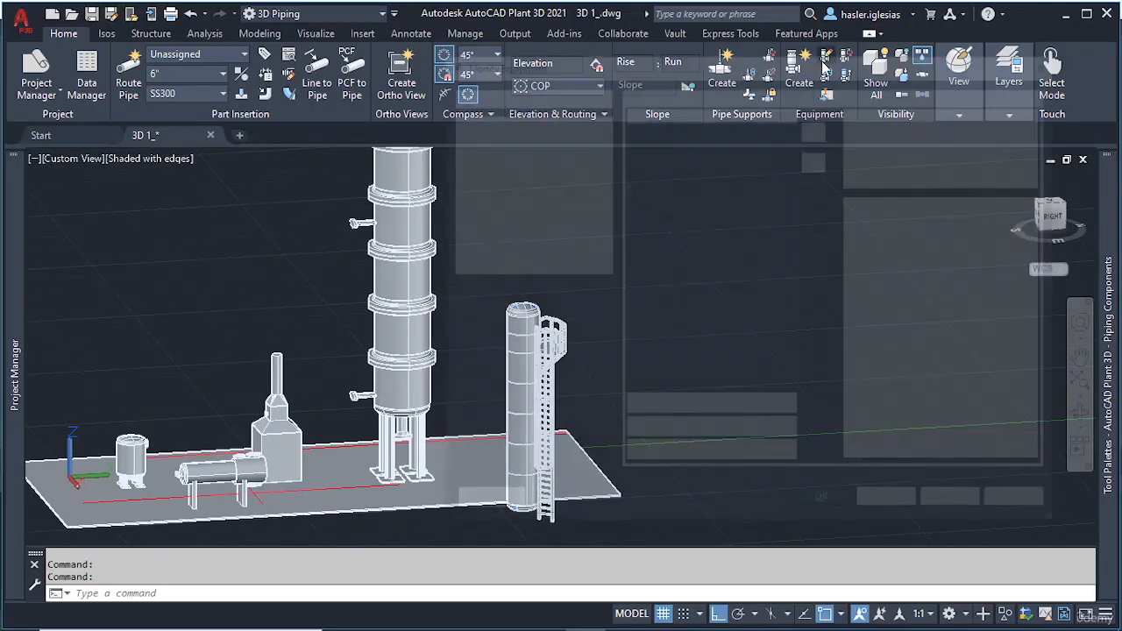
{"action": "left_click", "coordinate": [659, 207]}
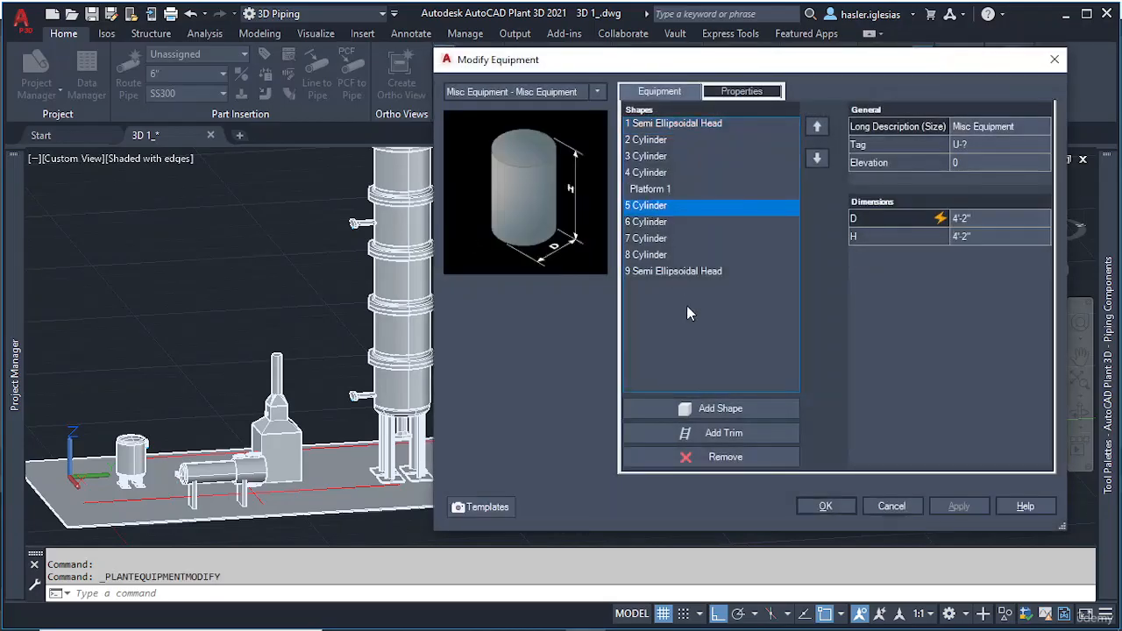
{"action": "left_click", "coordinate": [651, 222]}
{"action": "left_click", "coordinate": [730, 433]}
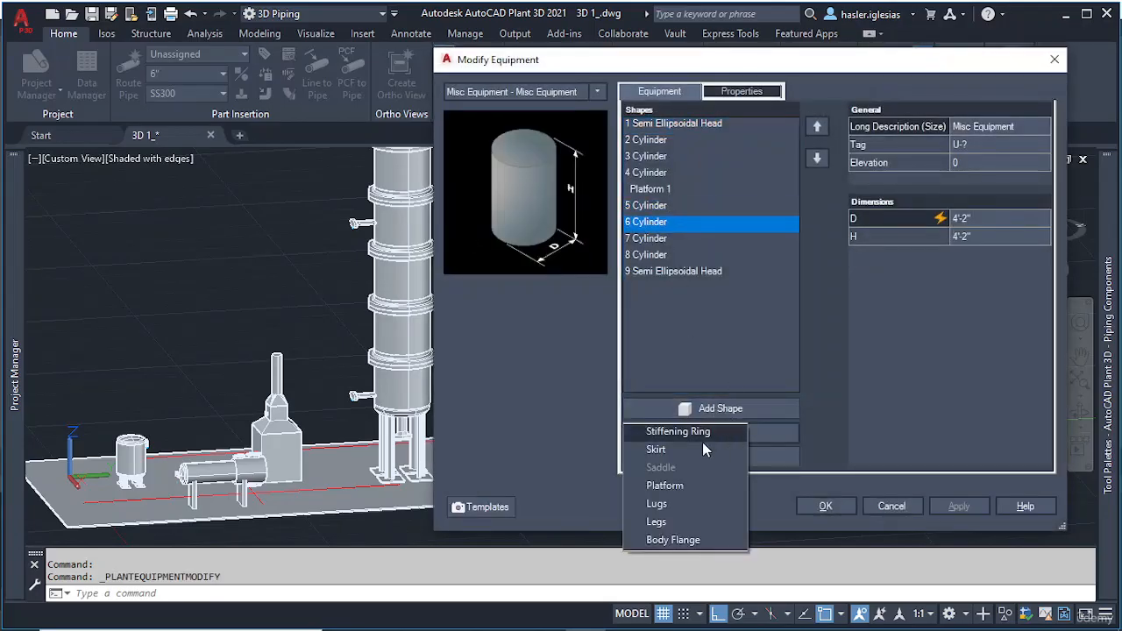
{"action": "left_click", "coordinate": [639, 447]}
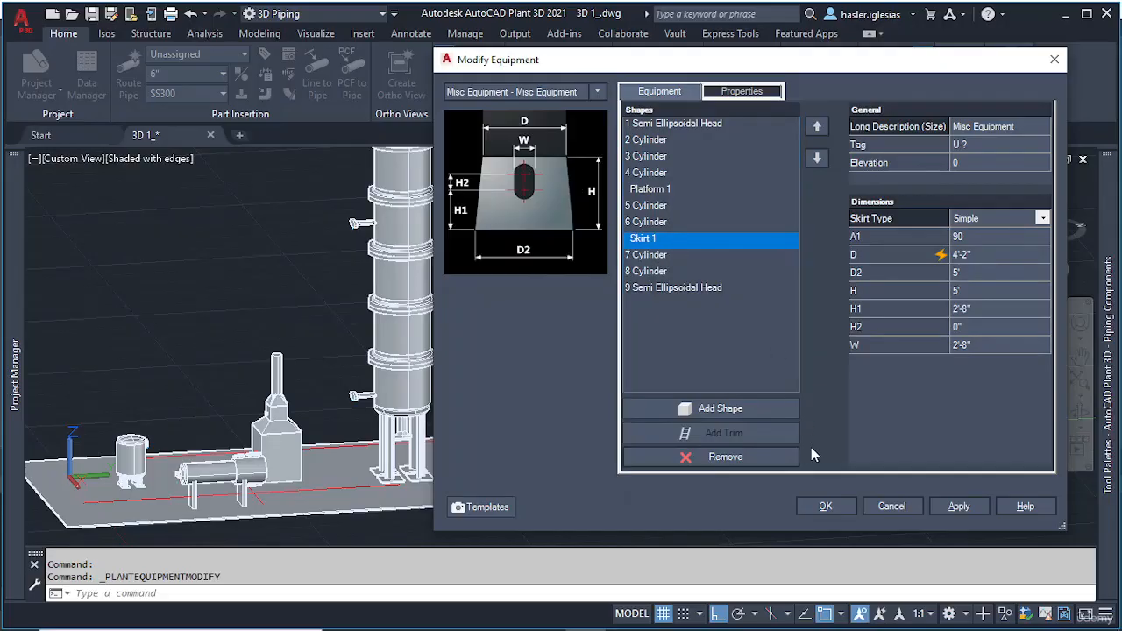
{"action": "left_click", "coordinate": [942, 501]}
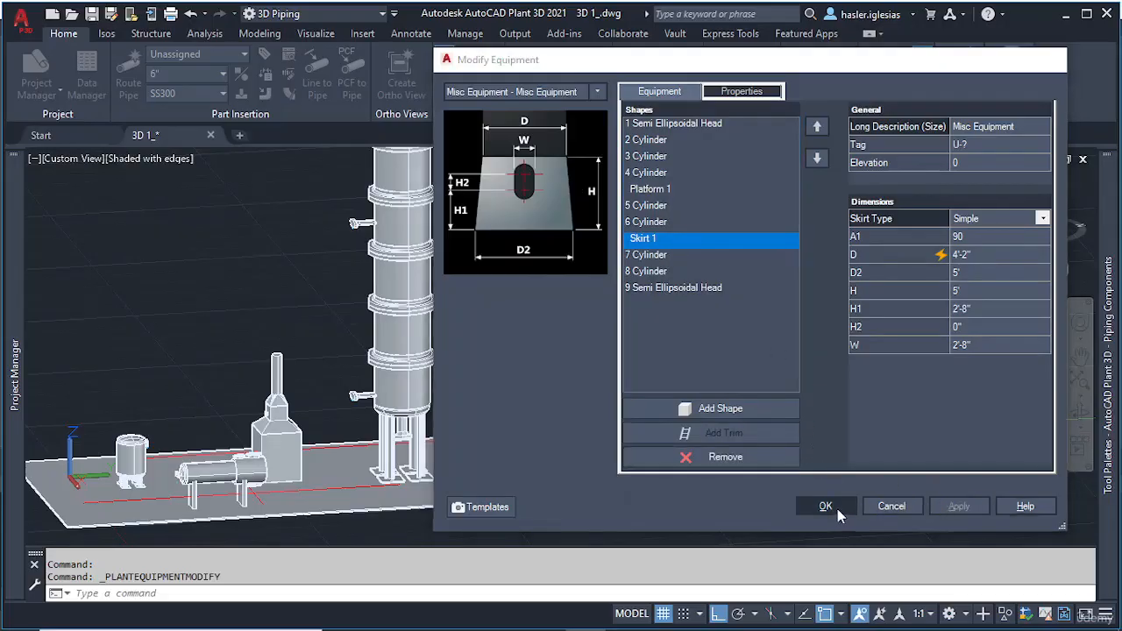
{"action": "left_click", "coordinate": [838, 515]}
Step: Examine the skirt and its opening on the cylinder column from several sides
{"action": "scroll", "coordinate": [516, 447], "scroll_direction": "up", "scroll_amount": 5}
{"action": "middle_click_drag", "start_coordinate": [515, 447], "coordinate": [531, 337], "text": "shift"}
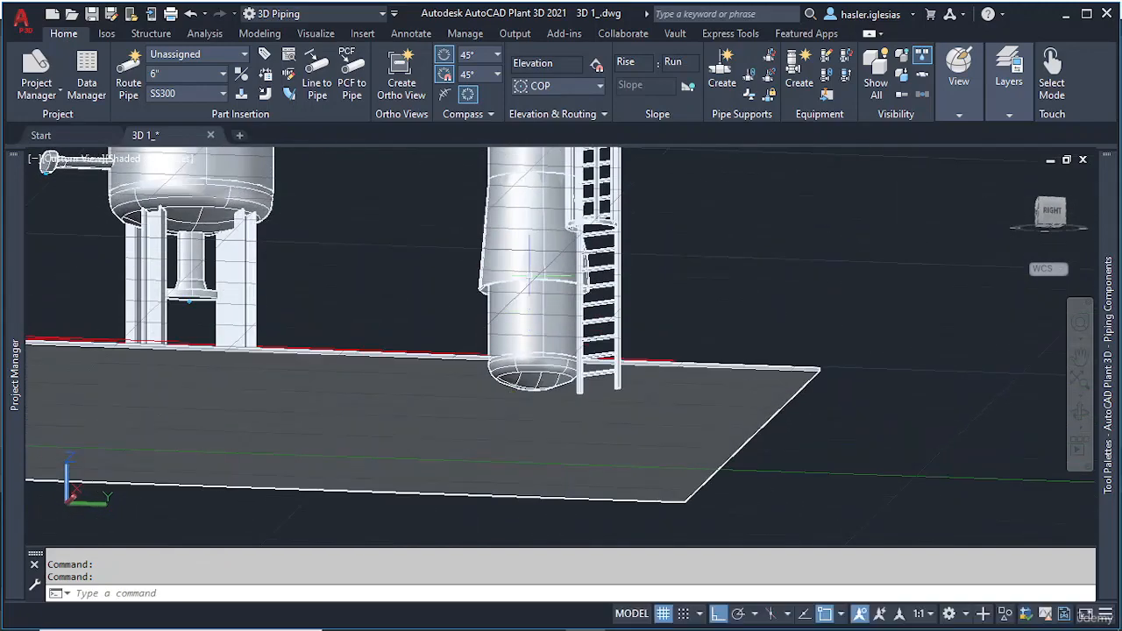
{"action": "scroll", "coordinate": [532, 277], "scroll_direction": "up", "scroll_amount": 5}
{"action": "middle_click_drag", "start_coordinate": [530, 233], "coordinate": [527, 298]}
{"action": "middle_click_drag", "start_coordinate": [526, 206], "coordinate": [204, 308], "text": "shift"}
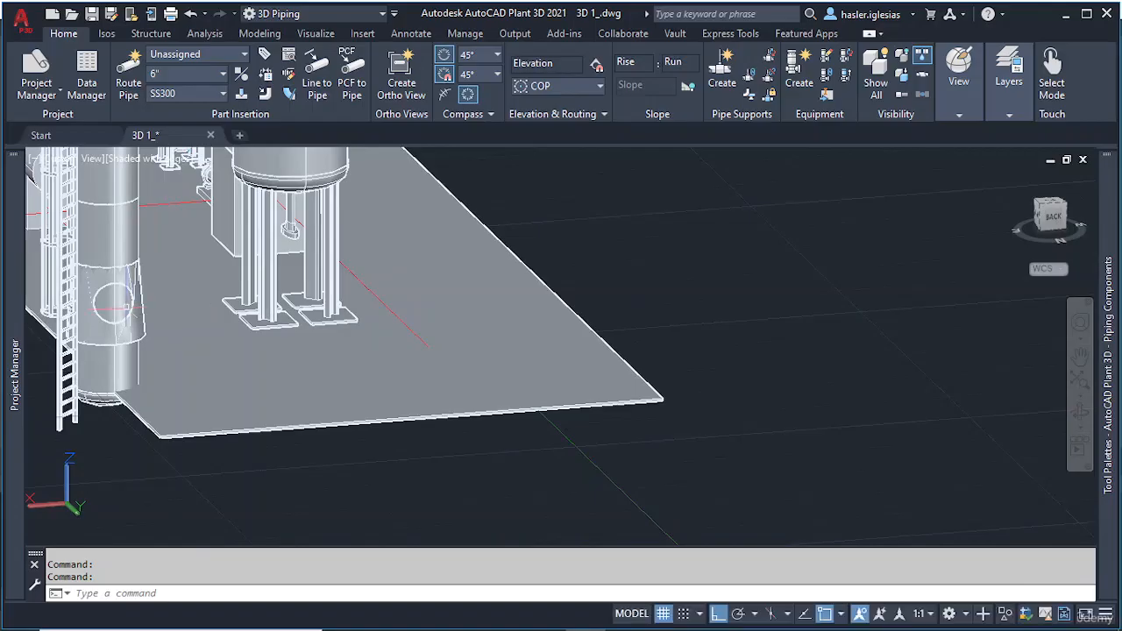
{"action": "scroll", "coordinate": [205, 308], "scroll_direction": "up", "scroll_amount": 6}
{"action": "scroll", "coordinate": [204, 307], "scroll_direction": "down", "scroll_amount": 6}
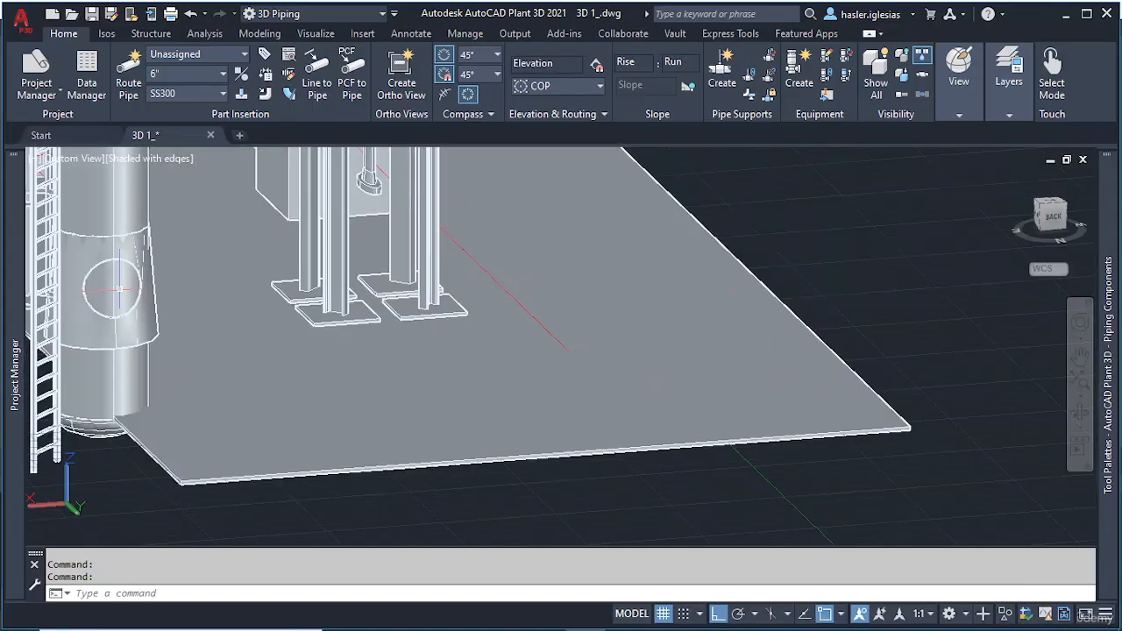
{"action": "middle_click_drag", "start_coordinate": [204, 308], "coordinate": [244, 296], "text": "shift"}
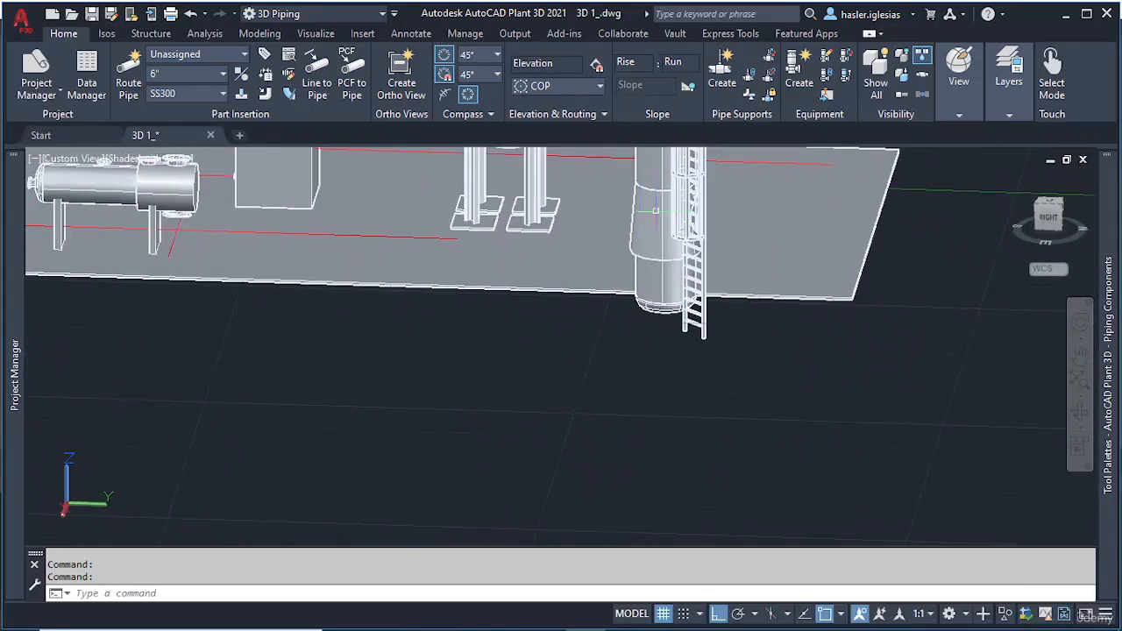
Step: Delete the skirted cylinder column, and check its shape list in the equipment creation settings without creating anything
{"action": "middle_click_drag", "start_coordinate": [653, 211], "coordinate": [624, 385]}
{"action": "key", "text": "Delete"}
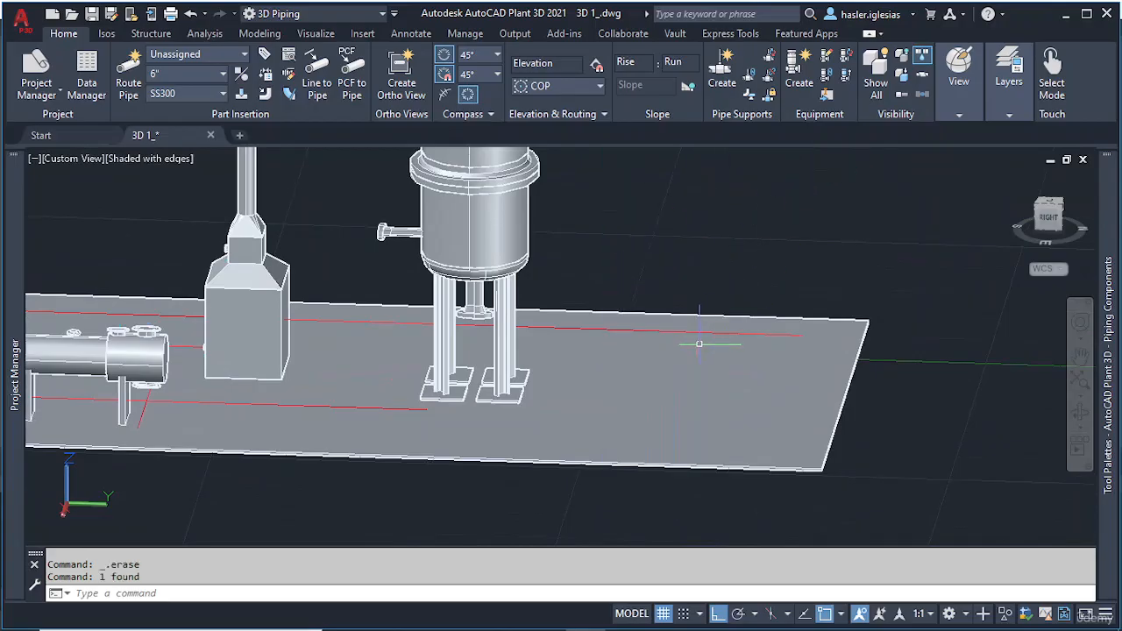
{"action": "left_click", "coordinate": [799, 74]}
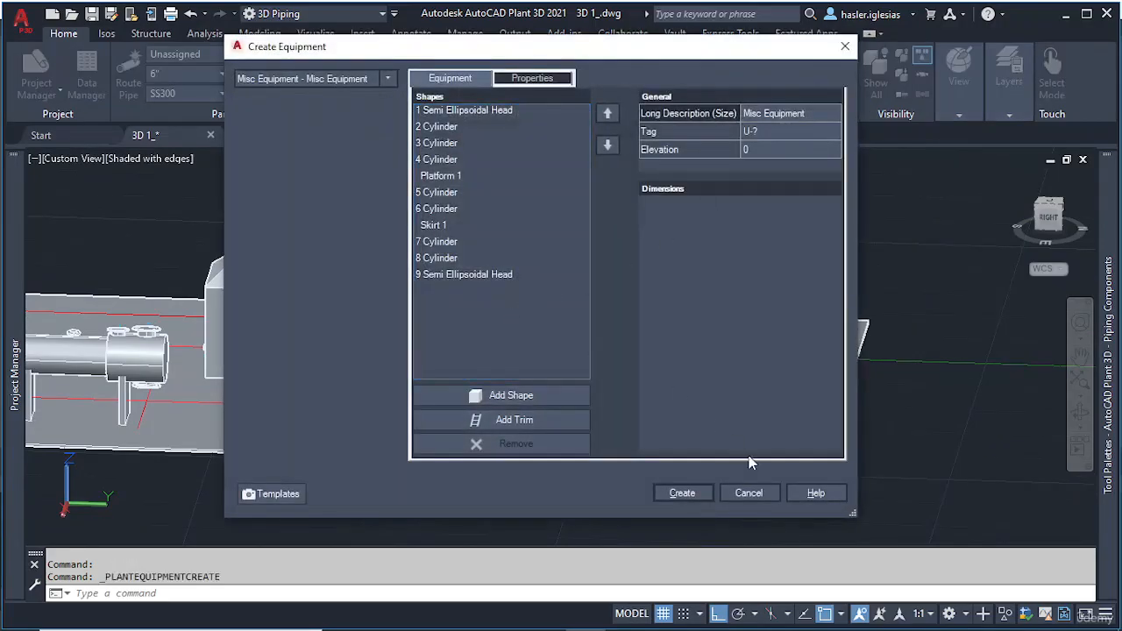
{"action": "left_click", "coordinate": [748, 493]}
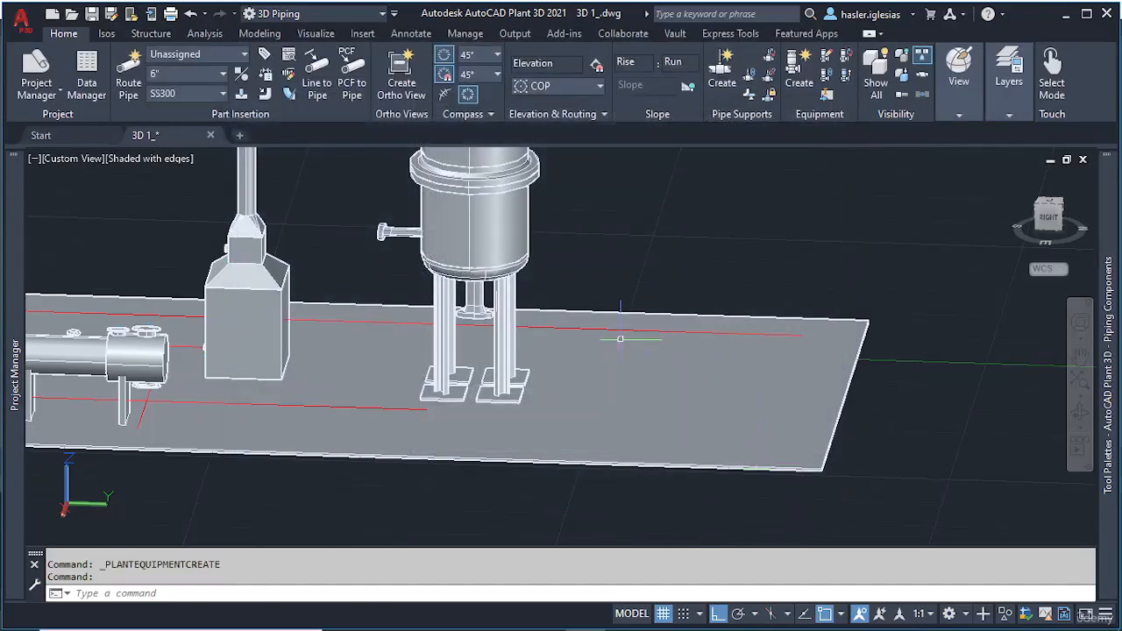
Step: Switch to File Explorer and open the English folder of the AutoCAD Plant 3D course
{"action": "mouse_move", "coordinate": [342, 625]}
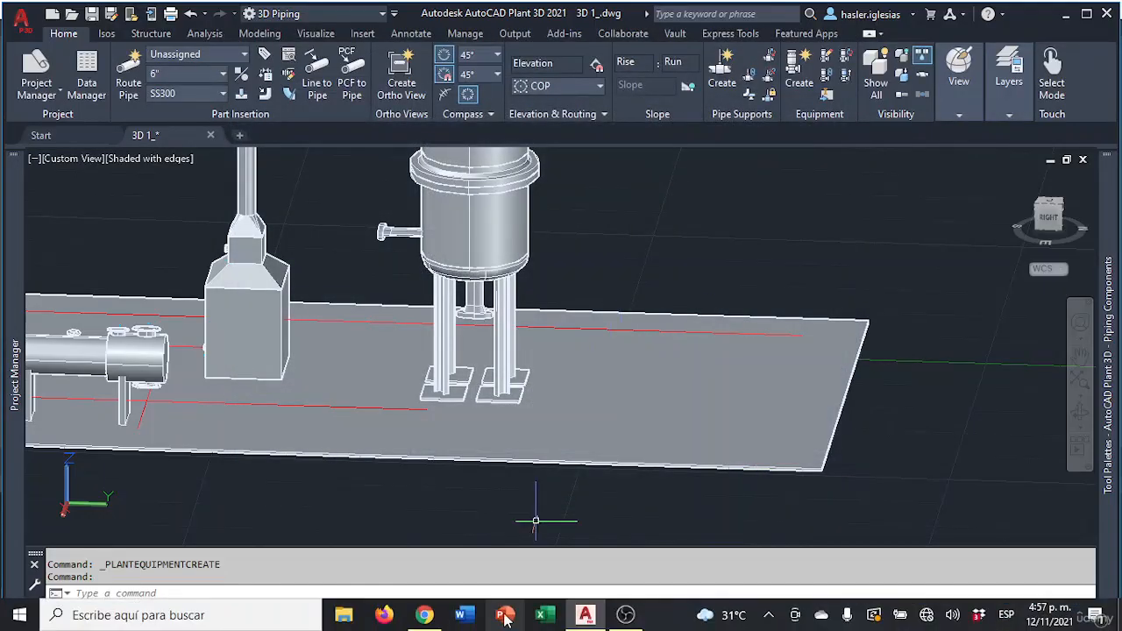
{"action": "left_click", "coordinate": [343, 616]}
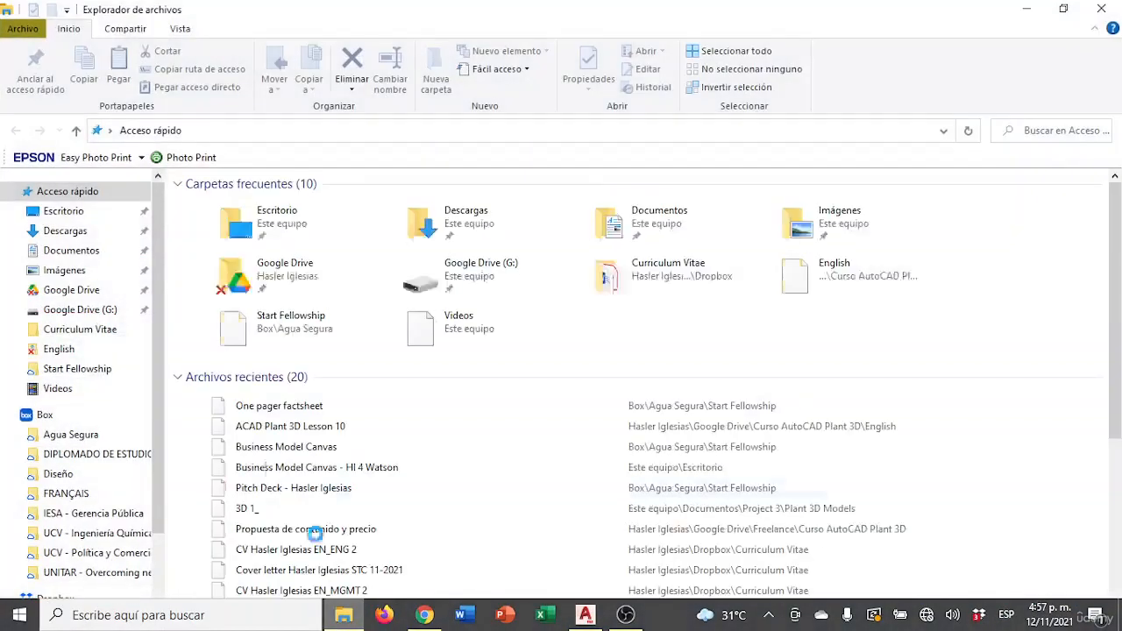
{"action": "left_click", "coordinate": [70, 350]}
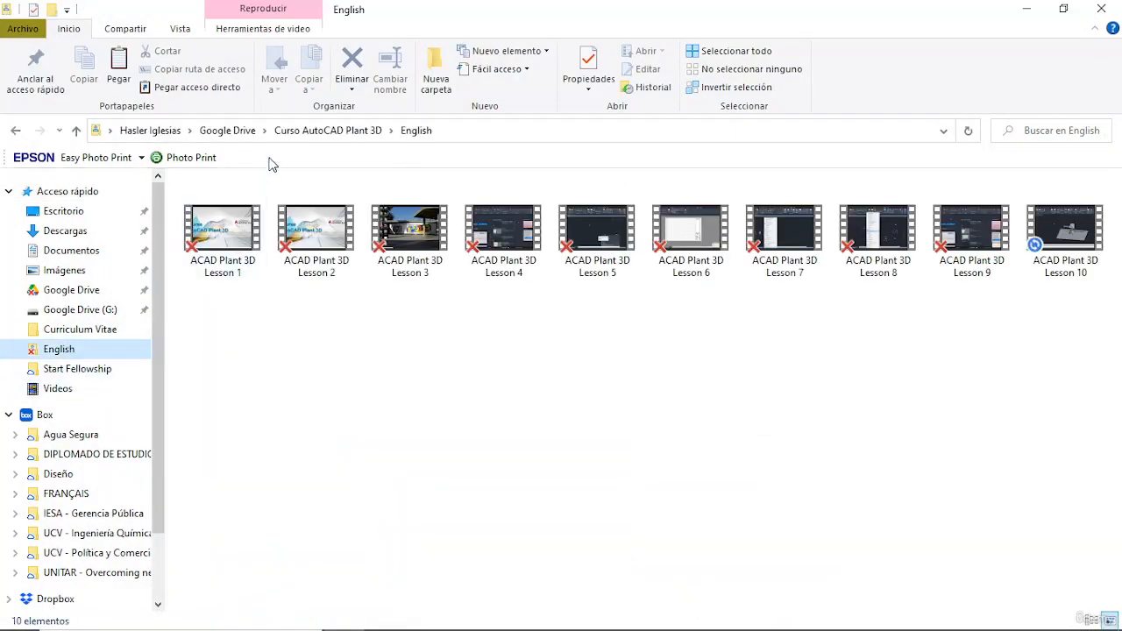
Step: Browse to the Curso AutoCAD Plant 3D folder inside Freelance on Google Drive and open the PTAR_3D_BY_CACER_3 drawing
{"action": "left_click", "coordinate": [317, 132]}
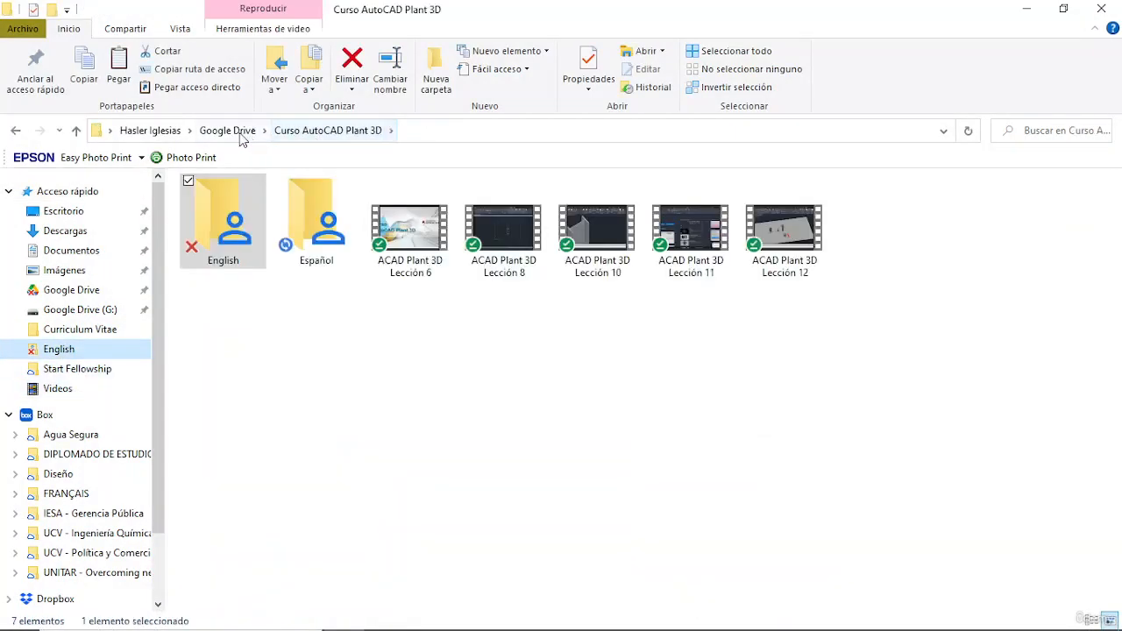
{"action": "left_click", "coordinate": [233, 132]}
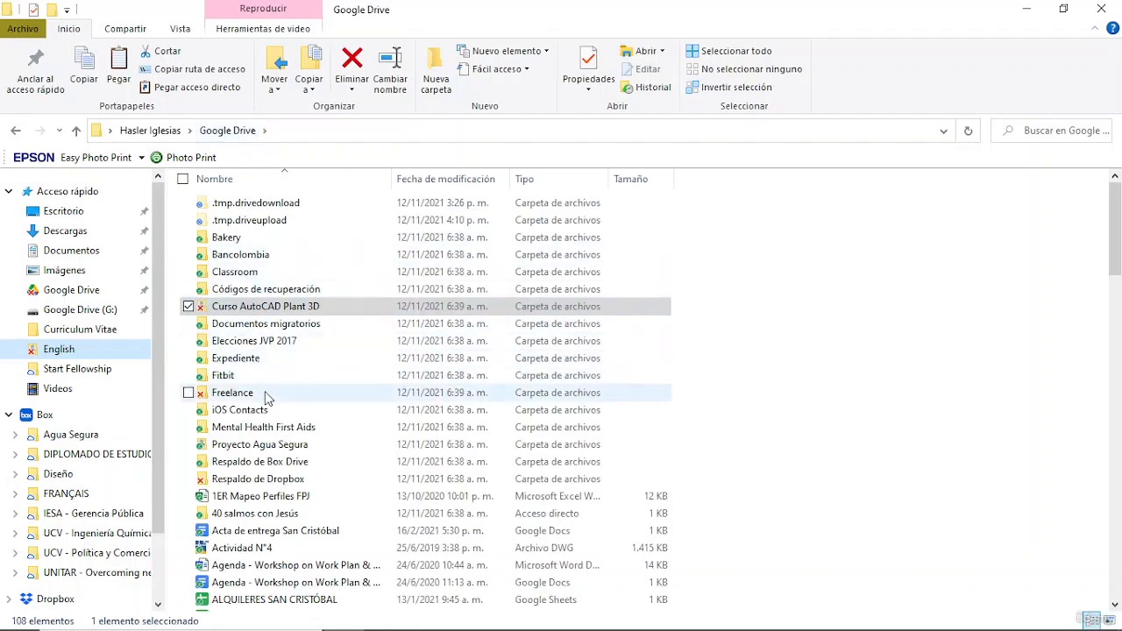
{"action": "double_click", "coordinate": [263, 395]}
{"action": "double_click", "coordinate": [280, 239]}
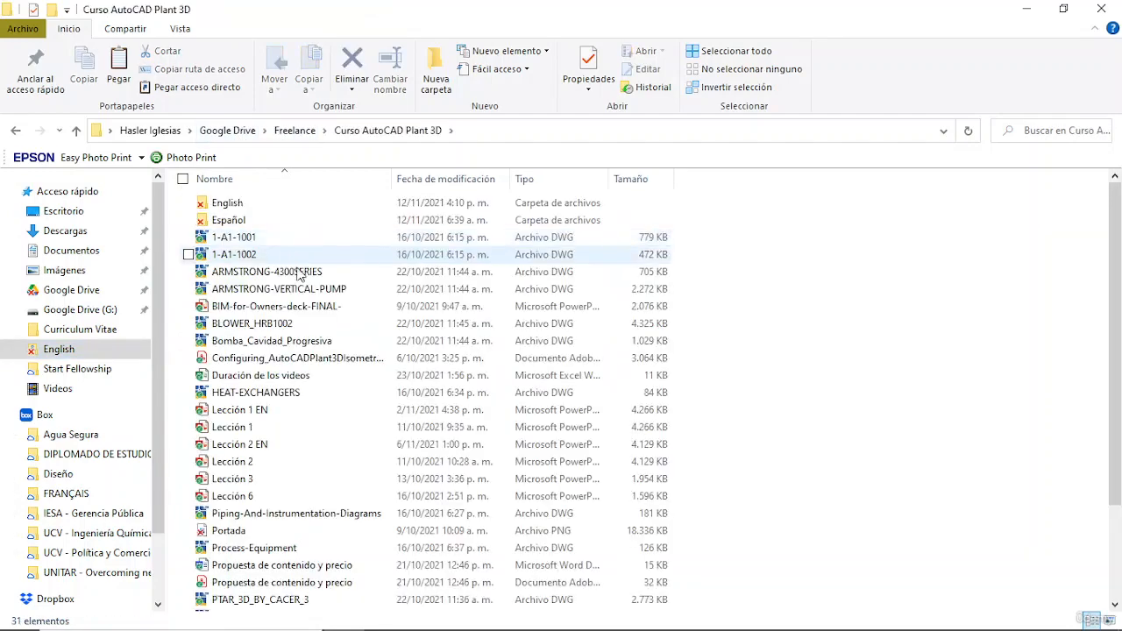
{"action": "scroll", "coordinate": [306, 313], "scroll_direction": "down", "scroll_amount": 3}
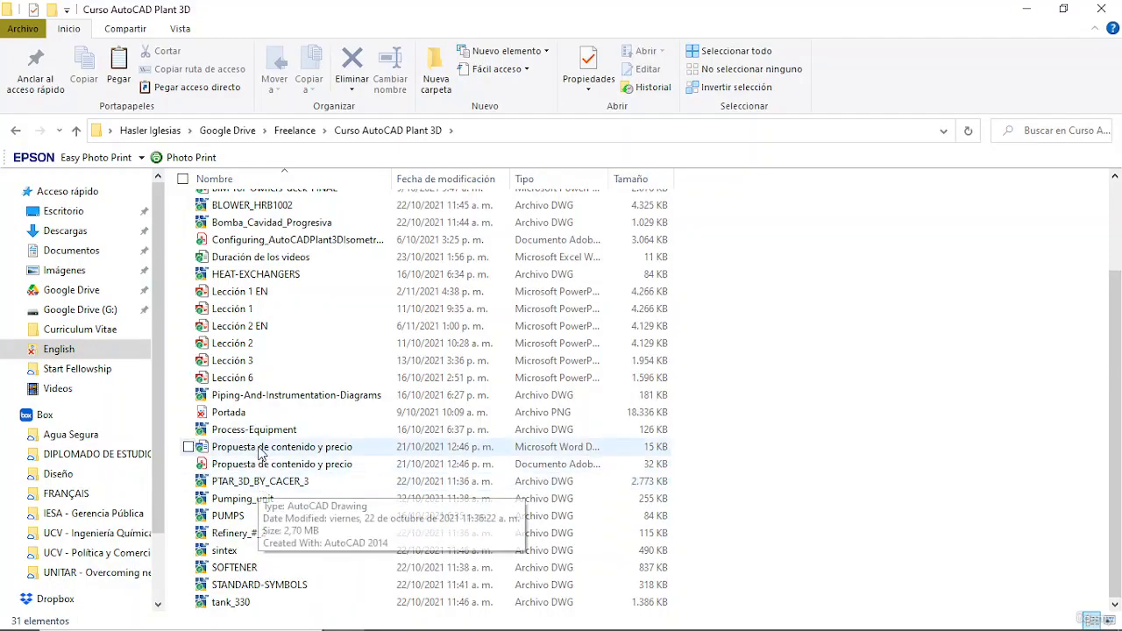
{"action": "double_click", "coordinate": [263, 481]}
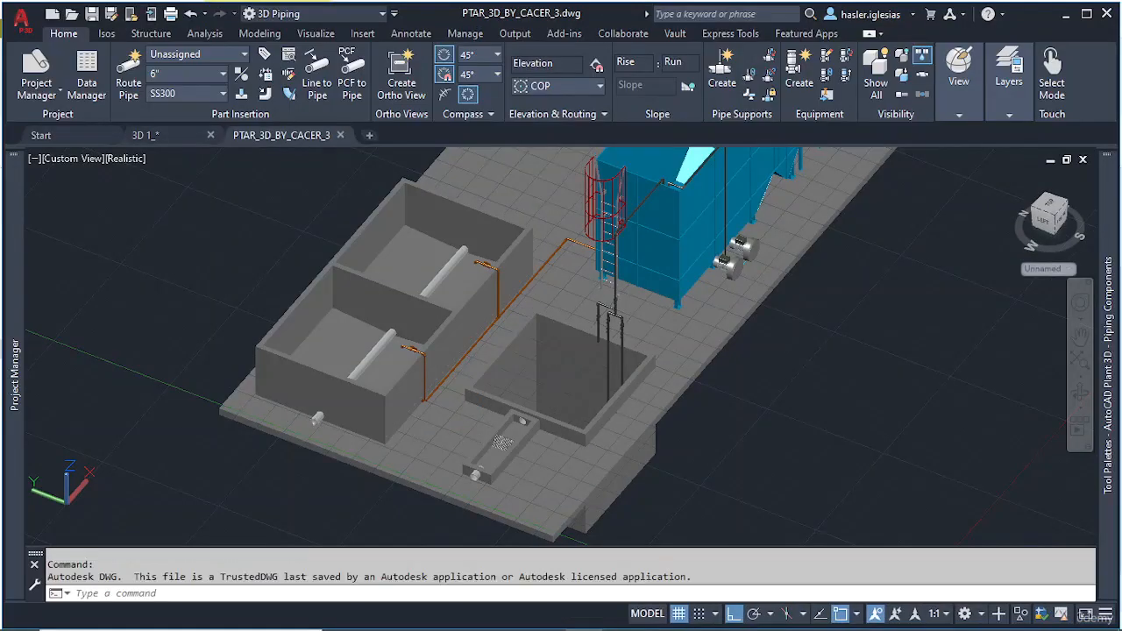
Step: Examine the treatment plant model from several sides, including the concrete basins, the blue unit's interior panels and the black tank
{"action": "scroll", "coordinate": [655, 313], "scroll_direction": "down", "scroll_amount": 1}
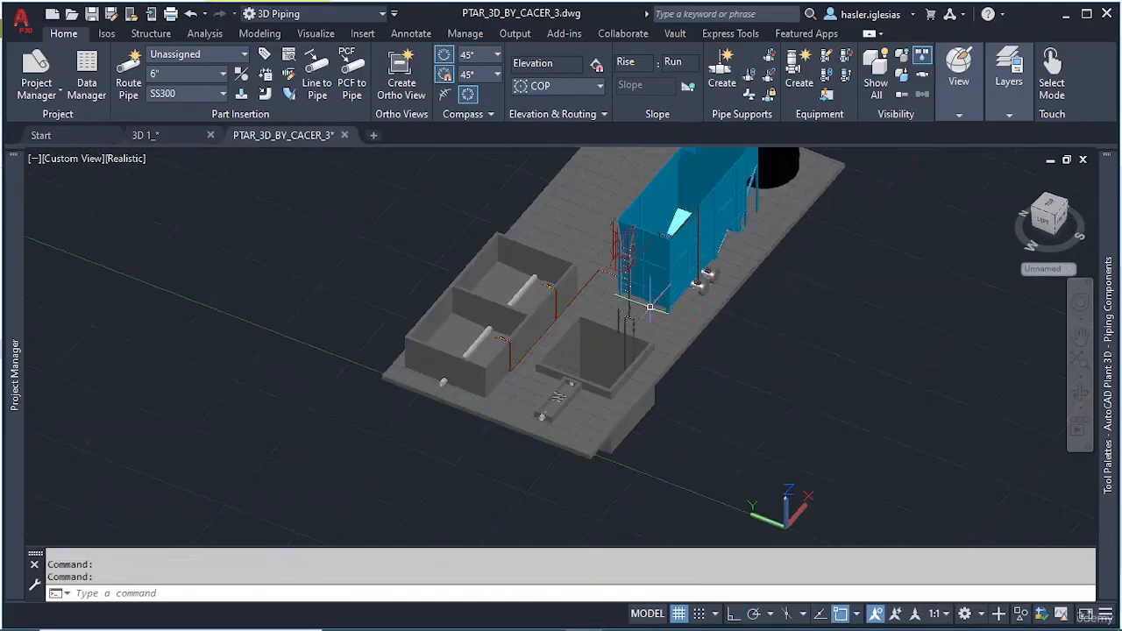
{"action": "middle_click_drag", "start_coordinate": [644, 297], "coordinate": [493, 409]}
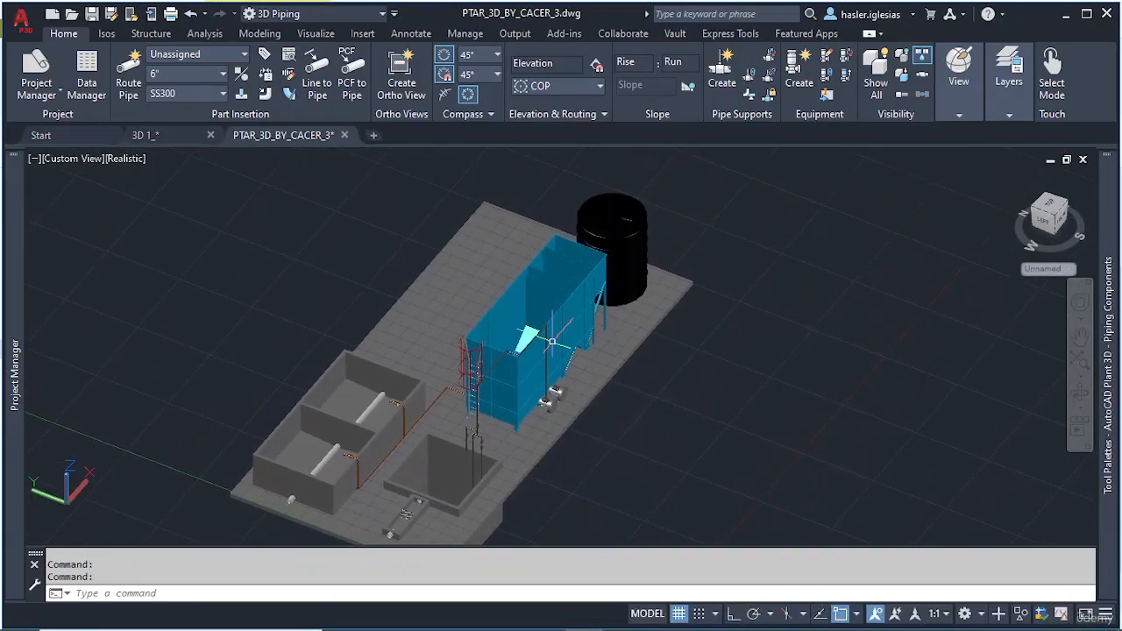
{"action": "middle_click_drag", "start_coordinate": [551, 343], "coordinate": [491, 298], "text": "shift"}
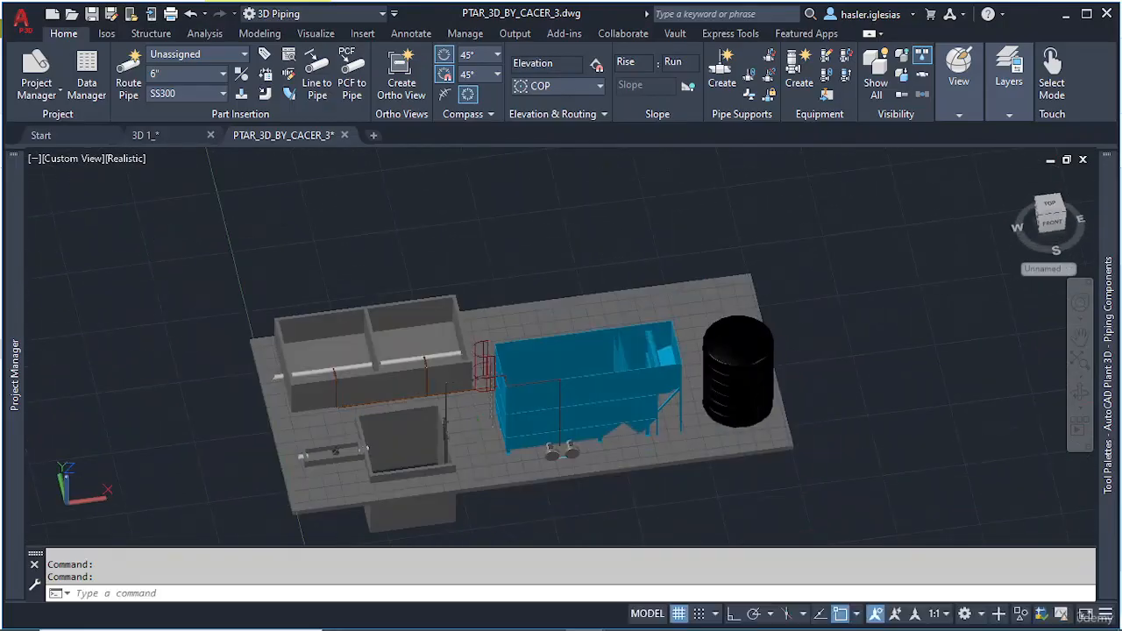
{"action": "scroll", "coordinate": [629, 333], "scroll_direction": "up", "scroll_amount": 5}
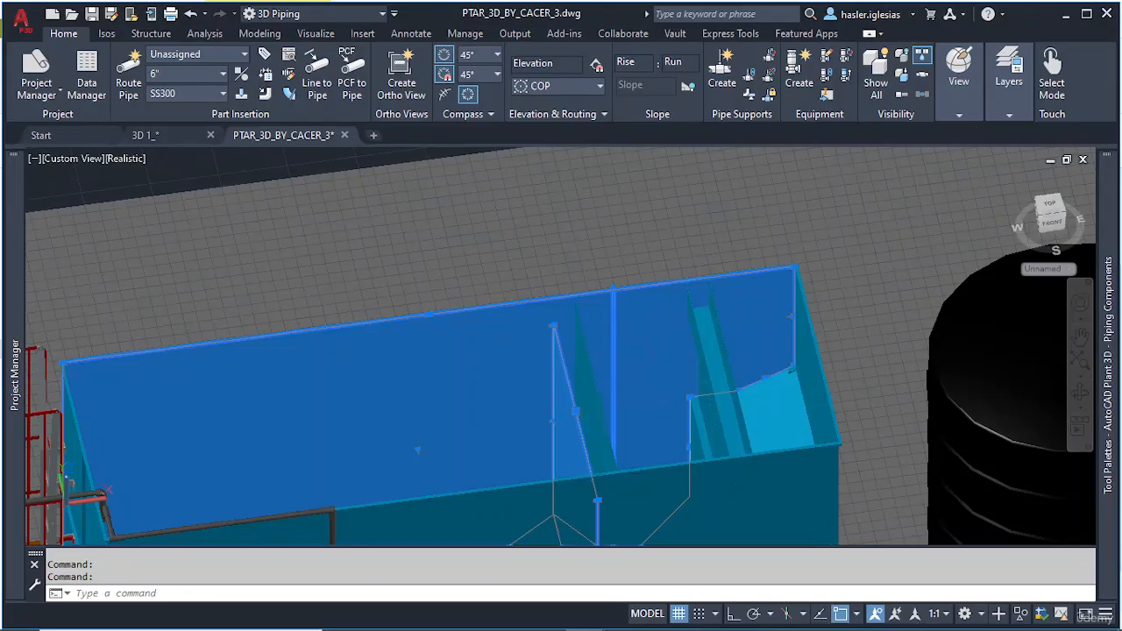
{"action": "left_click", "coordinate": [583, 419]}
{"action": "scroll", "coordinate": [608, 412], "scroll_direction": "down", "scroll_amount": 2}
{"action": "left_click", "coordinate": [661, 451]}
{"action": "middle_click_drag", "start_coordinate": [622, 460], "coordinate": [543, 386]}
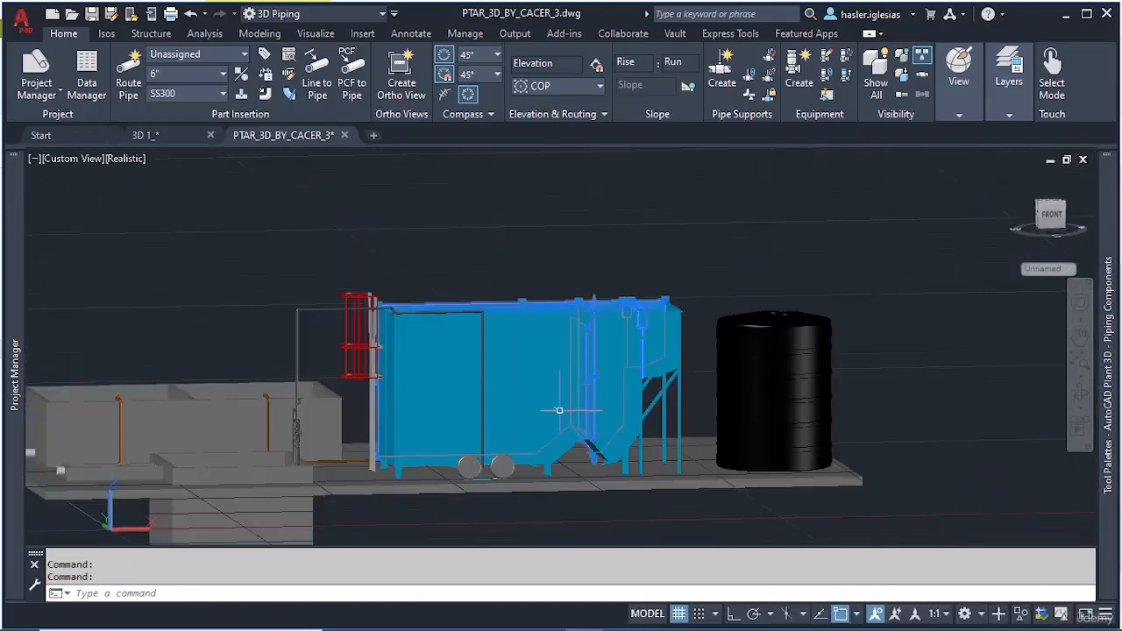
{"action": "middle_click_drag", "start_coordinate": [388, 413], "coordinate": [478, 401], "text": "shift"}
{"action": "scroll", "coordinate": [521, 468], "scroll_direction": "down", "scroll_amount": 2}
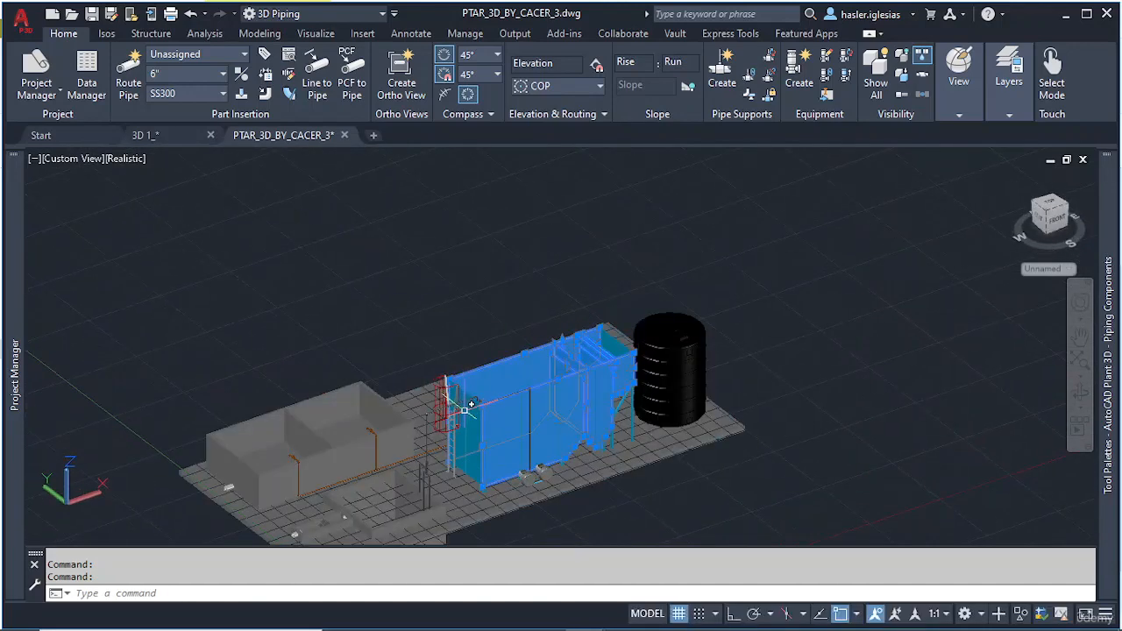
{"action": "key", "text": "Escape"}
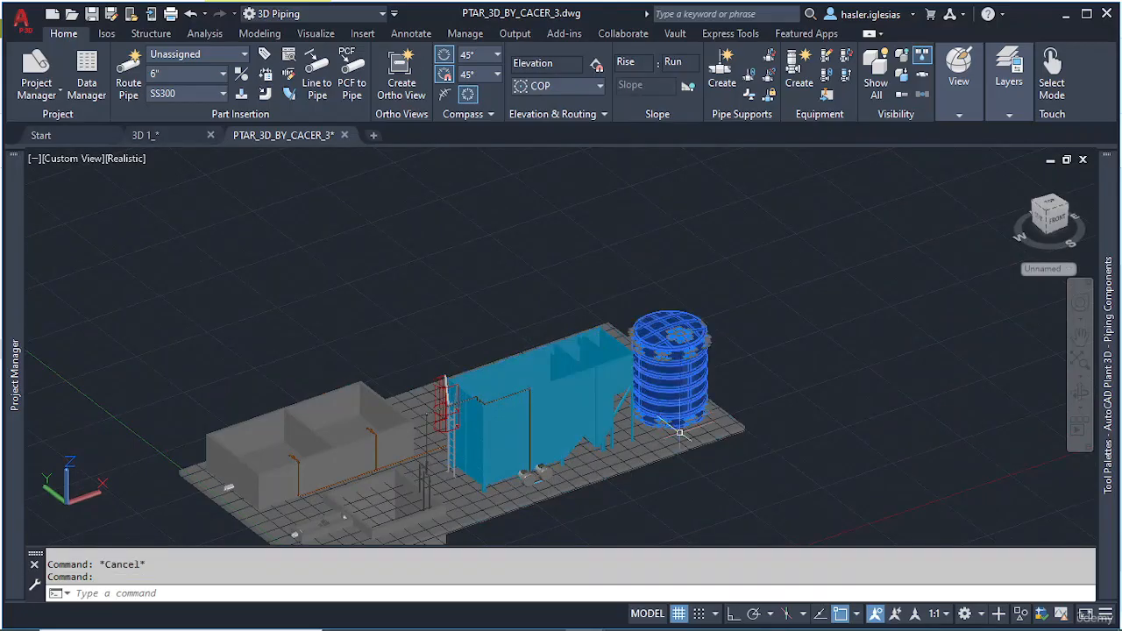
{"action": "key", "text": "Escape"}
Step: Start a Copy Selection of the black cylindrical tank beside the blue treatment unit
{"action": "scroll", "coordinate": [681, 371], "scroll_direction": "up", "scroll_amount": 5}
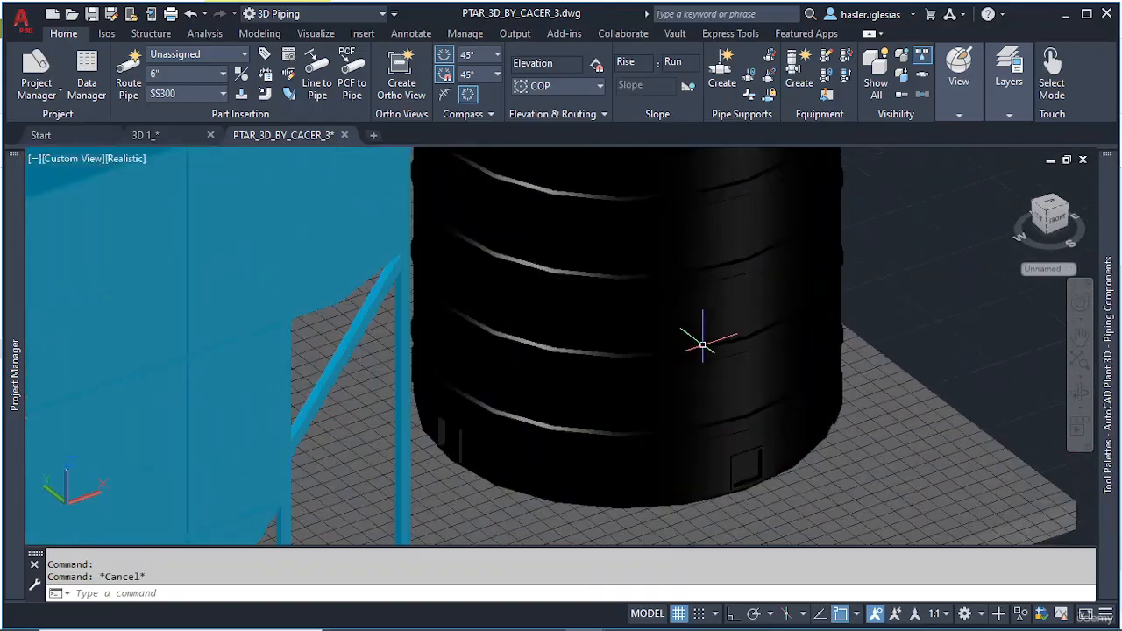
{"action": "scroll", "coordinate": [705, 344], "scroll_direction": "down", "scroll_amount": 5}
{"action": "left_click", "coordinate": [701, 337]}
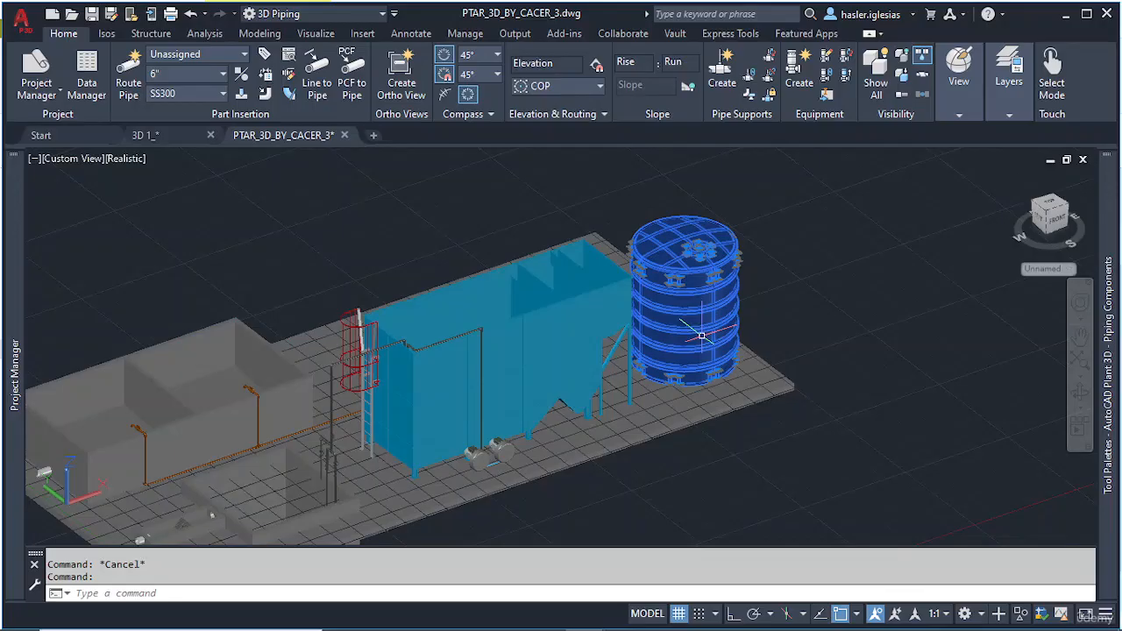
{"action": "right_click", "coordinate": [702, 335]}
{"action": "left_click", "coordinate": [747, 363]}
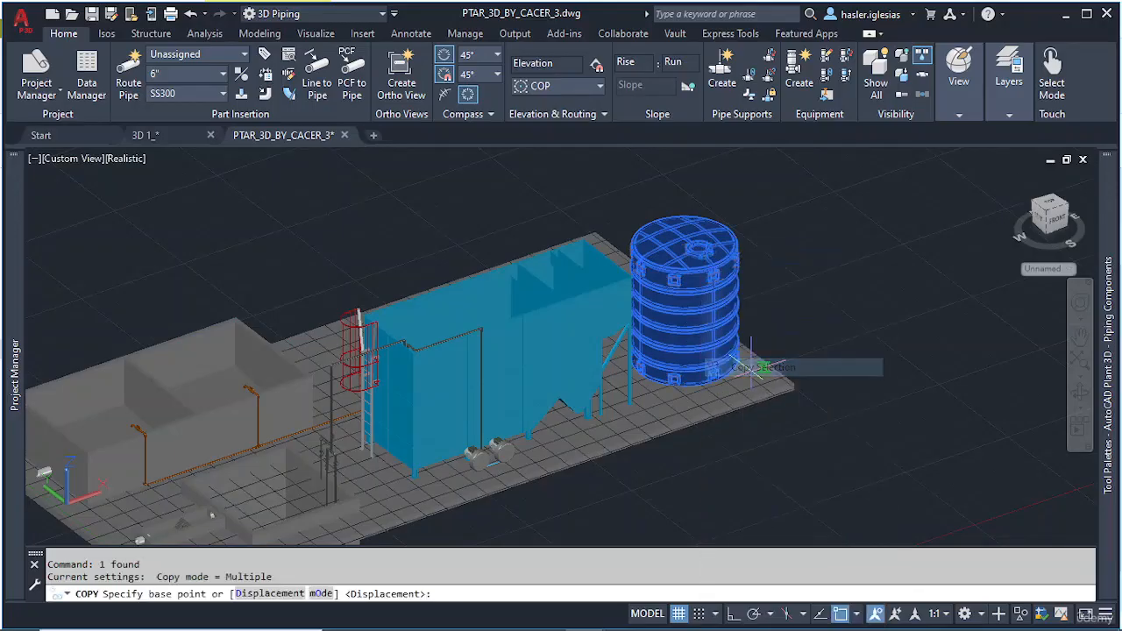
Step: Return to the 3D 1 drawing and turn on Ortho mode
{"action": "left_click", "coordinate": [167, 135]}
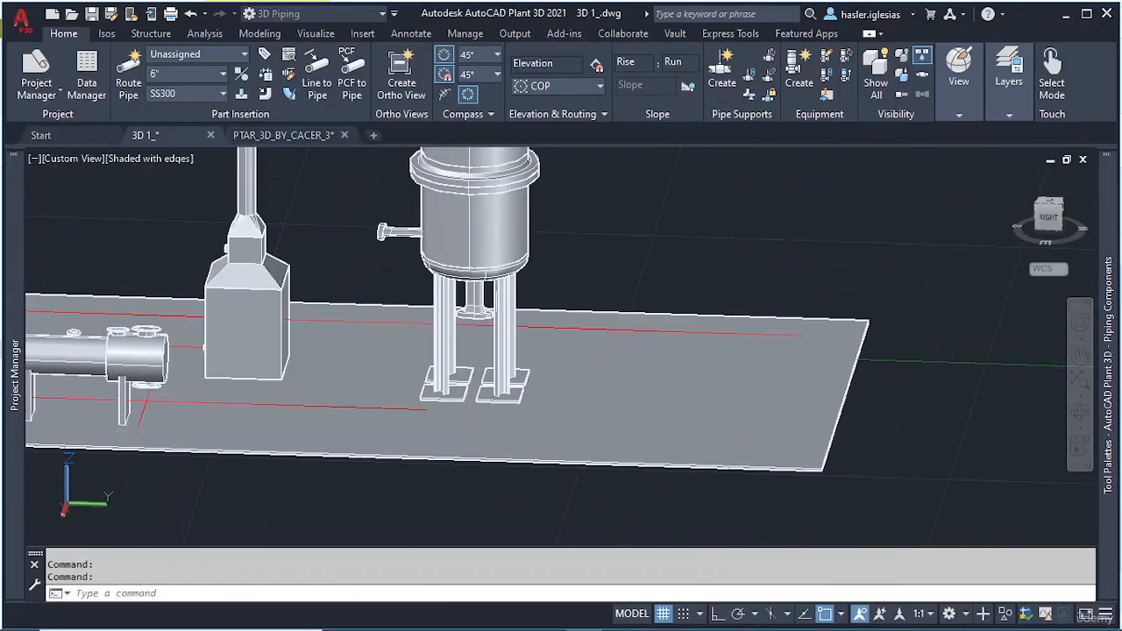
{"action": "left_click", "coordinate": [717, 614]}
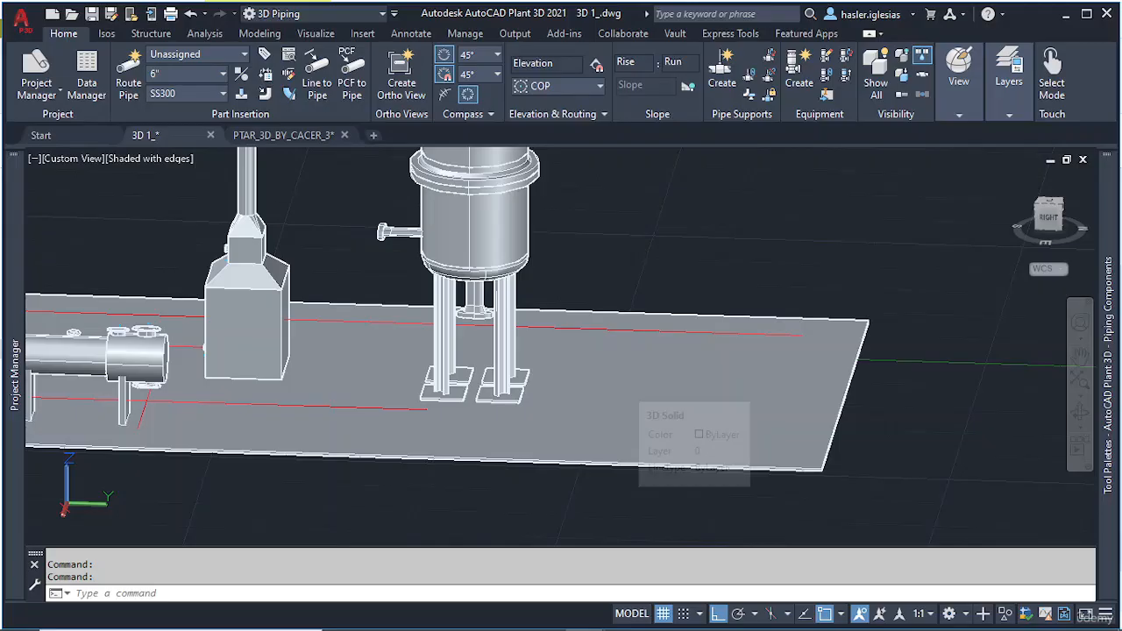
{"action": "mouse_move", "coordinate": [658, 627]}
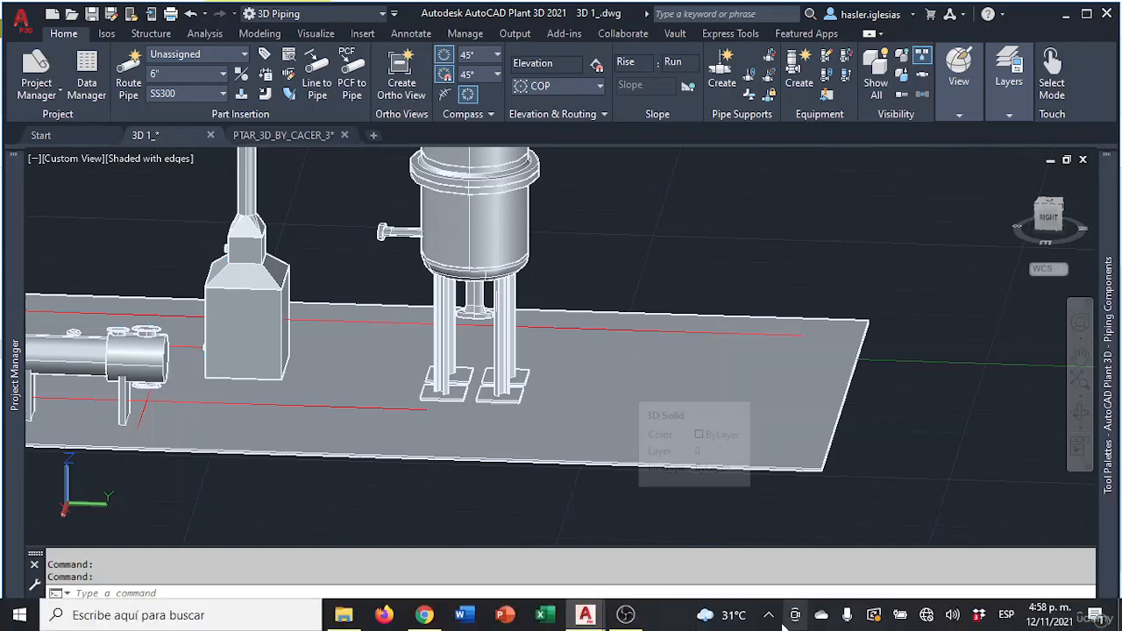